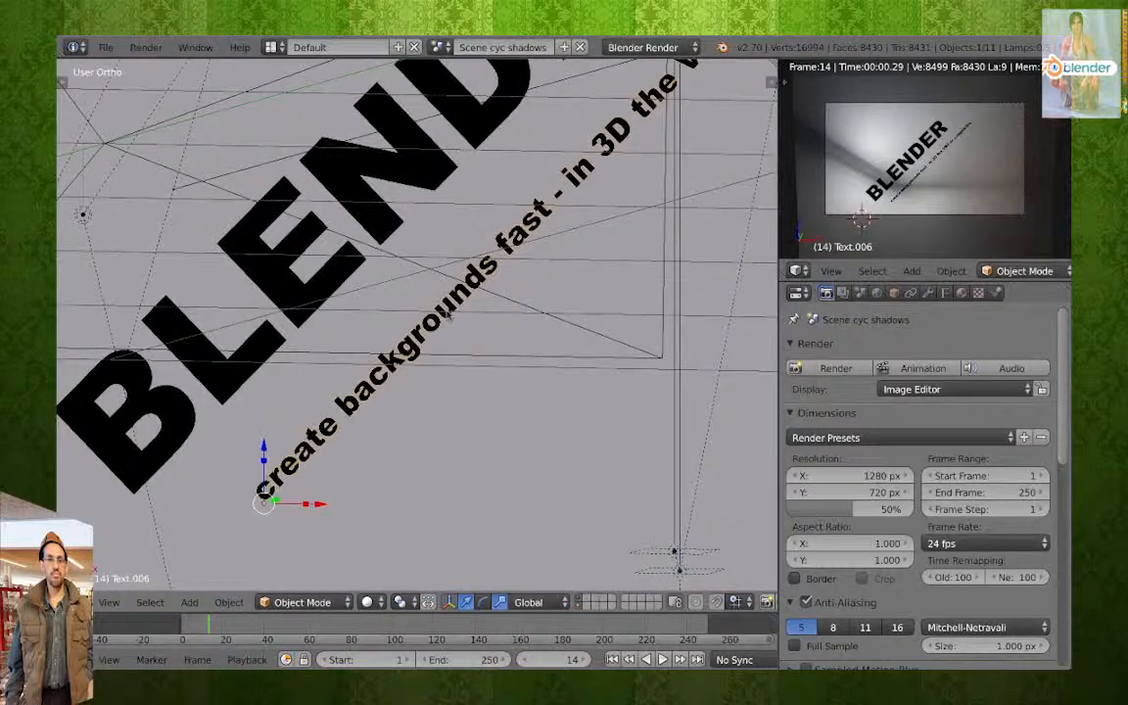
# View the BLENDER title of Scene cyc shadows through the camera in rendered shading.
pyautogui.scroll(1, 453, 297)
pyautogui.scroll(-2, 458, 288)
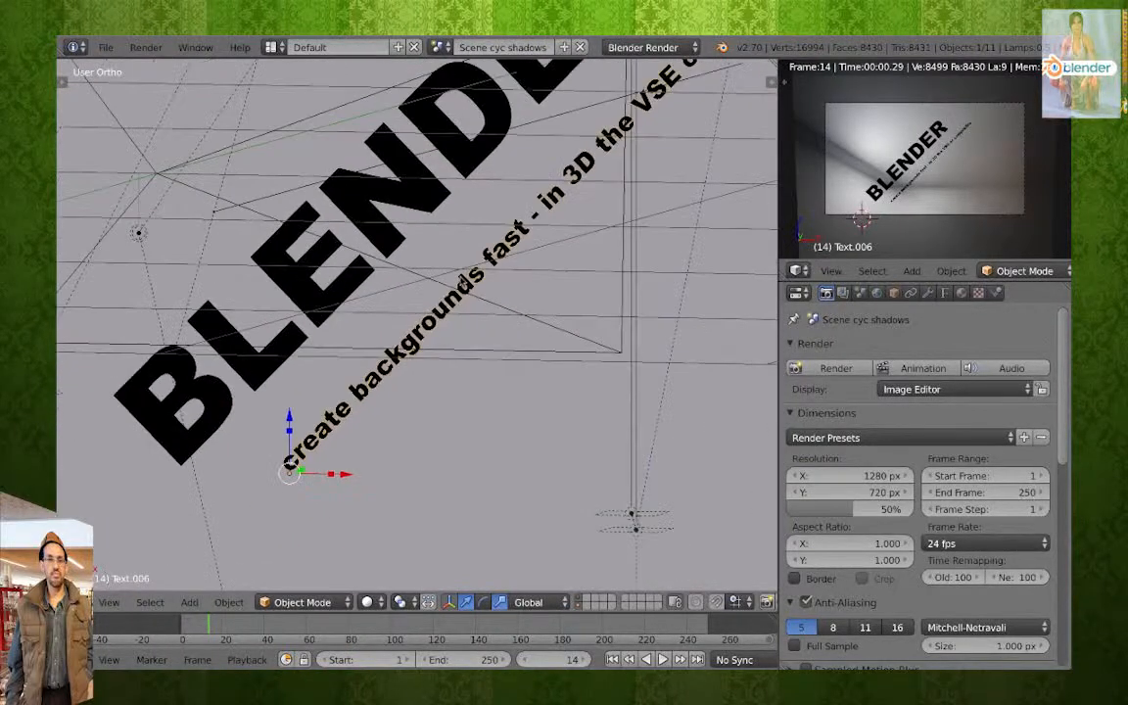
pyautogui.press('KP_0')
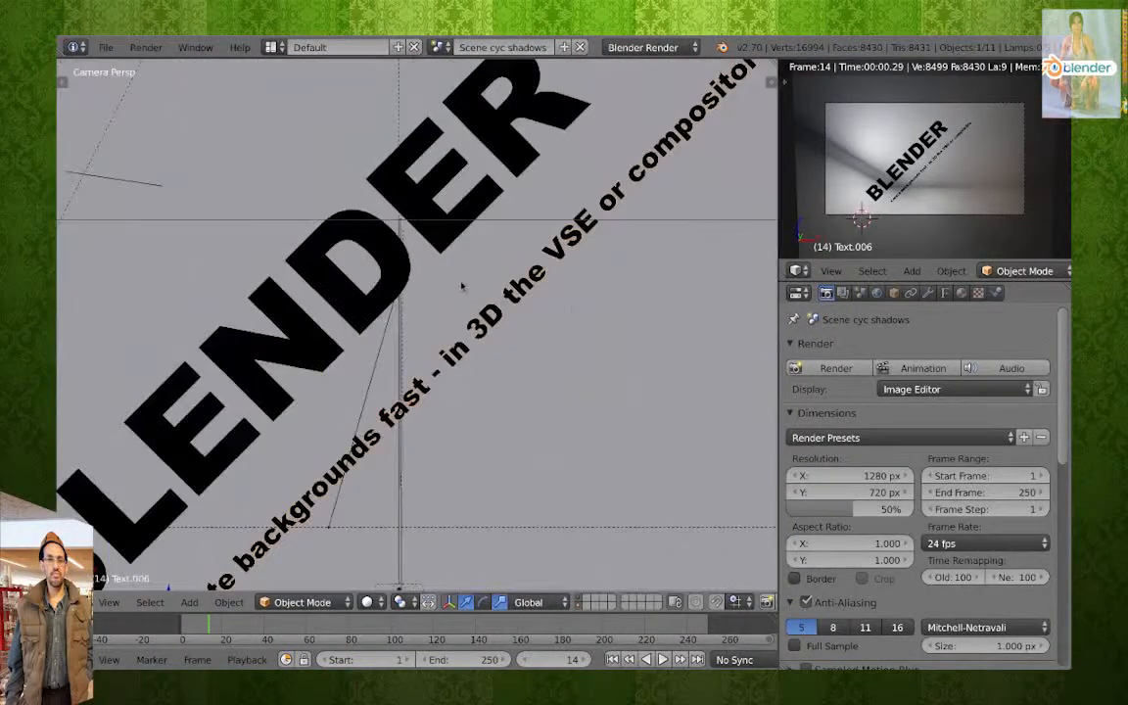
pyautogui.scroll(-4, 465, 316)
pyautogui.hotkey('shift', 'z')
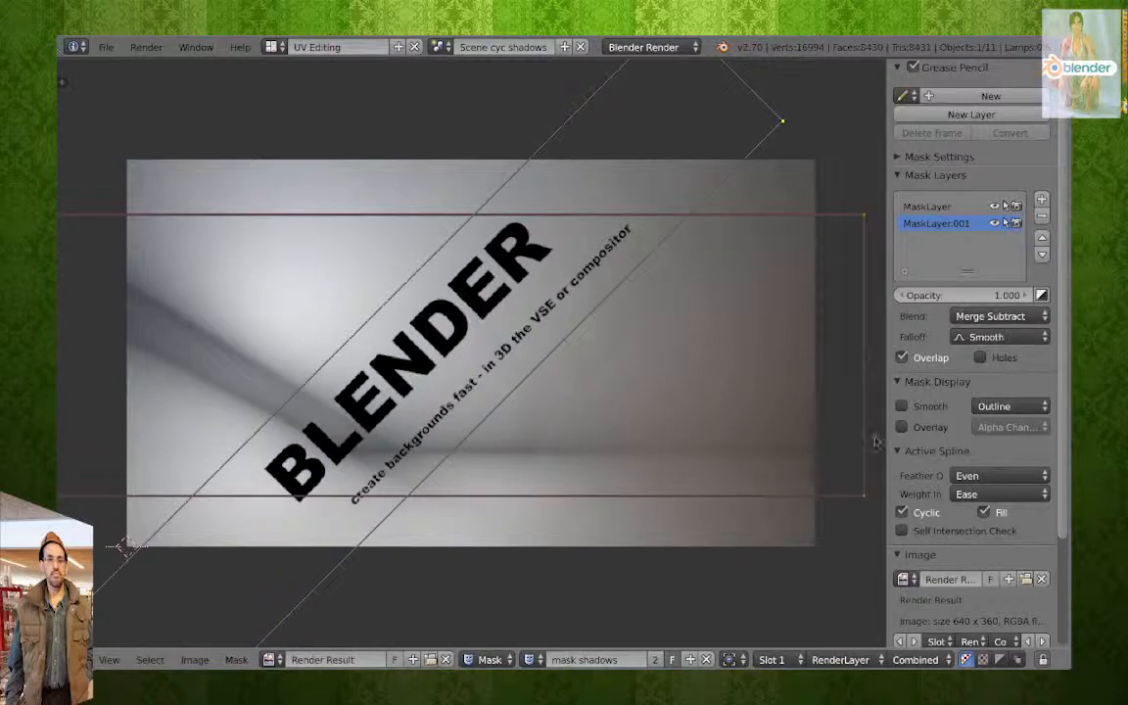
# Turn on the alpha channel overlay for the mask shadows mask.
pyautogui.click(902, 427)
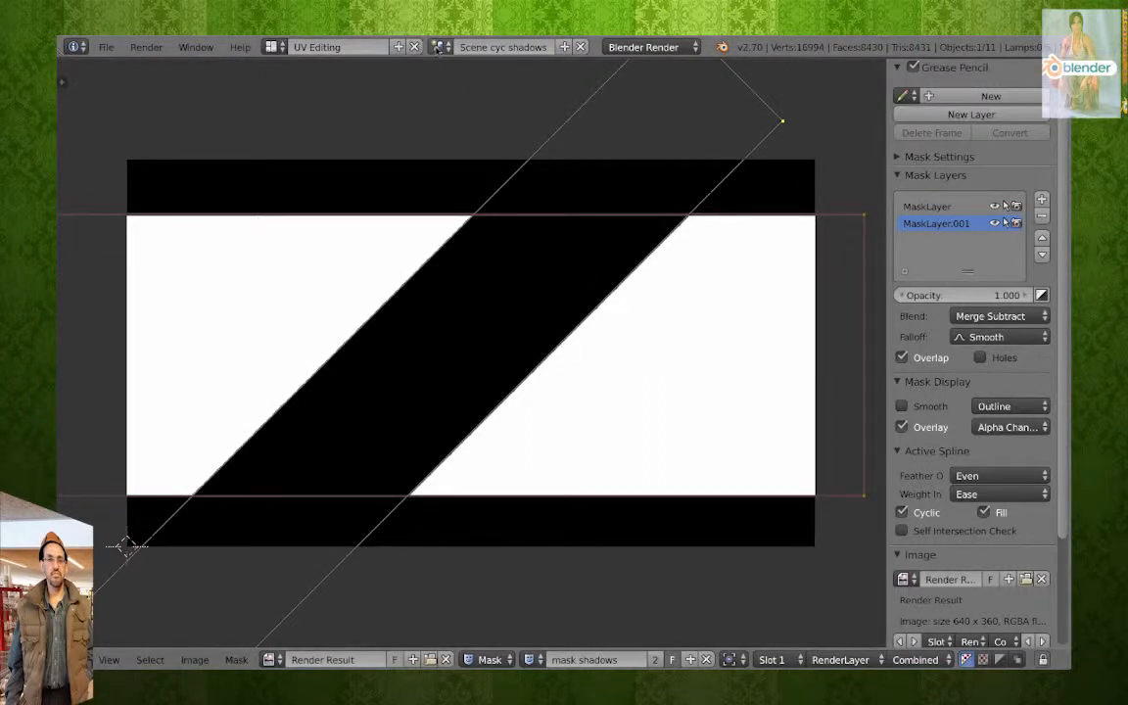
pyautogui.click(441, 46)
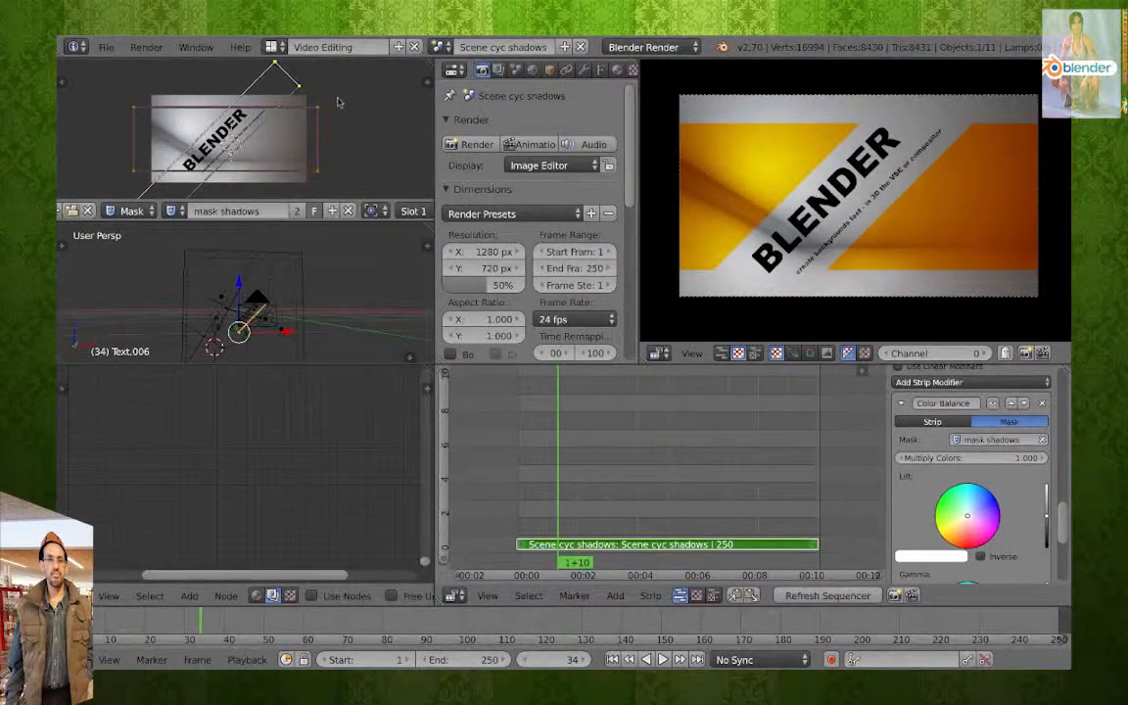
# Examine the sequencer previews of Scene Cyc Bars, Scene Cyc Curtain and Scene Cyc Ice by switching through these scenes.
pyautogui.click(443, 47)
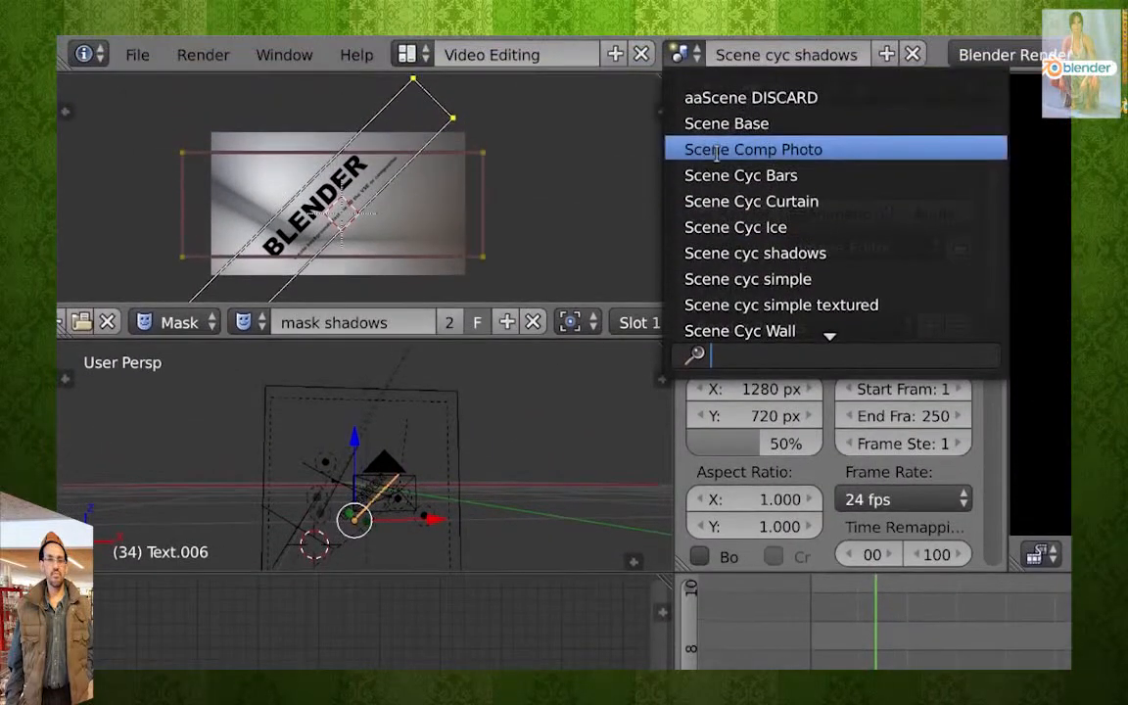
pyautogui.click(718, 152)
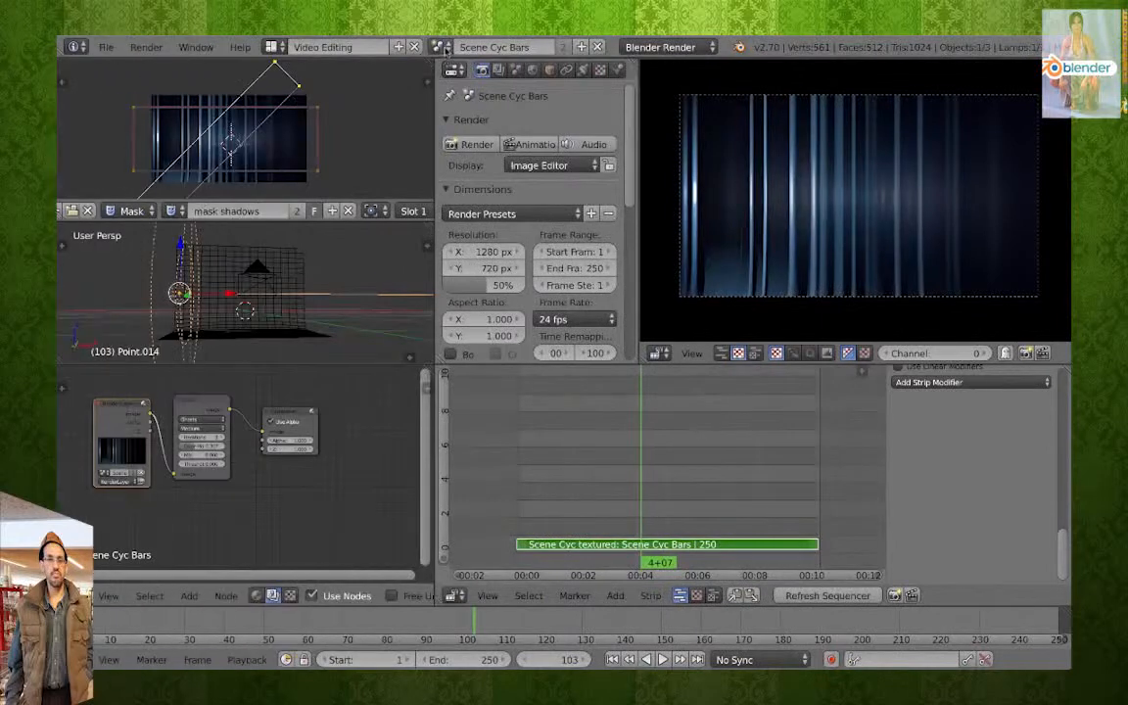
pyautogui.click(170, 46)
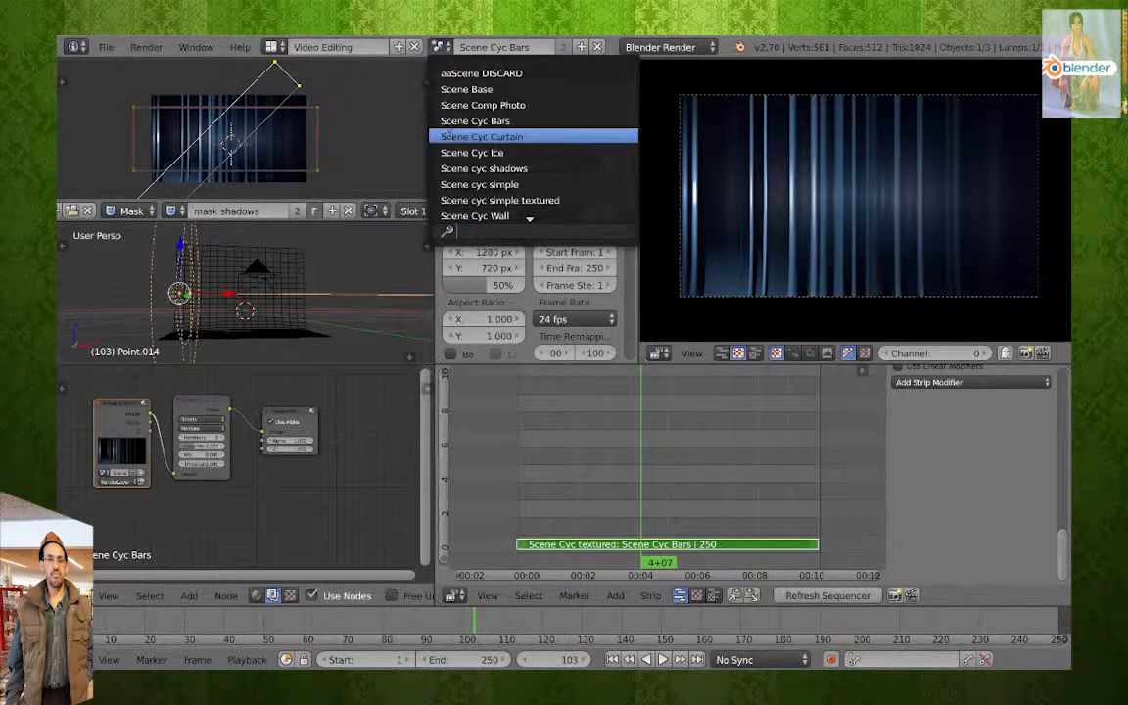
pyautogui.click(453, 136)
pyautogui.click(440, 46)
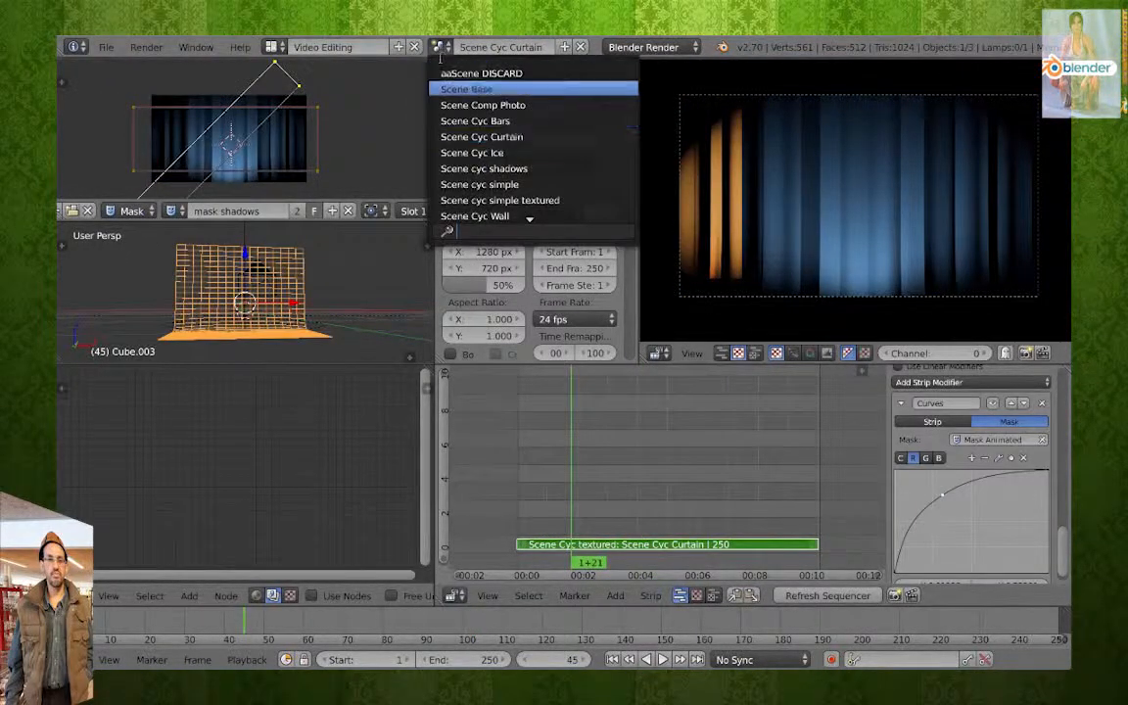
pyautogui.click(460, 152)
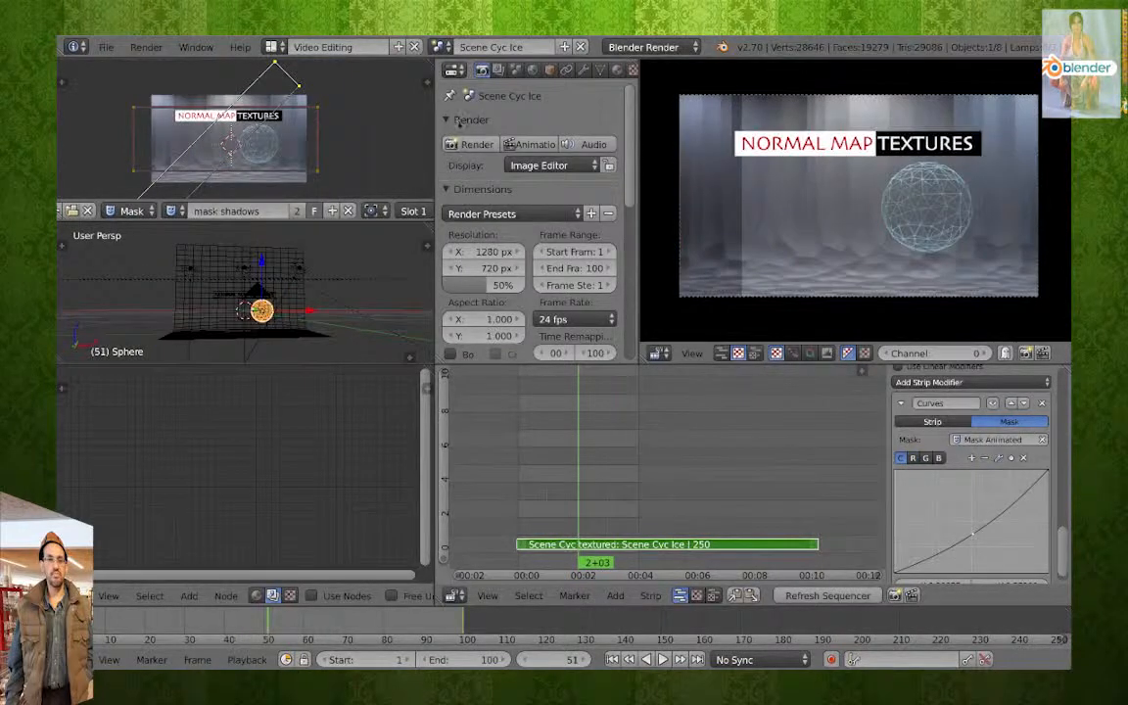
# Examine the sequencer previews of Scene cyc shadows, Scene cyc simple, Scene cyc simple textured and Scene Cyc Wall.
pyautogui.click(440, 46)
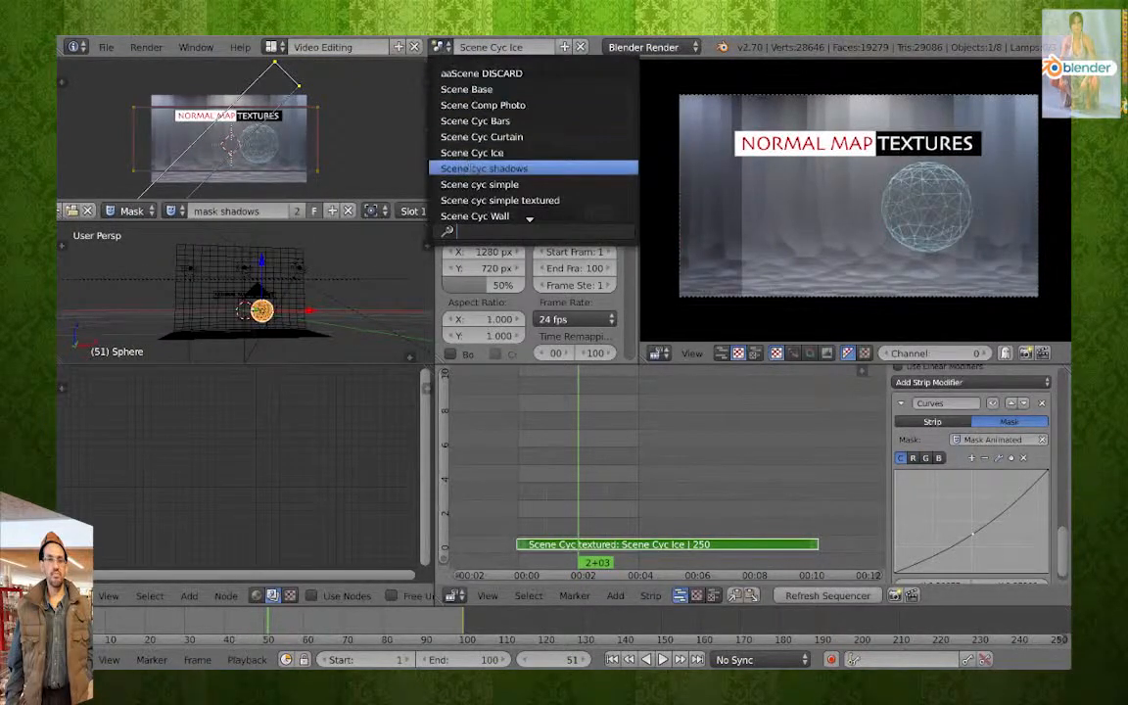
pyautogui.click(456, 168)
pyautogui.click(441, 46)
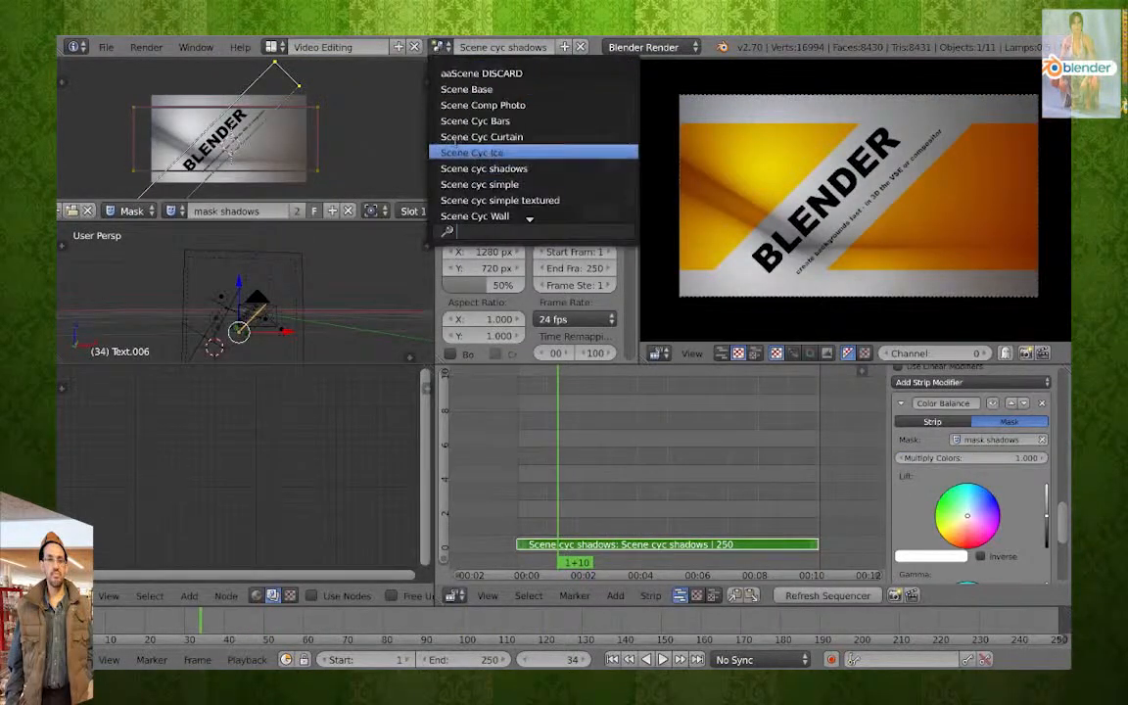
pyautogui.click(474, 184)
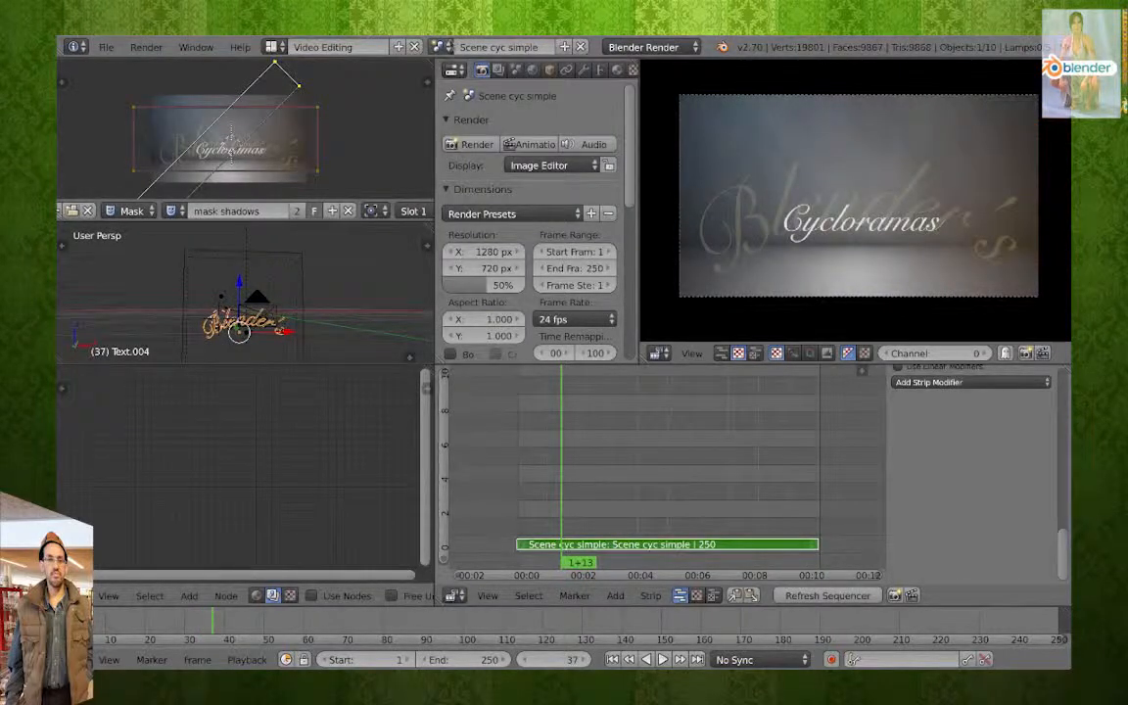
pyautogui.click(440, 46)
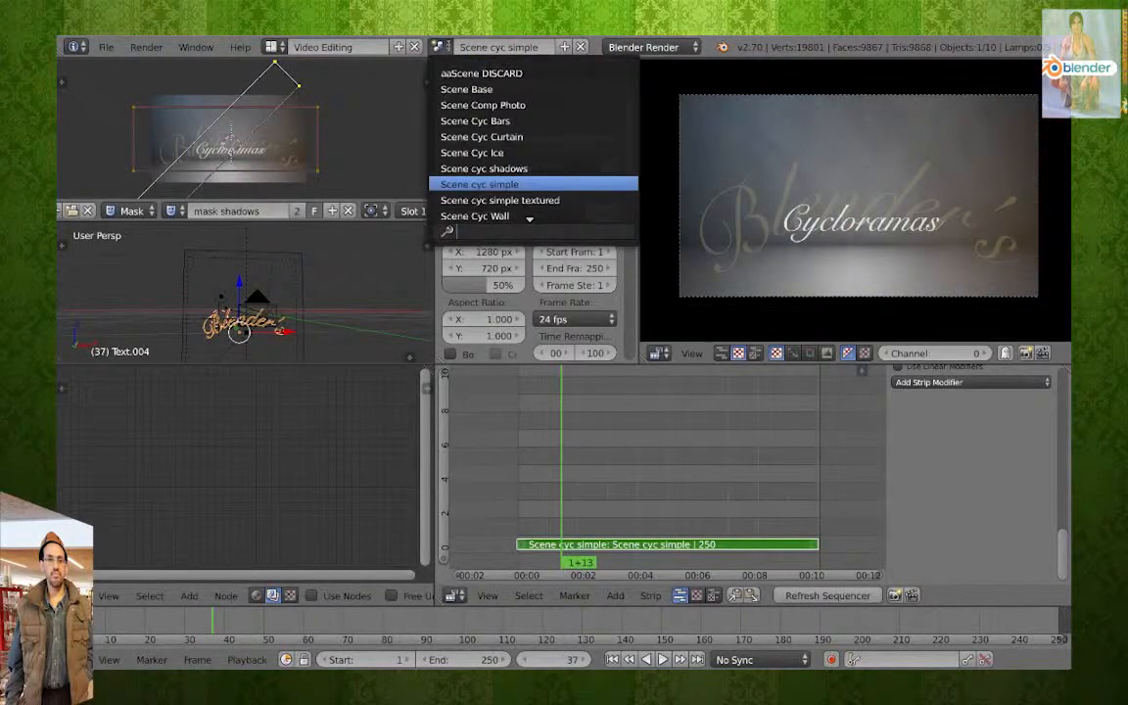
pyautogui.click(474, 197)
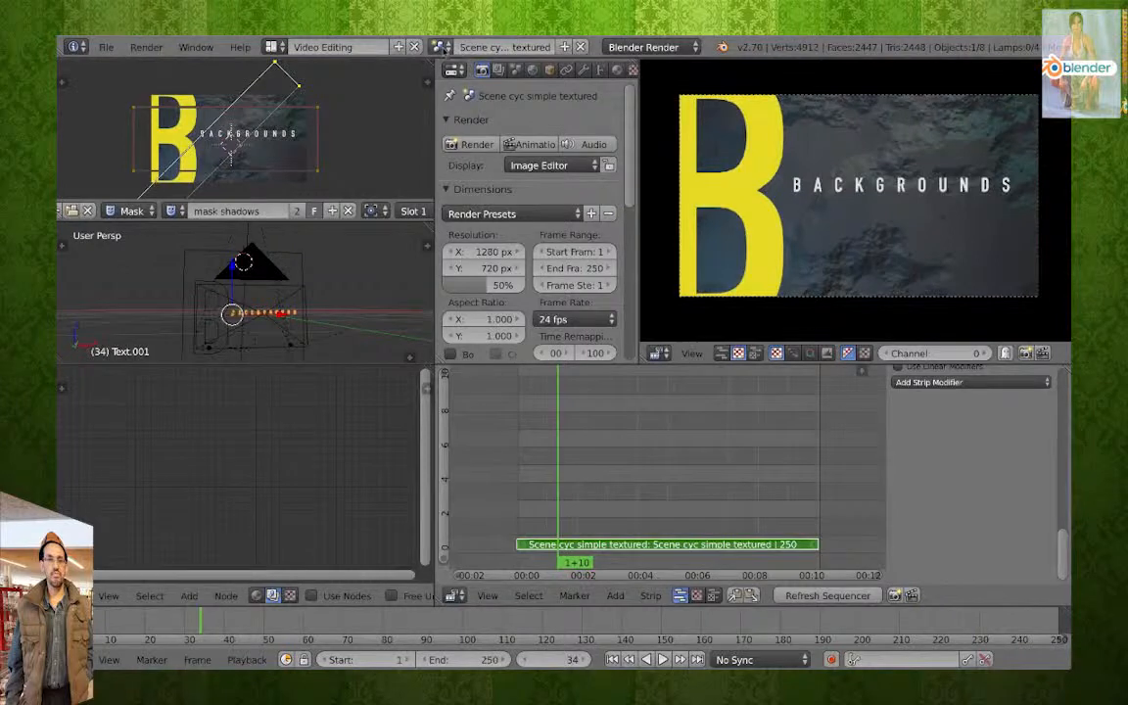
pyautogui.click(441, 46)
pyautogui.click(478, 216)
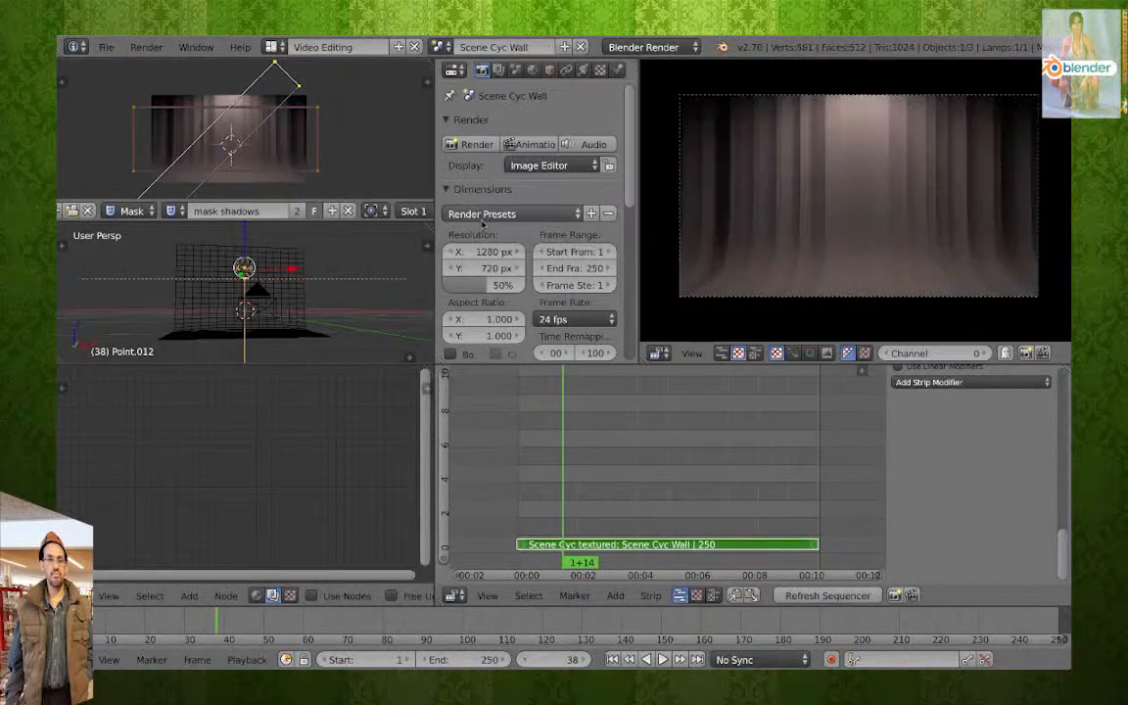
# Examine the backgrounds in Scene Cyclorama, Scene Fake Cyc and Scene GRID, viewing the last scene's 3D setup from another angle.
pyautogui.click(441, 46)
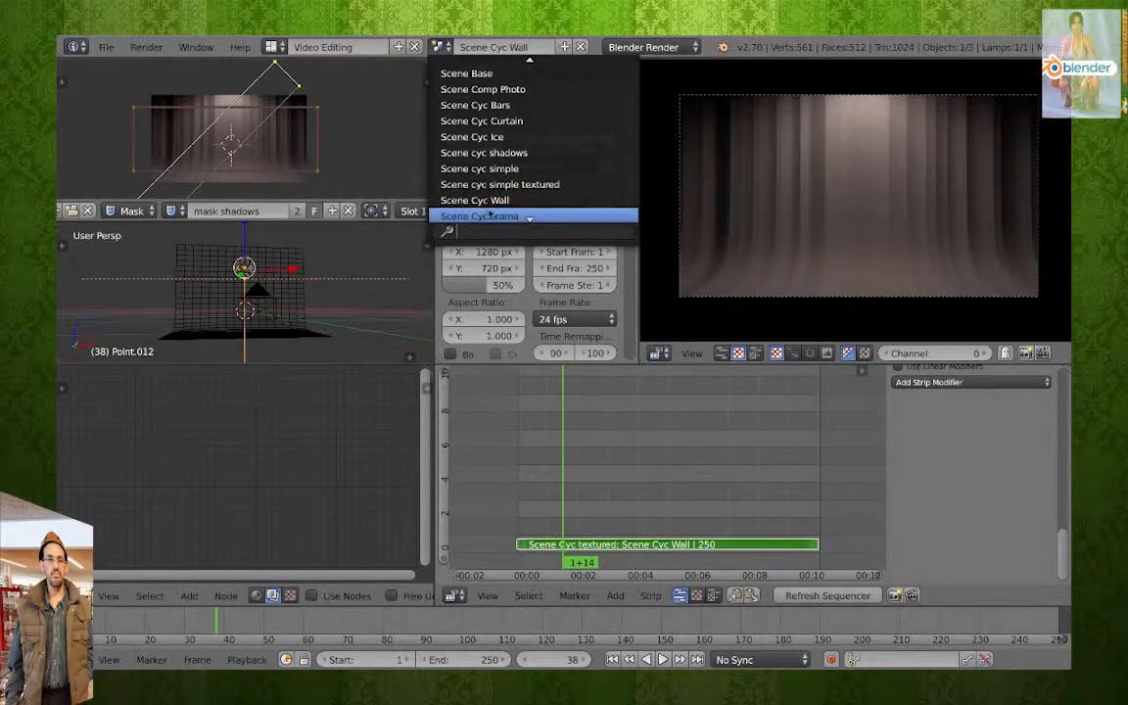
pyautogui.click(479, 215)
pyautogui.click(441, 46)
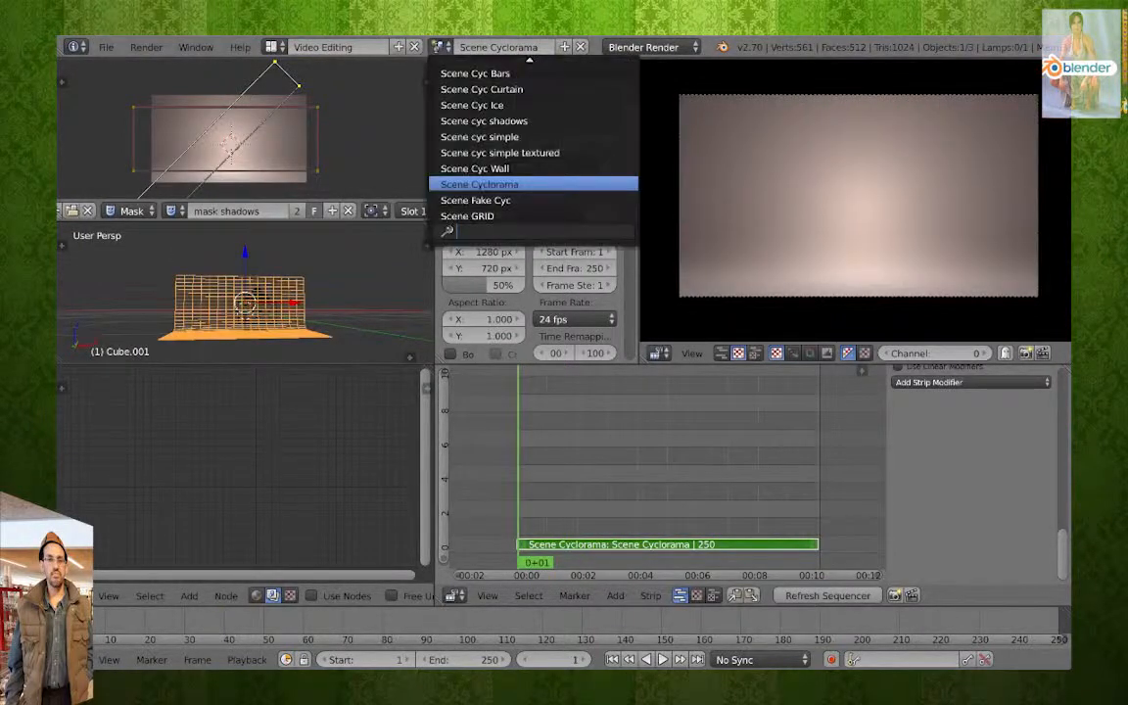
pyautogui.click(477, 200)
pyautogui.click(441, 46)
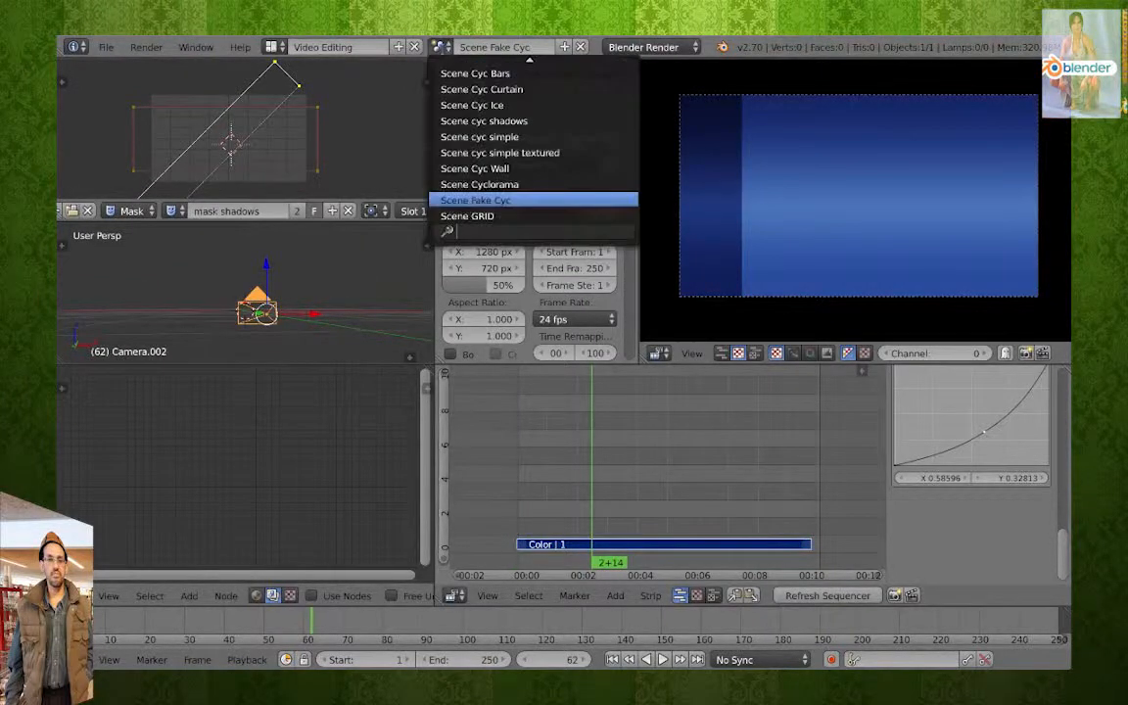
pyautogui.click(464, 216)
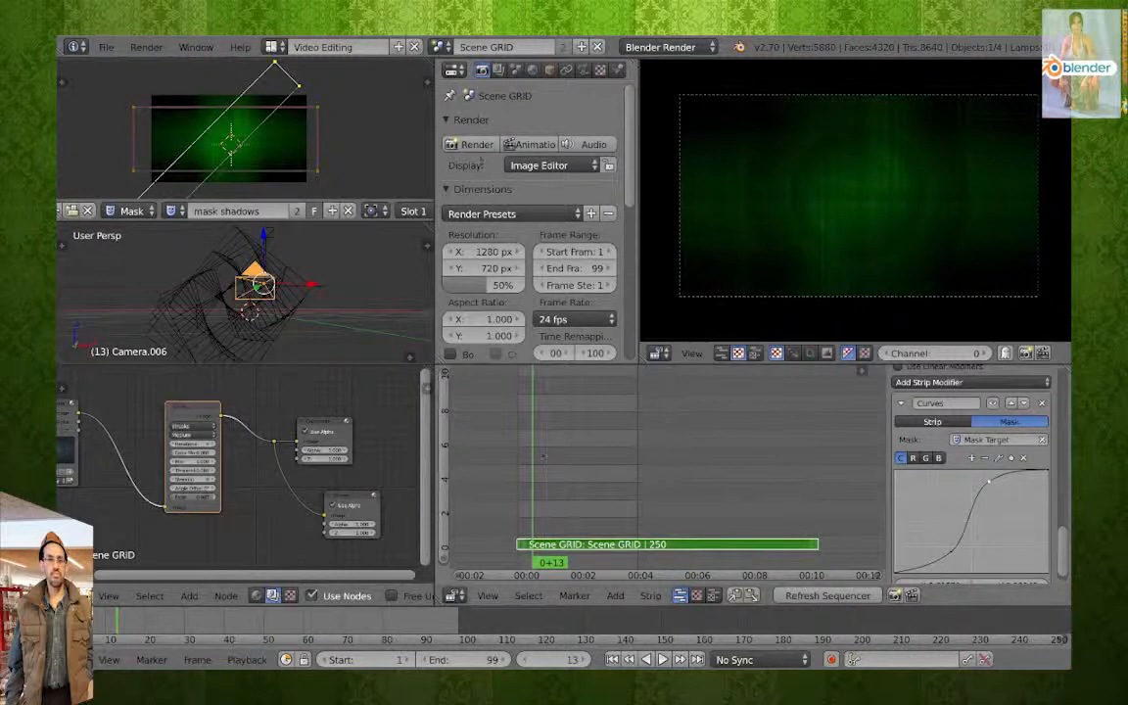
pyautogui.moveTo(274, 292); pyautogui.dragTo(260, 272, button='middle')
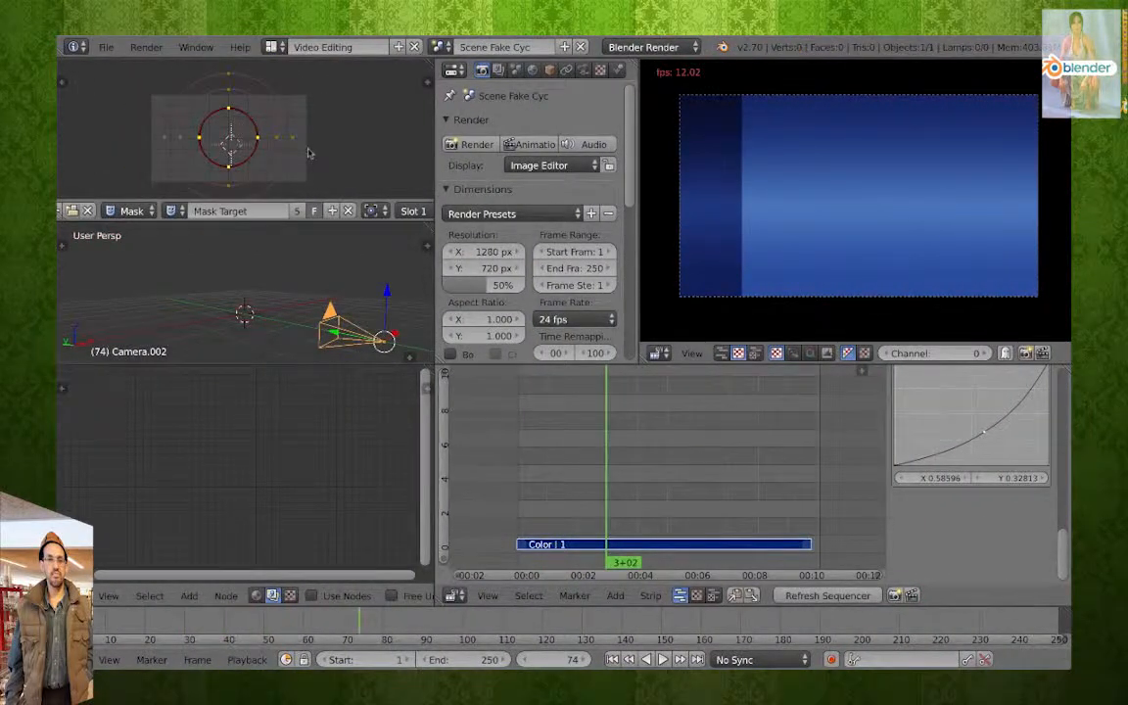
# Raise the middle point of the Curves.003 modifier masked by Mask Target on Scene Fake Cyc's Color strip.
pyautogui.scroll(-4, 970, 461)
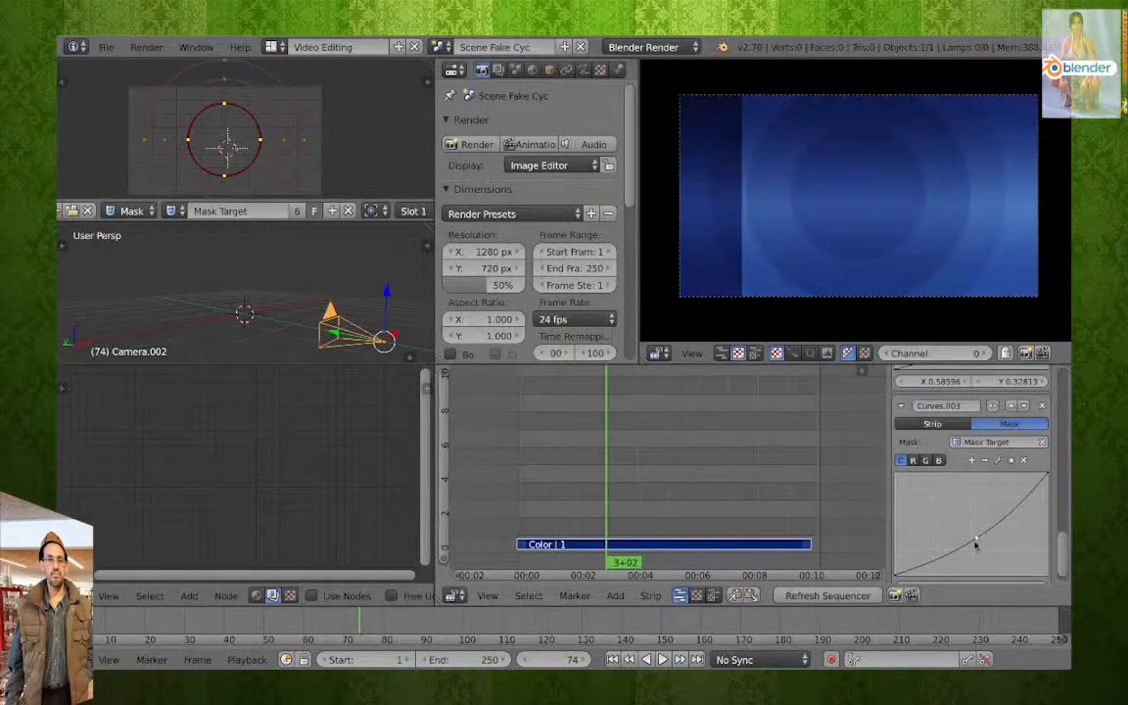
pyautogui.moveTo(971, 534); pyautogui.dragTo(951, 503)
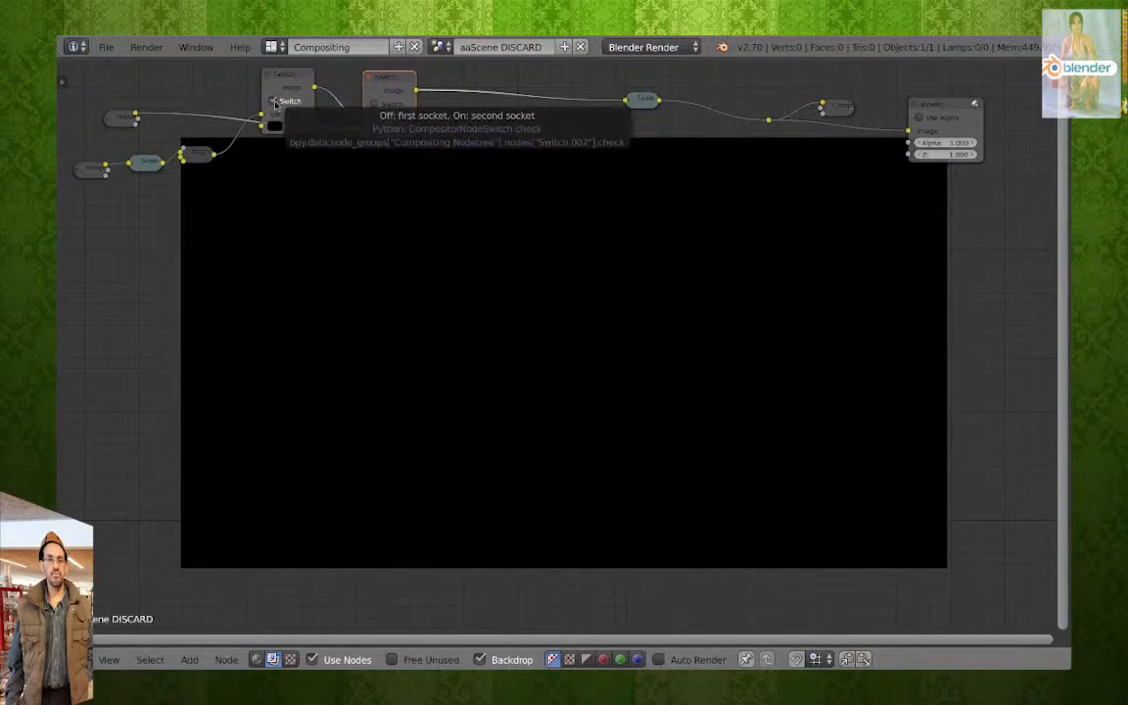
# In the aaScene DISCARD node tree, turn the first Switch node off and the second Switch node on.
pyautogui.click(274, 102)
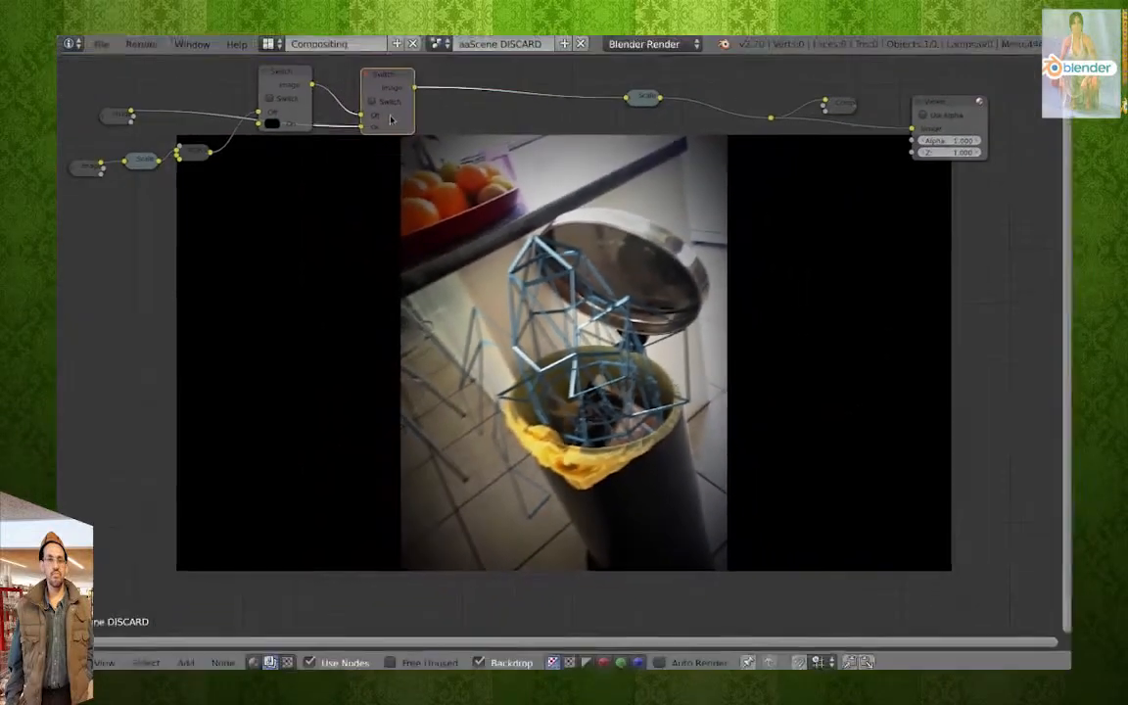
pyautogui.click(375, 105)
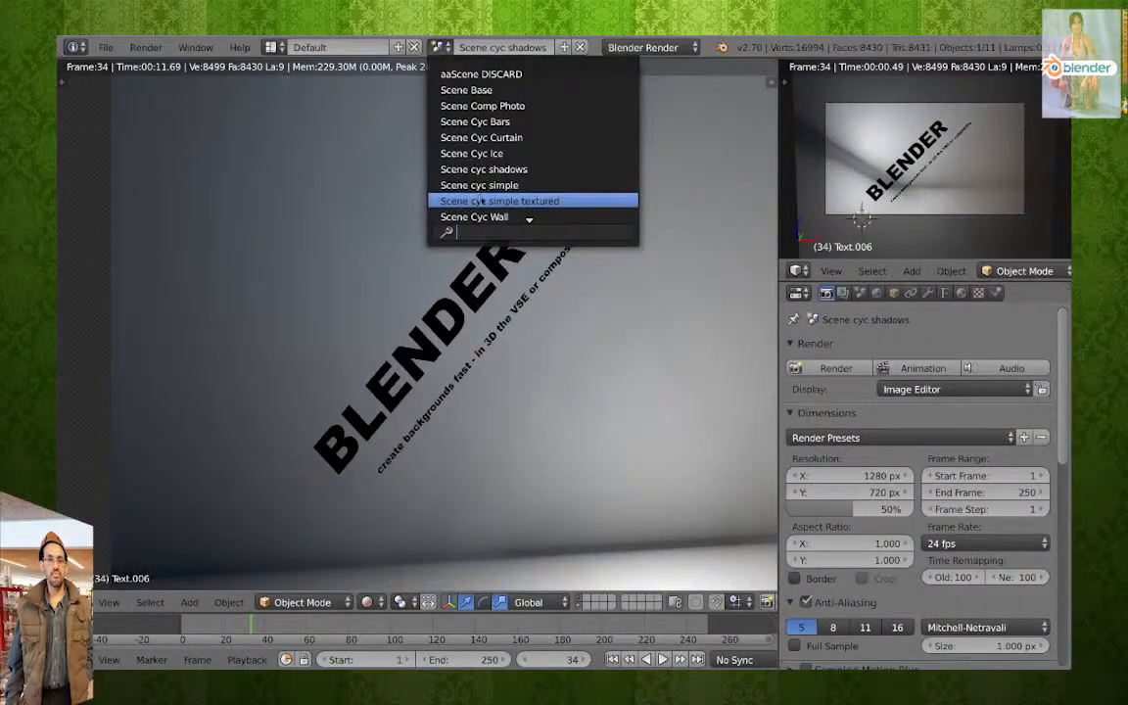
# Change the active scene from Scene cyc shadows to Scene cyc simple textured.
pyautogui.click(481, 200)
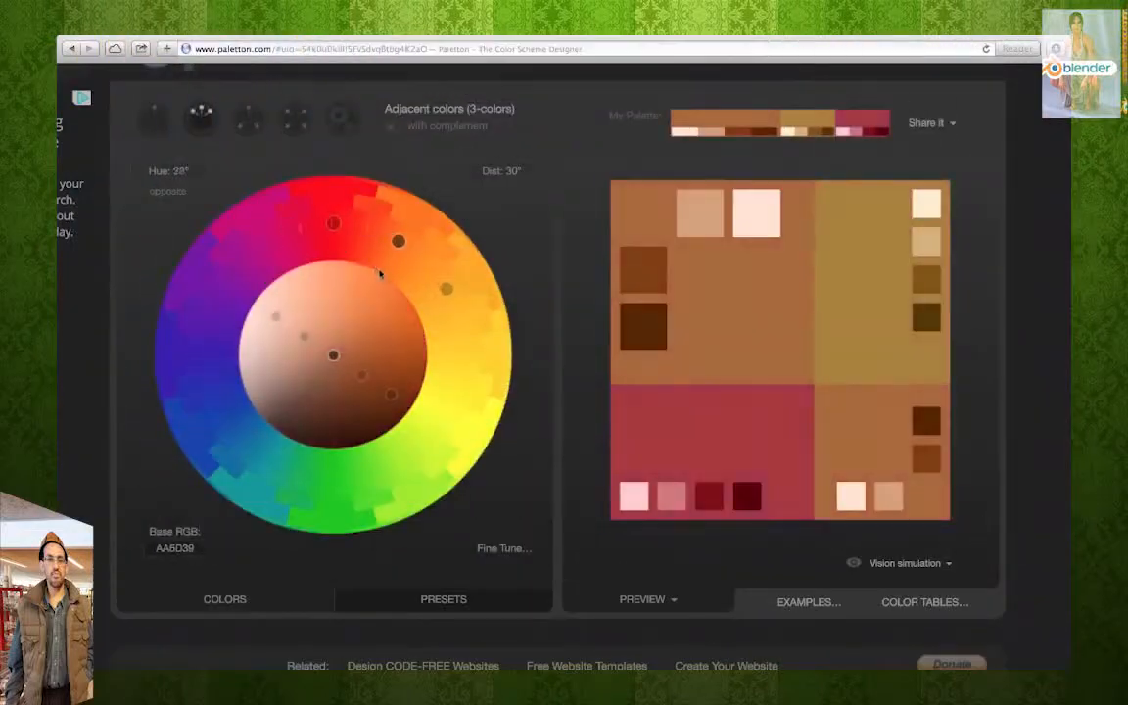
# In Paletton, move the base color to green at hue 190° and choose a monochromatic scheme with its complement.
pyautogui.moveTo(435, 293); pyautogui.dragTo(316, 450)
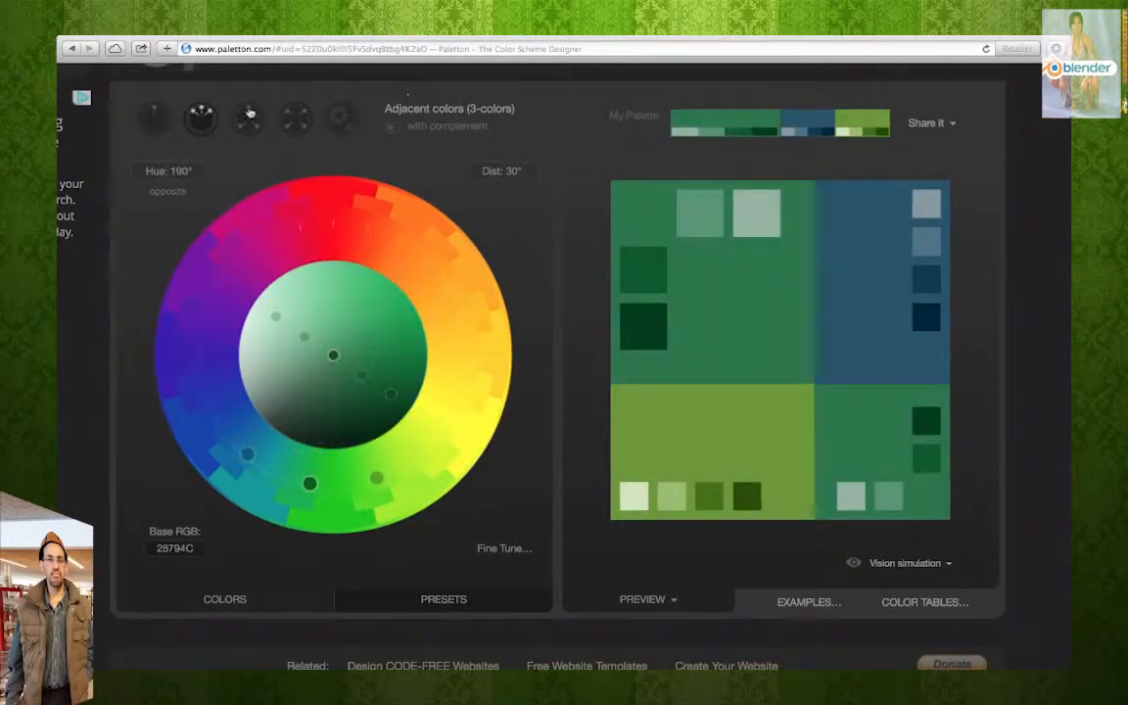
pyautogui.click(157, 117)
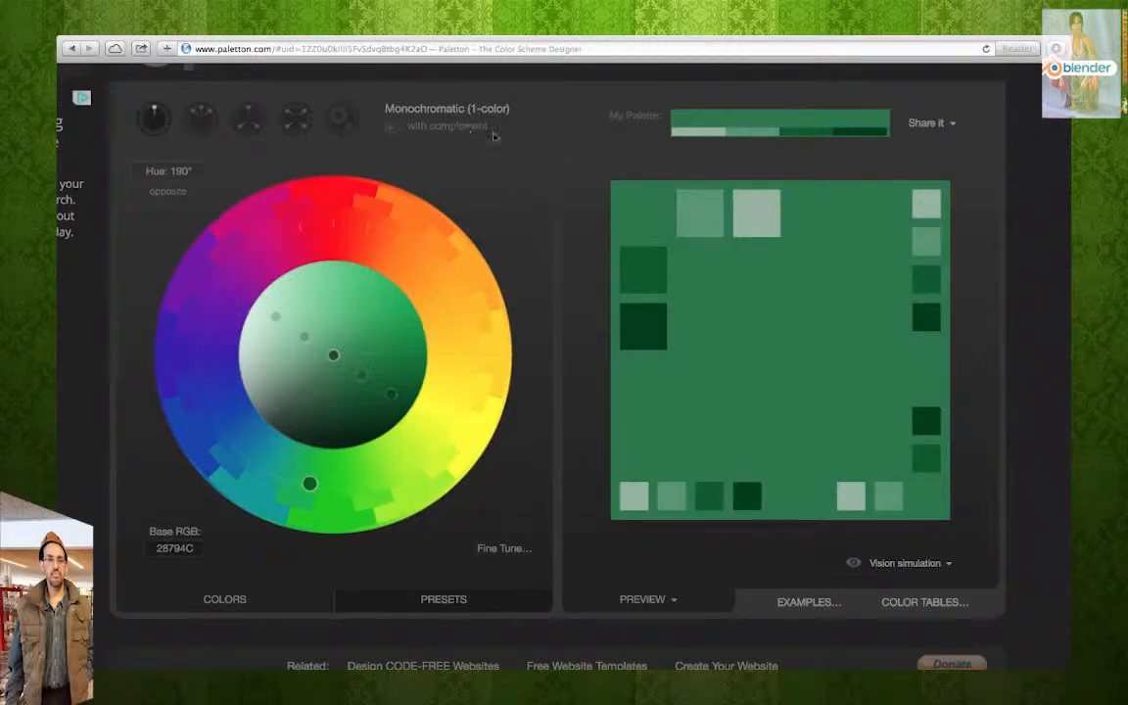
pyautogui.click(392, 127)
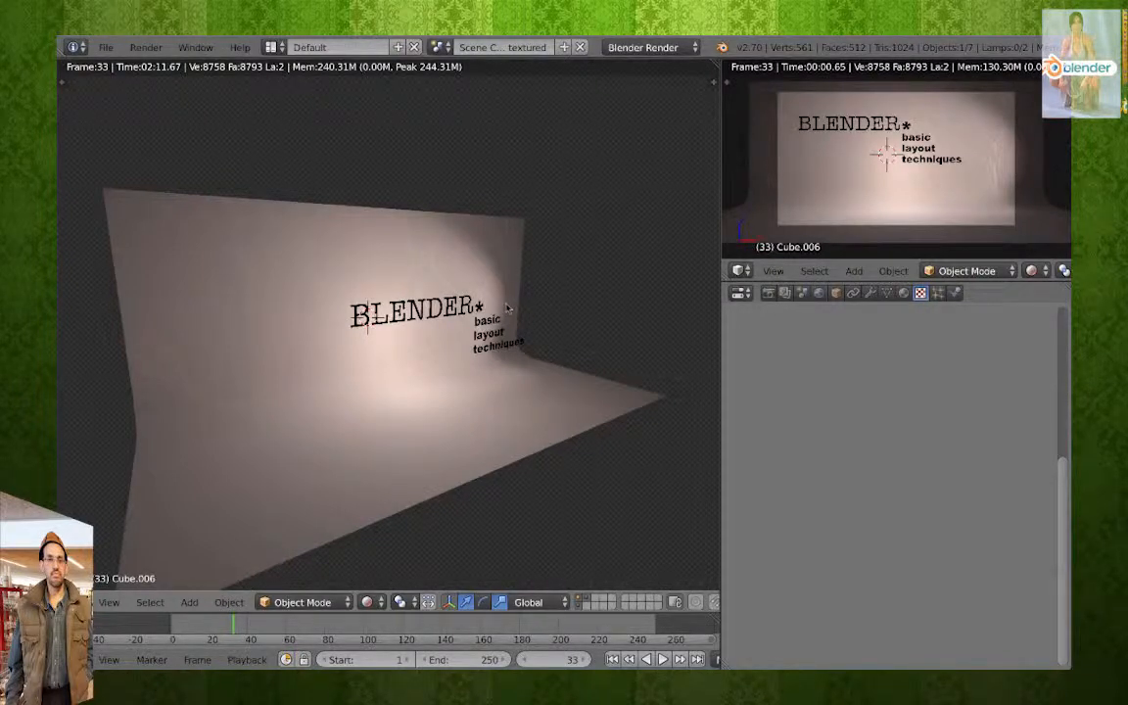
# View the textured cyclorama and its BLENDER basic layout techniques title from the front and through the camera.
pyautogui.moveTo(507, 308); pyautogui.dragTo(477, 303, button='middle')
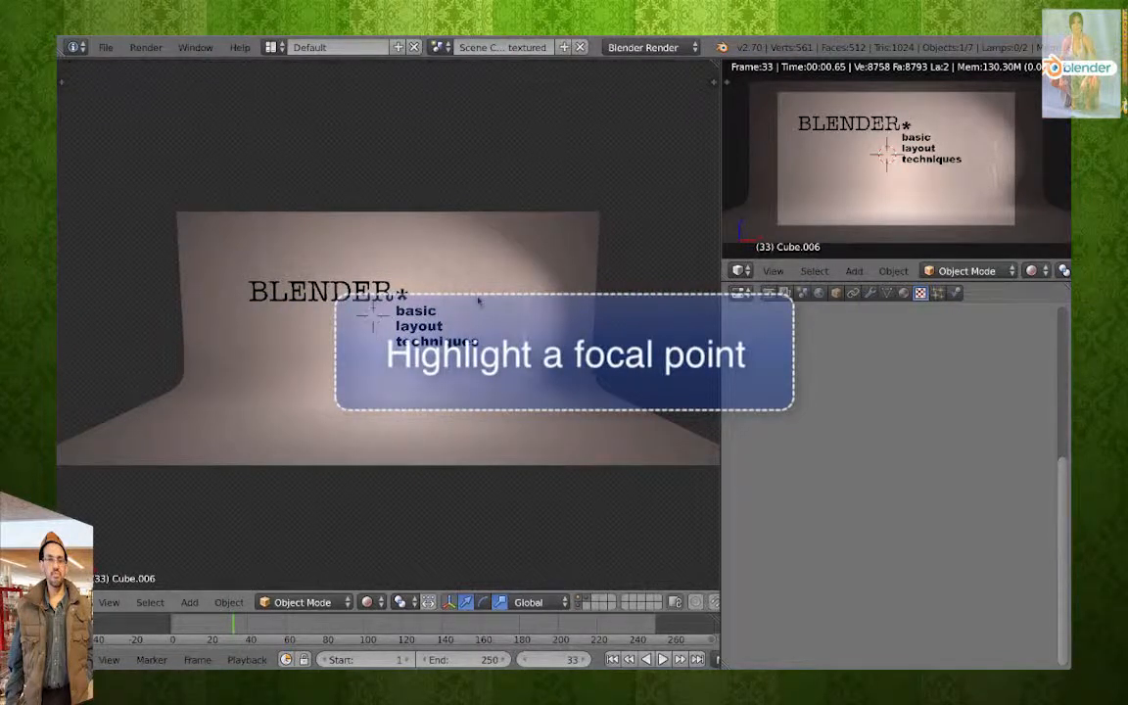
pyautogui.press('KP_0')
pyautogui.scroll(2, 478, 300)
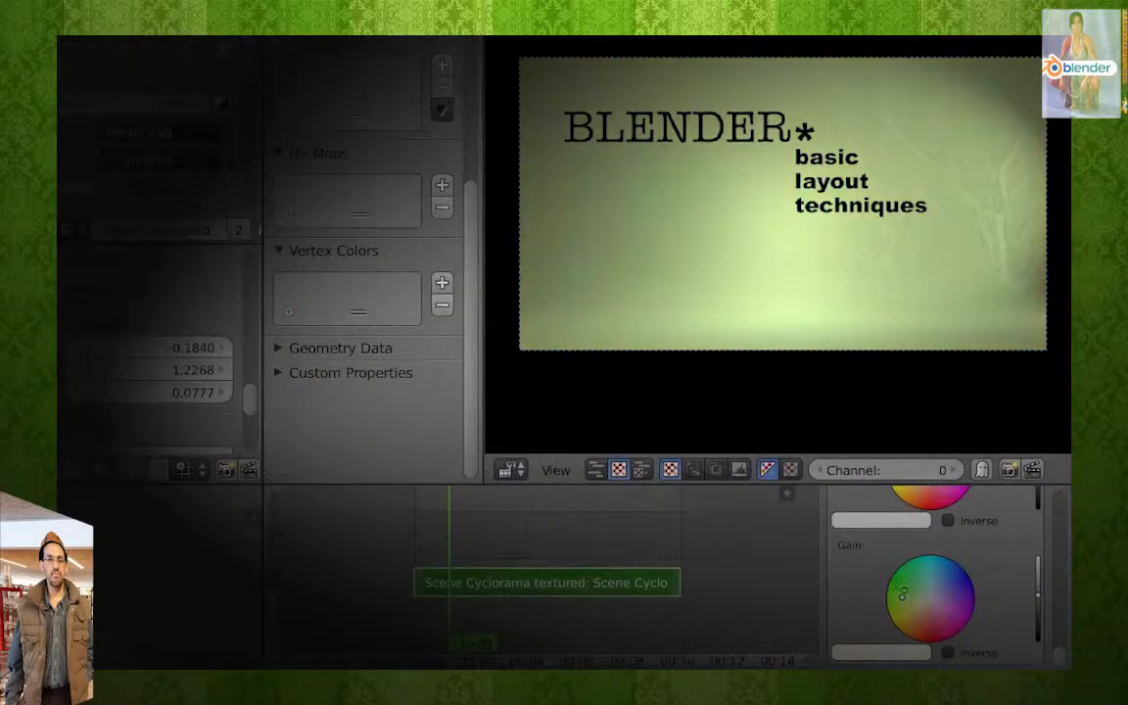
# Adjust the Gain color of the strip modifier on the Scene Cyclorama textured strip to change the background tint.
pyautogui.moveTo(917, 573)
pyautogui.mouseDown()
pyautogui.moveTo(955, 590)
pyautogui.moveTo(938, 607)
pyautogui.moveTo(901, 589)
pyautogui.moveTo(914, 618)
pyautogui.mouseUp()
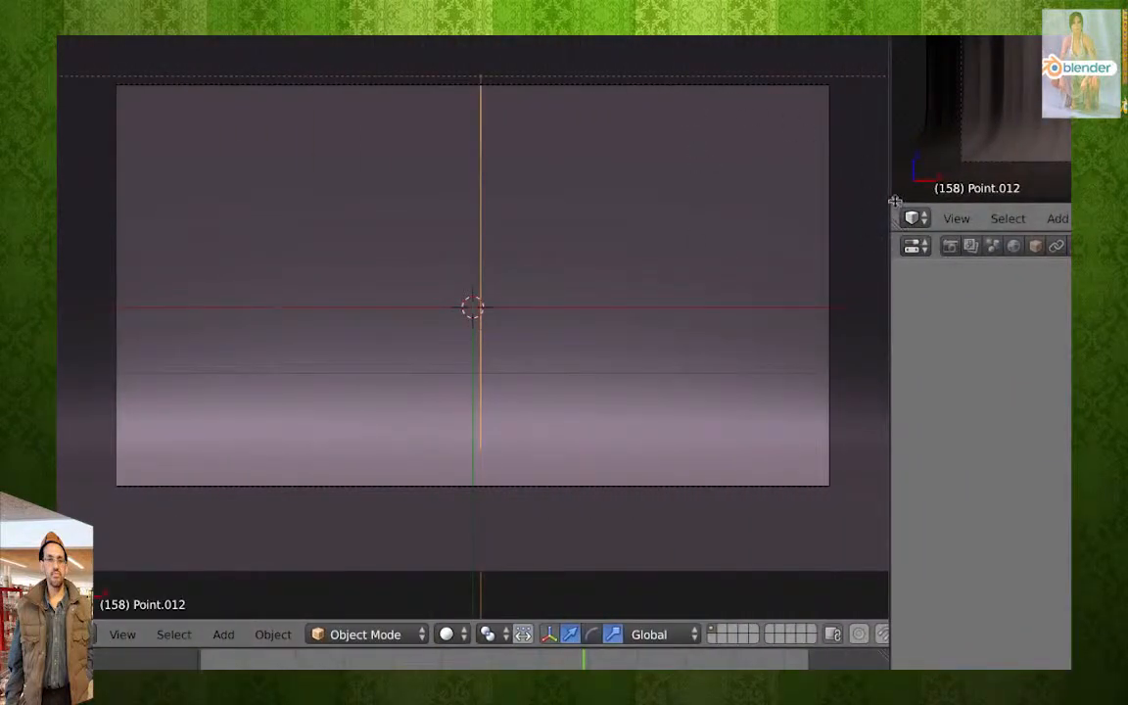
# Hide the header of the small camera view and view the cyclorama with its point lamp outside the camera and from the front.
pyautogui.moveTo(894, 202); pyautogui.dragTo(894, 223)
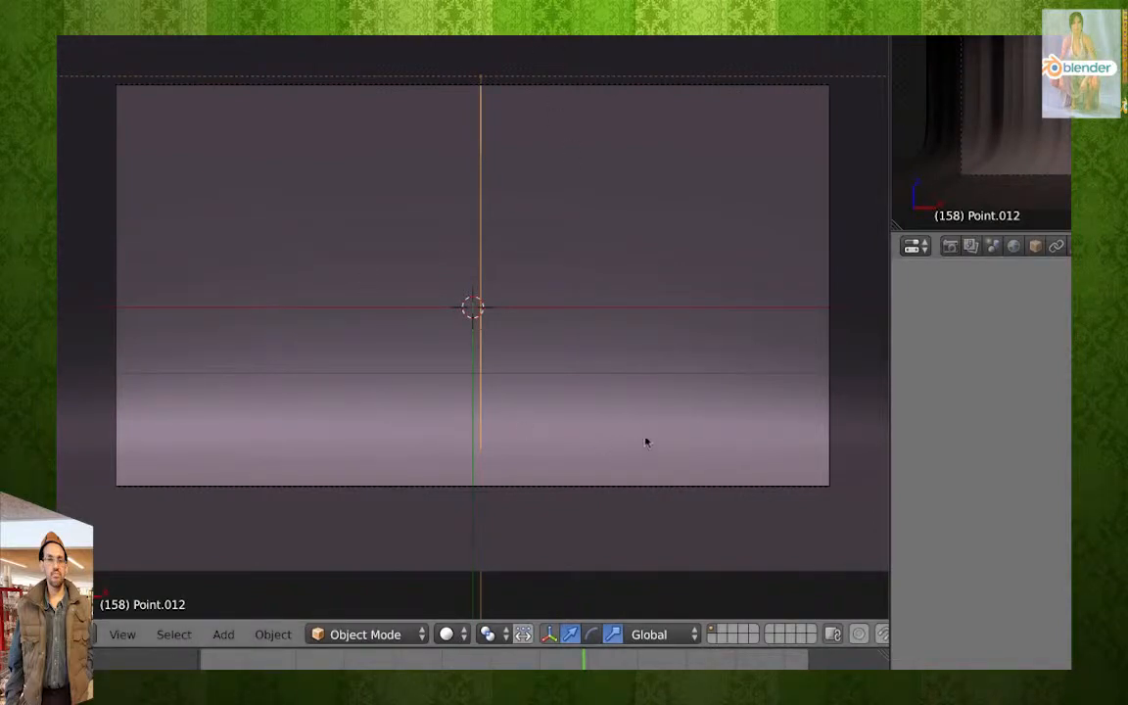
pyautogui.press('KP_0')
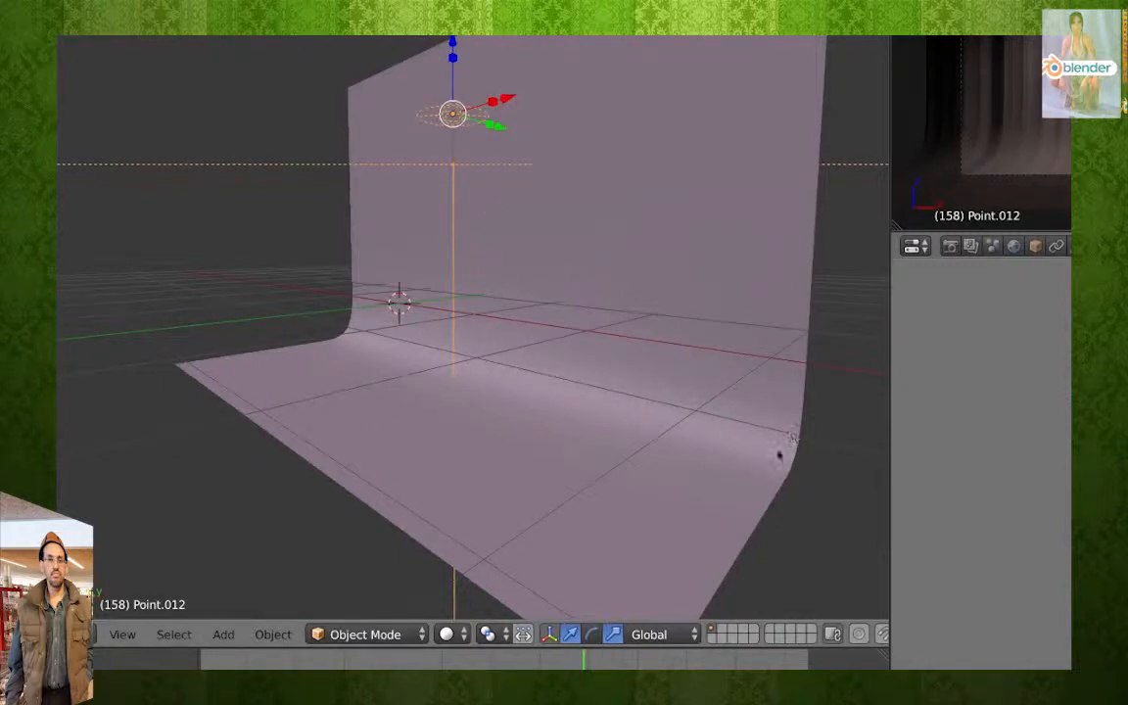
pyautogui.press('KP_1')
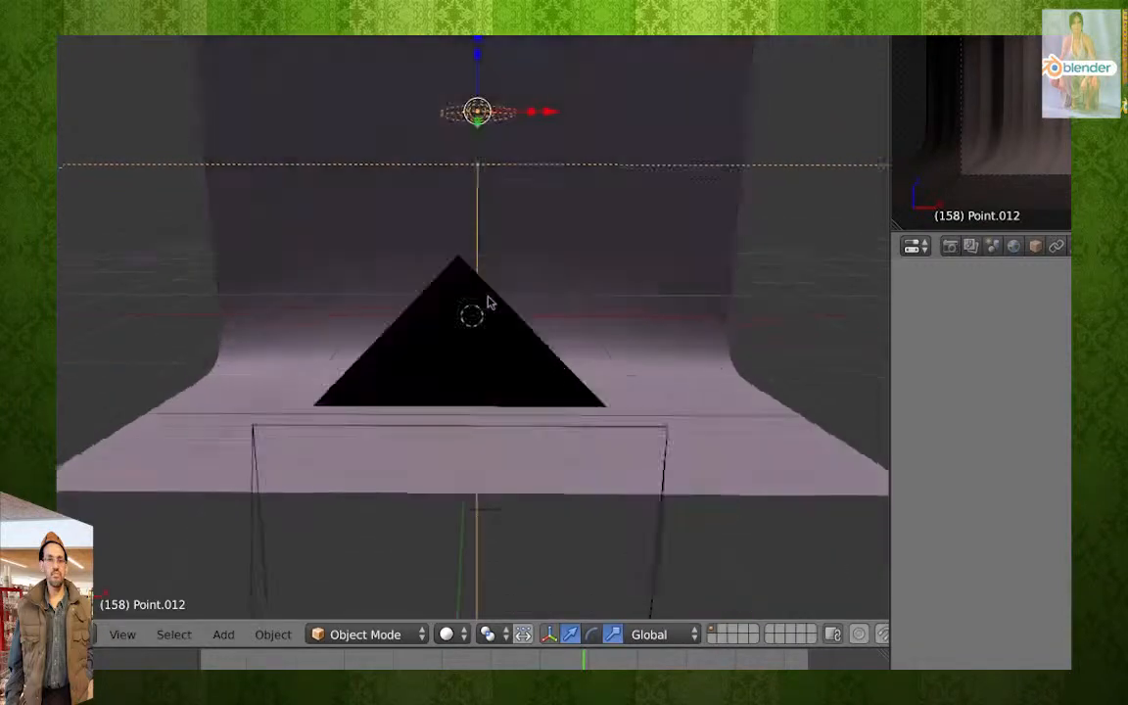
# View the cyclorama through the camera, and examine the Scene Cyc Ice cyclorama, its lamps and camera from several angles.
pyautogui.press('KP_0')
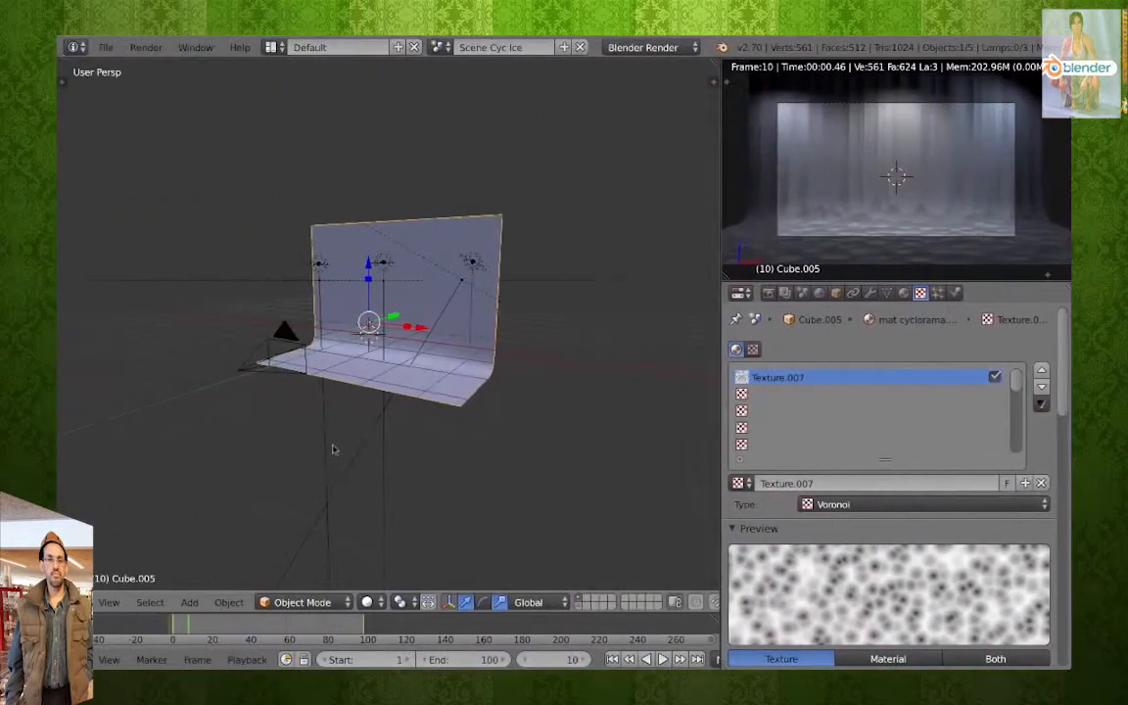
pyautogui.moveTo(303, 362); pyautogui.dragTo(417, 393, button='middle')
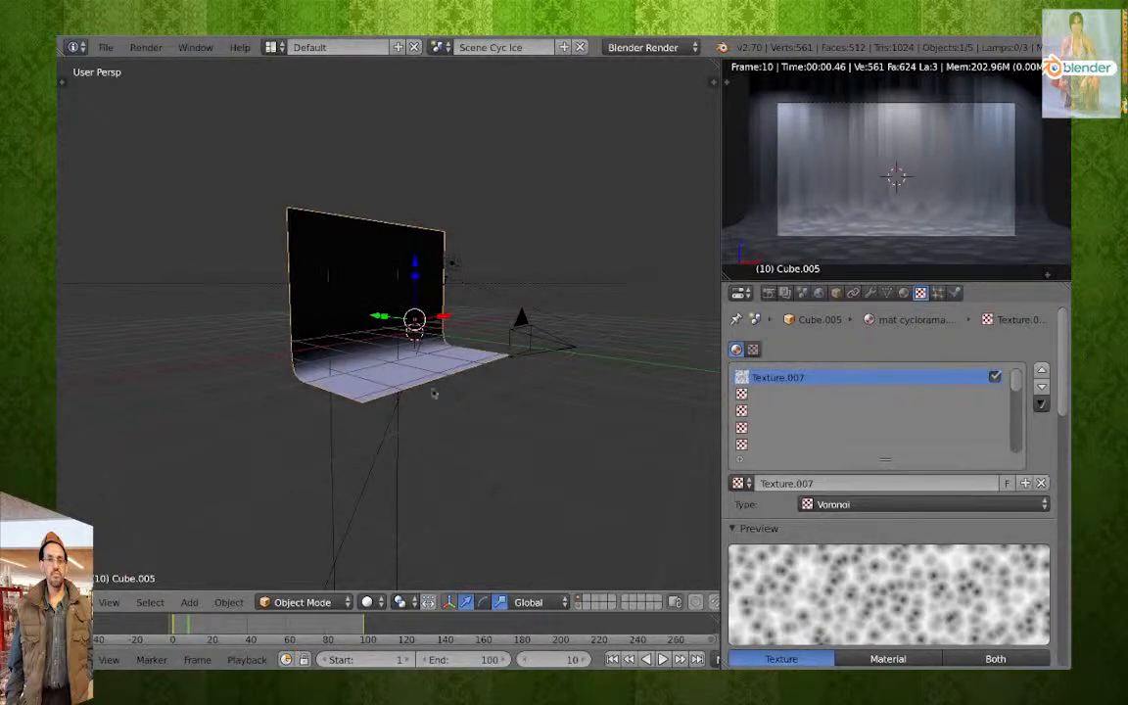
pyautogui.moveTo(432, 392)
pyautogui.mouseDown(button='middle')
pyautogui.moveTo(464, 392)
pyautogui.moveTo(453, 393)
pyautogui.mouseUp(button='middle')
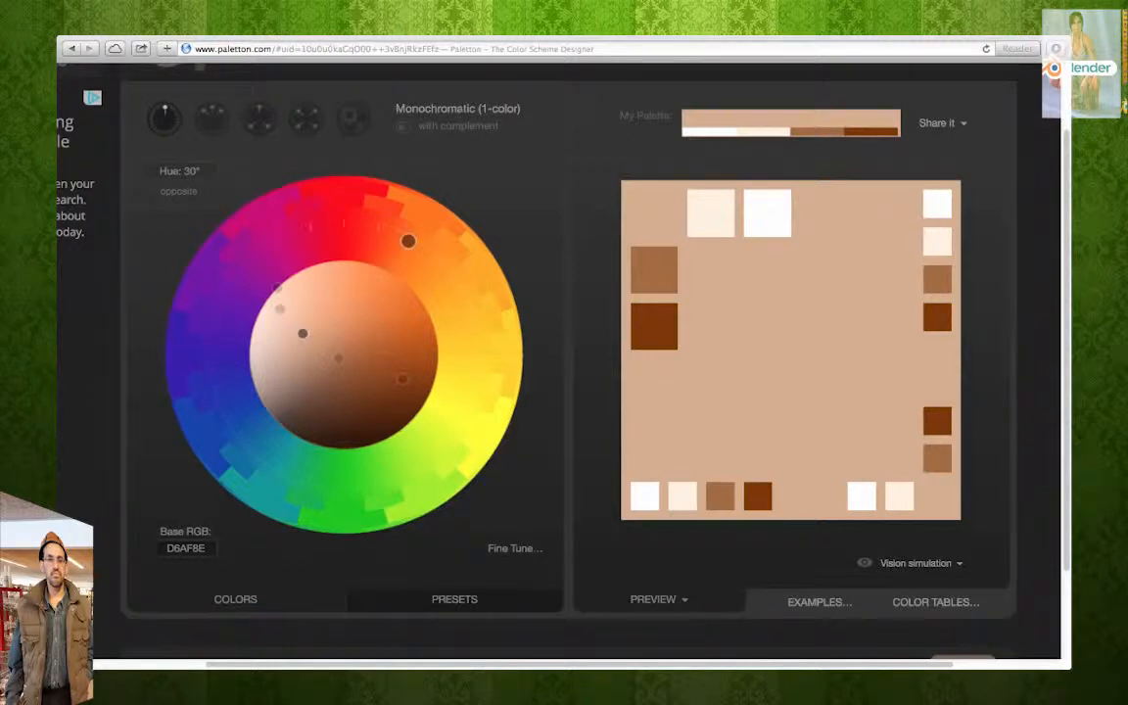
# In Paletton, set a darker ochre base color at about hue 61° and add its complement to the monochromatic scheme.
pyautogui.moveTo(409, 240); pyautogui.dragTo(443, 265)
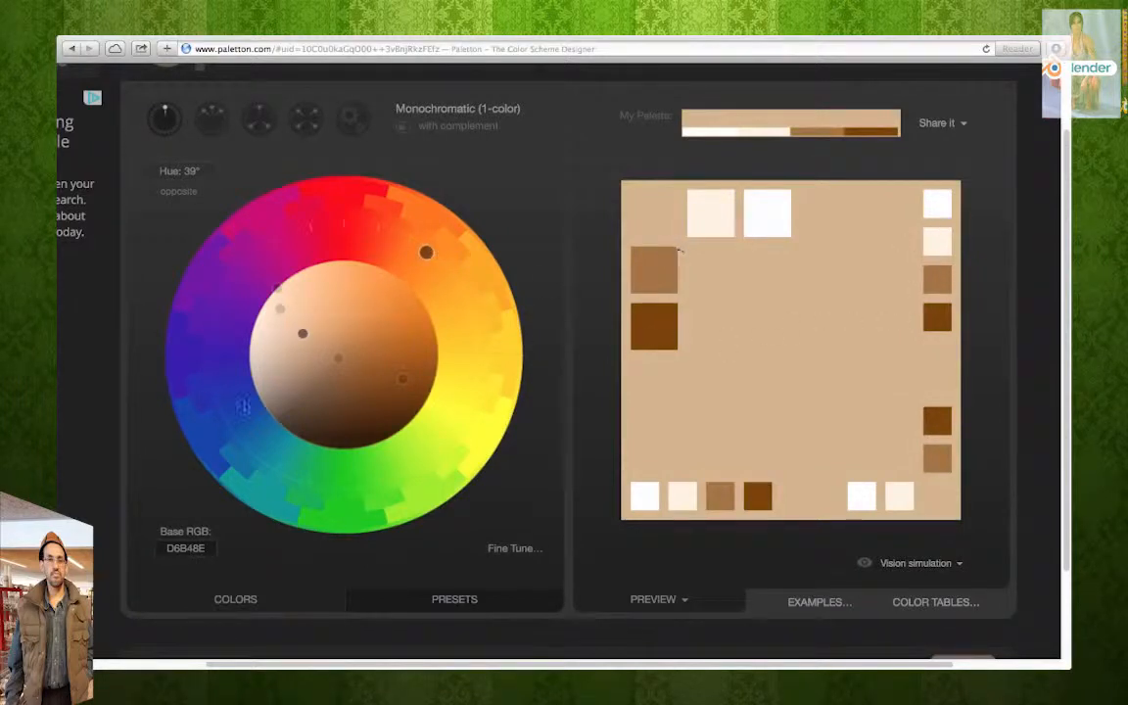
pyautogui.moveTo(303, 336); pyautogui.dragTo(340, 350)
pyautogui.moveTo(429, 255); pyautogui.dragTo(450, 306)
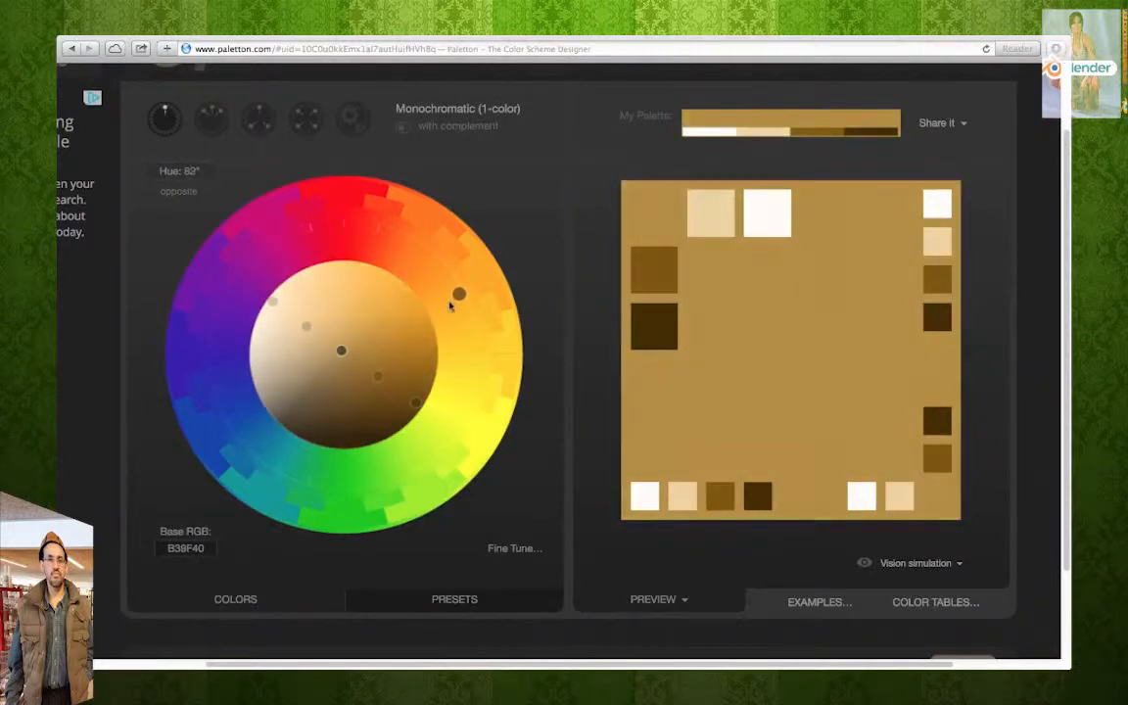
pyautogui.click(410, 127)
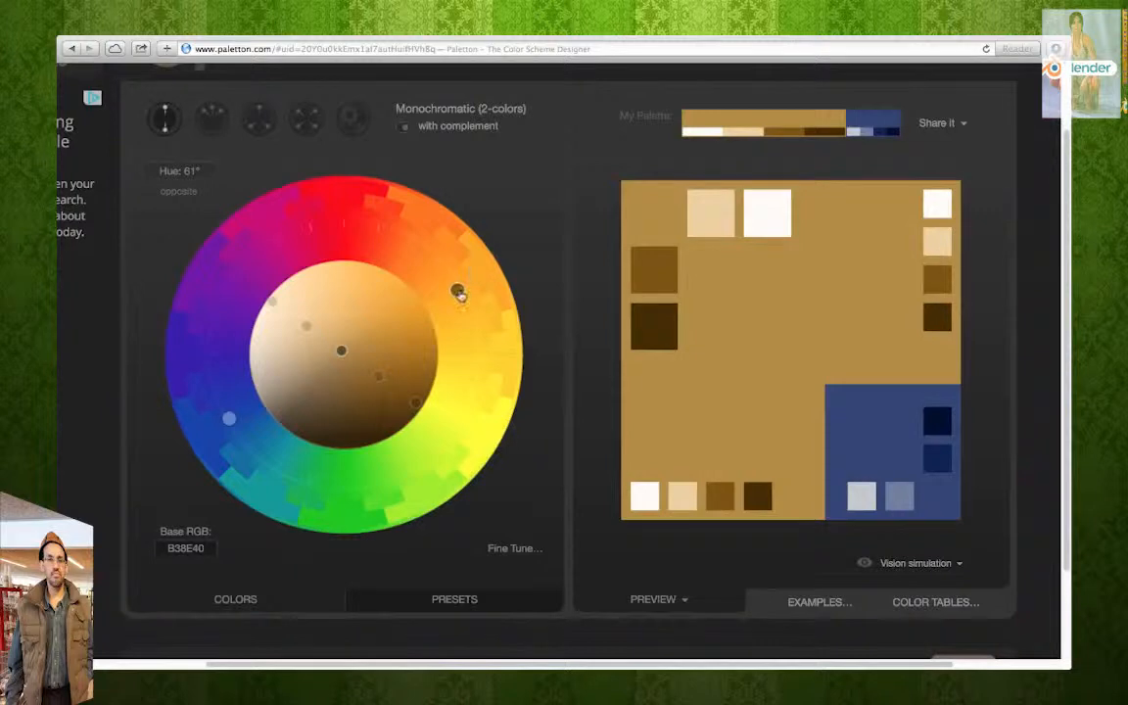
# Move the base color to red at hue 0° to check its complement, and to orange at hue 36°.
pyautogui.moveTo(459, 294); pyautogui.dragTo(345, 209)
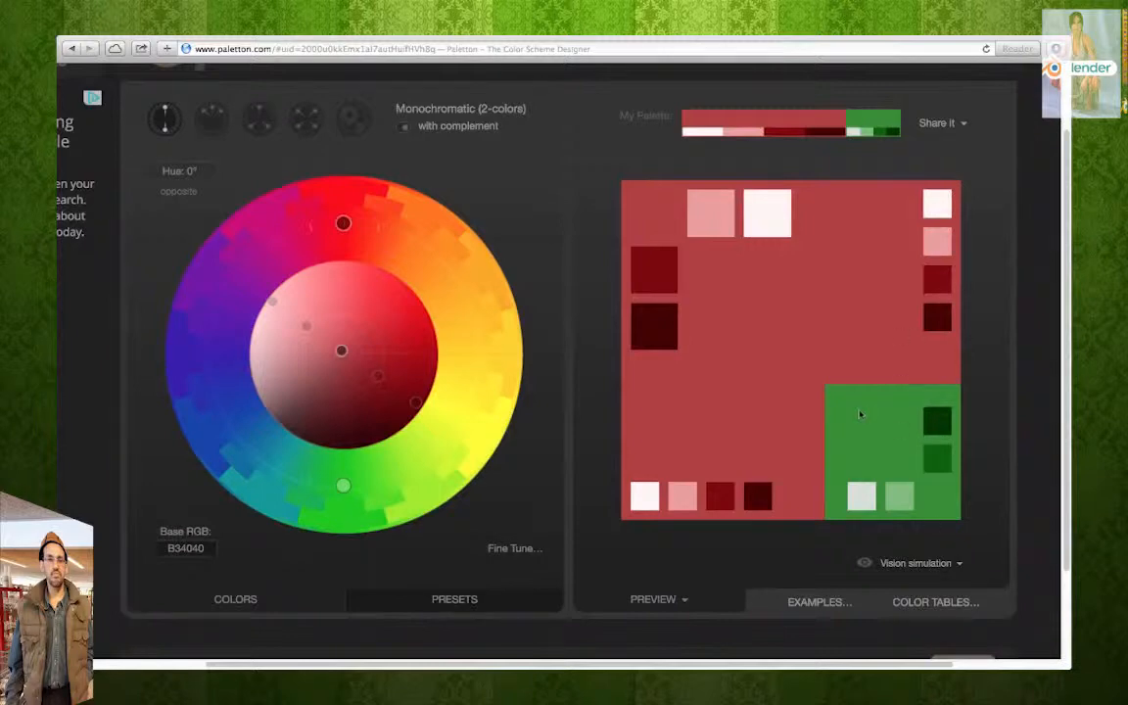
pyautogui.moveTo(908, 431)
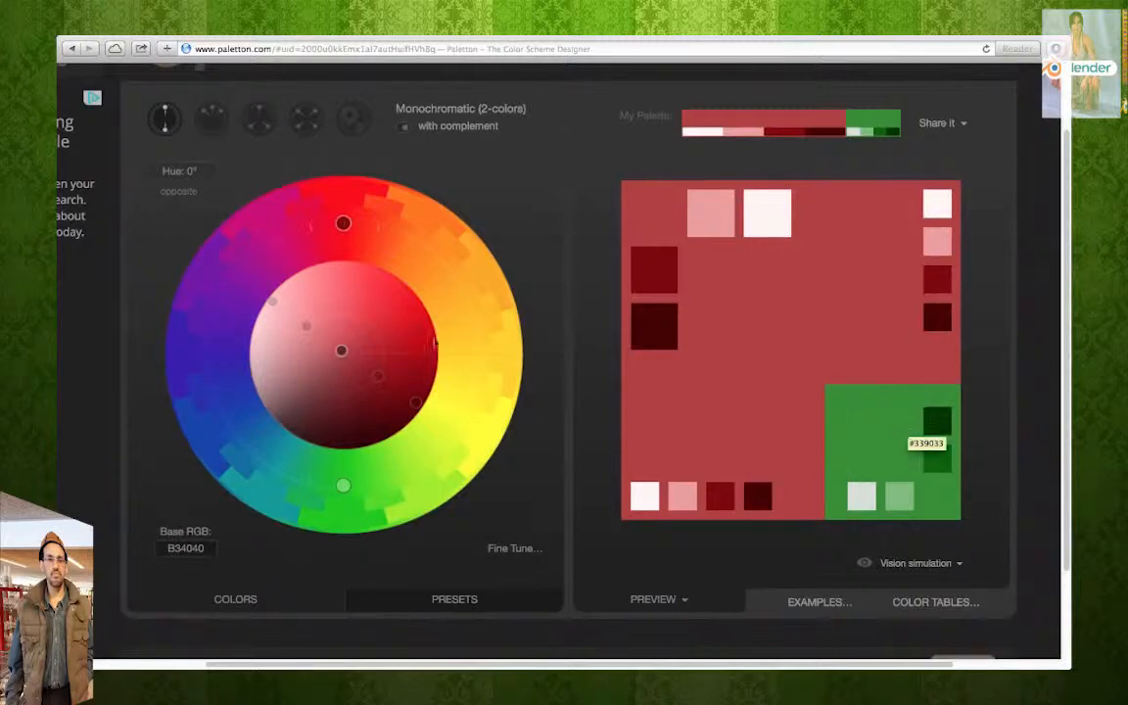
pyautogui.moveTo(344, 226); pyautogui.dragTo(420, 248)
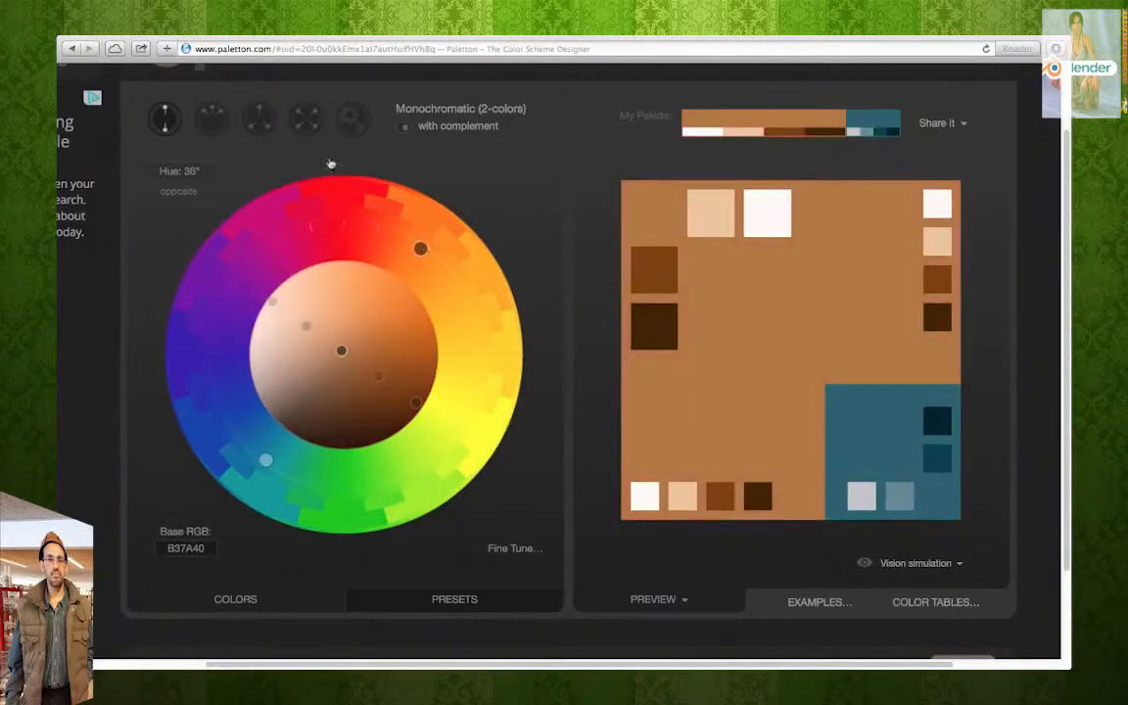
# Try the adjacent colors scheme with a violet base at hue 289°, and compare the triad and tetrad schemes.
pyautogui.click(211, 117)
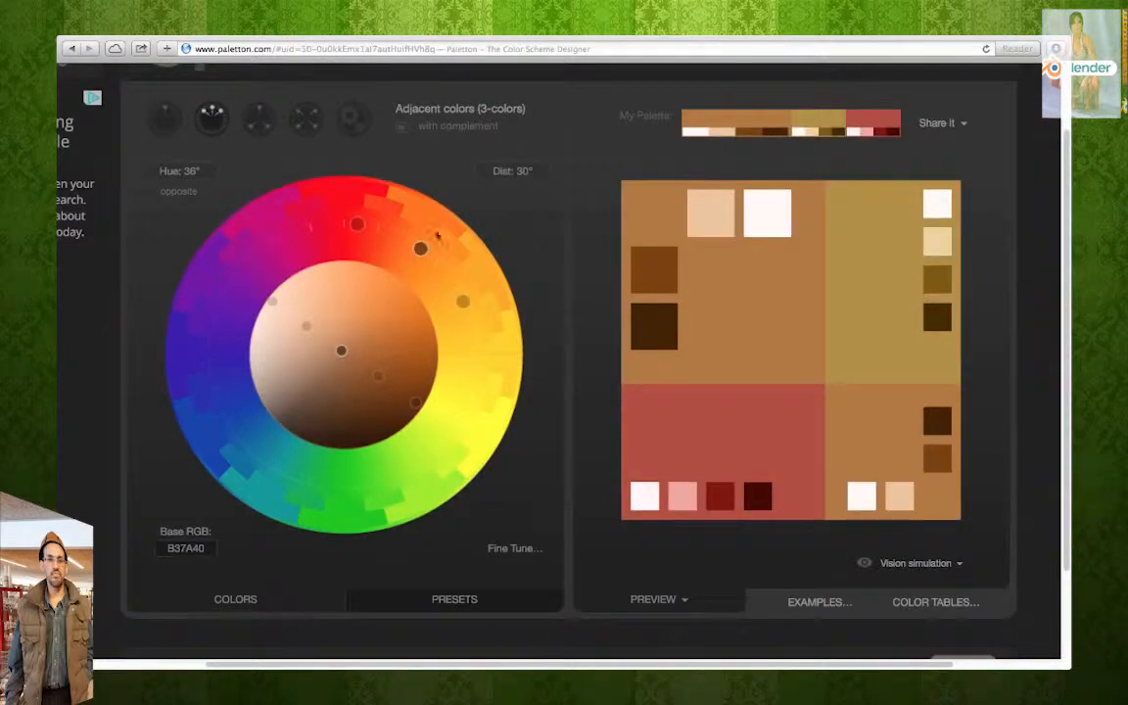
pyautogui.moveTo(423, 253); pyautogui.dragTo(209, 311)
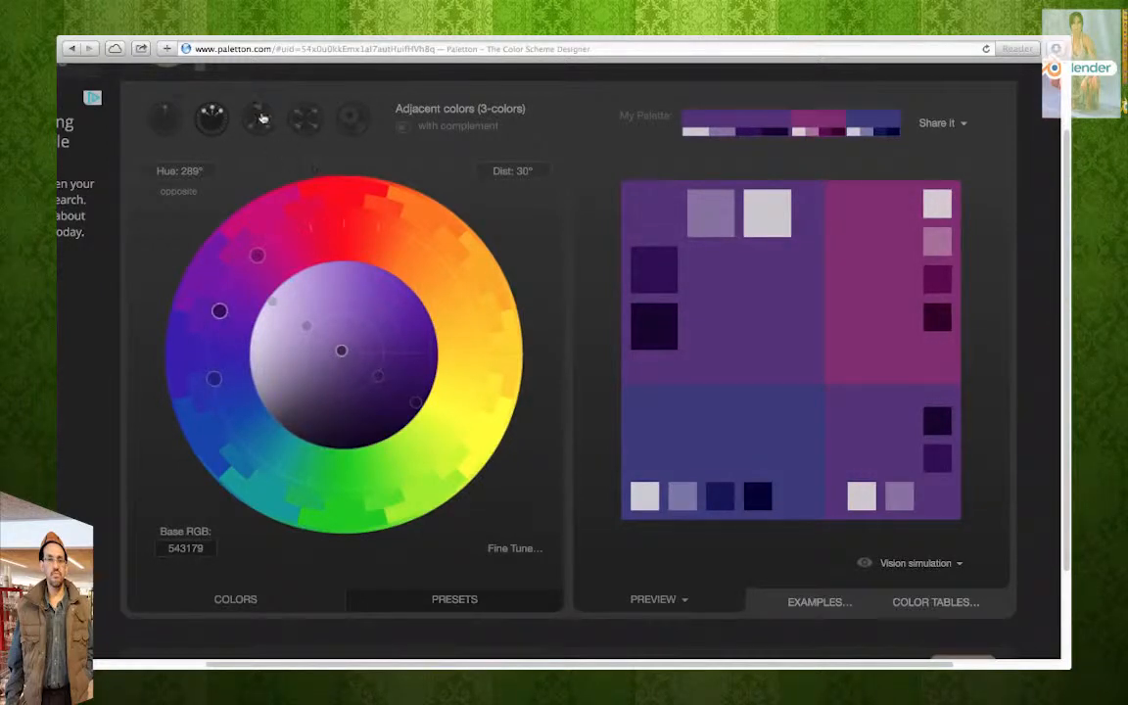
pyautogui.click(260, 118)
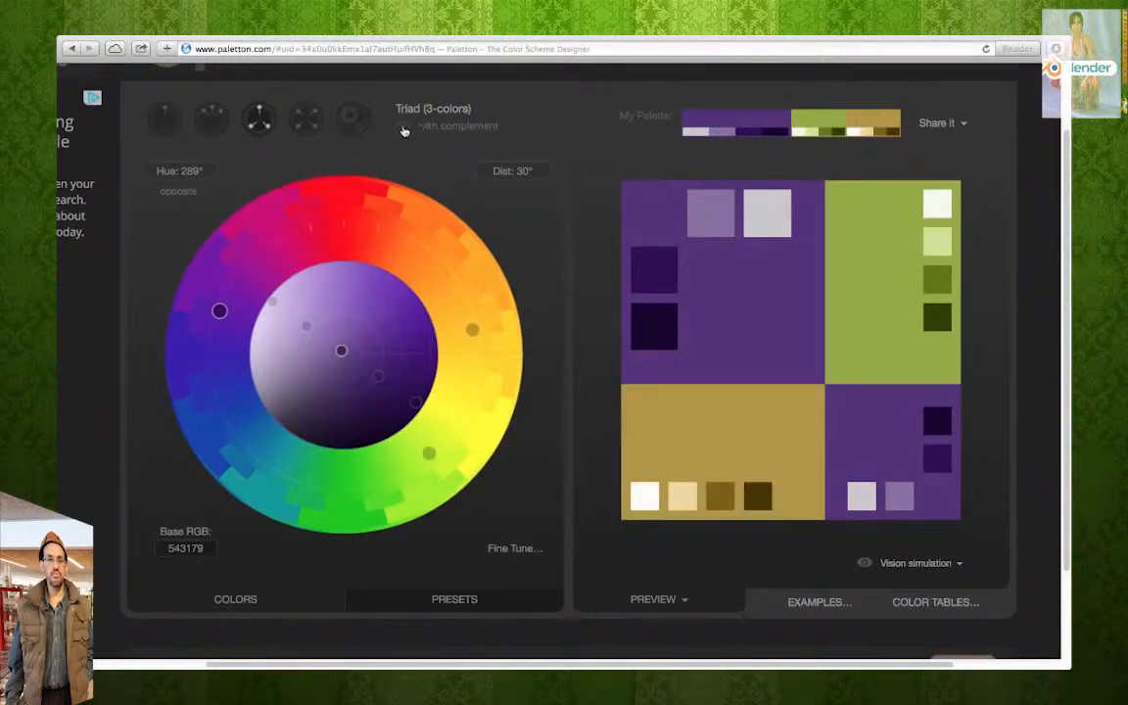
pyautogui.click(402, 126)
pyautogui.click(306, 117)
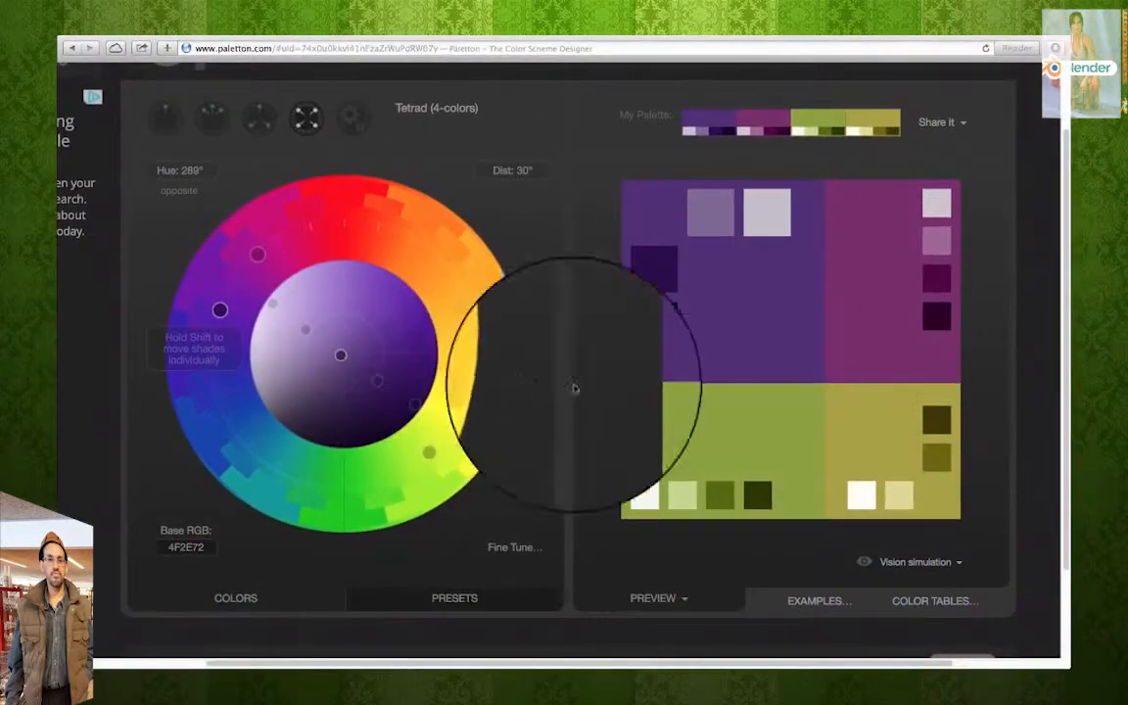
pyautogui.moveTo(762, 303)
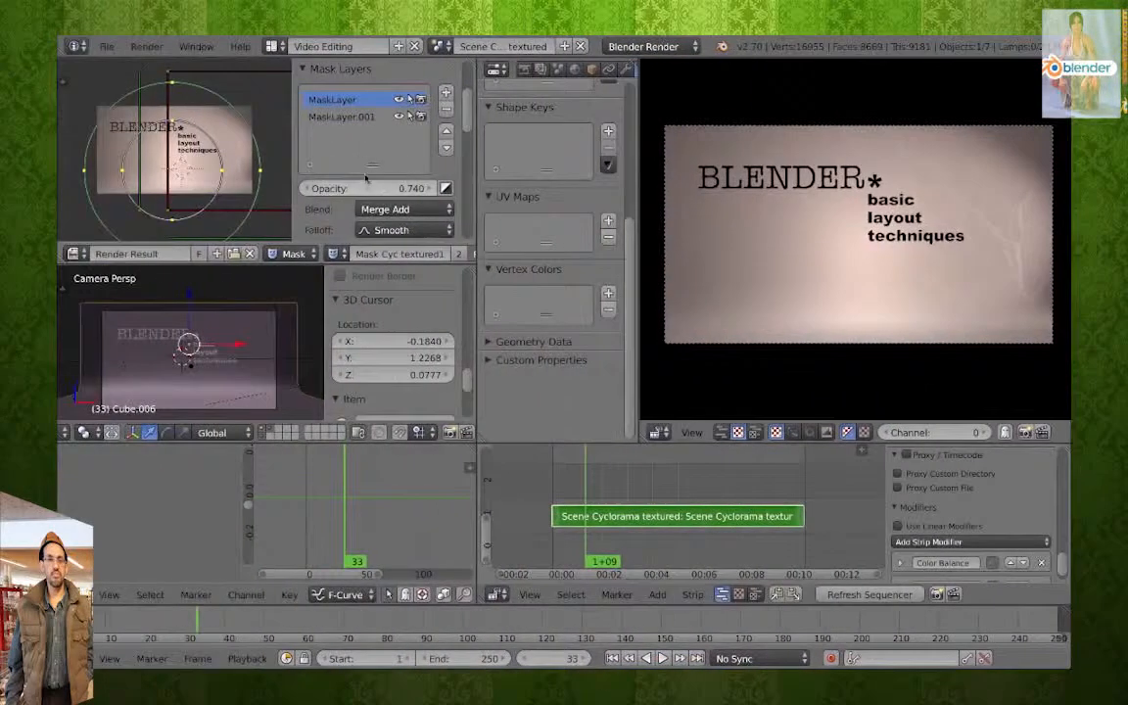
# Switch to Blender and display the mask named Mask, followed by Mask cyc textured, over the render result.
pyautogui.click(333, 254)
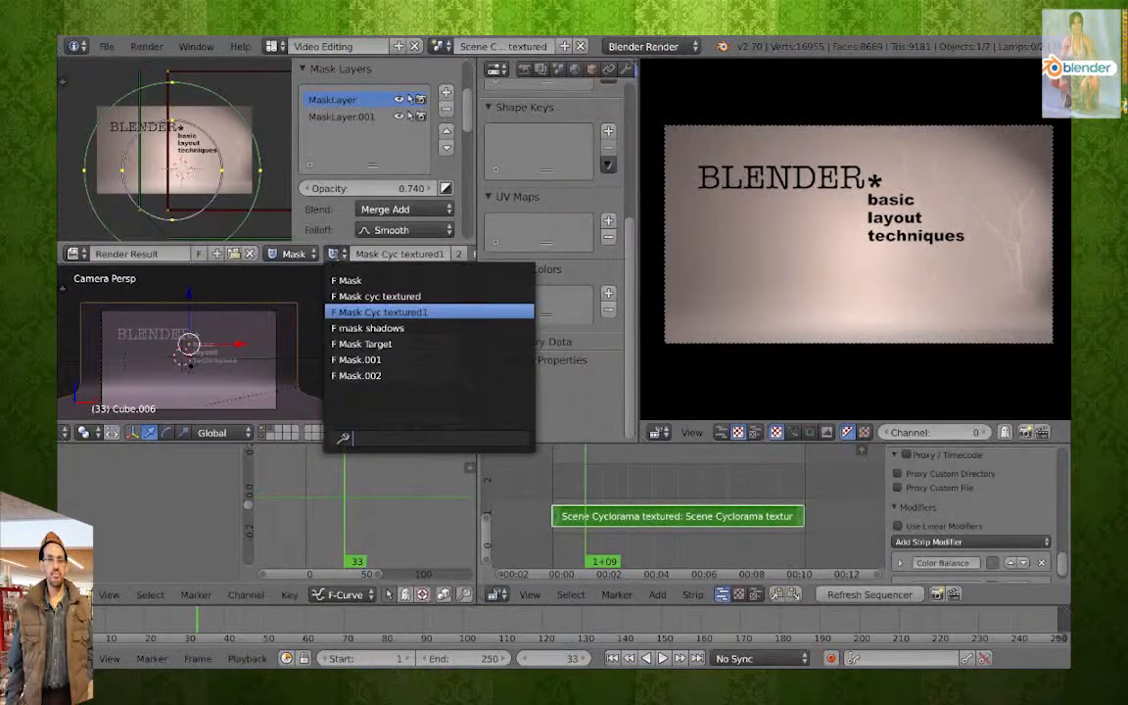
pyautogui.click(355, 281)
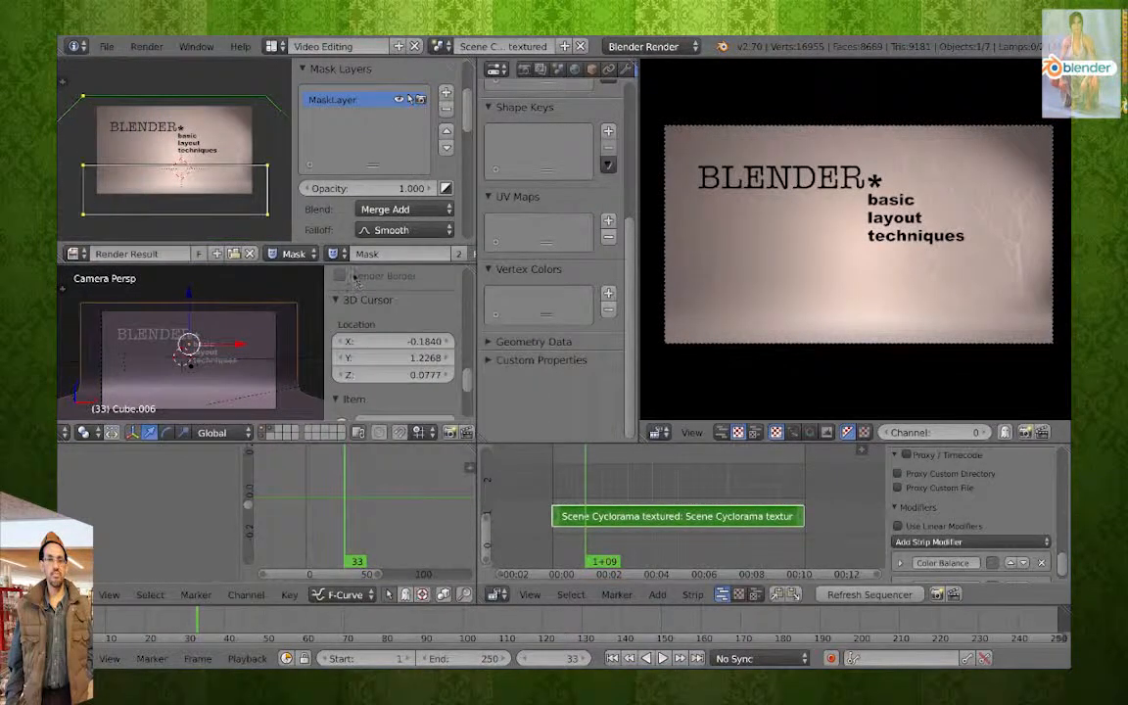
pyautogui.click(337, 255)
pyautogui.click(340, 257)
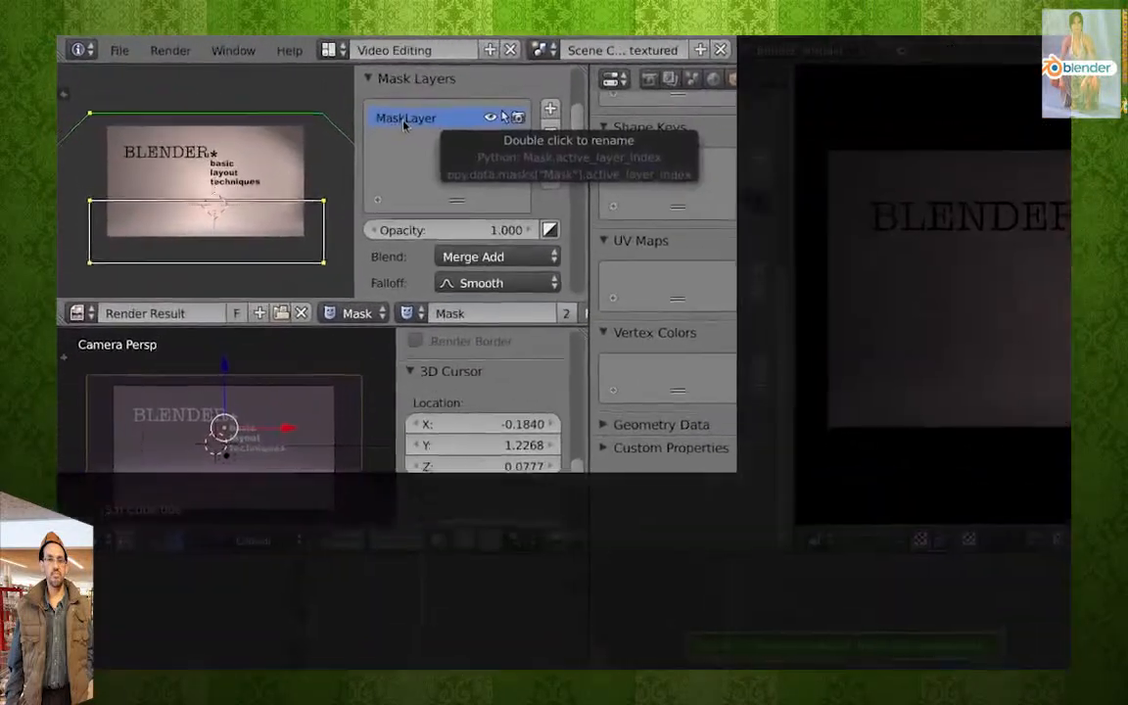
pyautogui.click(377, 289)
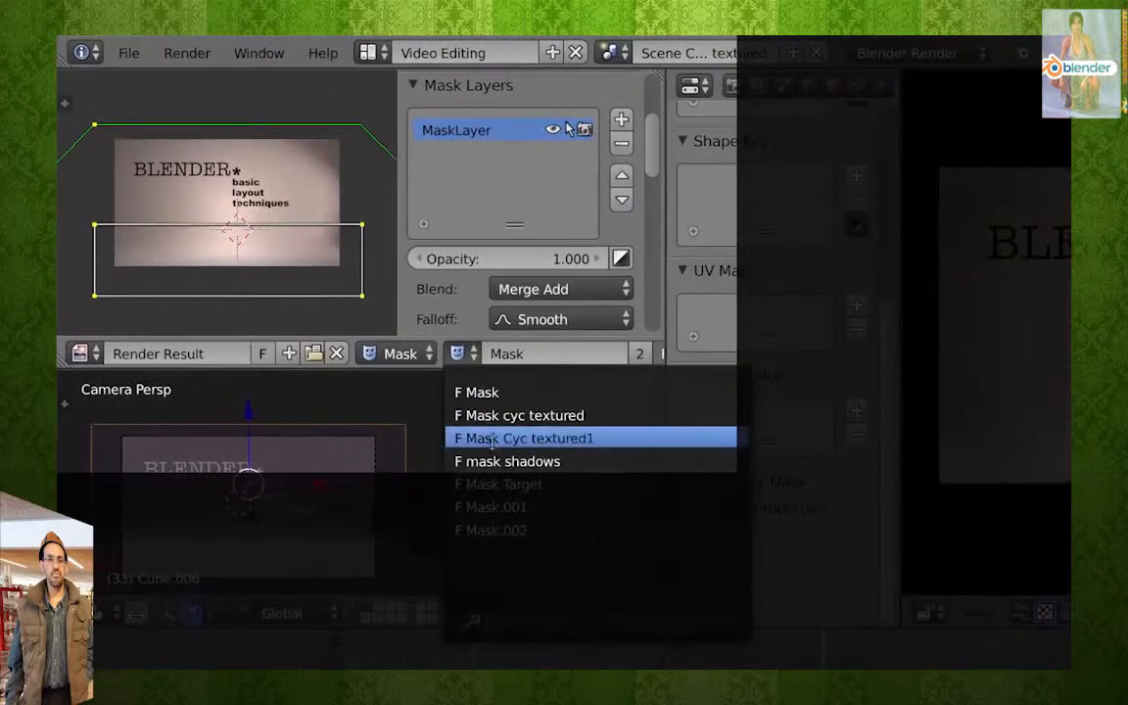
pyautogui.click(518, 414)
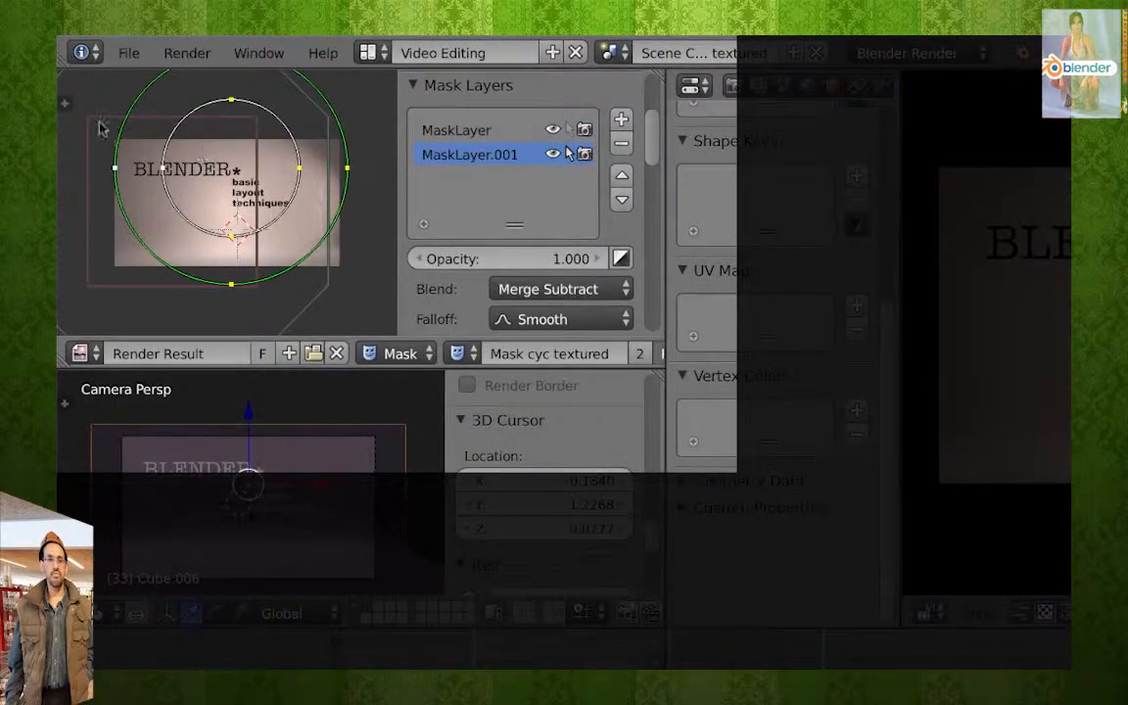
# Select MaskLayer in Mask cyc textured, review its blend modes, and hide MaskLayer.001 from the mask view.
pyautogui.click(458, 131)
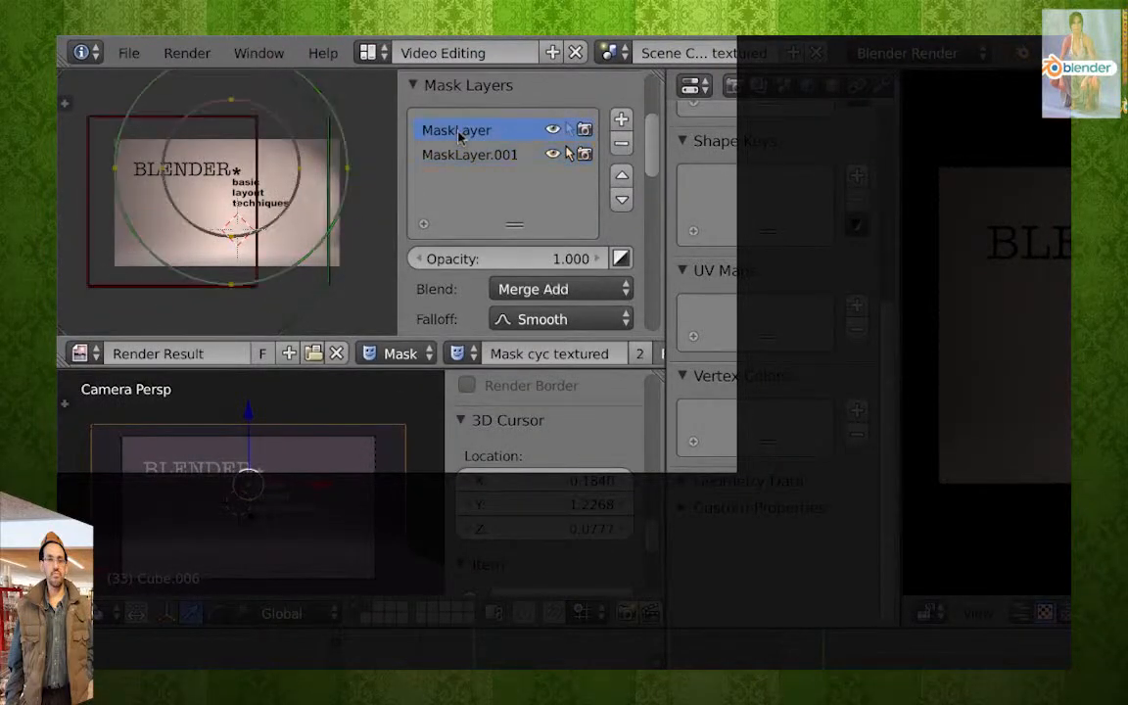
pyautogui.click(562, 293)
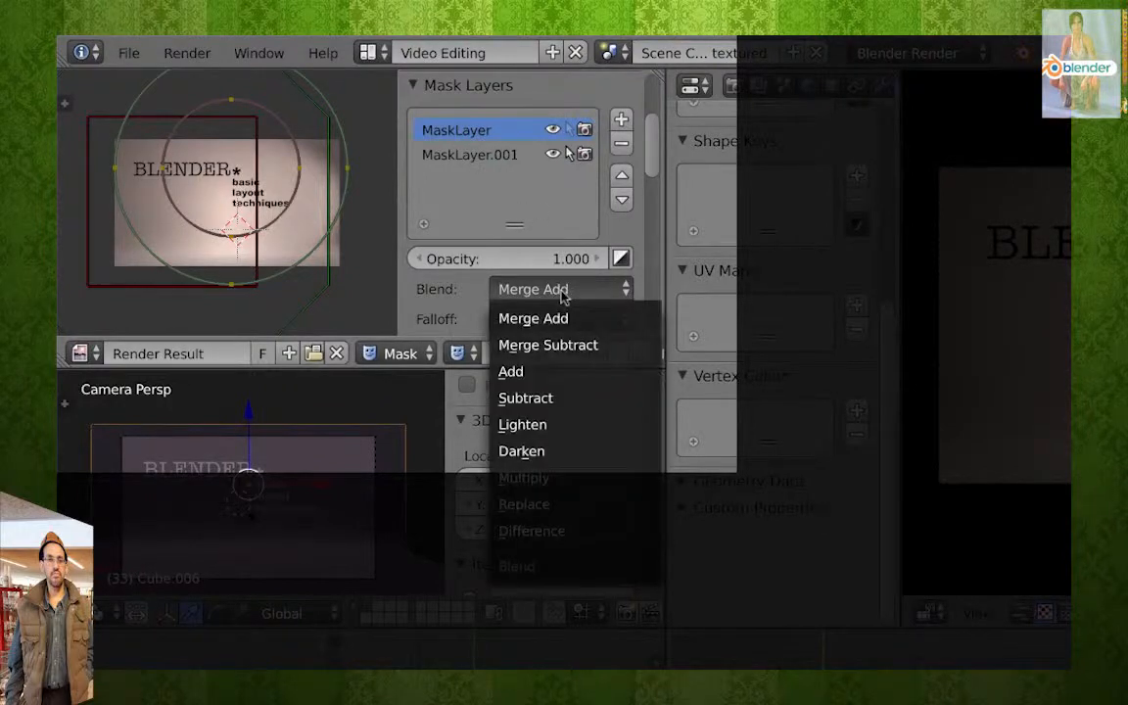
pyautogui.click(561, 291)
pyautogui.scroll(-2, 473, 259)
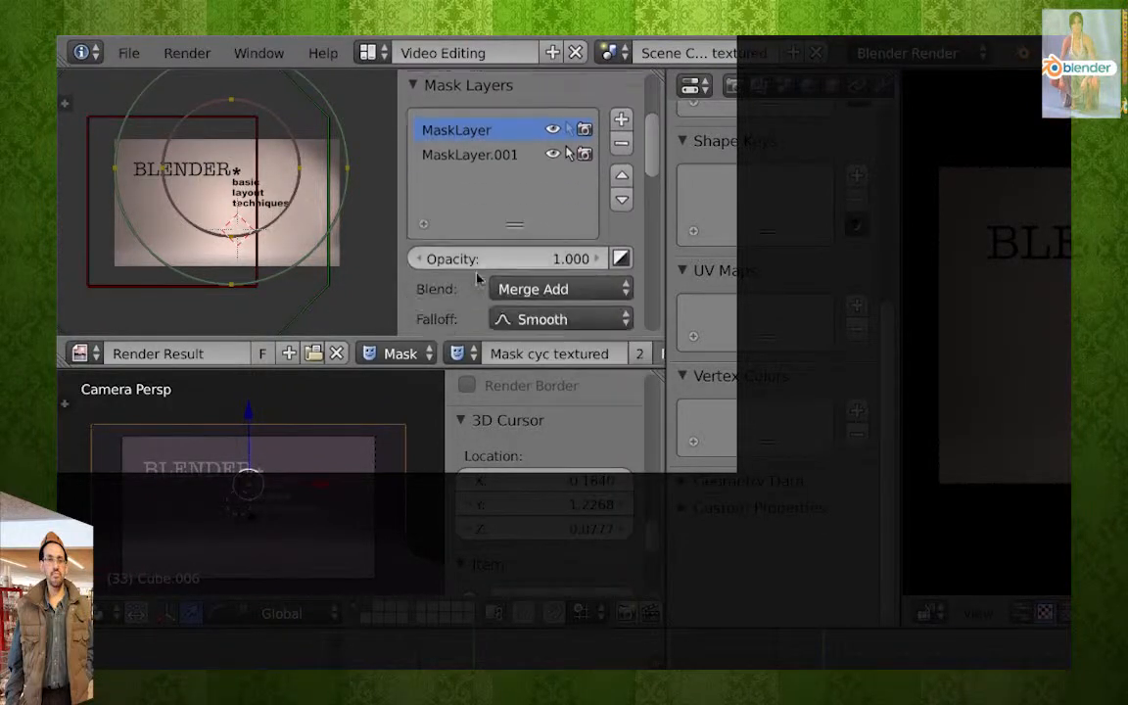
pyautogui.click(553, 115)
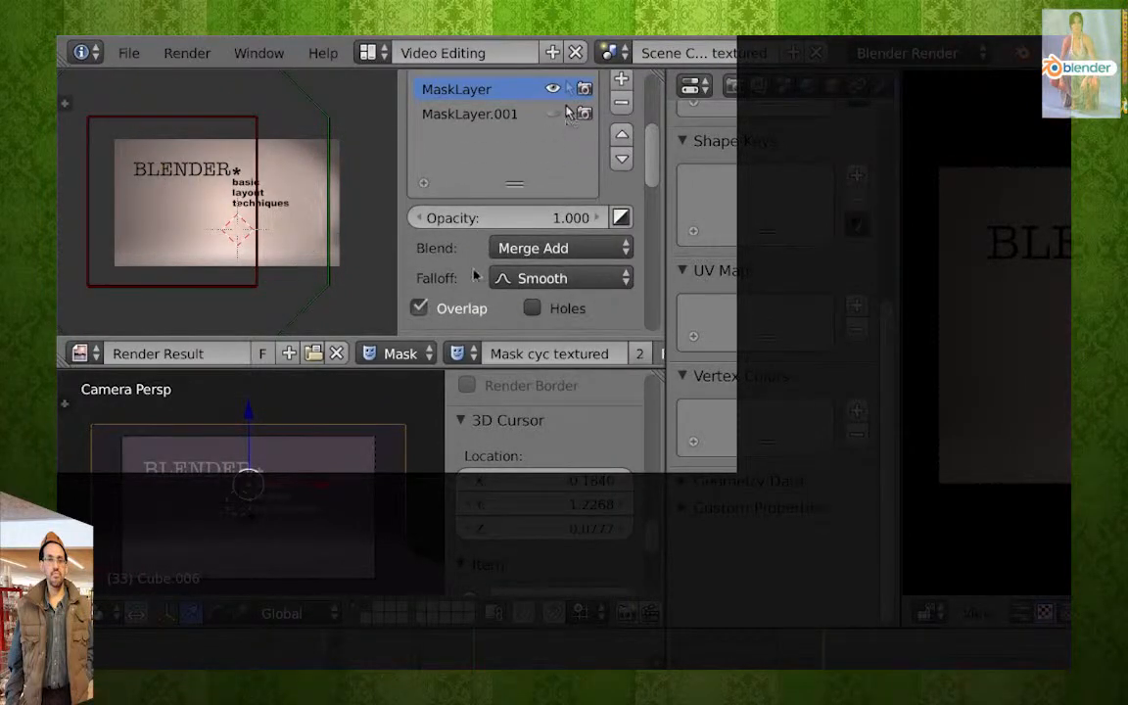
# Enable the Alpha Channel overlay for the mask display and exclude MaskLayer.001 from rendering.
pyautogui.scroll(-4, 475, 275)
pyautogui.click(420, 328)
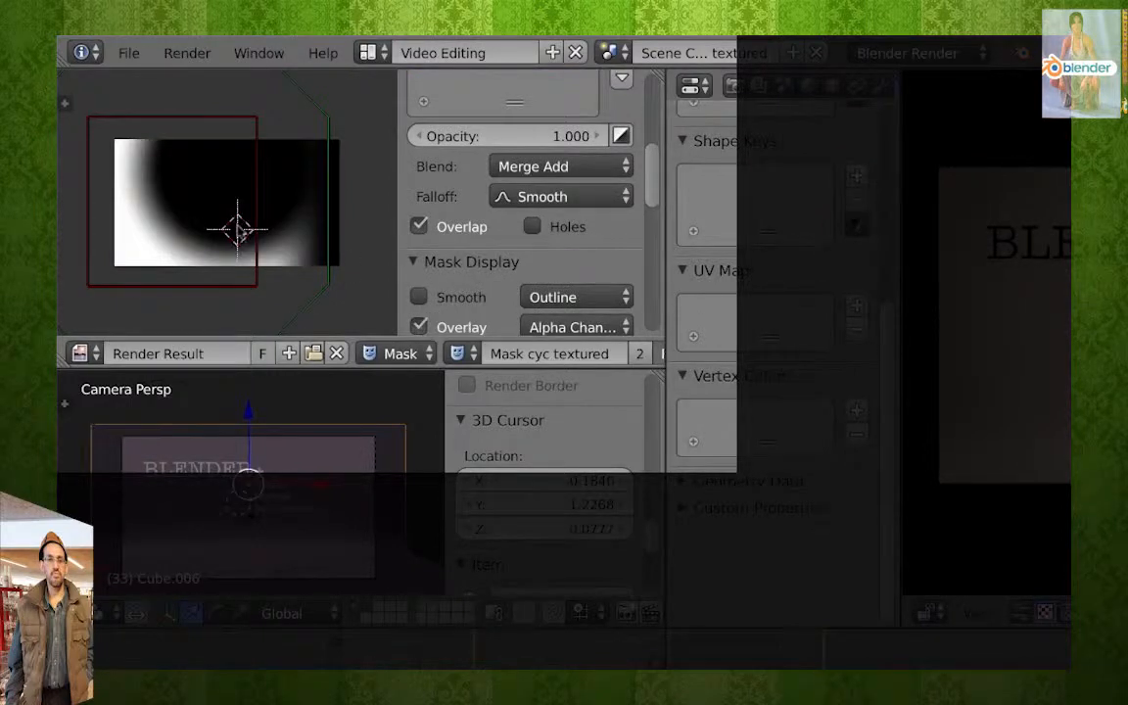
pyautogui.scroll(4, 481, 266)
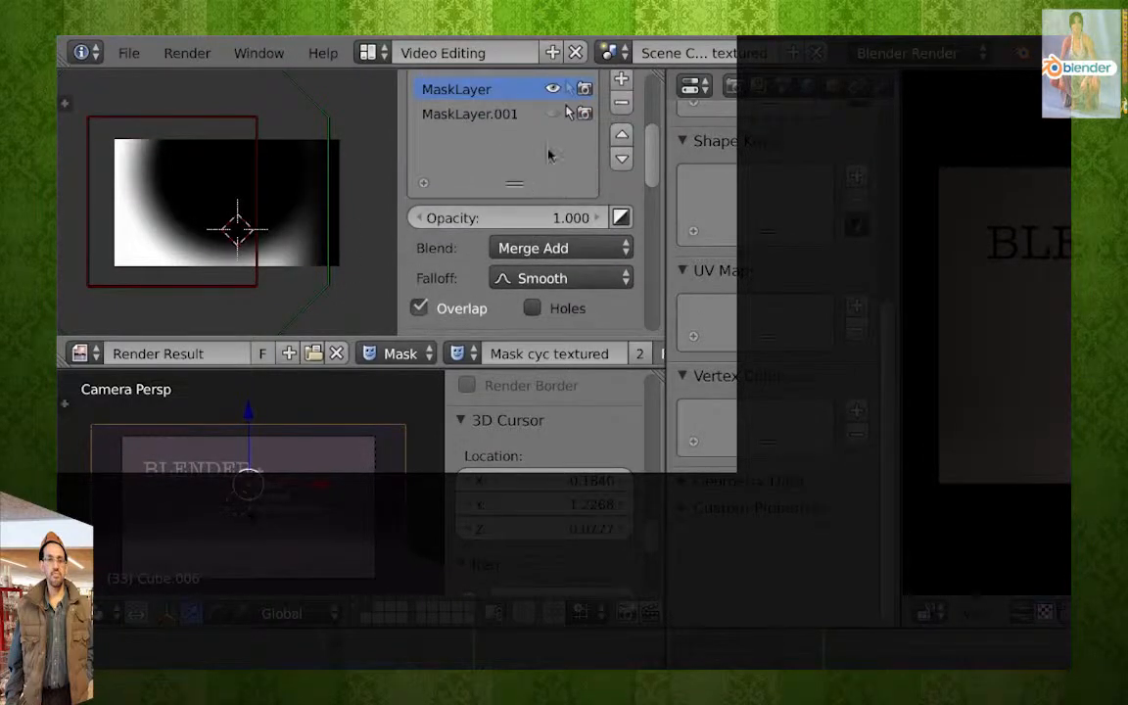
pyautogui.click(584, 115)
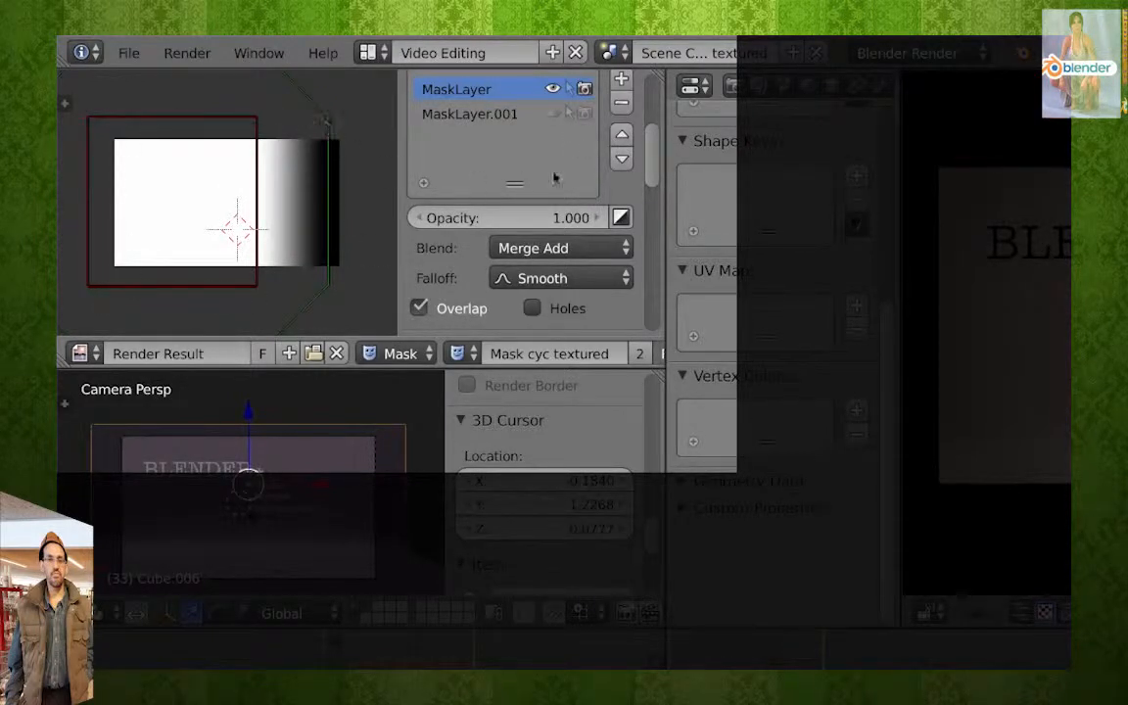
# Select MaskLayer.001, restore its visibility in the mask view and enable it for rendering again.
pyautogui.click(468, 114)
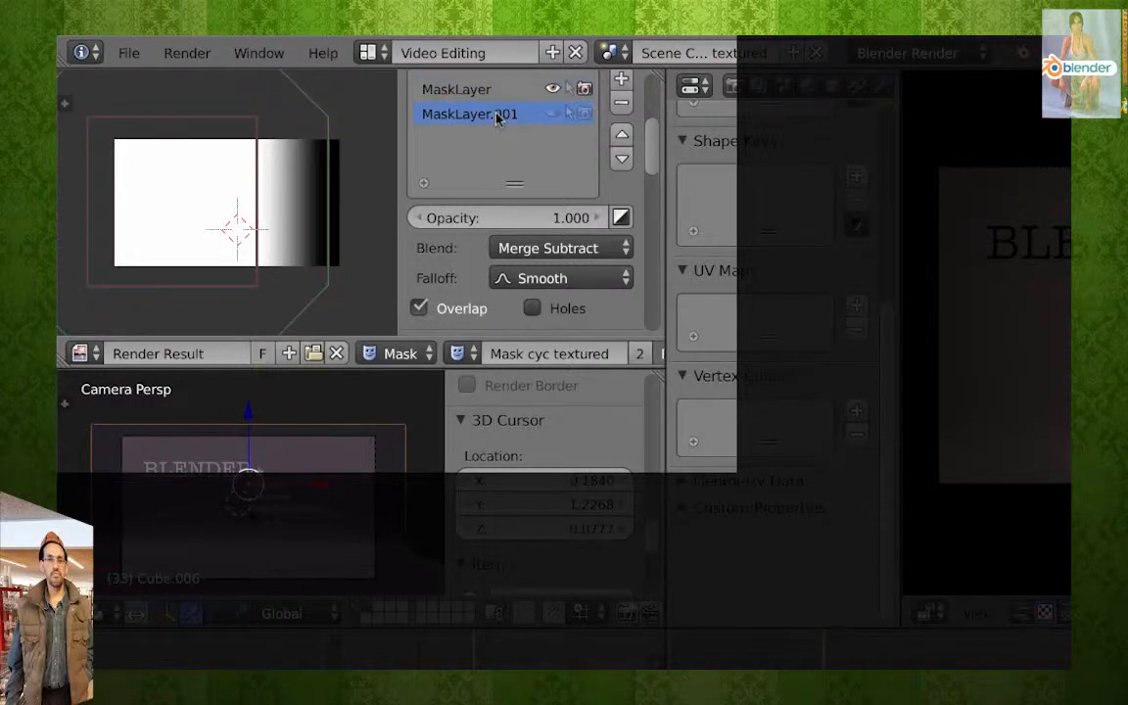
pyautogui.click(555, 115)
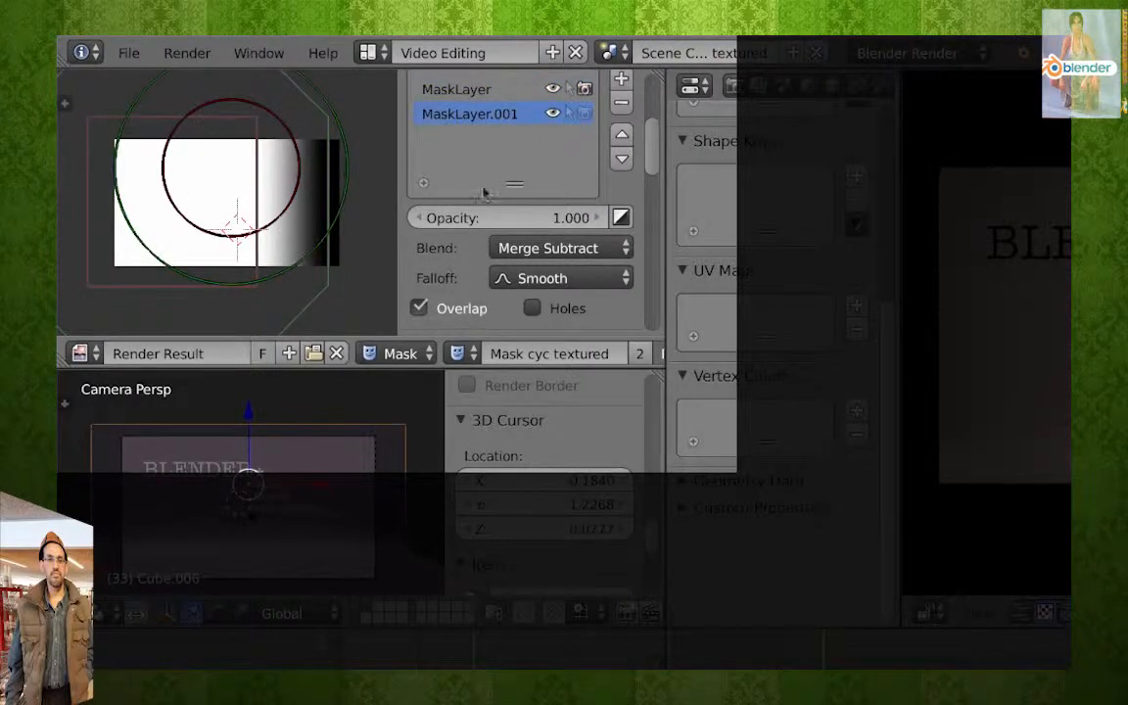
pyautogui.click(561, 249)
pyautogui.click(583, 115)
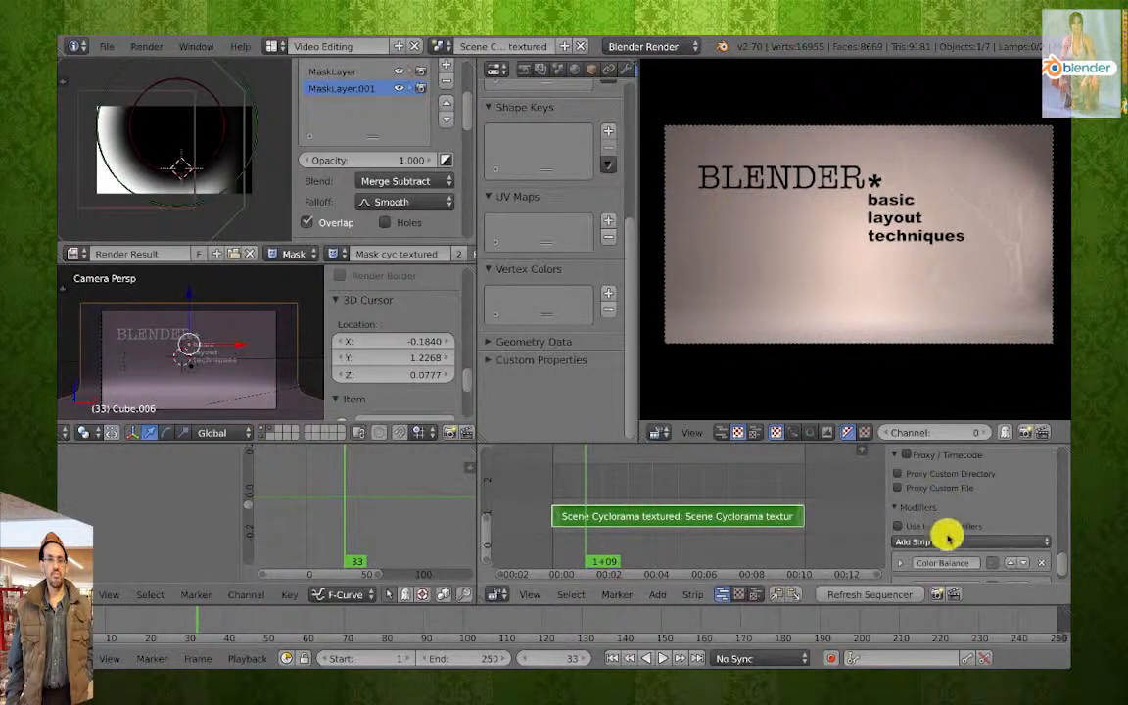
# Expand the first Color Balance modifier on the Scene Cyclorama textured strip and open its Gamma color picker with the hex value.
pyautogui.click(959, 545)
pyautogui.click(955, 541)
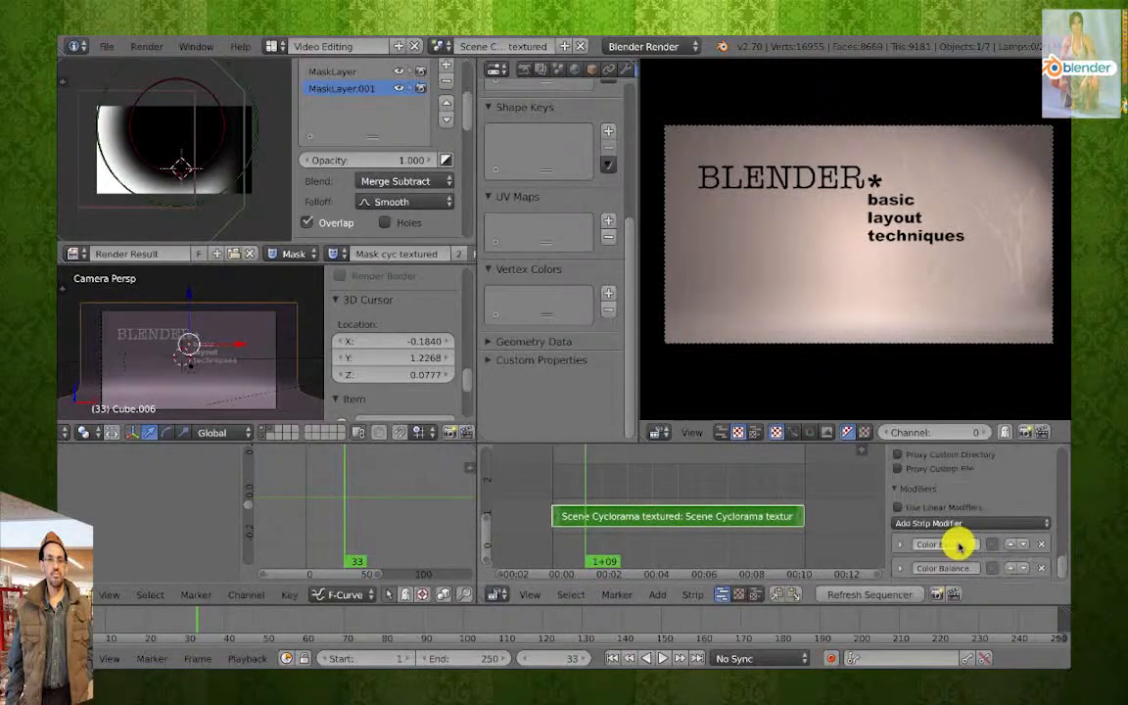
pyautogui.click(902, 546)
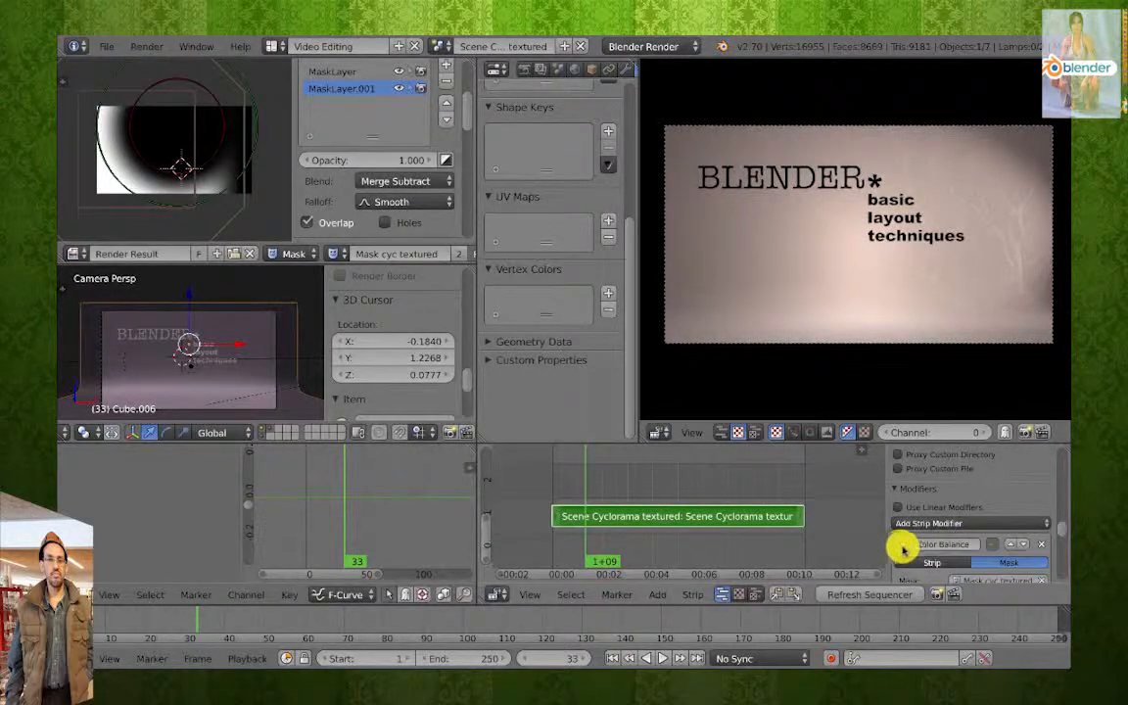
pyautogui.scroll(-3, 935, 539)
pyautogui.scroll(-4, 945, 545)
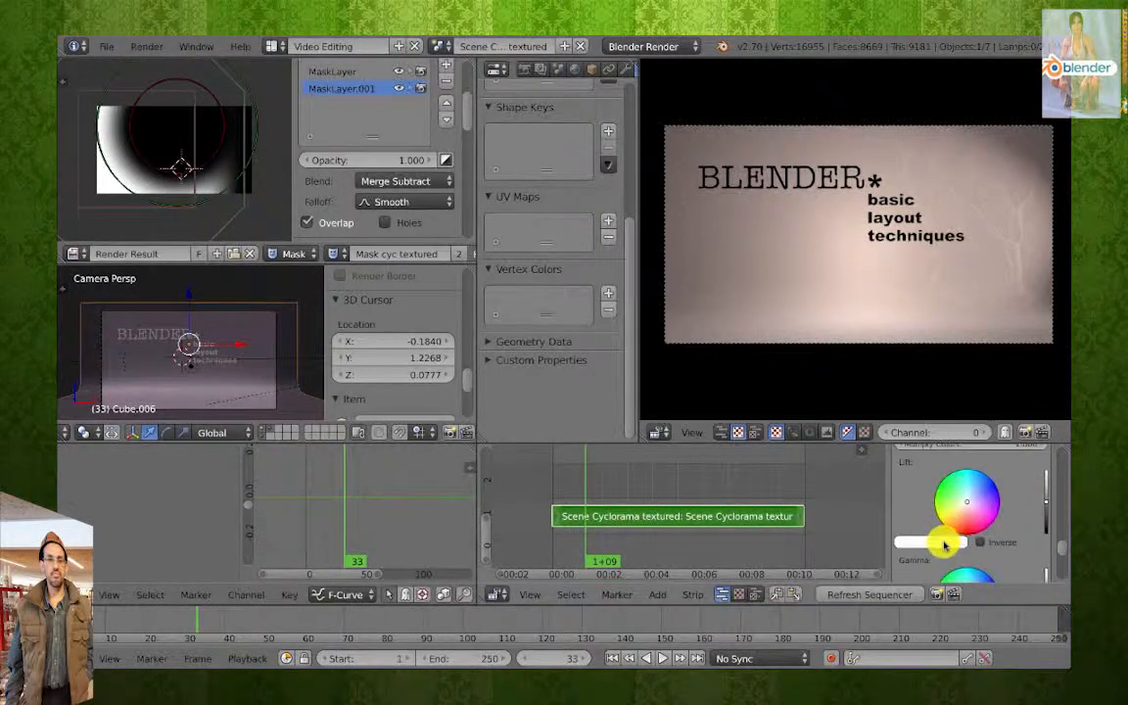
pyautogui.scroll(-4, 945, 544)
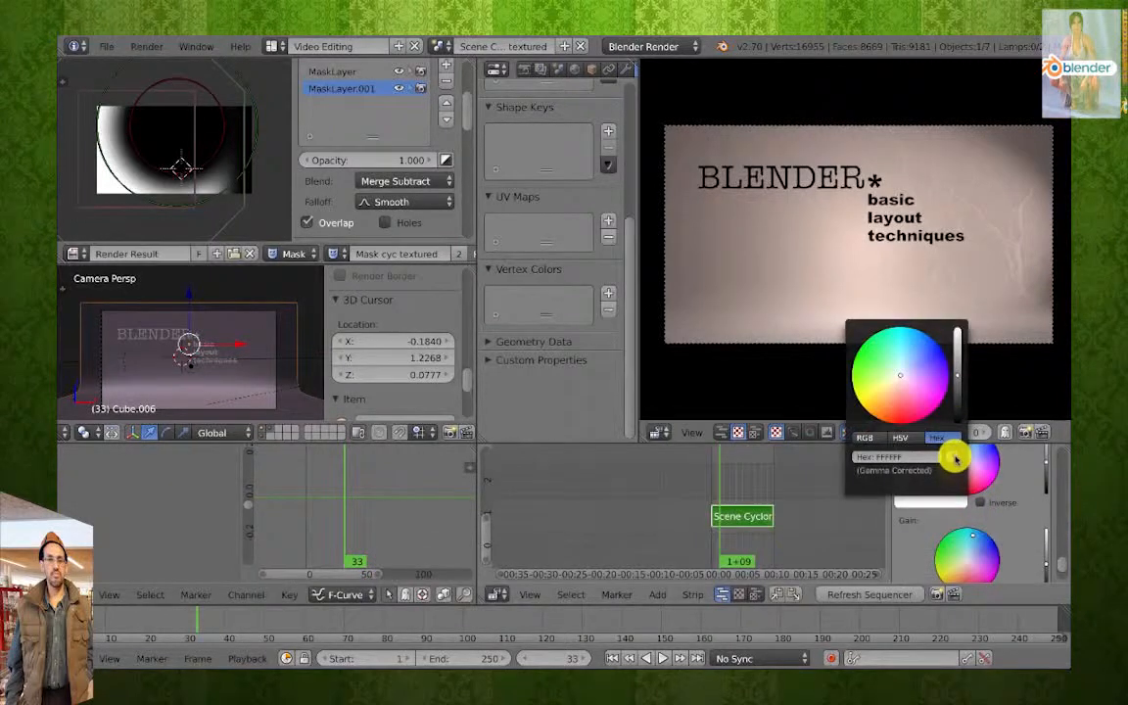
pyautogui.click(943, 504)
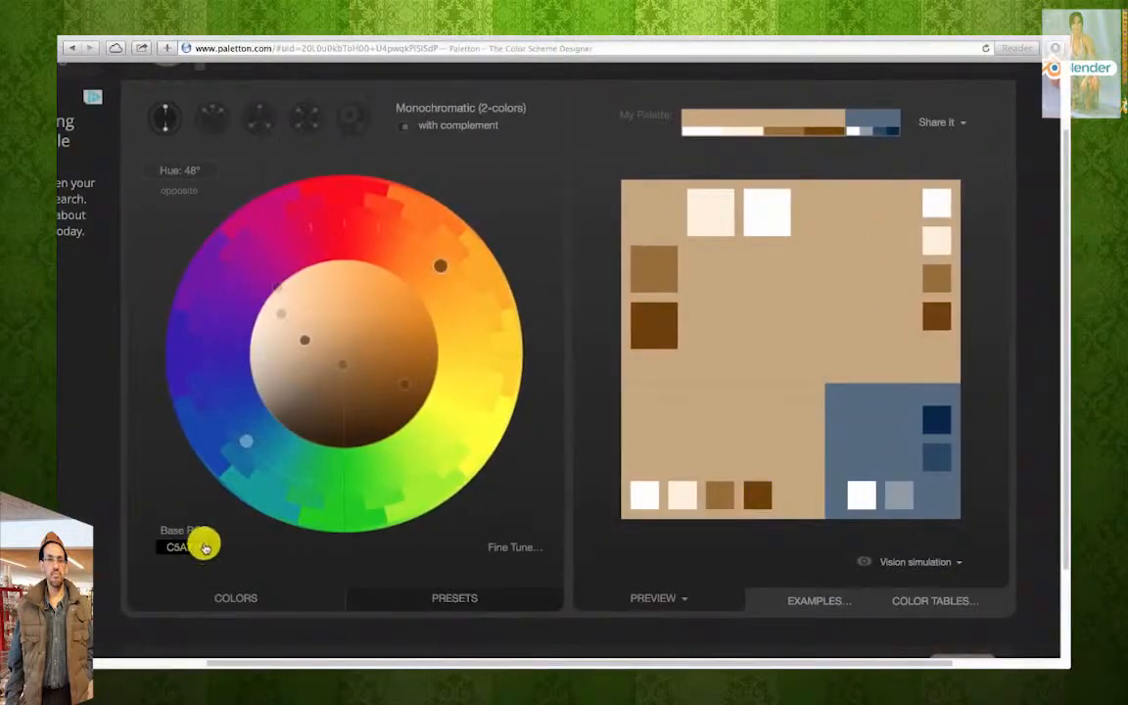
# Set the Paletton base color to EAD03C and soften it to the muted shade C7BC7B.
pyautogui.click(196, 544)
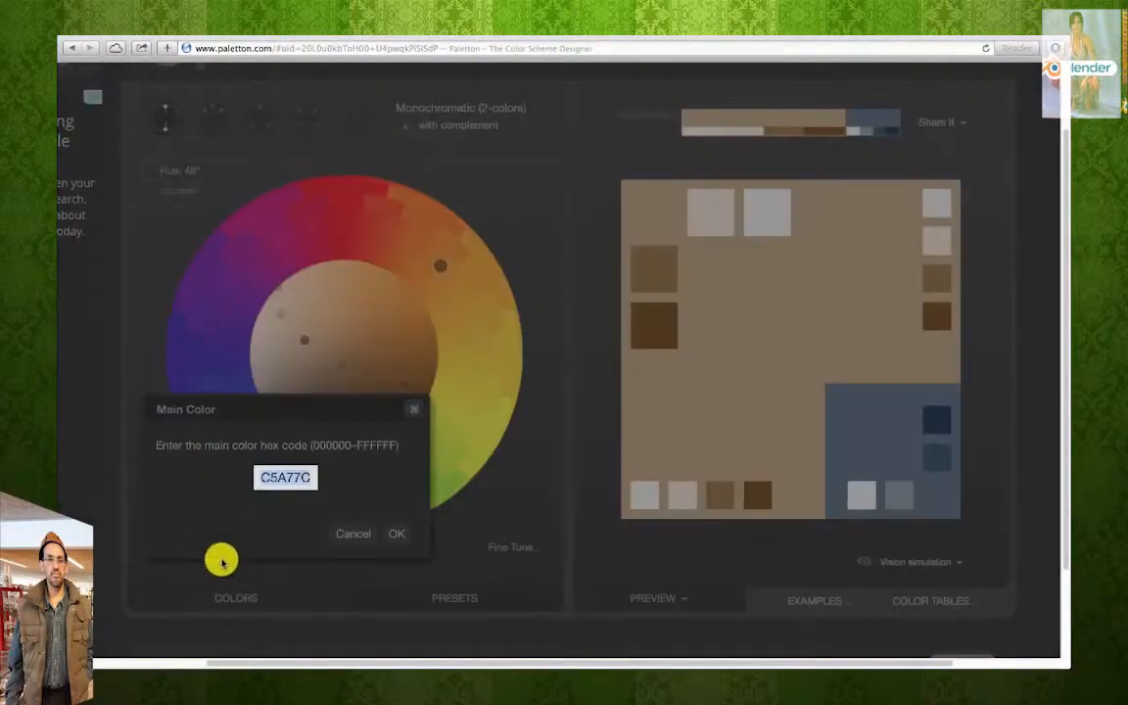
pyautogui.write('ead03c')
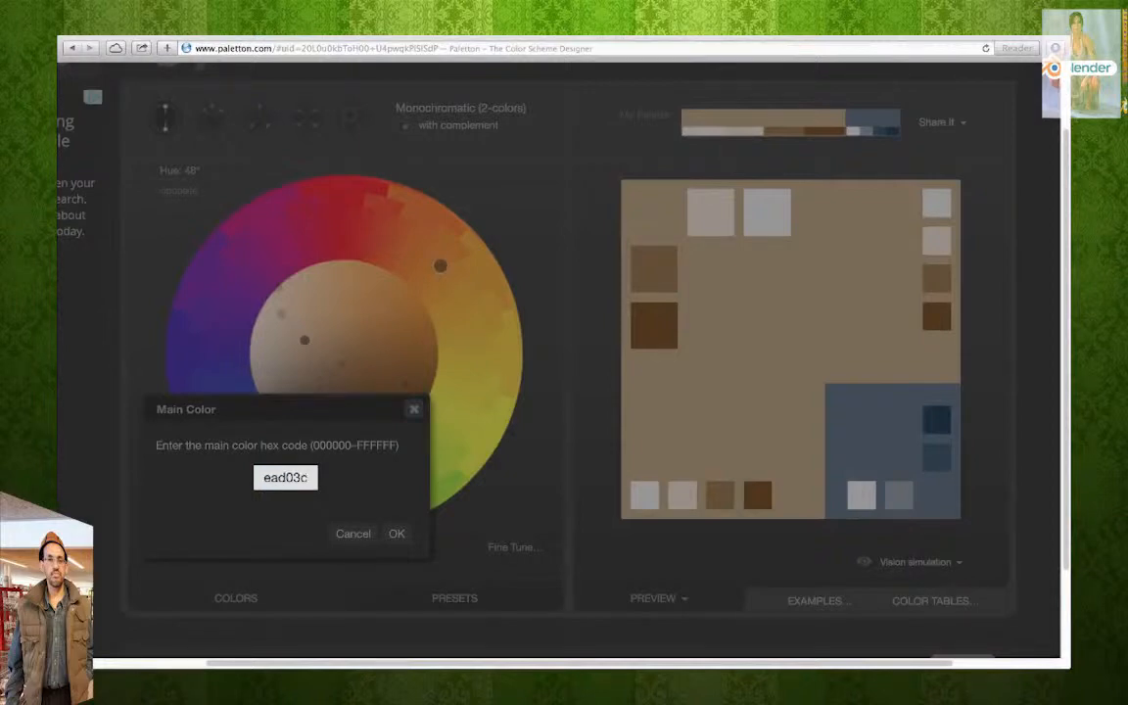
pyautogui.press('Return')
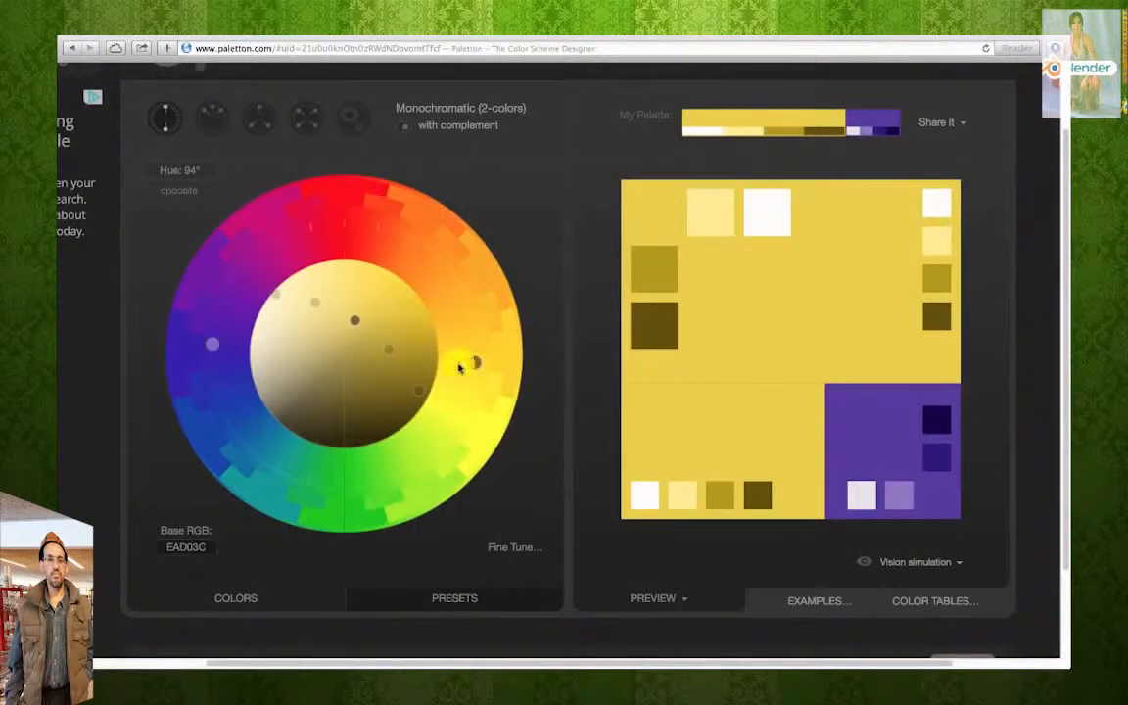
pyautogui.moveTo(354, 320); pyautogui.dragTo(310, 346)
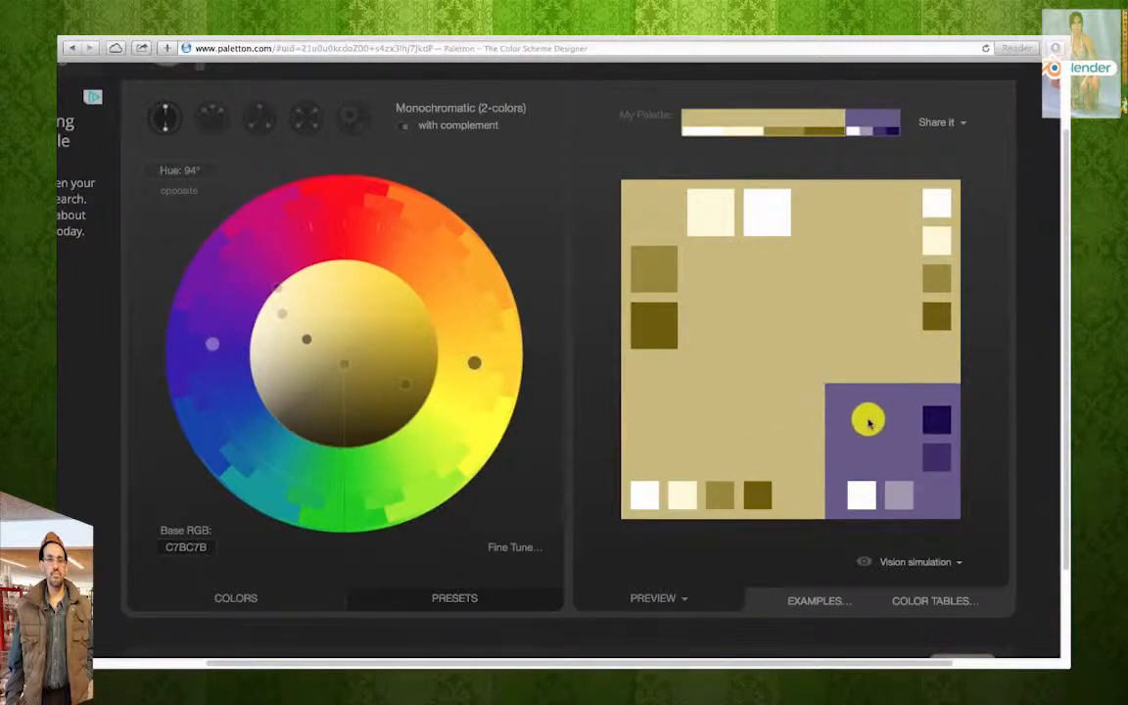
# Switch to Blender and enter the hex code of Paletton's muted purple complement as the first Color Balance modifier's Gain color.
pyautogui.moveTo(869, 423)
pyautogui.hotkey('ctrl', 'Right')
pyautogui.scroll(-4, 1004, 546)
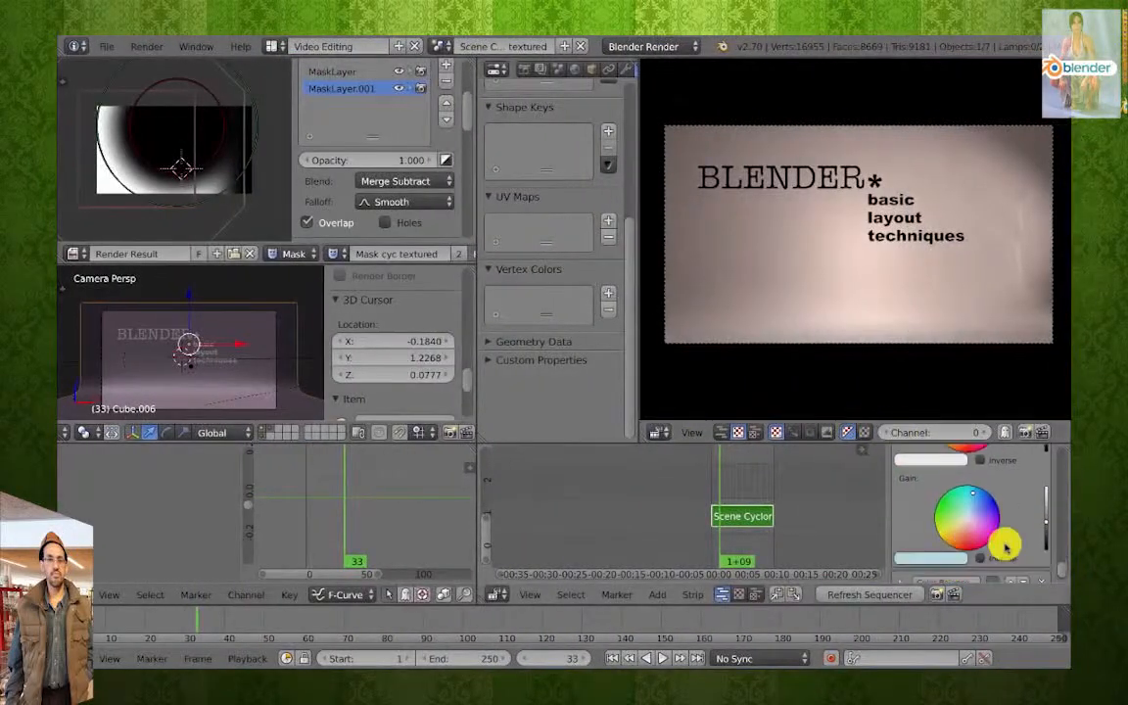
pyautogui.click(930, 558)
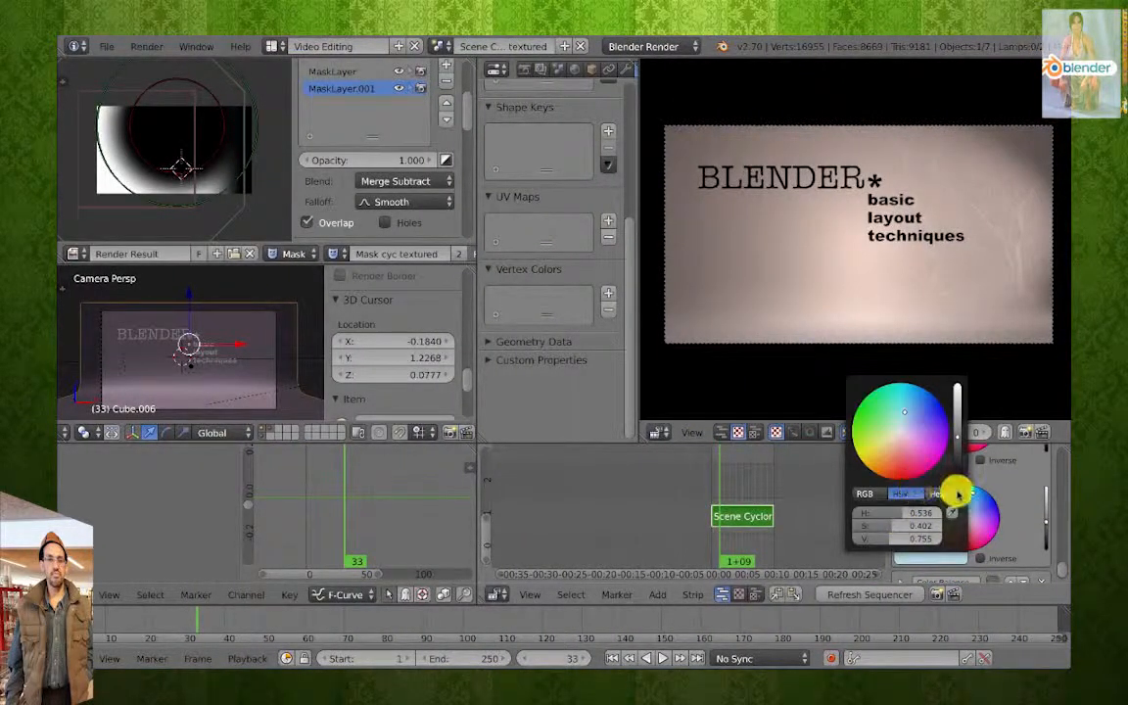
pyautogui.click(948, 495)
pyautogui.click(917, 512)
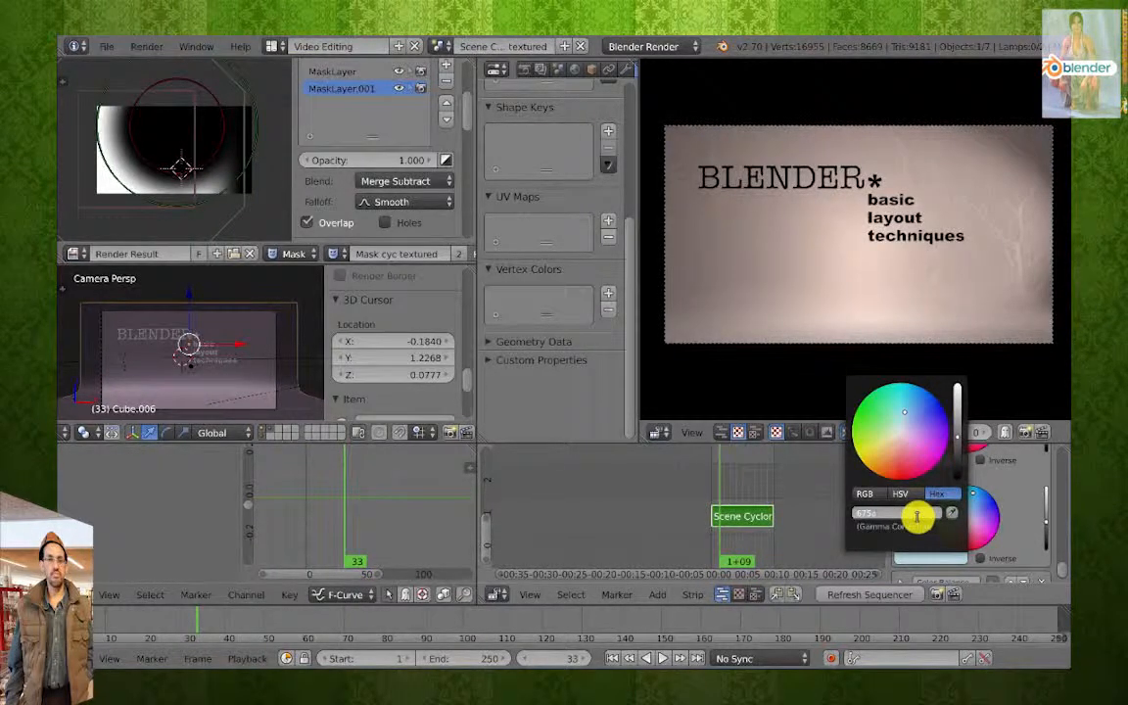
pyautogui.press('Return')
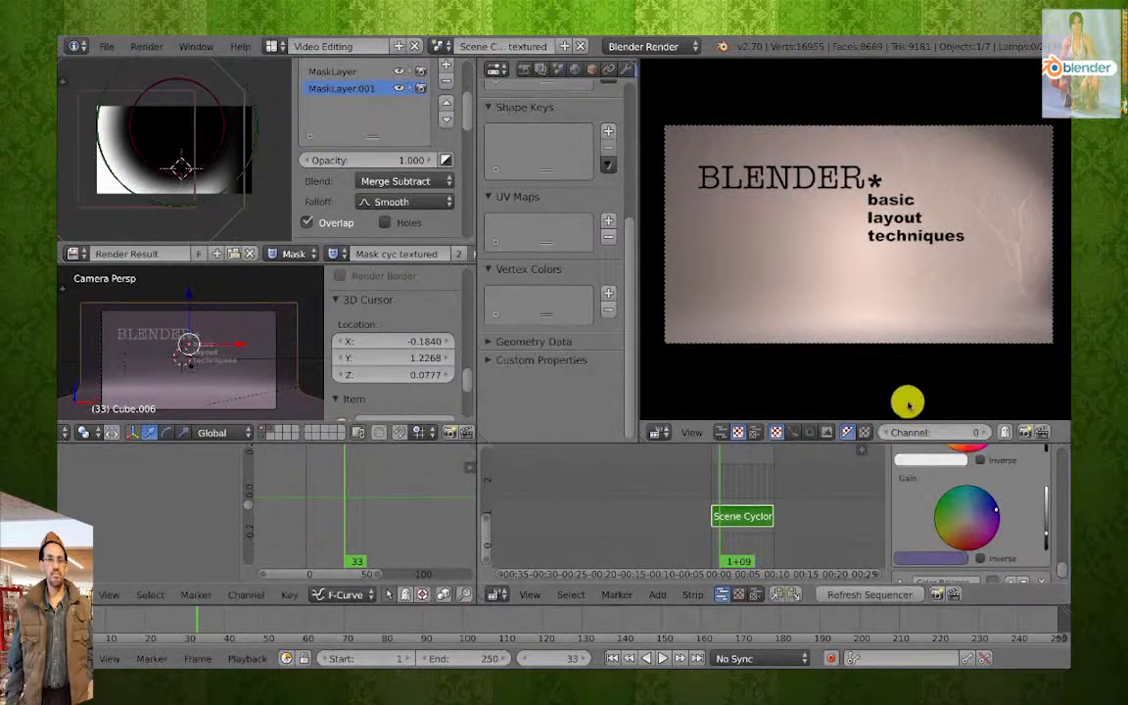
# Brighten the purple Gain color of the masked Color Balance modifier, comparing it with the complement in Paletton.
pyautogui.scroll(-1, 994, 506)
pyautogui.scroll(5, 994, 506)
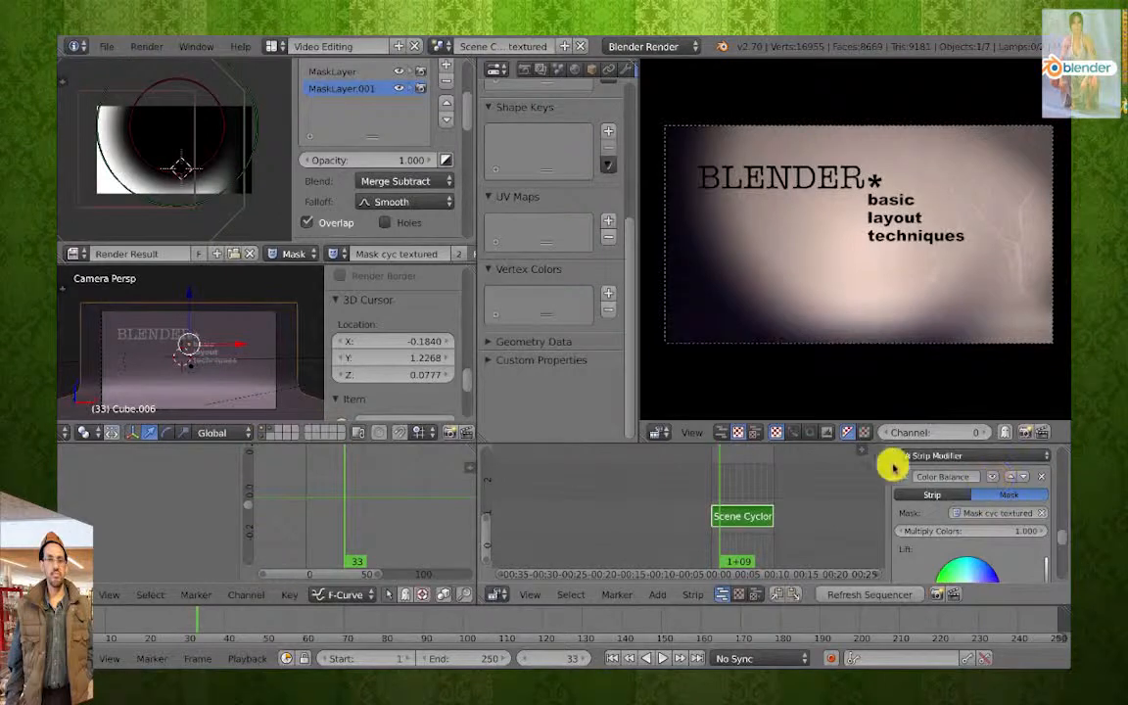
pyautogui.scroll(-4, 974, 500)
pyautogui.scroll(-3, 974, 501)
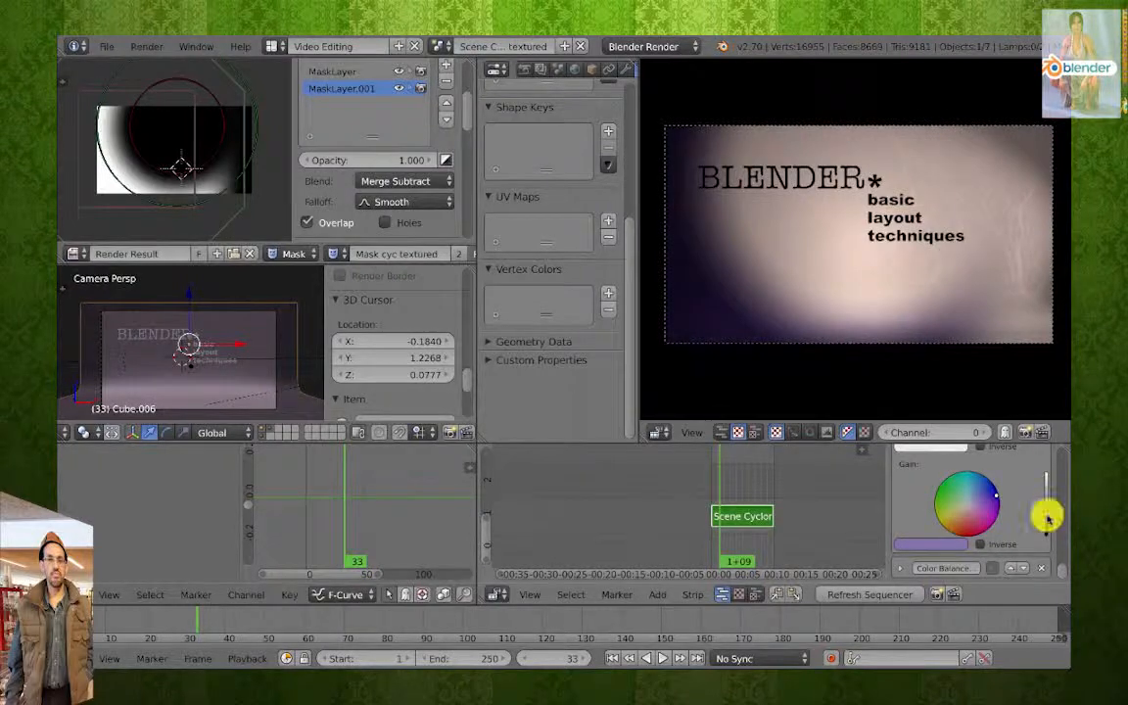
pyautogui.hotkey('ctrl', 'Left')
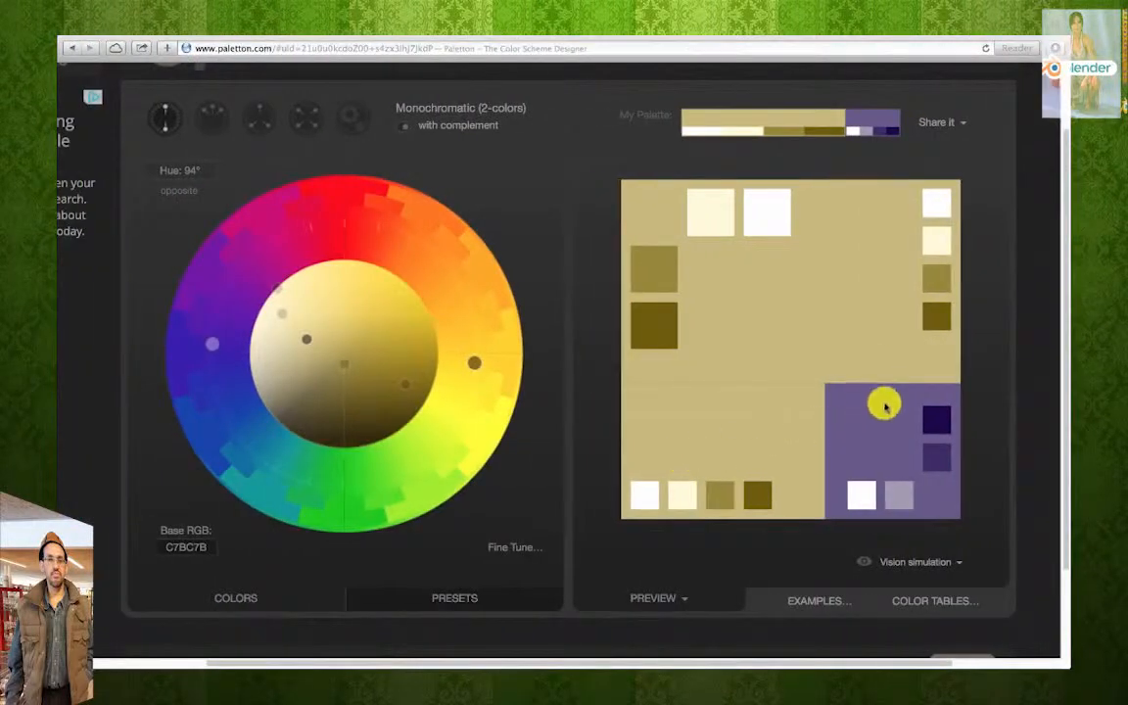
pyautogui.hotkey('ctrl', 'Right')
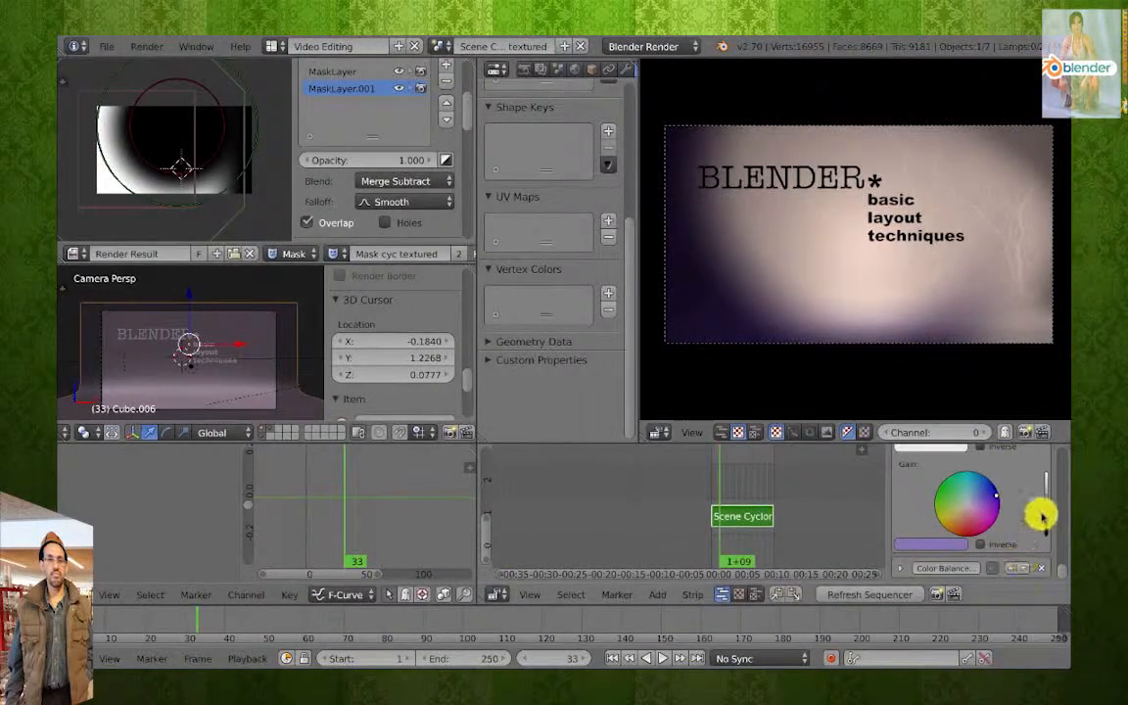
pyautogui.moveTo(1045, 514); pyautogui.dragTo(1044, 507)
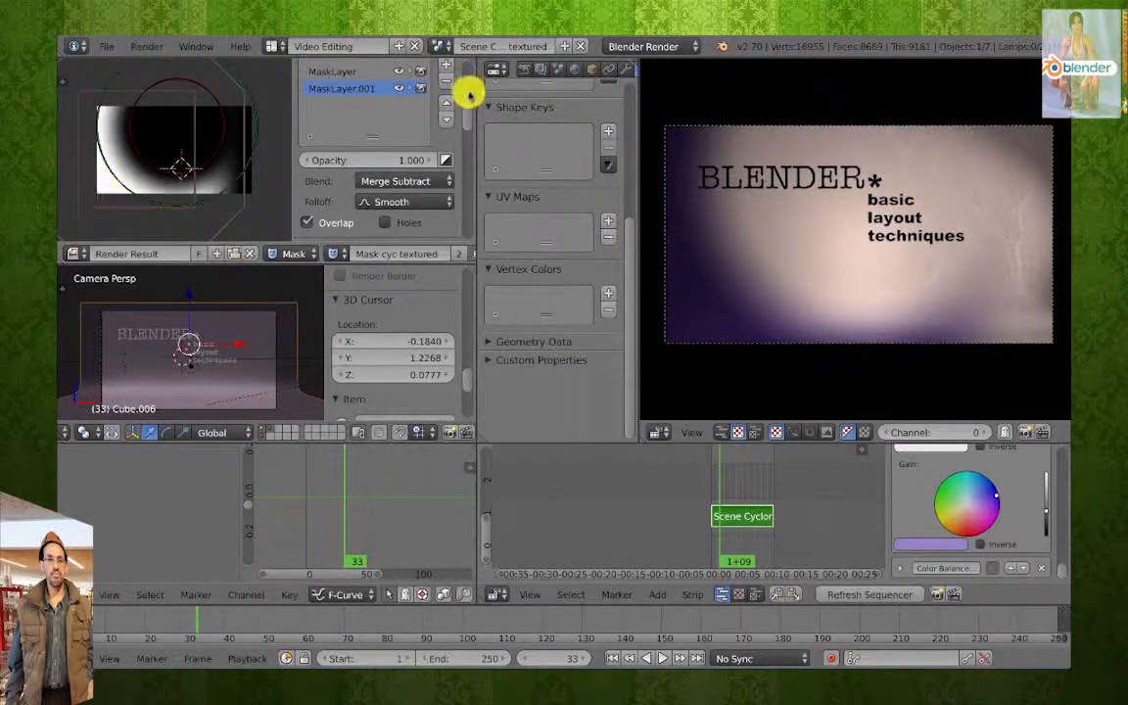
# Lower the opacity of MaskLayer to 0.704 and refresh the sequencer preview.
pyautogui.scroll(-2, 370, 106)
pyautogui.scroll(2, 370, 111)
pyautogui.click(335, 71)
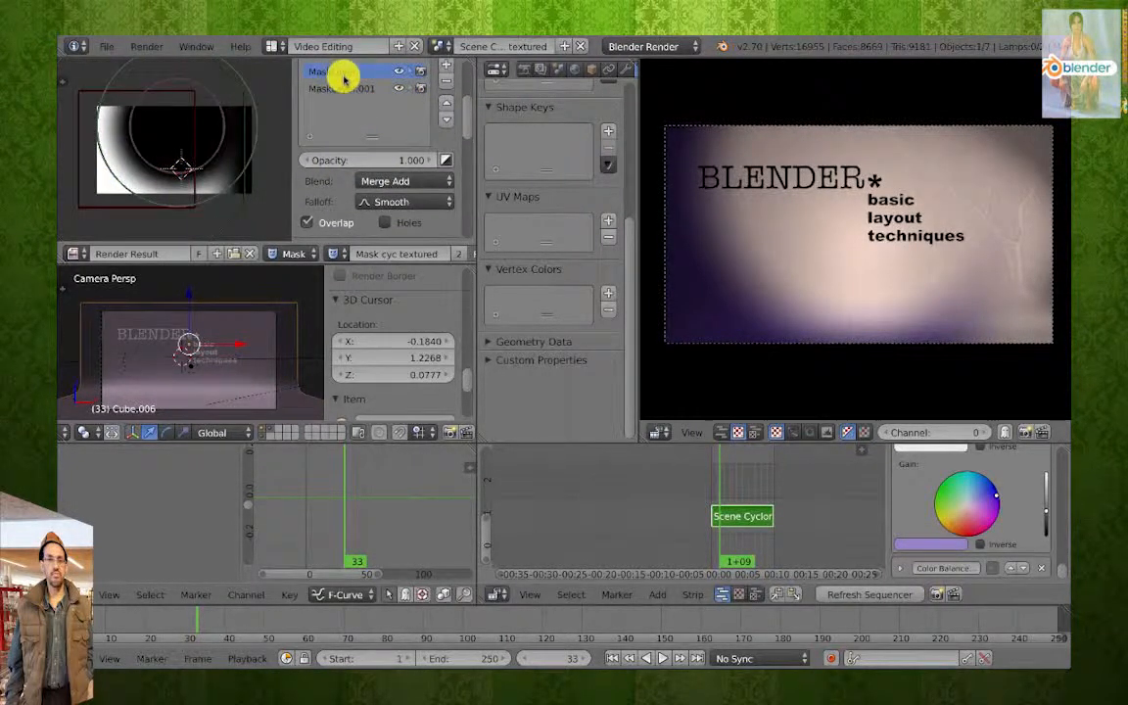
pyautogui.moveTo(409, 164); pyautogui.dragTo(370, 164)
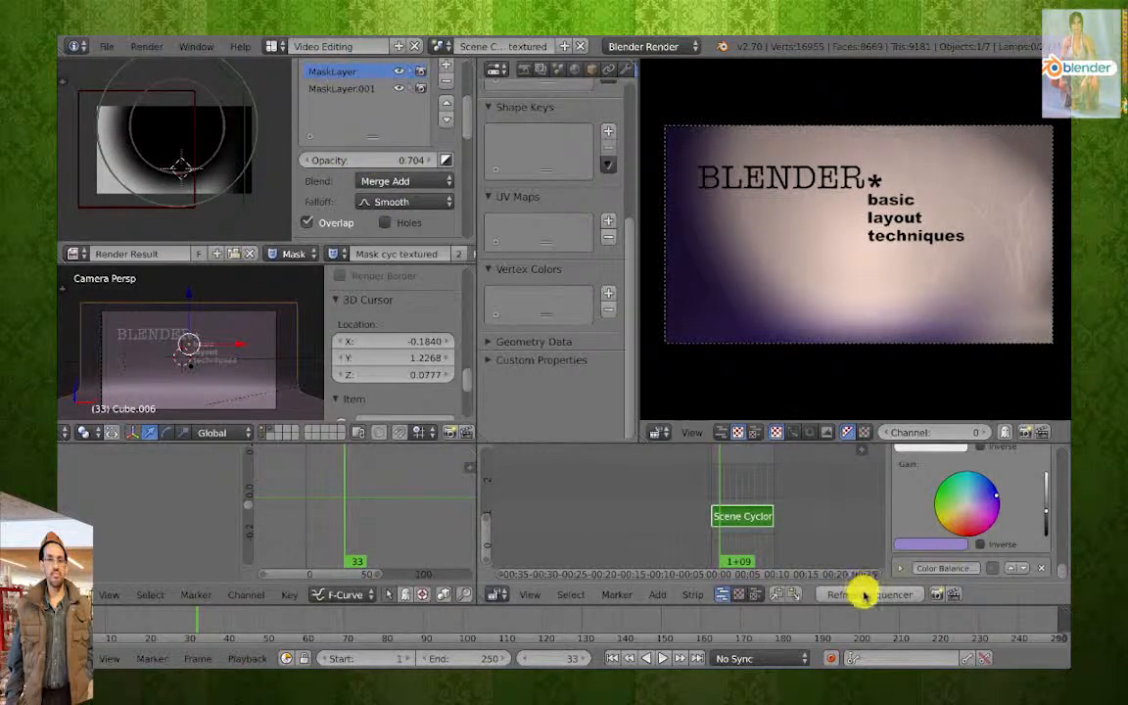
pyautogui.click(865, 593)
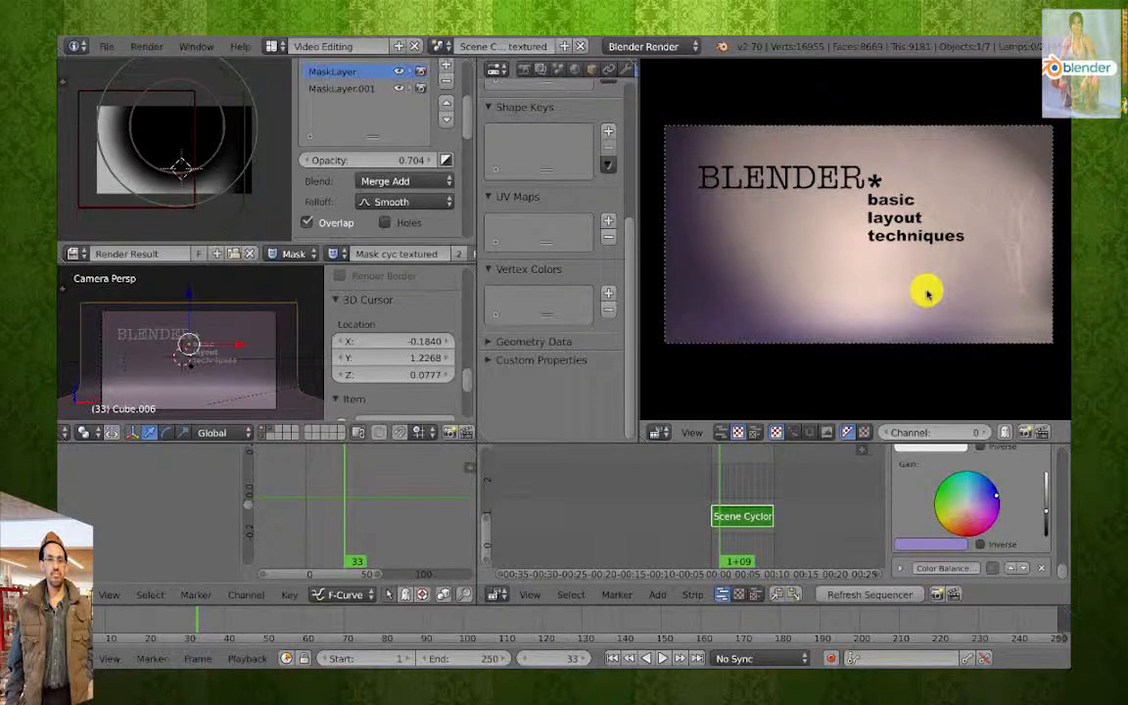
pyautogui.scroll(5, 748, 516)
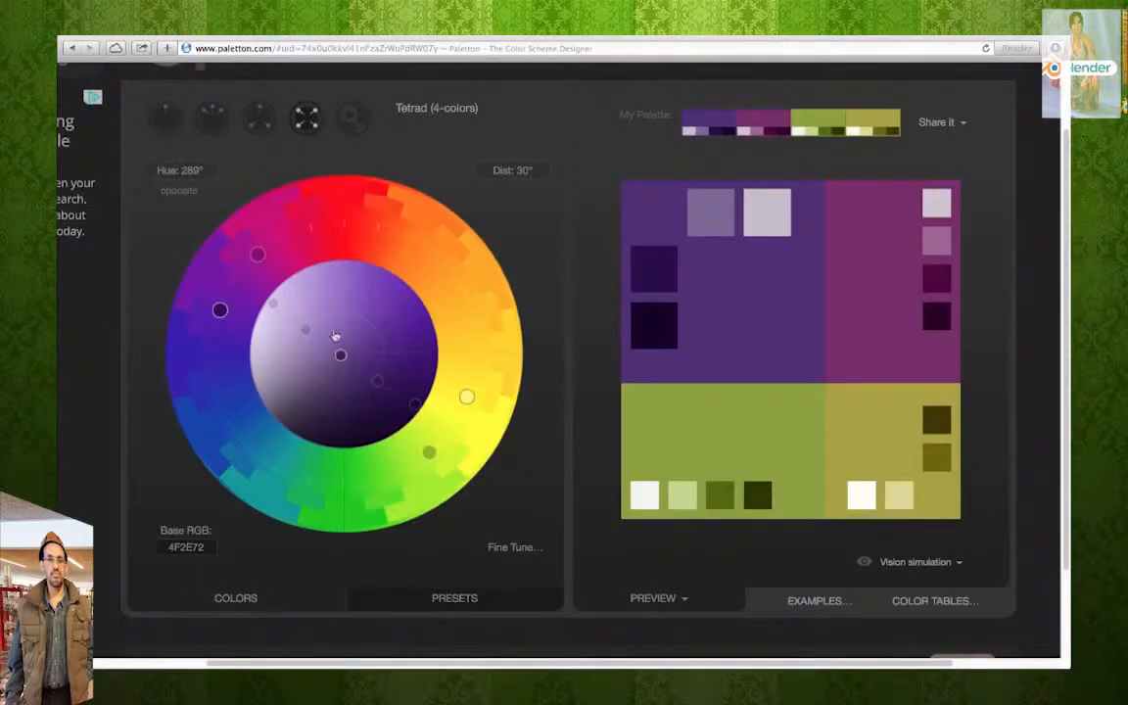
# Change the Paletton scheme to monochromatic with complement and shift its base color to a more saturated orange.
pyautogui.click(164, 116)
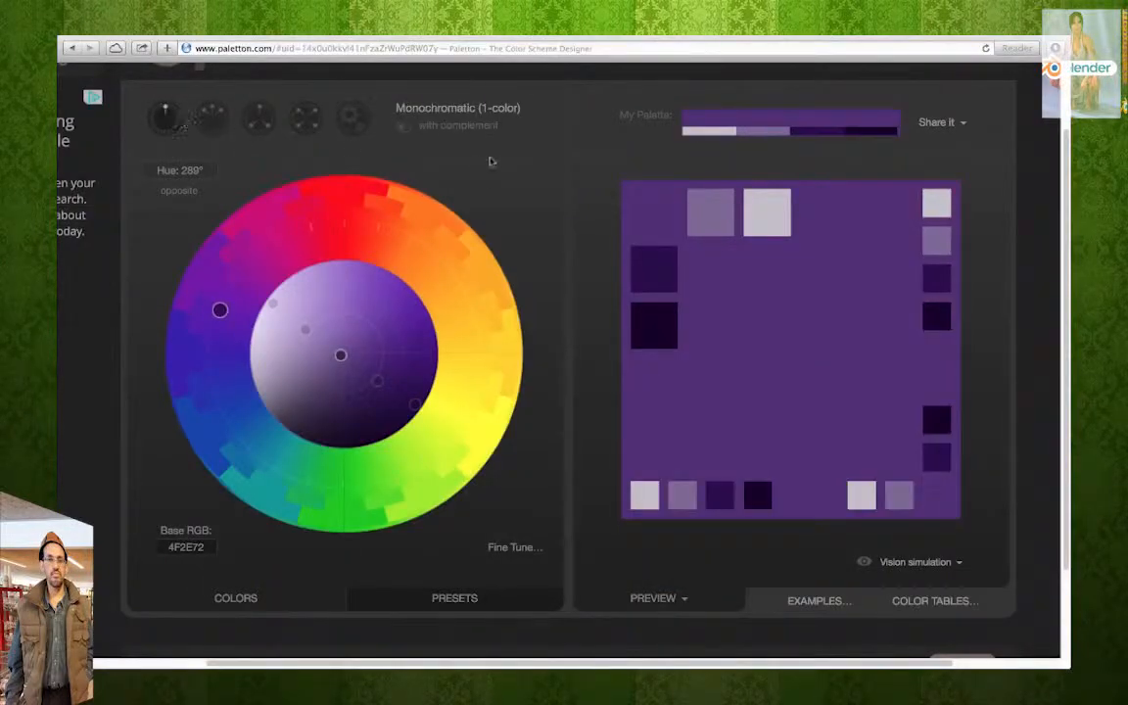
pyautogui.click(415, 130)
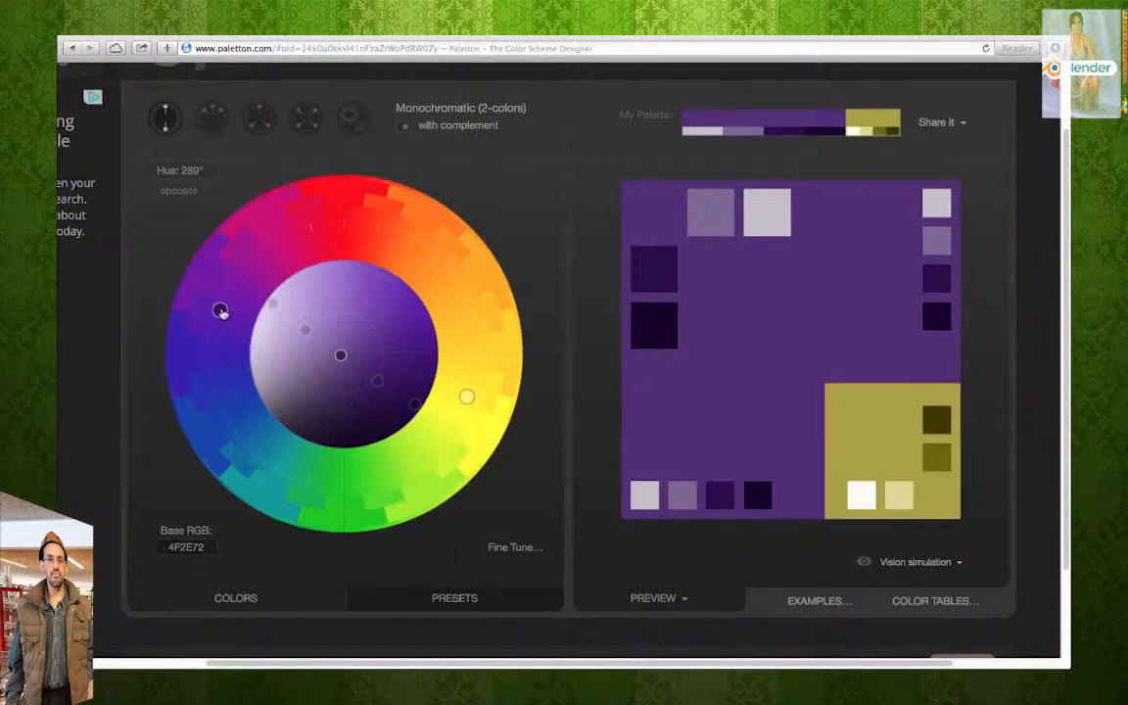
pyautogui.moveTo(220, 311); pyautogui.dragTo(410, 233)
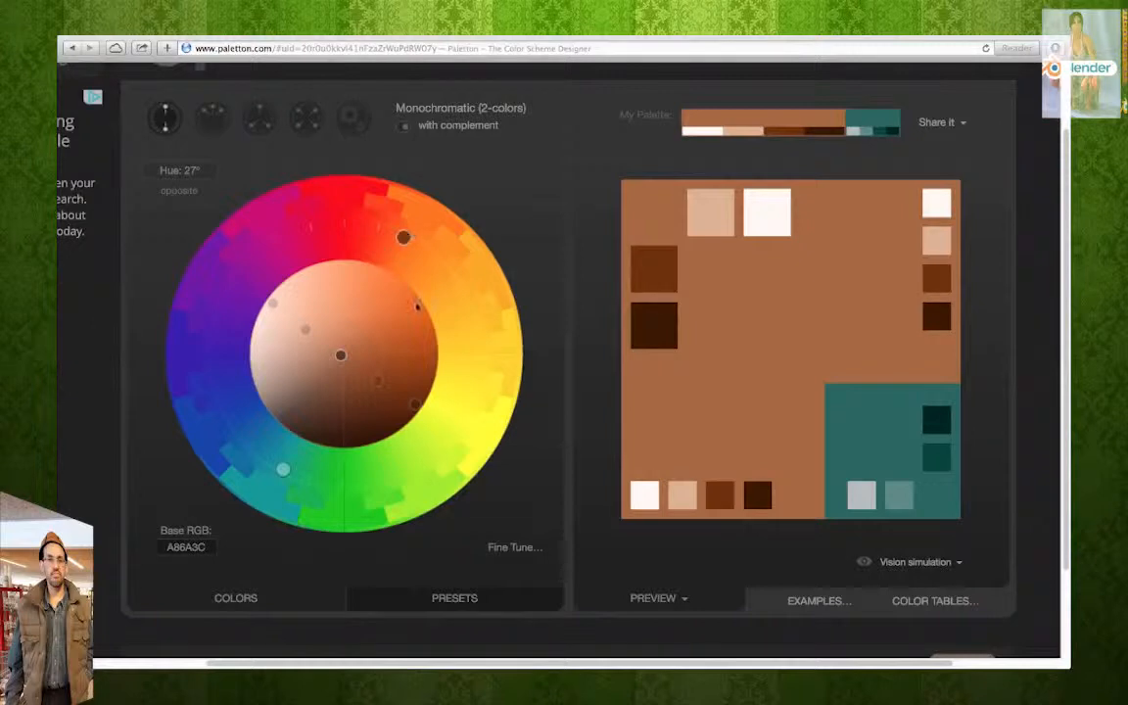
pyautogui.moveTo(340, 354); pyautogui.dragTo(364, 354)
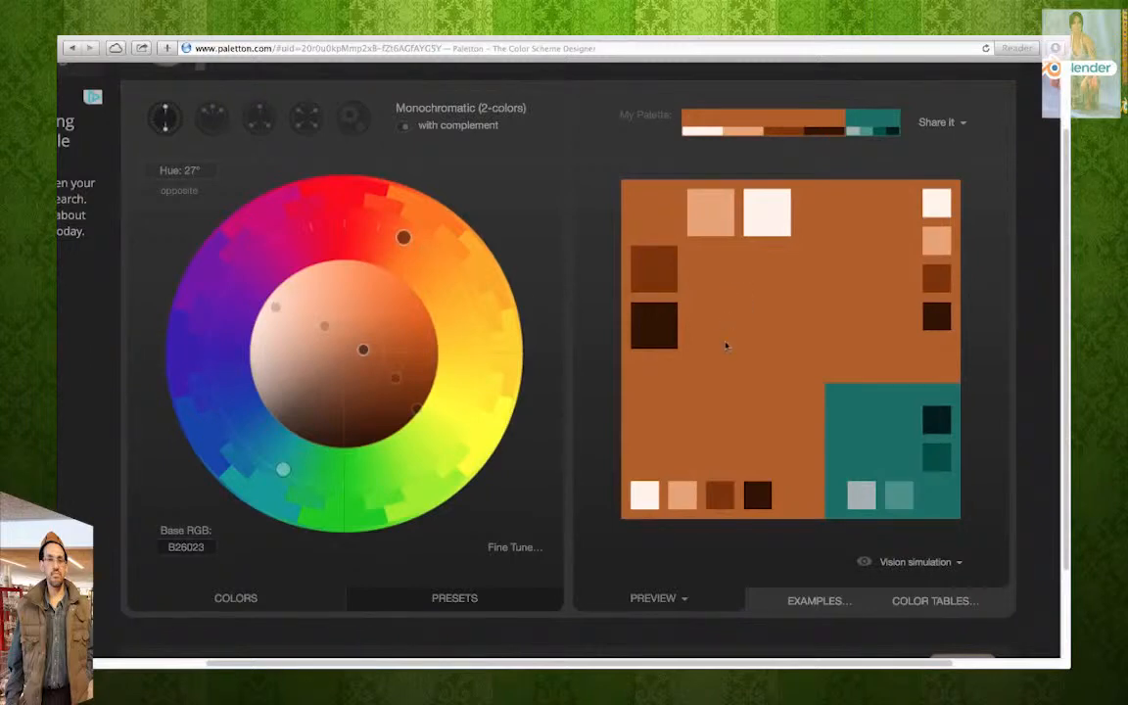
pyautogui.moveTo(409, 243); pyautogui.dragTo(421, 249)
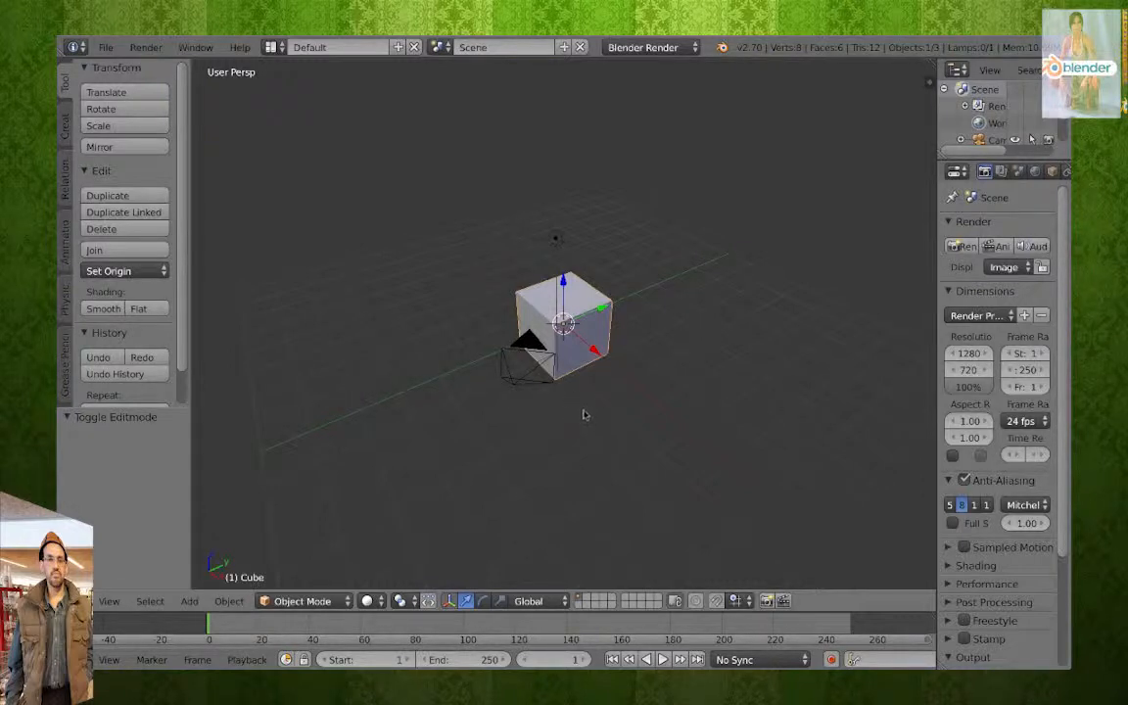
# Delete four faces of the default cube in Edit Mode, keeping only the floor and one adjoining wall, and return to Object Mode.
pyautogui.moveTo(582, 409); pyautogui.dragTo(575, 390, button='middle')
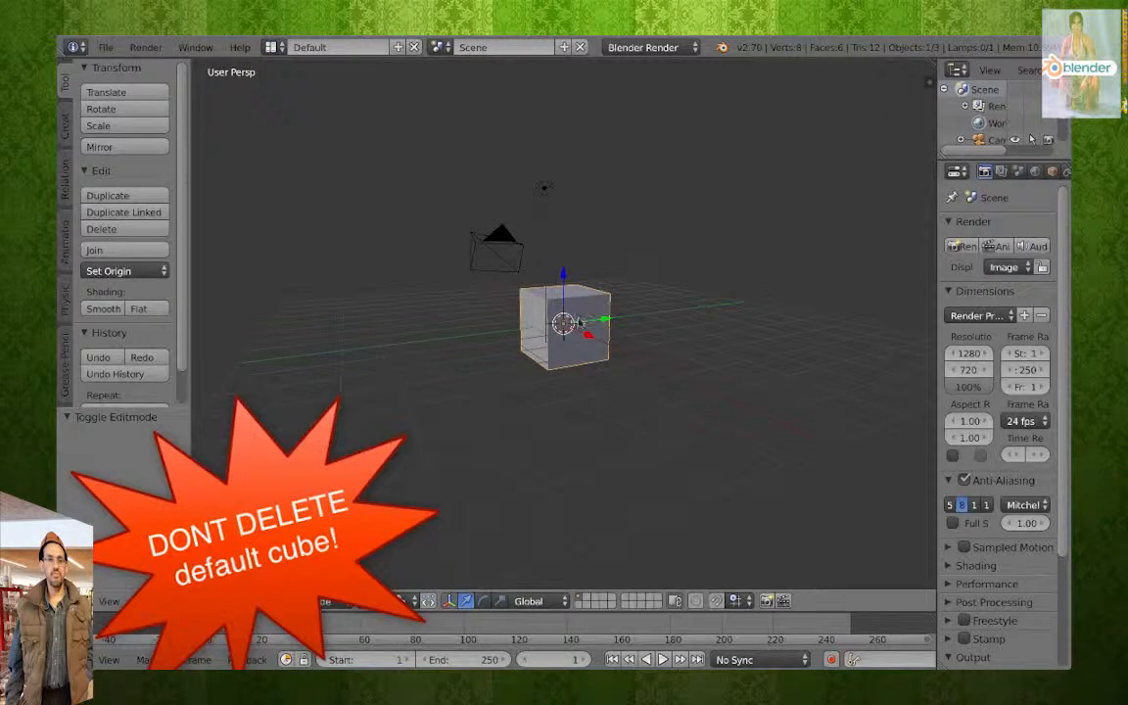
pyautogui.press('Tab')
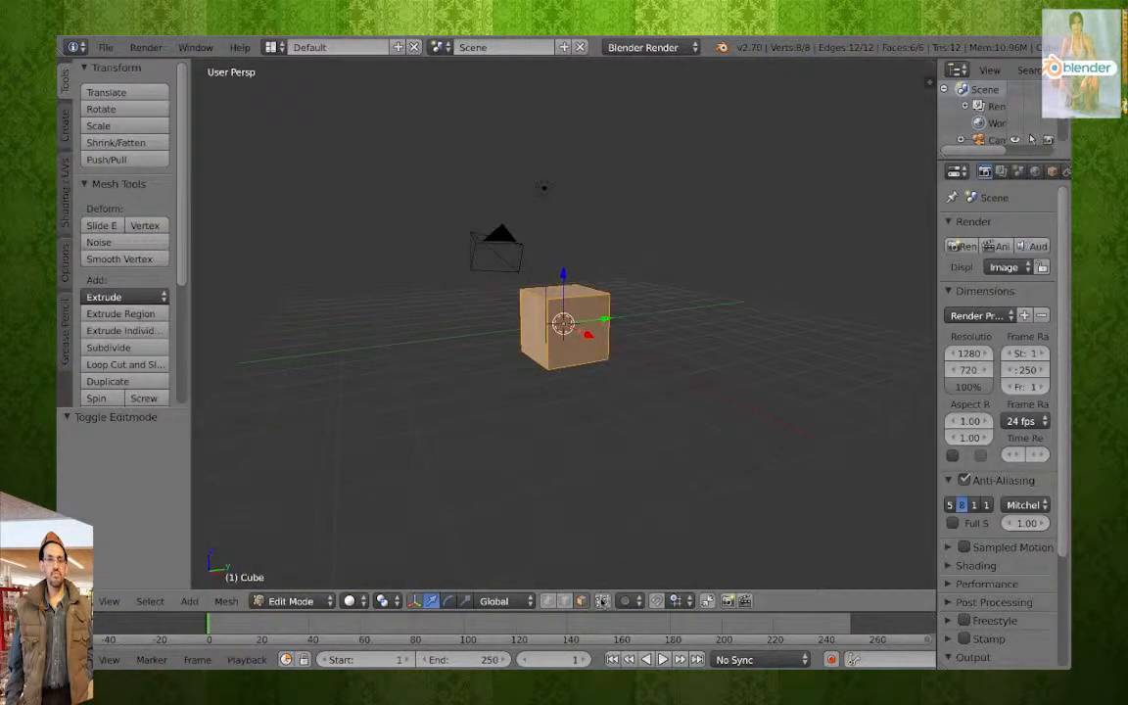
pyautogui.moveTo(575, 333)
pyautogui.mouseDown(button='middle')
pyautogui.moveTo(629, 366)
pyautogui.moveTo(587, 377)
pyautogui.moveTo(574, 342)
pyautogui.mouseUp(button='middle')
pyautogui.rightClick(574, 336)
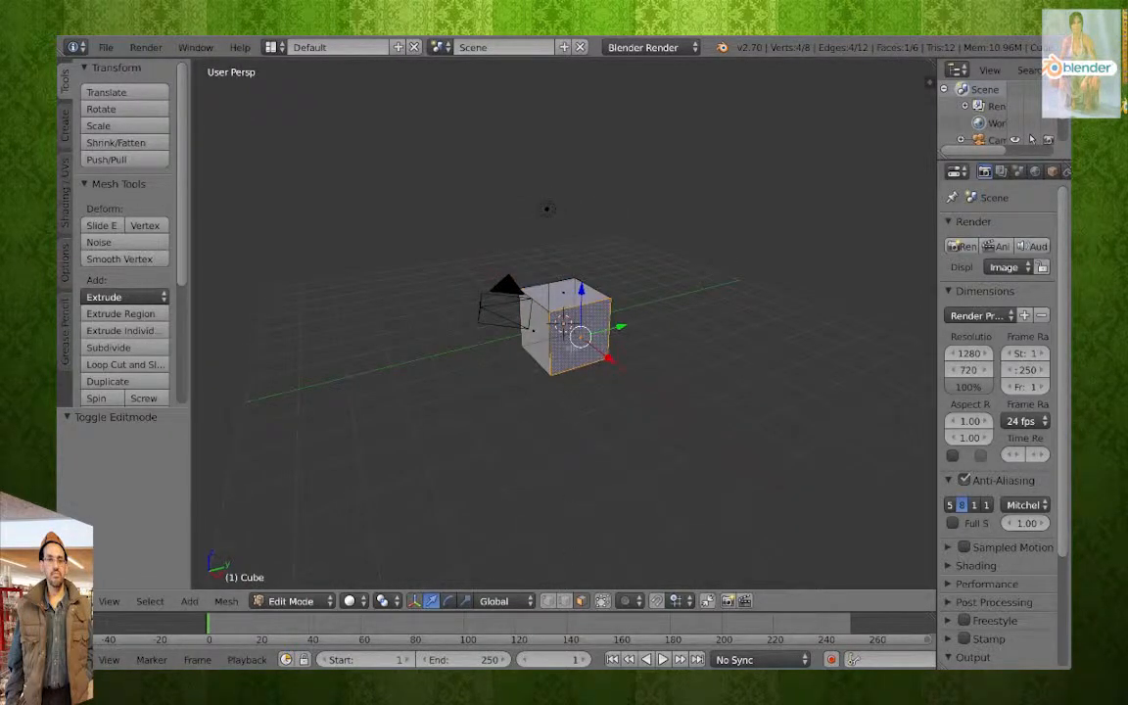
pyautogui.keyDown('shift'); pyautogui.rightClick(536, 339); pyautogui.keyUp('shift')
pyautogui.keyDown('shift'); pyautogui.rightClick(556, 298); pyautogui.keyUp('shift')
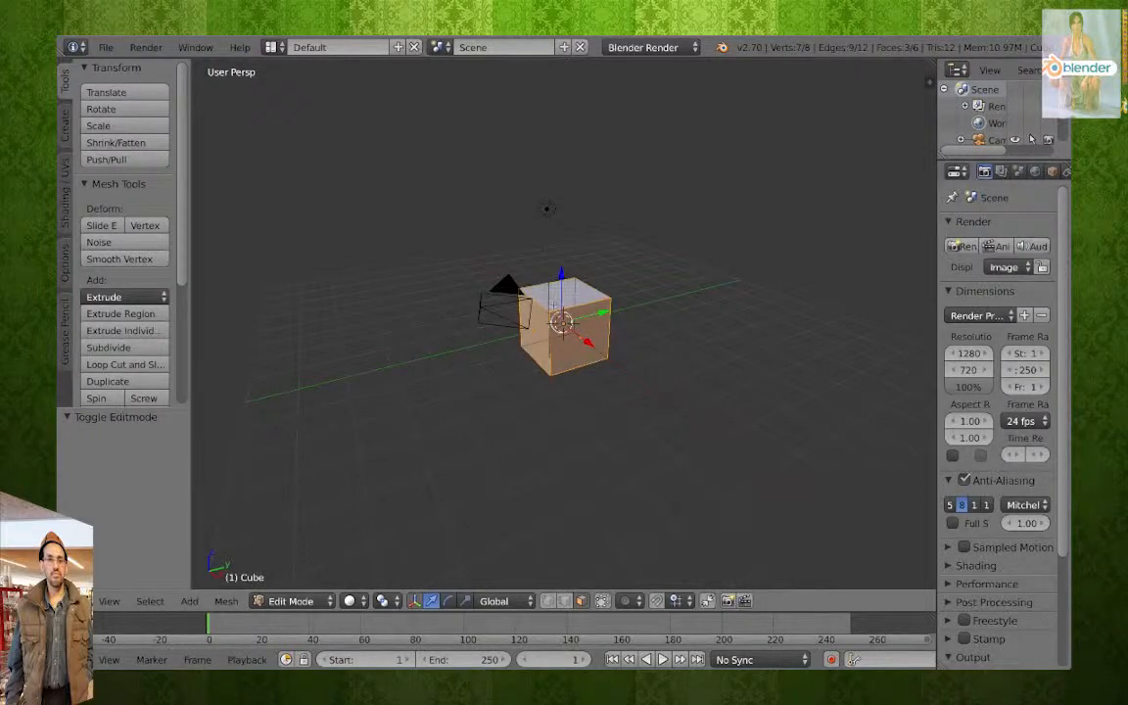
pyautogui.keyDown('shift'); pyautogui.rightClick(544, 316); pyautogui.keyUp('shift')
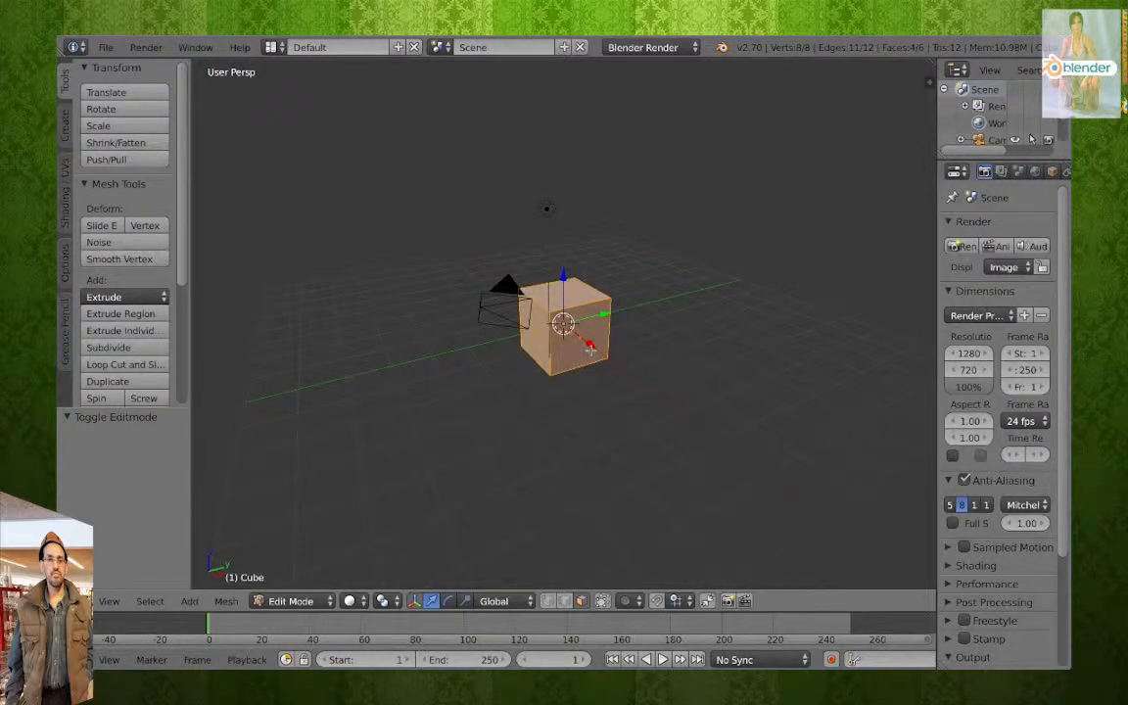
pyautogui.press('x')
pyautogui.click(588, 349)
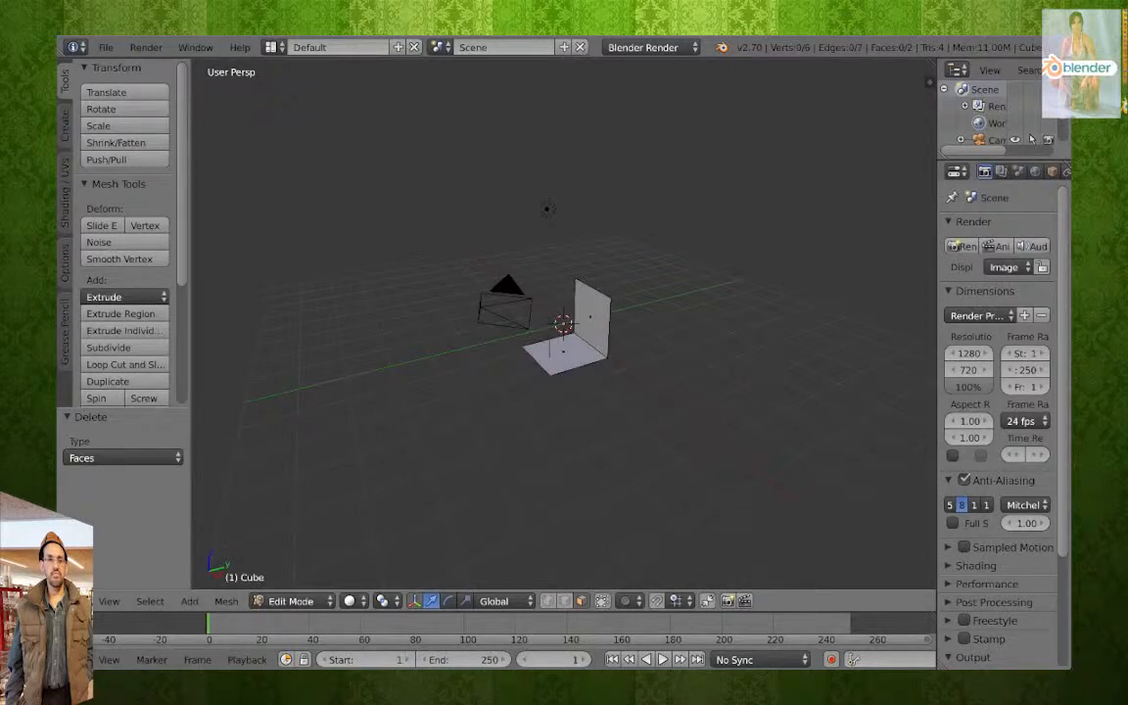
pyautogui.moveTo(587, 350)
pyautogui.mouseDown(button='middle')
pyautogui.moveTo(626, 342)
pyautogui.moveTo(591, 336)
pyautogui.mouseUp(button='middle')
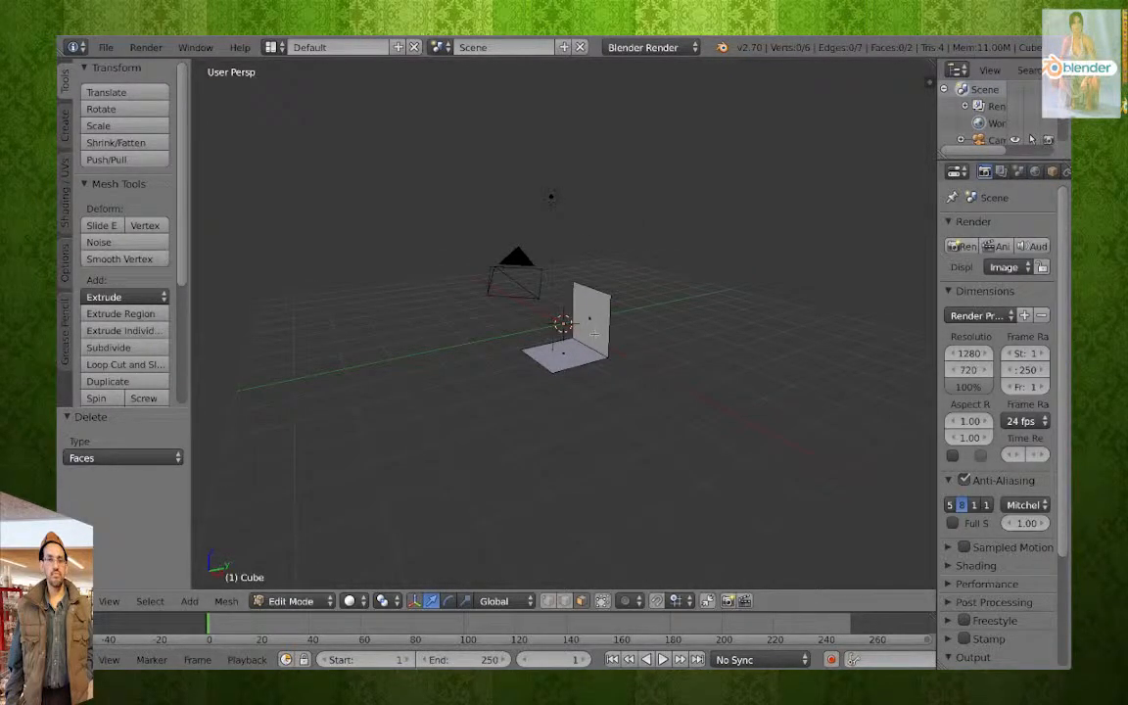
pyautogui.press('Tab')
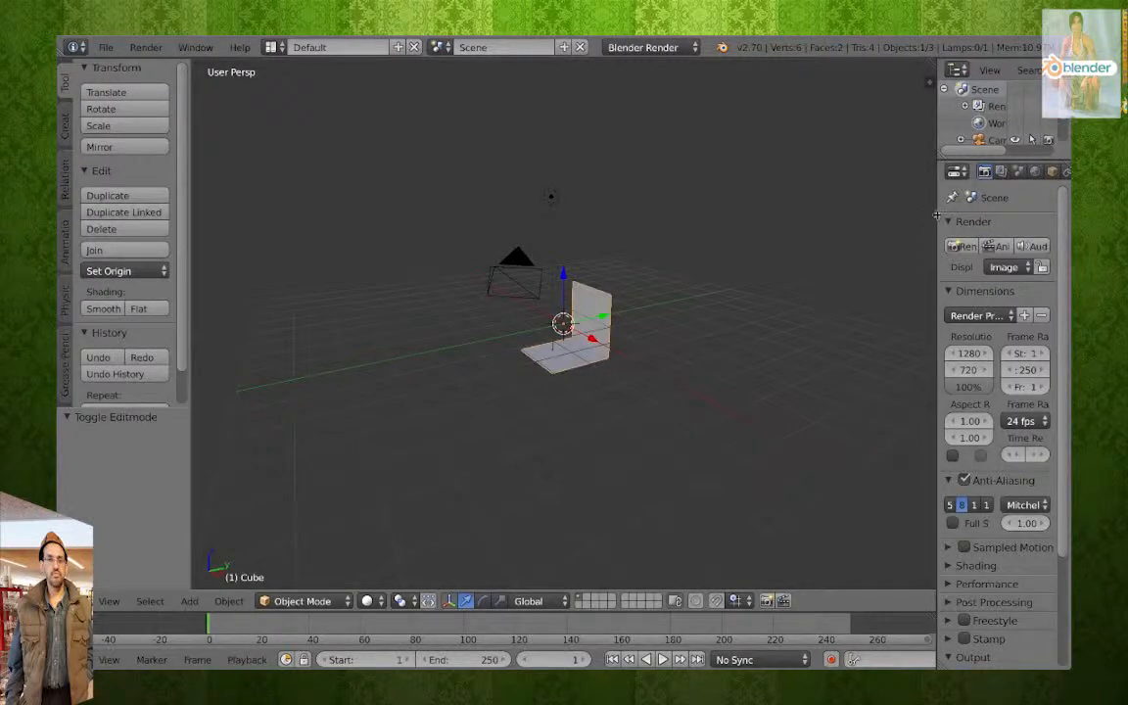
# Add a Subdivision Surface modifier to the cube with View and Render subdivisions of 4, and apply smooth shading.
pyautogui.moveTo(936, 214); pyautogui.dragTo(858, 210)
pyautogui.click(1006, 172)
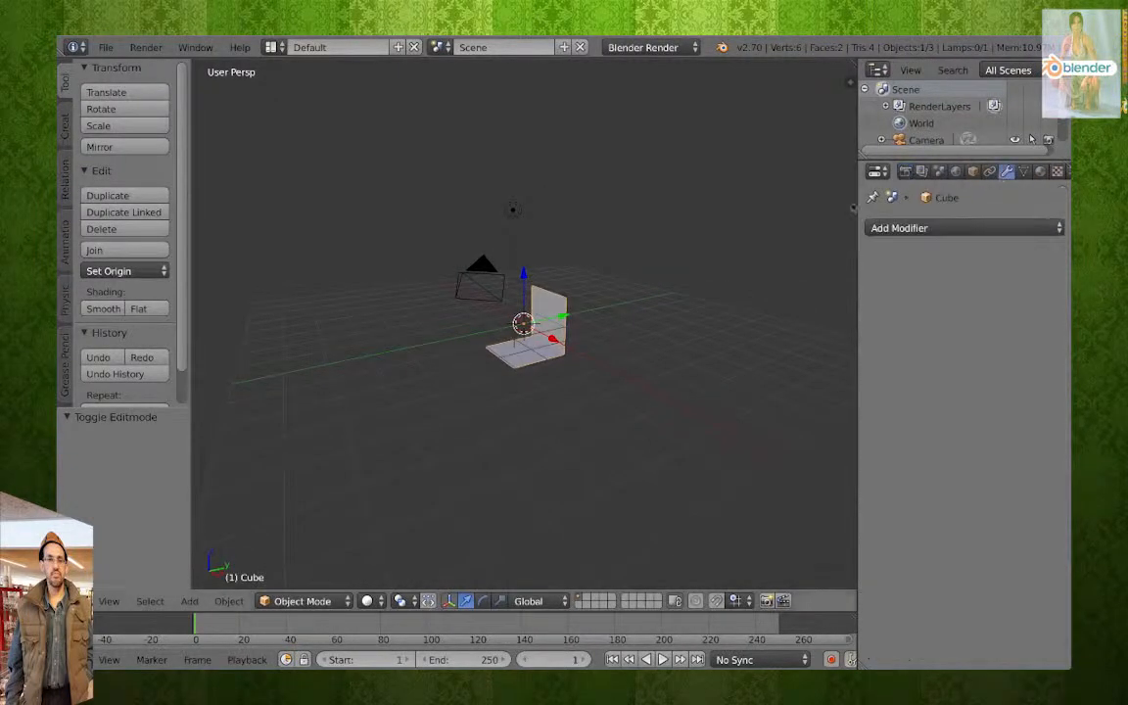
pyautogui.click(899, 227)
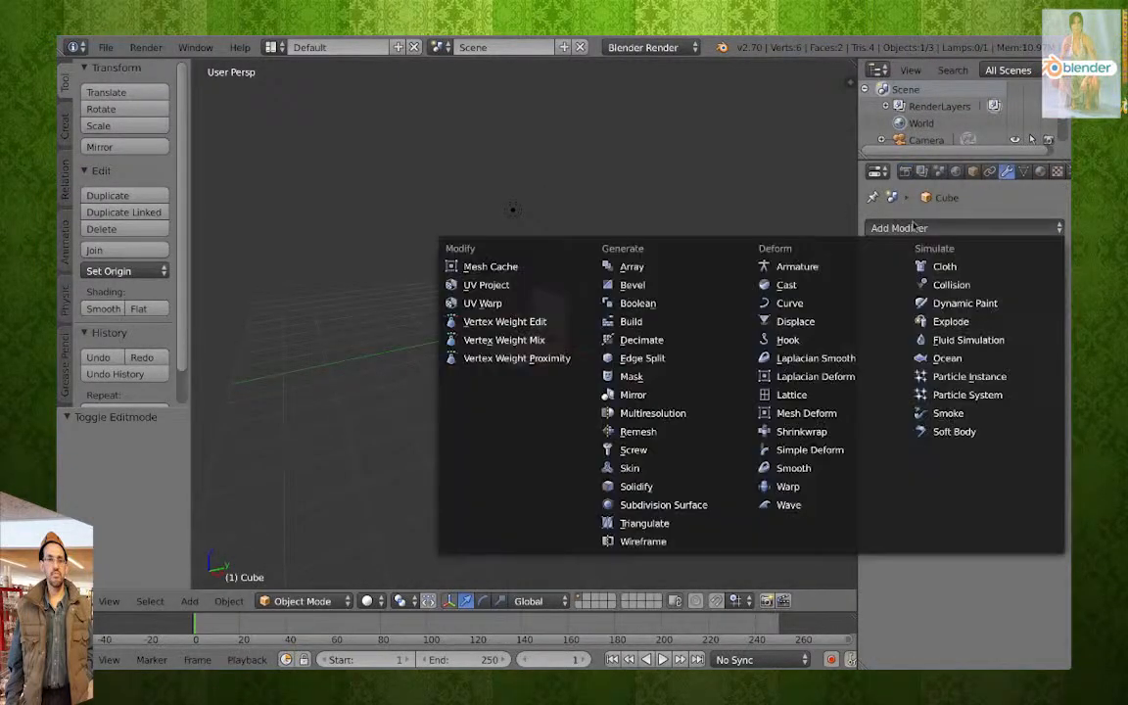
pyautogui.click(700, 508)
pyautogui.click(954, 345)
pyautogui.click(955, 345)
pyautogui.click(955, 344)
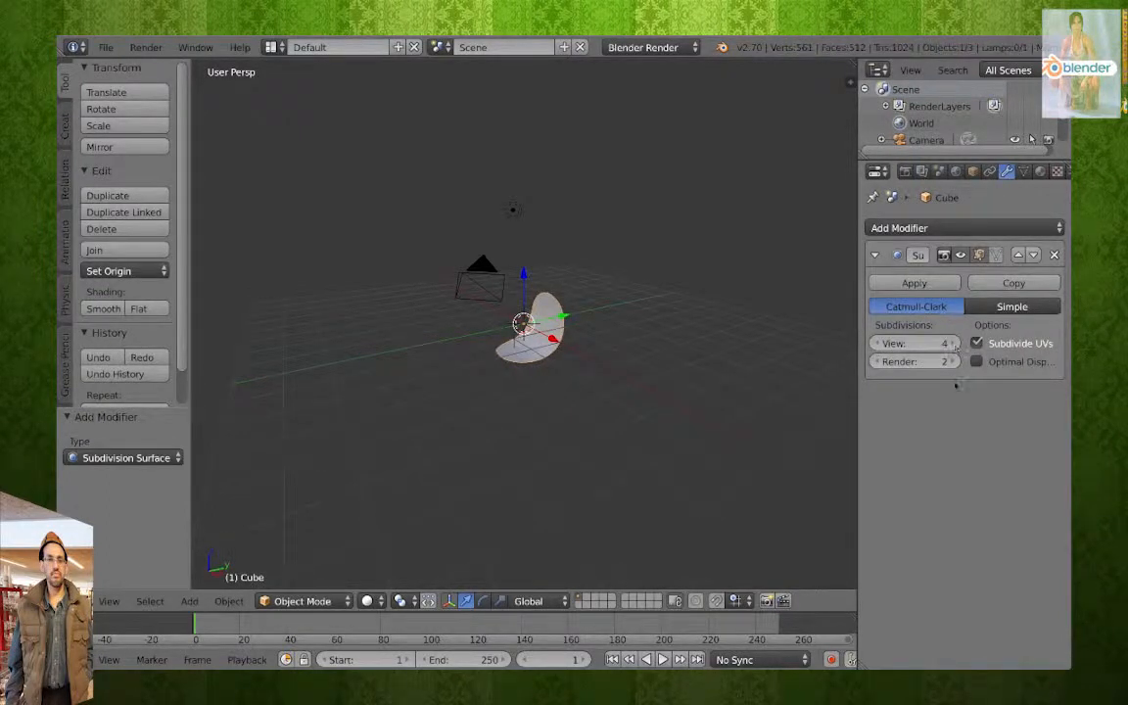
pyautogui.click(955, 362)
pyautogui.click(955, 362)
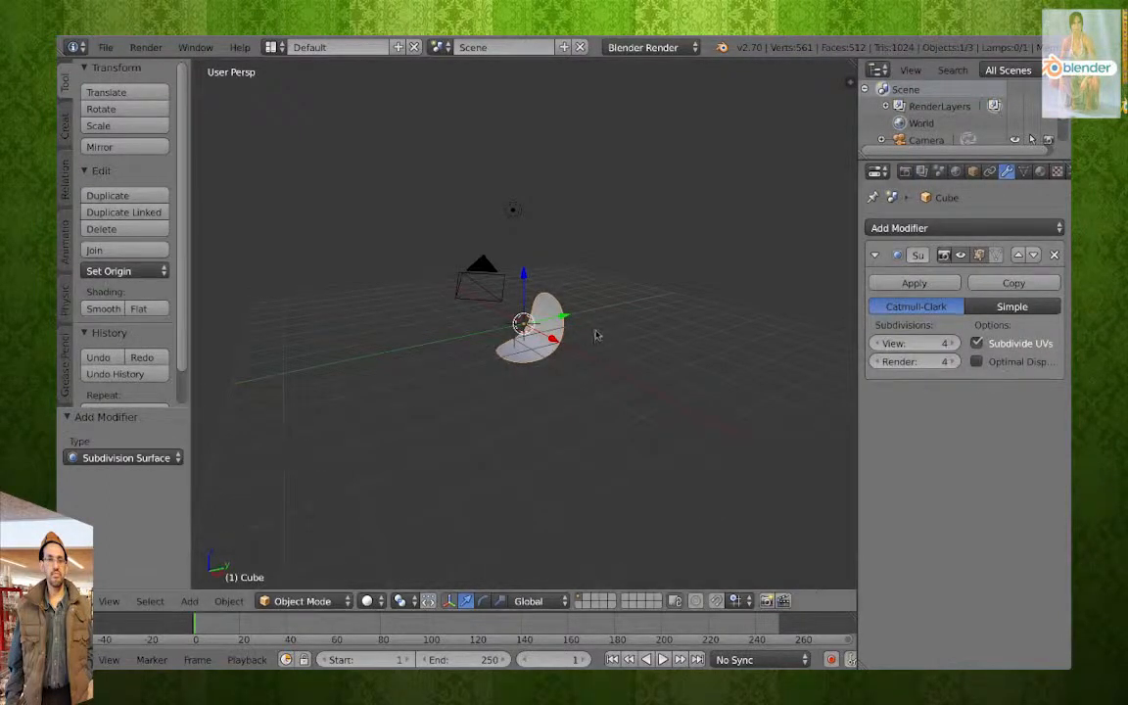
pyautogui.click(102, 308)
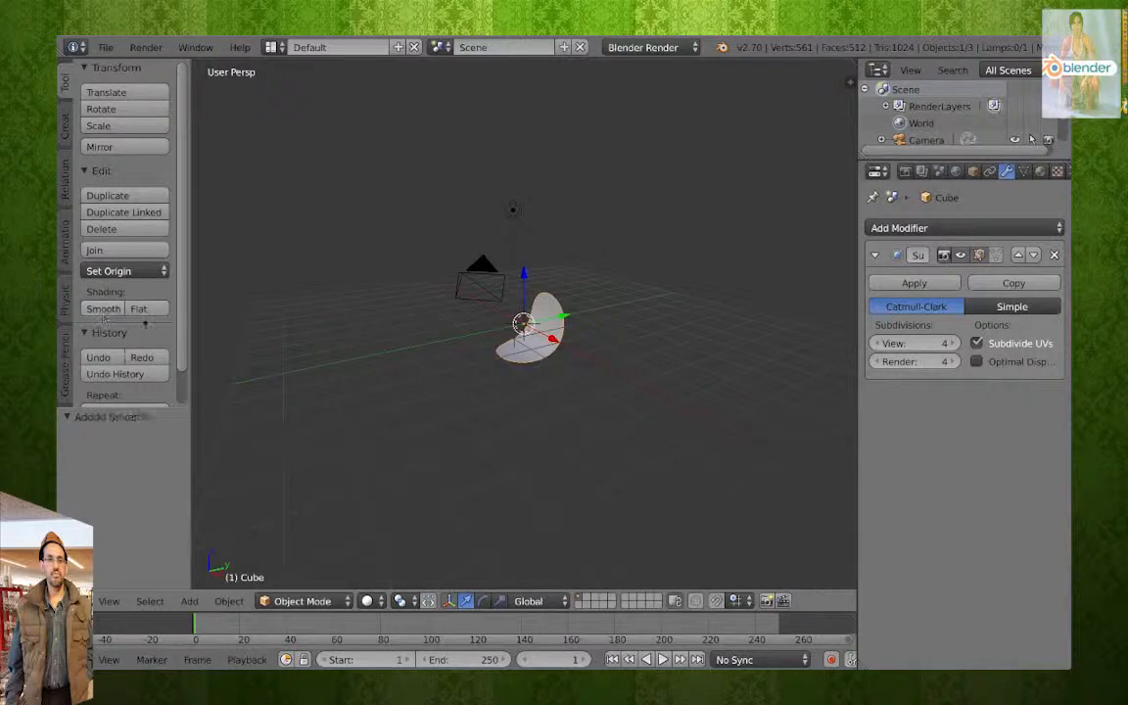
# In Edit Mode, select all outer edges of the cube mesh, leaving the shared edge between floor and wall unselected.
pyautogui.scroll(3, 551, 345)
pyautogui.moveTo(561, 334); pyautogui.dragTo(581, 335, button='middle')
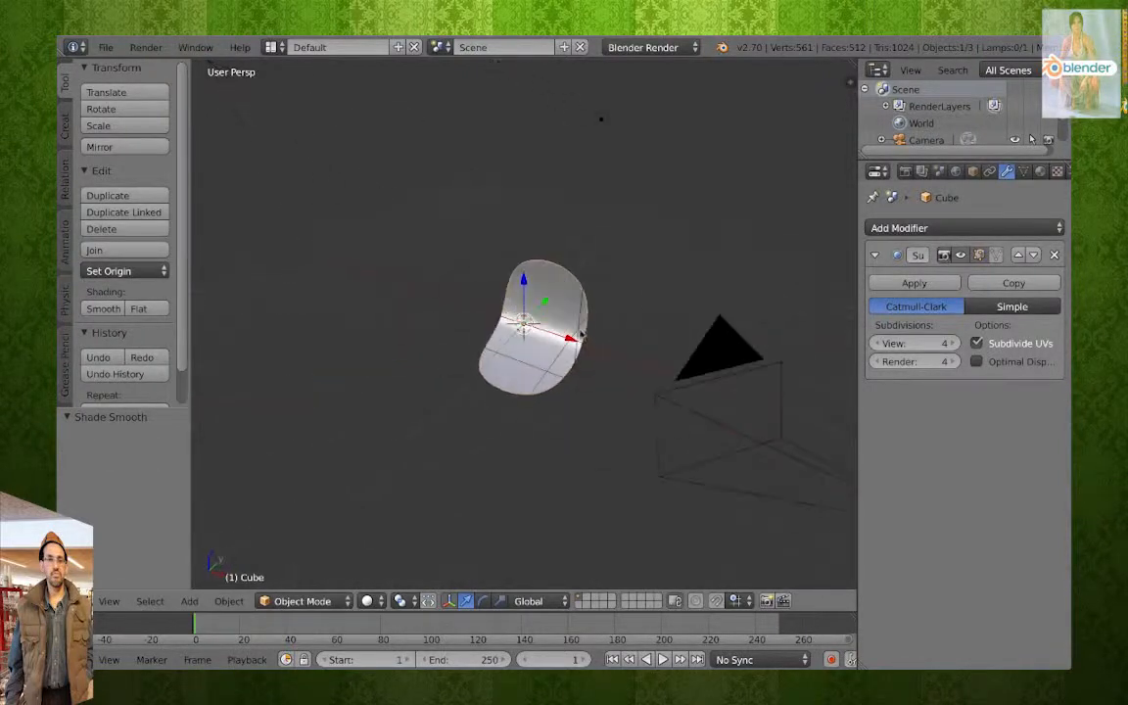
pyautogui.press('Tab')
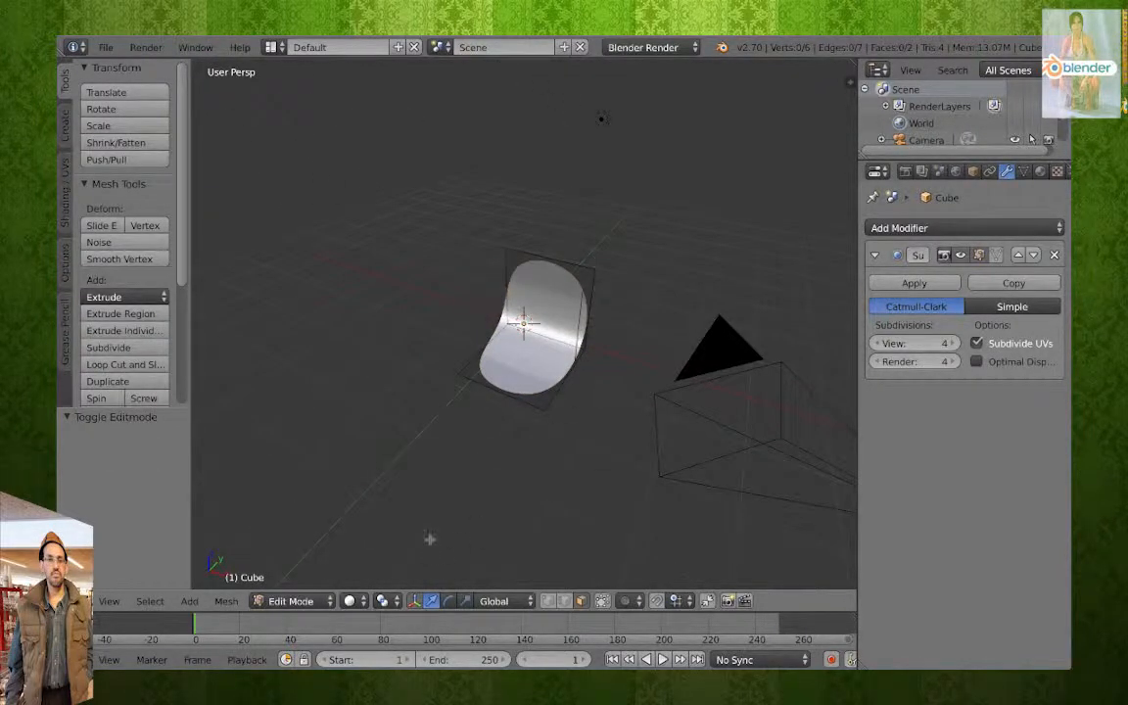
pyautogui.press('a')
pyautogui.moveTo(604, 321); pyautogui.dragTo(406, 513, button='middle')
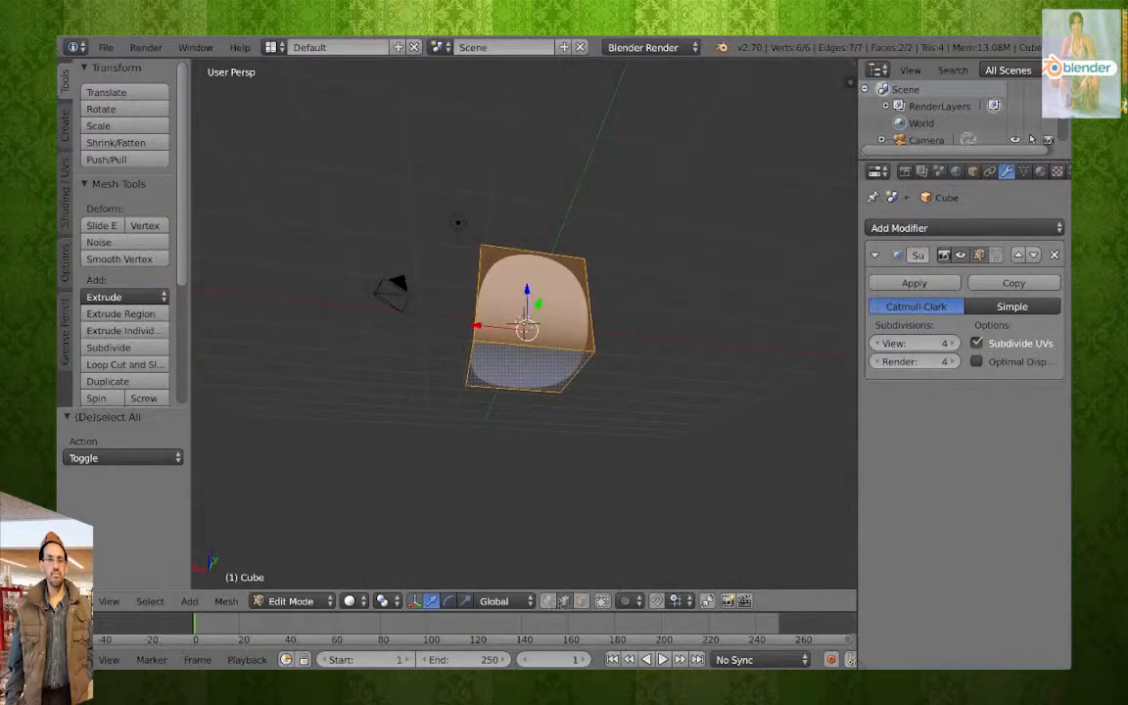
pyautogui.keyDown('shift'); pyautogui.rightClick(544, 350); pyautogui.keyUp('shift')
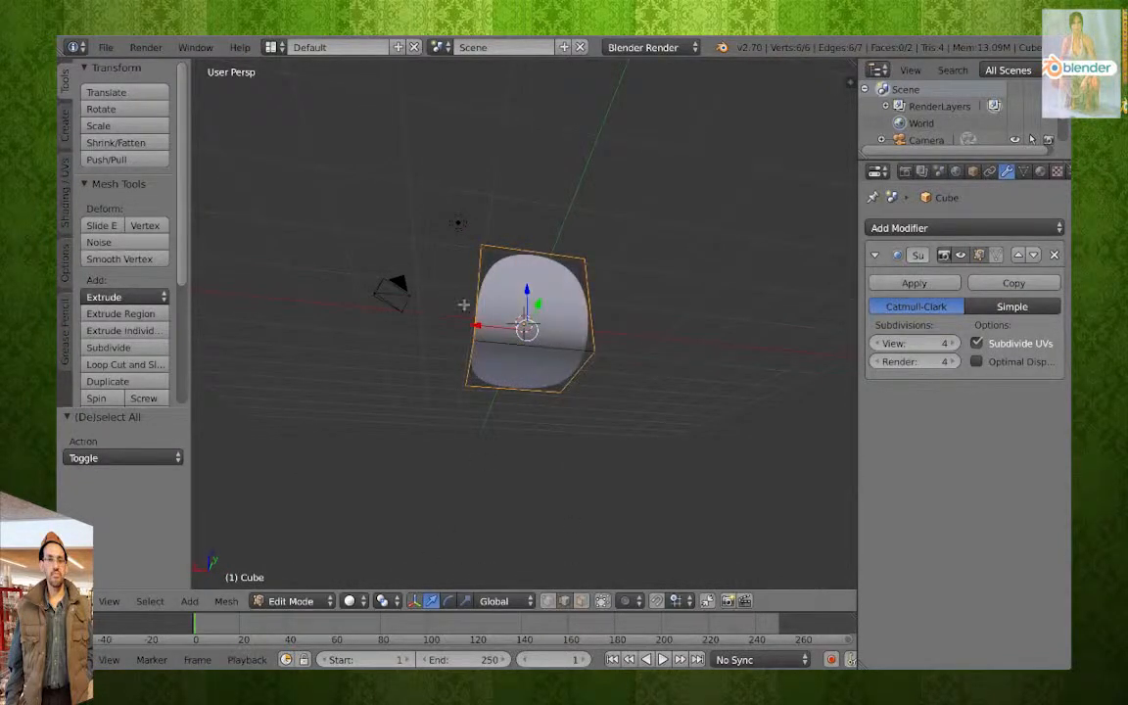
pyautogui.moveTo(544, 350); pyautogui.dragTo(605, 333, button='middle')
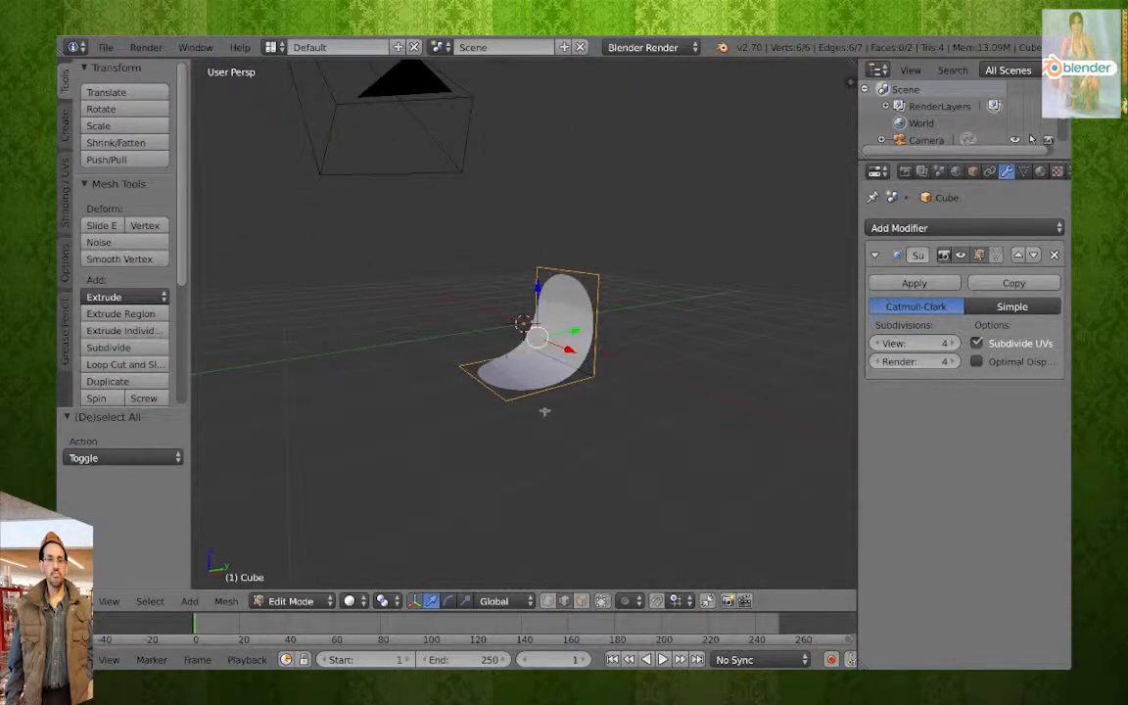
# Apply Edge Crease to the selected outer edges with a factor of 1.000.
pyautogui.click(226, 600)
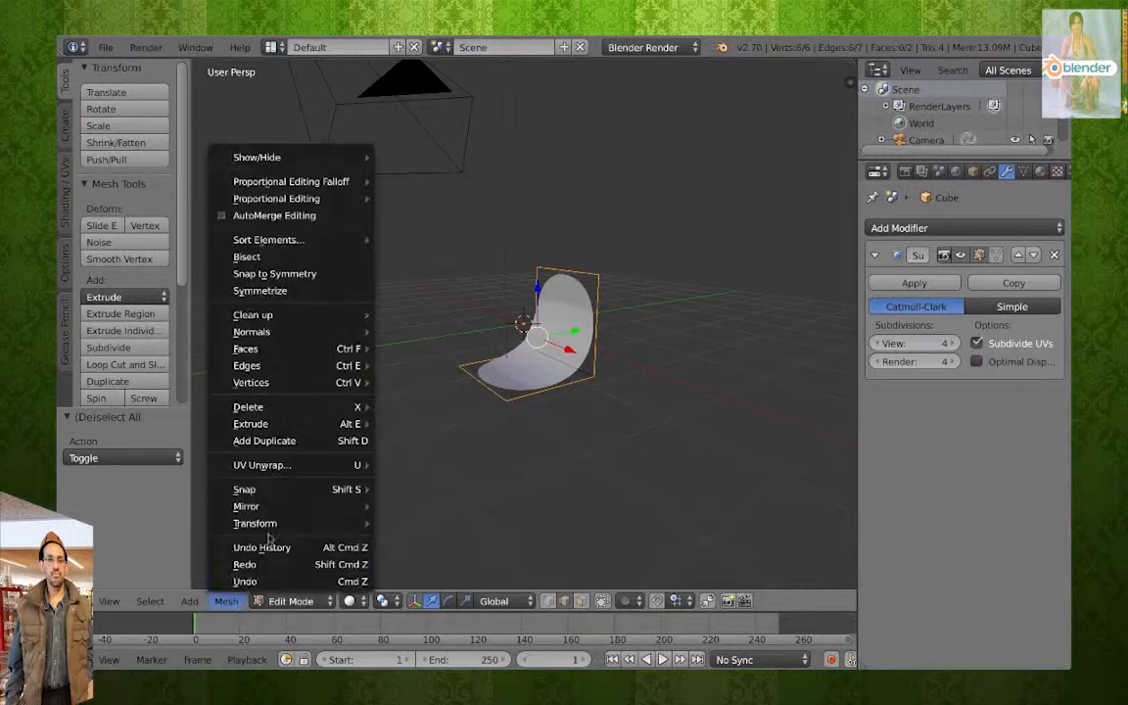
pyautogui.moveTo(306, 238)
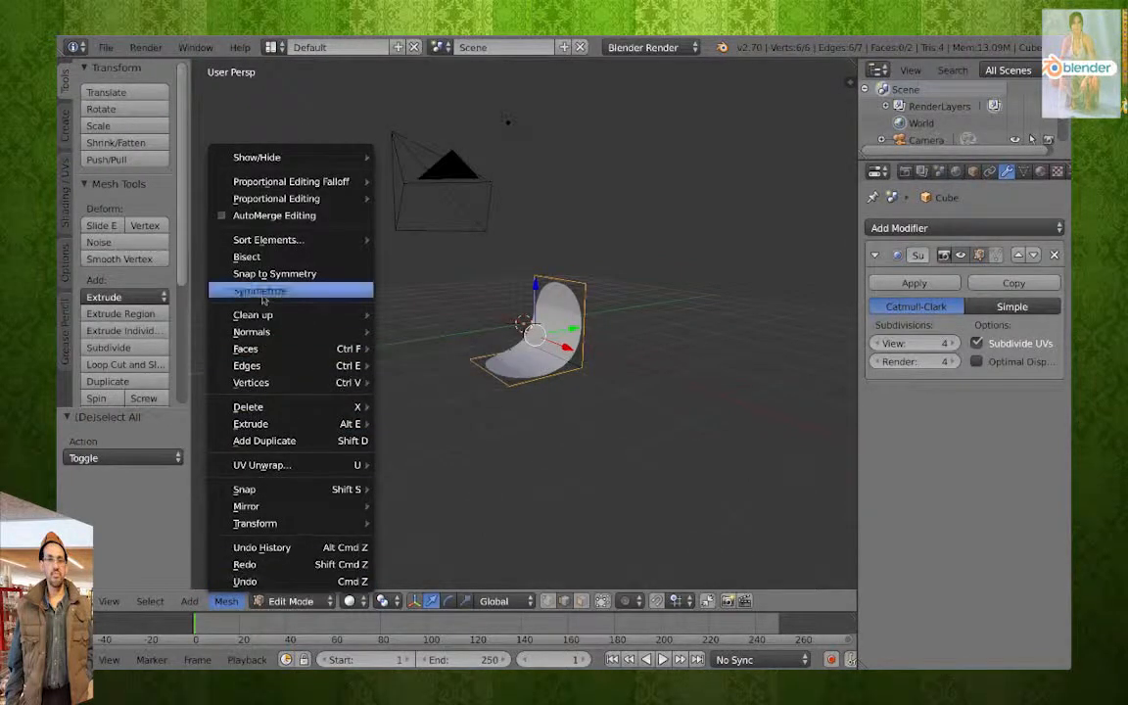
pyautogui.moveTo(266, 349)
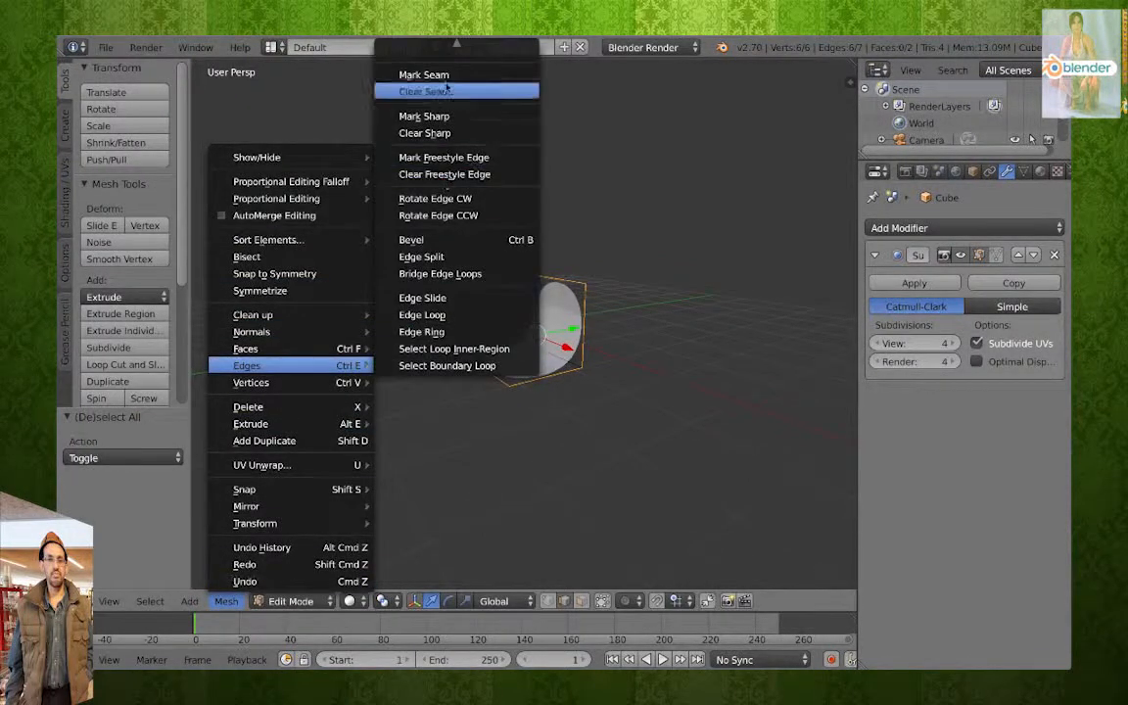
pyautogui.scroll(3, 446, 88)
pyautogui.scroll(1, 446, 83)
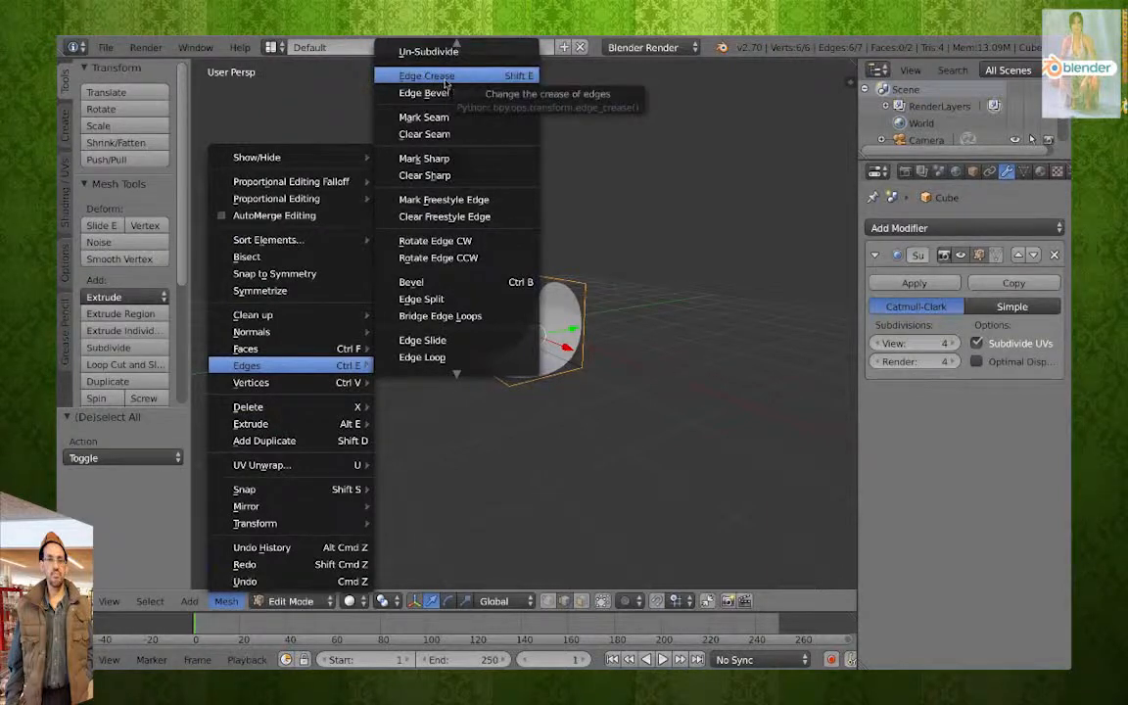
pyautogui.hotkey('shift', 'e')
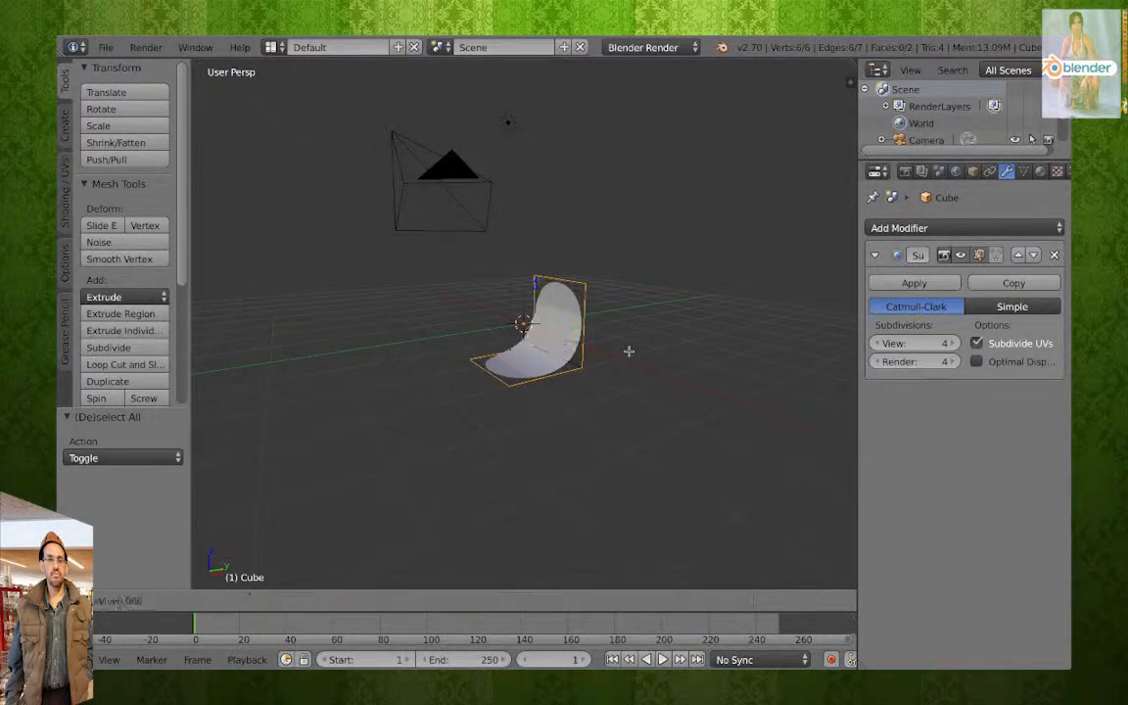
pyautogui.click(728, 411)
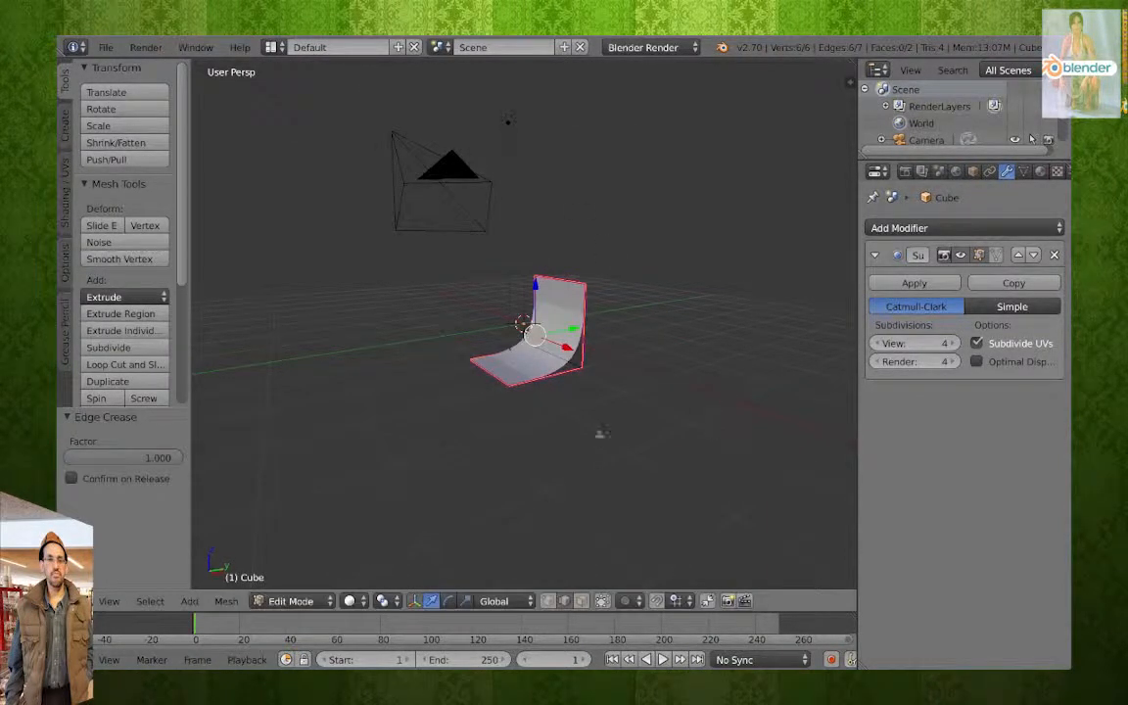
# Select the shared edge between floor and wall and partially crease it to tighten the curved bend.
pyautogui.moveTo(599, 433); pyautogui.dragTo(577, 380, button='middle')
pyautogui.scroll(-3, 577, 380)
pyautogui.scroll(6, 576, 380)
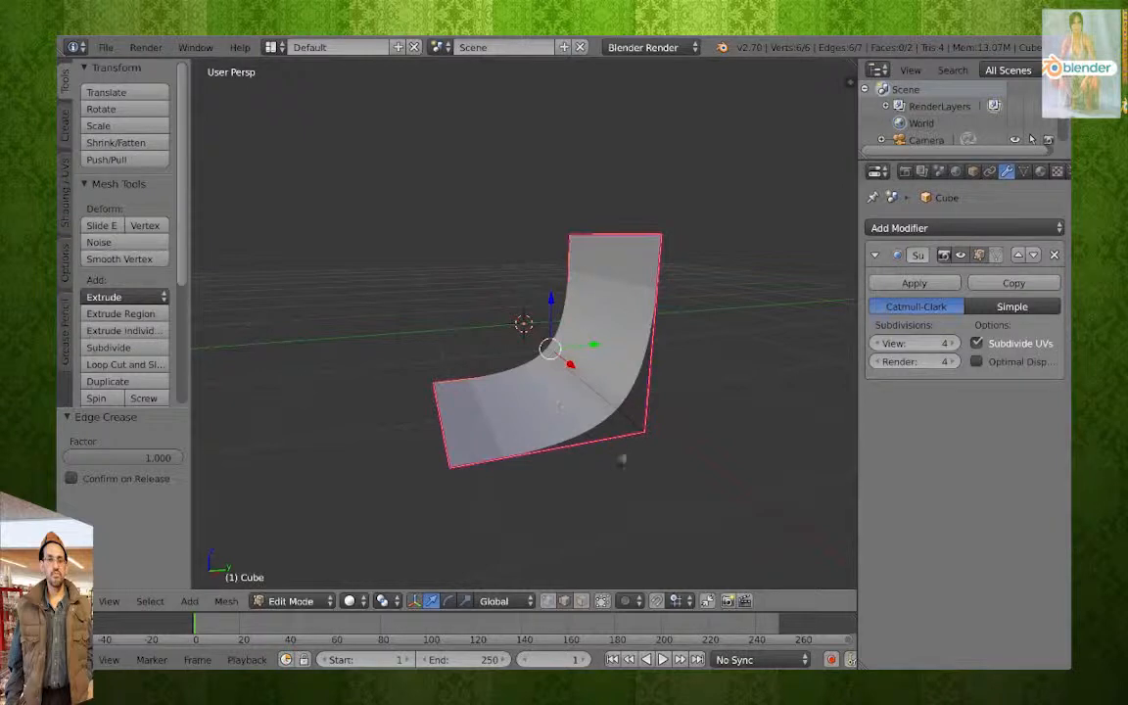
pyautogui.rightClick(627, 419)
pyautogui.moveTo(643, 431); pyautogui.dragTo(667, 441, button='middle')
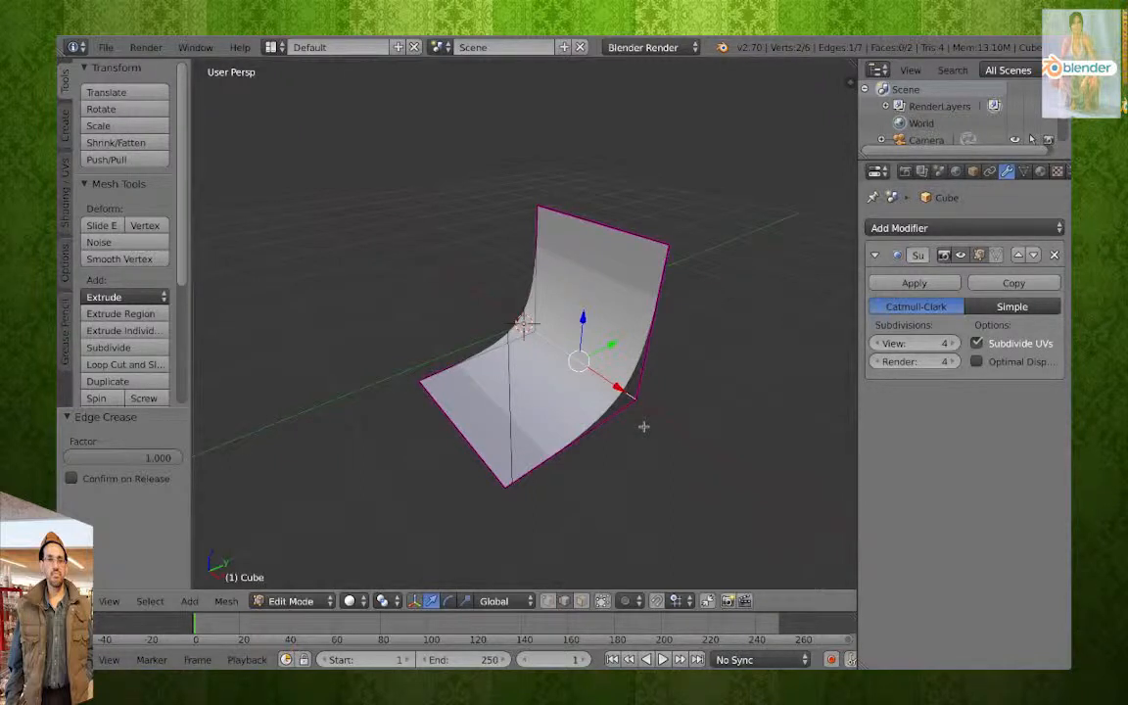
pyautogui.hotkey('shift', 'e')
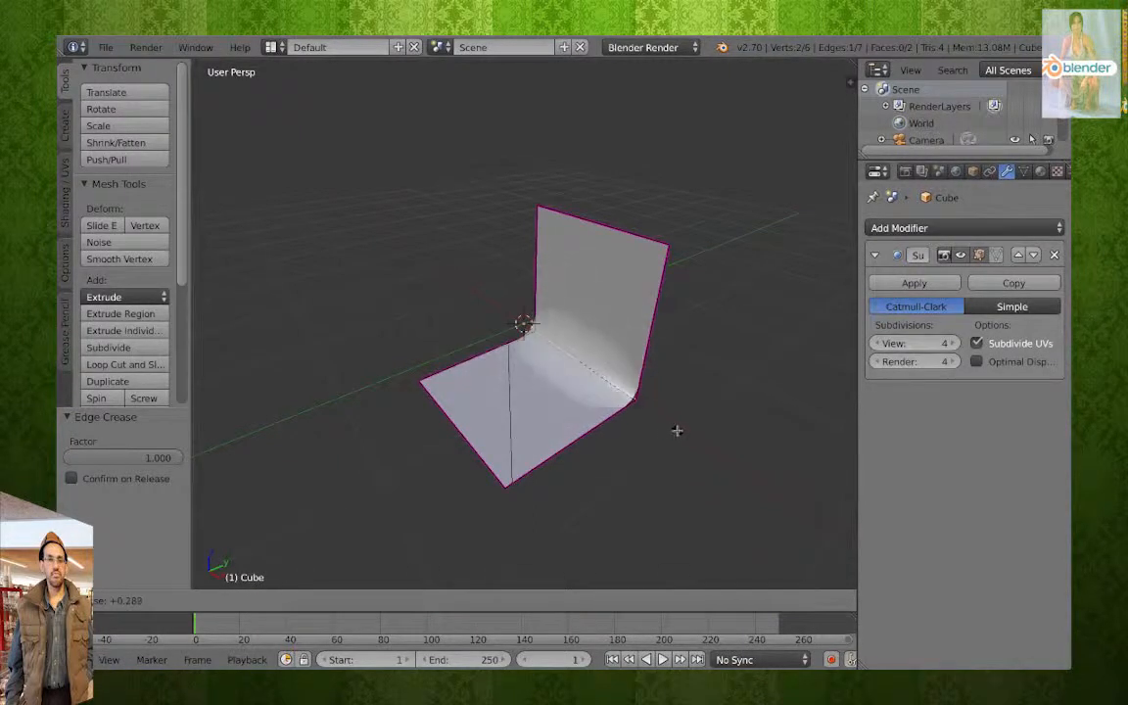
pyautogui.click(688, 436)
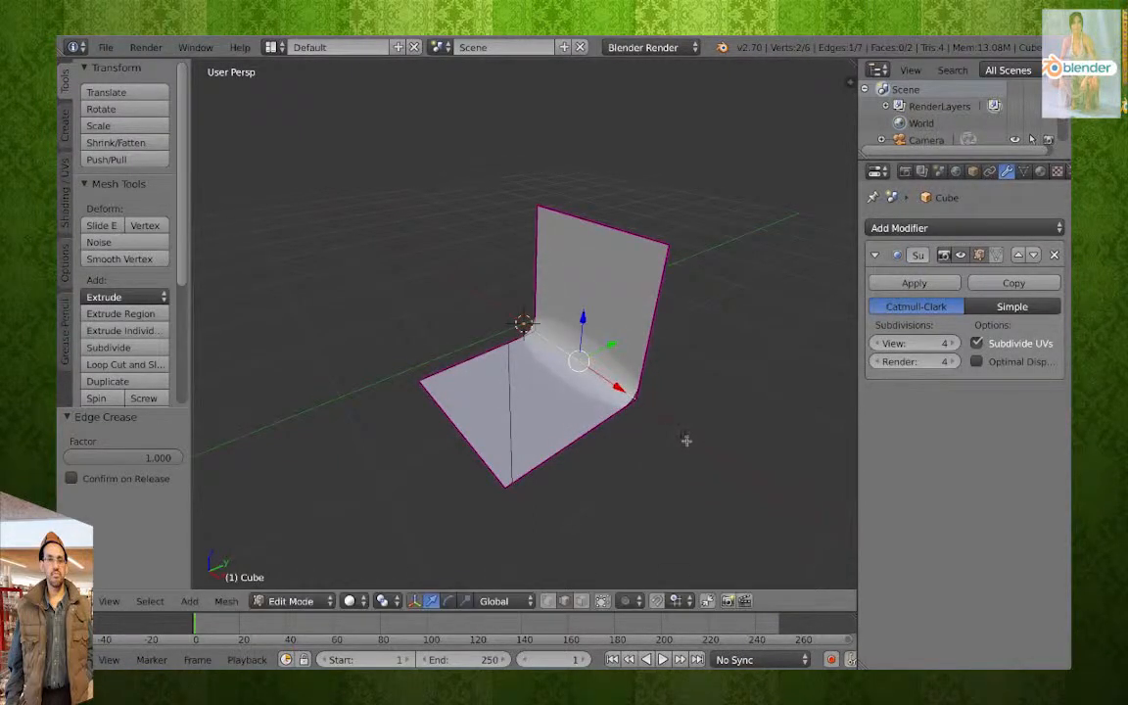
# Examine the creased floor, wall and bend from several angles and distances.
pyautogui.moveTo(686, 440); pyautogui.dragTo(682, 410, button='middle')
pyautogui.scroll(4, 683, 410)
pyautogui.scroll(-6, 474, 303)
pyautogui.moveTo(474, 303); pyautogui.dragTo(556, 385, button='middle')
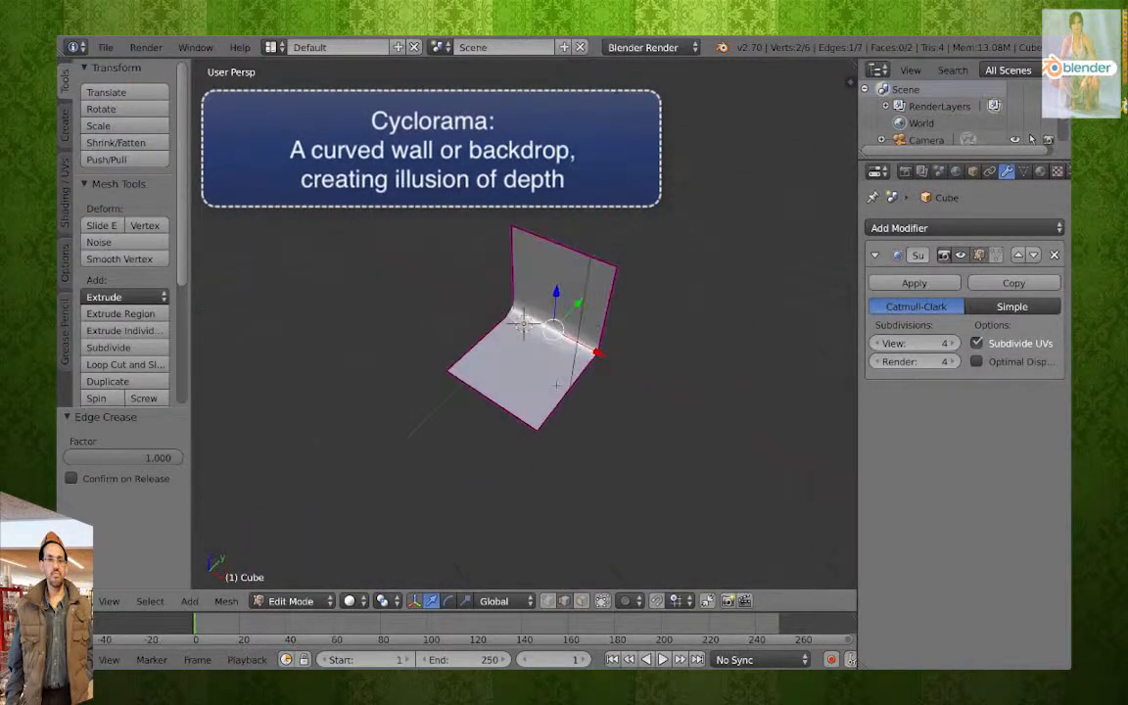
pyautogui.scroll(4, 632, 354)
pyautogui.scroll(-7, 631, 356)
pyautogui.moveTo(657, 365); pyautogui.dragTo(603, 367, button='middle')
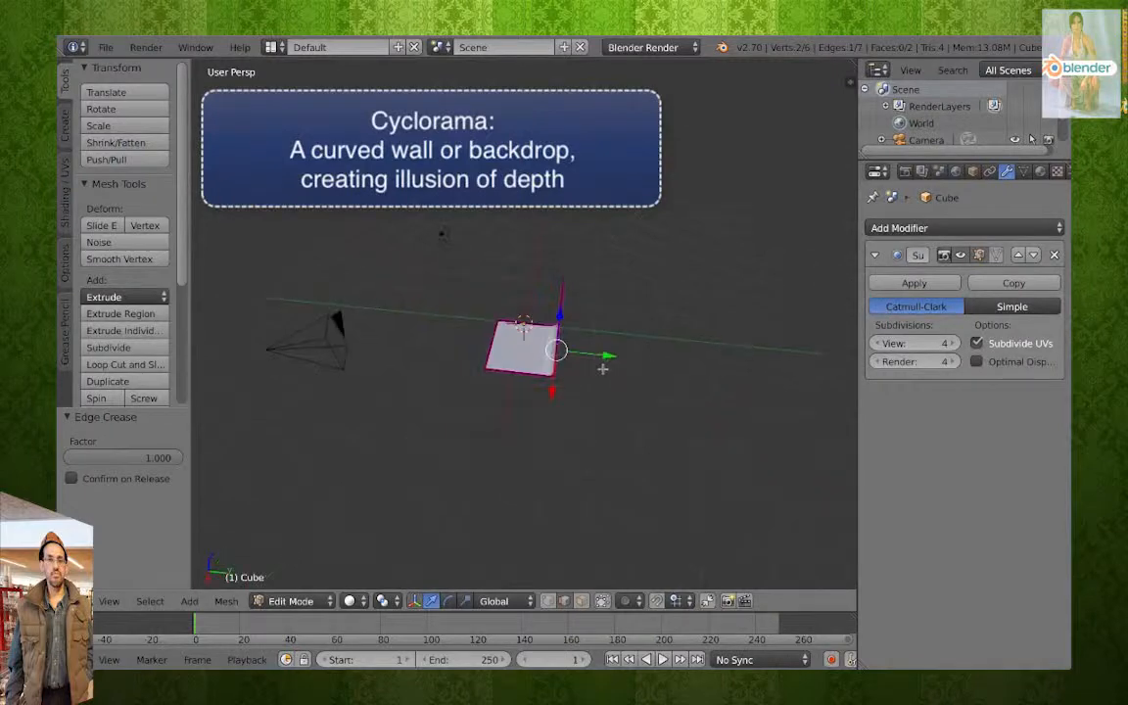
# Return to Object Mode, select the camera, and clear its location and rotation.
pyautogui.press('Tab')
pyautogui.rightClick(316, 348)
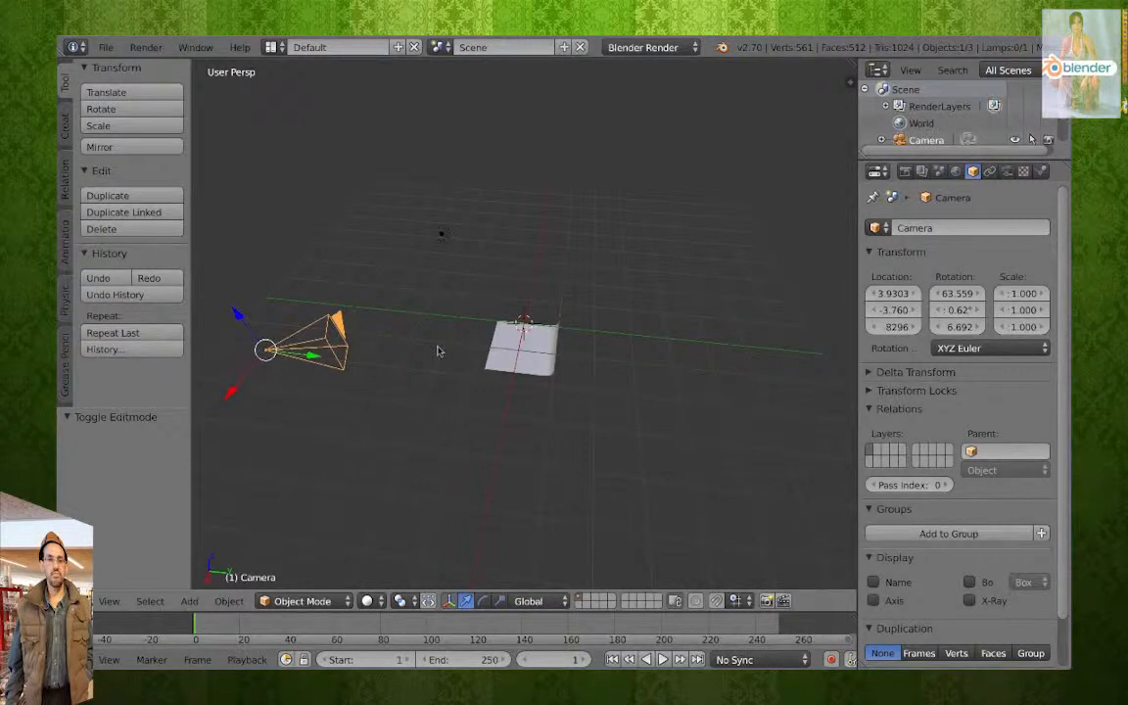
pyautogui.hotkey('alt', 'g')
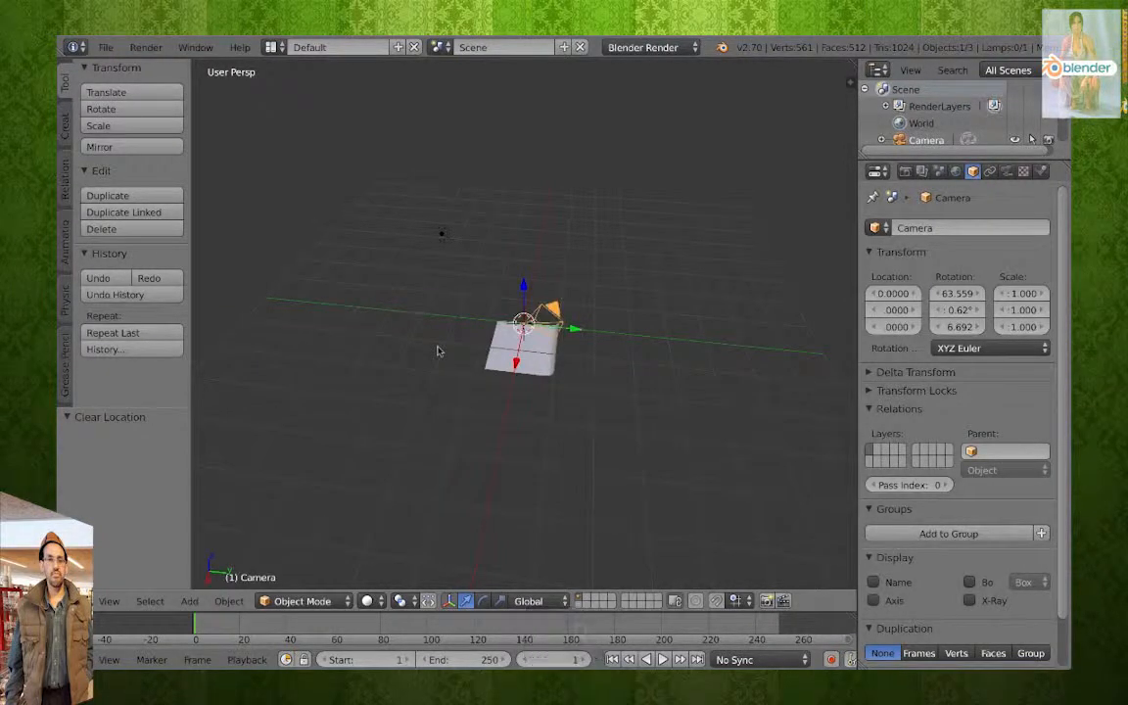
pyautogui.hotkey('alt', 'r')
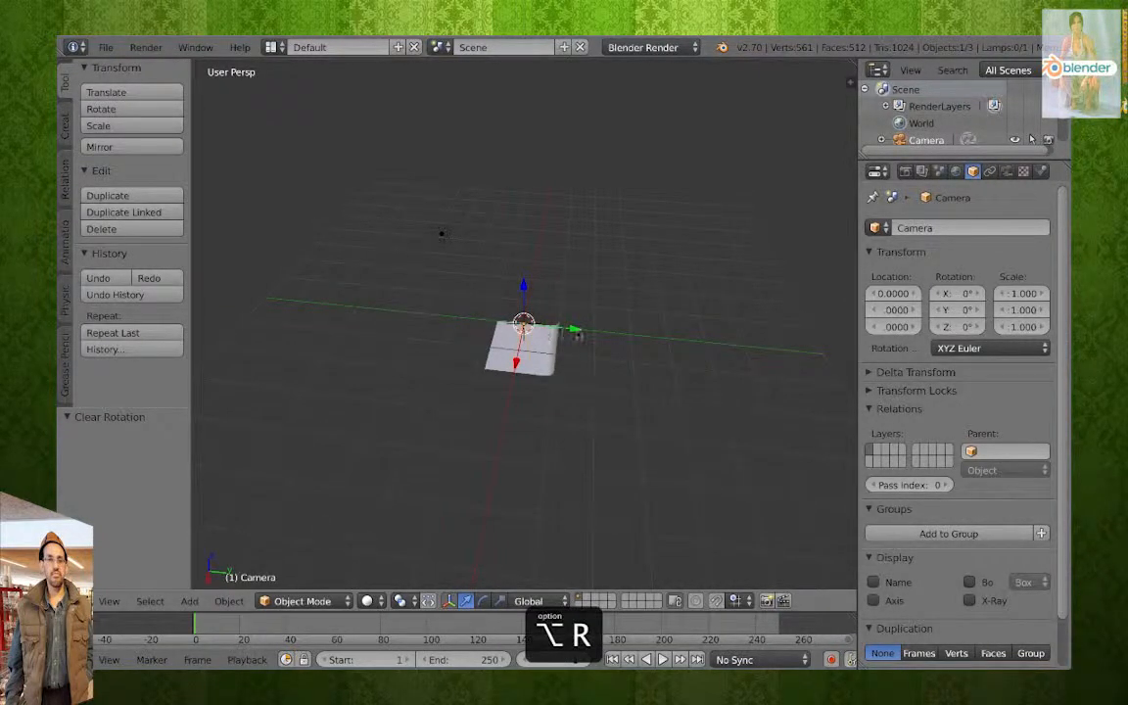
# Move the camera about -2.052 along the Y axis and rotate it 90° around the X axis.
pyautogui.moveTo(578, 334); pyautogui.dragTo(498, 329)
pyautogui.press('g')
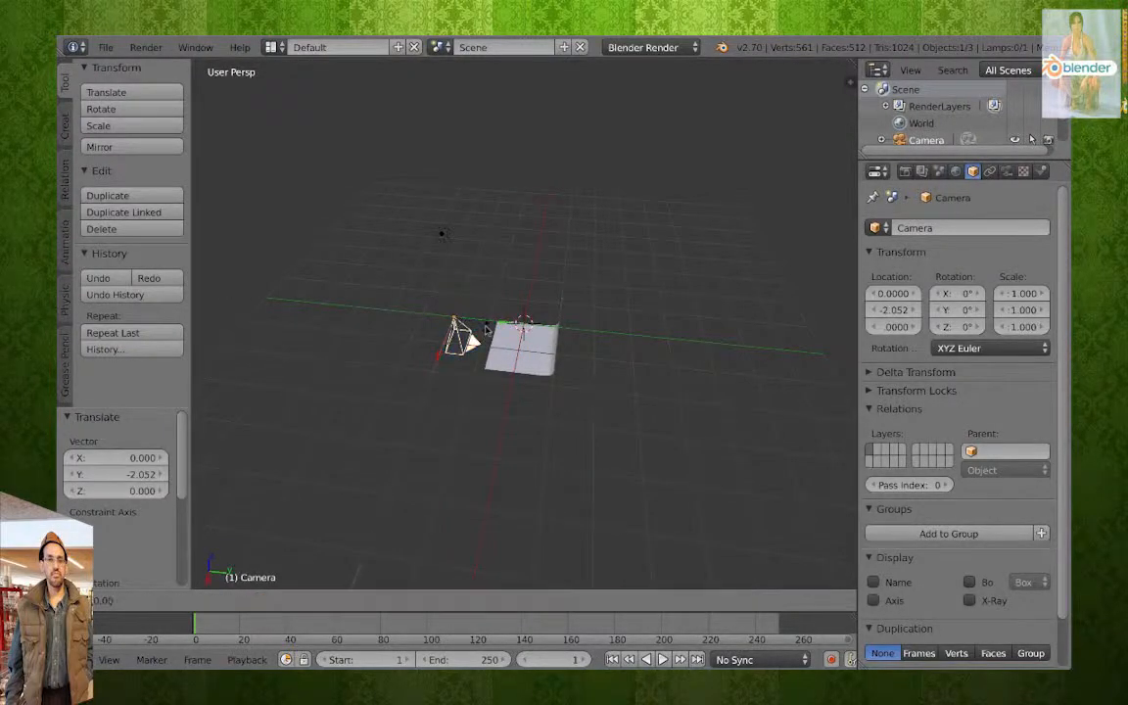
pyautogui.write('xrx90')
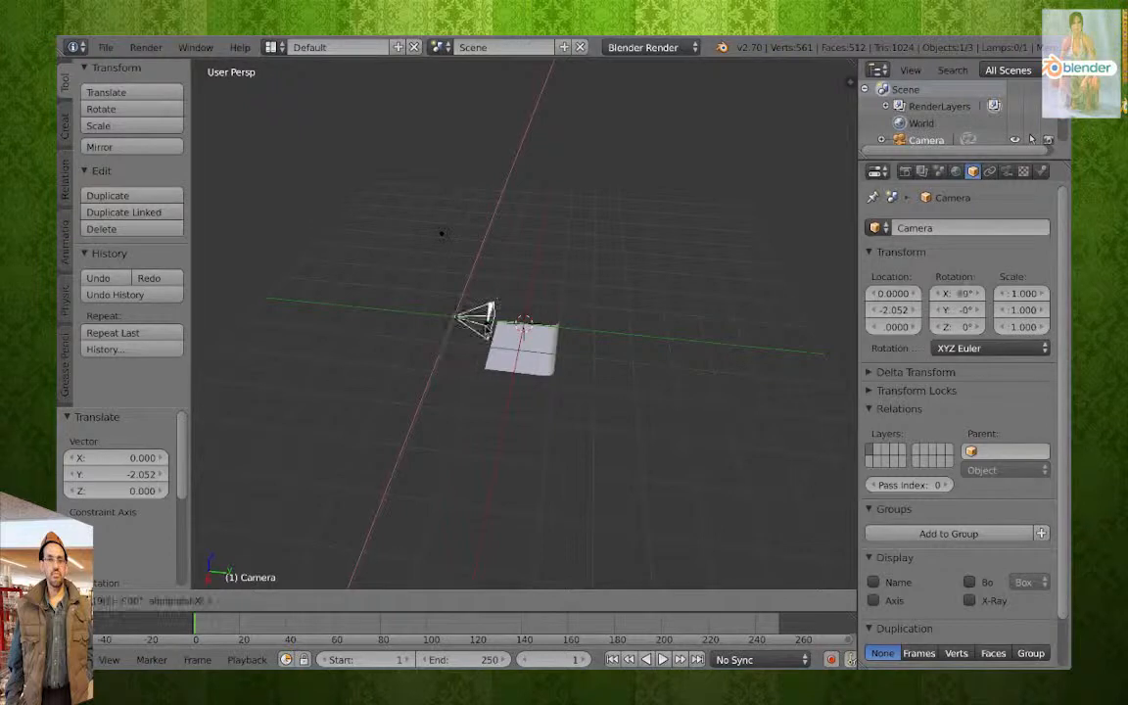
pyautogui.press('Return')
# Move the camera farther from the wall by about -0.742 along the Y axis.
pyautogui.moveTo(469, 340); pyautogui.dragTo(554, 343, button='middle')
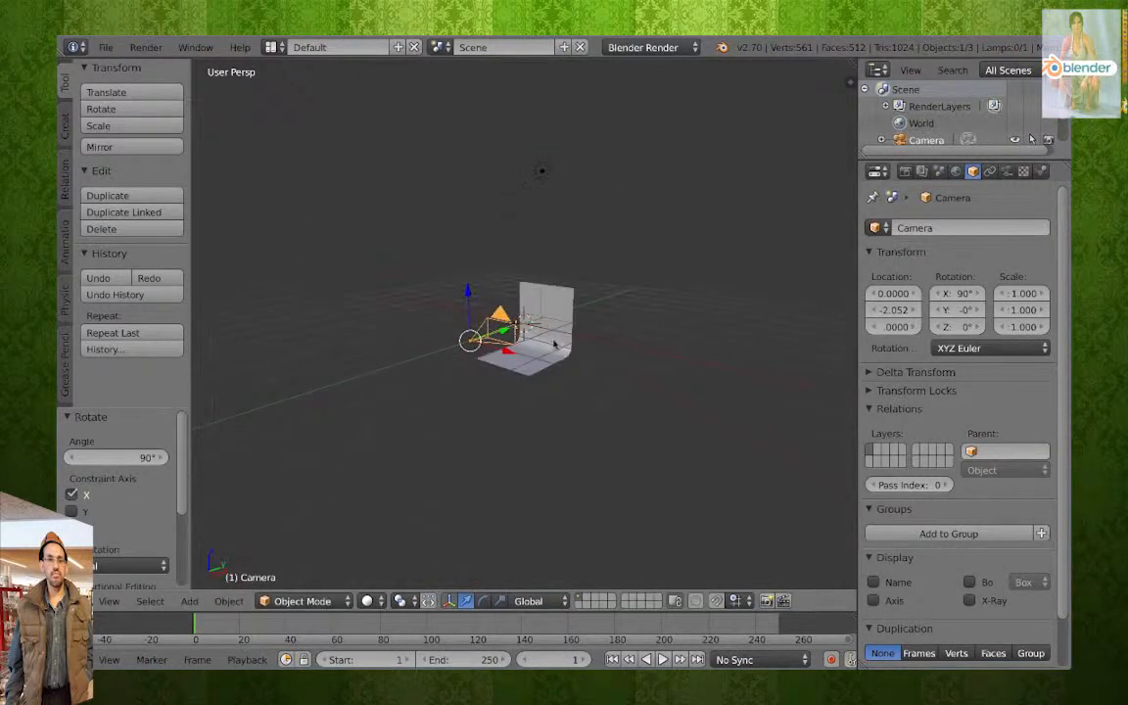
pyautogui.press('g')
pyautogui.press('y')
pyautogui.press('Return')
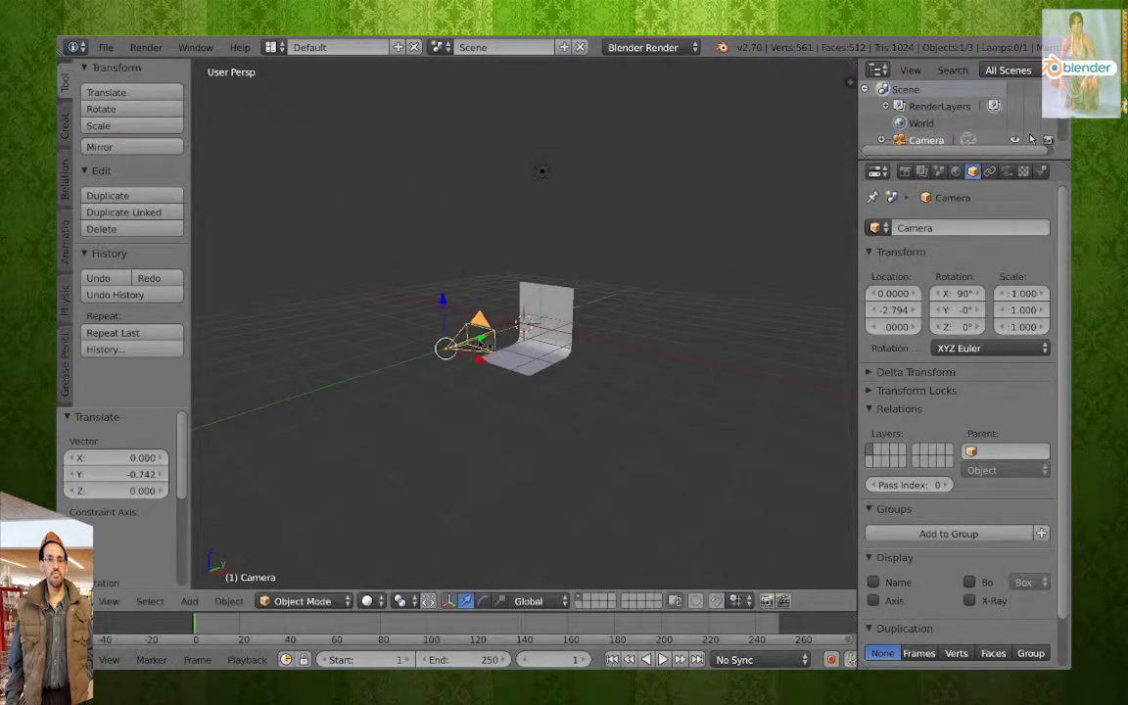
# Select the cyclorama mesh and raise it about 0.495 along the Z axis.
pyautogui.rightClick(555, 304)
pyautogui.press('g')
pyautogui.press('z')
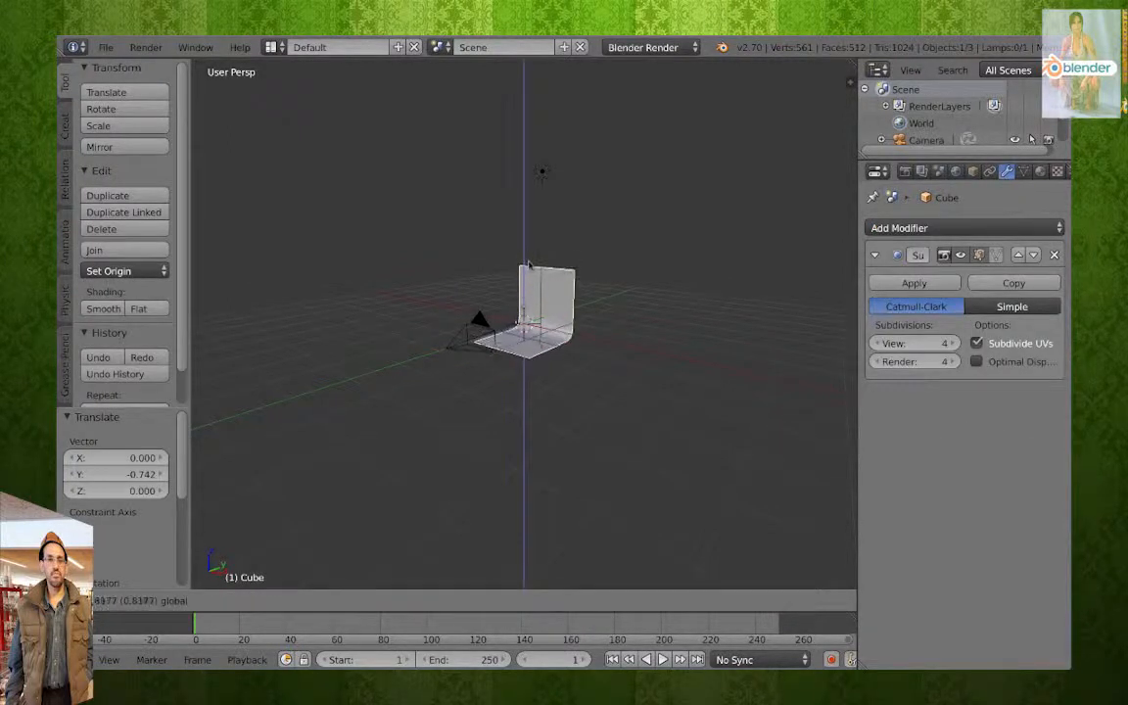
pyautogui.press('Return')
# In camera view, widen the cyclorama by scaling it about 2.077 along the X axis to fill the frame.
pyautogui.press('KP_0')
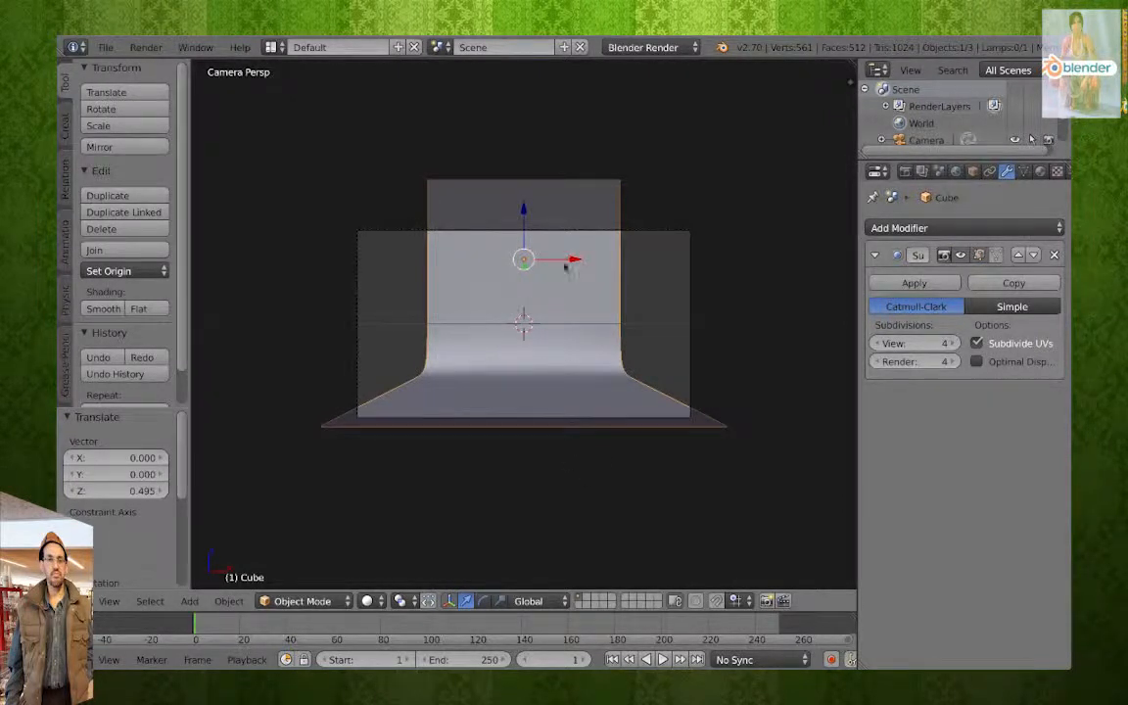
pyautogui.press('s')
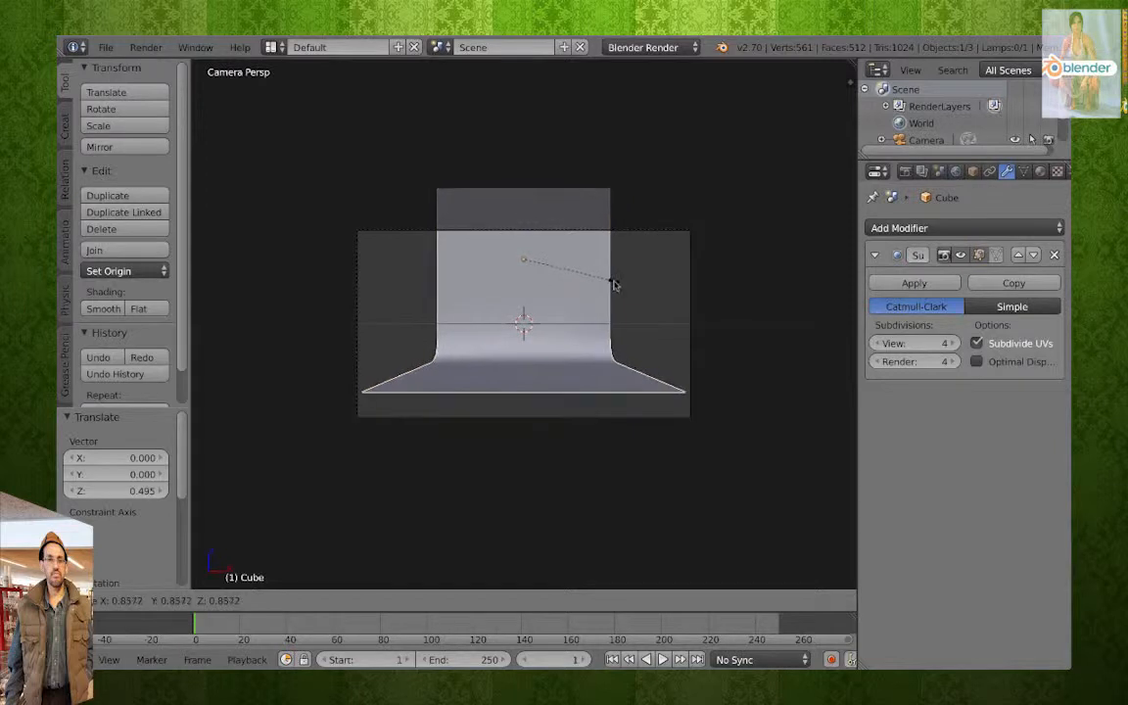
pyautogui.press('x')
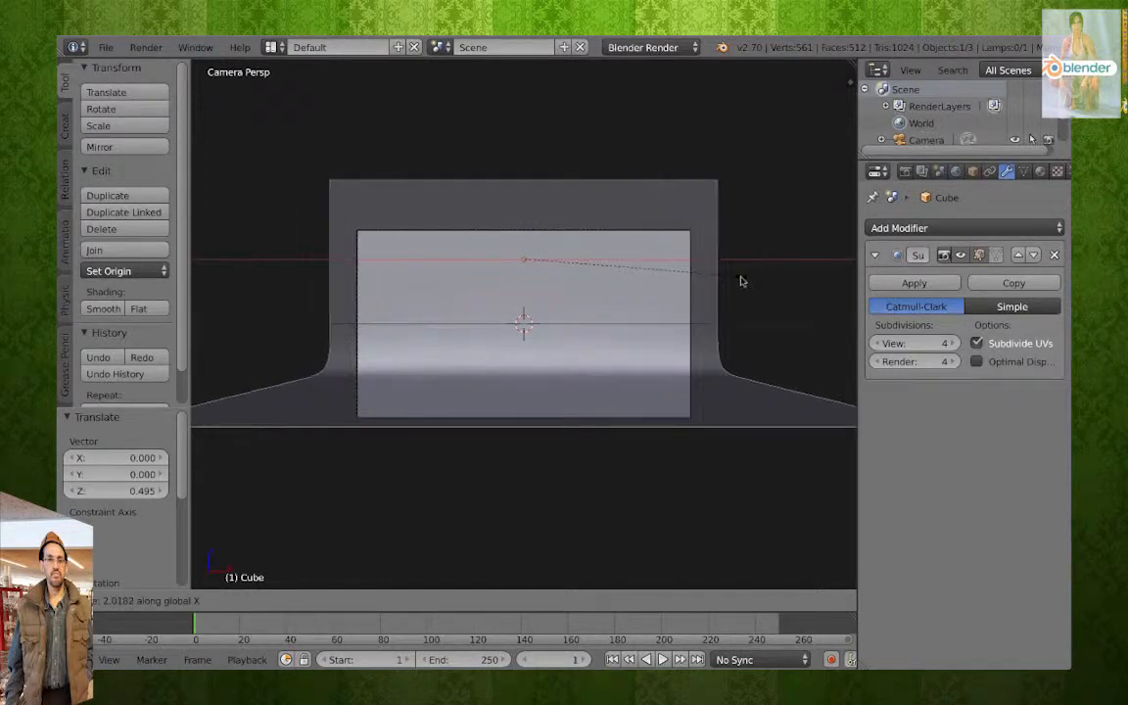
pyautogui.click(747, 280)
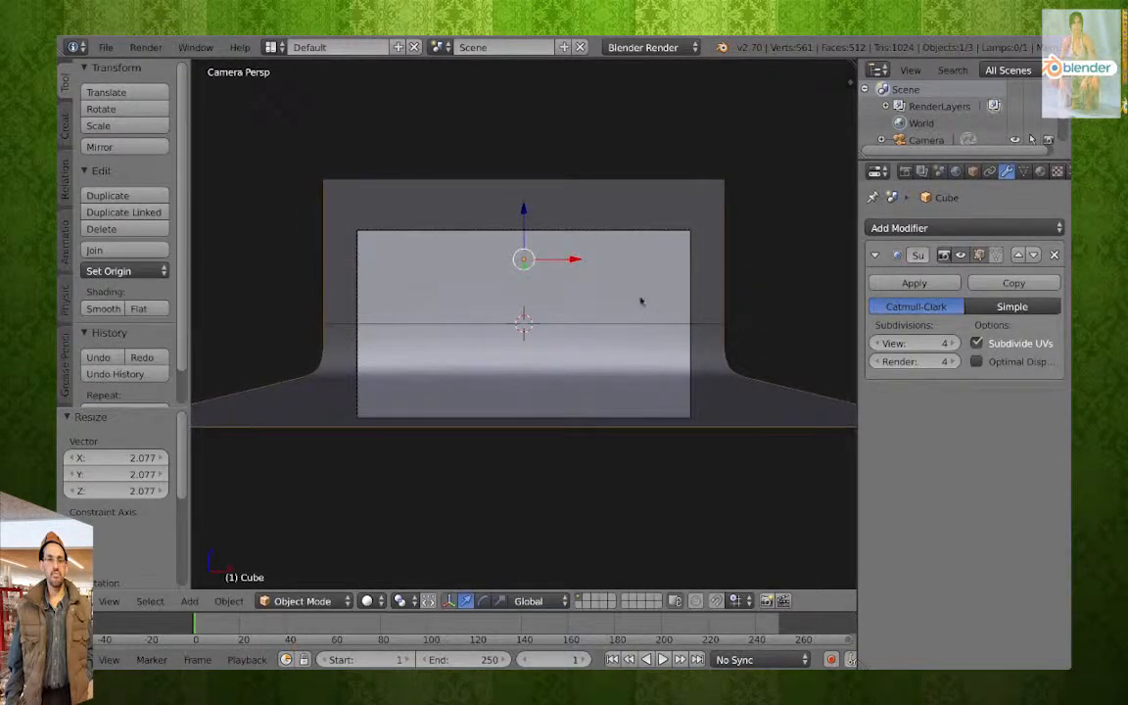
# In rendered shading, set the cyclorama material's specular intensity to 0.000 and its diffuse intensity to 0.878.
pyautogui.hotkey('shift', 'z')
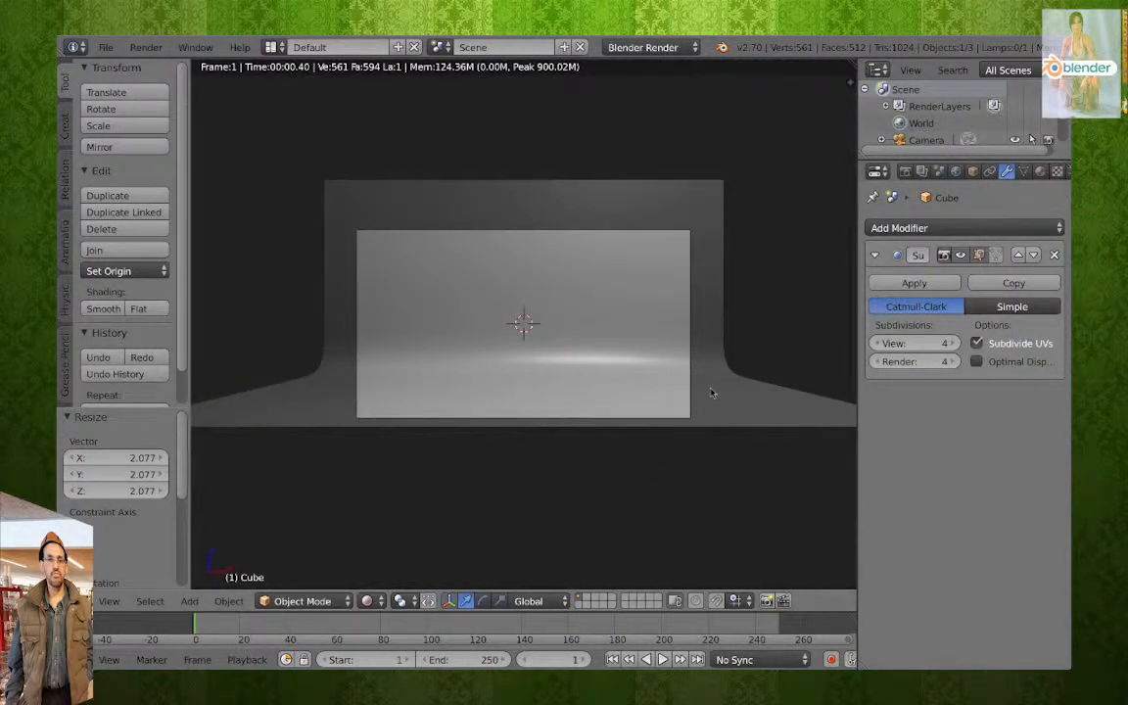
pyautogui.click(1040, 171)
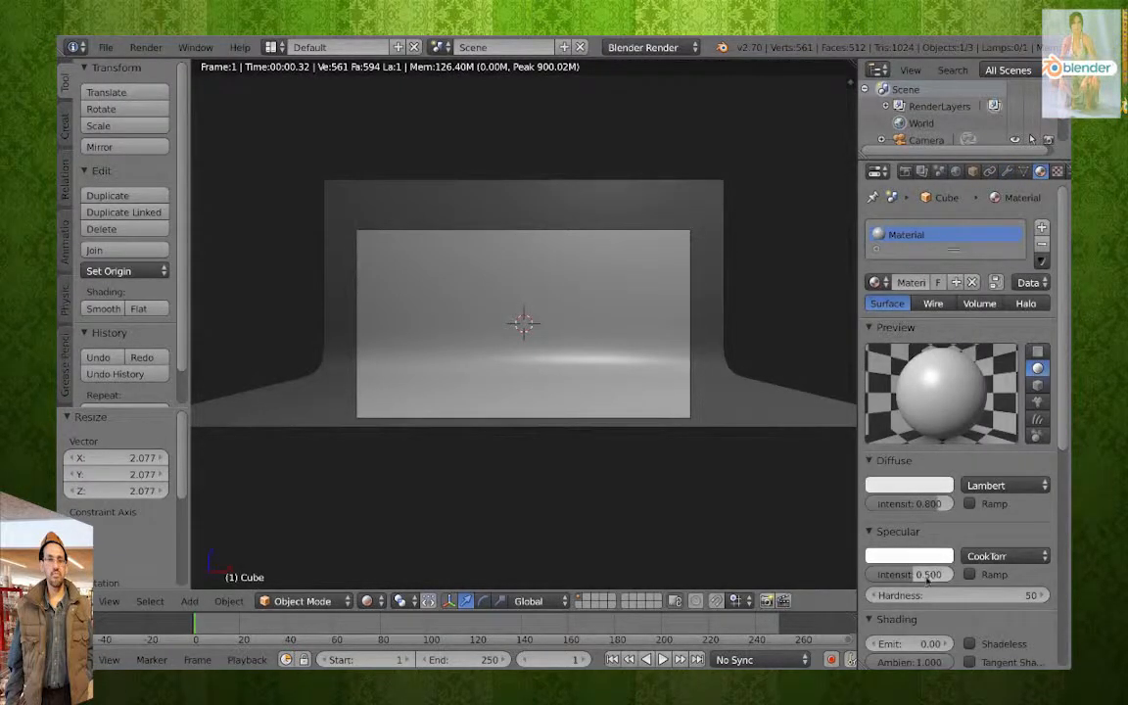
pyautogui.moveTo(914, 576); pyautogui.dragTo(803, 518)
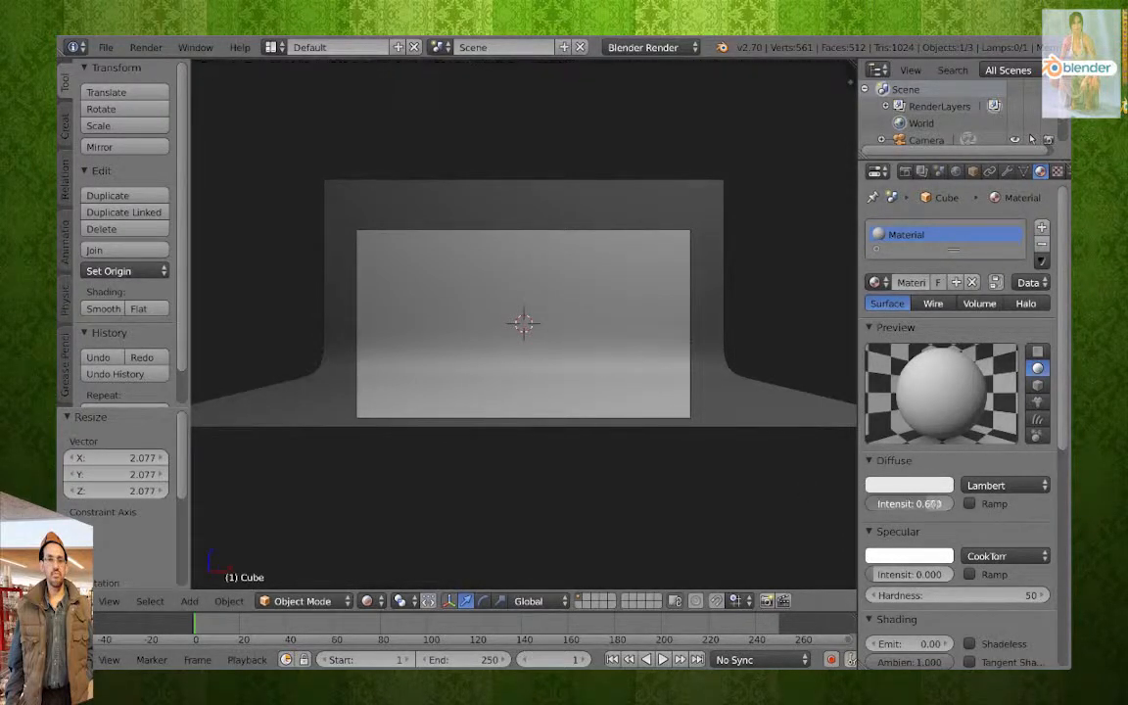
pyautogui.moveTo(909, 504); pyautogui.dragTo(947, 503)
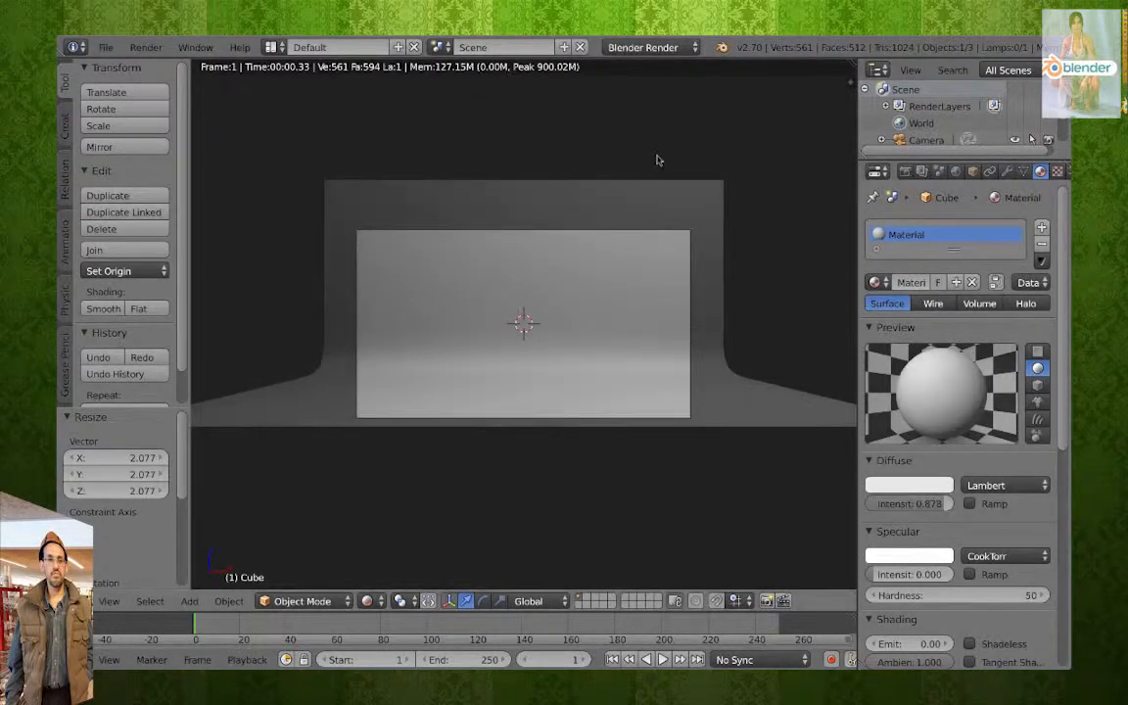
# In wireframe shading, select the lamp above the cyclorama and move it about -1.324 along the Y axis.
pyautogui.hotkey('shift', 'z')
pyautogui.moveTo(660, 158); pyautogui.dragTo(614, 189, button='middle')
pyautogui.scroll(-6, 614, 189)
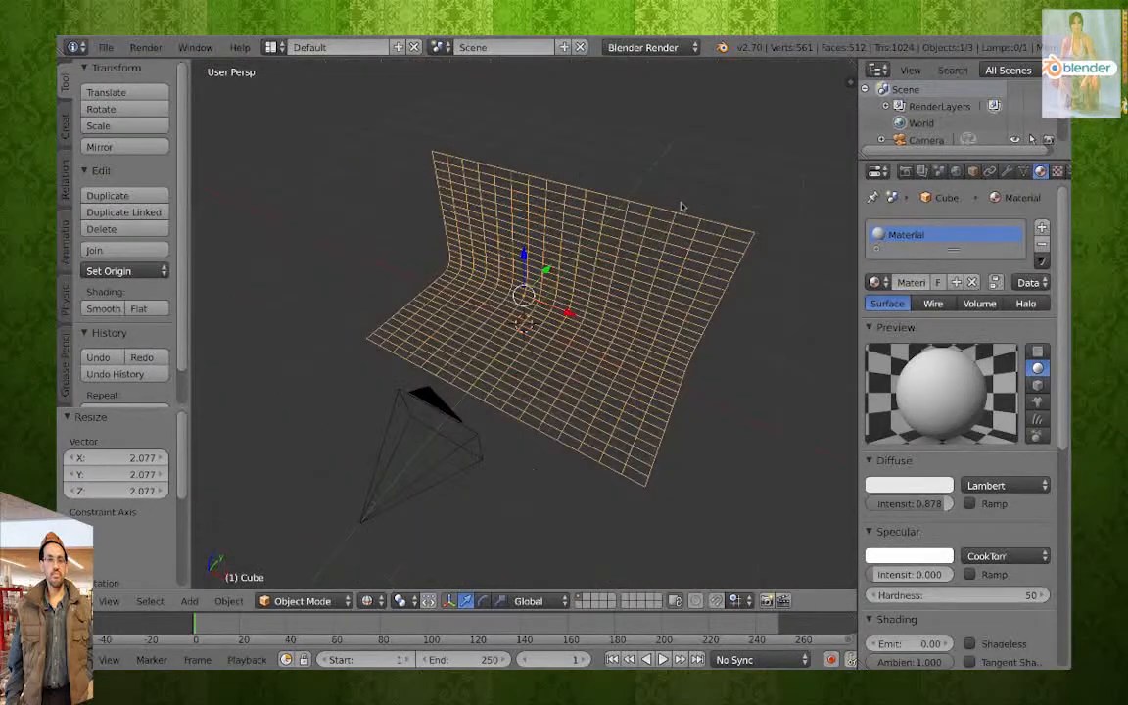
pyautogui.rightClick(556, 264)
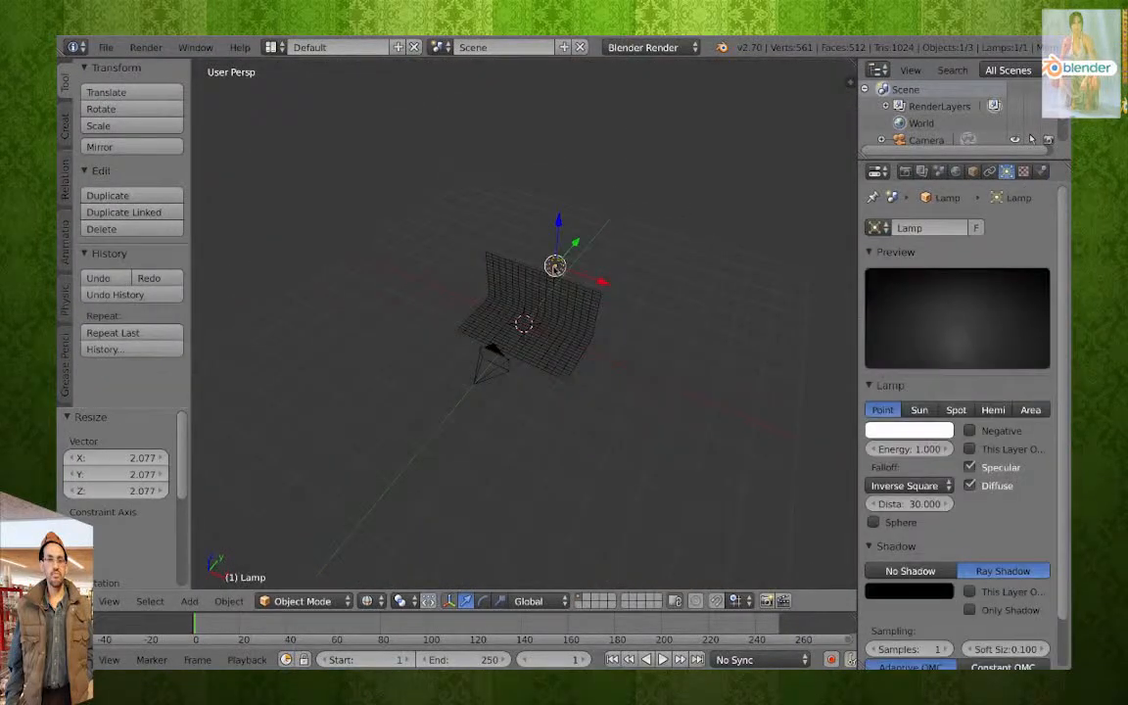
pyautogui.moveTo(574, 248); pyautogui.dragTo(544, 281)
# Bring the lamp down to the cyclorama by about 2.756 in Y and -3.450 in Z, and shift it about -1.310 along X.
pyautogui.moveTo(508, 348); pyautogui.dragTo(607, 284, button='middle')
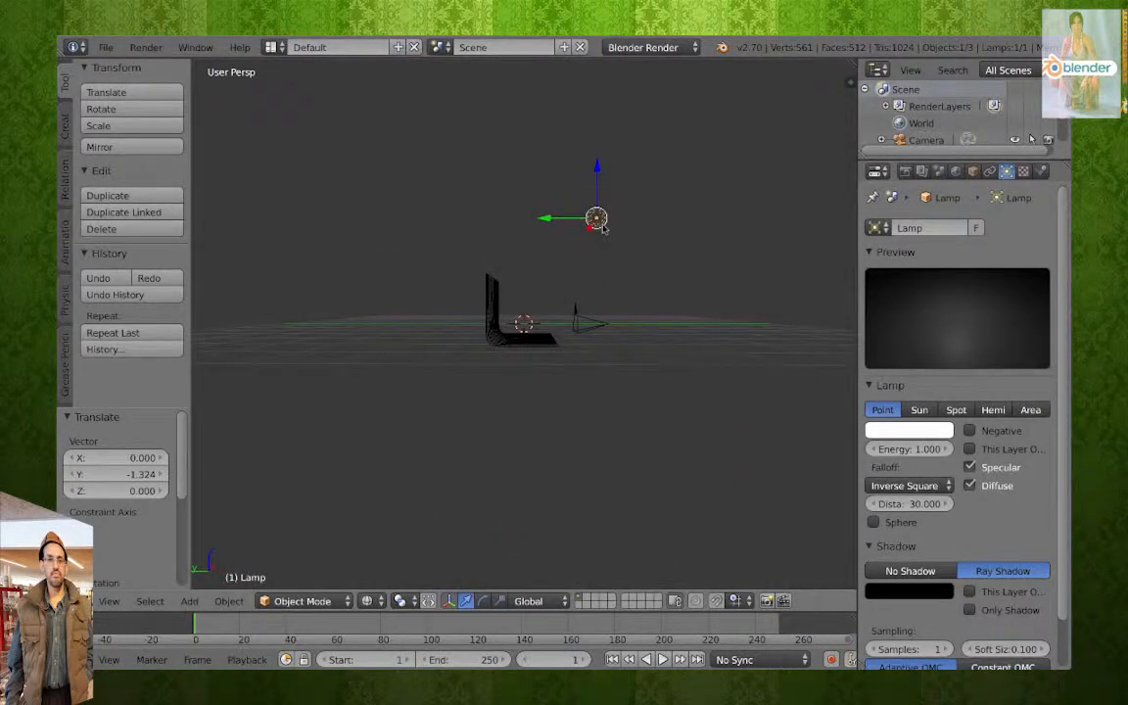
pyautogui.moveTo(602, 225); pyautogui.dragTo(528, 322)
pyautogui.moveTo(539, 324); pyautogui.dragTo(423, 298, button='middle')
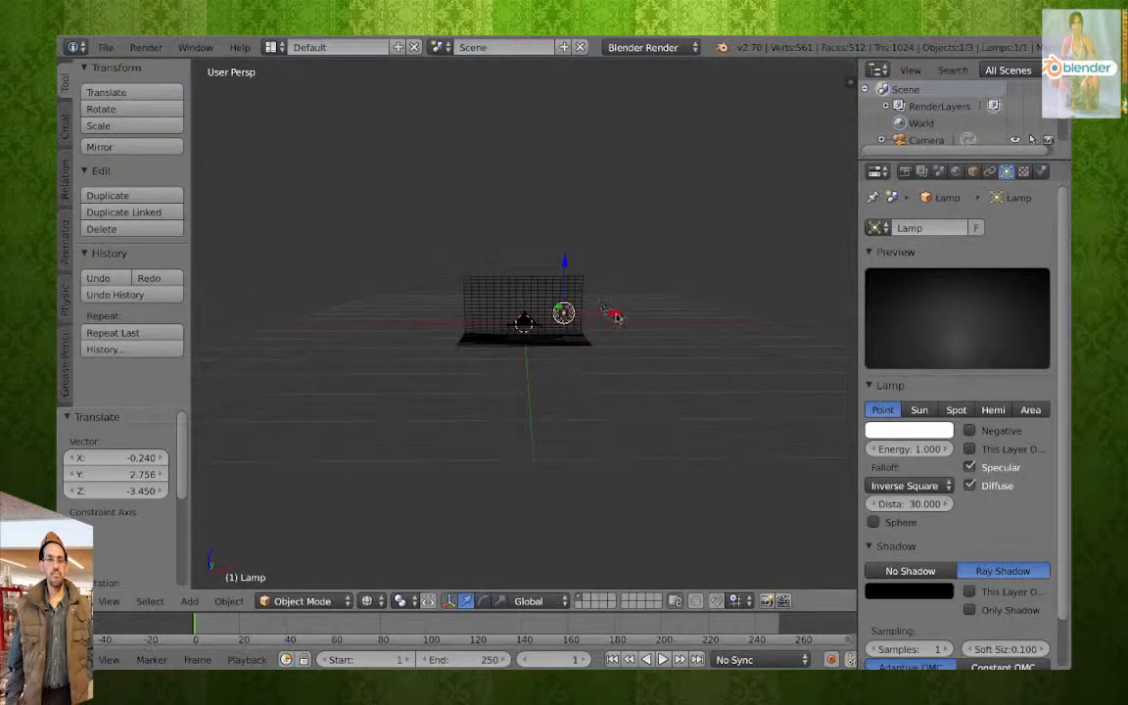
pyautogui.moveTo(615, 316); pyautogui.dragTo(577, 318)
pyautogui.moveTo(620, 341)
pyautogui.mouseDown(button='middle')
pyautogui.moveTo(604, 337)
pyautogui.moveTo(610, 329)
pyautogui.mouseUp(button='middle')
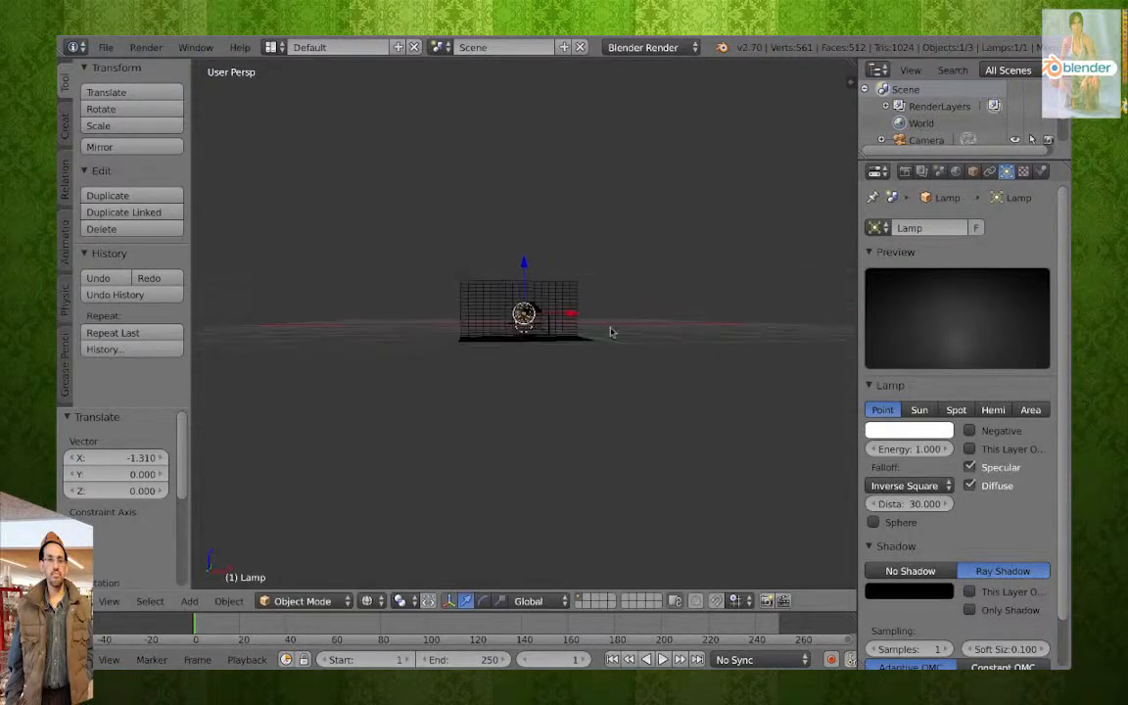
# In camera view, lower the lamp about -0.445 along Z and show the scene in rendered shading.
pyautogui.press('KP_0')
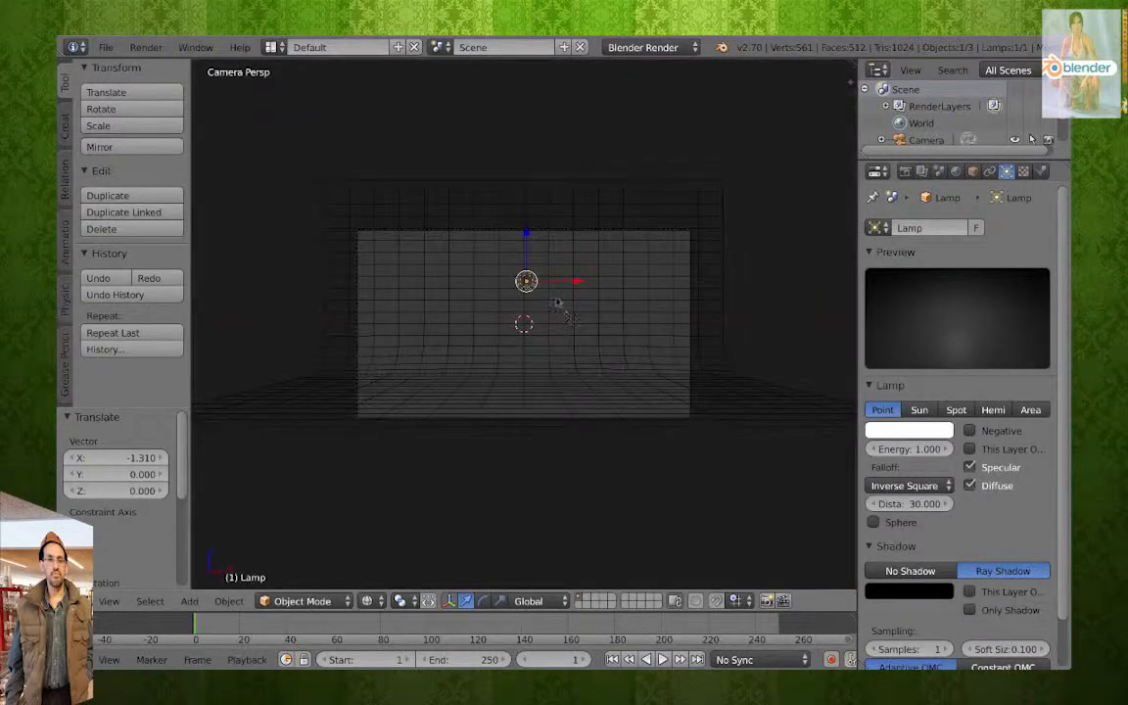
pyautogui.press('g')
pyautogui.click(533, 345)
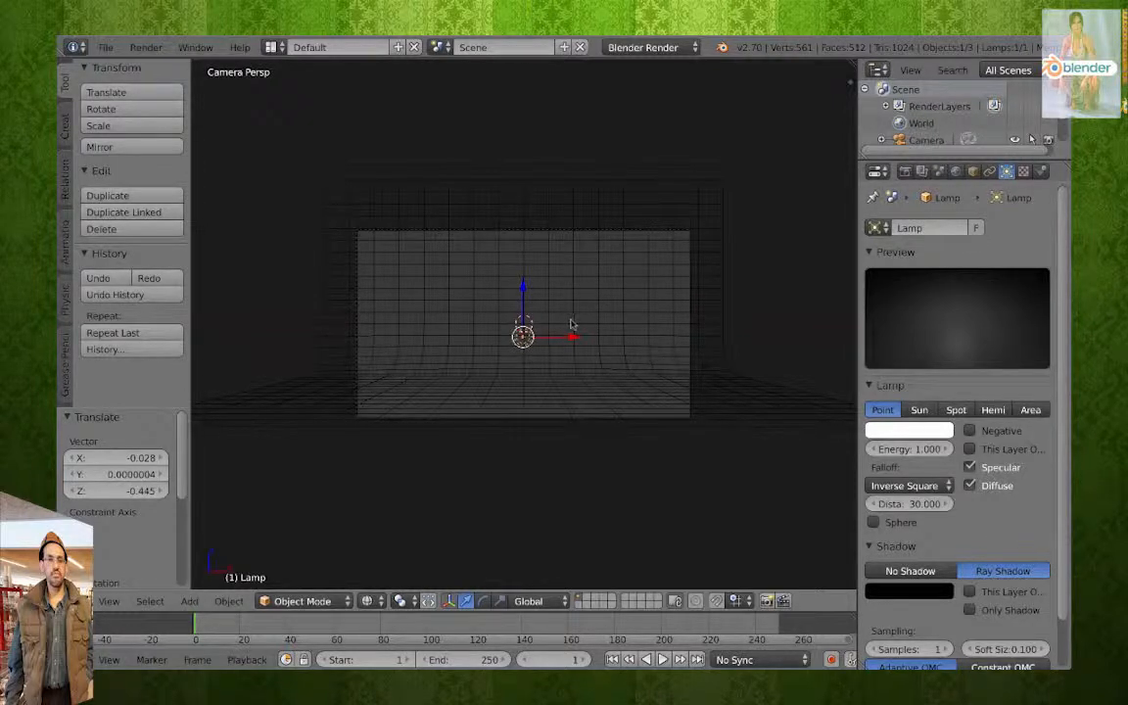
pyautogui.hotkey('shift', 'z')
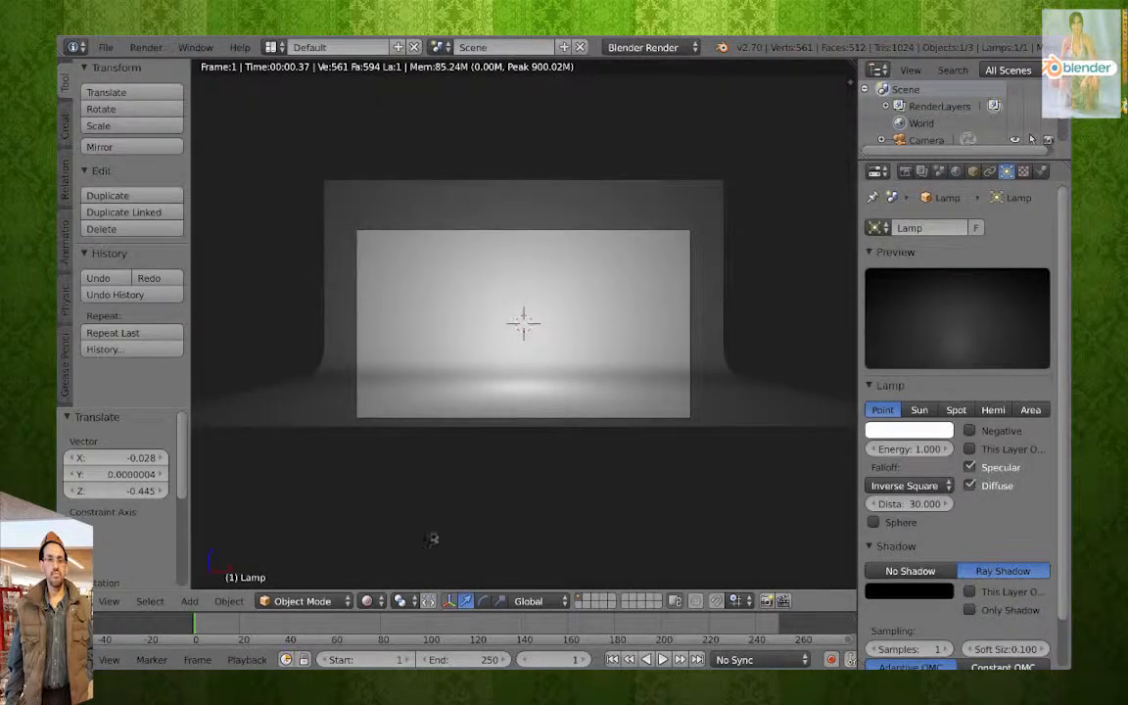
pyautogui.click(370, 600)
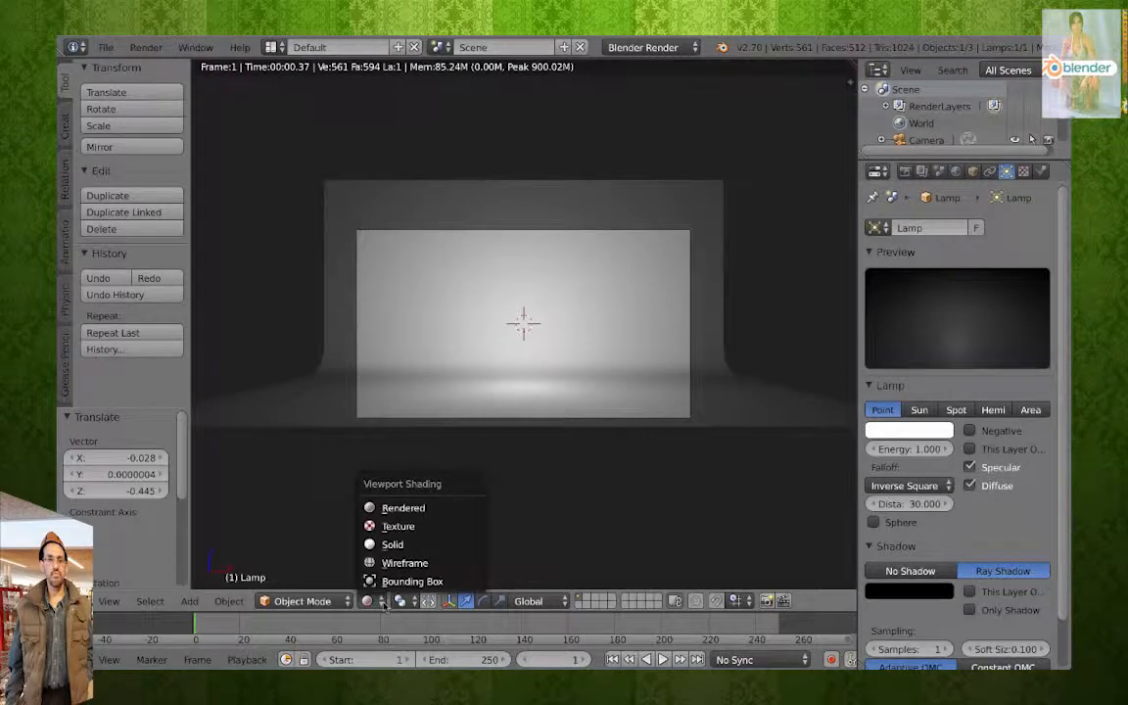
pyautogui.click(402, 513)
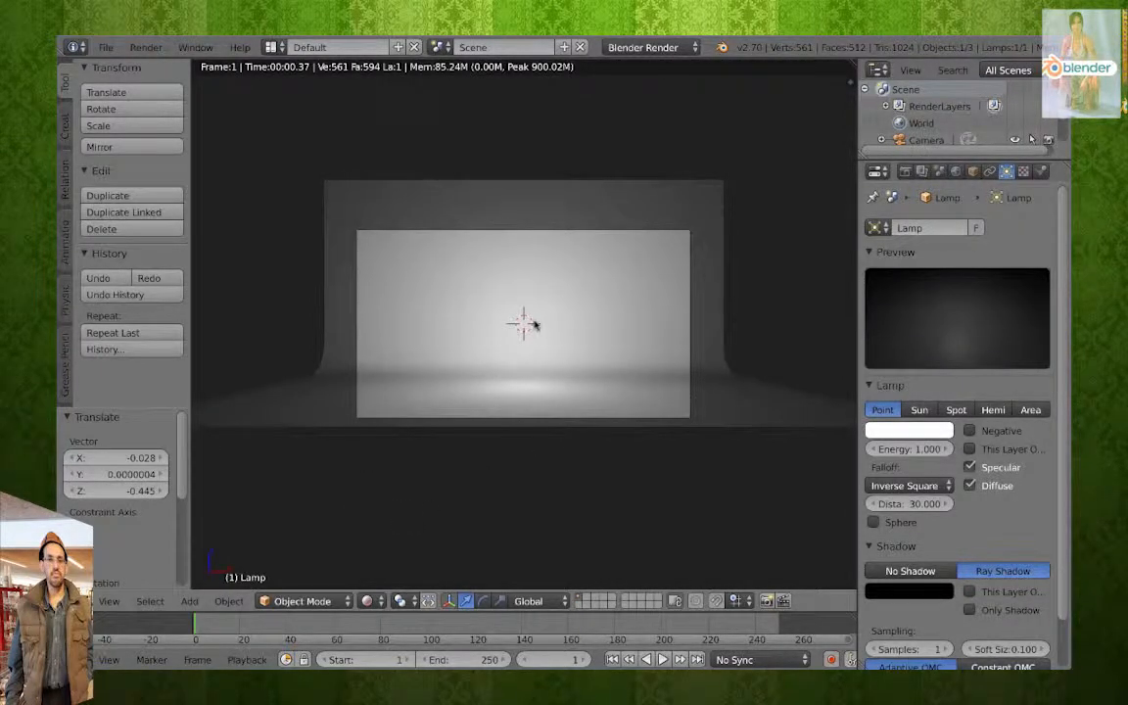
# In rendered shading, move the lamp about 0.412 in X and -0.254 in Z, and back about -0.834 in X and 0.163 in Z.
pyautogui.press('g')
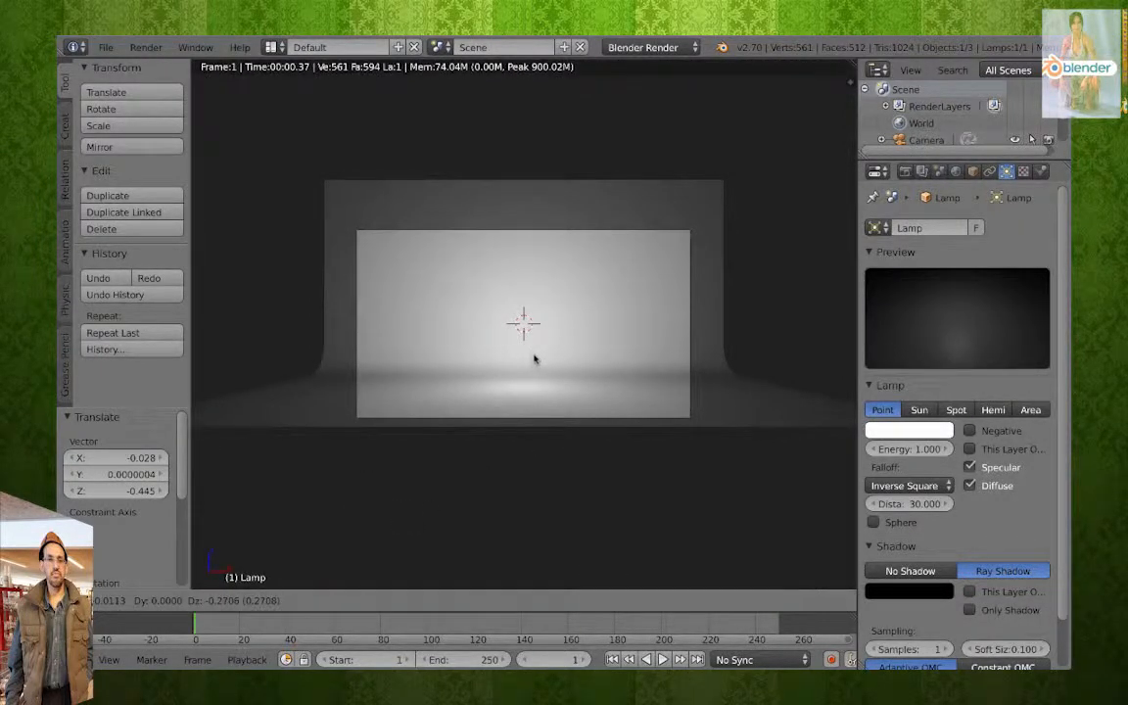
pyautogui.click(587, 357)
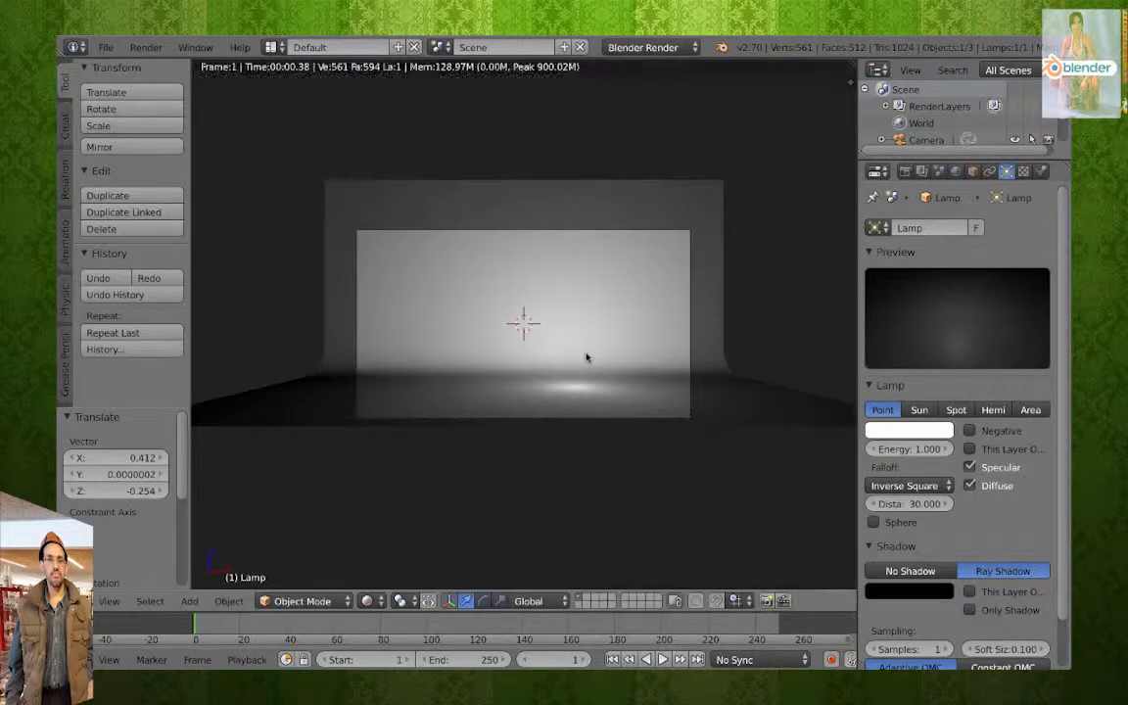
pyautogui.press('g')
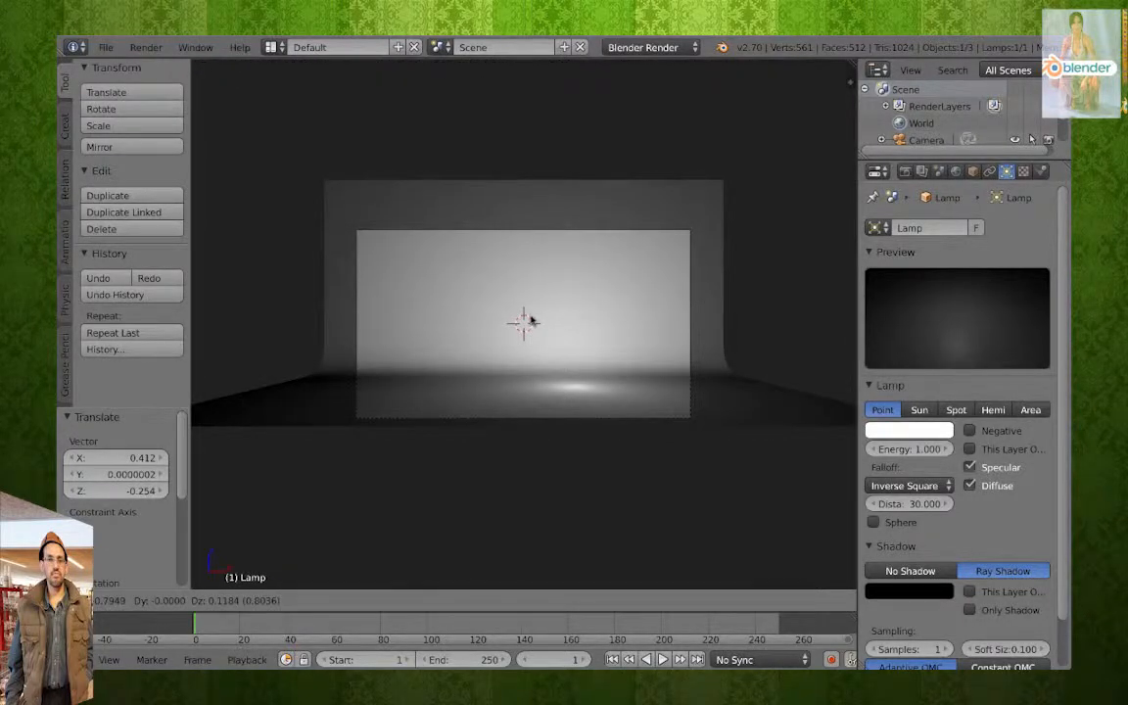
pyautogui.click(526, 319)
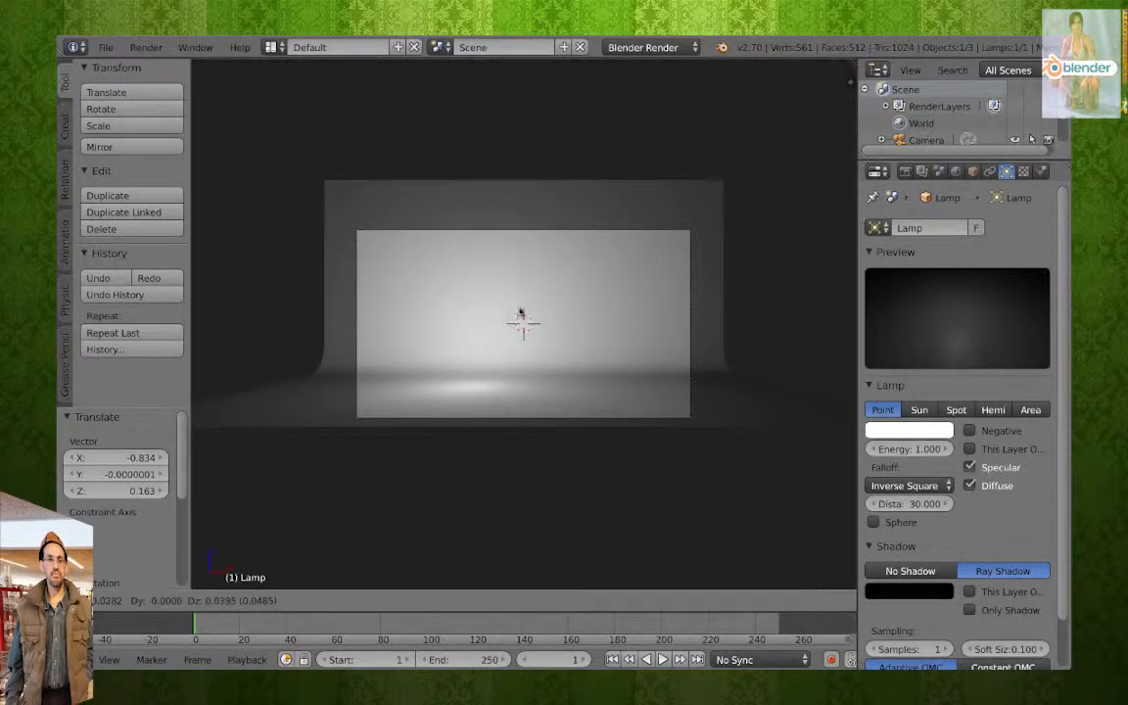
# Return to wireframe shading and recenter the lamp by moving it about 0.321 along X and 0.141 along Z.
pyautogui.press('z')
pyautogui.press('g')
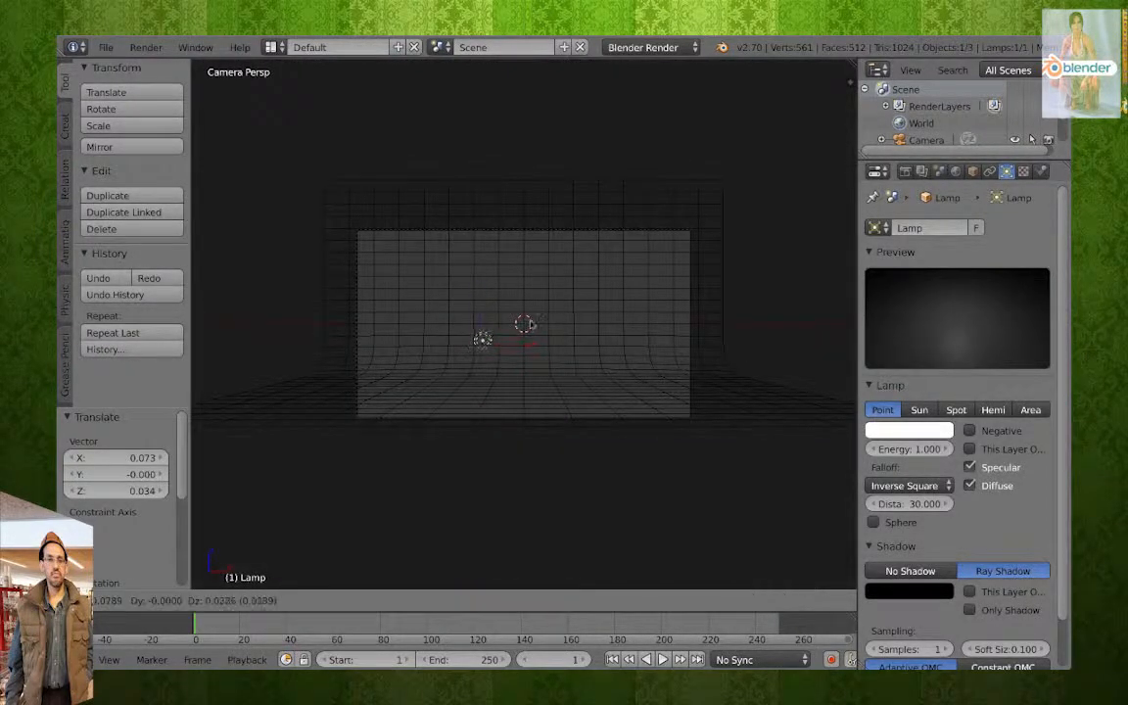
pyautogui.click(567, 310)
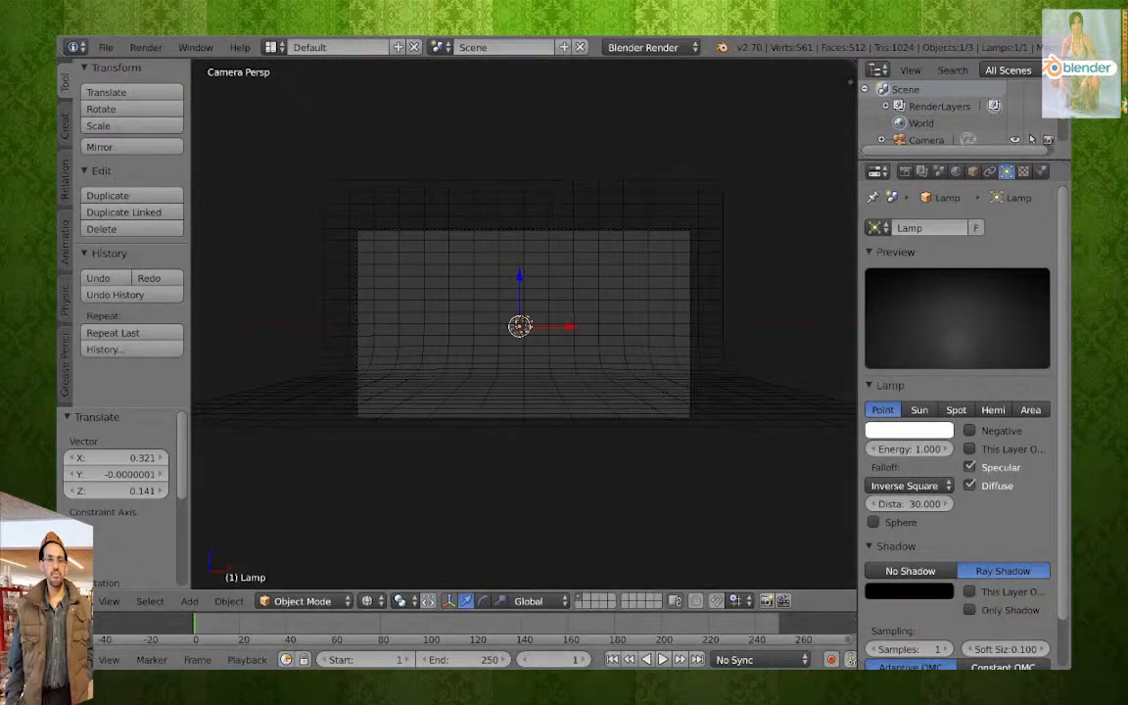
# Split the 3D view into two stacked camera views, one in rendered shading and the other in wireframe.
pyautogui.moveTo(65, 604); pyautogui.dragTo(235, 297)
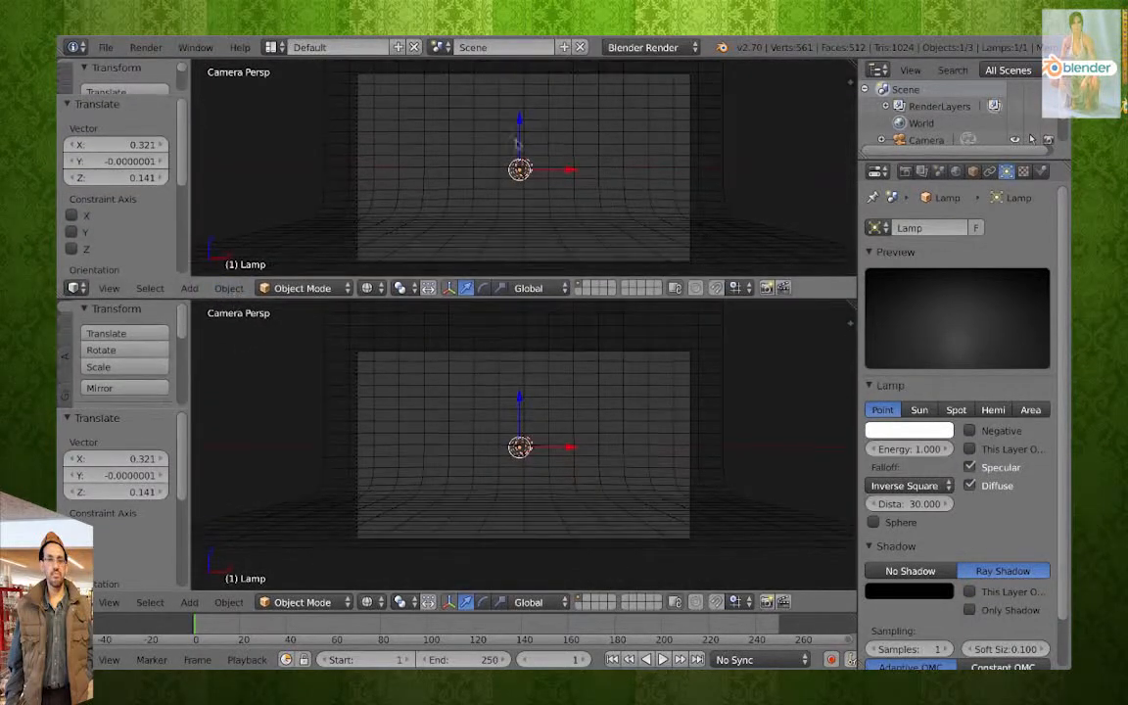
pyautogui.click(400, 288)
pyautogui.click(404, 194)
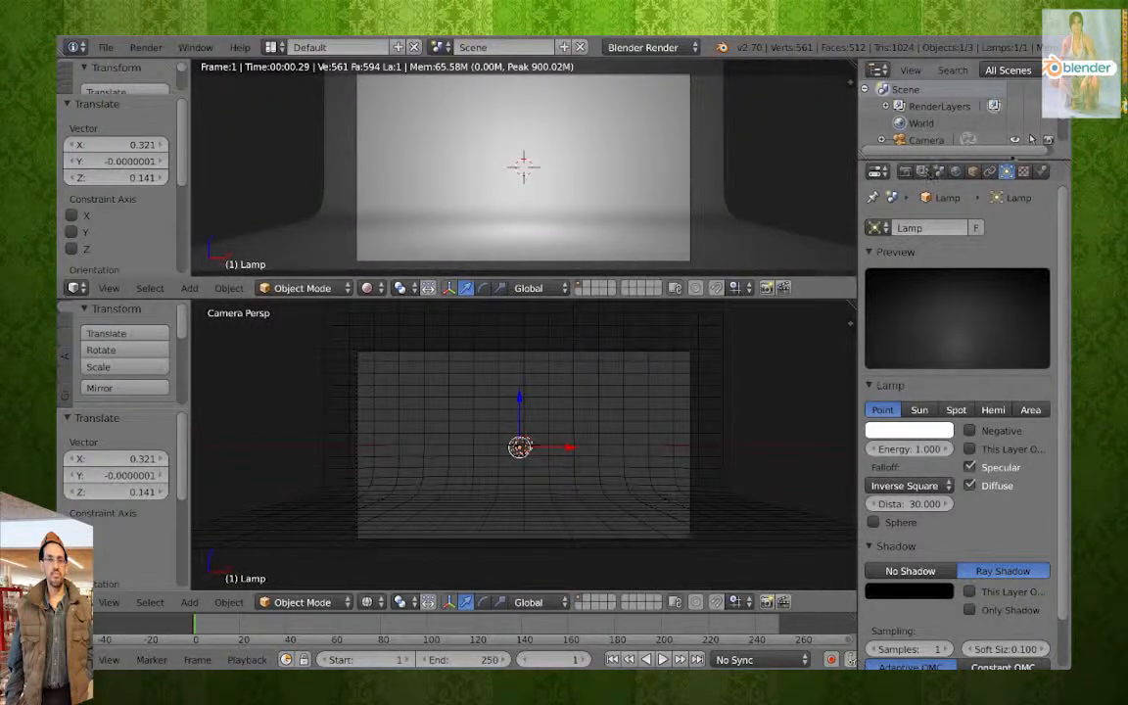
# Select the camera and set its passepartout alpha to 1.000 to black out everything outside the frame.
pyautogui.rightClick(686, 153)
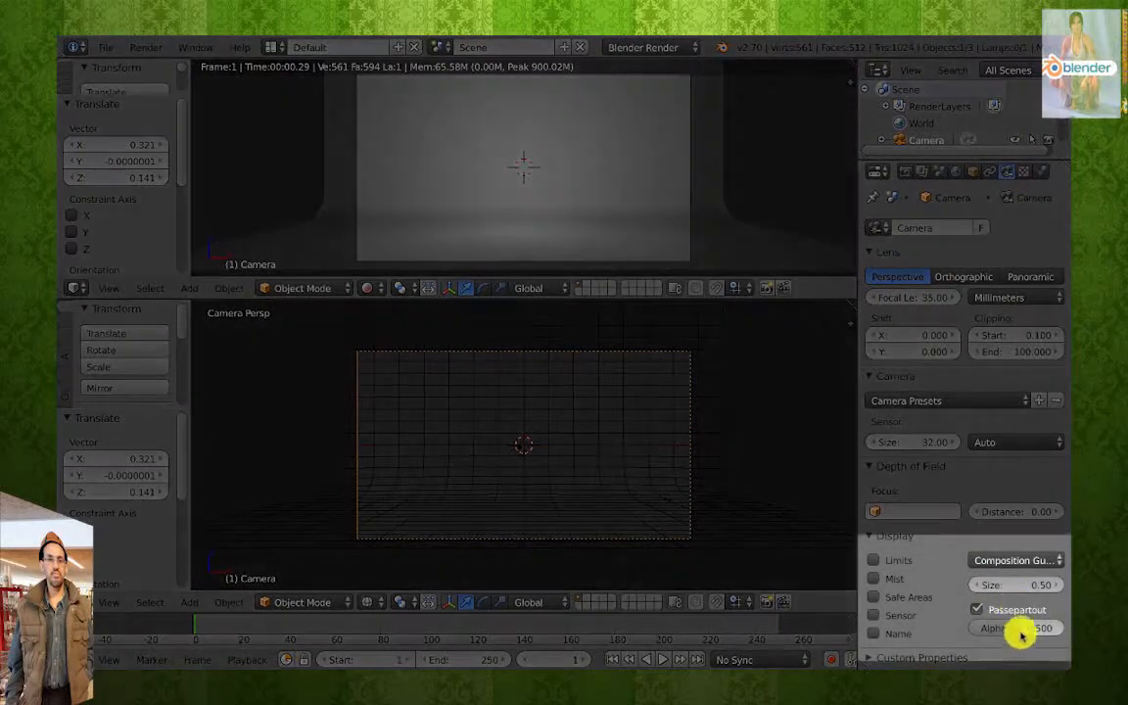
pyautogui.moveTo(1020, 628); pyautogui.dragTo(1067, 627)
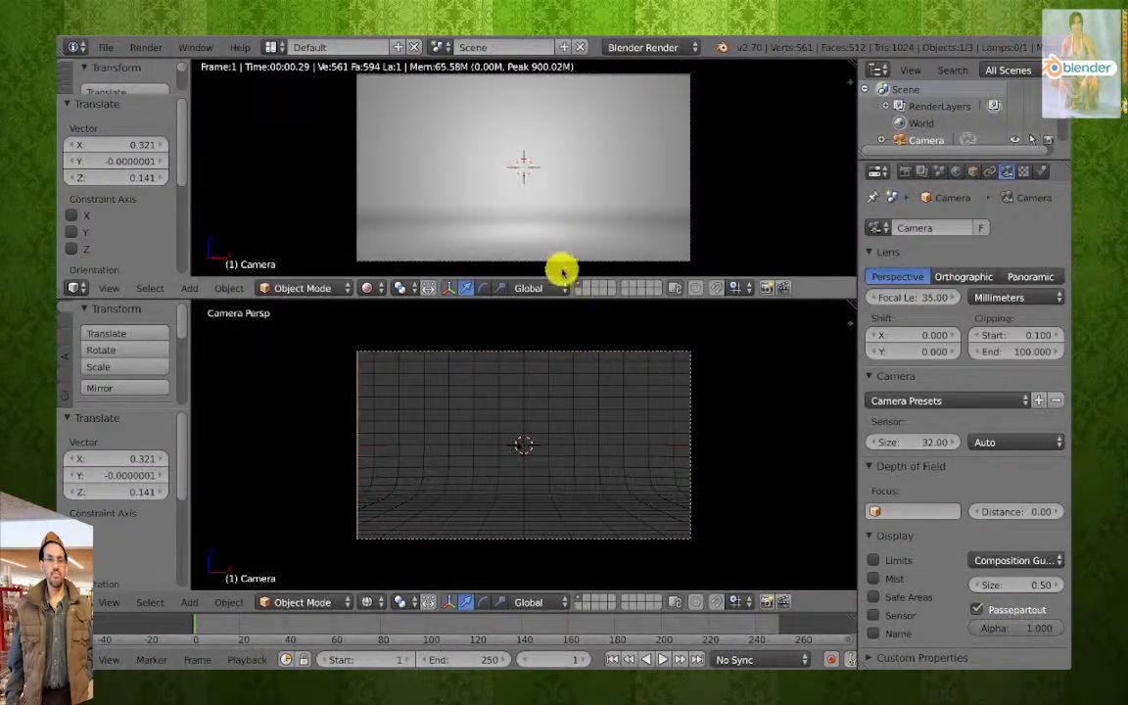
# Select the lamp and adjust its height in the wireframe view by about 0.152, -0.259 and -0.062 along Z.
pyautogui.rightClick(520, 446)
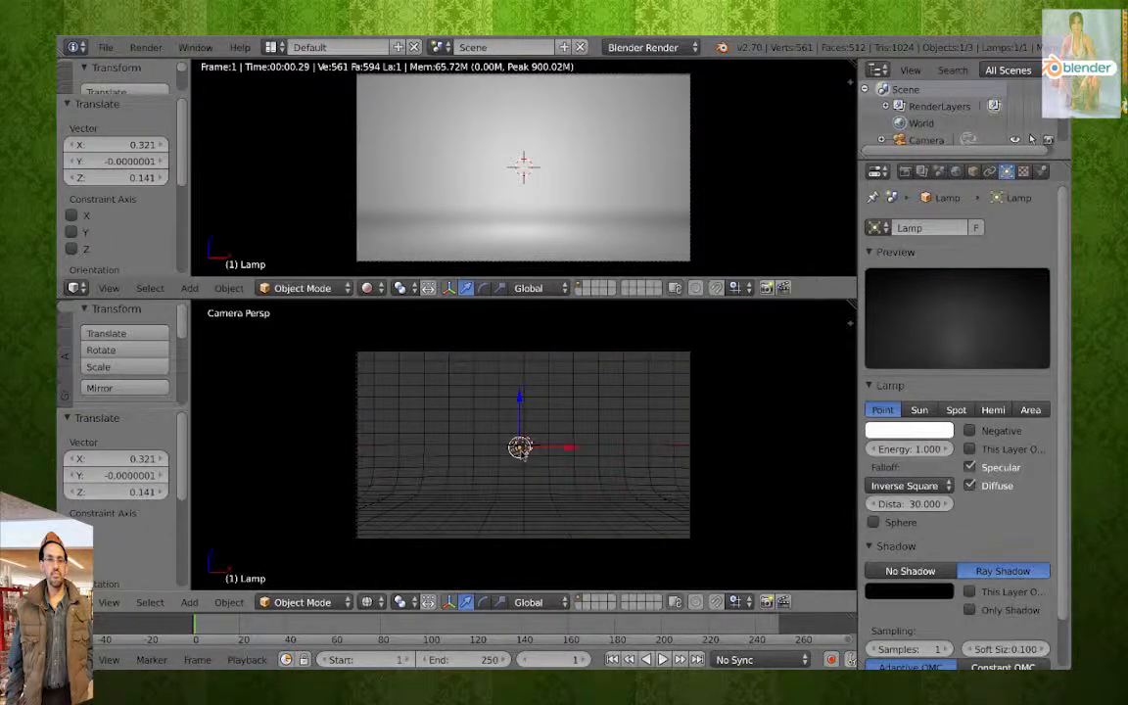
pyautogui.press('g')
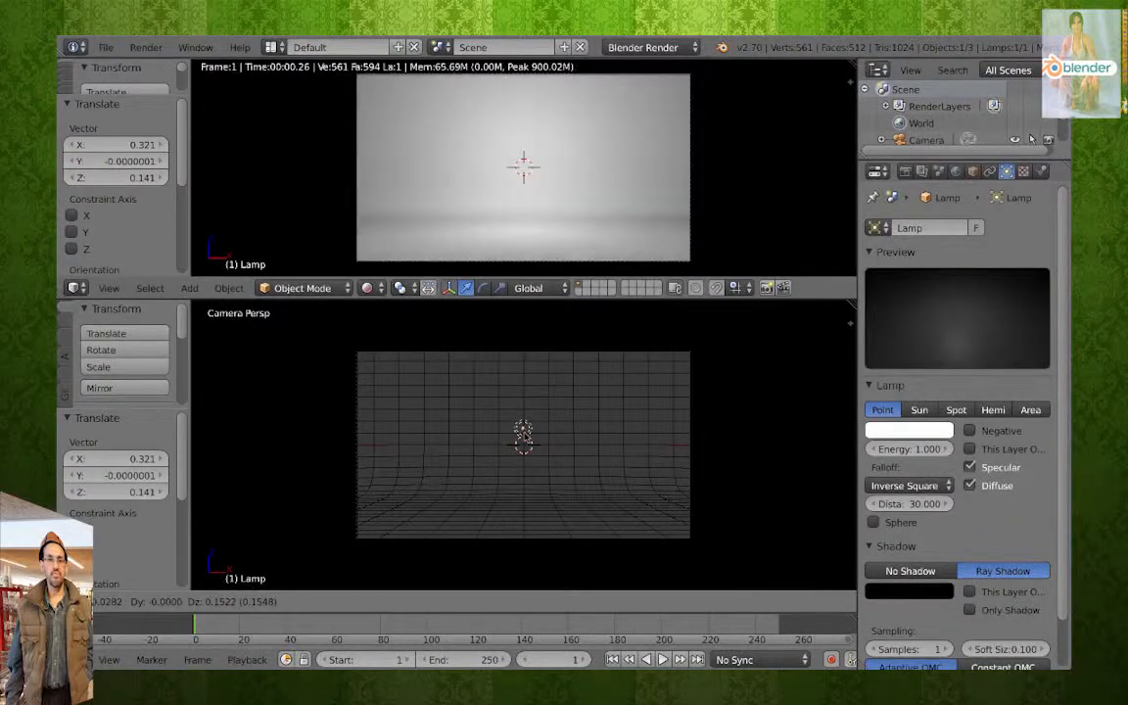
pyautogui.click(537, 446)
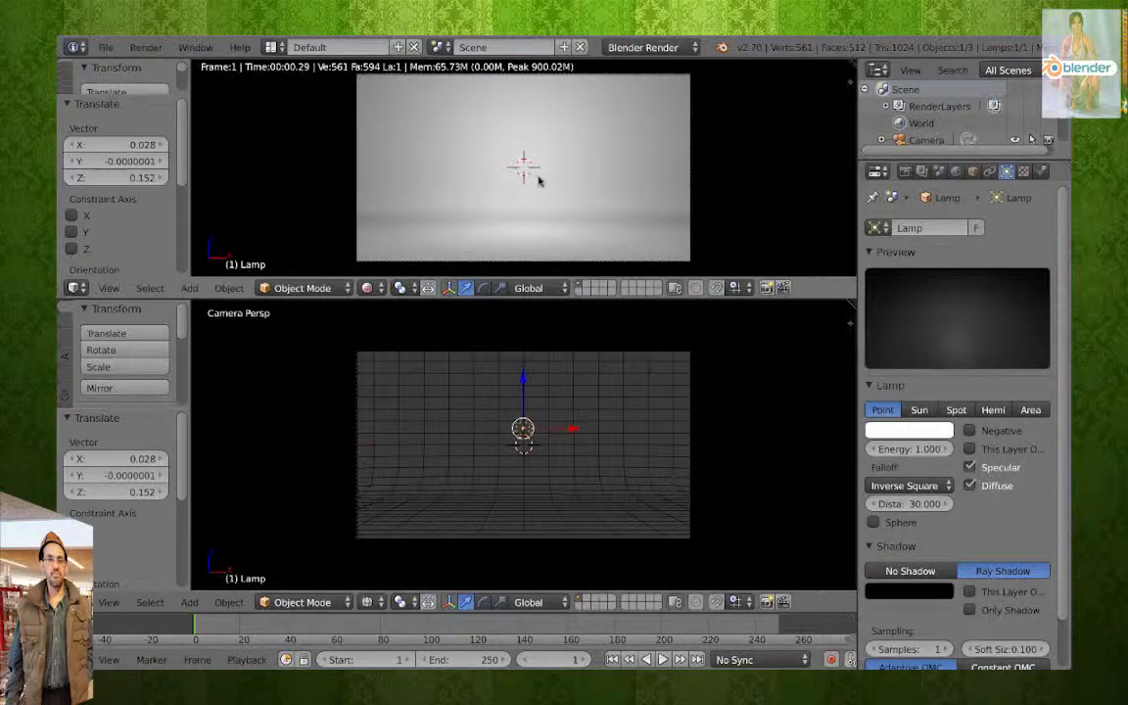
pyautogui.moveTo(526, 436); pyautogui.dragTo(527, 474)
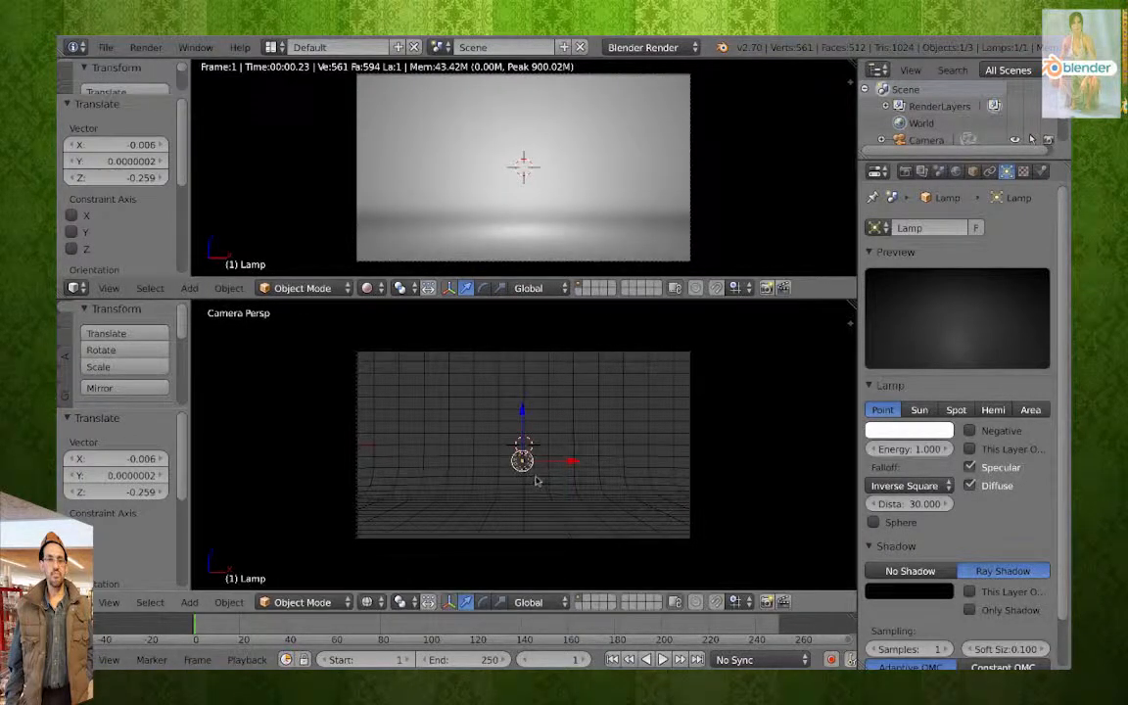
pyautogui.press('g')
pyautogui.click(536, 483)
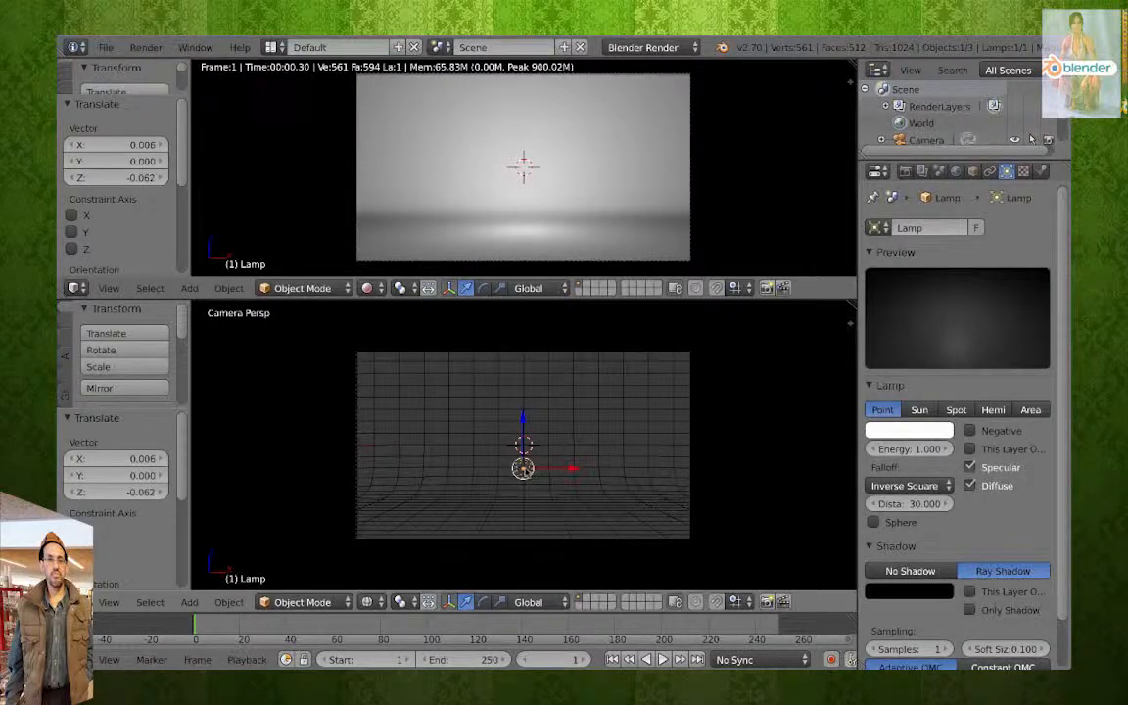
# Duplicate the lamp to about -1.206 in X and 0.693 in Z, and give the copy a light yellow color.
pyautogui.hotkey('shift', 'd')
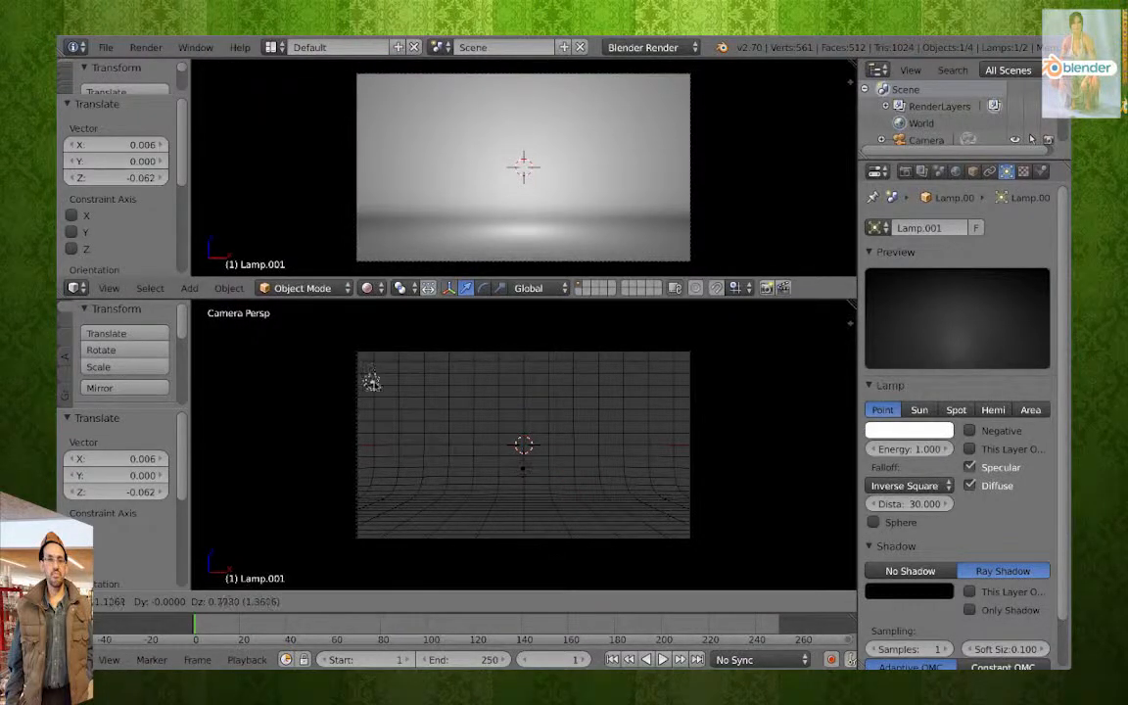
pyautogui.click(372, 382)
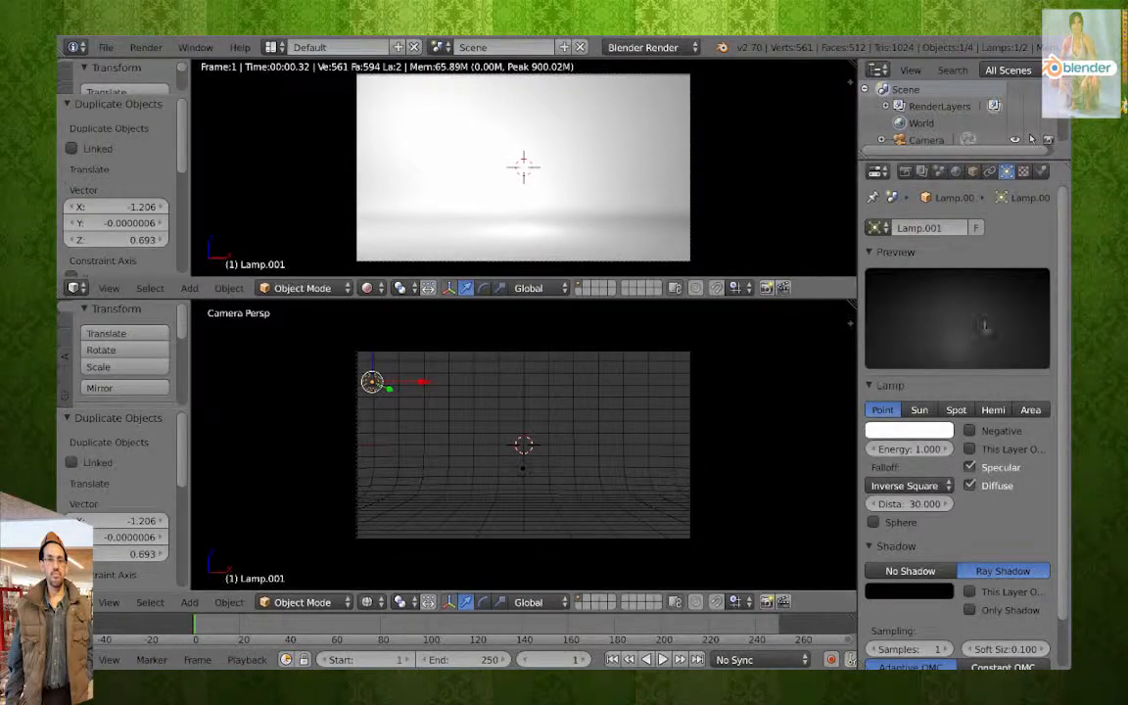
pyautogui.click(923, 427)
pyautogui.moveTo(866, 277)
pyautogui.mouseDown()
pyautogui.moveTo(851, 253)
pyautogui.moveTo(886, 235)
pyautogui.moveTo(836, 289)
pyautogui.mouseUp()
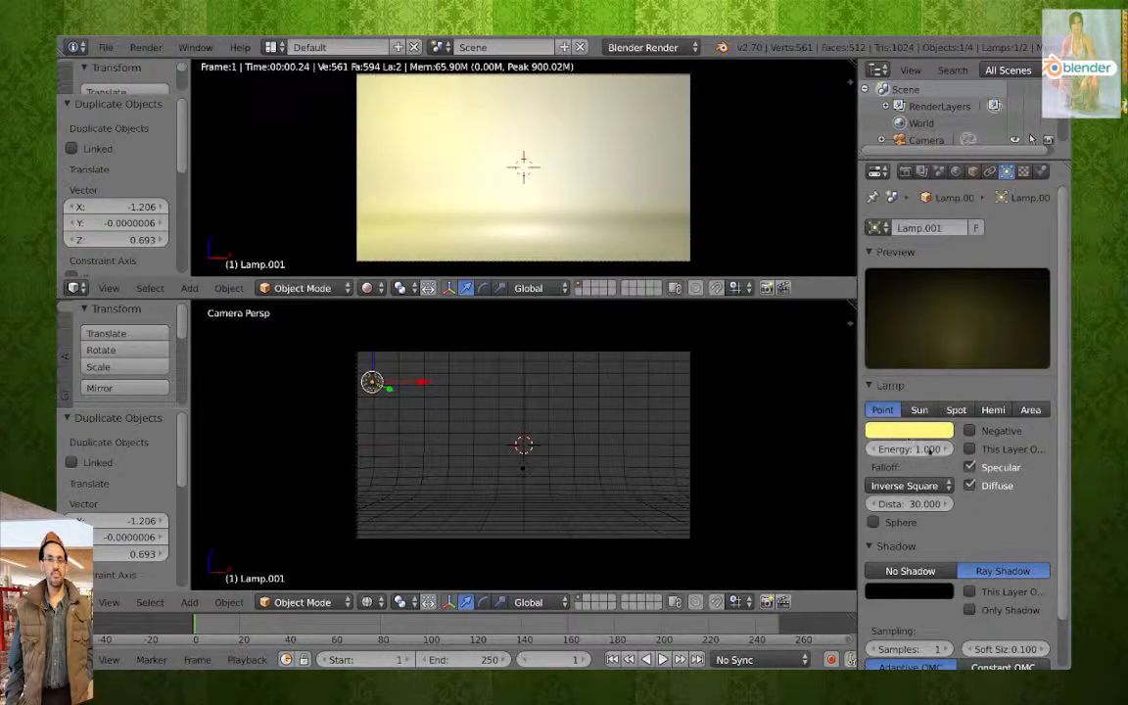
# Set the yellow lamp's falloff distance to 3.000 and its energy to 0.560.
pyautogui.click(909, 503)
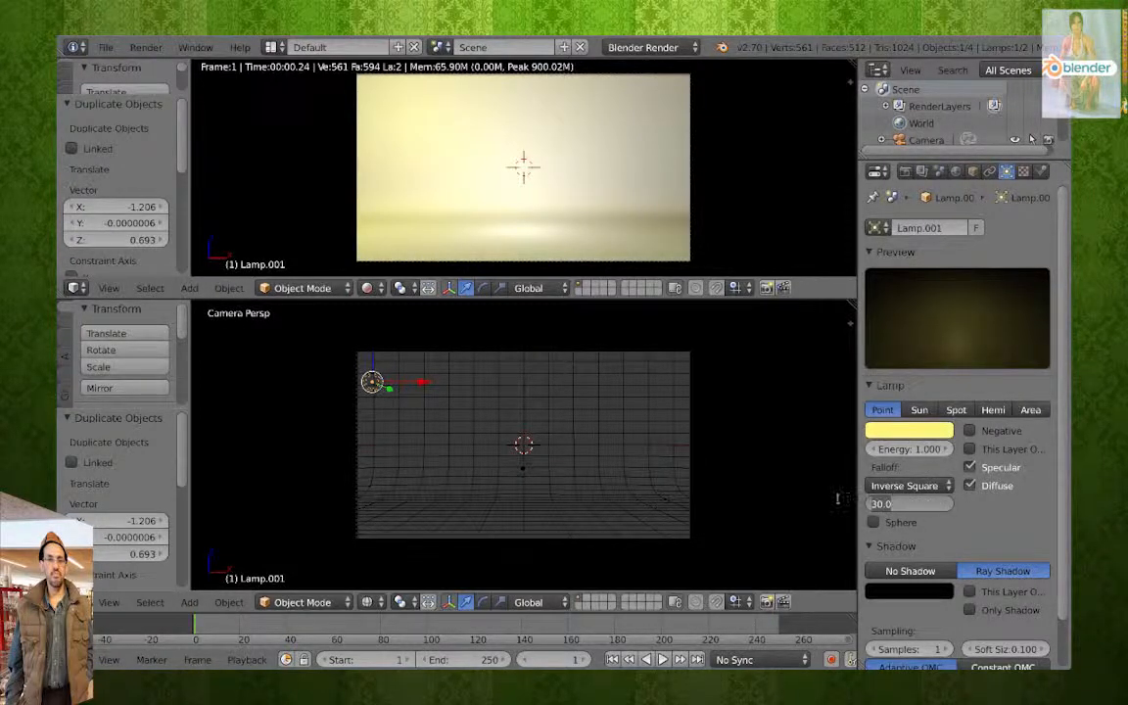
pyautogui.write('3')
pyautogui.press('Return')
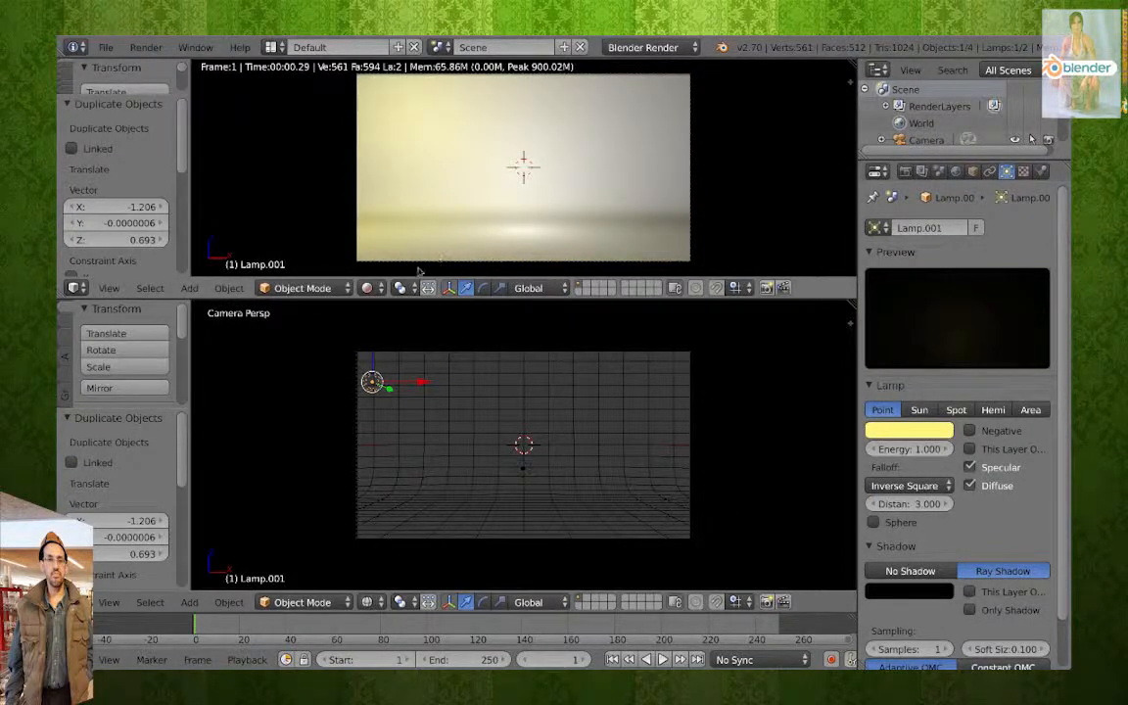
pyautogui.moveTo(920, 449); pyautogui.dragTo(898, 448)
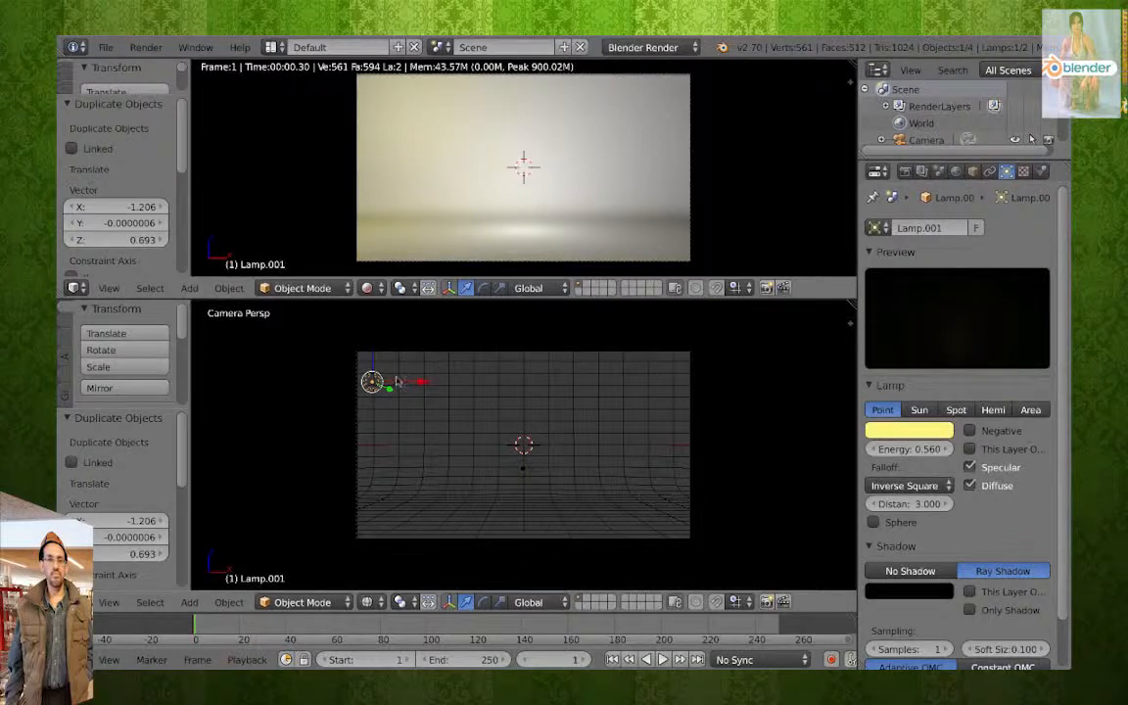
# Duplicate the yellow lamp to the opposite side, about 2.362 in X and -0.107 in Z, and color the copy light blue.
pyautogui.hotkey('shift', 'd')
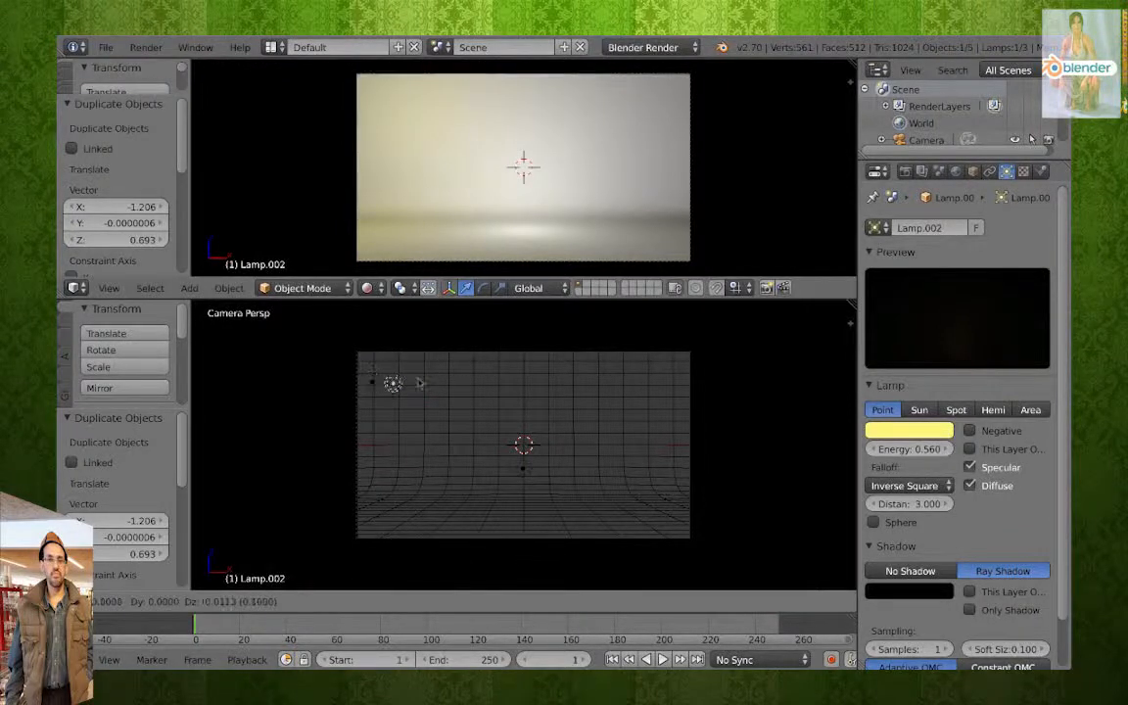
pyautogui.click(692, 399)
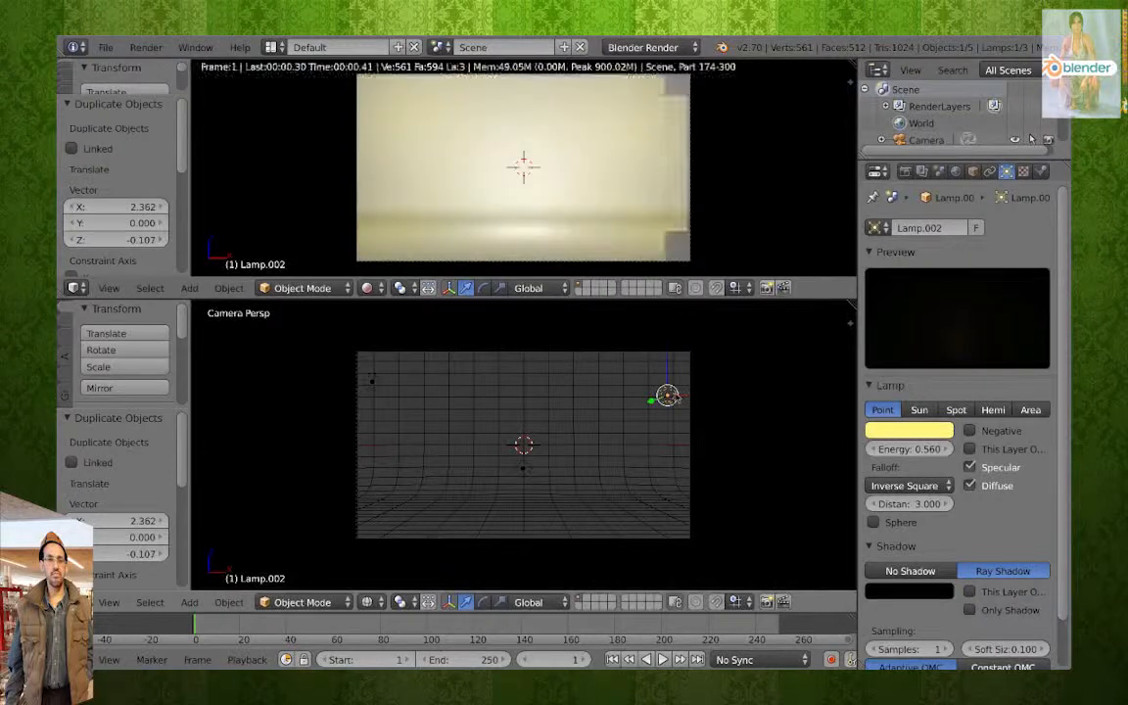
pyautogui.click(920, 434)
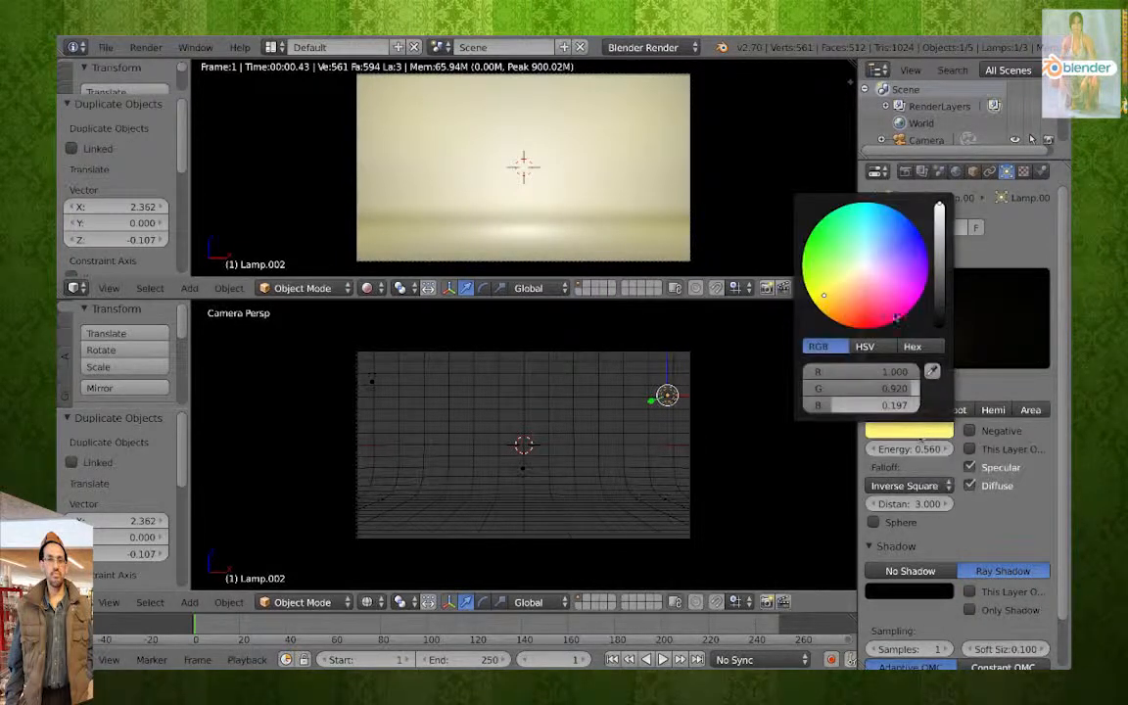
pyautogui.click(906, 237)
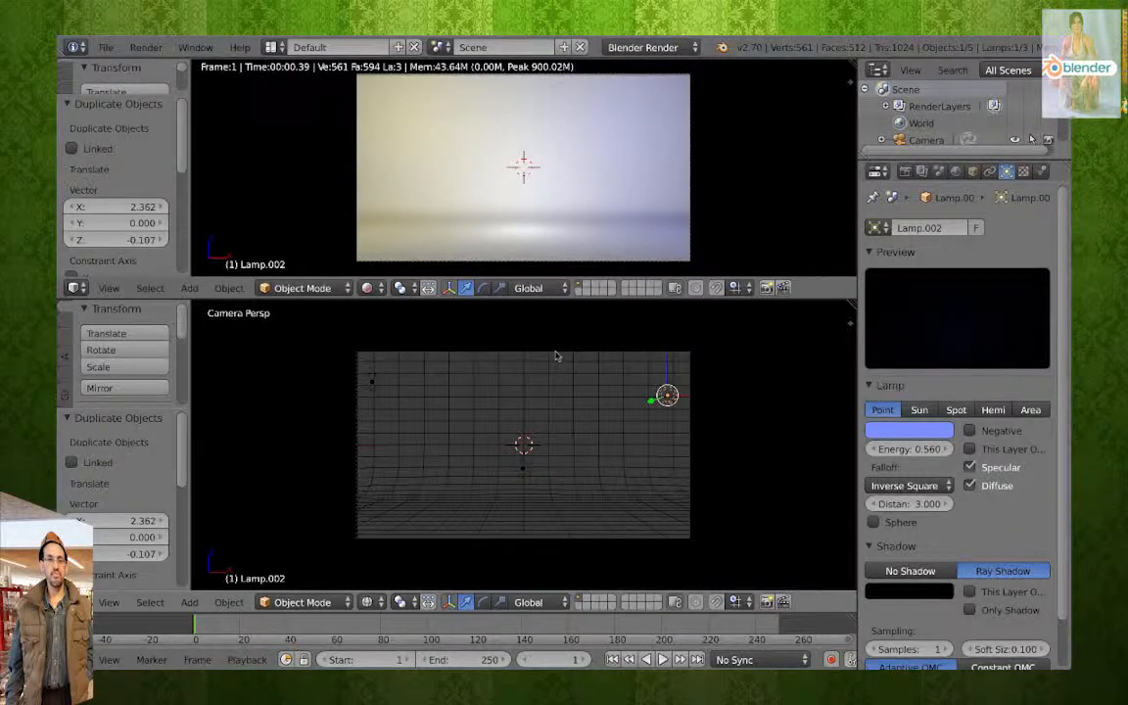
# Undo the last lamp change, select the cyclorama mesh and set its material's texture type to Voronoi.
pyautogui.hotkey('ctrl', 'z')
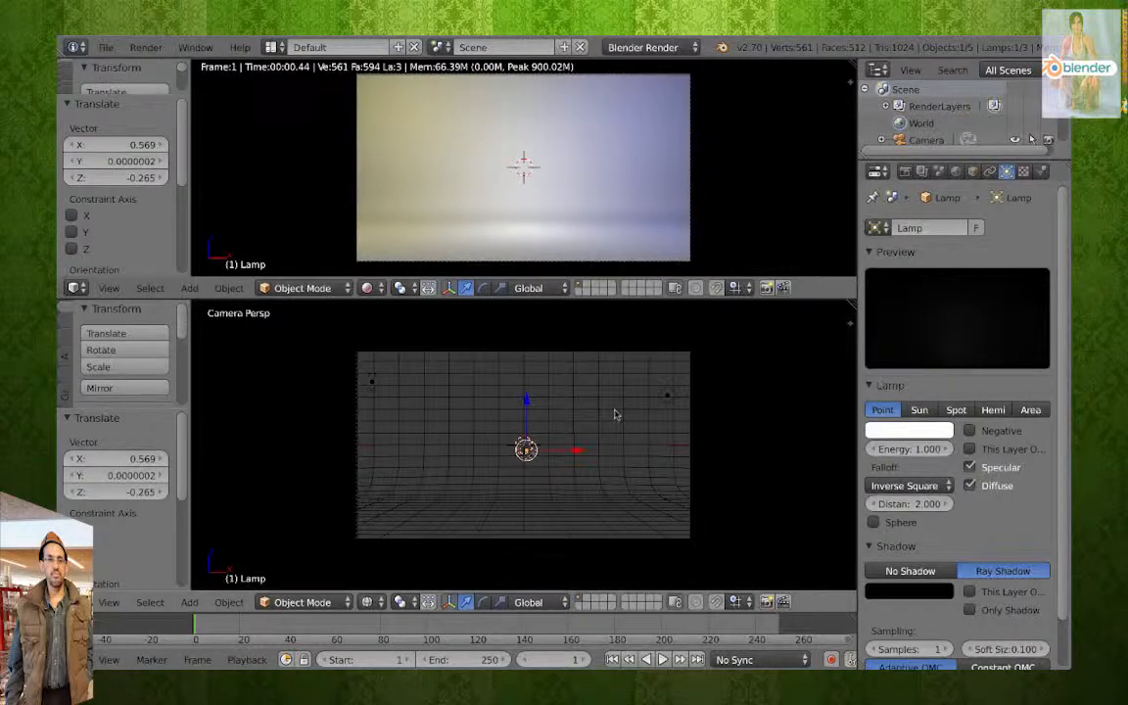
pyautogui.rightClick(615, 413)
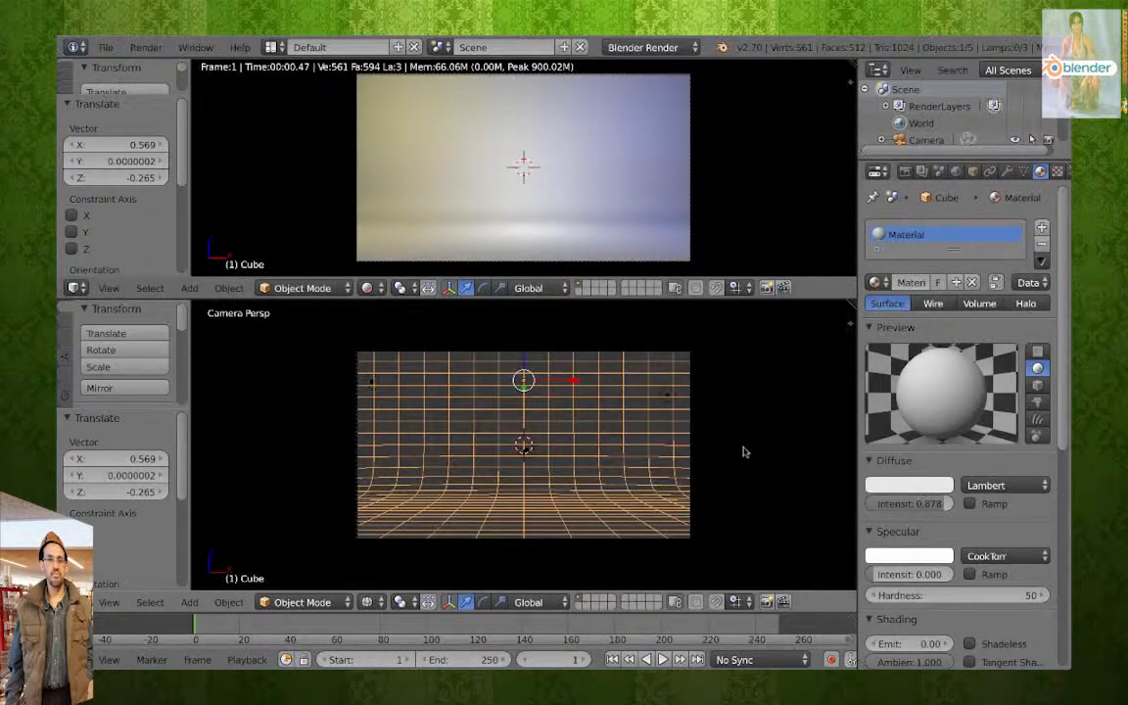
pyautogui.moveTo(1034, 170); pyautogui.dragTo(942, 169, button='middle')
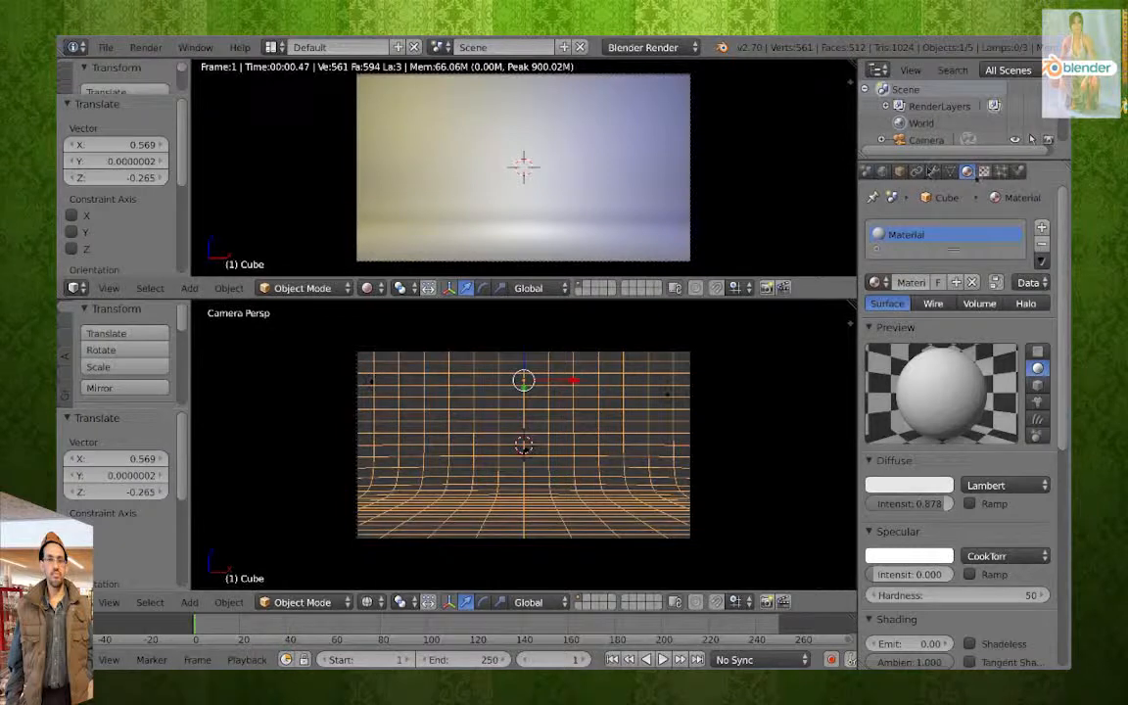
pyautogui.click(984, 170)
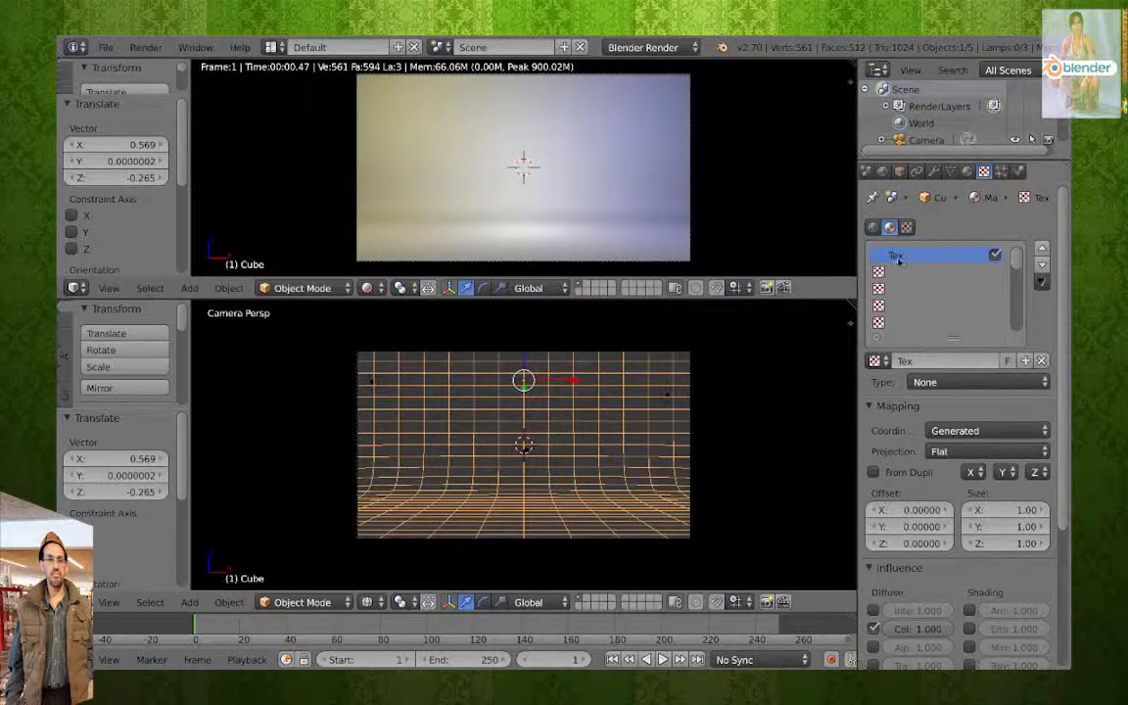
pyautogui.click(970, 382)
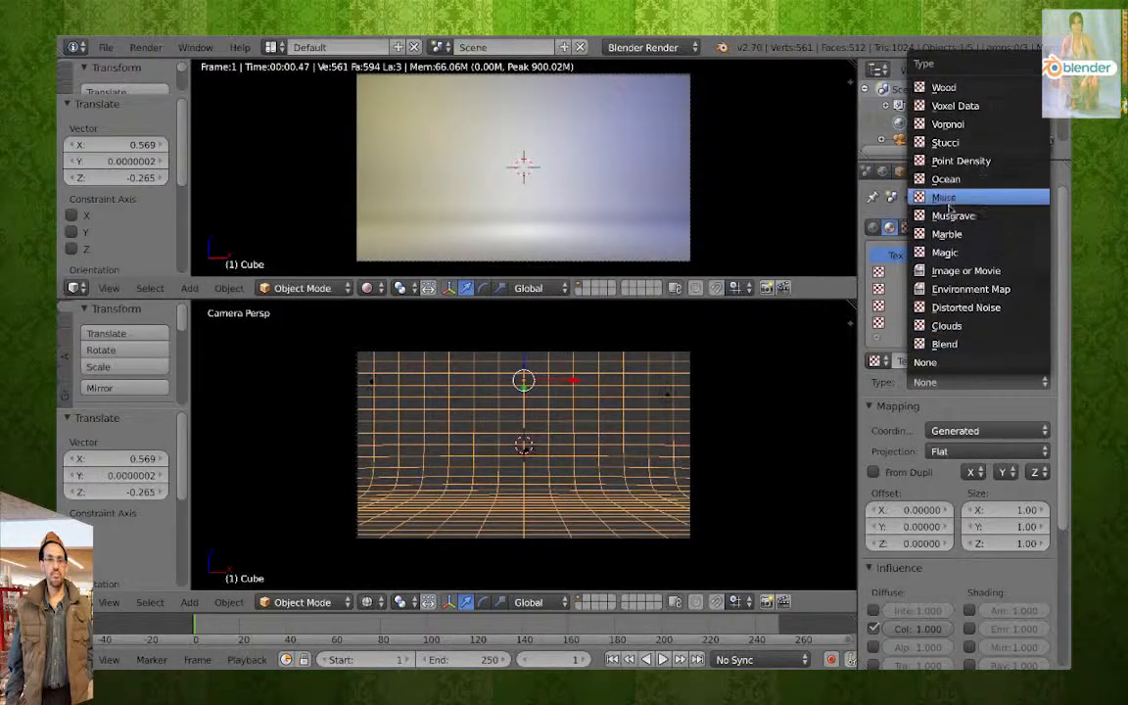
pyautogui.click(947, 124)
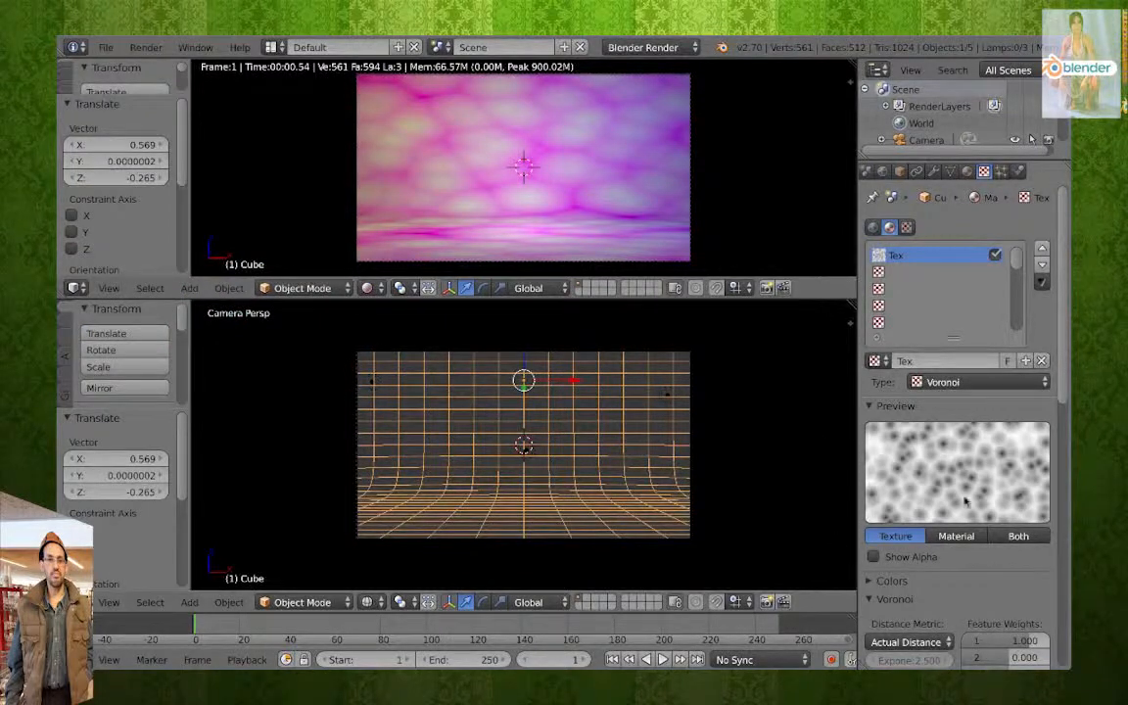
# Set the texture mapping's third axis to none and its size to 2.40 in X and 0.40 in Y.
pyautogui.scroll(-5, 964, 501)
pyautogui.scroll(-6, 972, 485)
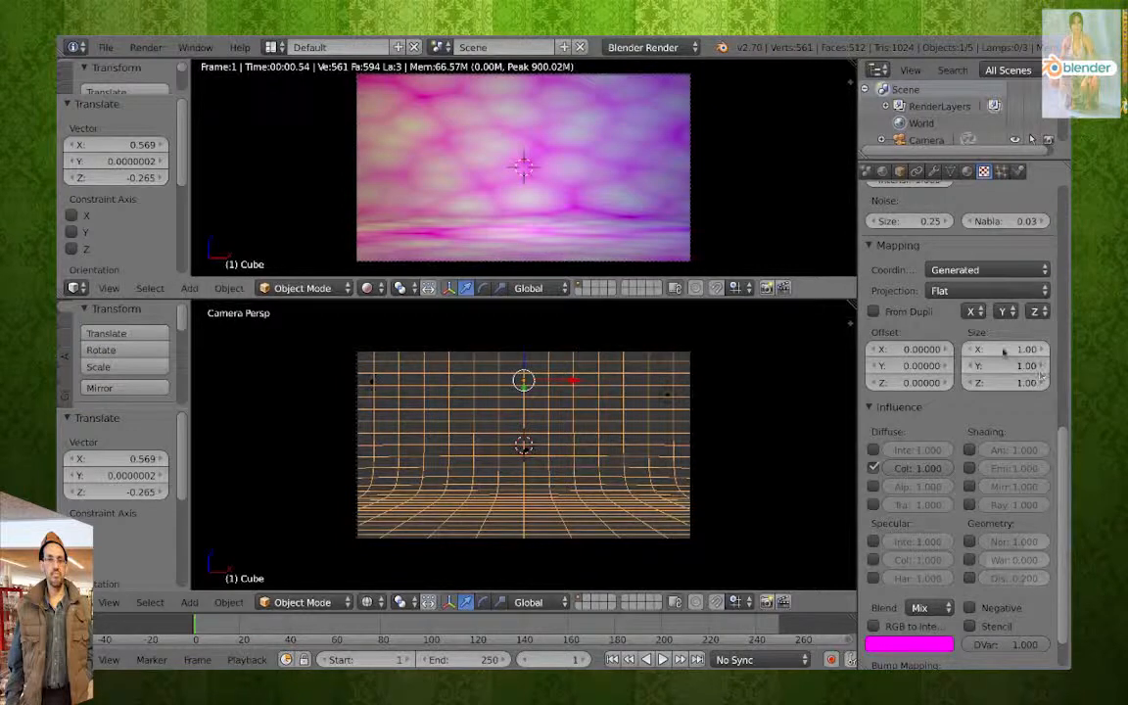
pyautogui.click(1034, 310)
pyautogui.click(1006, 293)
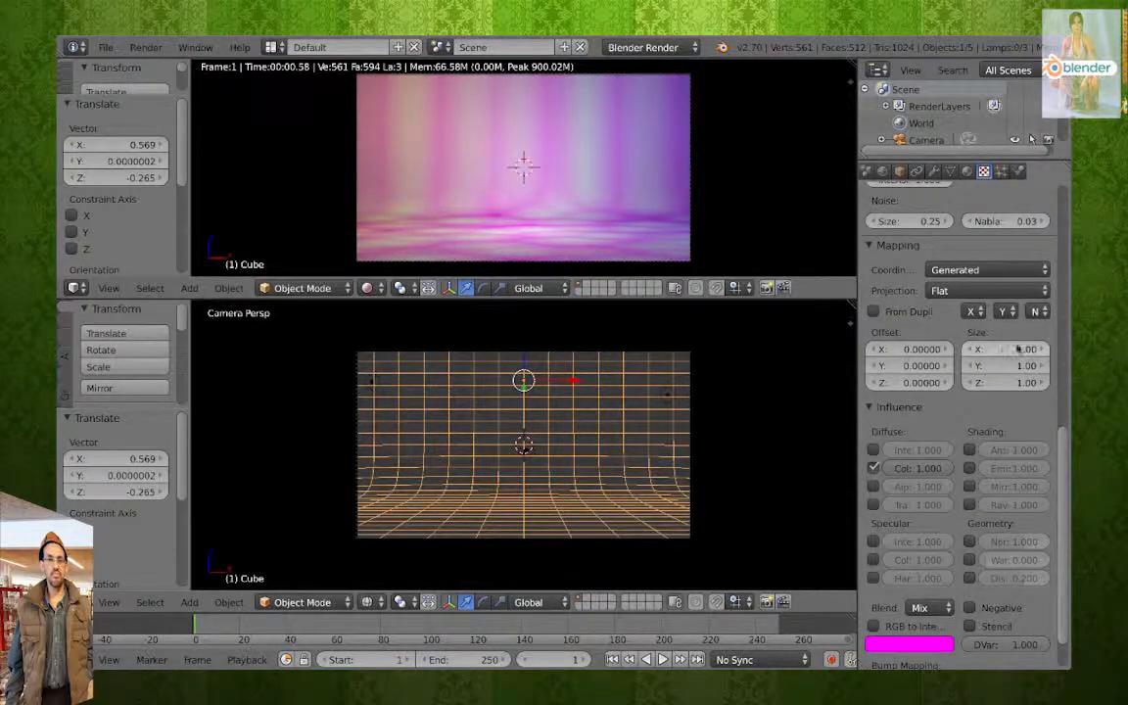
pyautogui.moveTo(1005, 348); pyautogui.dragTo(1030, 349)
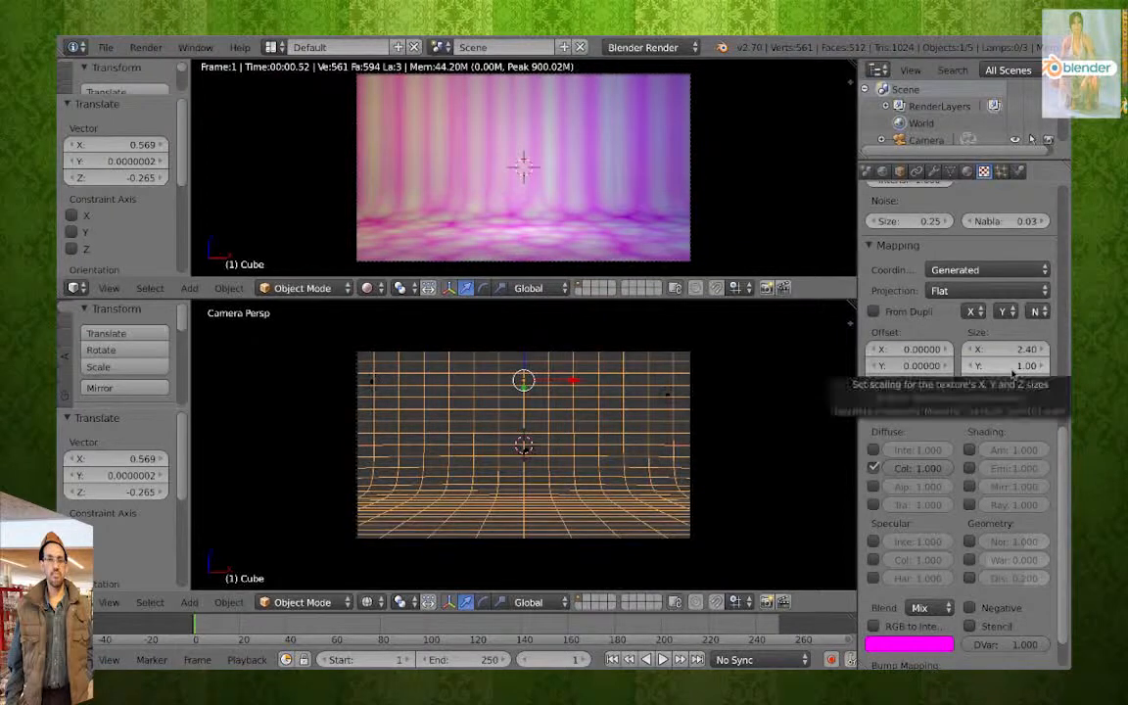
pyautogui.moveTo(1005, 365); pyautogui.dragTo(985, 365)
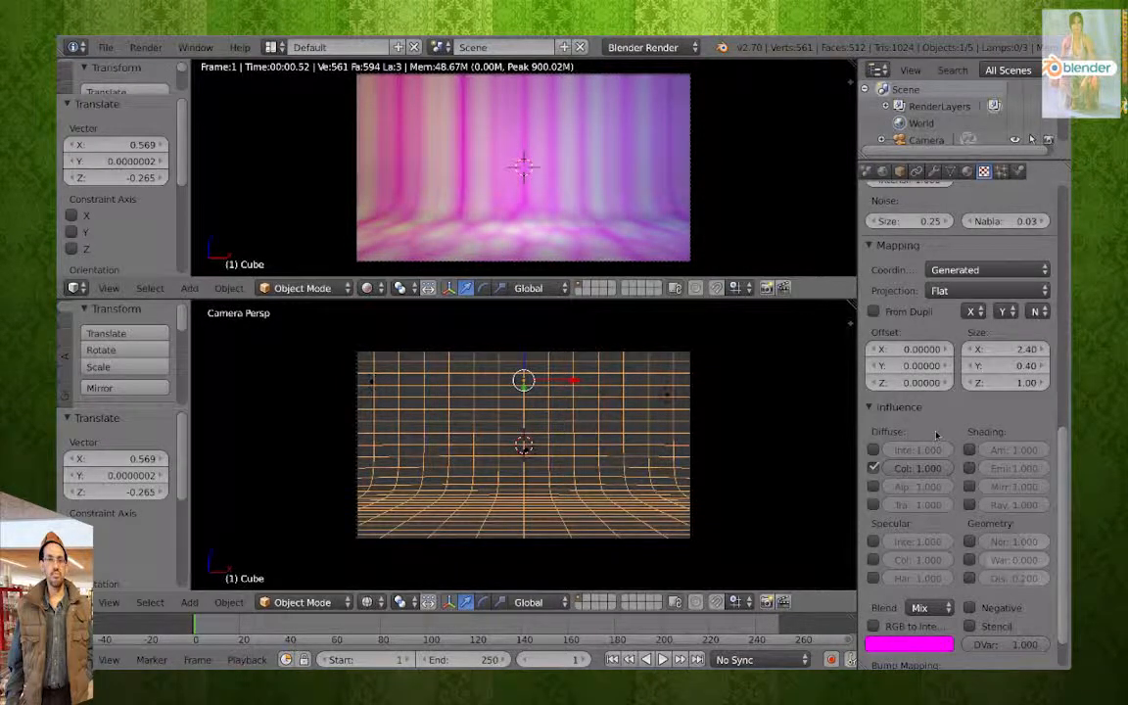
# Disable the texture's diffuse color influence, enable its normal influence, and set the normal strength to 0.670 after trying 0.231.
pyautogui.click(872, 468)
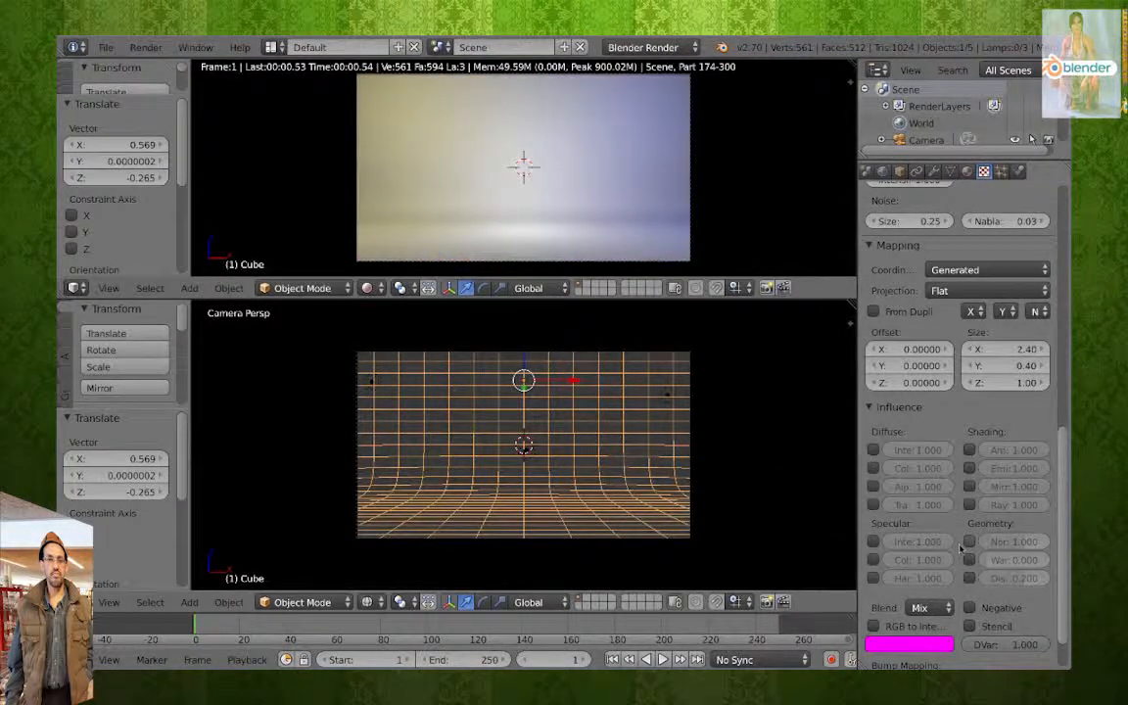
pyautogui.click(969, 542)
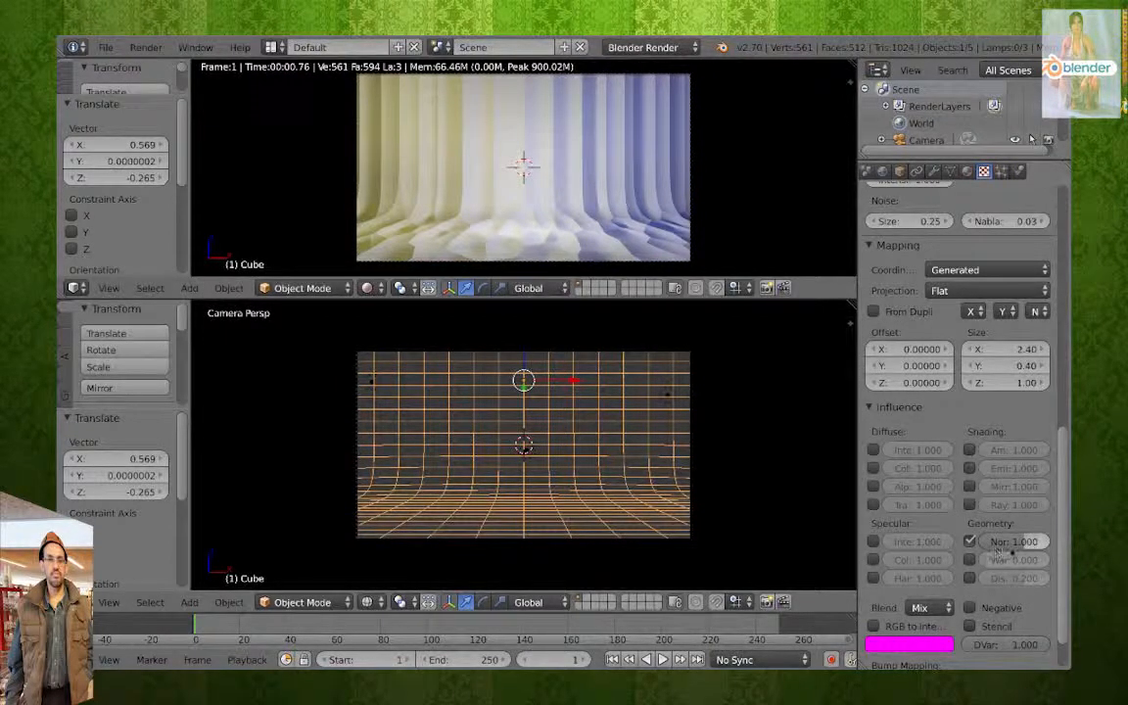
pyautogui.moveTo(1013, 545); pyautogui.dragTo(979, 544)
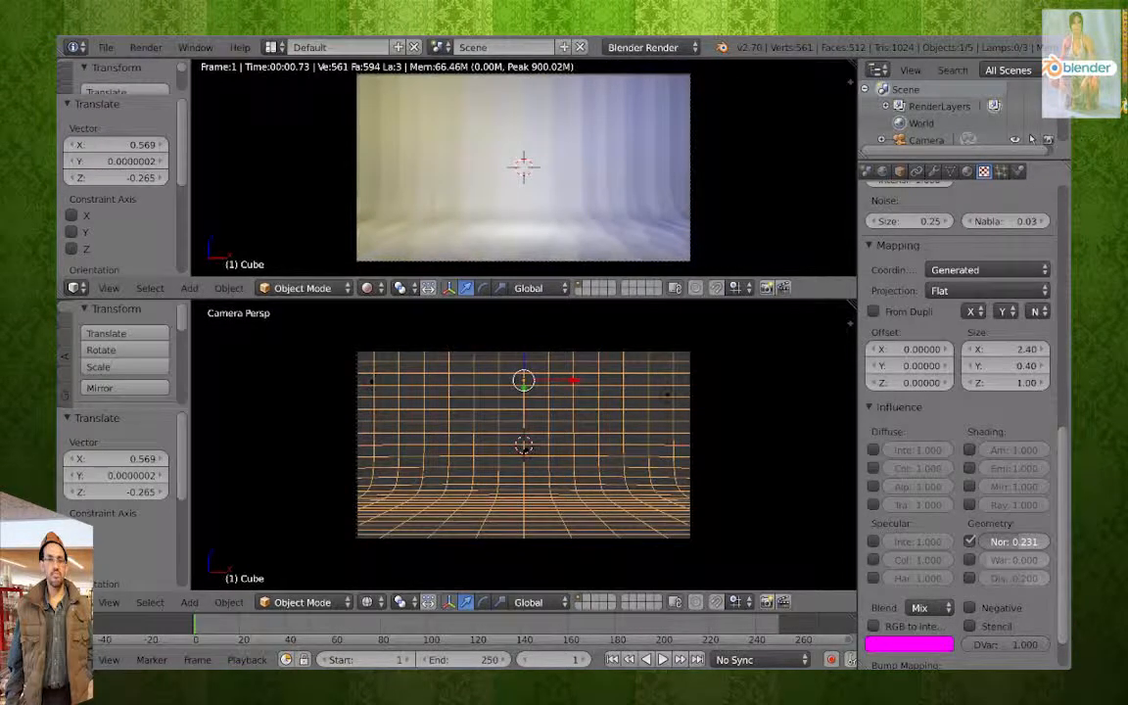
pyautogui.moveTo(1013, 541); pyautogui.dragTo(1036, 542)
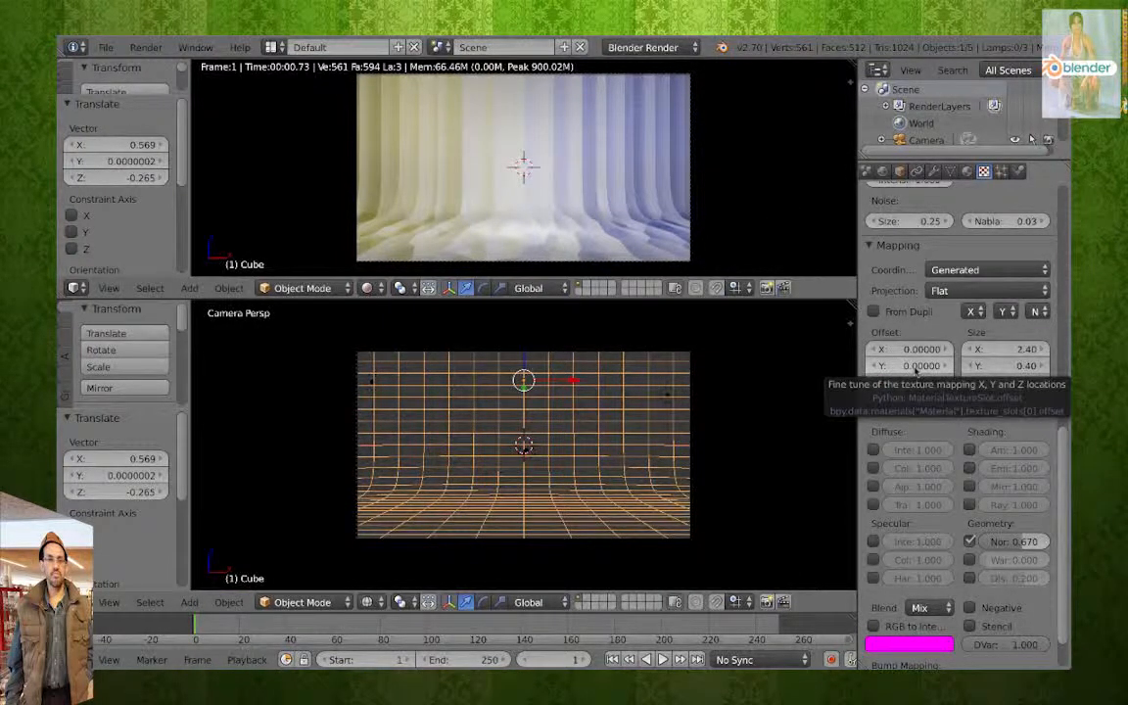
# Keyframe the texture offset at frame 1, and keyframe a Y offset of 2.00000 at frame 218.
pyautogui.press('i')
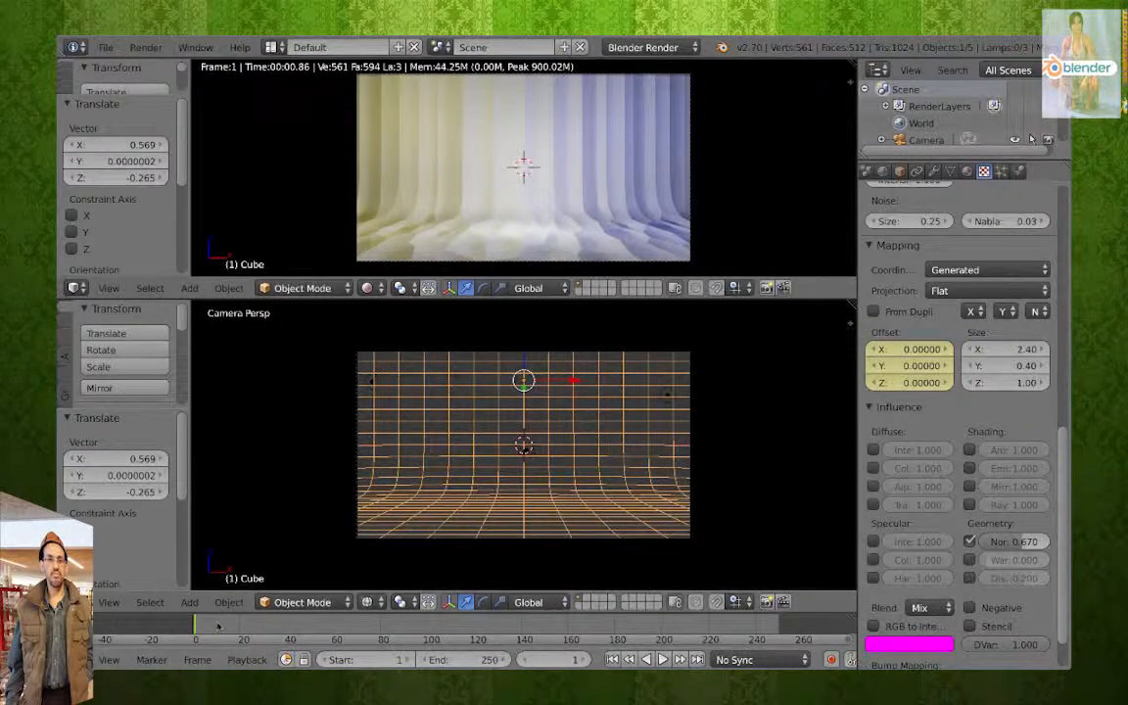
pyautogui.moveTo(221, 625); pyautogui.dragTo(704, 632)
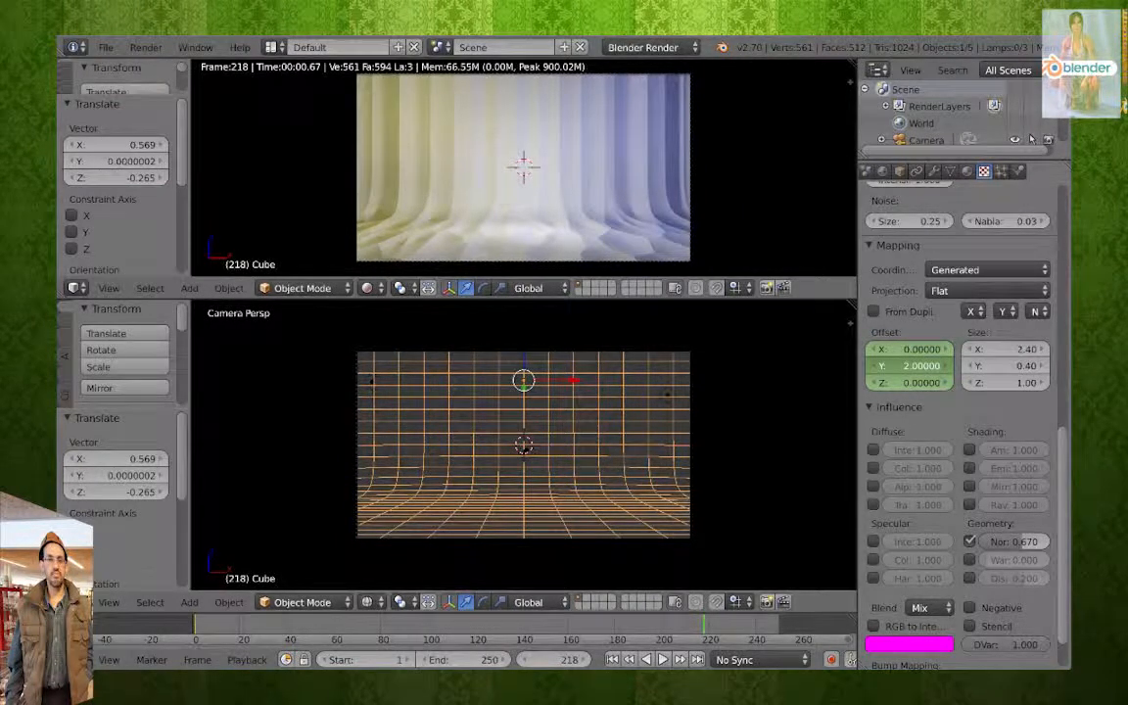
pyautogui.press('i')
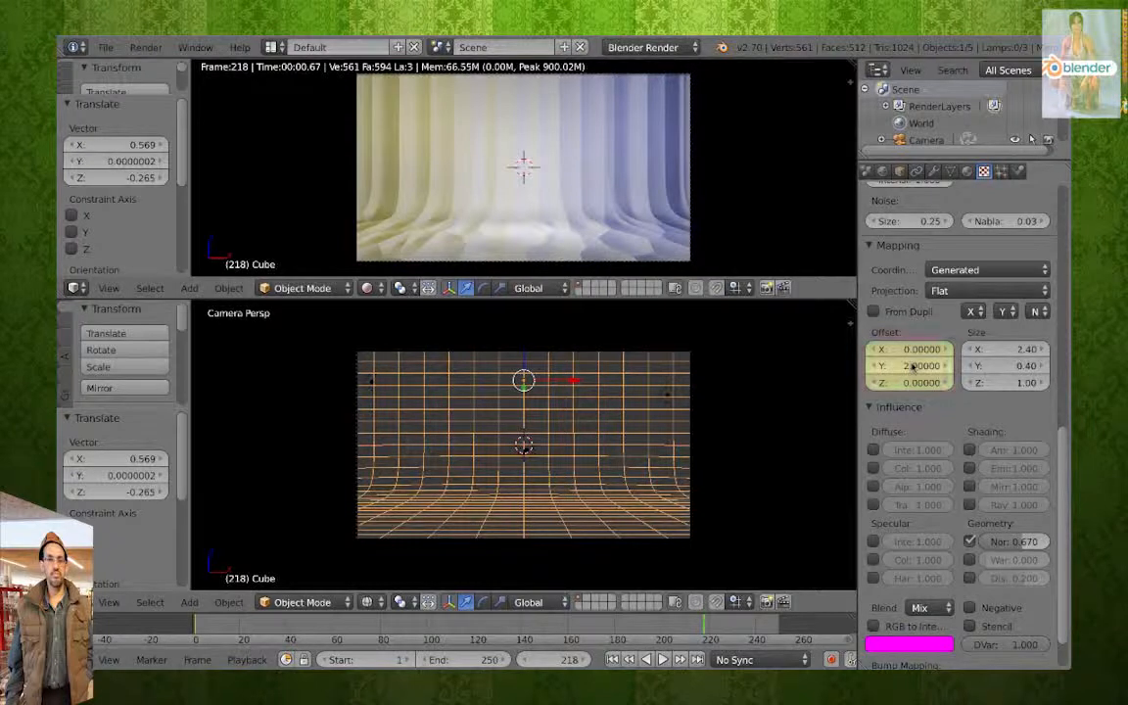
# Scrub through the frames to preview the moving folds, and play back the rendered animation before closing the player.
pyautogui.click(437, 632)
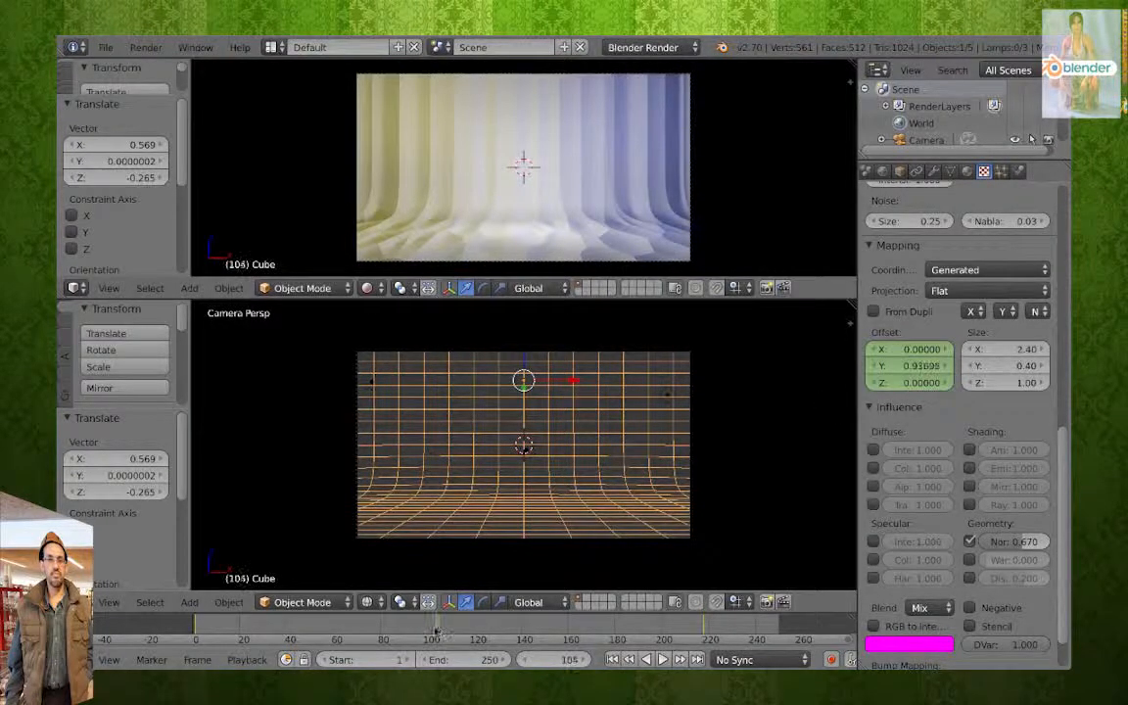
pyautogui.moveTo(431, 630); pyautogui.dragTo(363, 626)
pyautogui.hotkey('ctrl', 'F11')
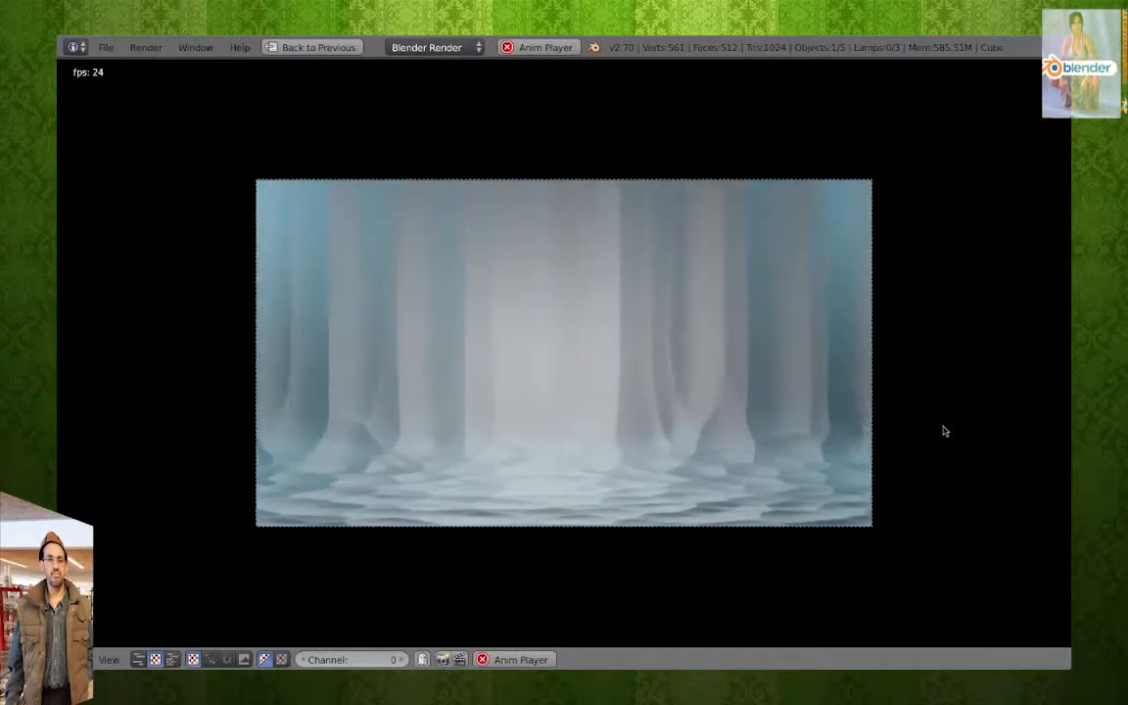
pyautogui.press('Escape')
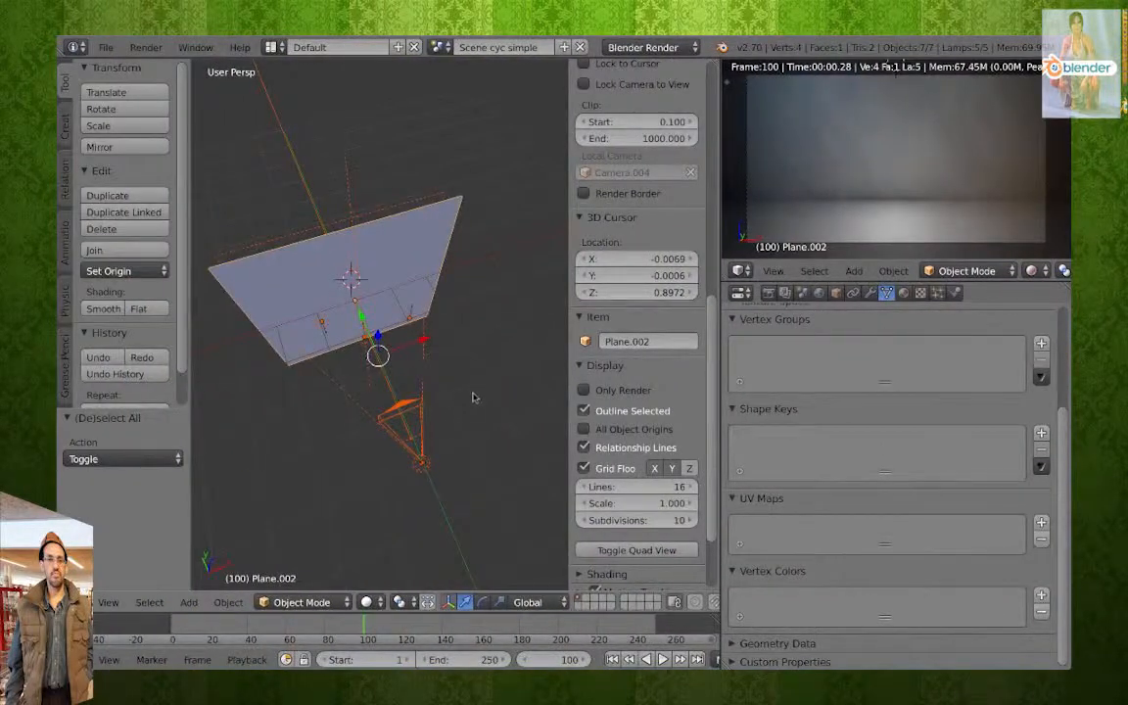
# Select the backdrop plane in the simple cyclorama scene and examine its material's diffuse and specular settings.
pyautogui.moveTo(473, 397); pyautogui.dragTo(473, 332, button='middle')
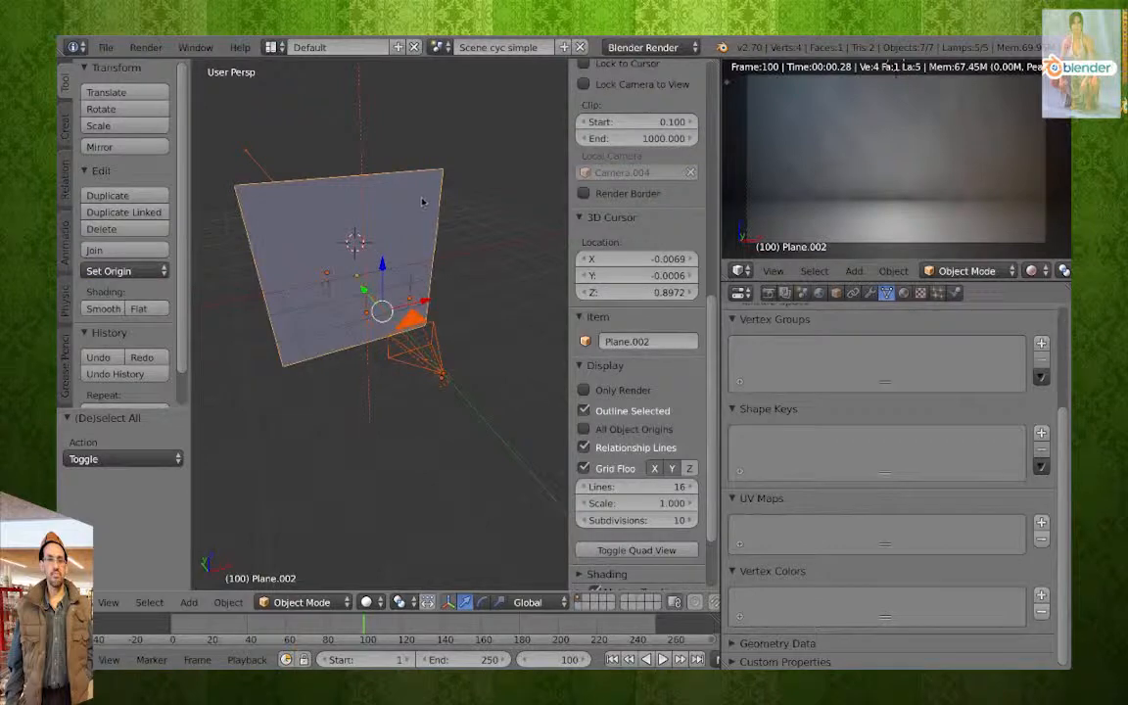
pyautogui.rightClick(441, 377)
pyautogui.rightClick(419, 214)
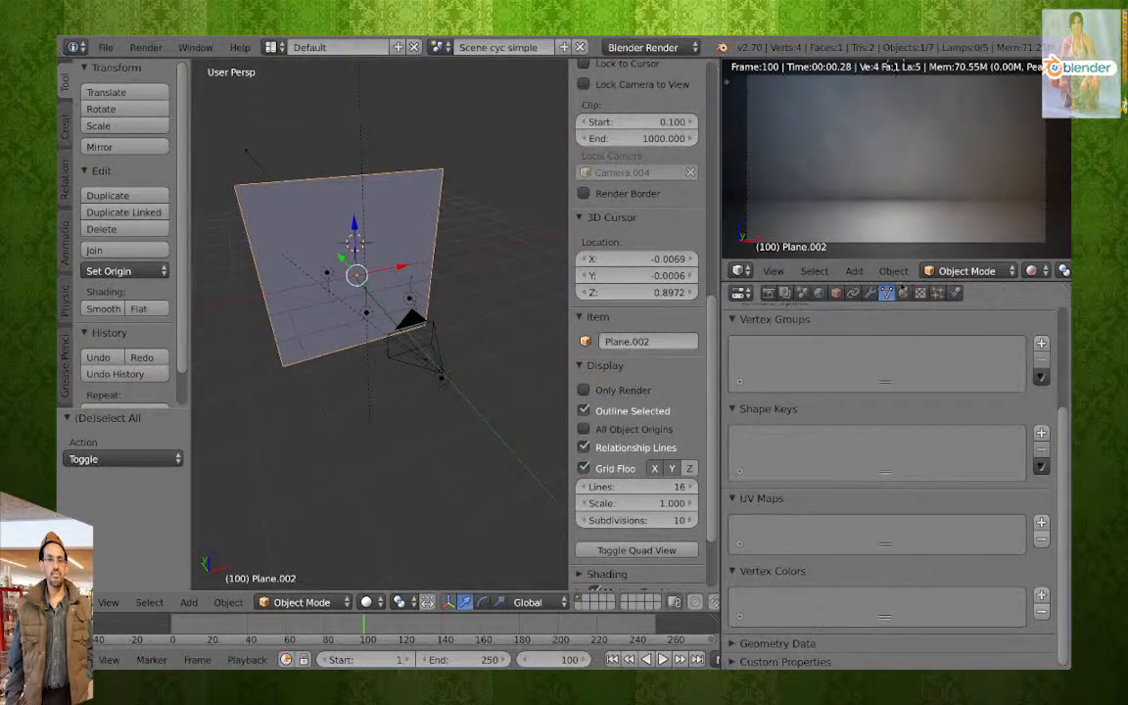
pyautogui.click(904, 292)
pyautogui.scroll(-3, 811, 481)
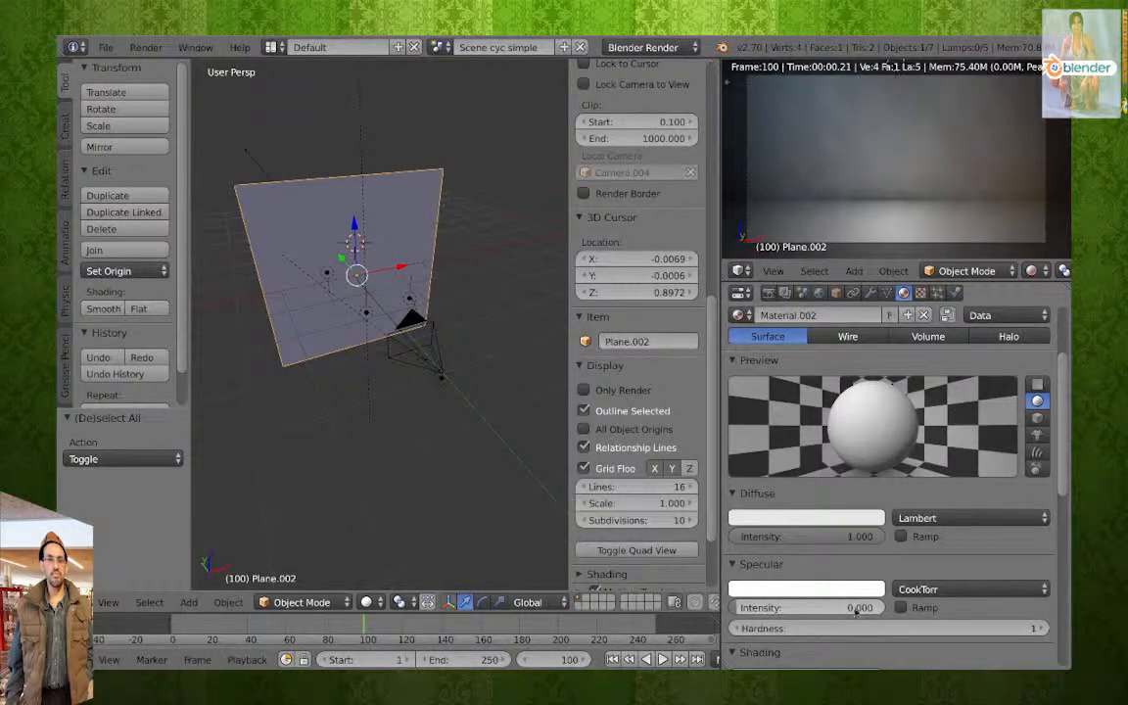
# Select the spot lamp behind the camera in the 3D view and examine its Marble texture.
pyautogui.scroll(4, 434, 274)
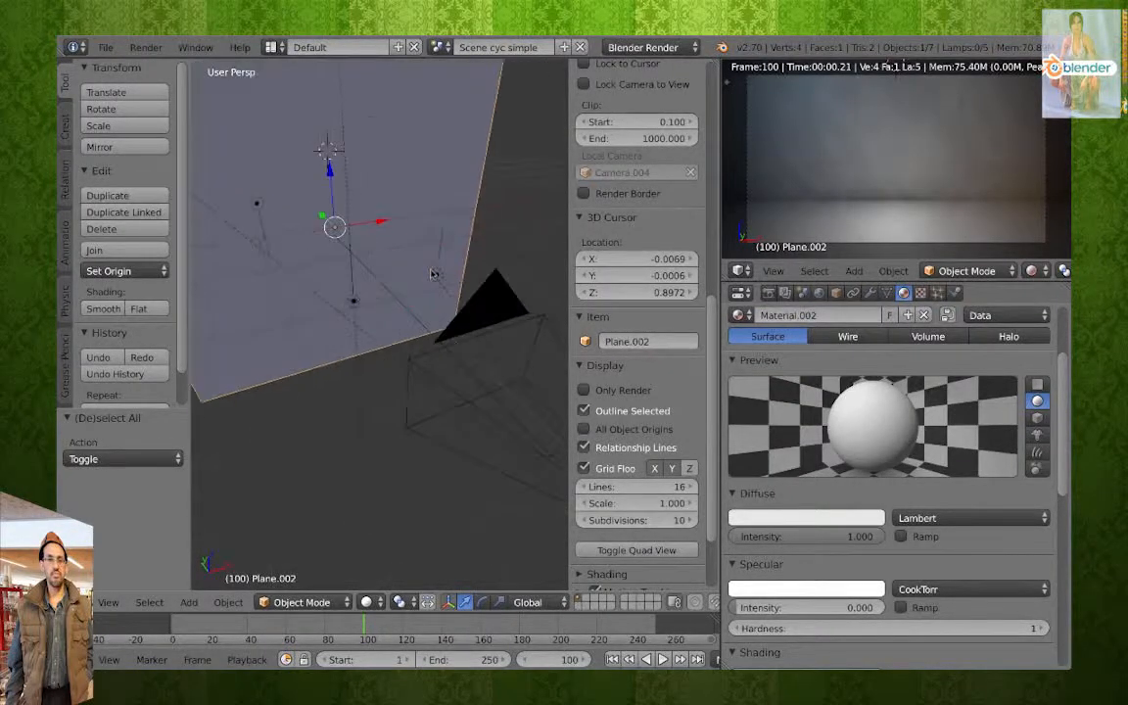
pyautogui.scroll(-3, 432, 274)
pyautogui.moveTo(397, 186); pyautogui.dragTo(509, 181, button='middle')
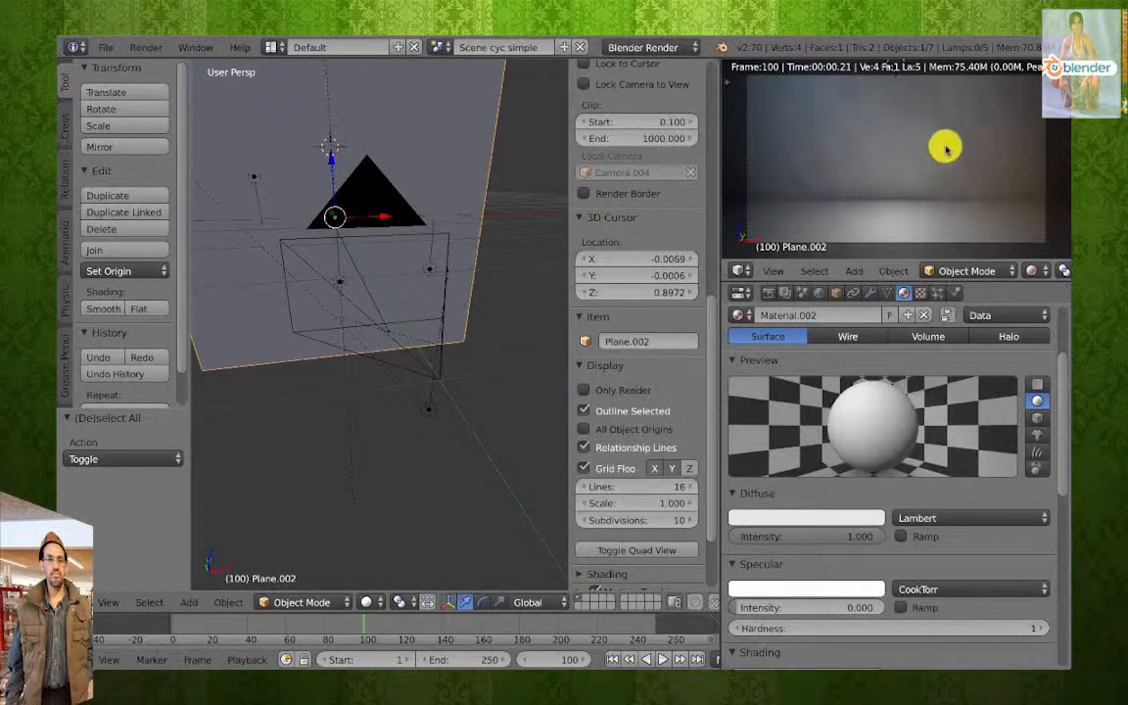
pyautogui.rightClick(431, 411)
pyautogui.moveTo(432, 415); pyautogui.dragTo(383, 388, button='middle')
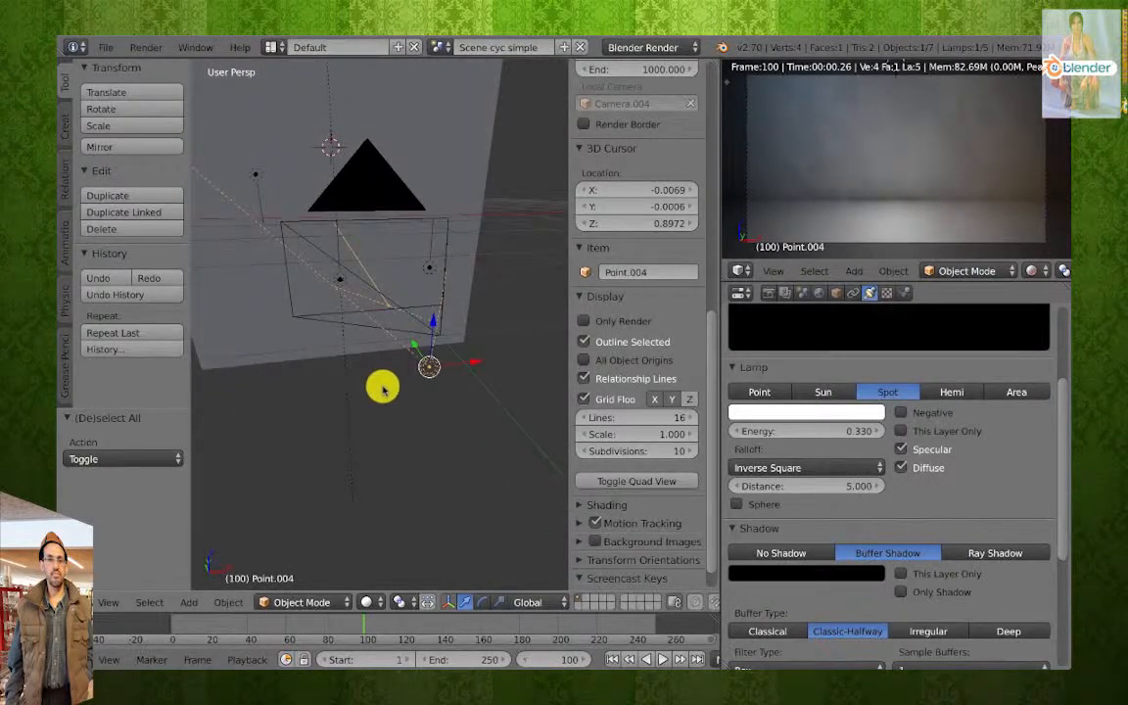
pyautogui.click(886, 294)
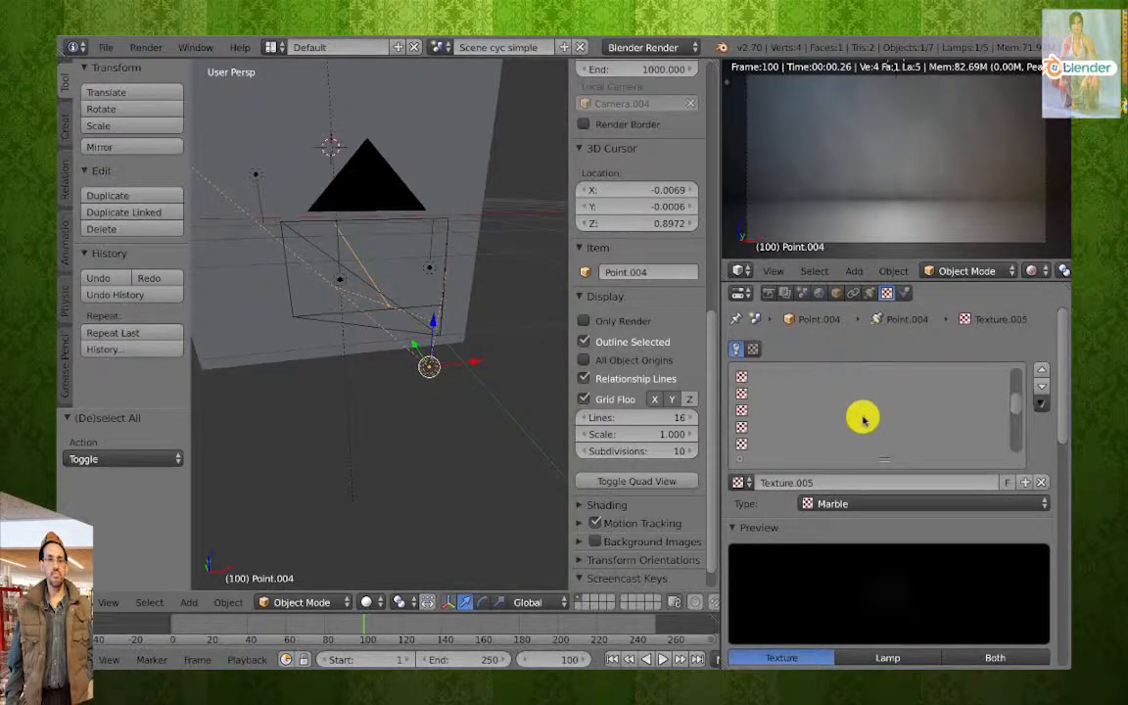
pyautogui.scroll(3, 864, 419)
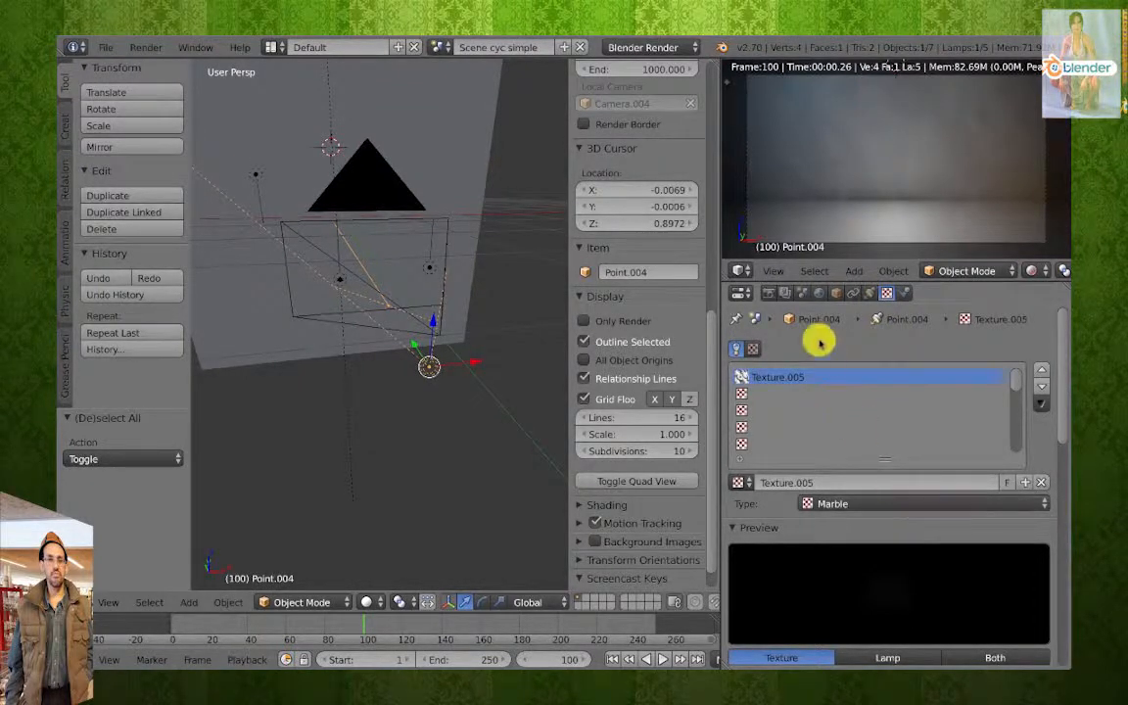
# Examine the spot lamp's energy, falloff, buffer shadow and spot shape settings.
pyautogui.click(868, 293)
pyautogui.scroll(-3, 887, 522)
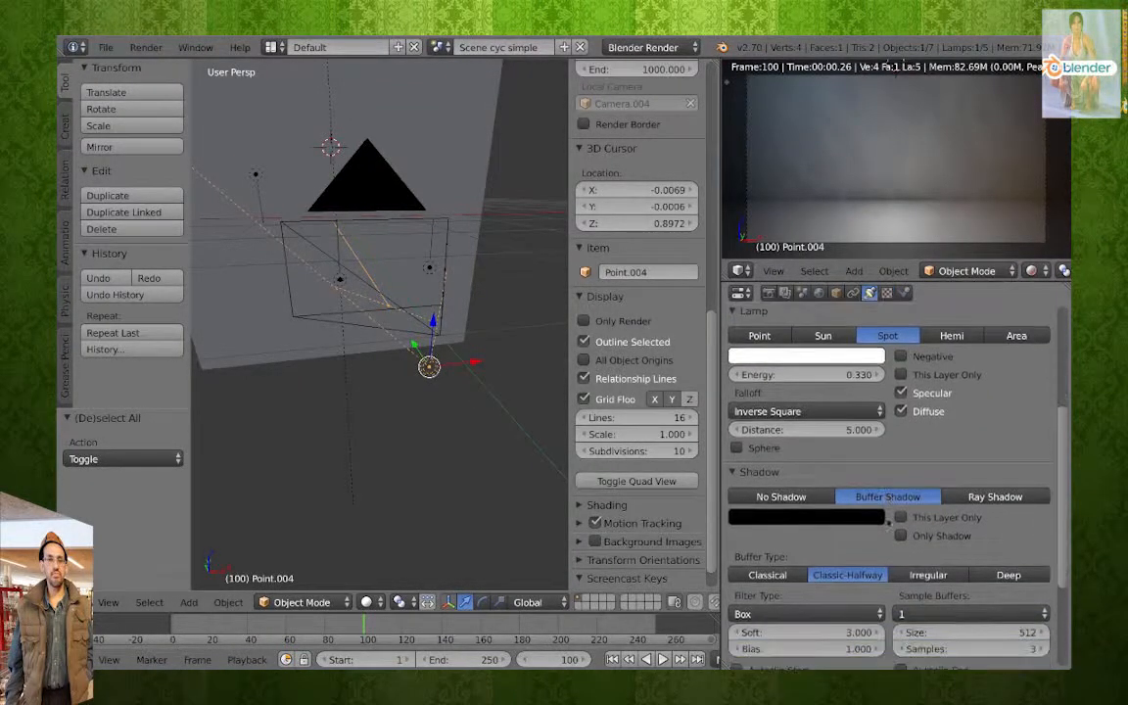
pyautogui.scroll(-7, 888, 522)
pyautogui.scroll(2, 888, 524)
pyautogui.scroll(-1, 888, 525)
pyautogui.scroll(4, 888, 527)
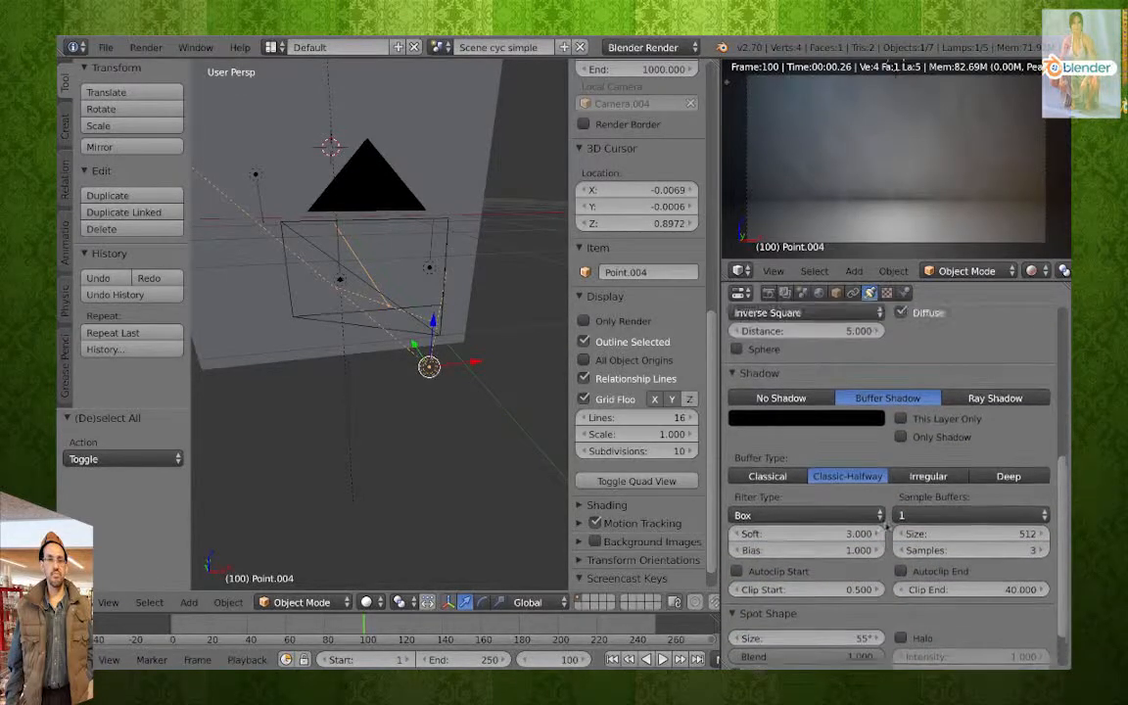
pyautogui.scroll(3, 886, 524)
pyautogui.scroll(3, 837, 431)
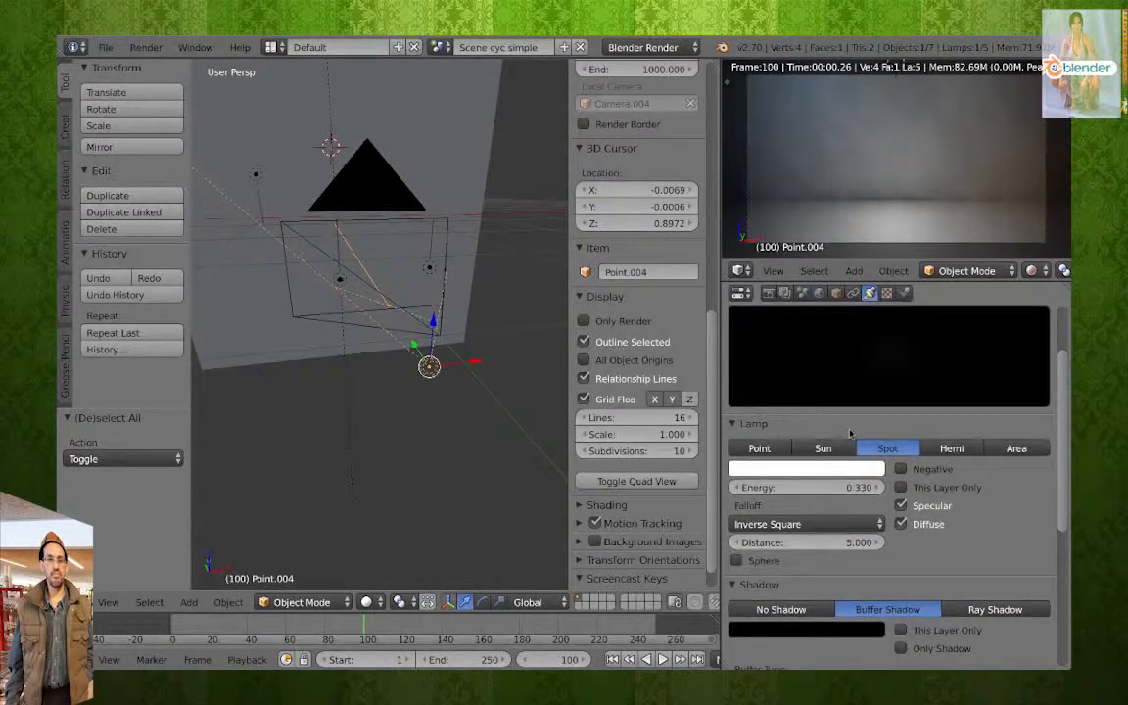
# Try an energy of 1.25 on the spot lamp to exaggerate its texture, and undo the change.
pyautogui.scroll(3, 832, 423)
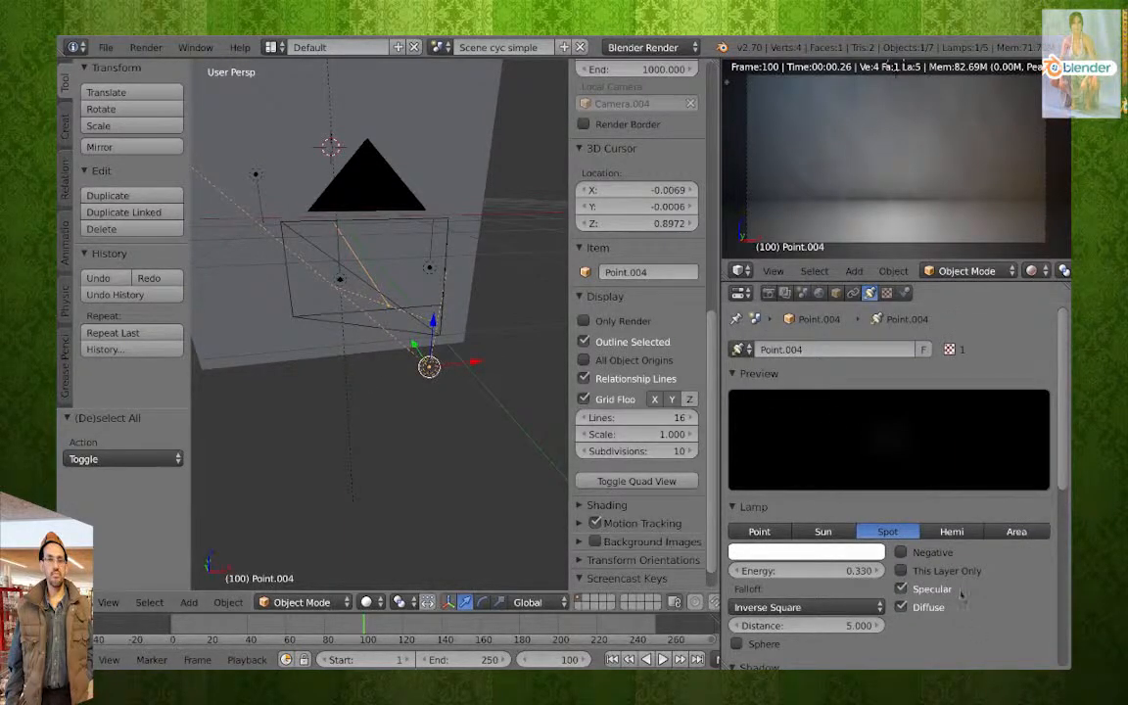
pyautogui.click(804, 571)
pyautogui.write('1.25')
pyautogui.press('Return')
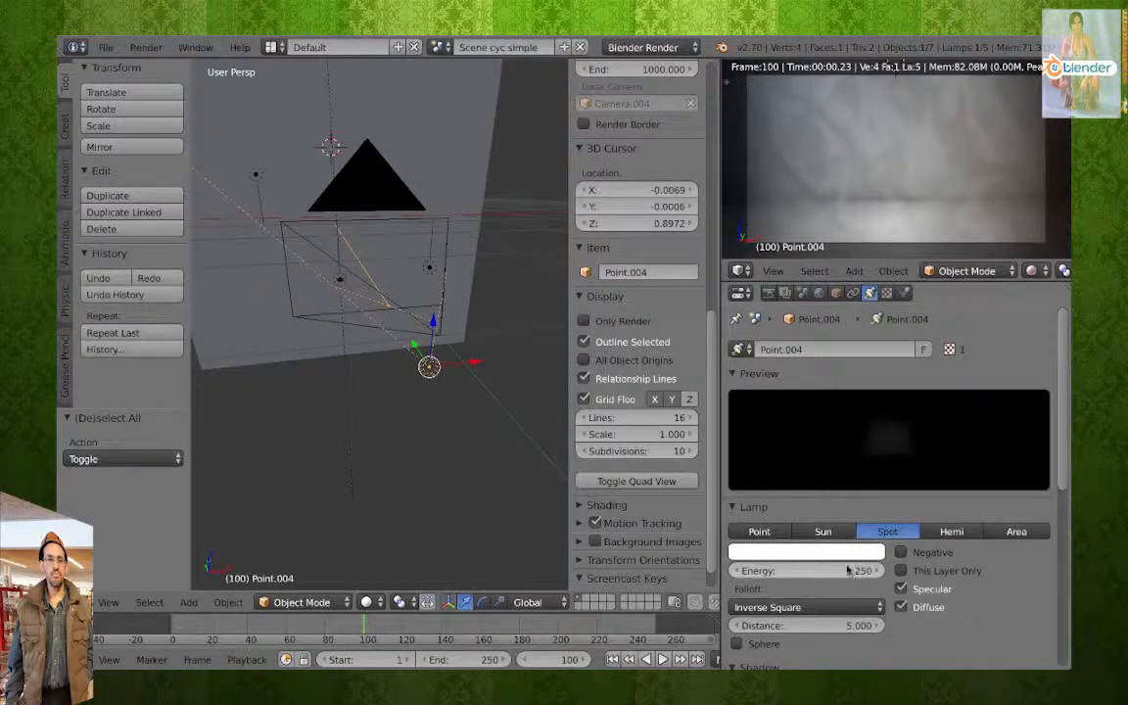
pyautogui.hotkey('ctrl', 'z')
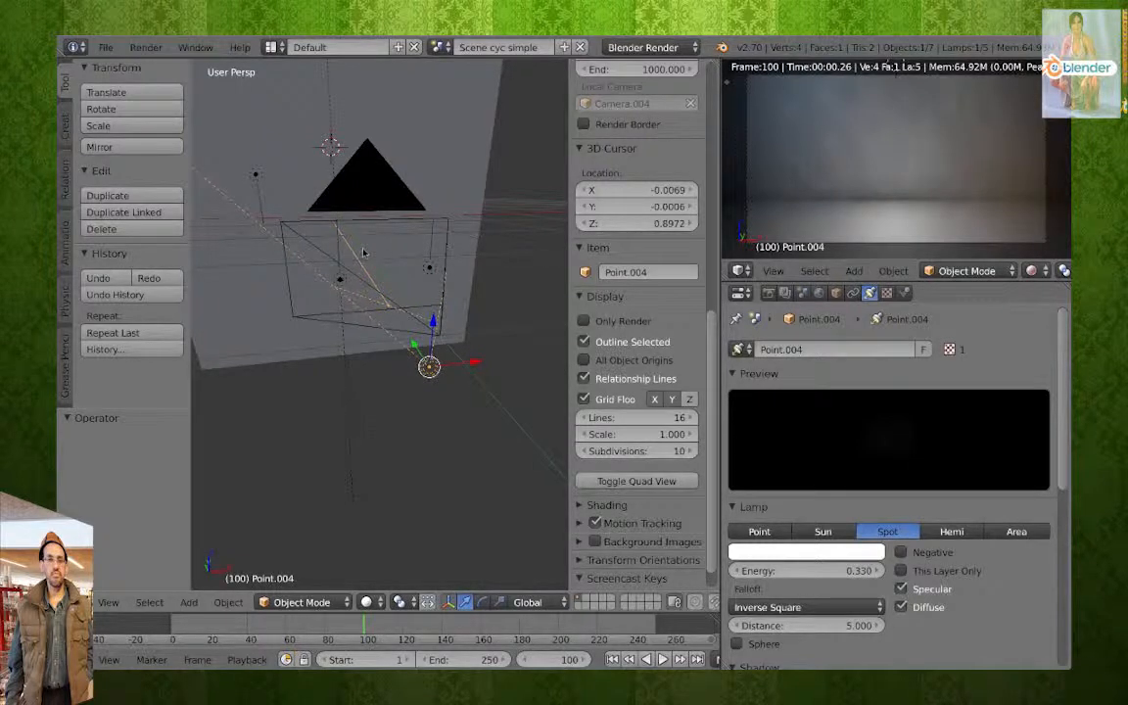
# Select the blue point lamp, the orange point lamp and the area lamp near the camera, examining each one's lamp settings.
pyautogui.rightClick(254, 176)
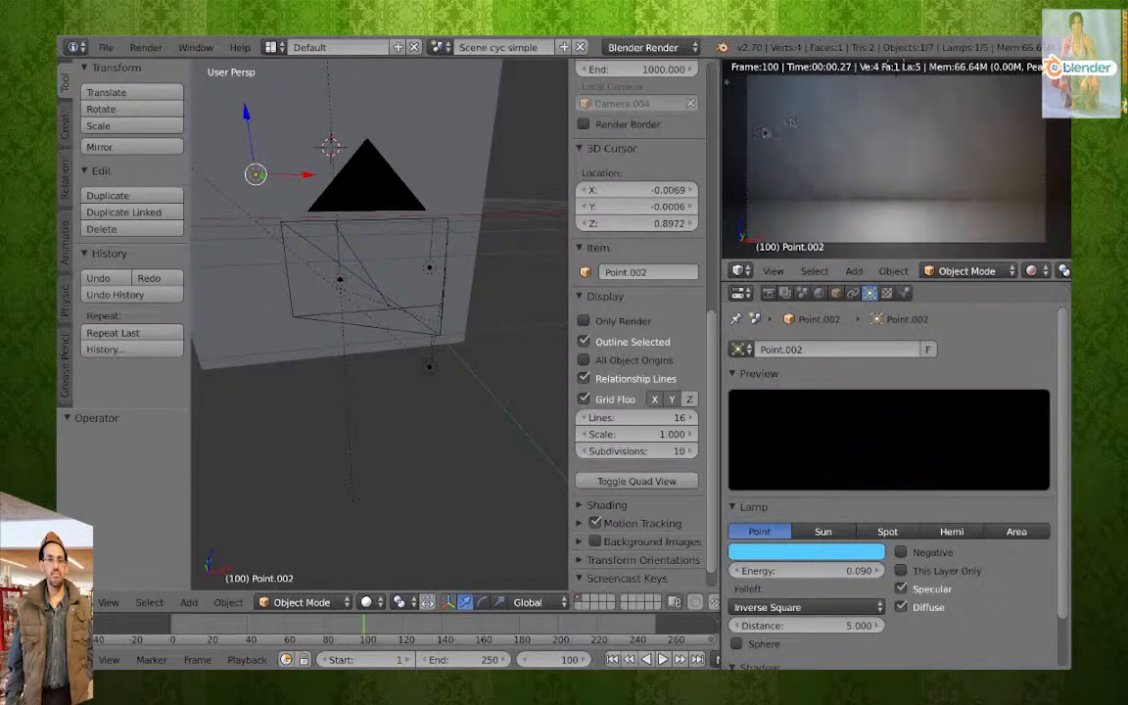
pyautogui.rightClick(431, 271)
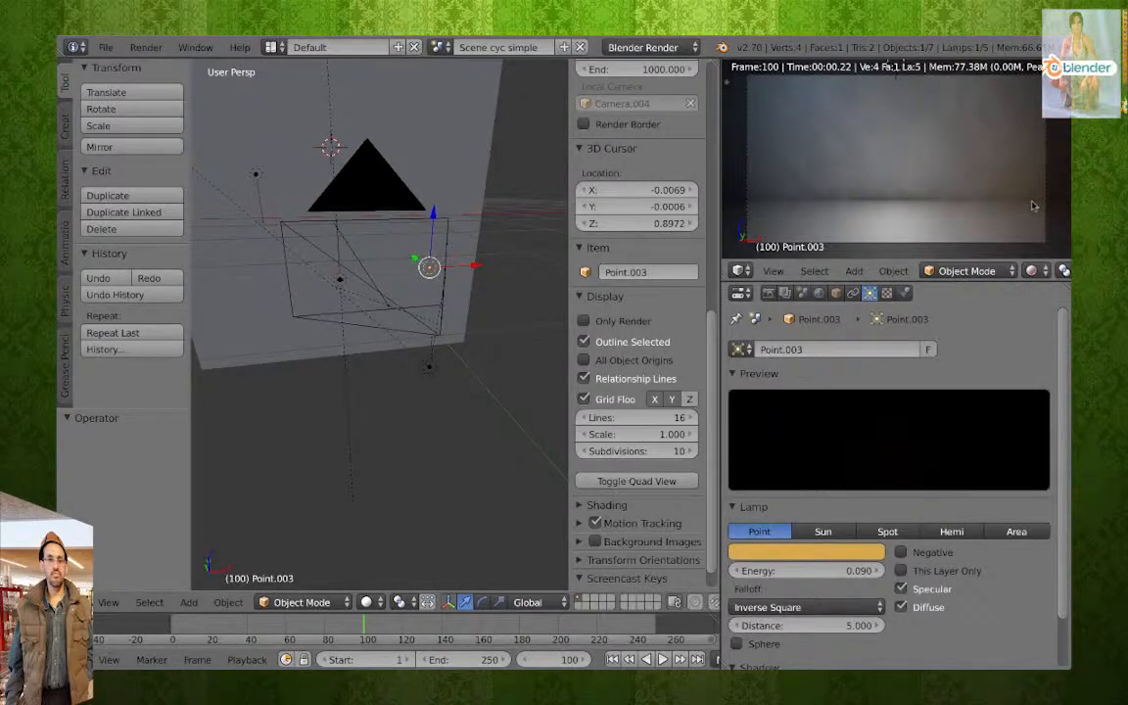
pyautogui.rightClick(340, 282)
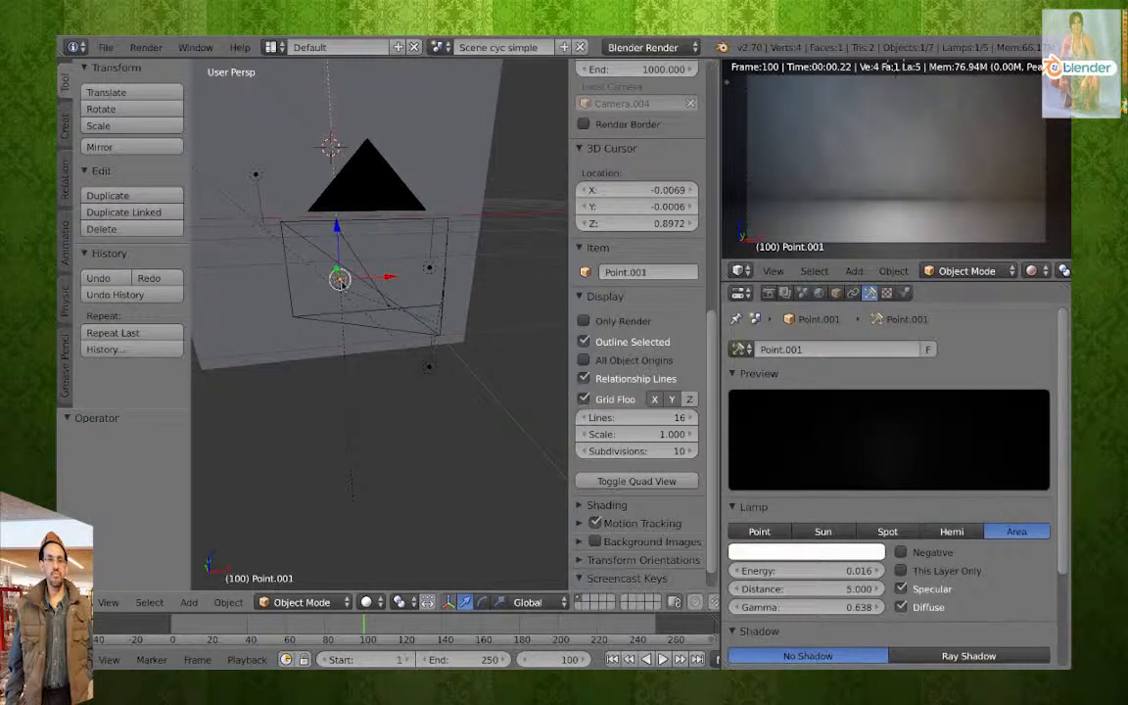
# Select the white area lamp in front of the backdrop plane and examine its energy, distance and gamma settings.
pyautogui.scroll(5, 343, 285)
pyautogui.scroll(-2, 339, 281)
pyautogui.keyDown('shift'); pyautogui.moveTo(323, 256); pyautogui.dragTo(410, 286, button='middle'); pyautogui.keyUp('shift')
pyautogui.scroll(1, 471, 284)
pyautogui.rightClick(474, 251)
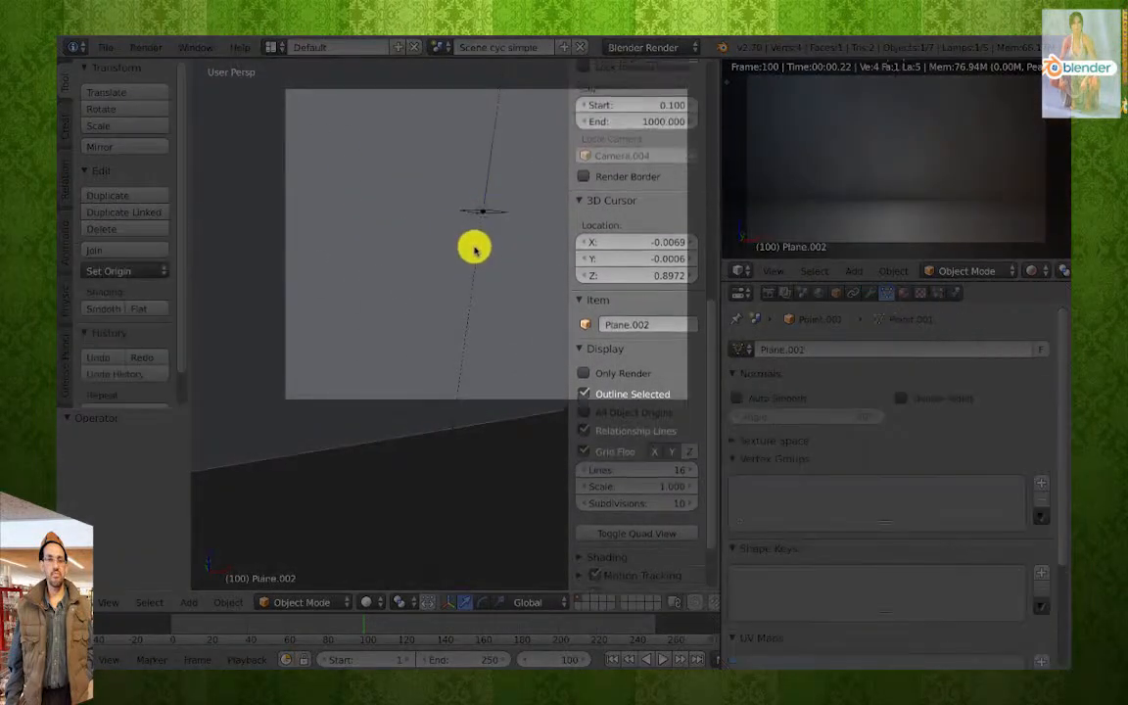
pyautogui.rightClick(482, 217)
pyautogui.scroll(-2, 572, 303)
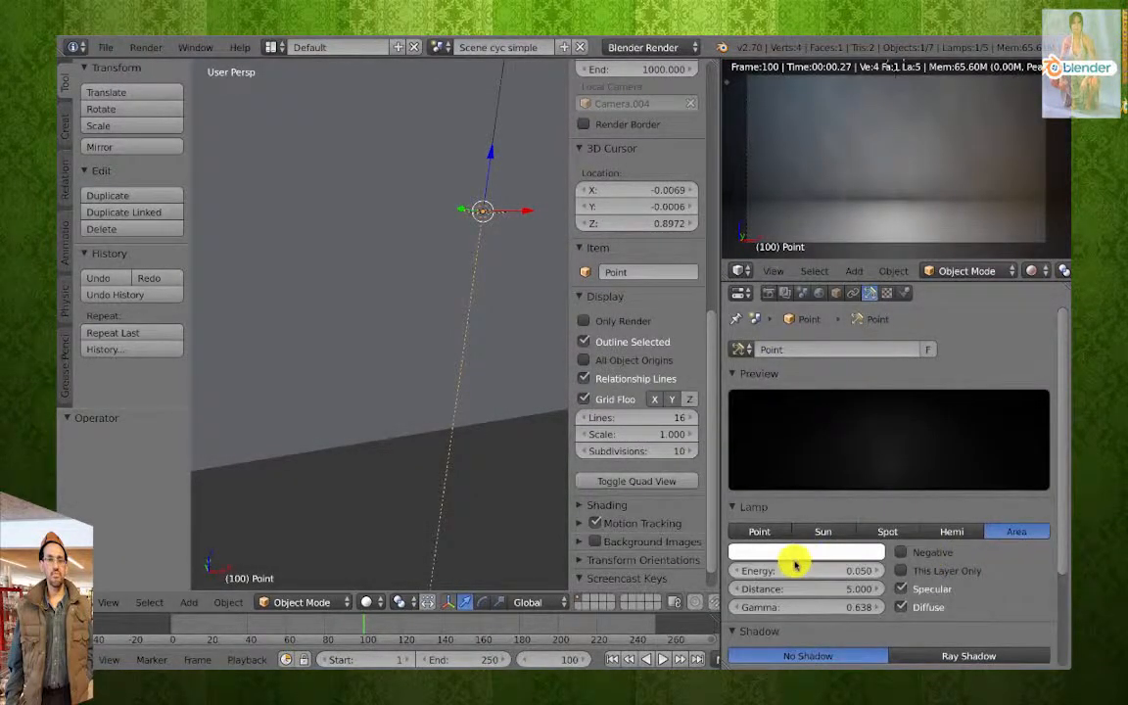
# Select both lamps in front of the backdrop and parent them using the Object option.
pyautogui.rightClick(494, 134)
pyautogui.rightClick(495, 134)
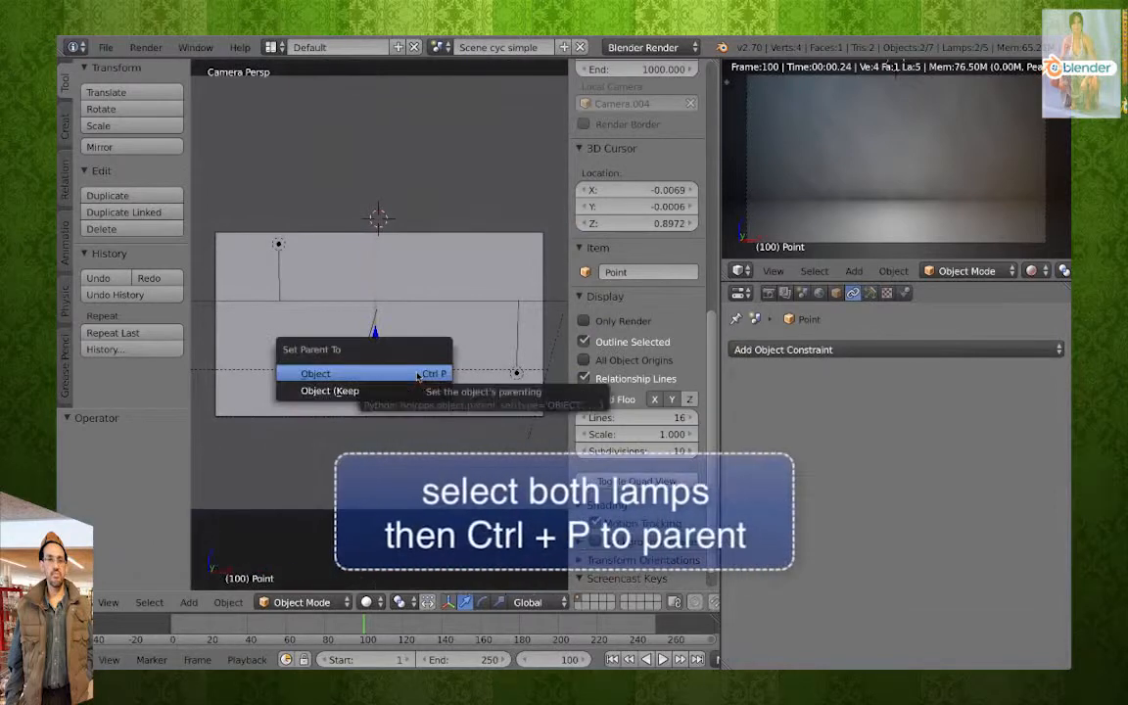
pyautogui.click(418, 375)
# Move the parented lamps to several places across the backdrop to vary the horizon, ending low near the middle of the camera frame.
pyautogui.press('g')
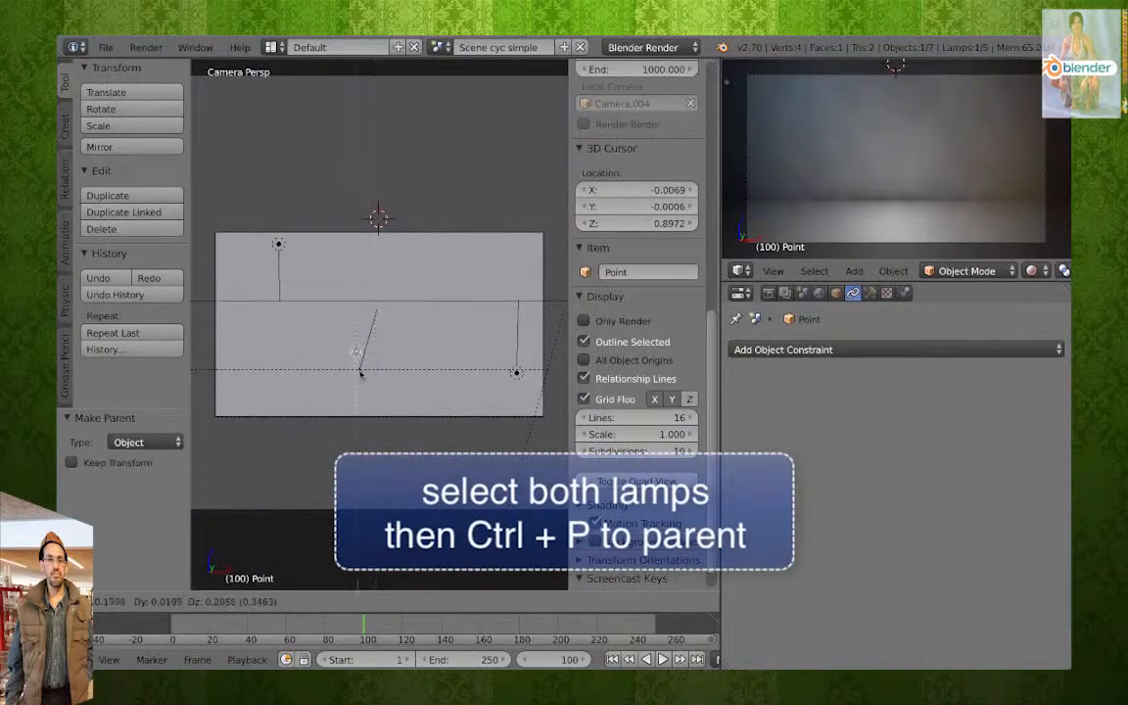
pyautogui.click(314, 369)
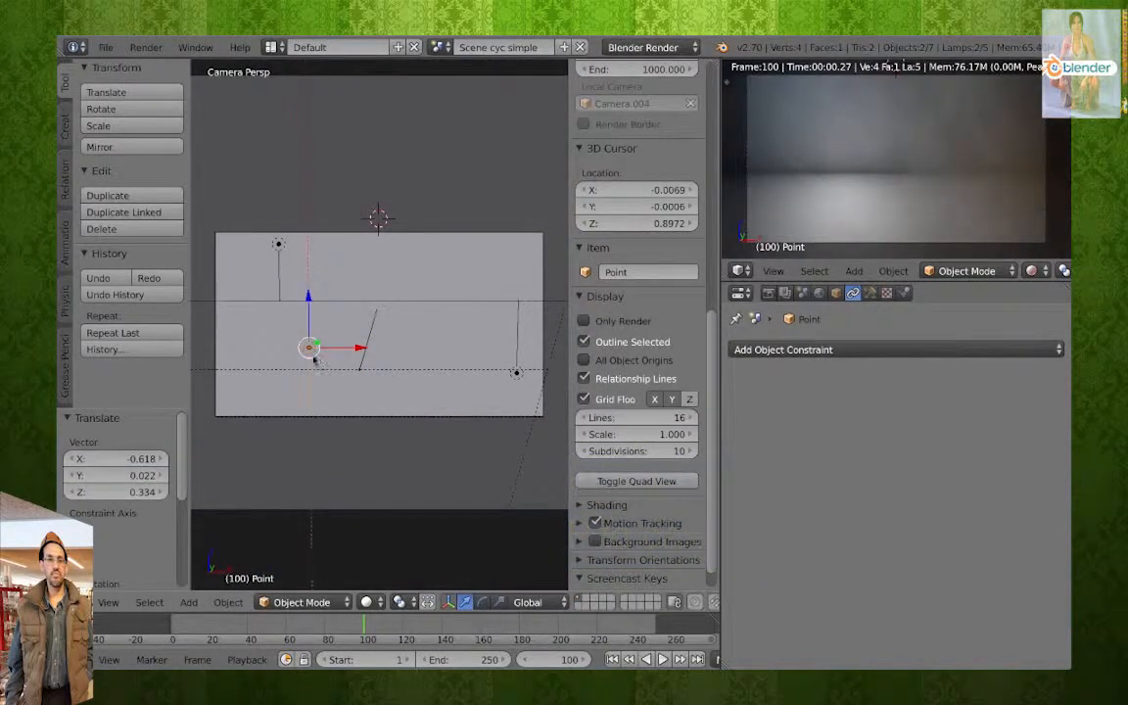
pyautogui.press('g')
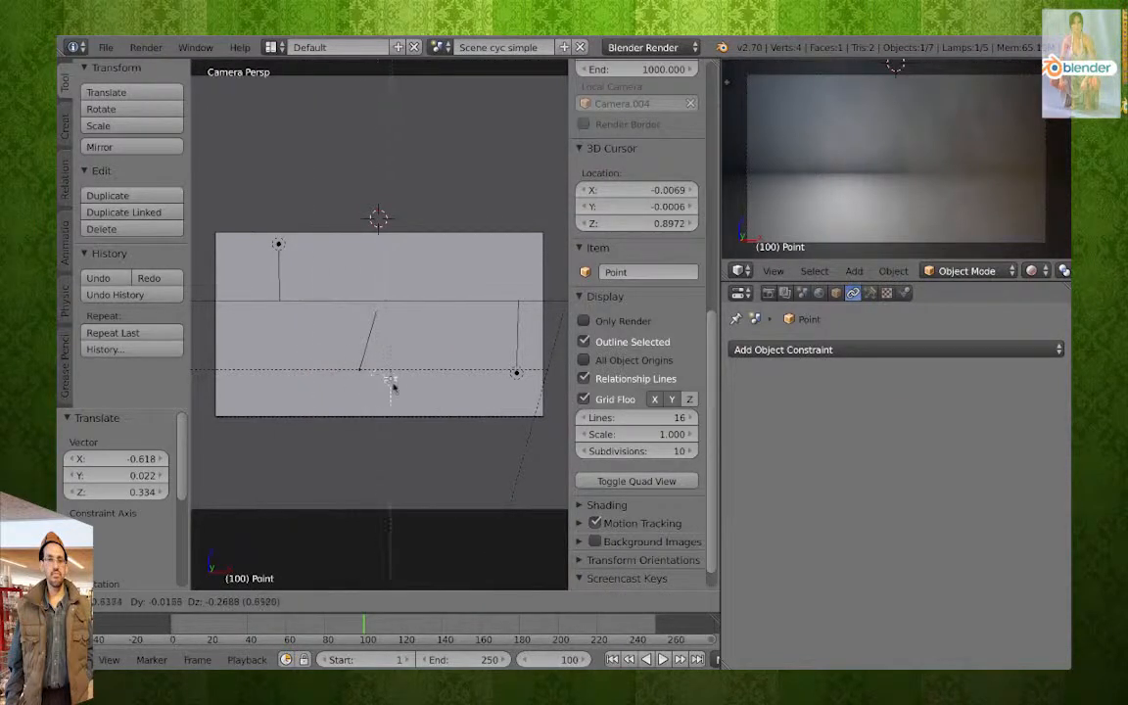
pyautogui.click(389, 384)
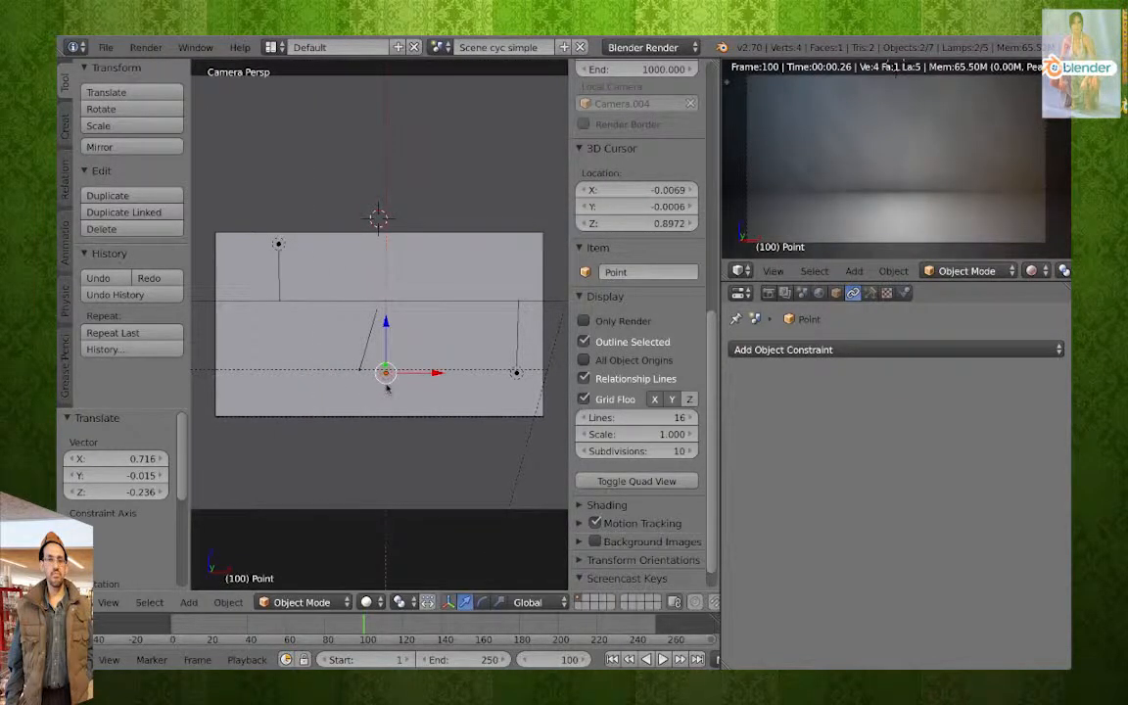
pyautogui.press('g')
pyautogui.click(329, 360)
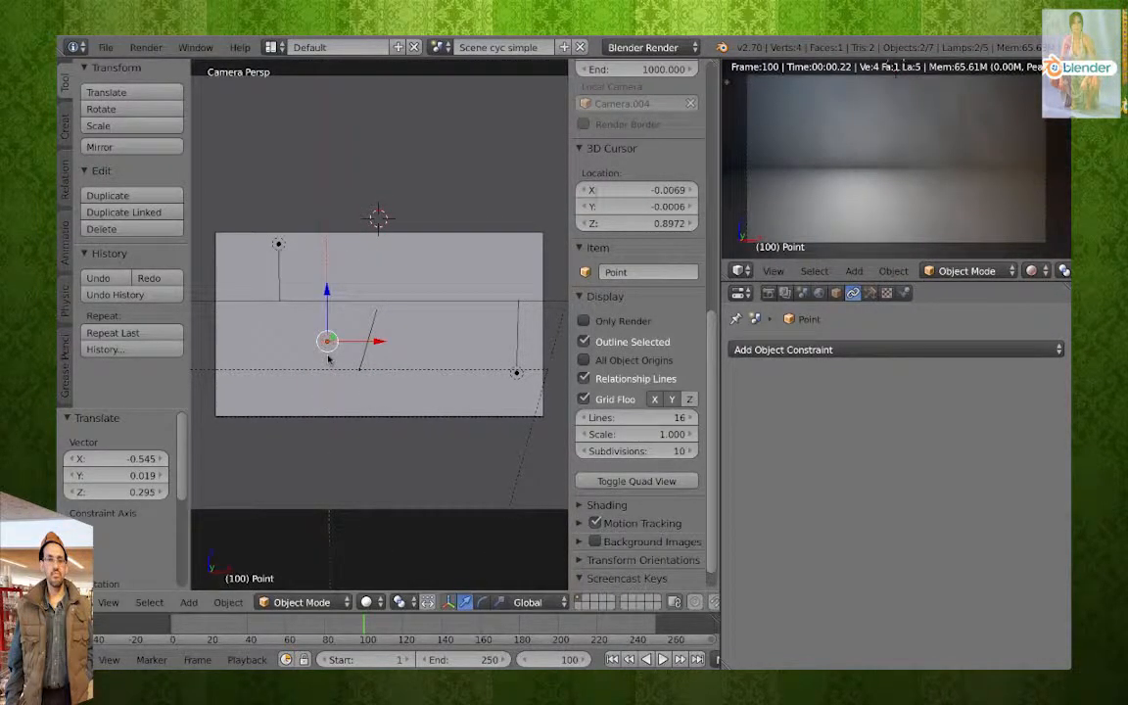
pyautogui.press('g')
pyautogui.click(466, 333)
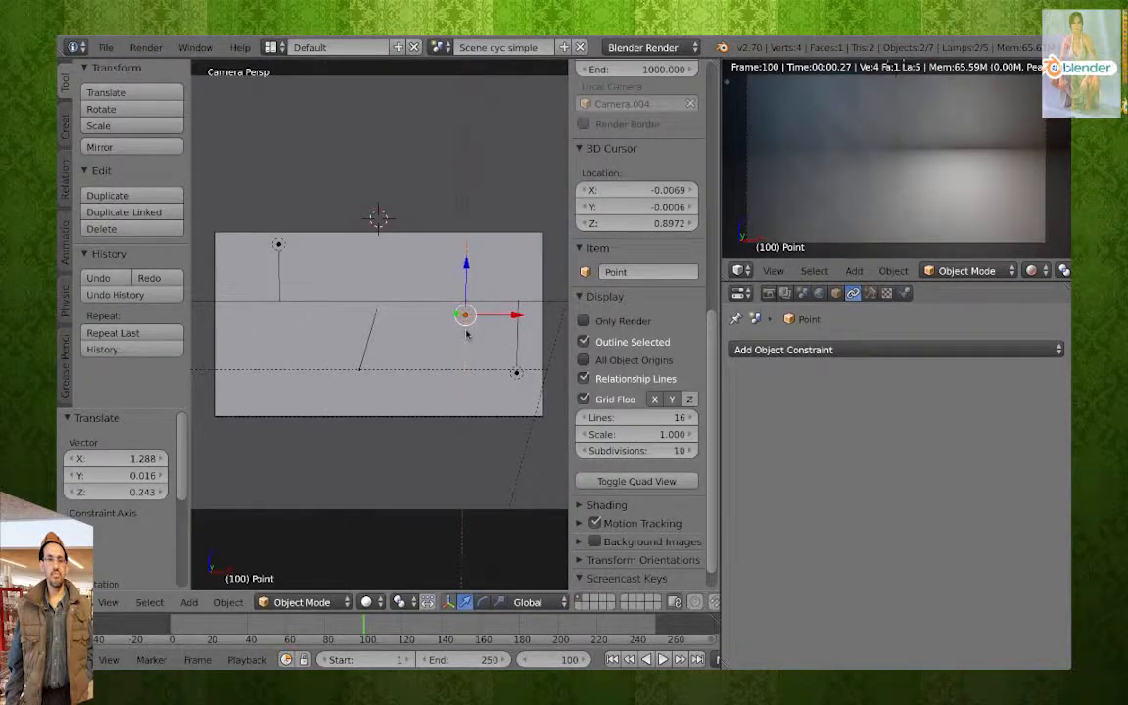
pyautogui.press('g')
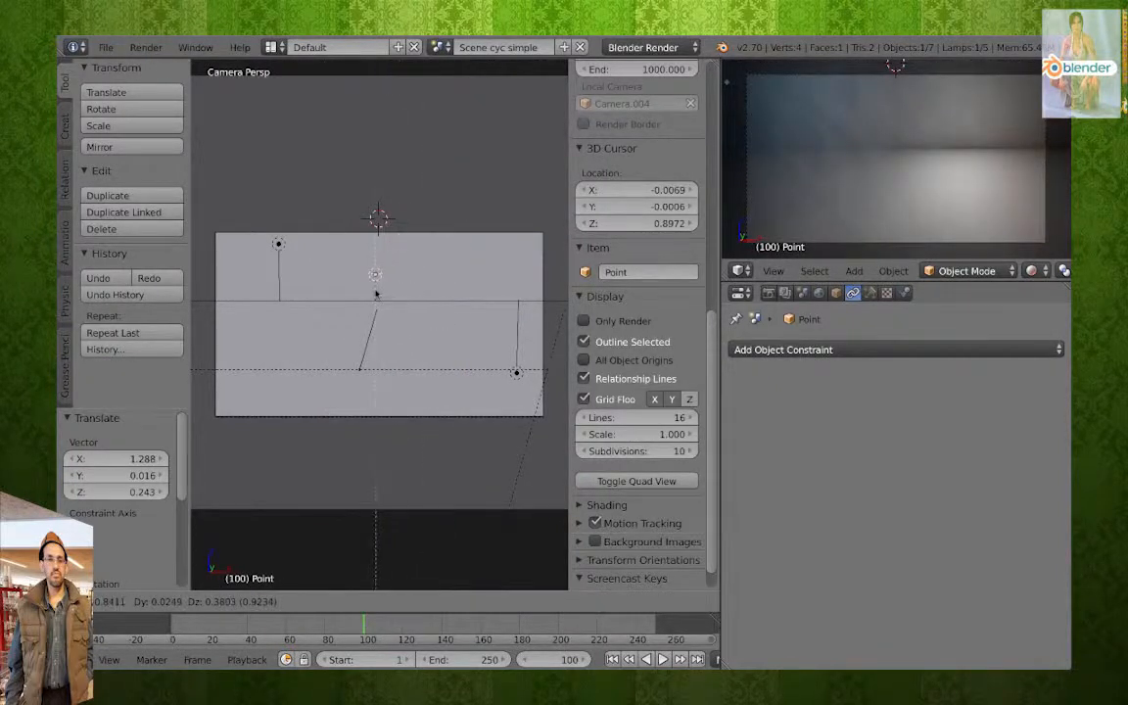
pyautogui.click(376, 293)
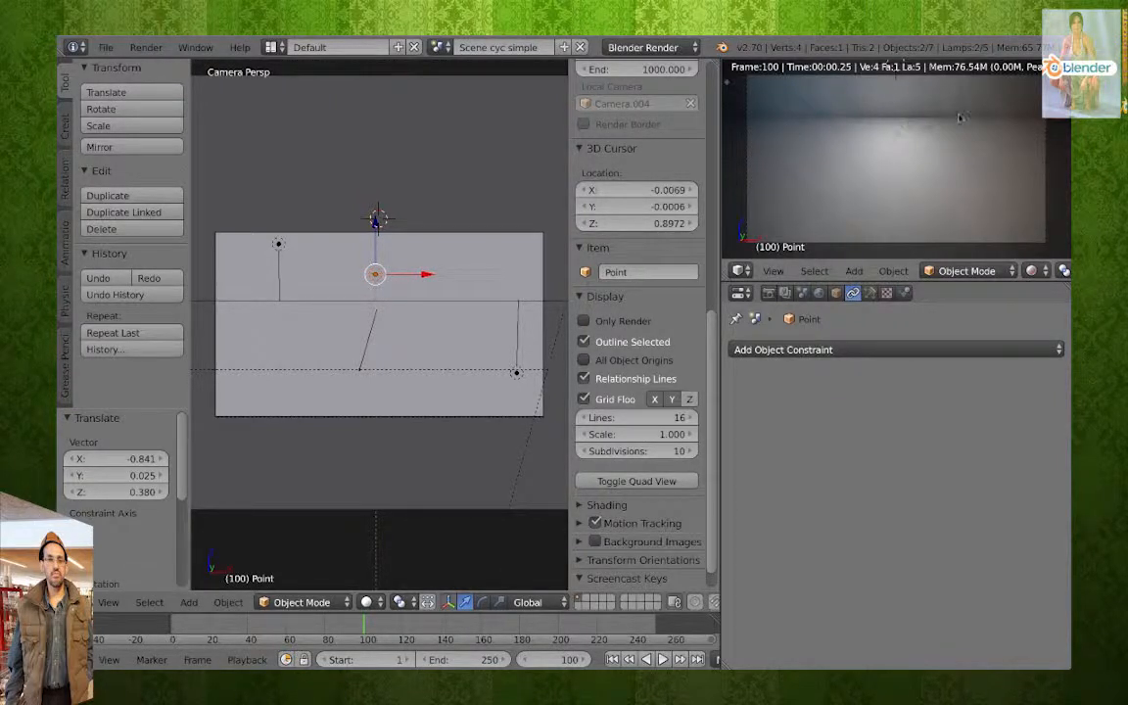
pyautogui.press('g')
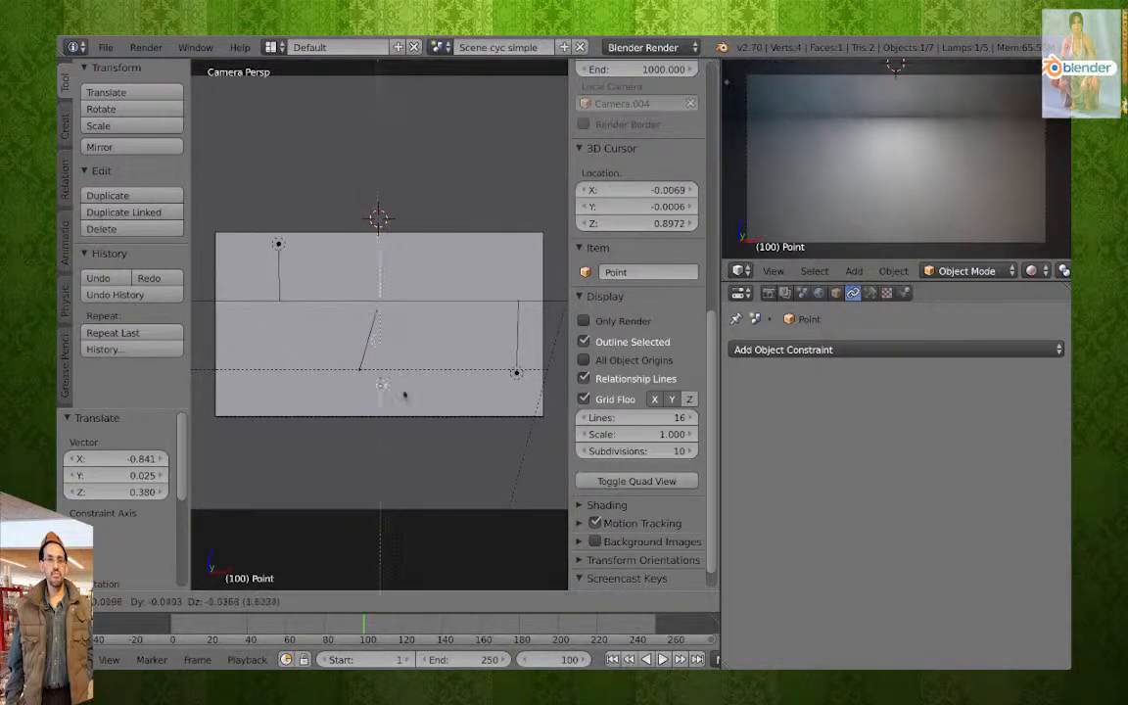
pyautogui.click(394, 398)
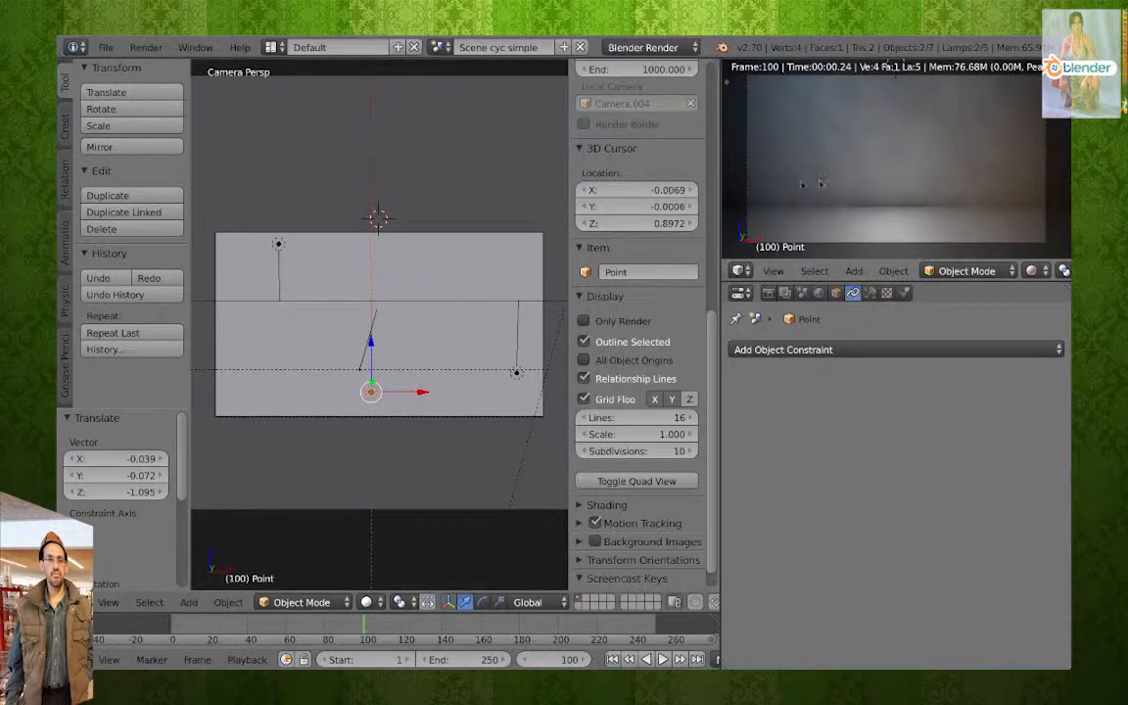
# Try rotating the parented lamps by about 28° to tilt the horizon, and undo the rotation.
pyautogui.press('r')
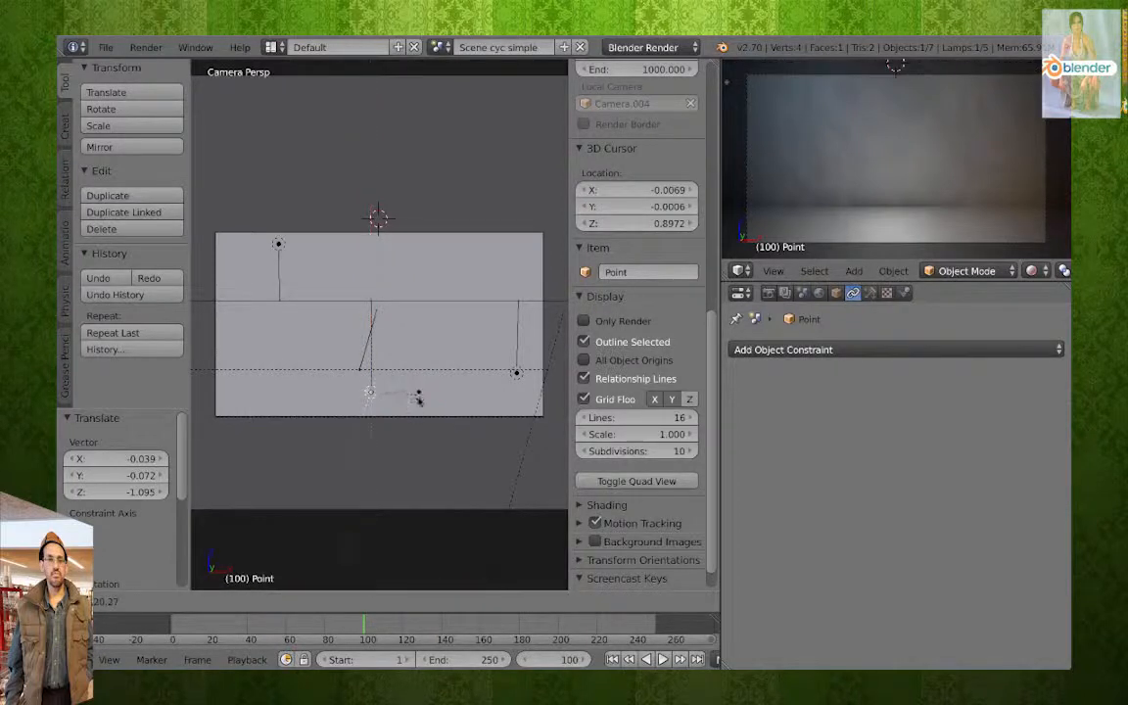
pyautogui.click(418, 404)
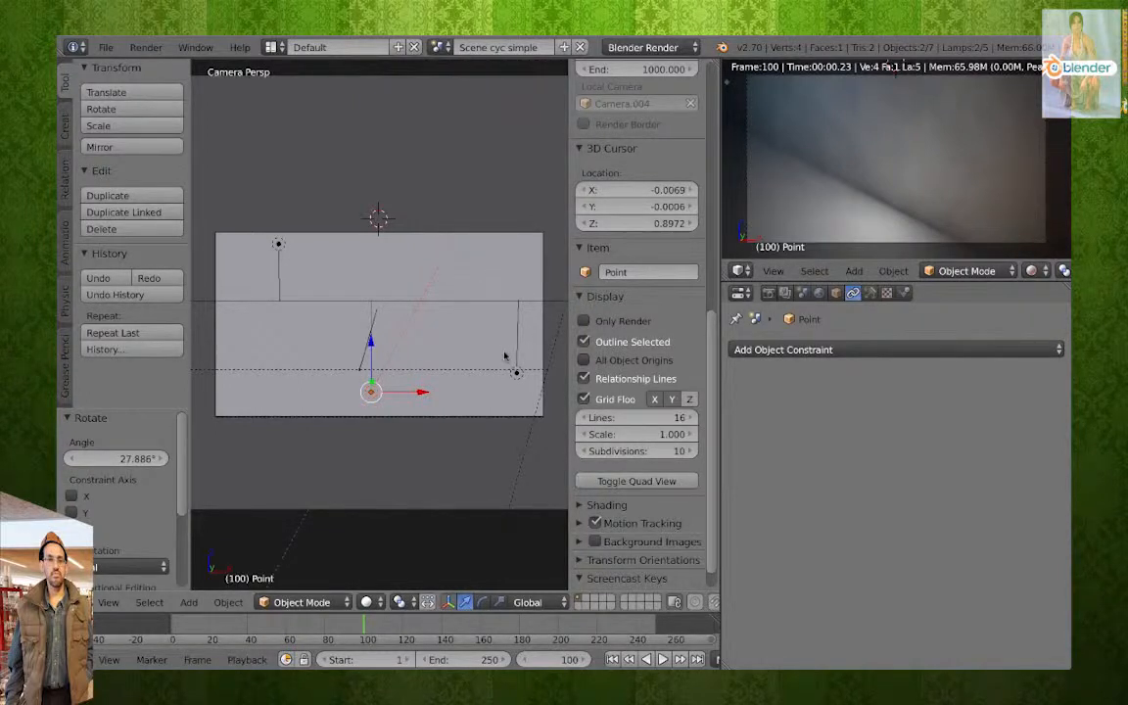
pyautogui.hotkey('ctrl', 'z')
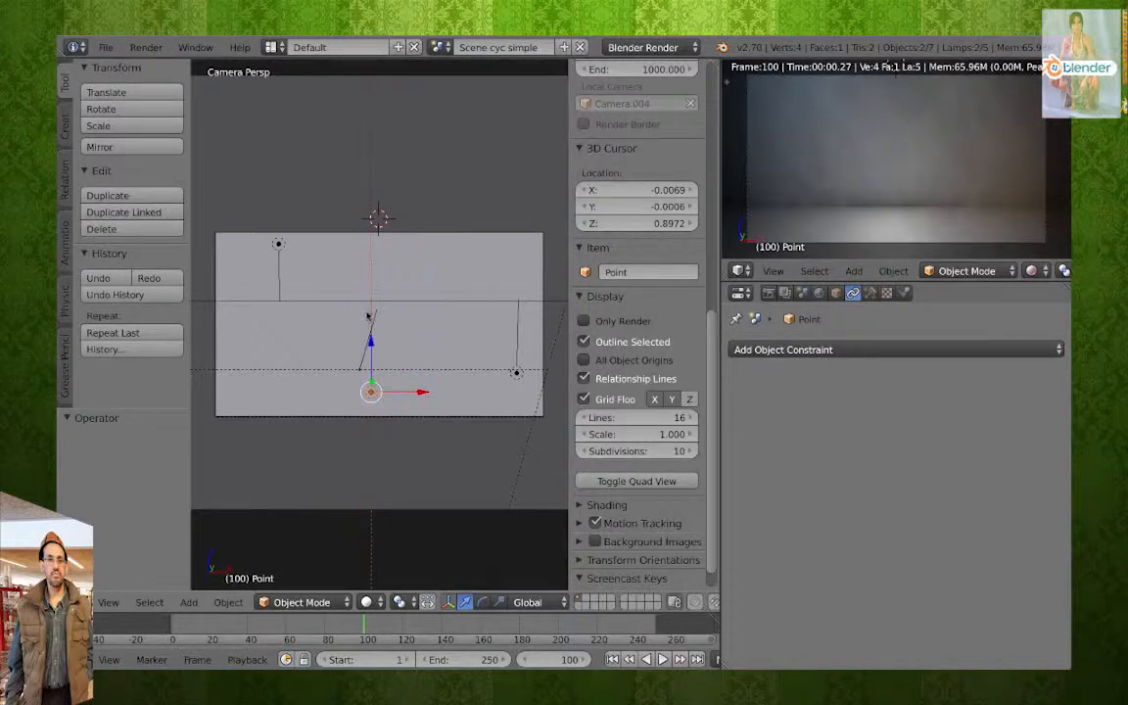
pyautogui.moveTo(368, 316); pyautogui.dragTo(381, 323, button='middle')
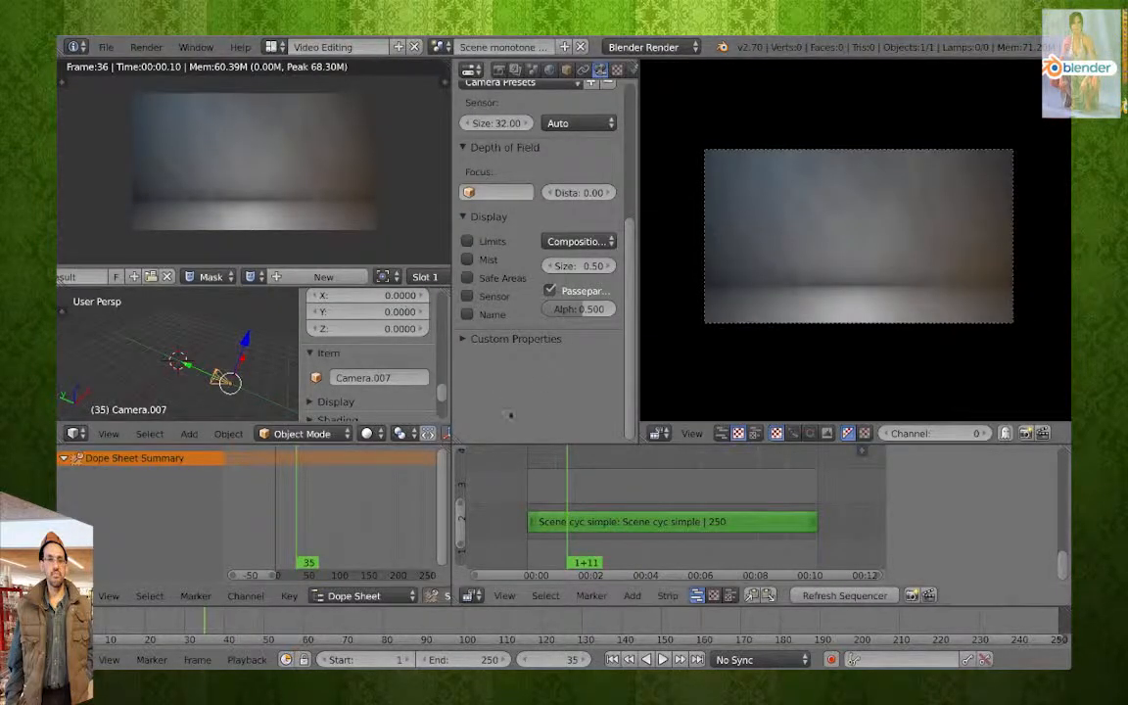
# Select the Scene cyc simple strip in the video sequencer and show its strip properties.
pyautogui.rightClick(579, 530)
pyautogui.press('n')
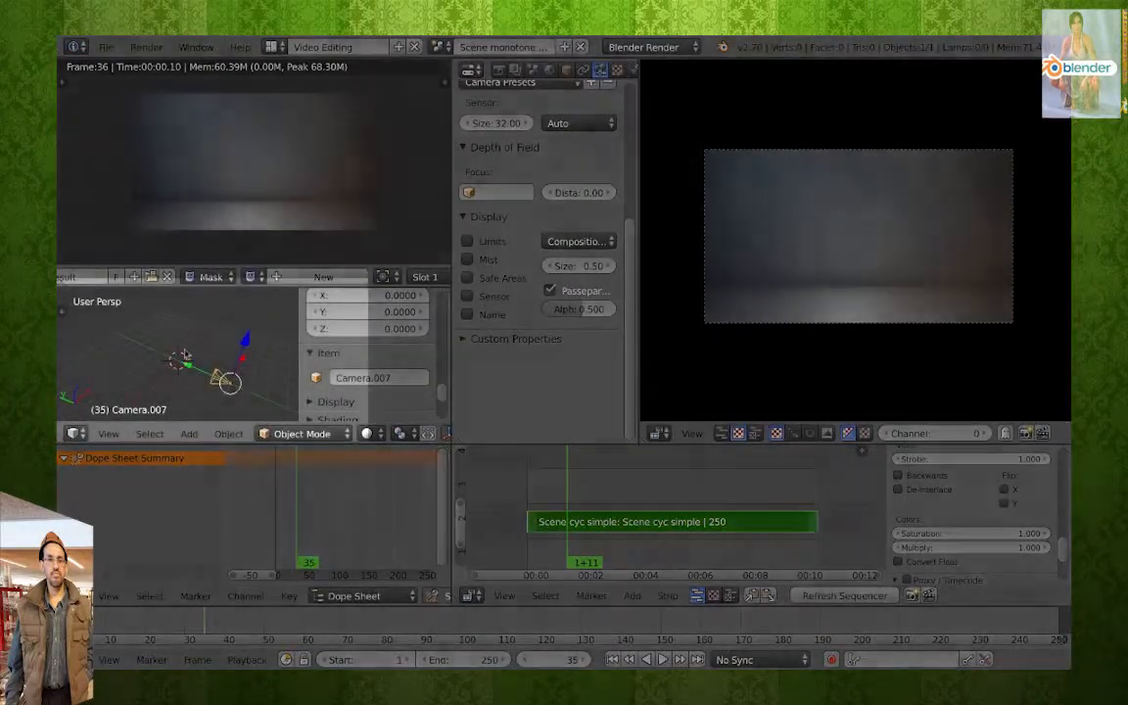
pyautogui.moveTo(184, 353)
pyautogui.mouseDown(button='middle')
pyautogui.moveTo(181, 327)
pyautogui.moveTo(194, 337)
pyautogui.moveTo(169, 346)
pyautogui.mouseUp(button='middle')
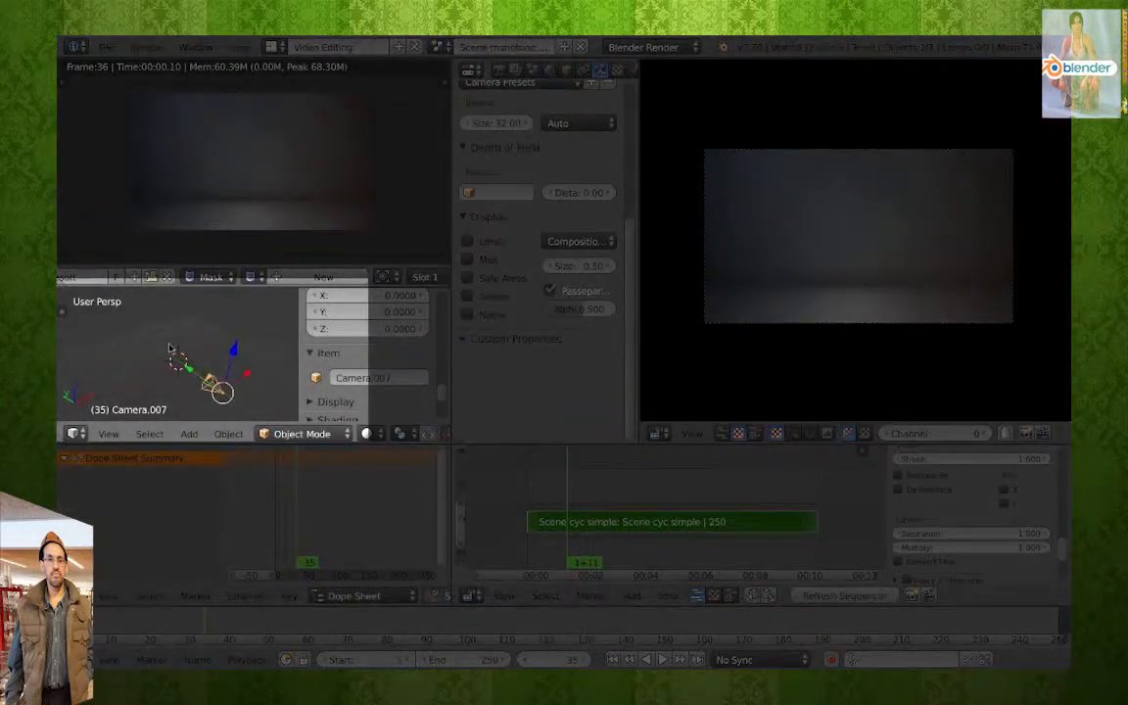
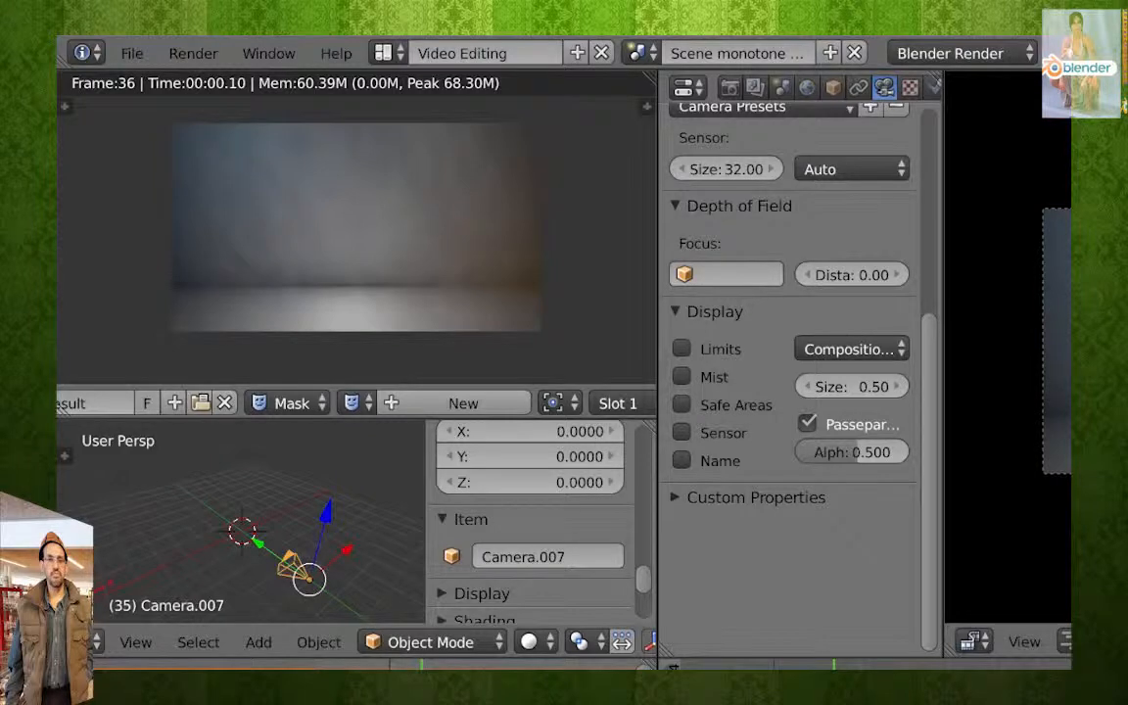
# Create a new mask in the image editor and name it Mask BAR.
pyautogui.click(431, 402)
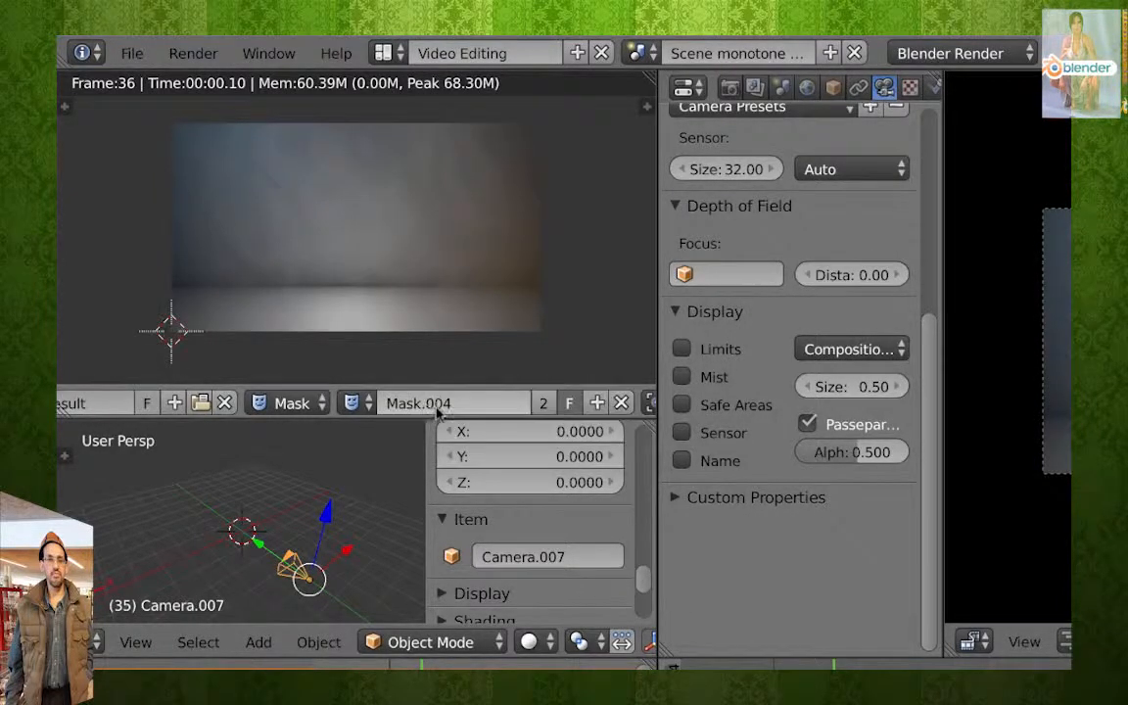
pyautogui.doubleClick(462, 403)
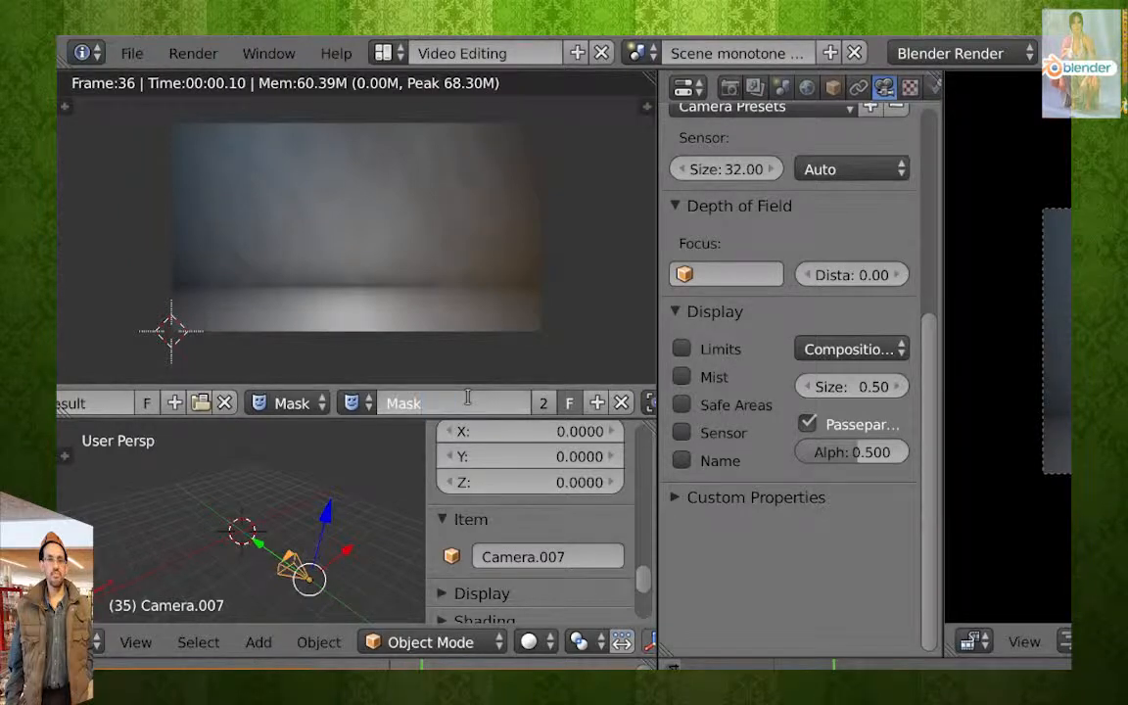
pyautogui.write('Mask BAR')
pyautogui.press('Return')
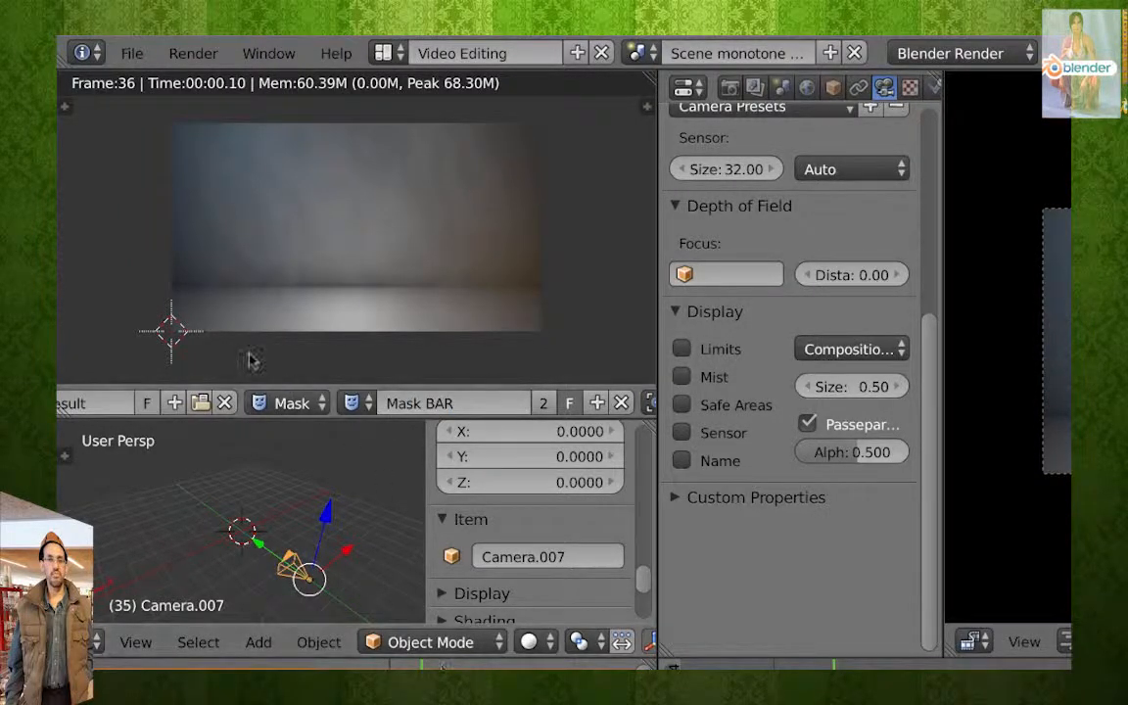
# Add a square to the mask and place it at the left edge of the image, about halfway up.
pyautogui.hotkey('shift', 'a')
pyautogui.click(342, 251)
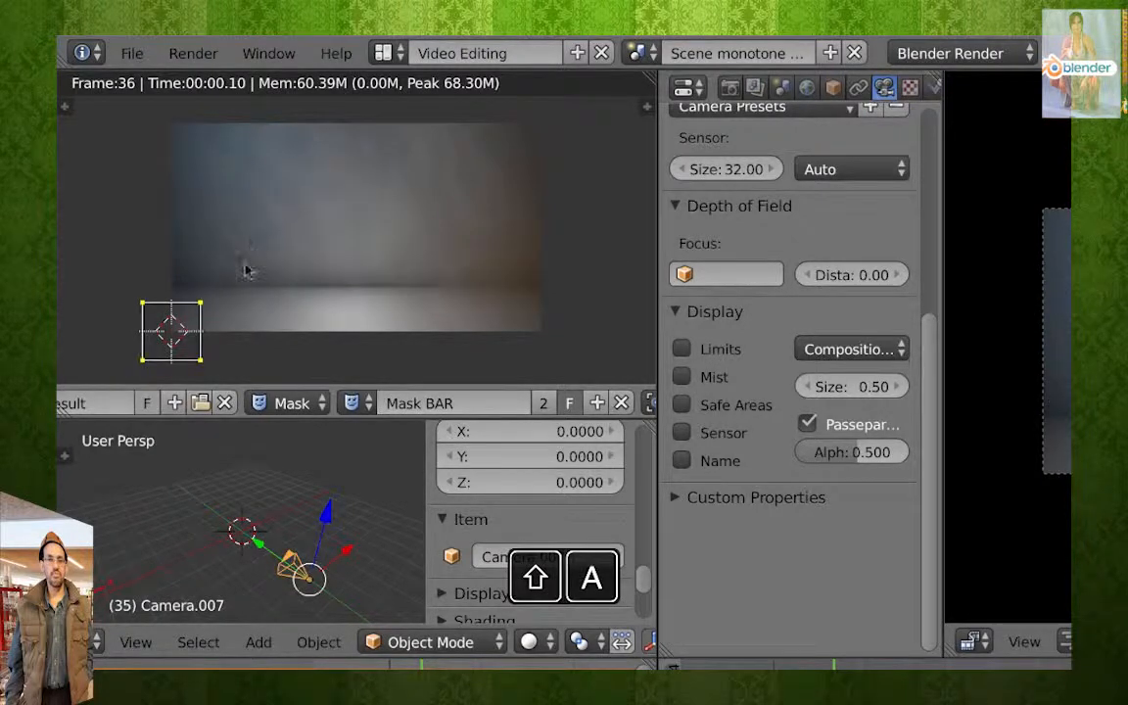
pyautogui.press('g')
pyautogui.click(209, 204)
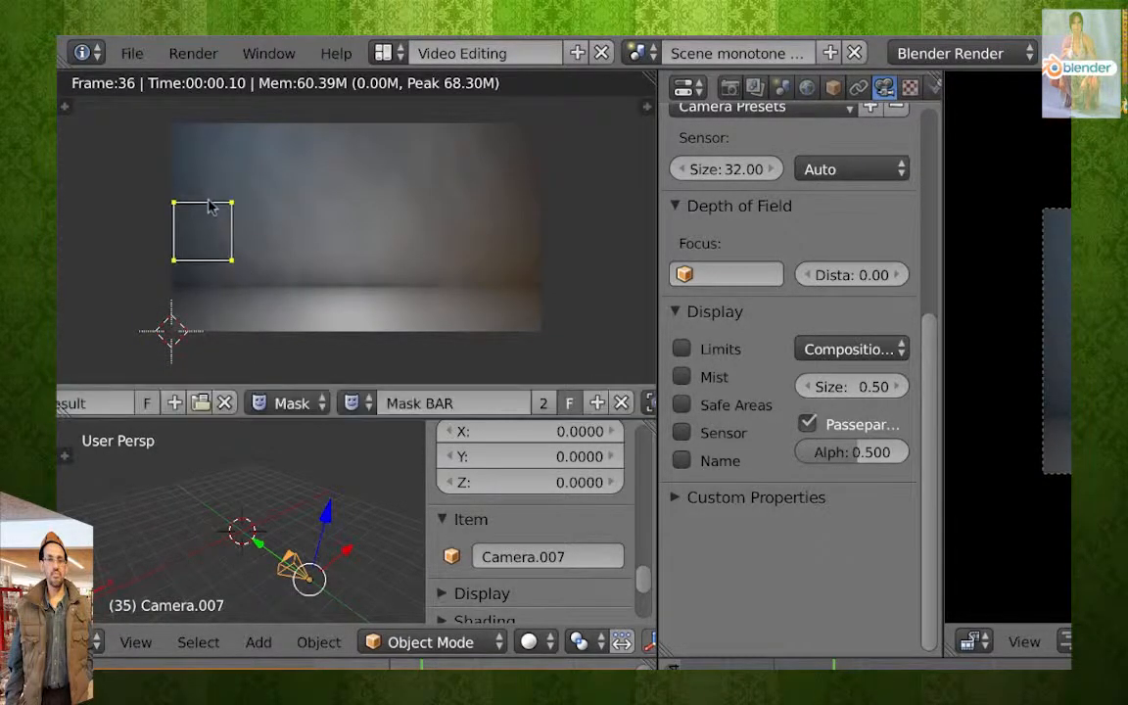
# Enlarge the square mask, stretch it along Y into a bar taller than the image, and shift it slightly over the left edge.
pyautogui.press('s')
pyautogui.click(284, 260)
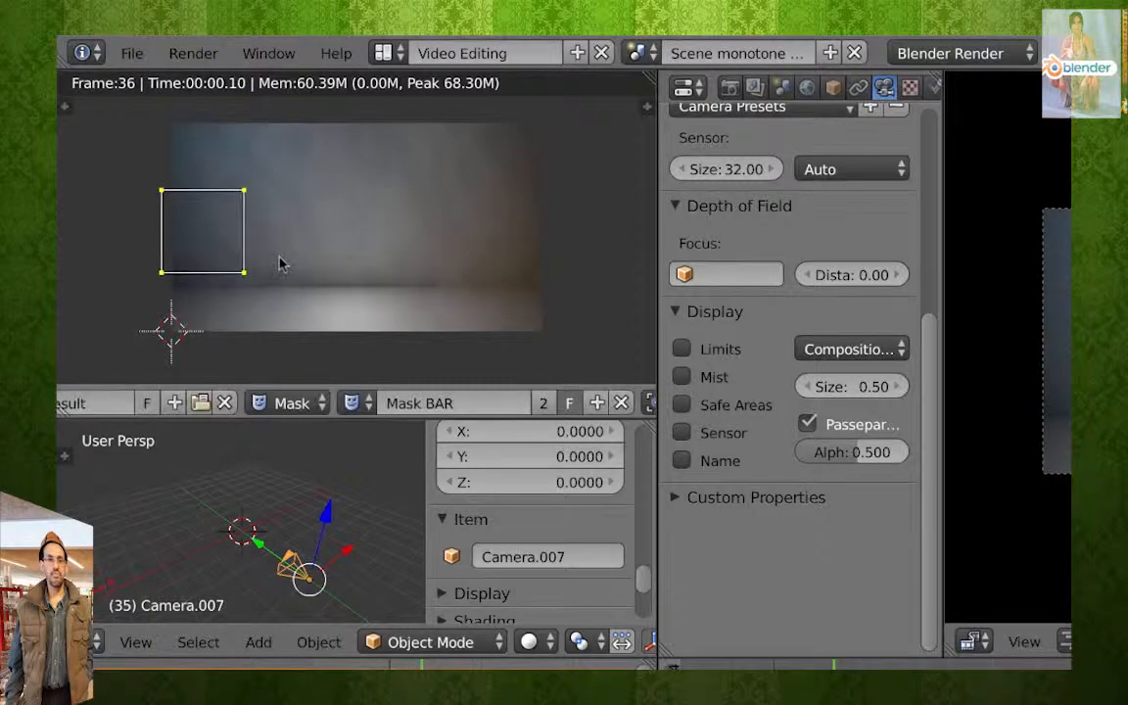
pyautogui.press('s')
pyautogui.press('y')
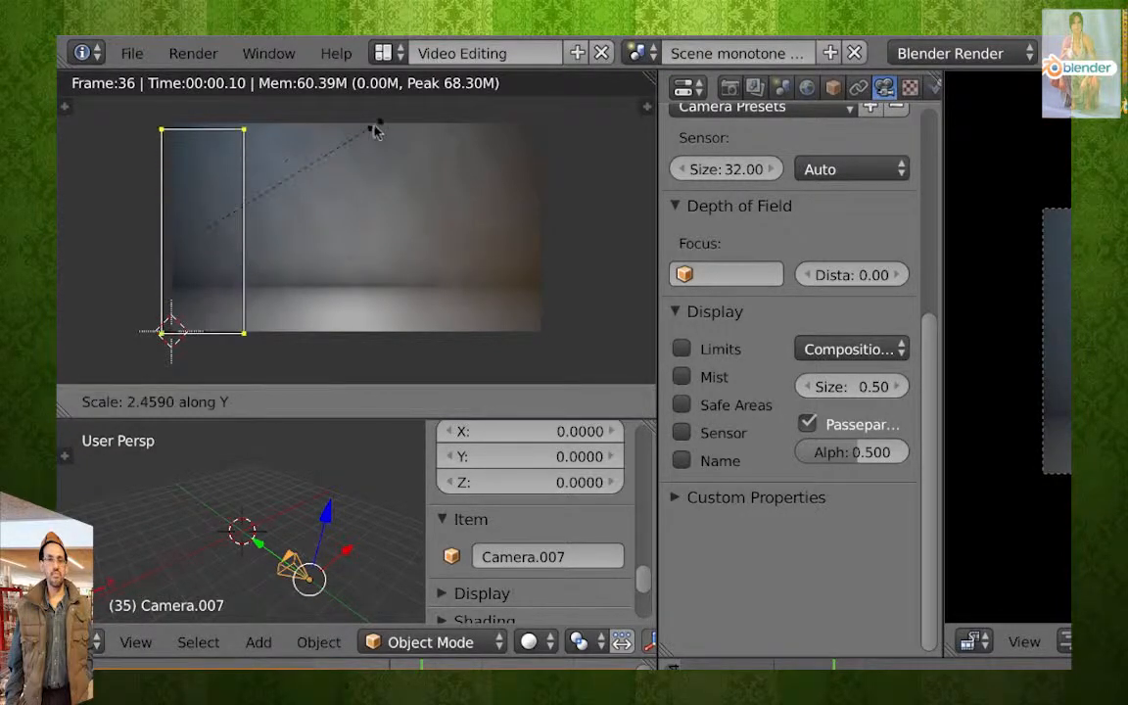
pyautogui.click(443, 118)
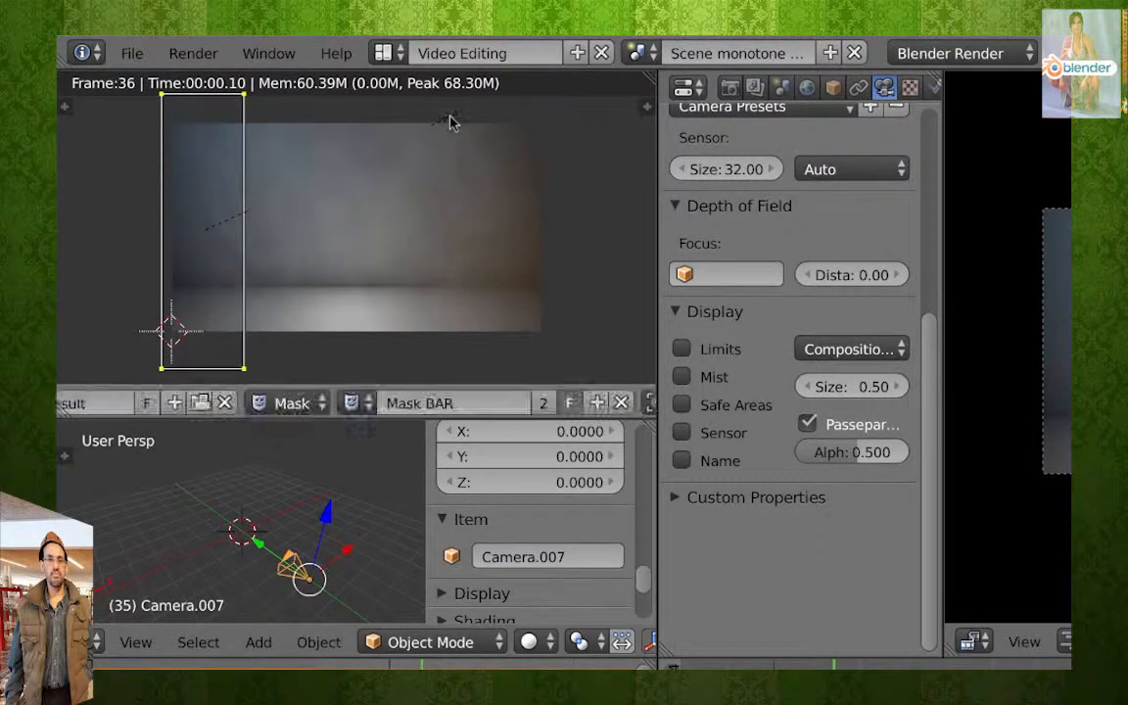
pyautogui.press('g')
pyautogui.click(318, 191)
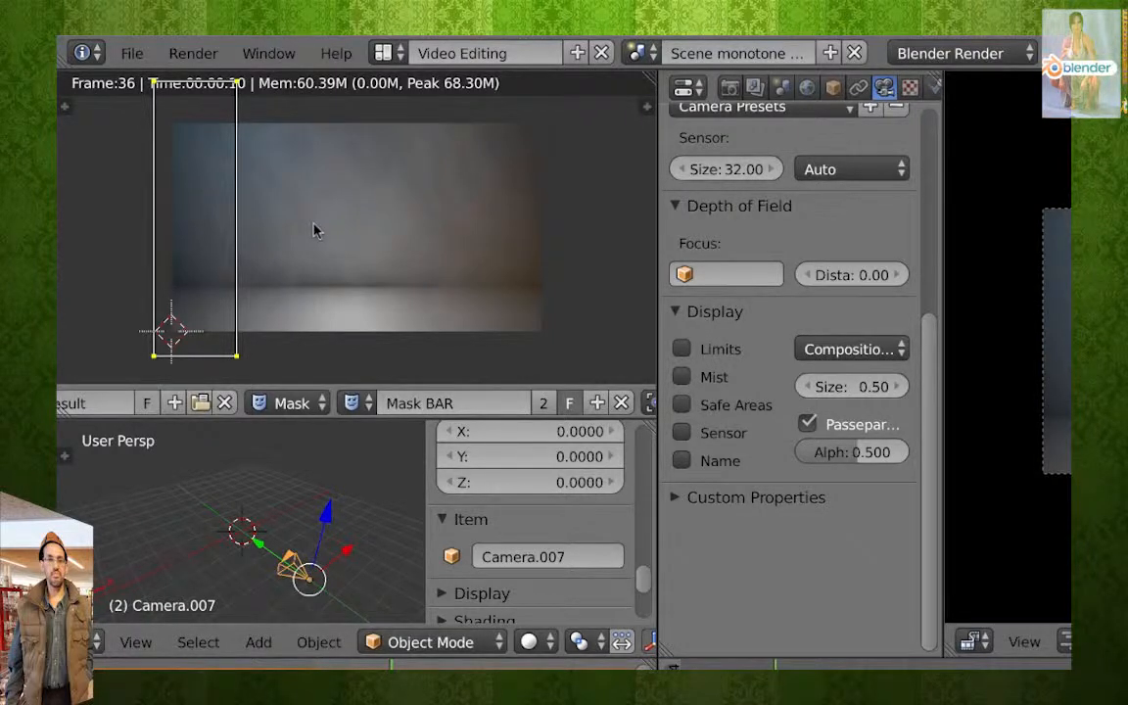
# At frame 2, move the mask bar straight up along Y until it sits just above the image.
pyautogui.press('g')
pyautogui.press('y')
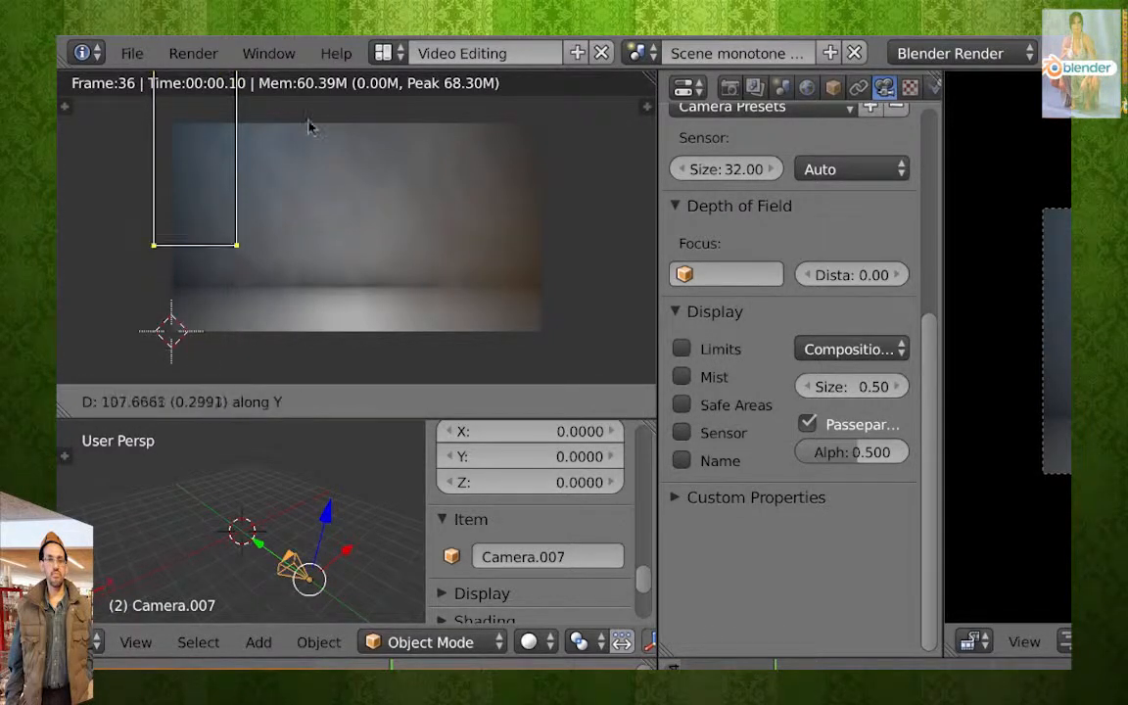
pyautogui.click(299, 298)
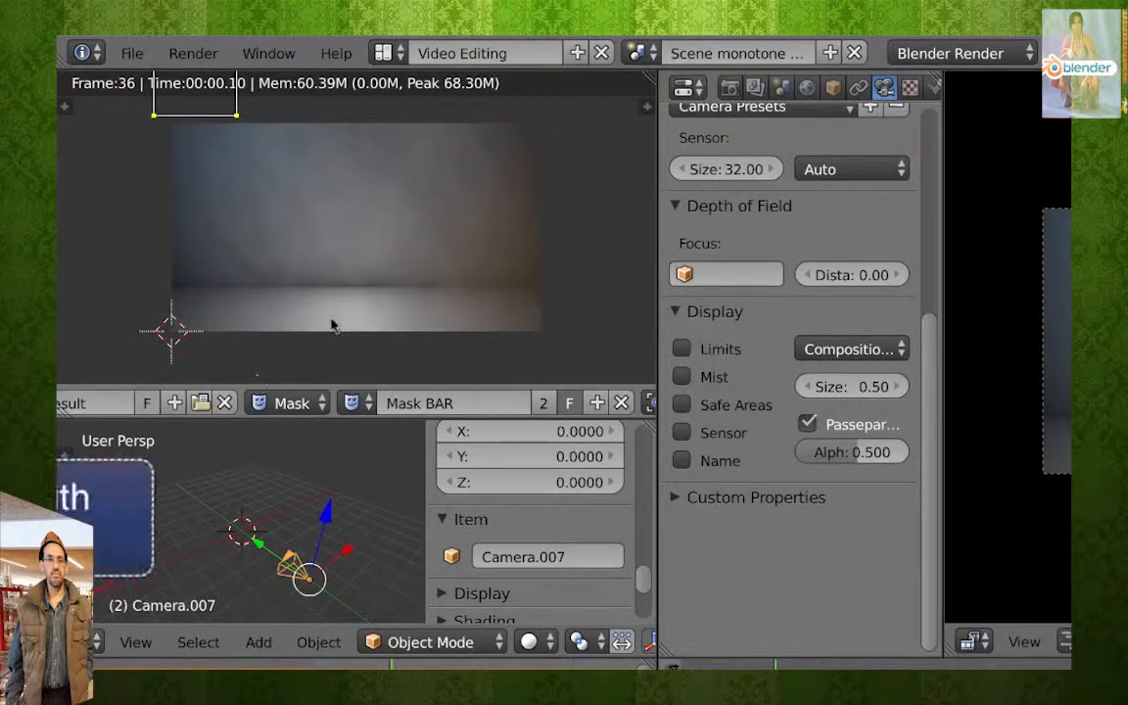
pyautogui.click(81, 380)
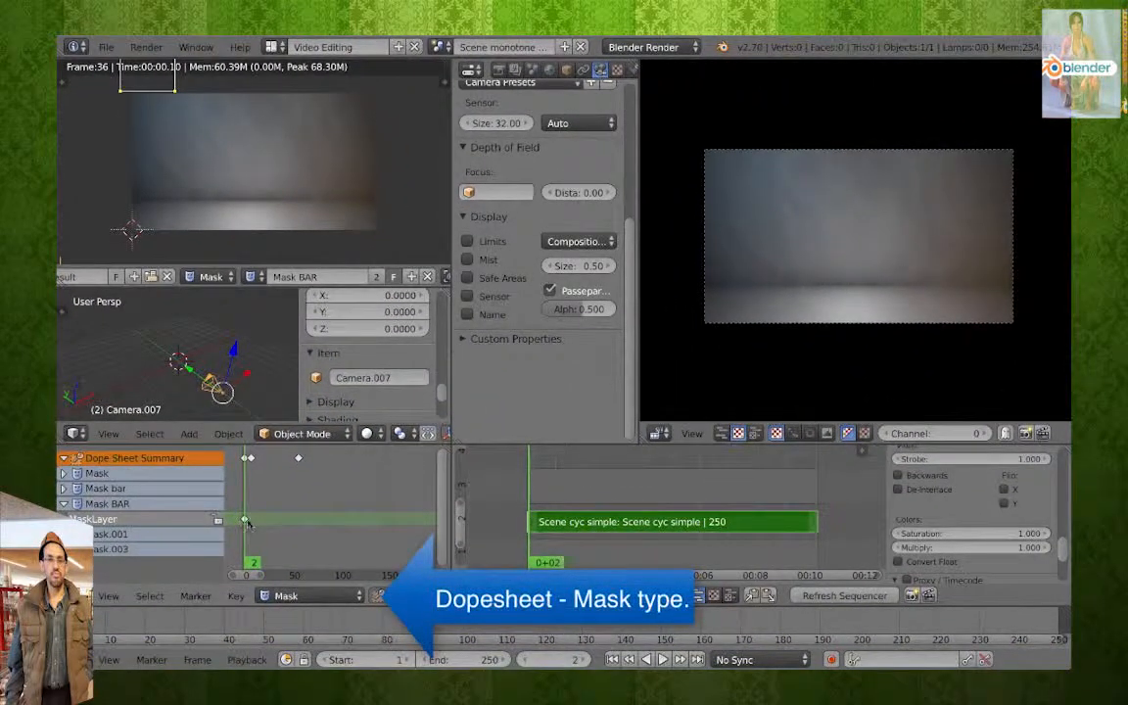
# At frame 26, move the mask bar straight down along Y until it covers the full height of the image.
pyautogui.moveTo(539, 497); pyautogui.dragTo(556, 500)
pyautogui.press('g')
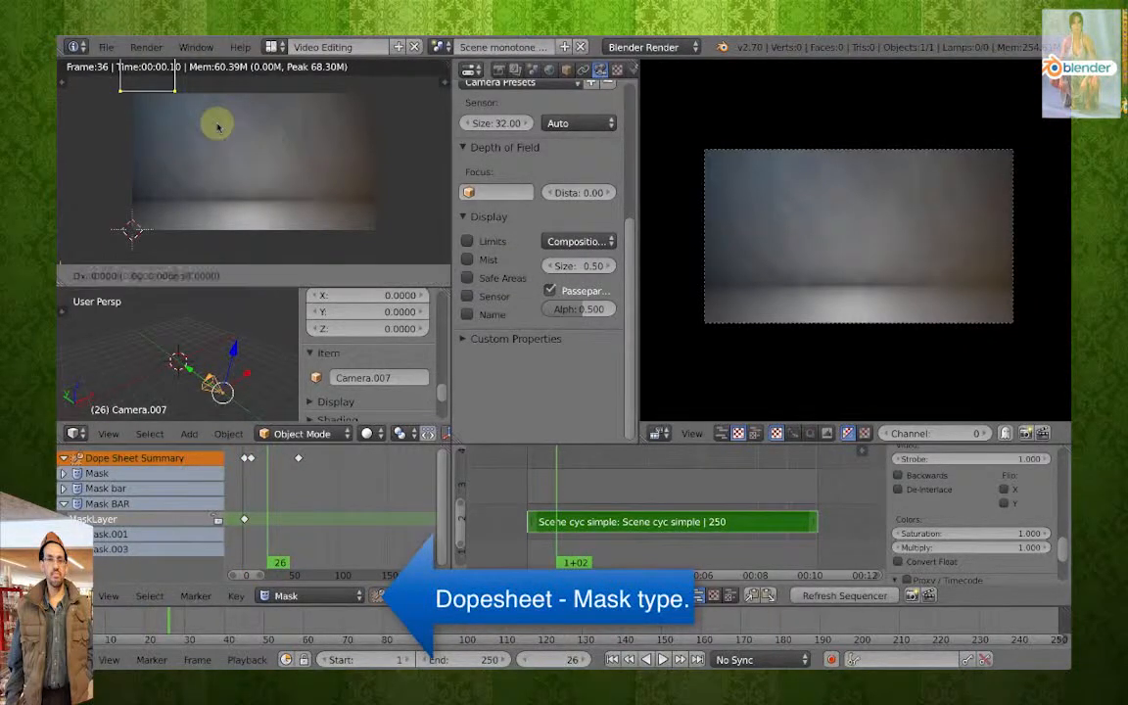
pyautogui.press('y')
pyautogui.click(211, 77)
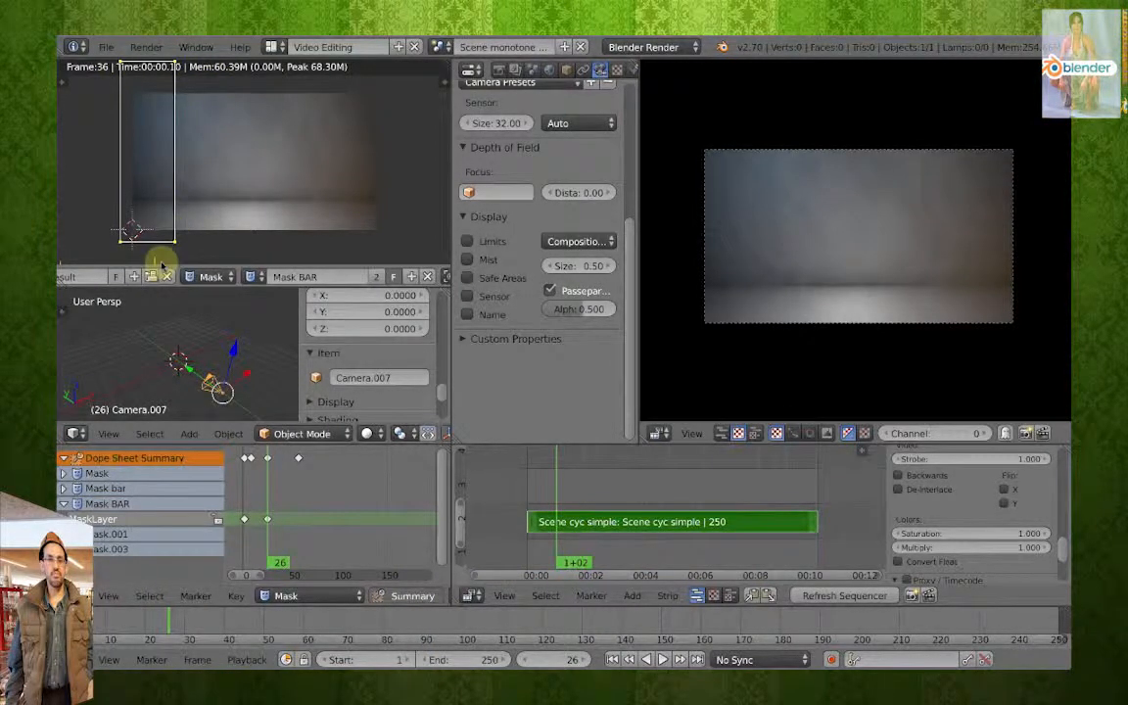
# Shift the second Mask BAR keyframe slightly later in the dope sheet and scrub the frames around it to check the bar's motion.
pyautogui.rightClick(268, 521)
pyautogui.press('g')
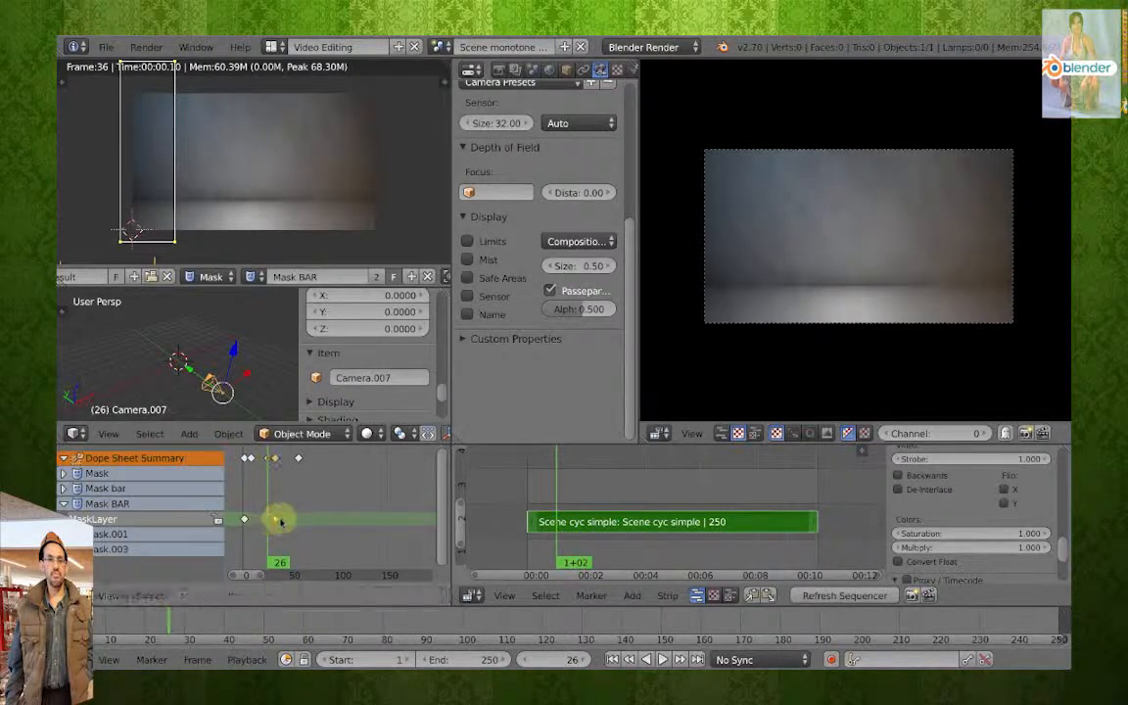
pyautogui.click(272, 522)
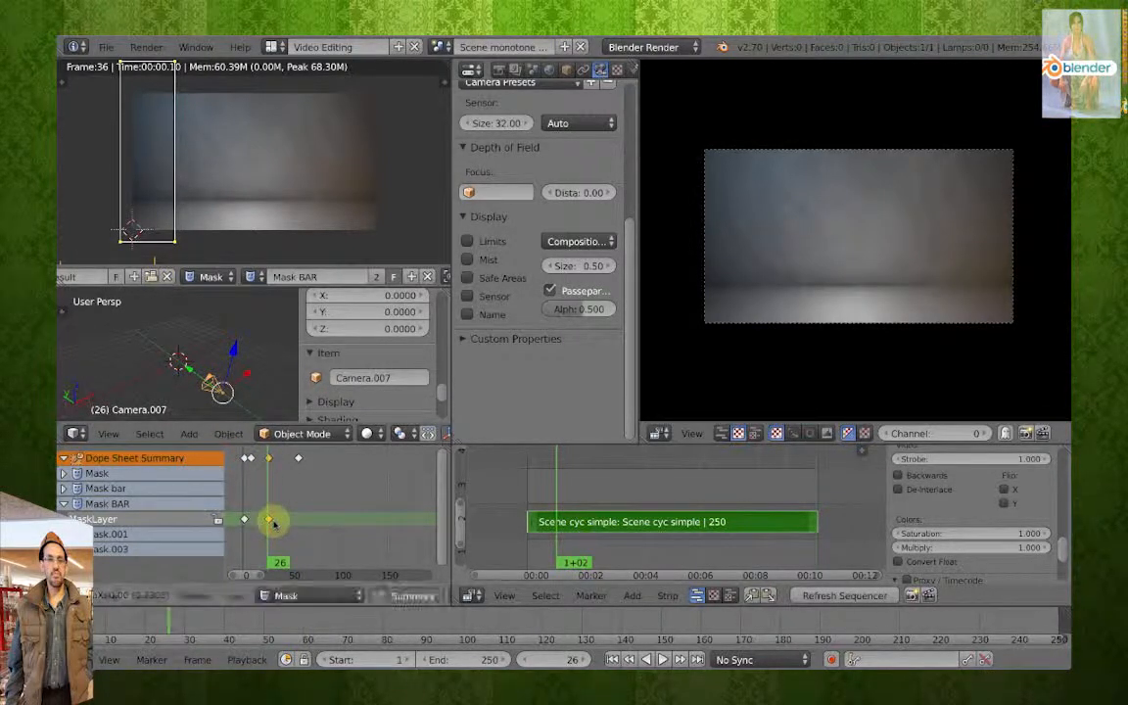
pyautogui.click(561, 497)
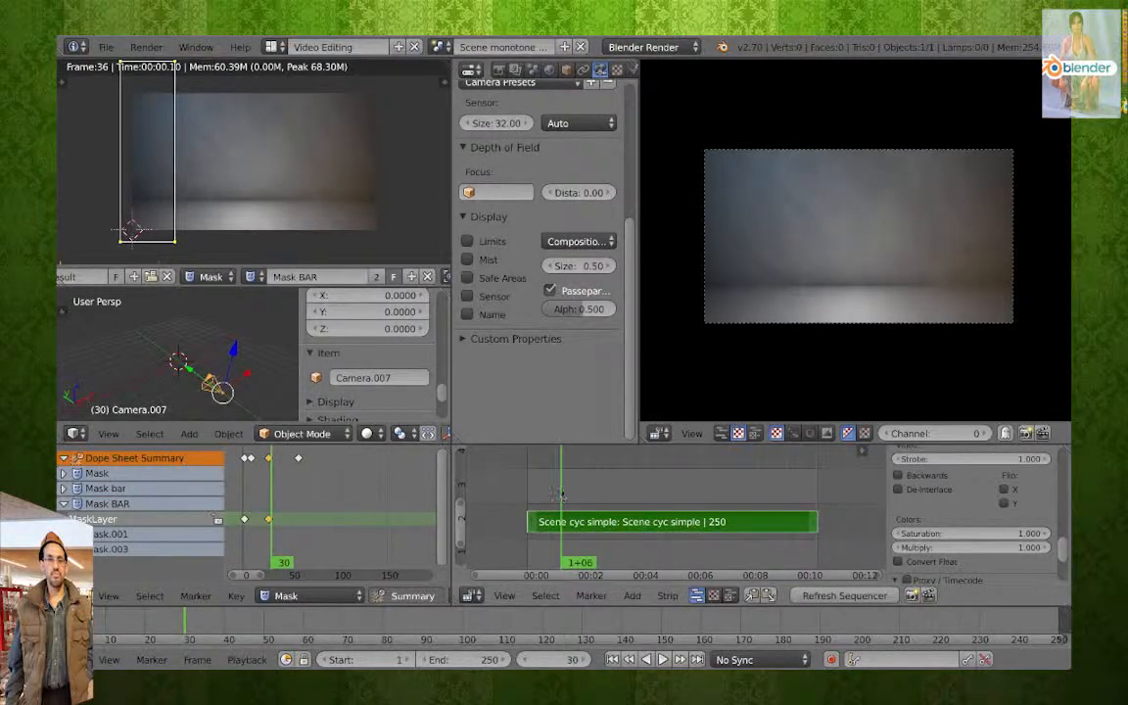
pyautogui.moveTo(561, 496)
pyautogui.mouseDown()
pyautogui.moveTo(529, 494)
pyautogui.moveTo(554, 492)
pyautogui.mouseUp()
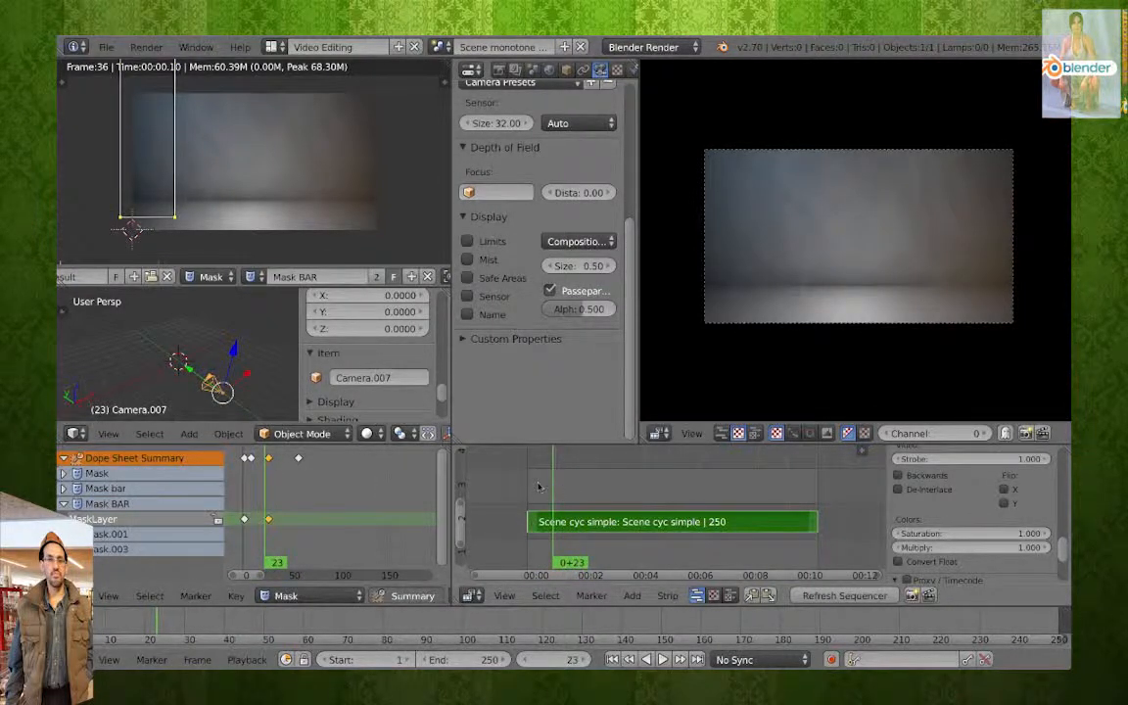
# Add a Color effect strip above the scene strip and extend its end to about the end of the scene strip.
pyautogui.hotkey('shift', 'a')
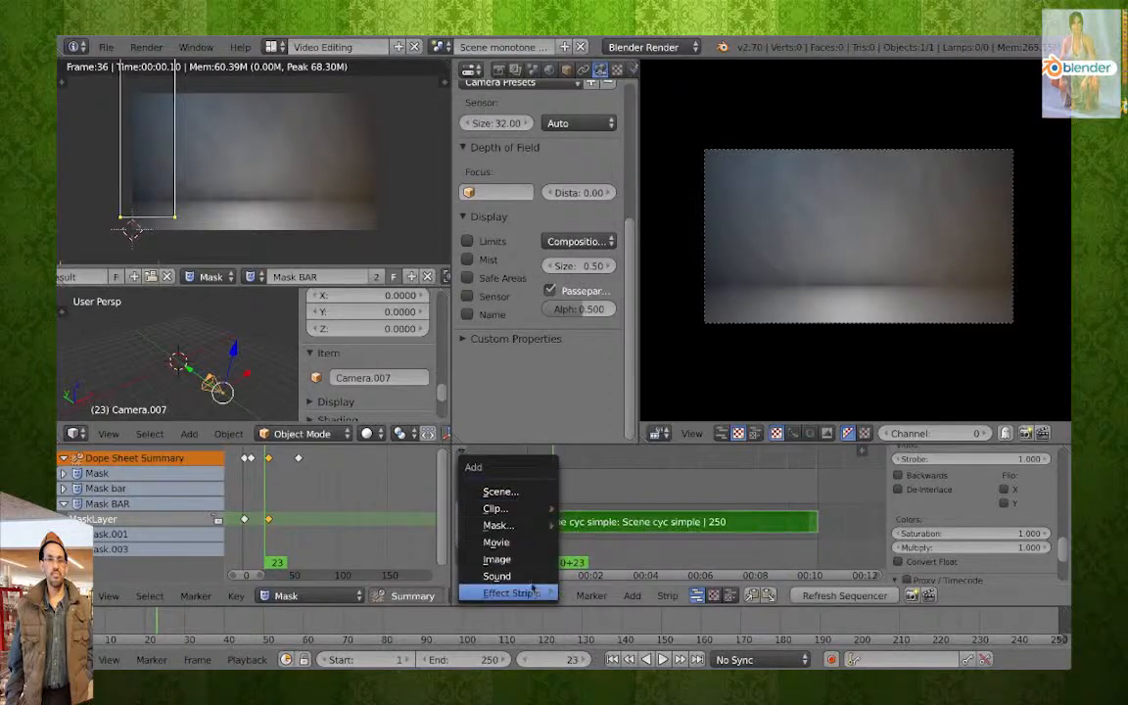
pyautogui.moveTo(553, 592)
pyautogui.click(593, 542)
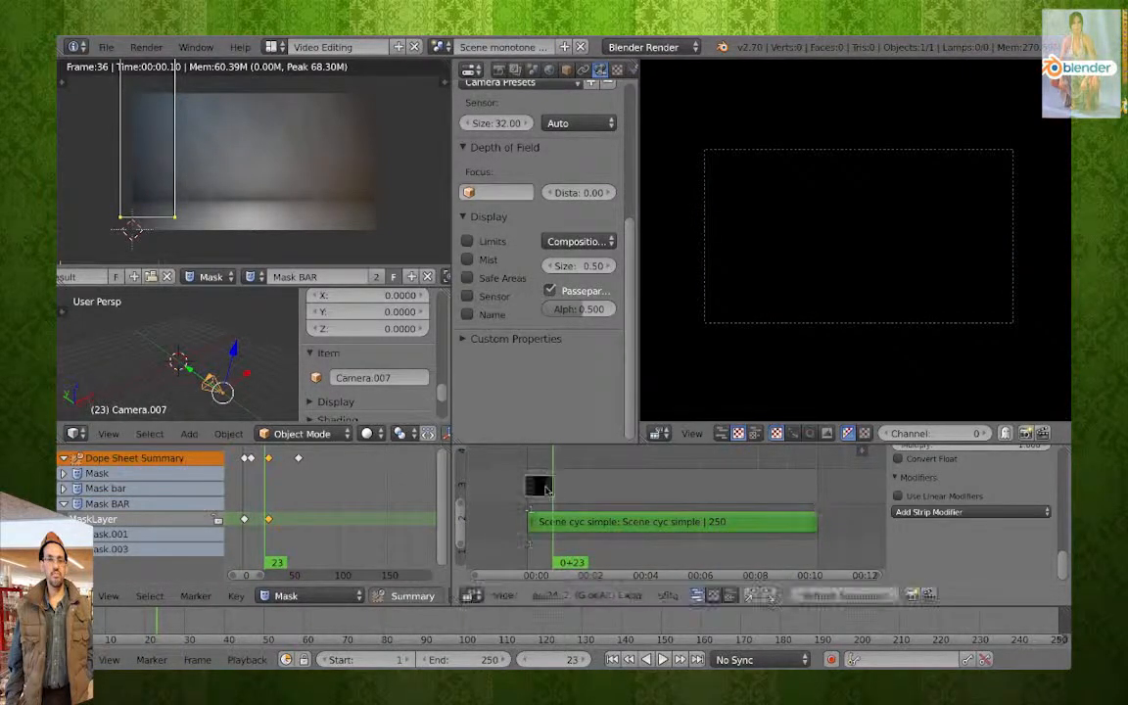
pyautogui.click(553, 493)
pyautogui.press('g')
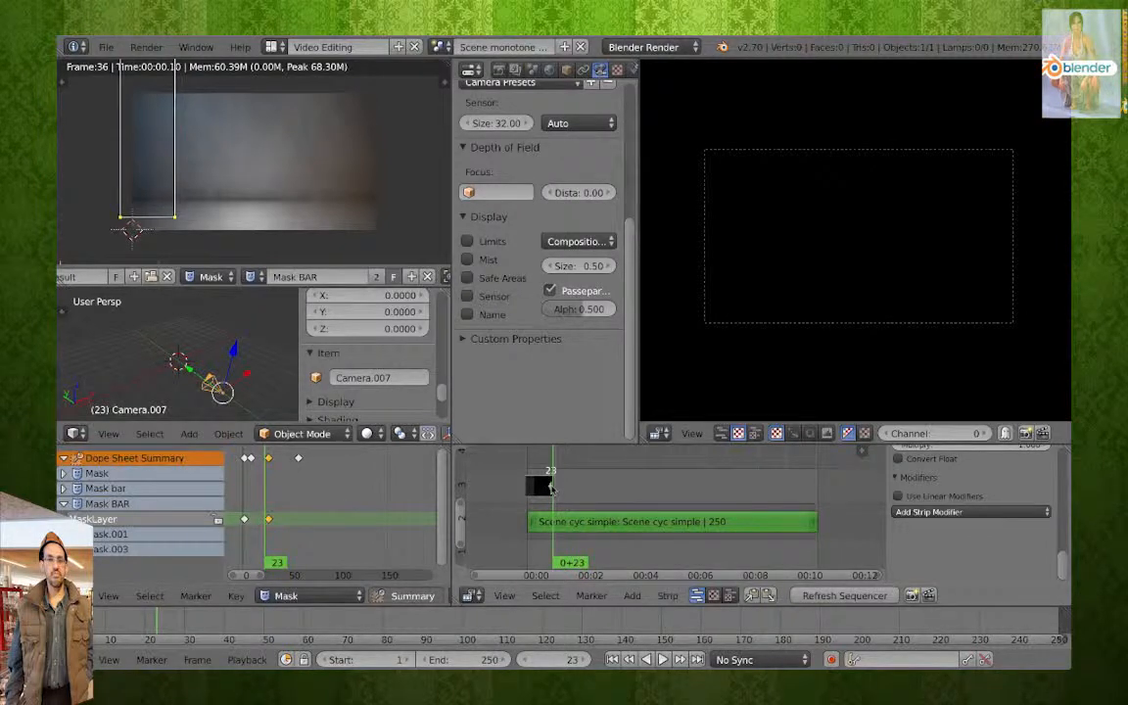
pyautogui.moveTo(552, 487); pyautogui.dragTo(811, 502)
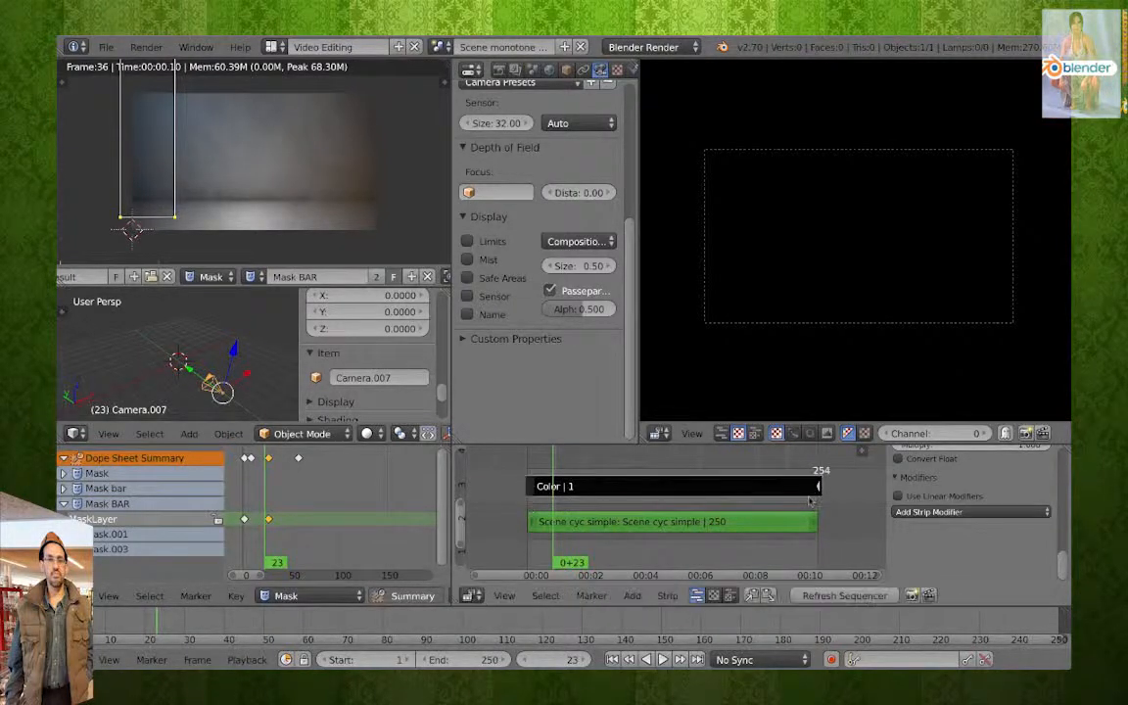
# Change the Color strip's colour to a medium blue.
pyautogui.click(638, 494)
pyautogui.scroll(6, 1051, 518)
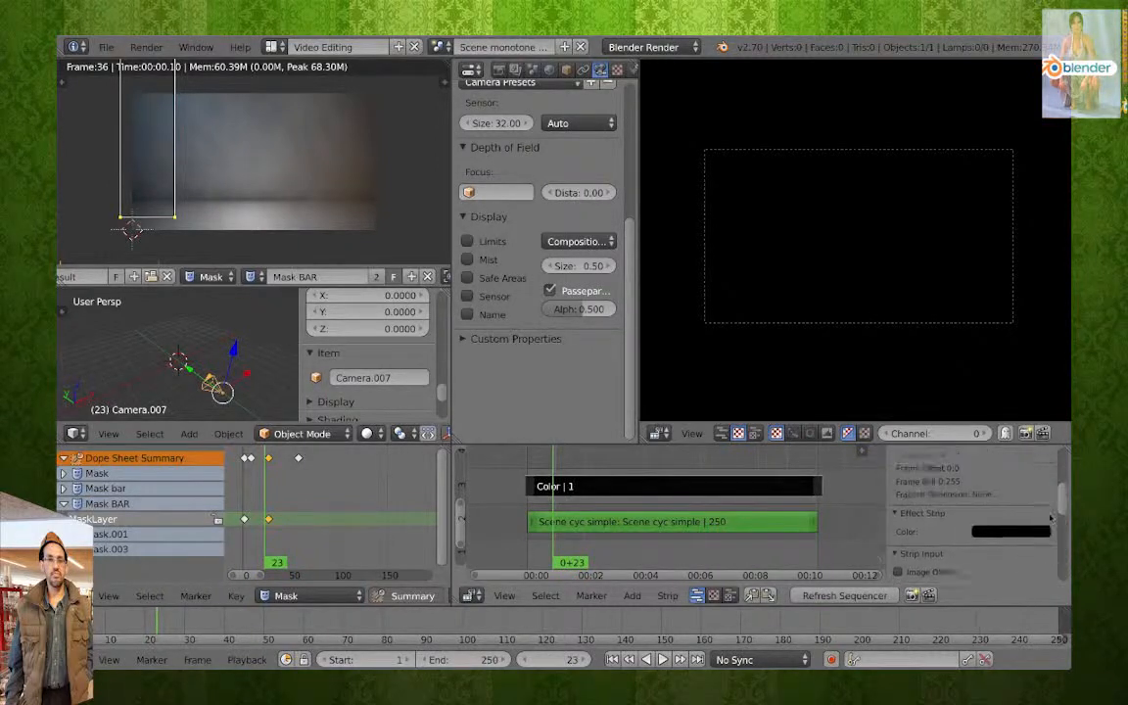
pyautogui.scroll(-2, 1051, 518)
pyautogui.click(1011, 503)
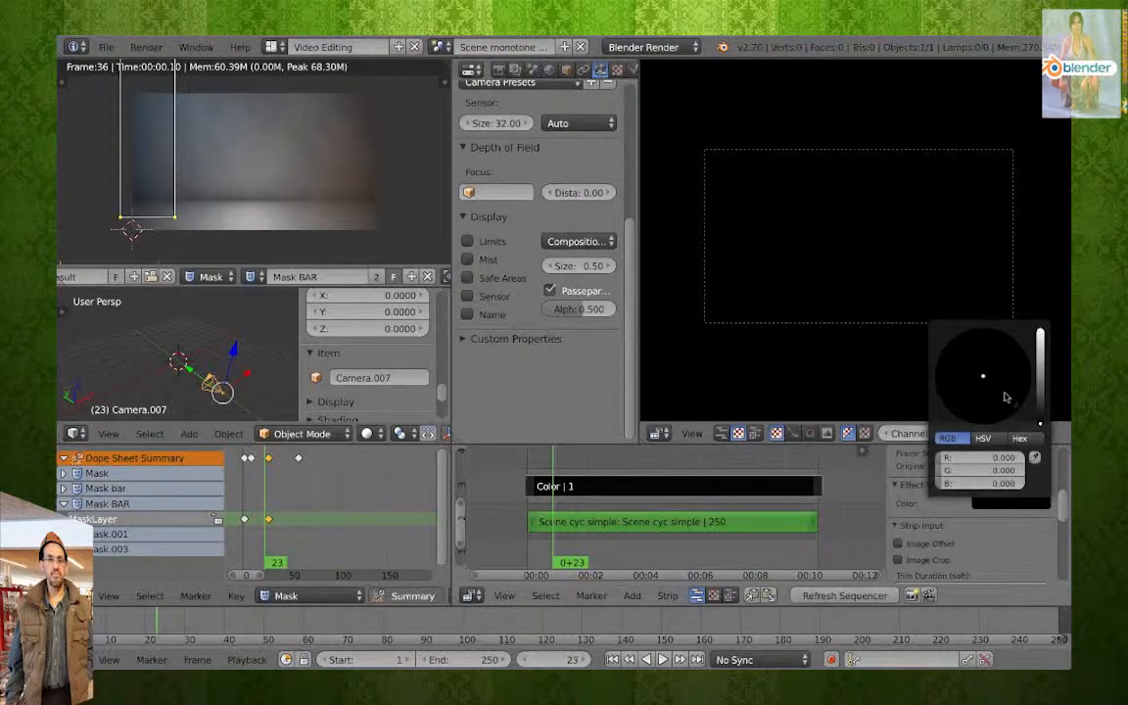
pyautogui.click(1041, 362)
pyautogui.moveTo(999, 368); pyautogui.dragTo(1010, 355)
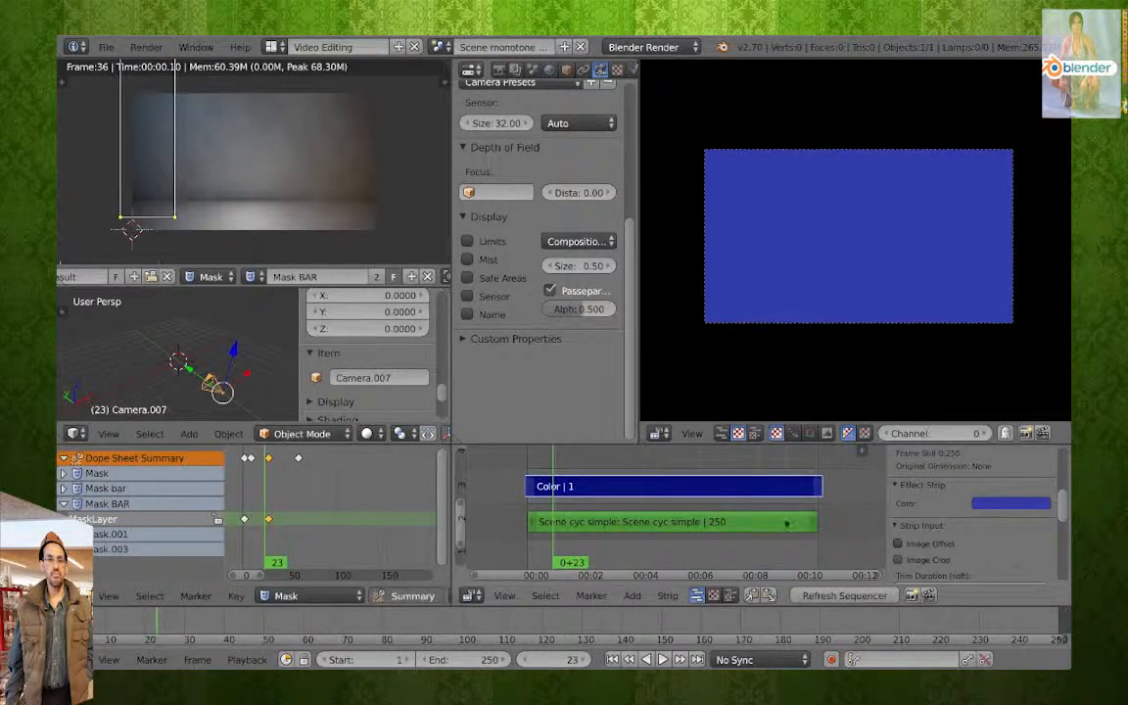
# Add a Mask modifier to the Color strip, using the Mask input type with Mask BAR.
pyautogui.scroll(-10, 992, 519)
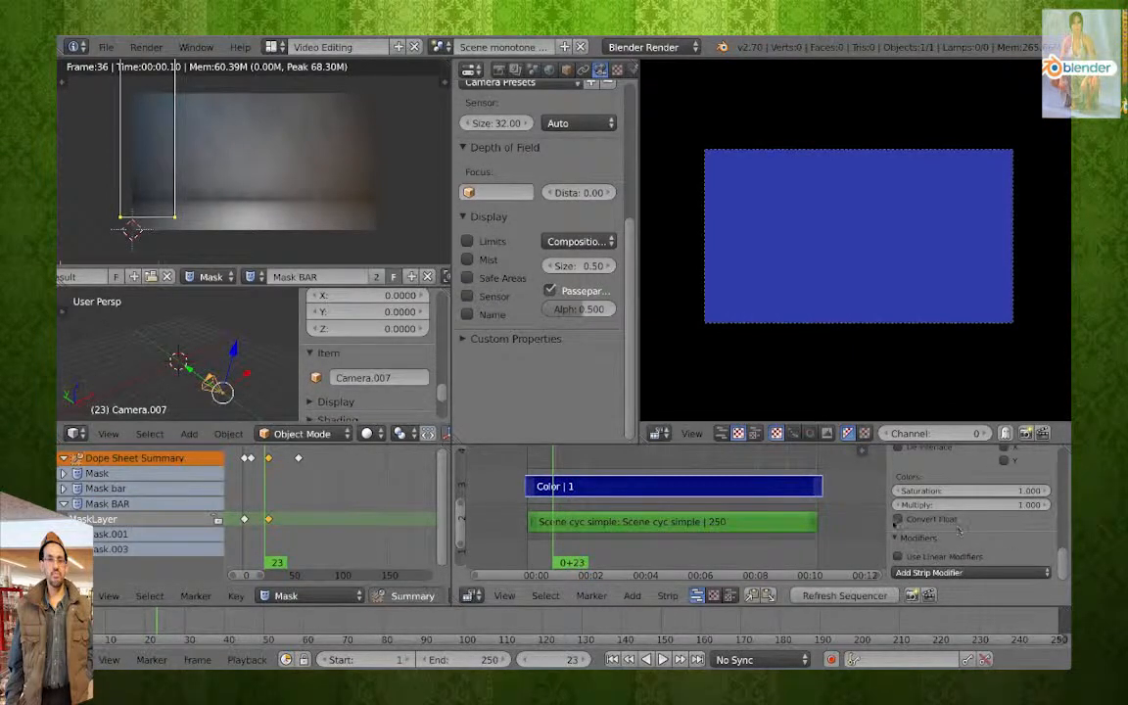
pyautogui.press('n')
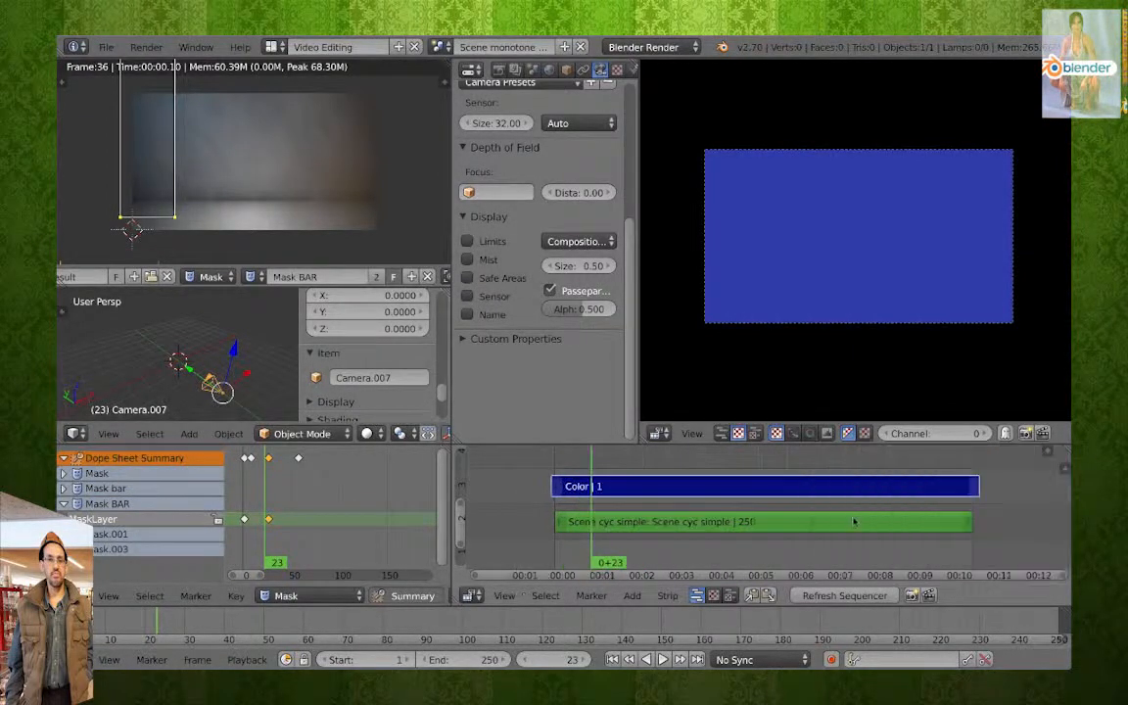
pyautogui.press('n')
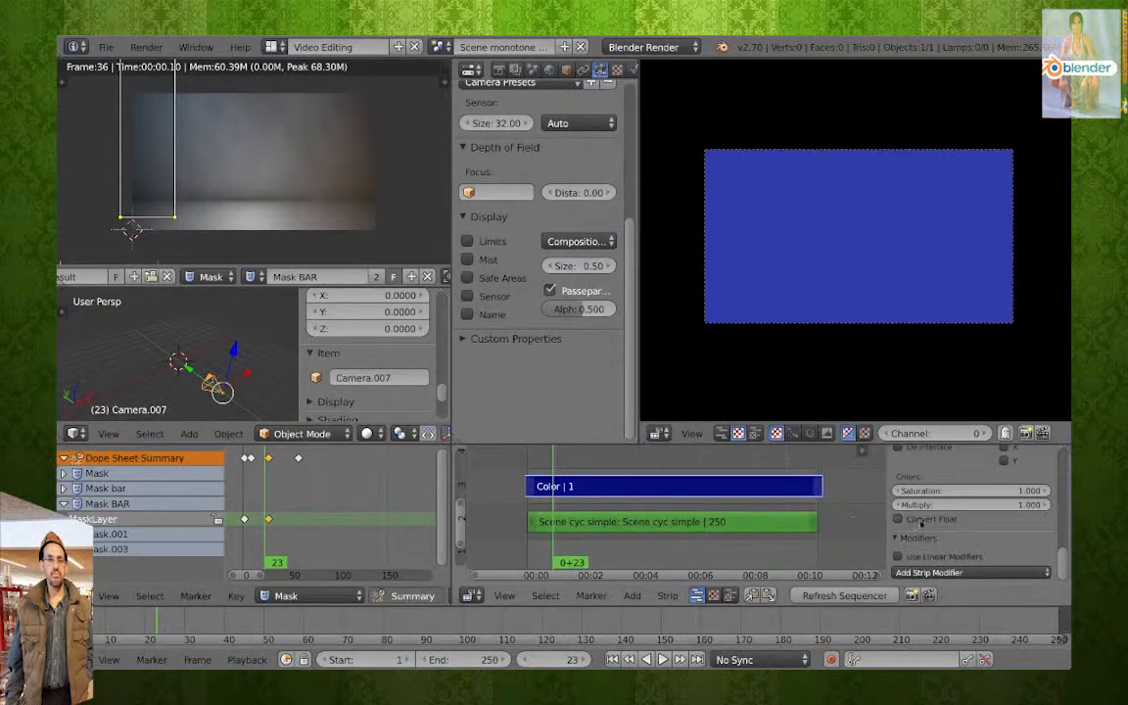
pyautogui.click(955, 573)
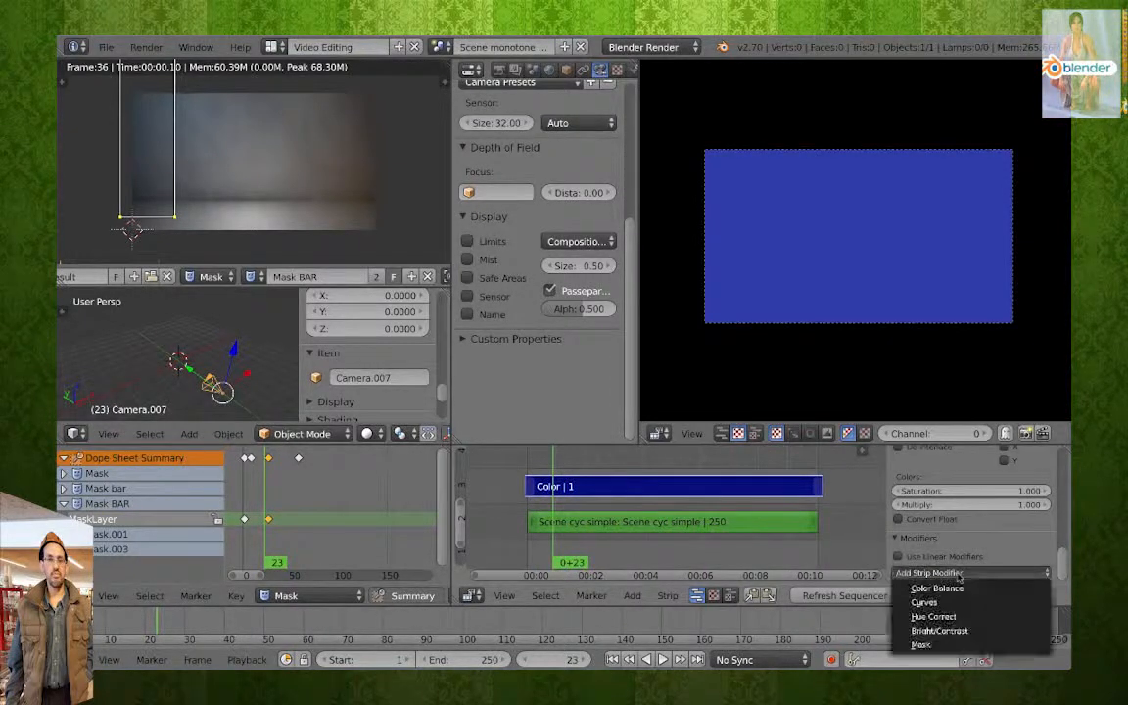
pyautogui.click(978, 644)
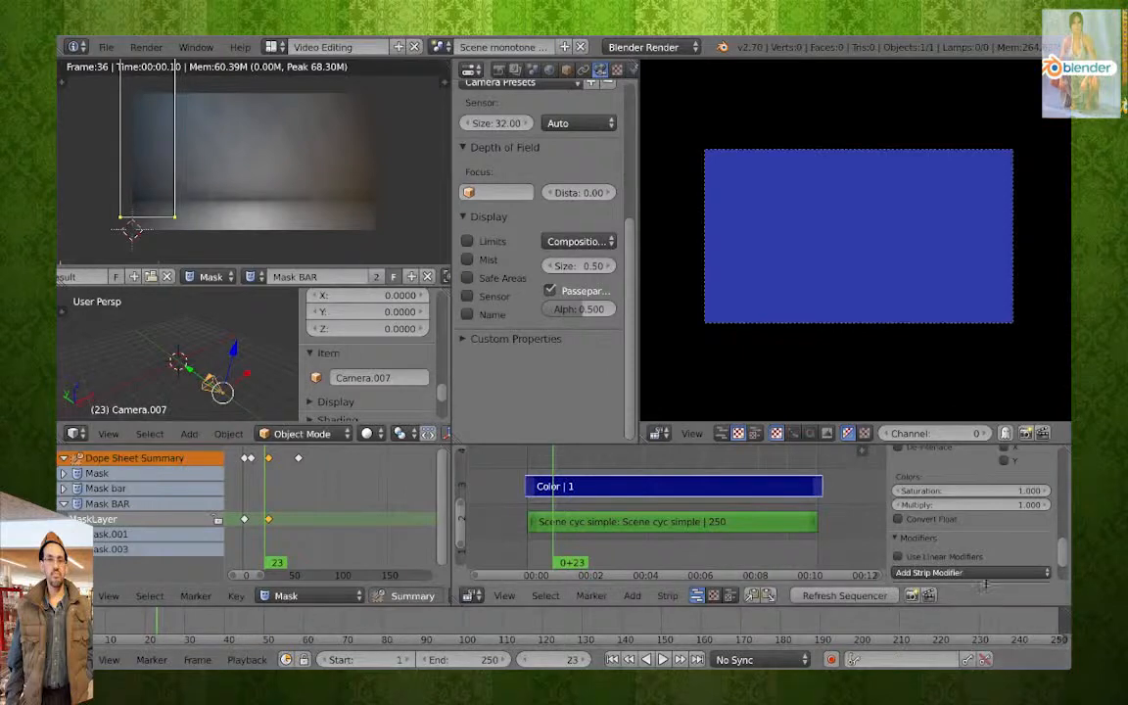
pyautogui.scroll(-3, 985, 578)
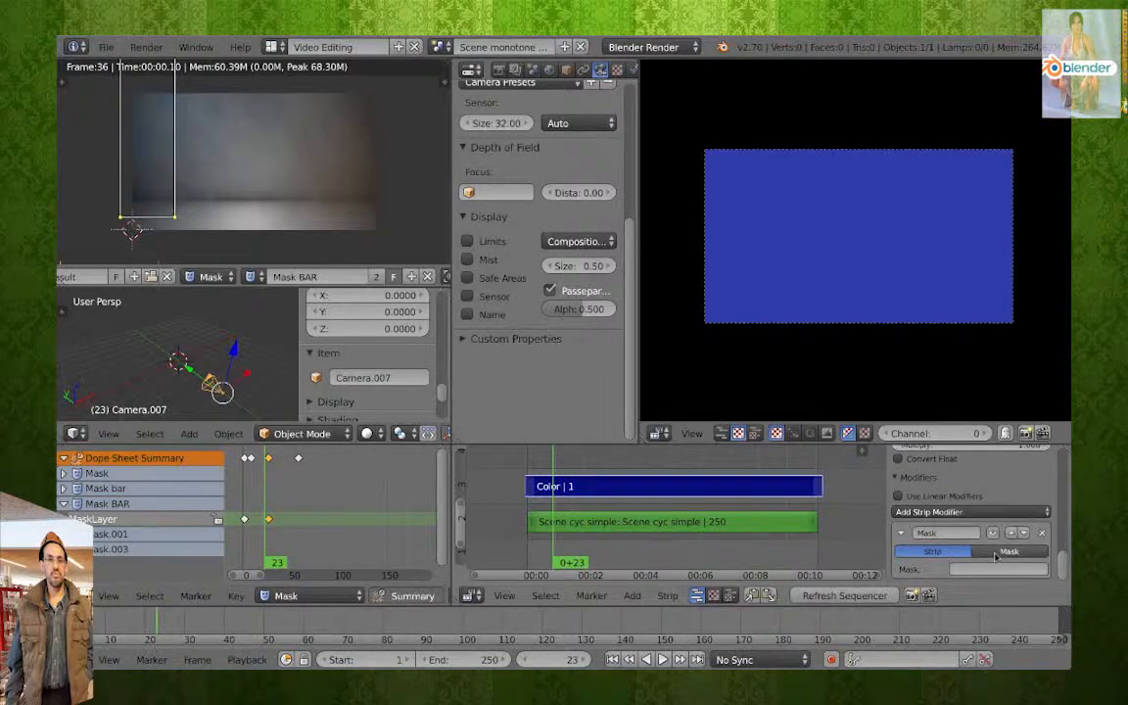
pyautogui.click(999, 552)
pyautogui.click(955, 568)
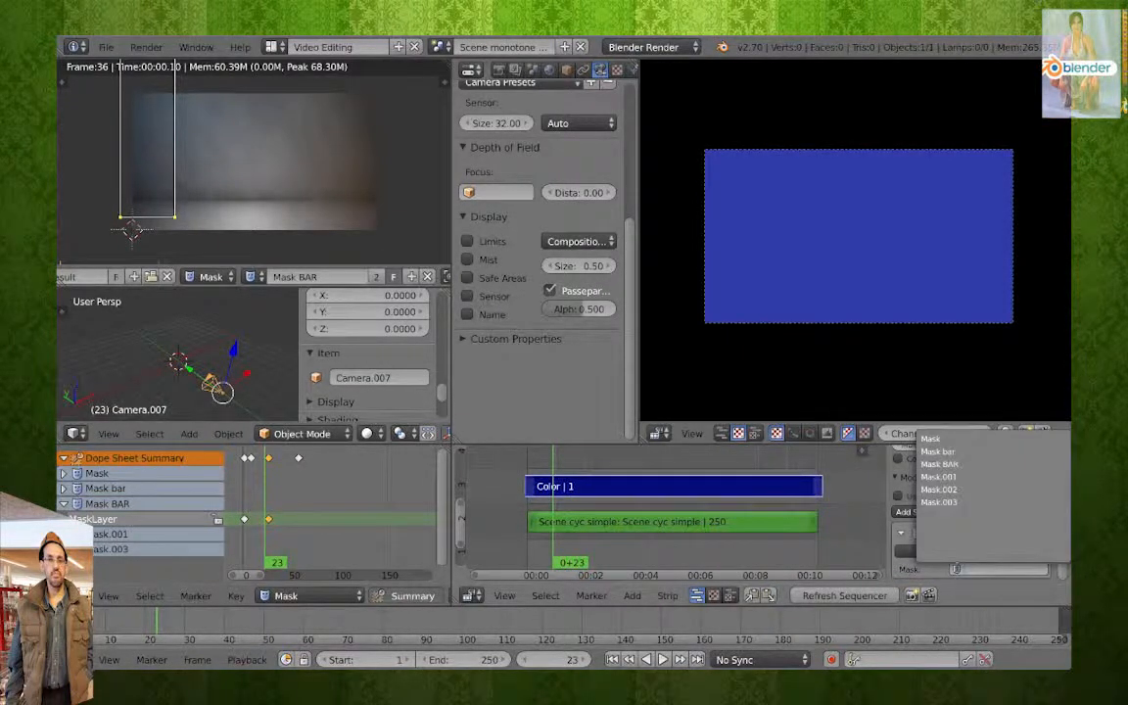
pyautogui.click(952, 465)
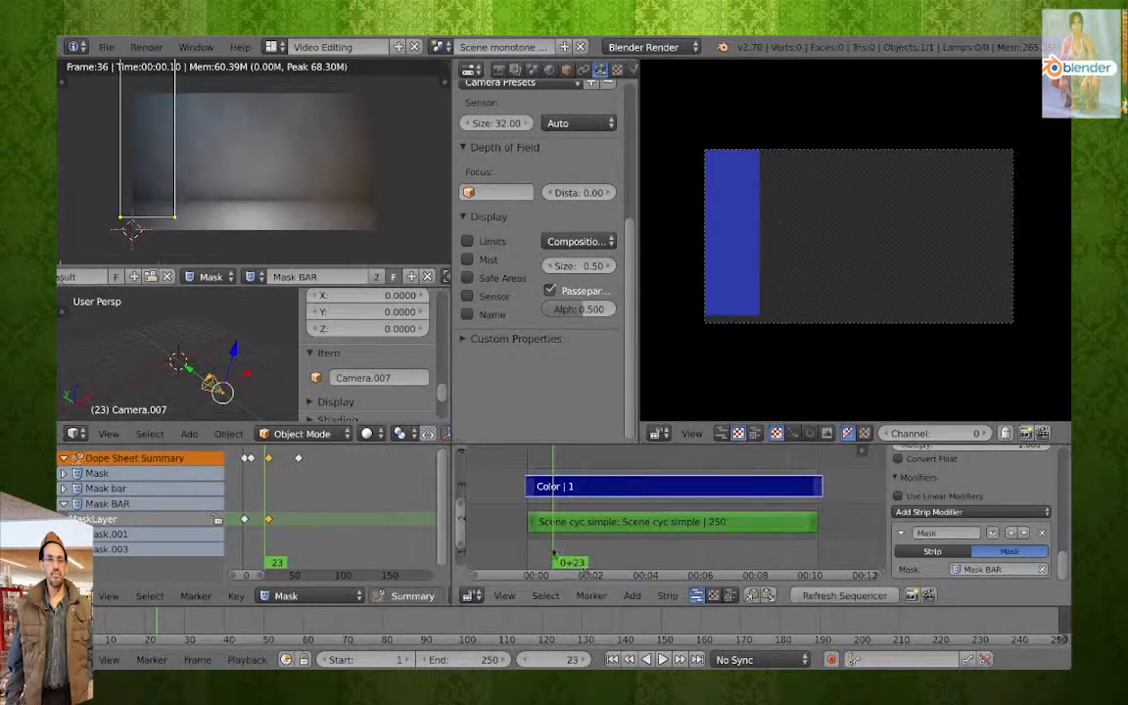
# Set the Color strip's blend mode to Alpha Over.
pyautogui.moveTo(543, 554); pyautogui.dragTo(551, 544)
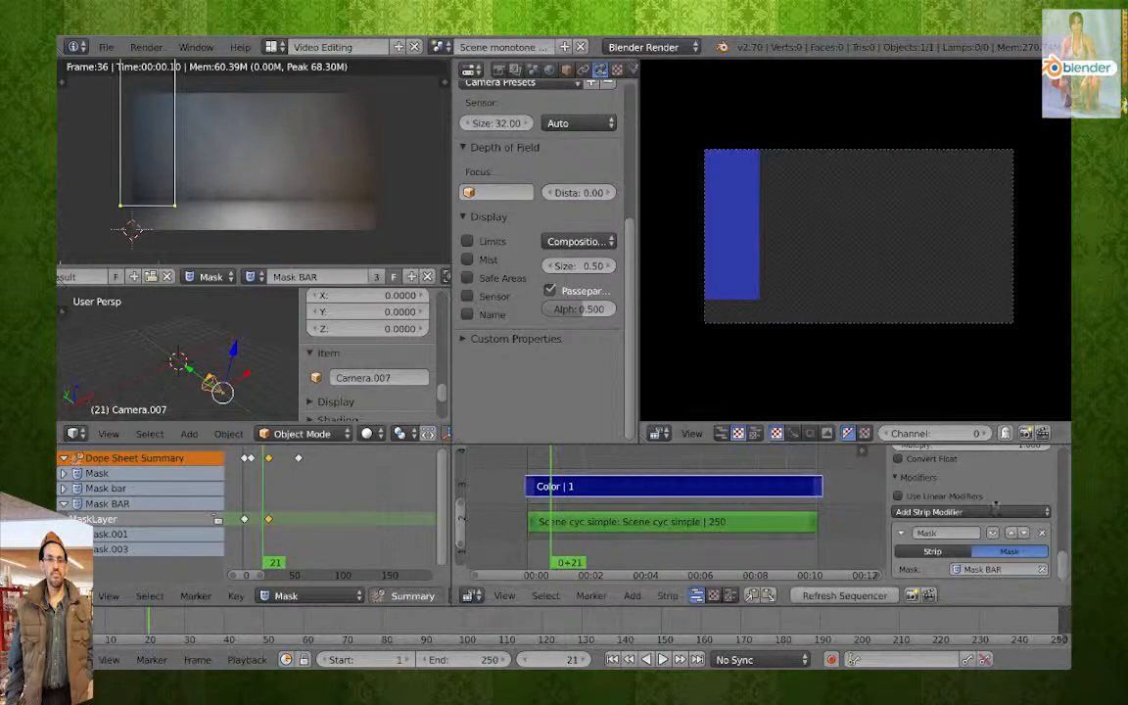
pyautogui.moveTo(1065, 567); pyautogui.dragTo(1058, 458)
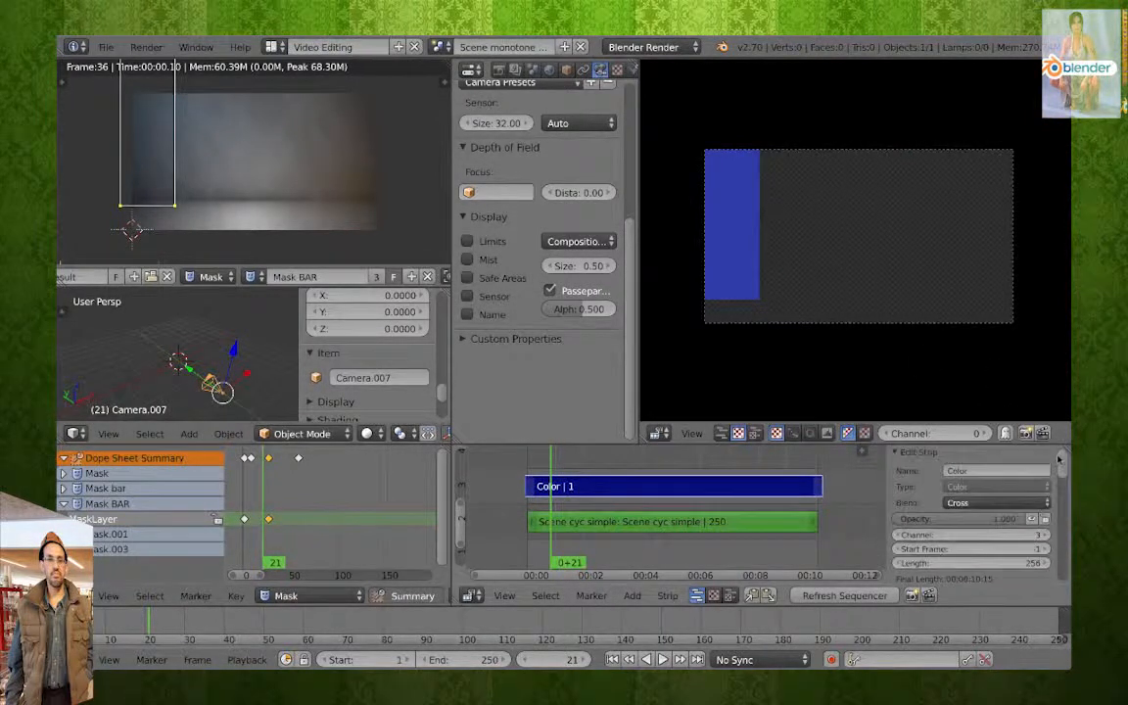
pyautogui.click(1014, 504)
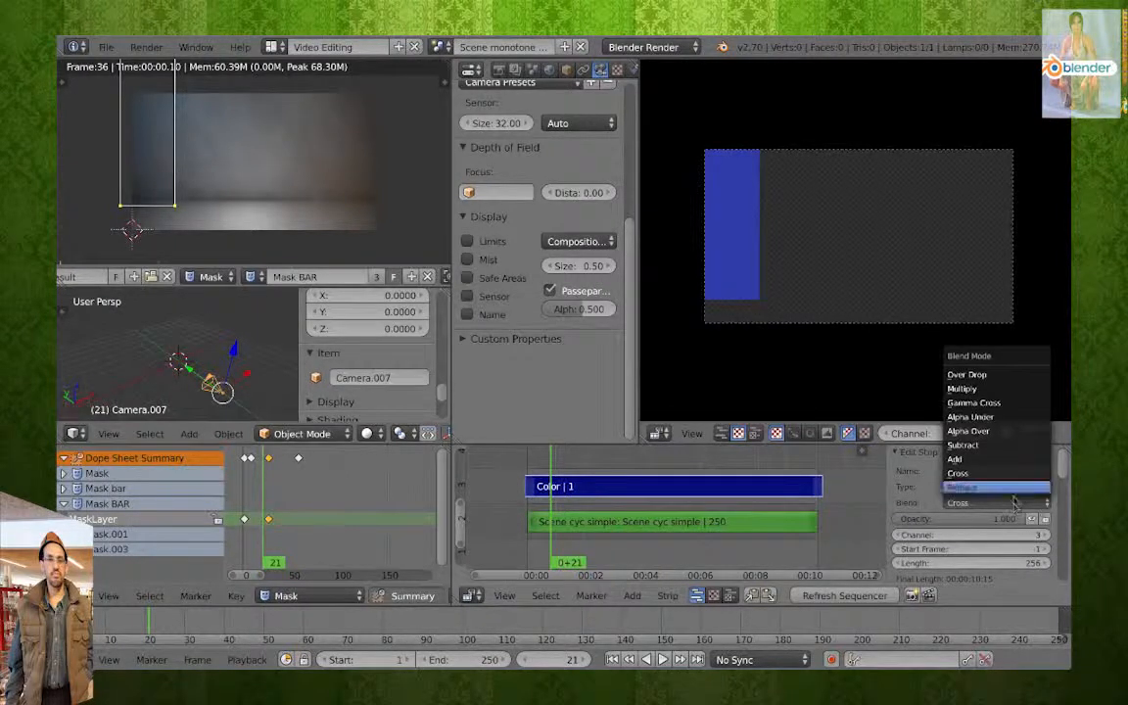
pyautogui.click(994, 432)
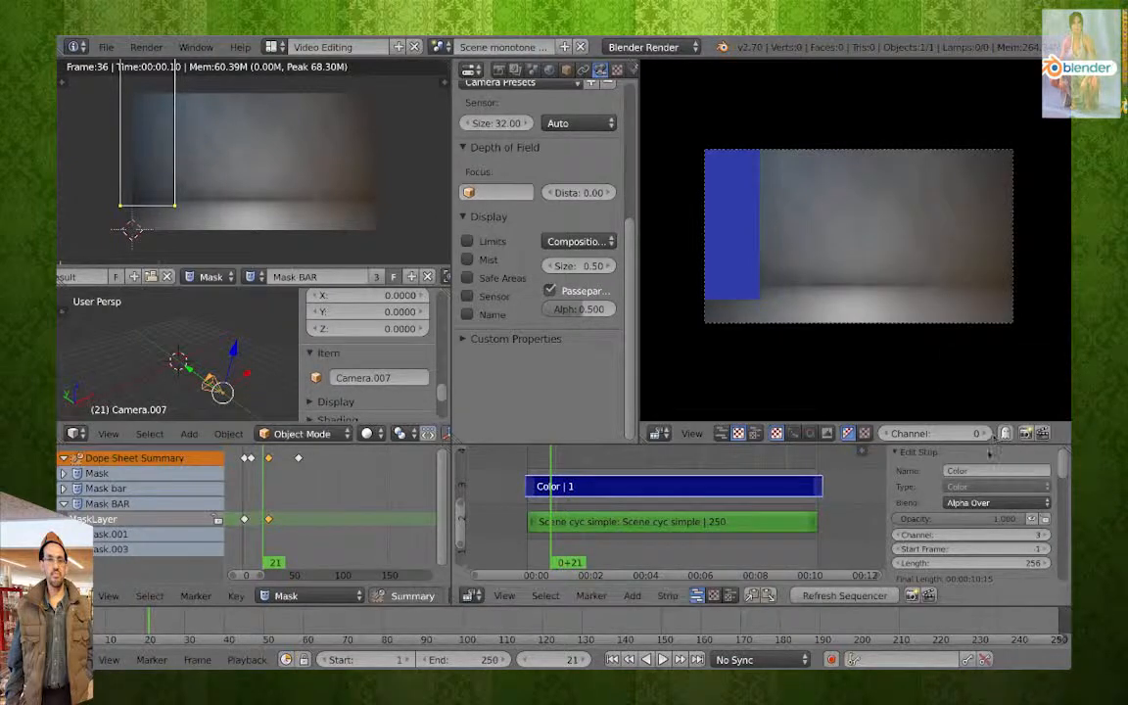
# Play back the blue bar's animation over the cyclorama scene from frame 7.
pyautogui.moveTo(546, 473)
pyautogui.mouseDown()
pyautogui.moveTo(567, 474)
pyautogui.moveTo(534, 461)
pyautogui.mouseUp()
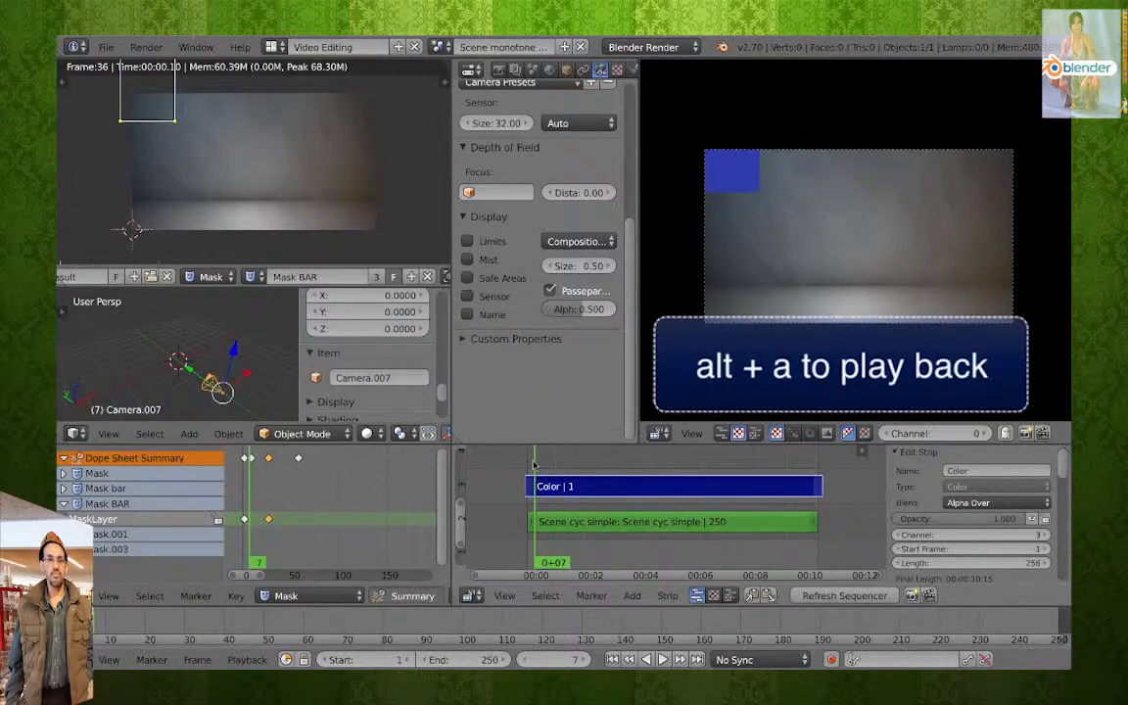
pyautogui.hotkey('alt', 'a')
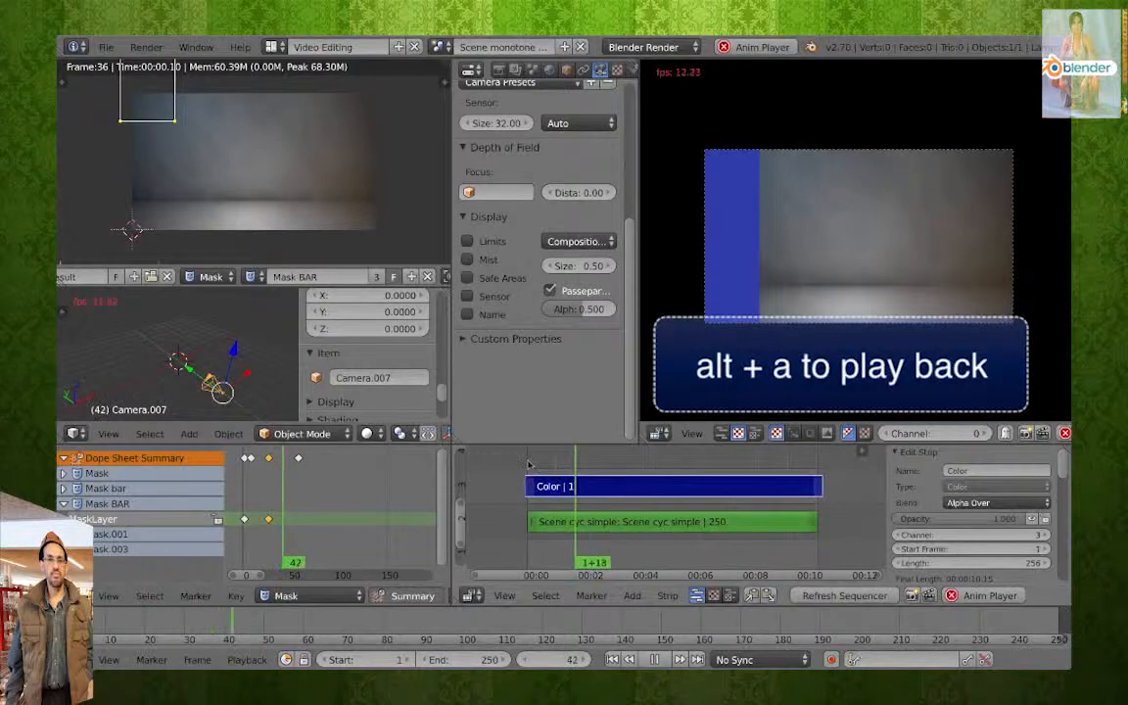
pyautogui.hotkey('alt', 'a')
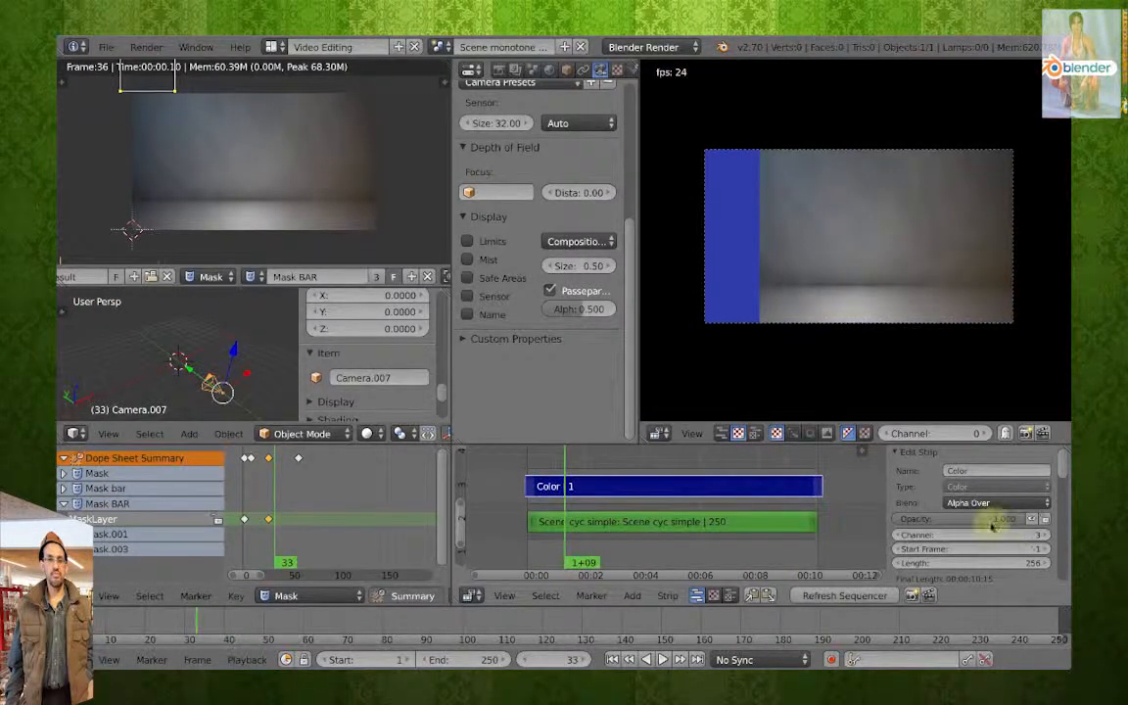
# Preview the Color strip at 0.239 opacity during playback and restore its opacity to 1.000.
pyautogui.moveTo(1001, 519); pyautogui.dragTo(940, 519)
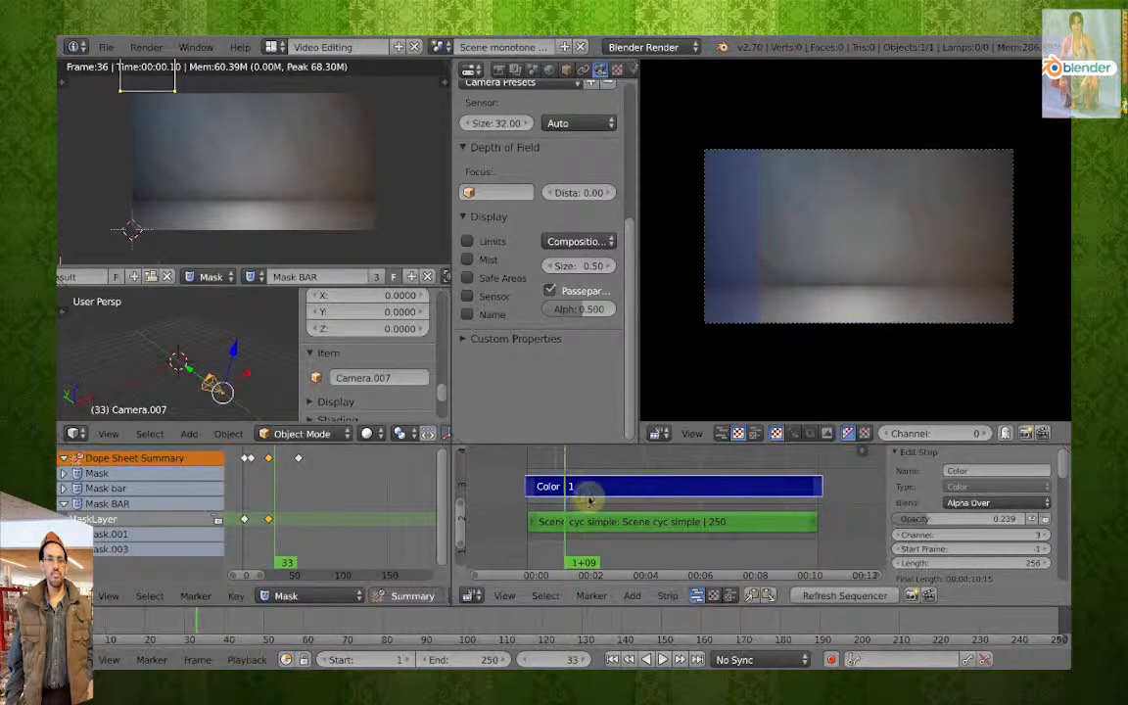
pyautogui.click(535, 465)
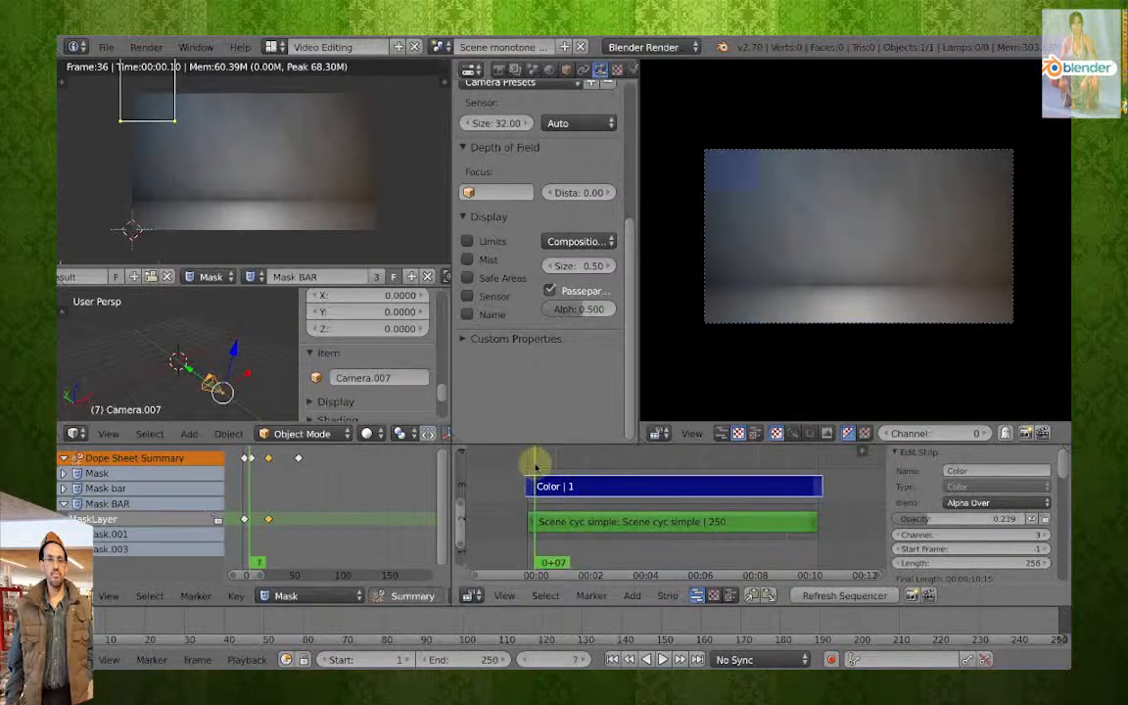
pyautogui.hotkey('alt', 'a')
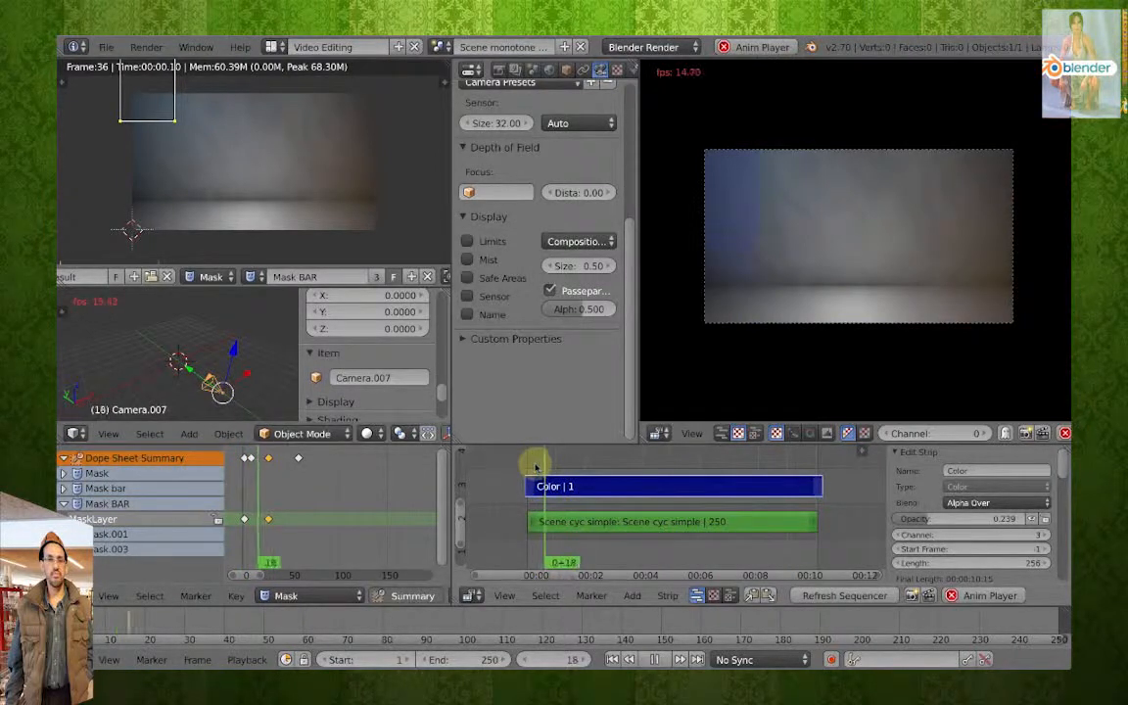
pyautogui.moveTo(935, 524); pyautogui.dragTo(1042, 524)
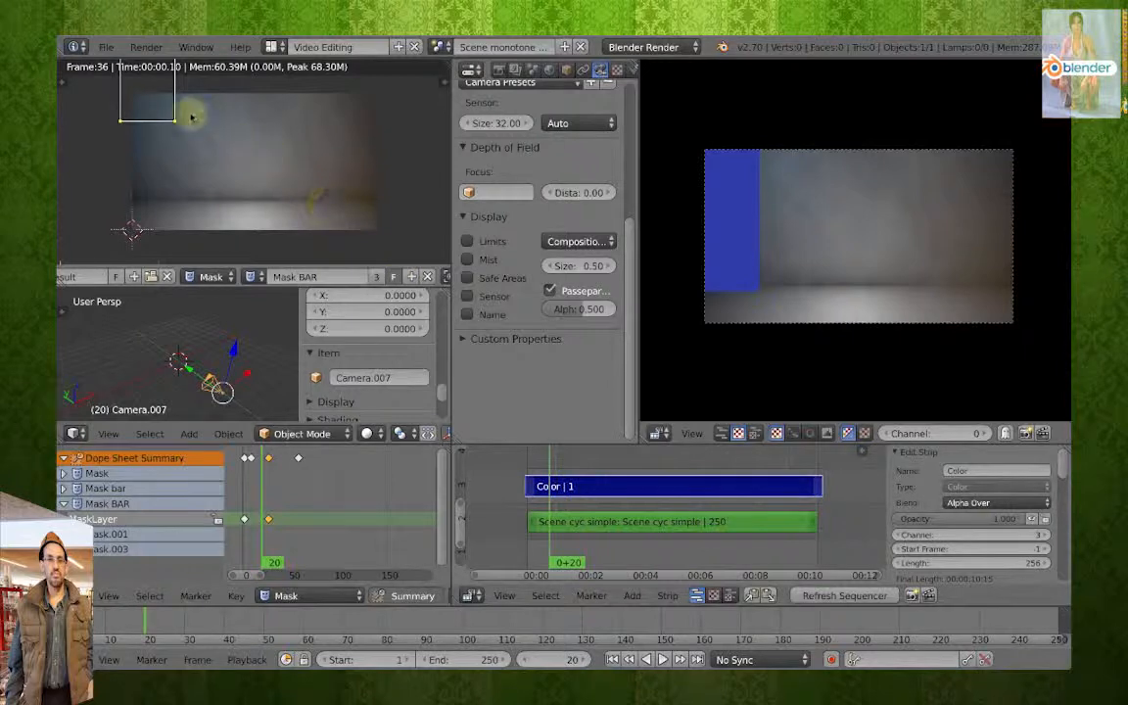
# Show the mask properties in the image editor and lower the MaskLayer opacity to 0.374.
pyautogui.press('n')
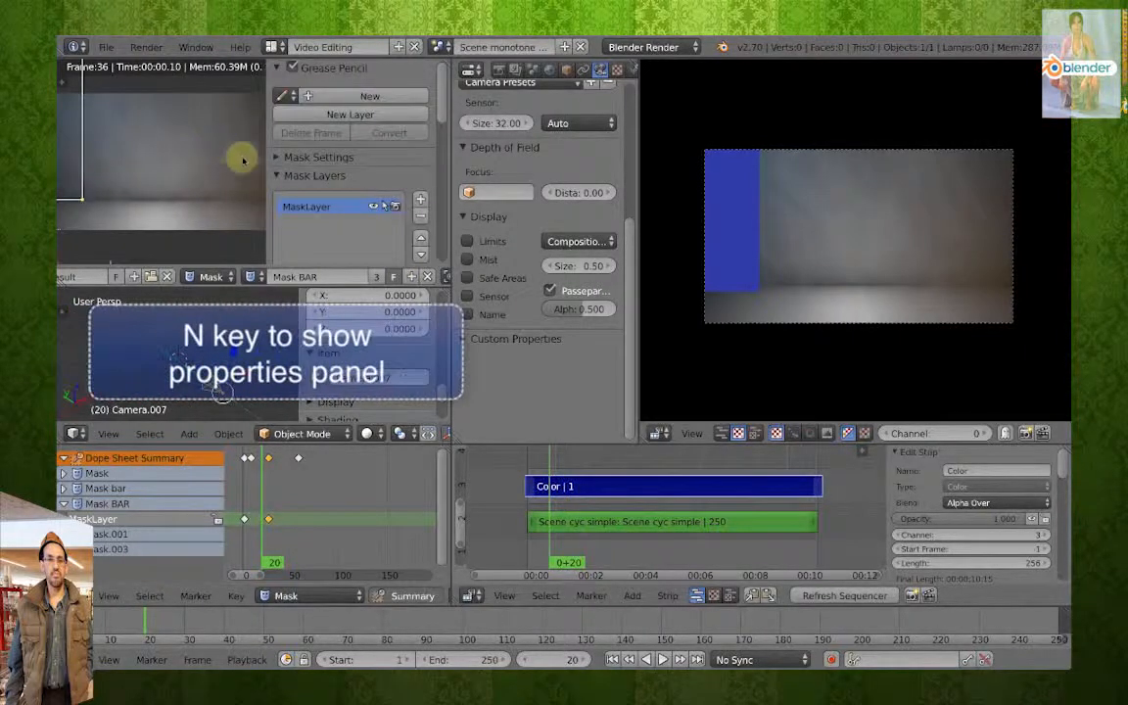
pyautogui.scroll(-5, 344, 229)
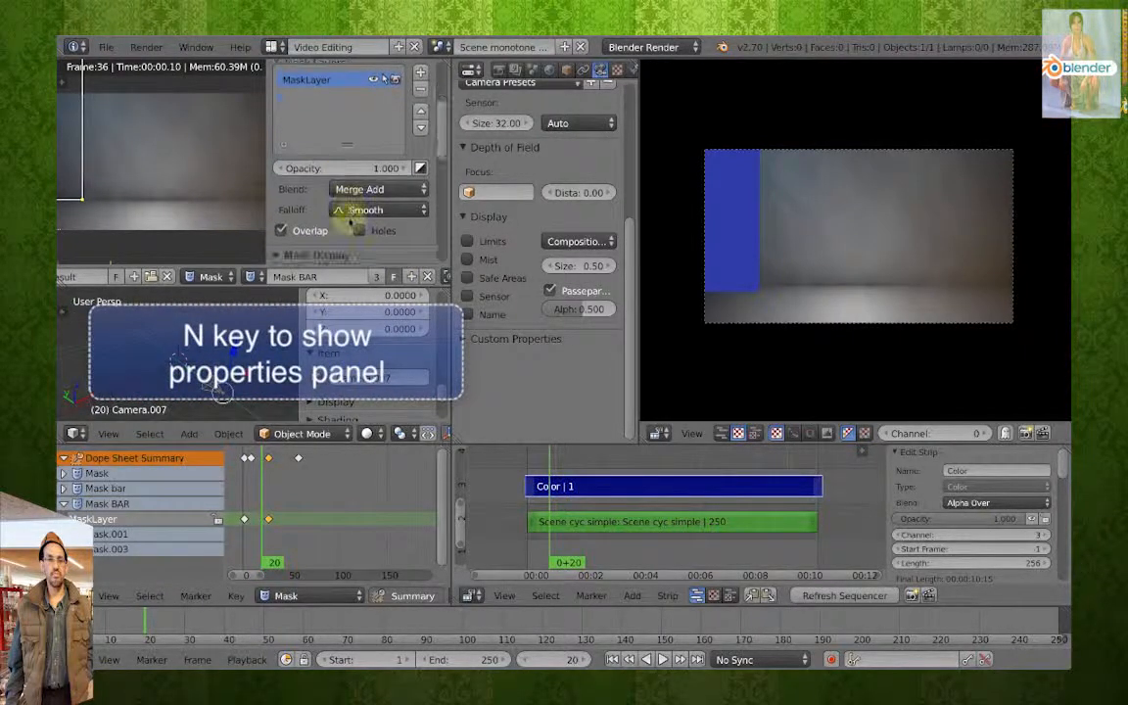
pyautogui.moveTo(373, 170); pyautogui.dragTo(319, 168)
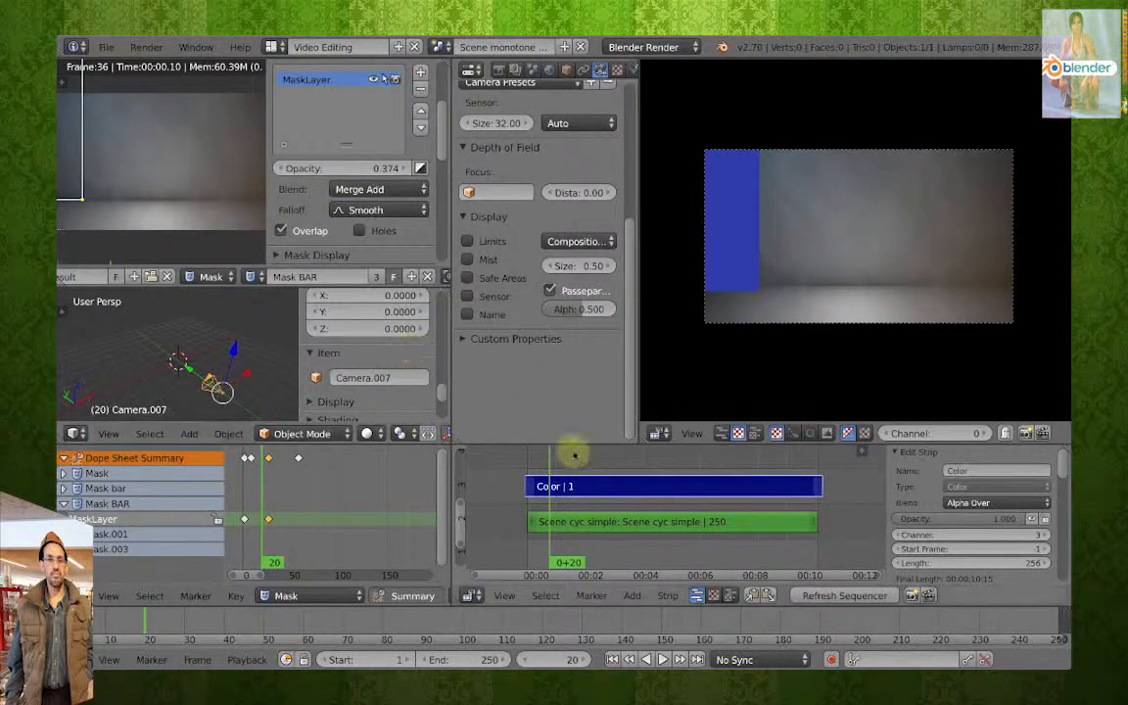
# Refresh the sequencer preview and move the playhead back to frame 18 to check the fainter blue bar.
pyautogui.moveTo(575, 456); pyautogui.dragTo(551, 469)
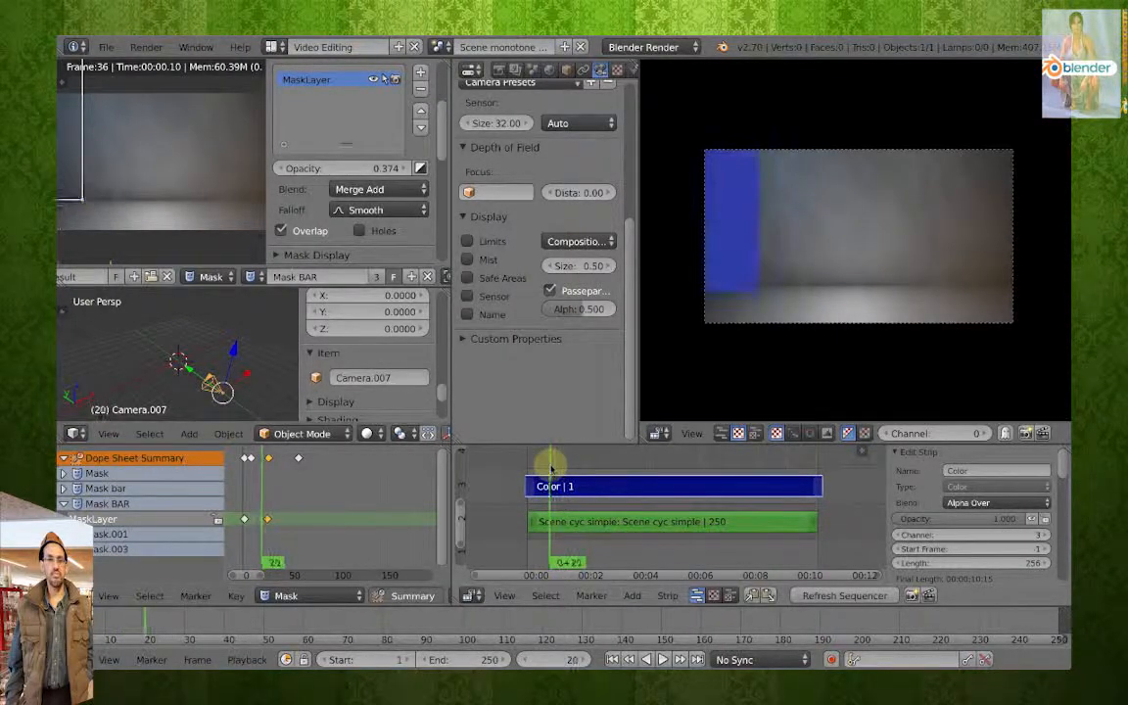
pyautogui.click(822, 597)
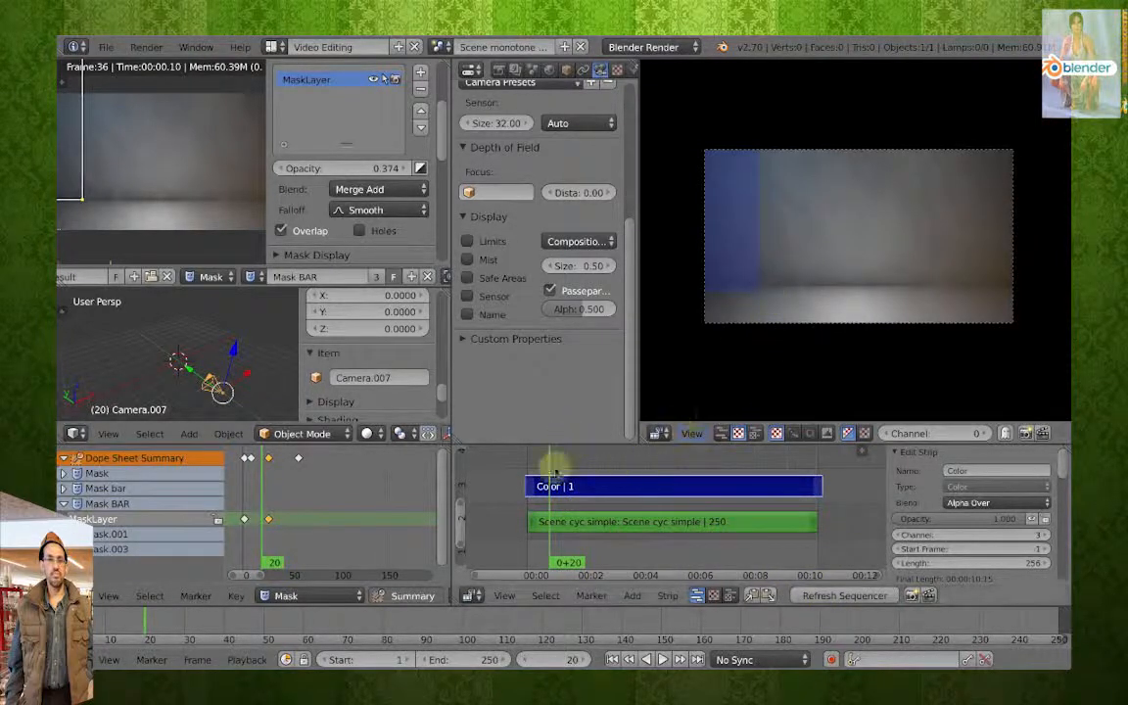
pyautogui.moveTo(549, 466); pyautogui.dragTo(546, 469)
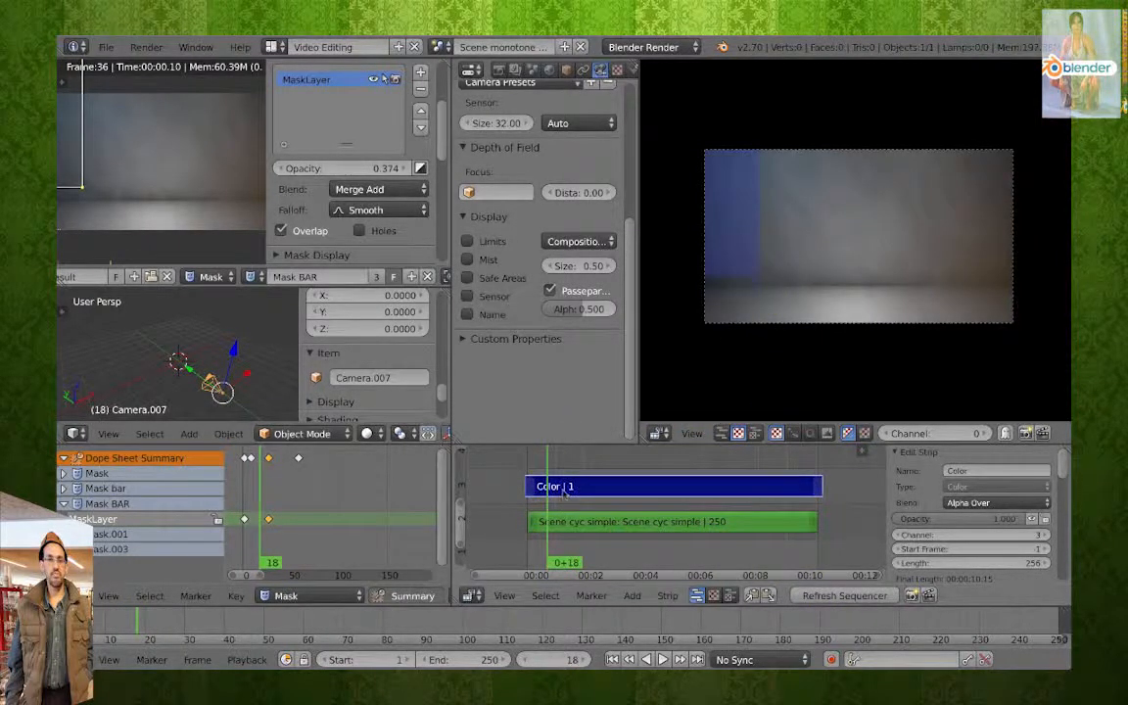
# Add a second Color strip on channel 4 starting at frame -4 and extend its length to 267 frames.
pyautogui.hotkey('shift', 'a')
pyautogui.moveTo(564, 494)
pyautogui.click(619, 441)
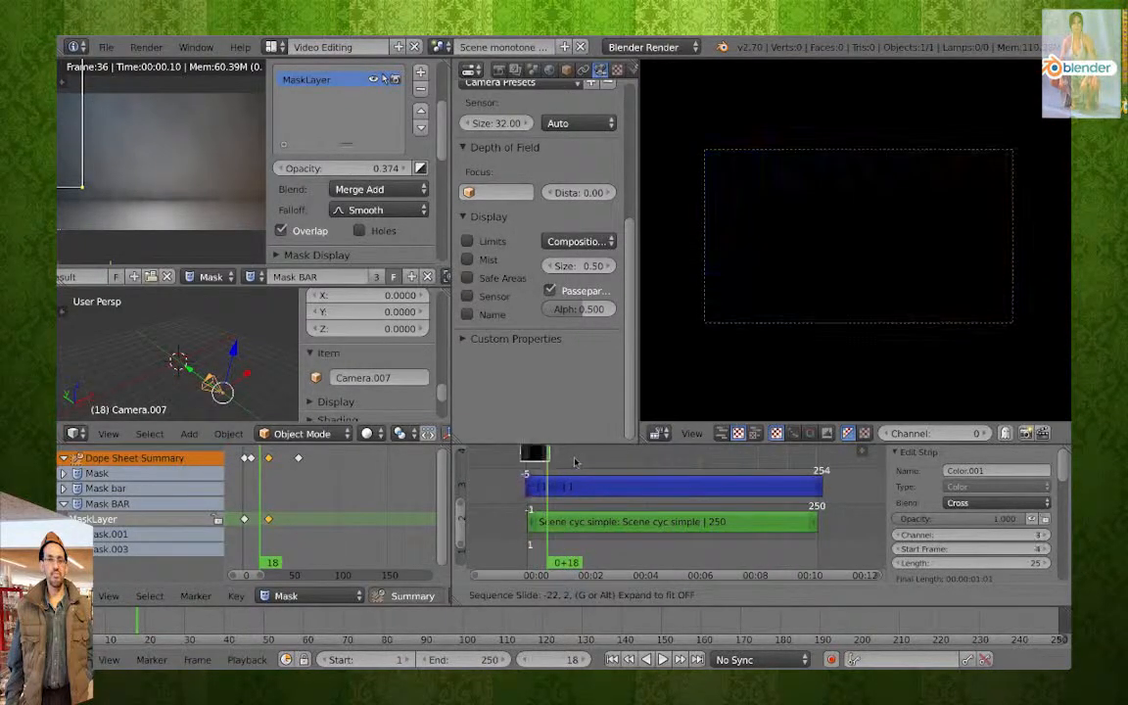
pyautogui.click(575, 457)
pyautogui.moveTo(550, 454); pyautogui.dragTo(765, 470, button='right')
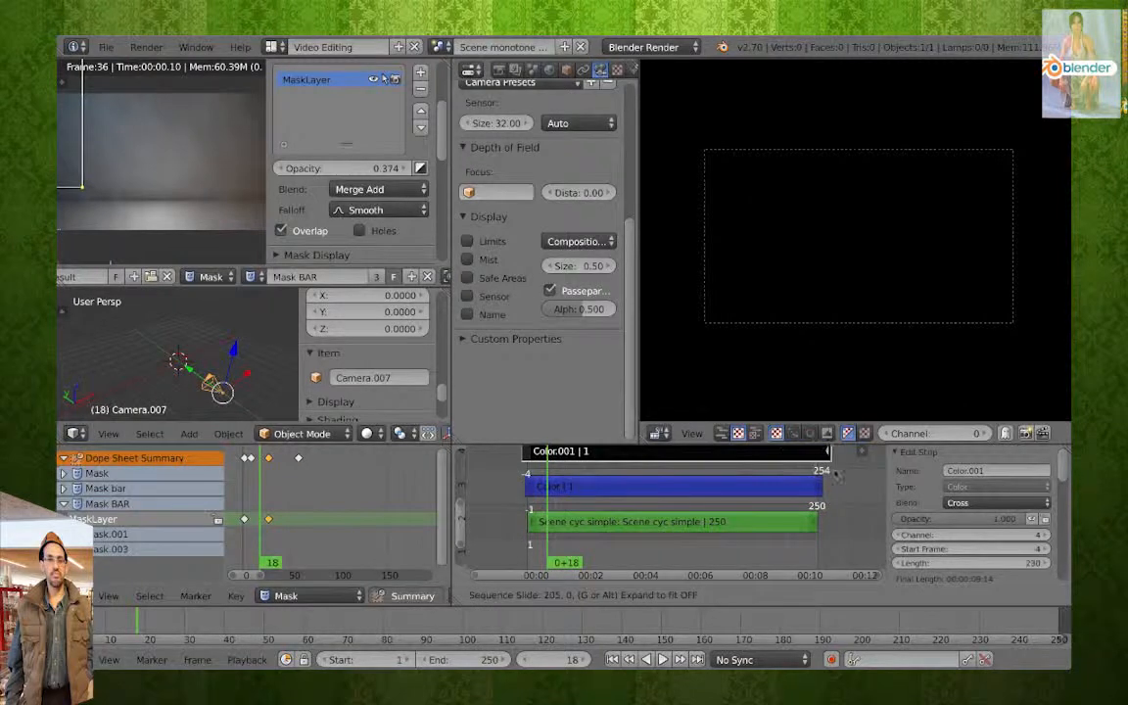
pyautogui.click(838, 476)
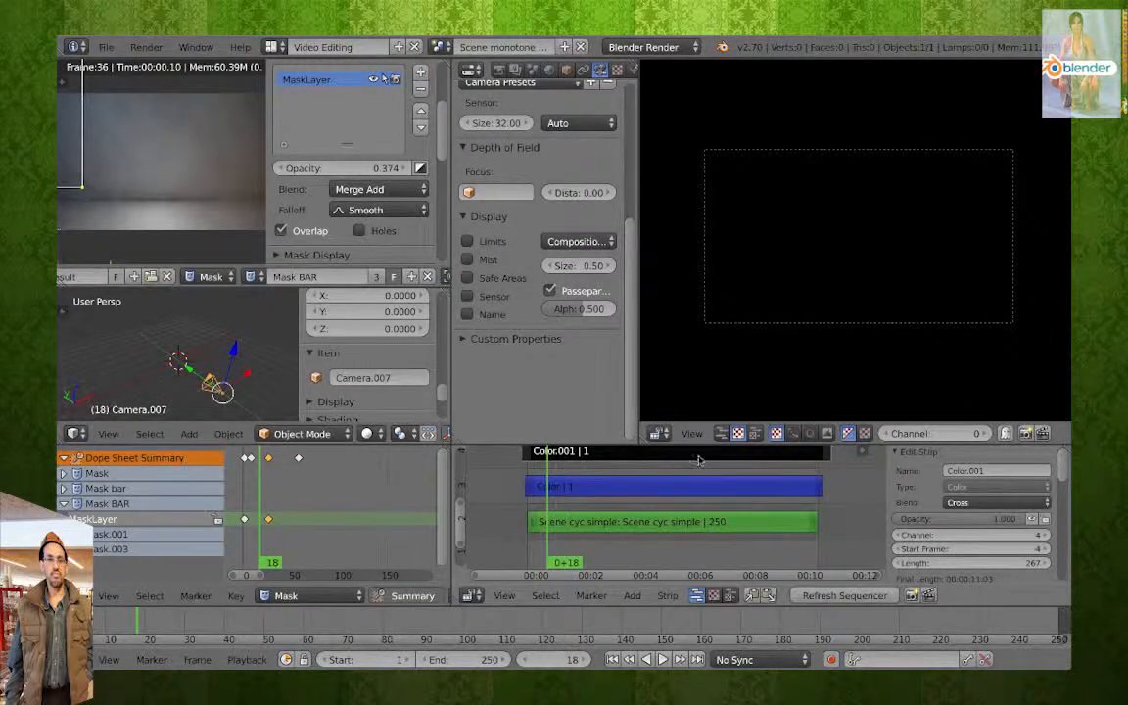
# Set the new Color strip's colour to purple, with R 0.385, G 0.118 and B 0.590.
pyautogui.scroll(1, 698, 460)
pyautogui.scroll(-5, 979, 519)
pyautogui.click(1010, 500)
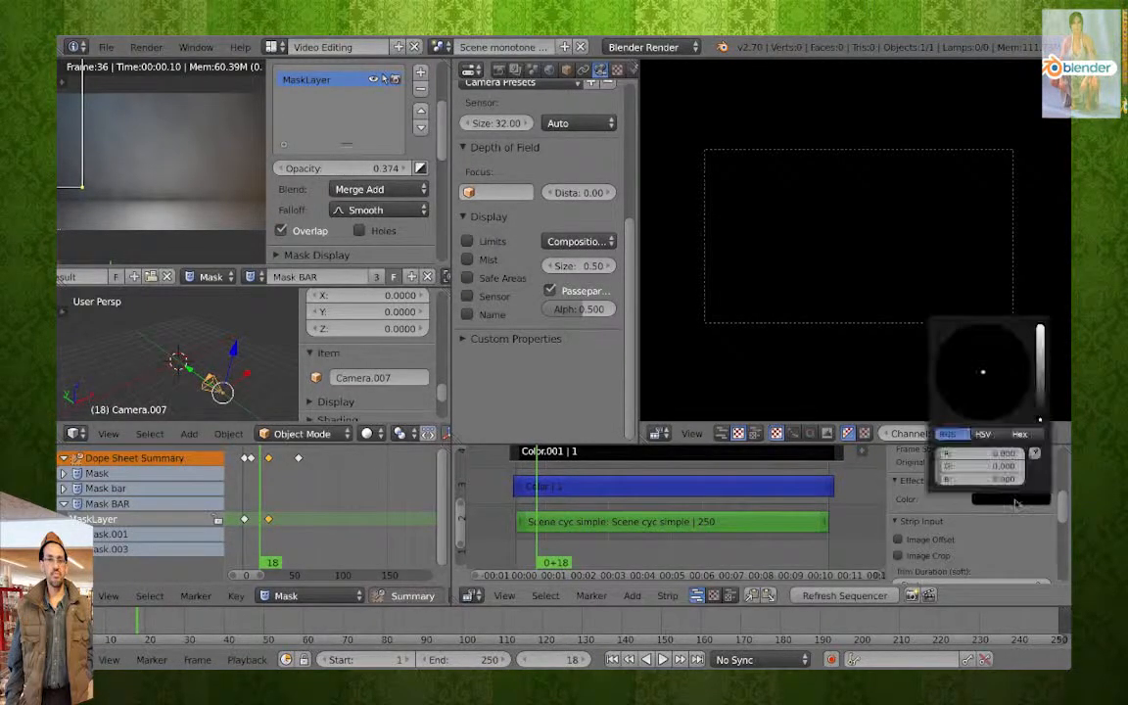
pyautogui.click(1040, 363)
pyautogui.moveTo(1025, 377)
pyautogui.mouseDown()
pyautogui.moveTo(984, 370)
pyautogui.moveTo(986, 359)
pyautogui.moveTo(1022, 375)
pyautogui.mouseUp()
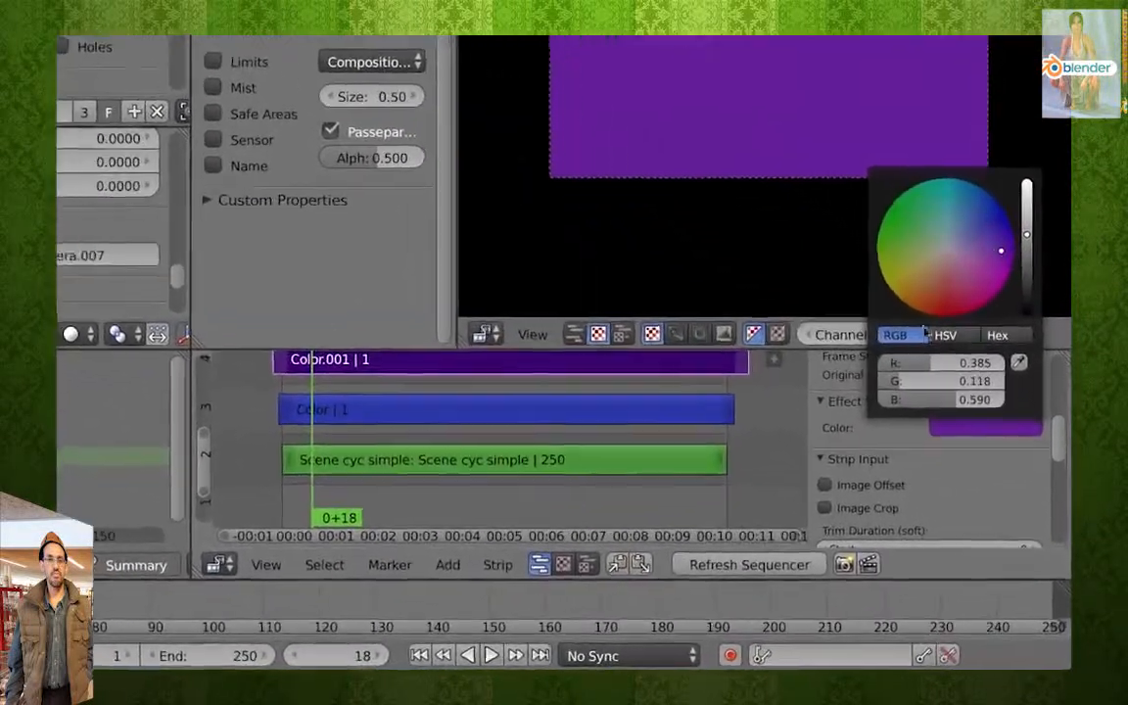
# Add a Mask modifier to the purple Color strip, using the mask datablock Mask.003 as its input.
pyautogui.scroll(-5, 862, 435)
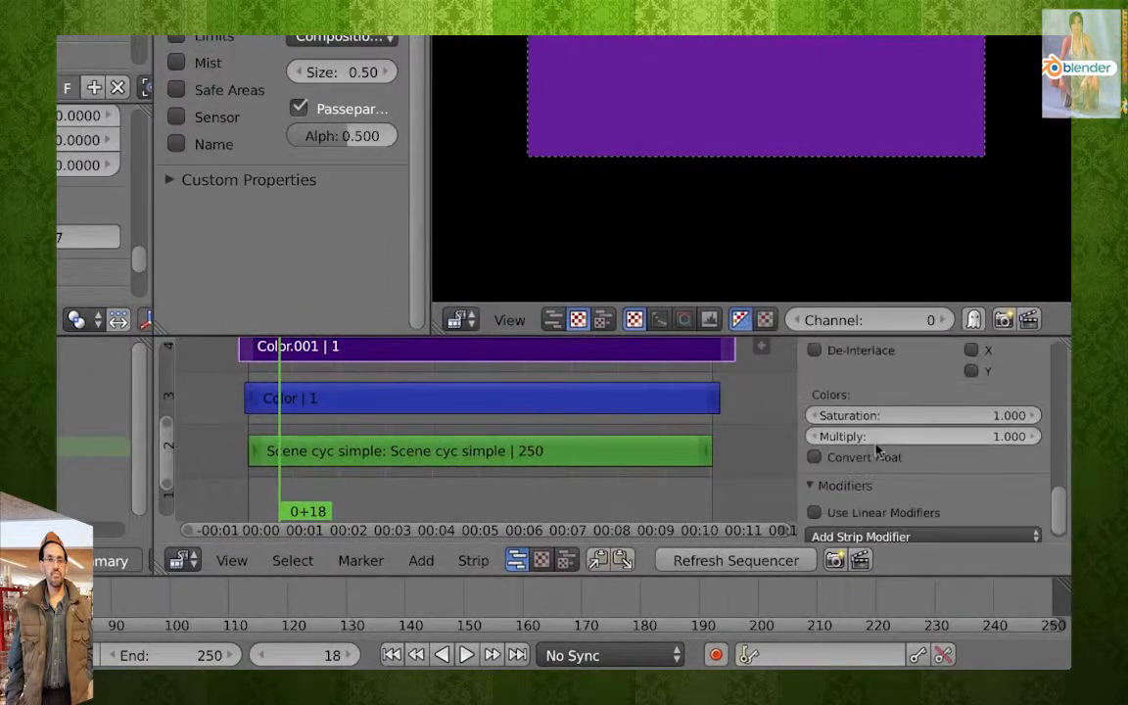
pyautogui.scroll(-1, 877, 450)
pyautogui.click(881, 526)
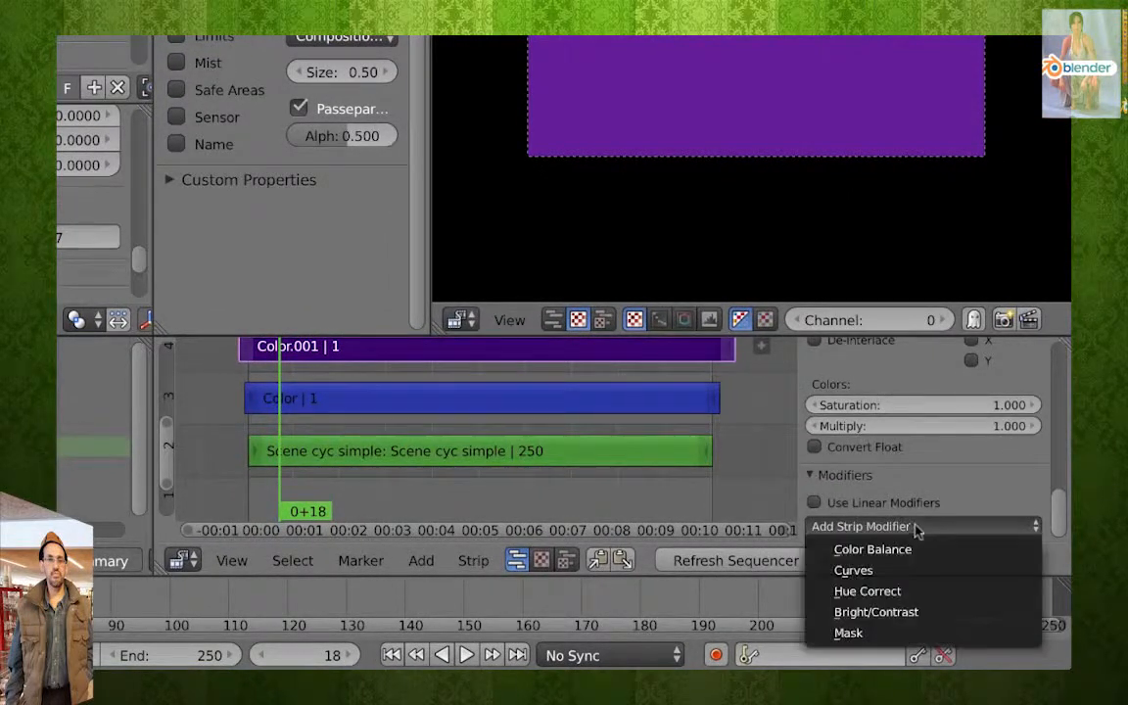
pyautogui.click(915, 632)
pyautogui.scroll(-3, 959, 502)
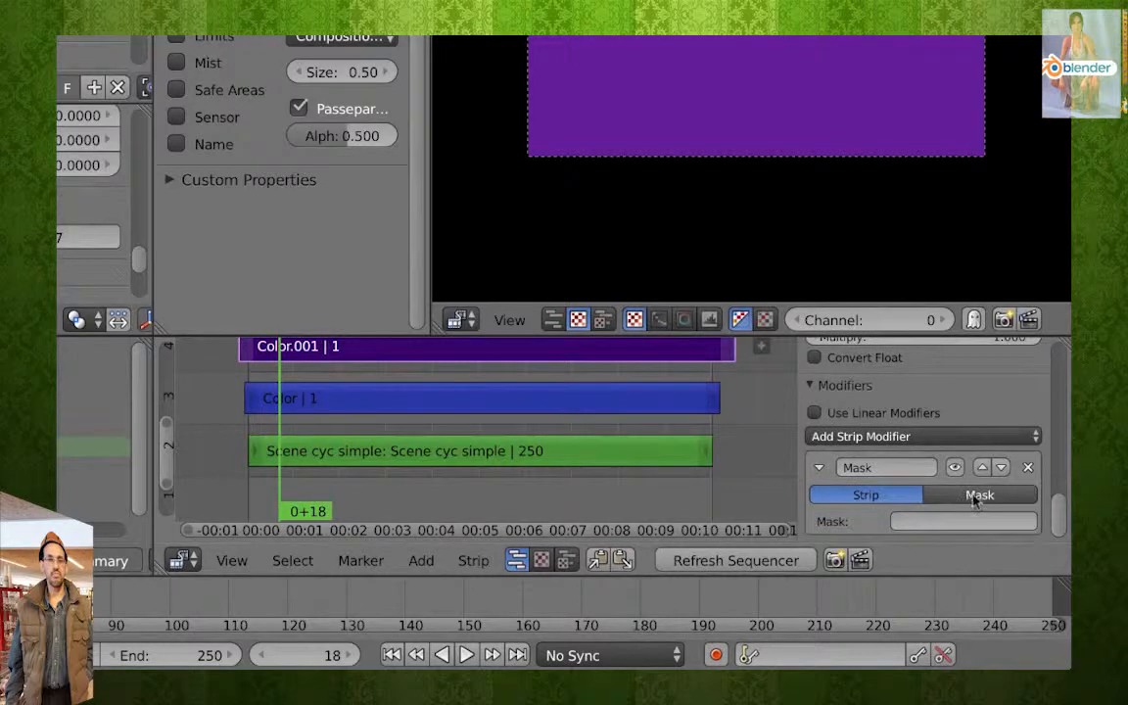
pyautogui.click(976, 496)
pyautogui.click(964, 521)
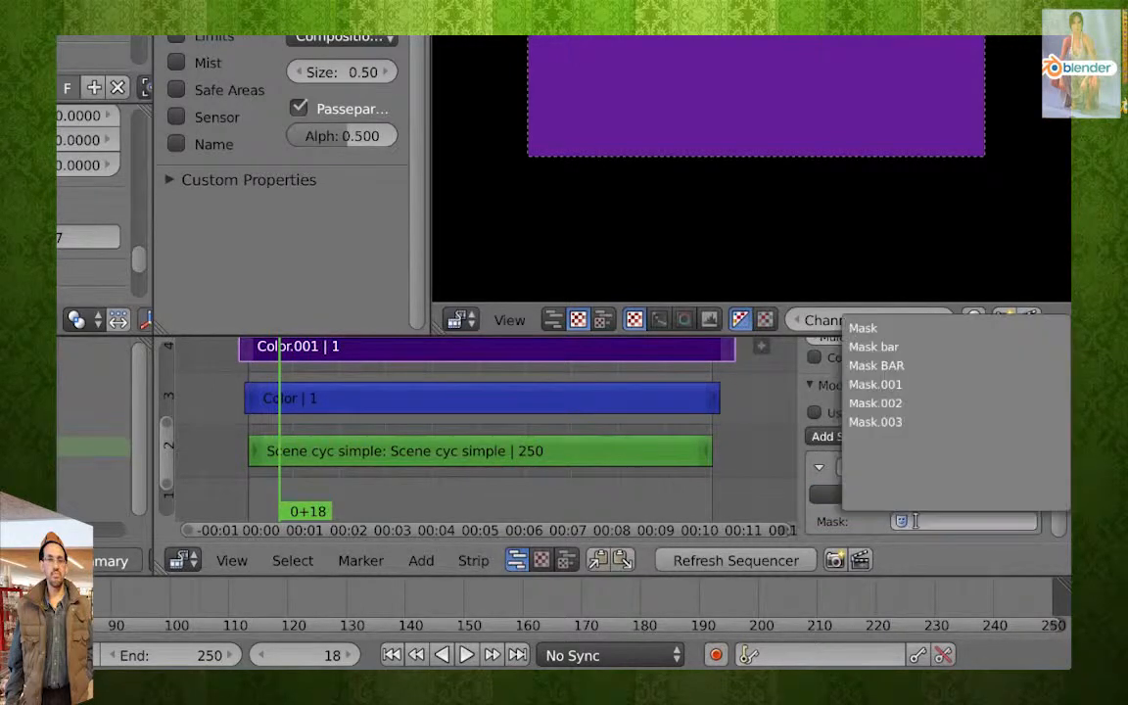
pyautogui.click(915, 422)
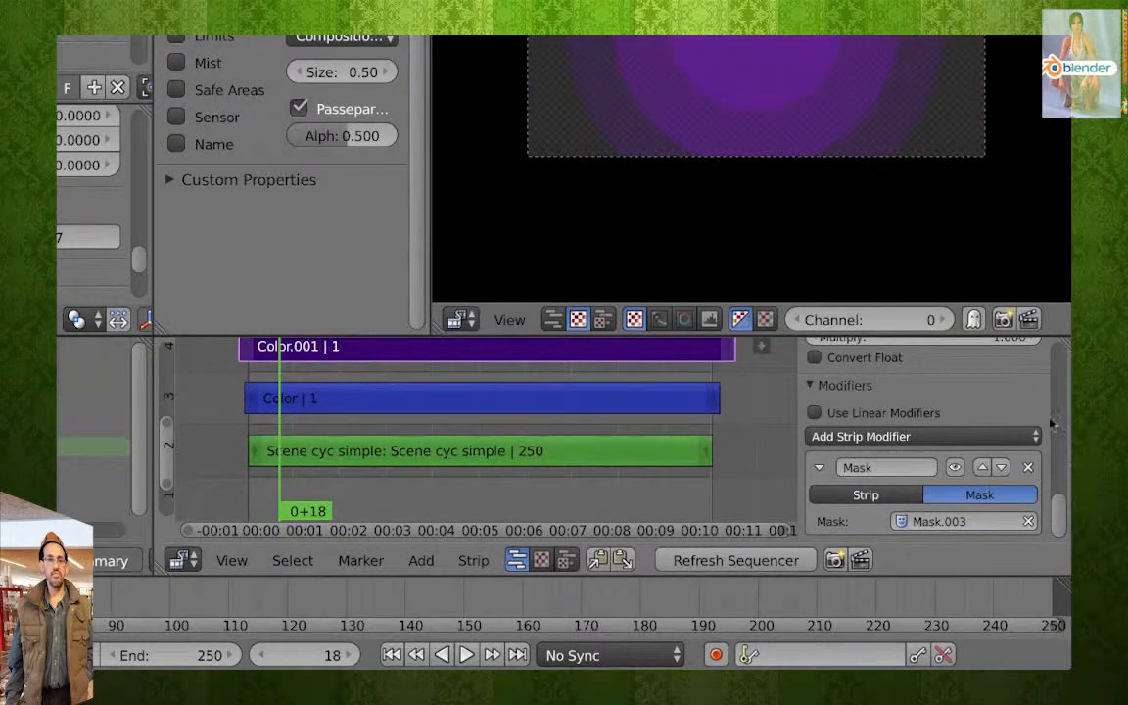
# Set the purple Color strip's blend mode to Alpha Over.
pyautogui.scroll(10, 1018, 419)
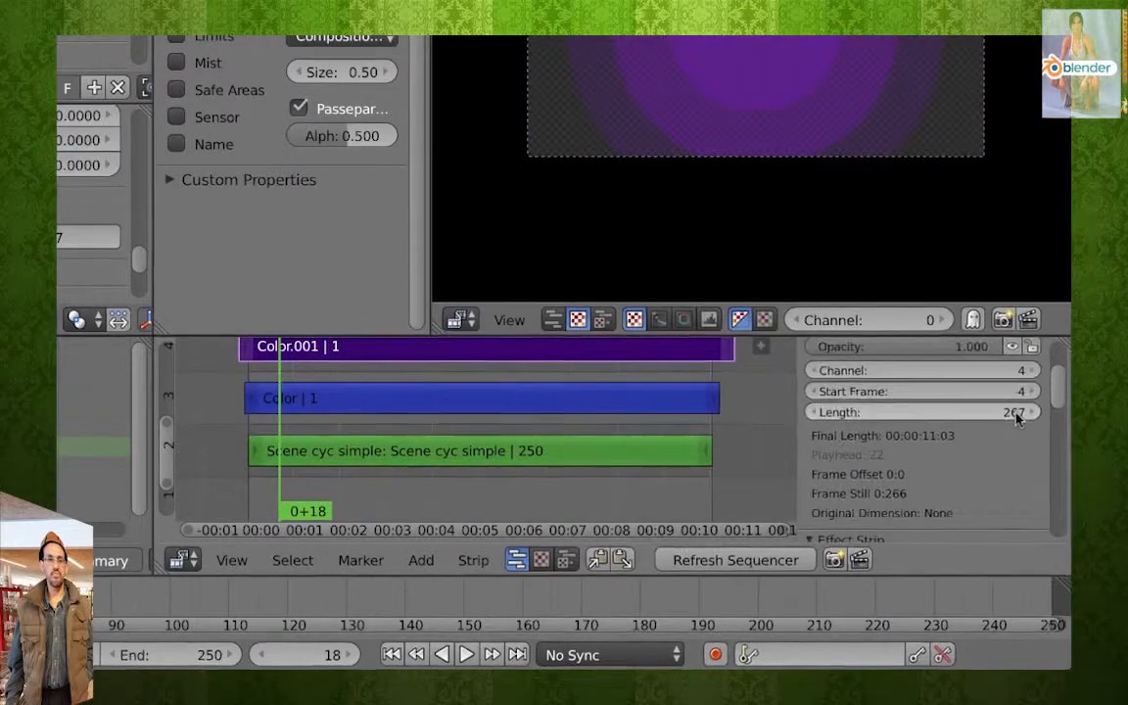
pyautogui.scroll(3, 1018, 419)
pyautogui.click(963, 389)
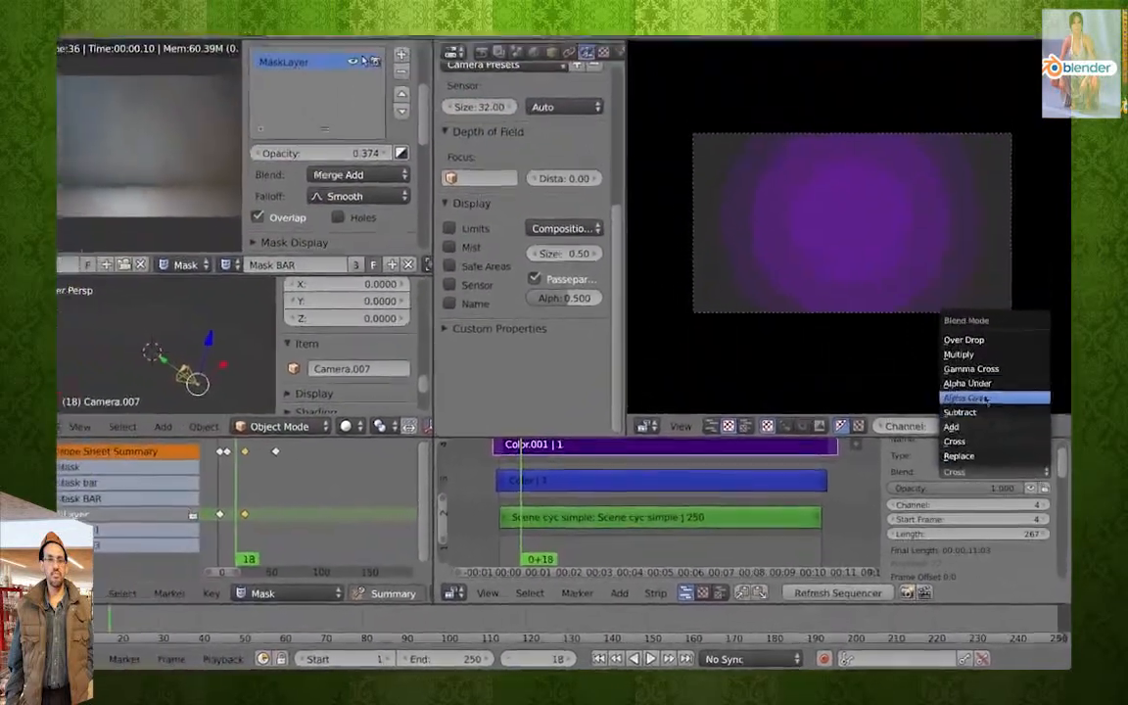
pyautogui.click(982, 397)
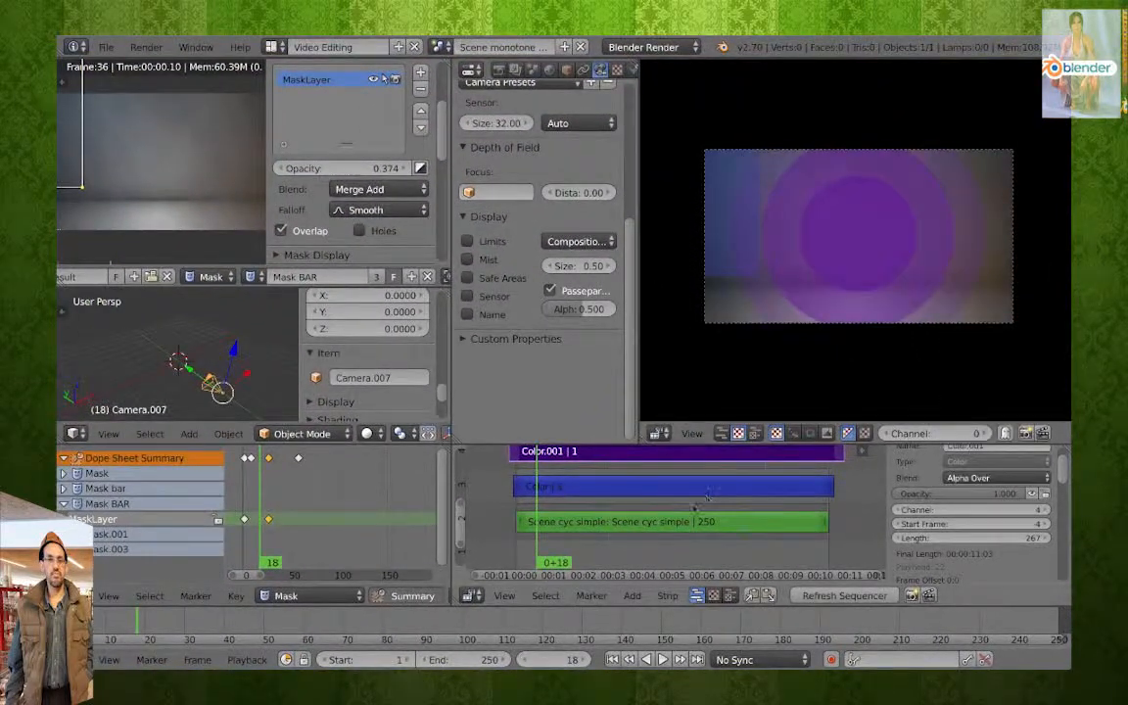
# Scrub near frame 22 and play the sequence from its start to preview the purple circles and blue bar.
pyautogui.moveTo(540, 466); pyautogui.dragTo(539, 461)
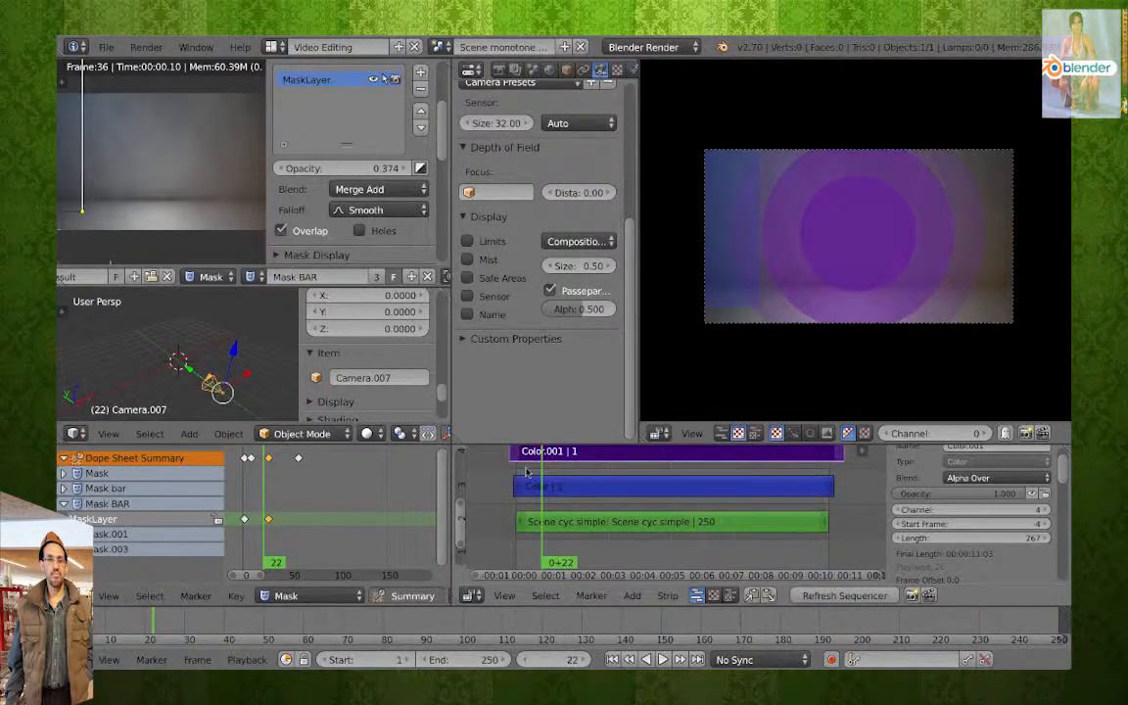
pyautogui.hotkey('shift', 'Left')
pyautogui.hotkey('alt', 'a')
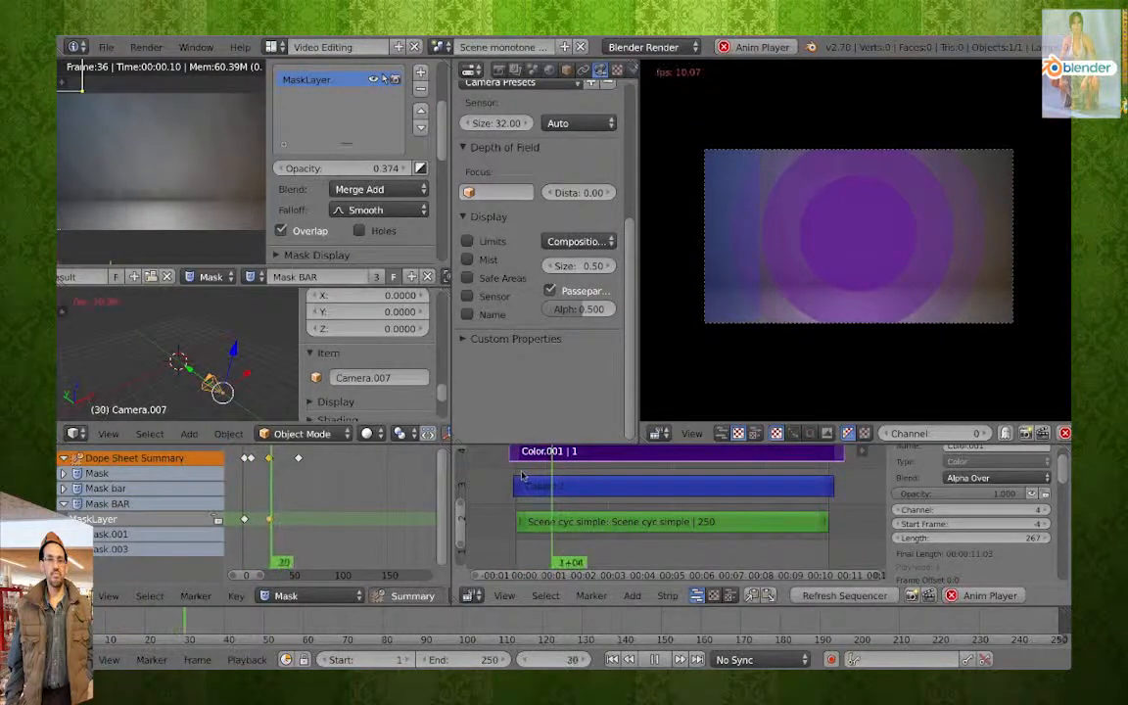
pyautogui.hotkey('alt', 'a')
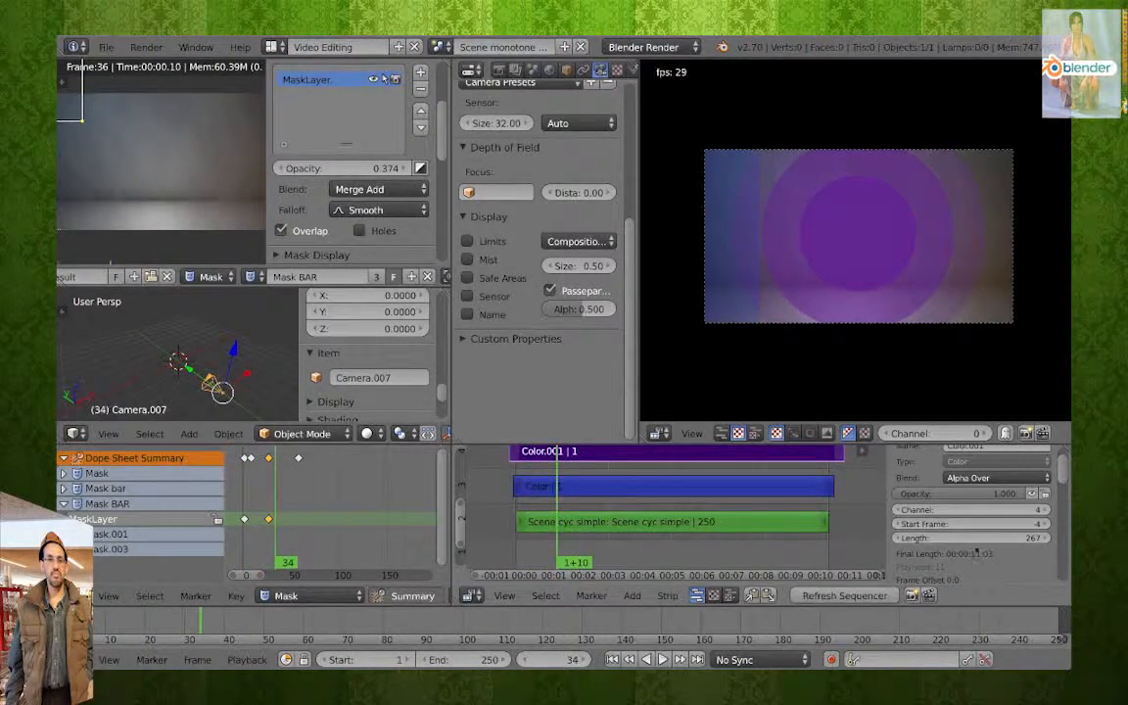
# Delete the purple Color strip from channel 4.
pyautogui.scroll(-10, 1008, 536)
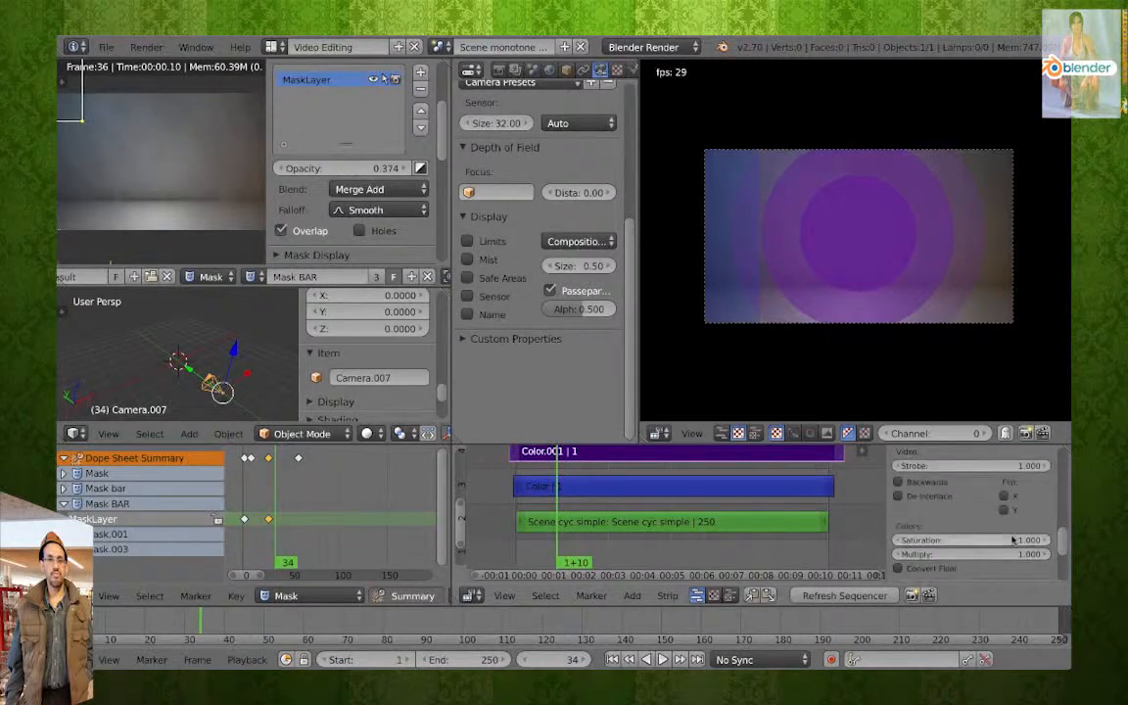
pyautogui.scroll(-3, 1013, 538)
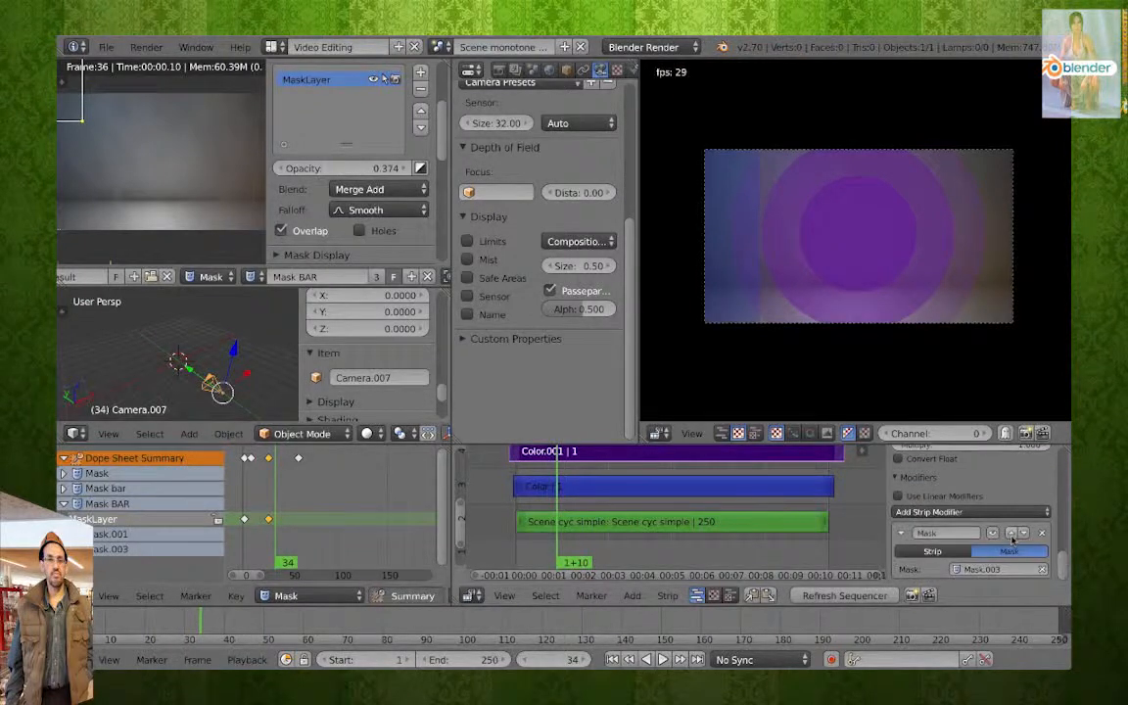
pyautogui.press('x')
pyautogui.click(733, 461)
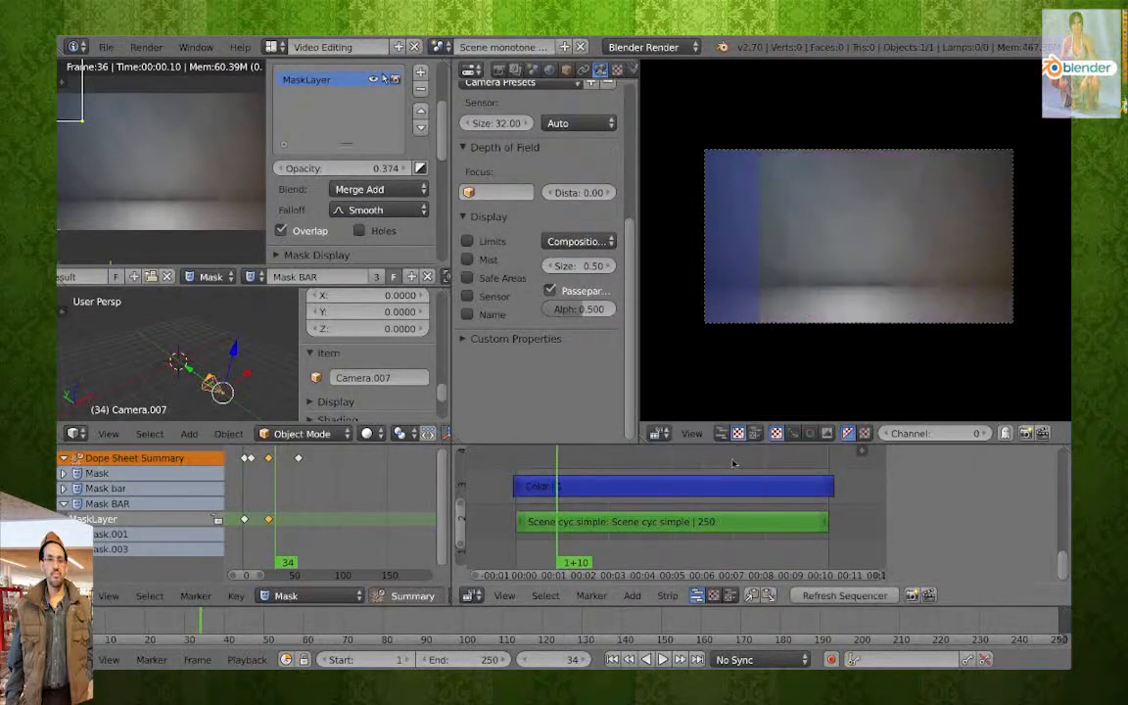
# Add a Curves modifier to the Scene cyc simple strip and pull the middle of its combined curve down to darken the scene.
pyautogui.rightClick(575, 521)
pyautogui.scroll(-4, 969, 549)
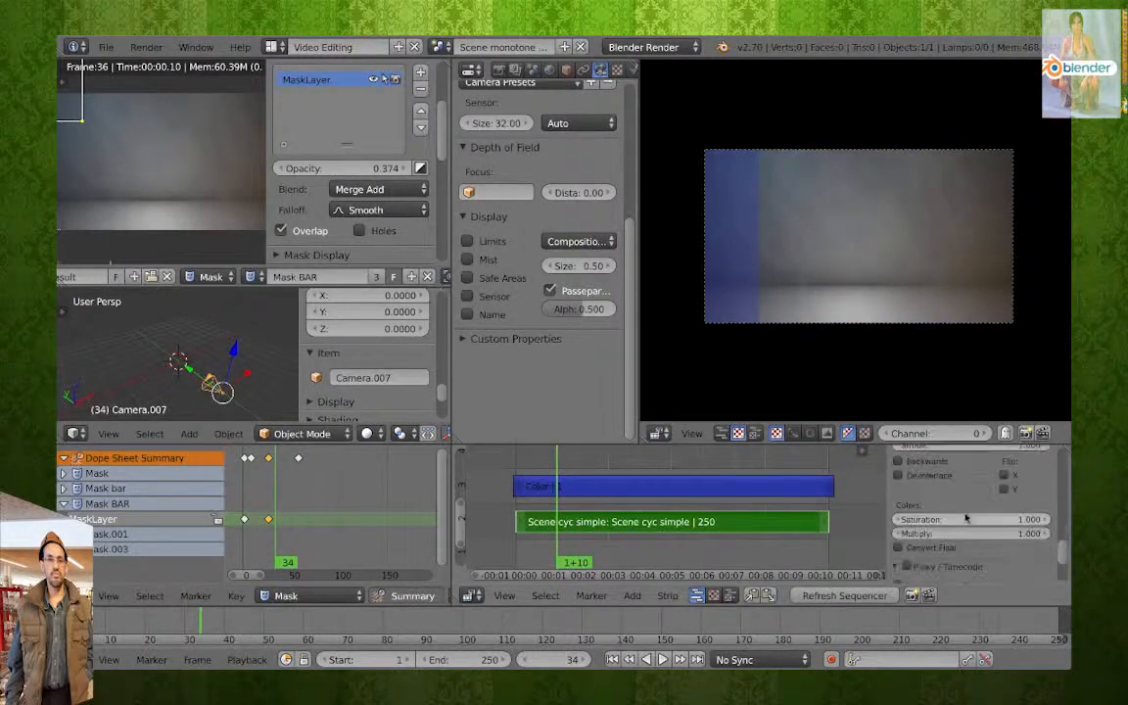
pyautogui.click(950, 573)
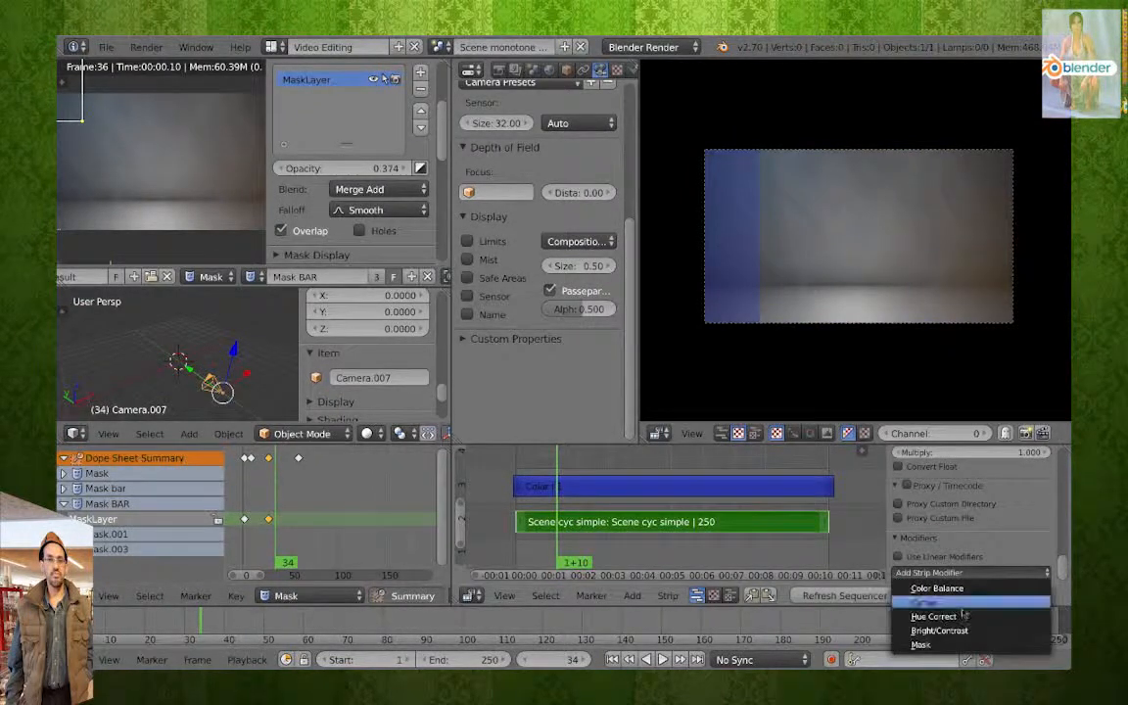
pyautogui.click(925, 602)
pyautogui.scroll(-4, 979, 568)
pyautogui.scroll(-2, 999, 570)
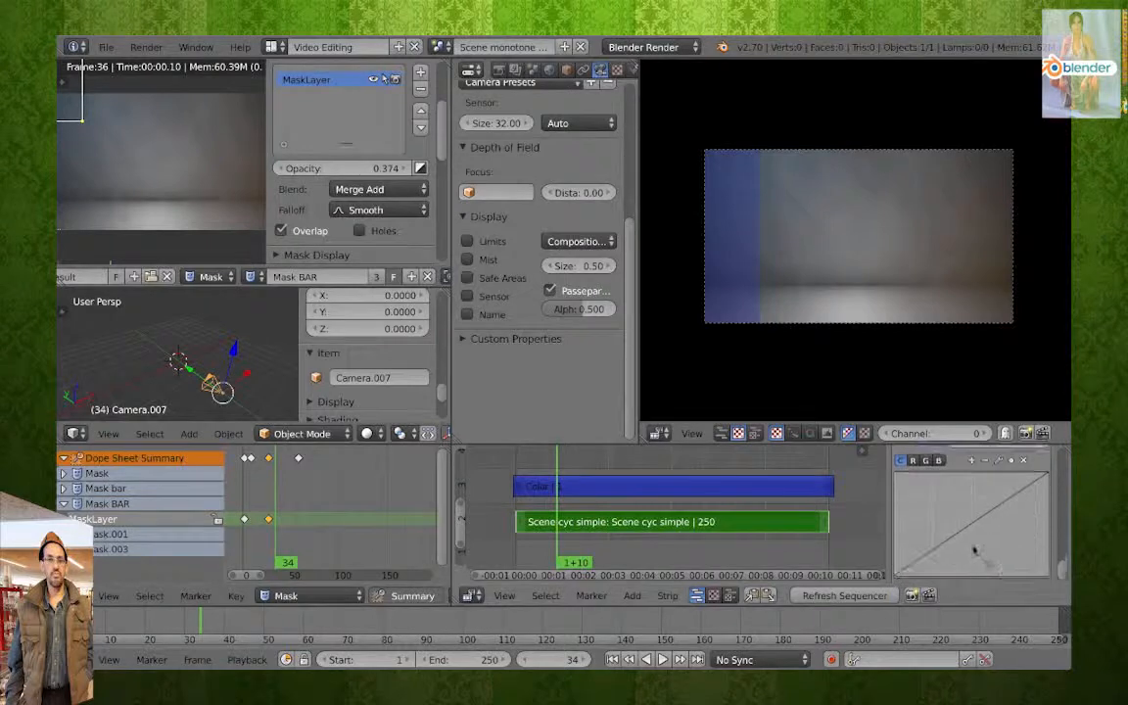
pyautogui.moveTo(970, 525); pyautogui.dragTo(981, 539)
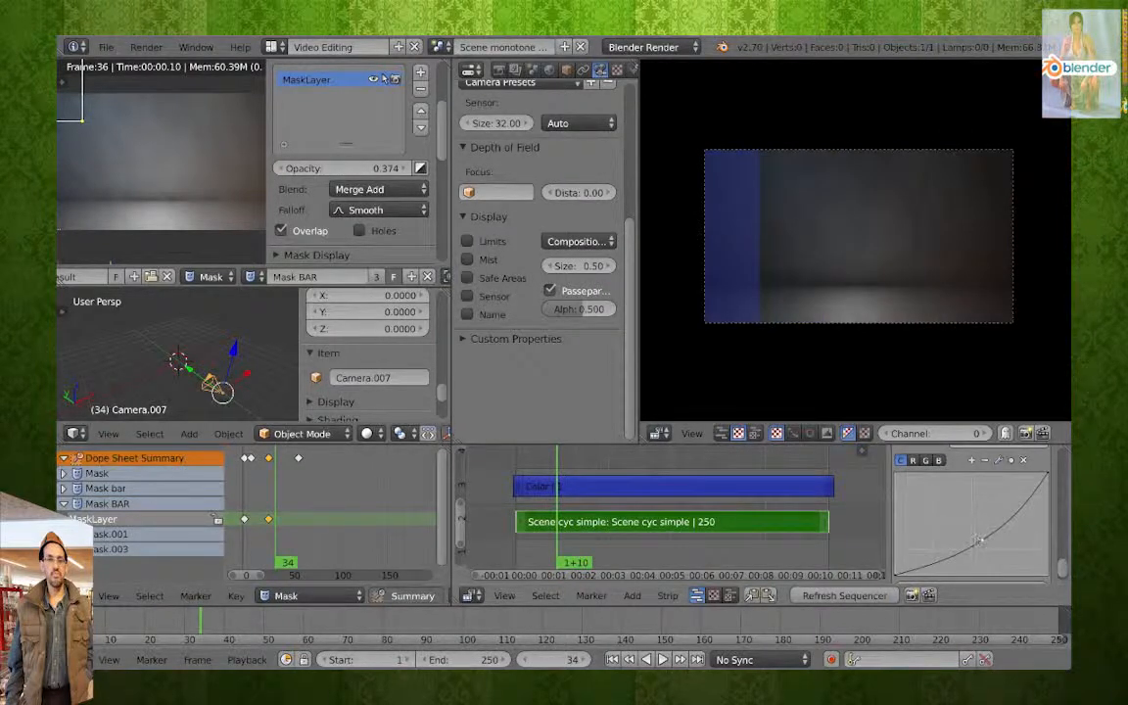
# Limit the Curves modifier to a mask datablock and choose Mask.003.
pyautogui.scroll(3, 977, 524)
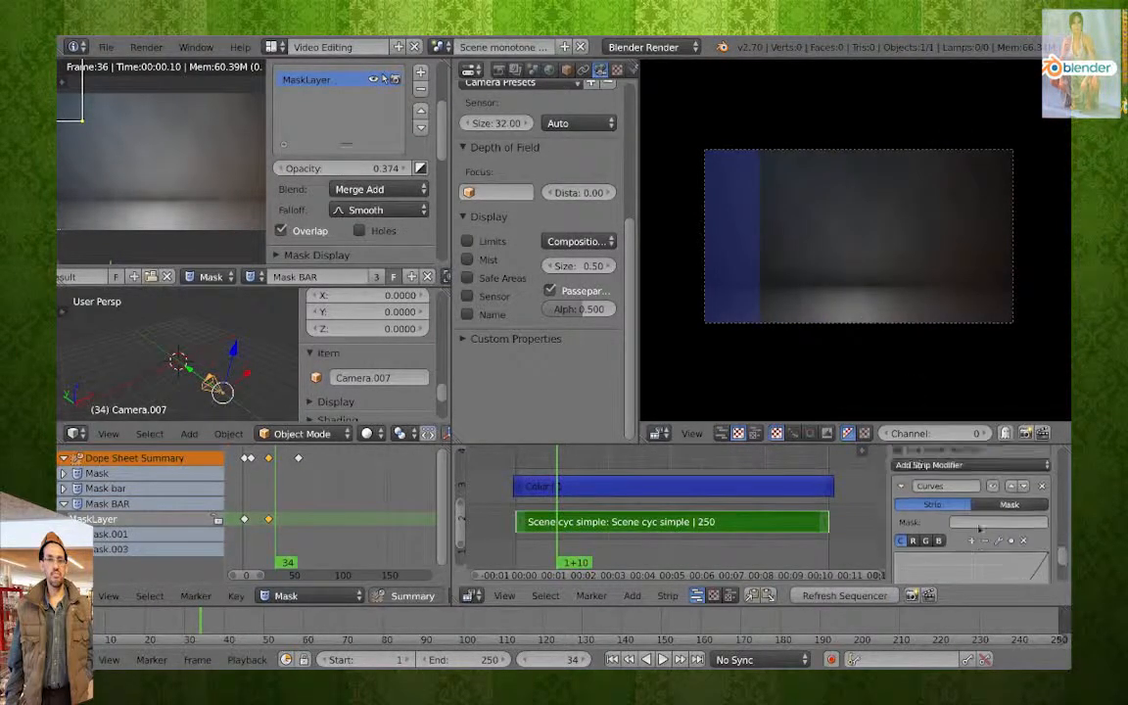
pyautogui.click(1003, 534)
pyautogui.click(966, 550)
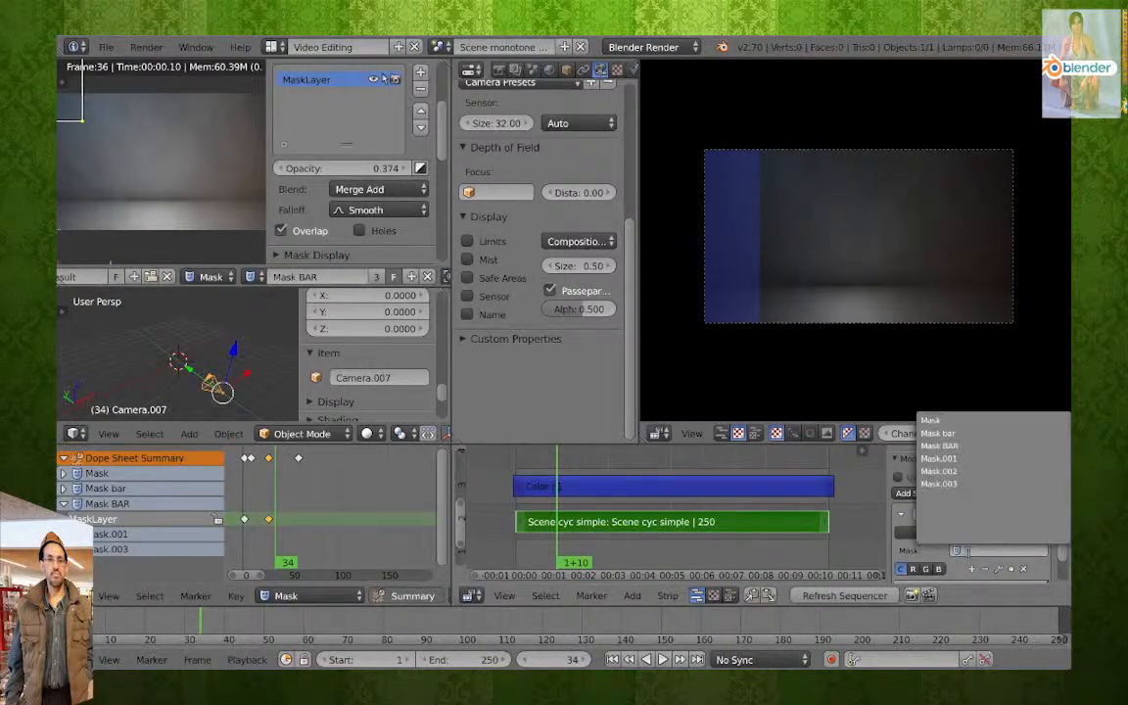
pyautogui.click(965, 484)
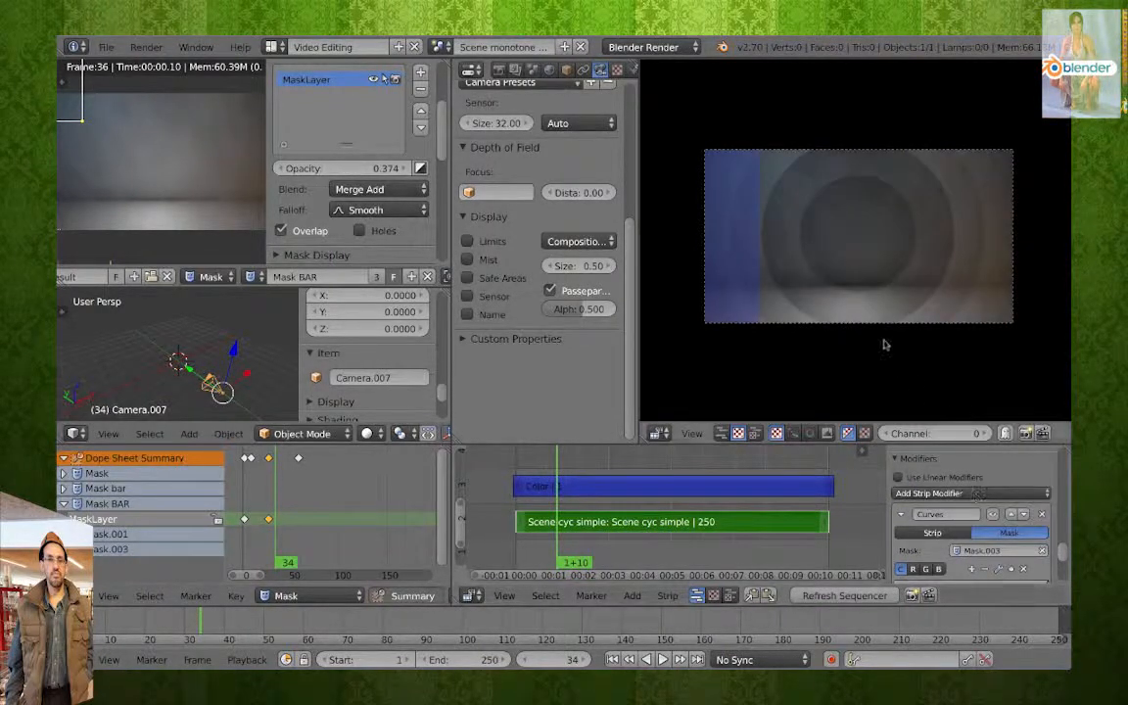
pyautogui.scroll(-5, 981, 519)
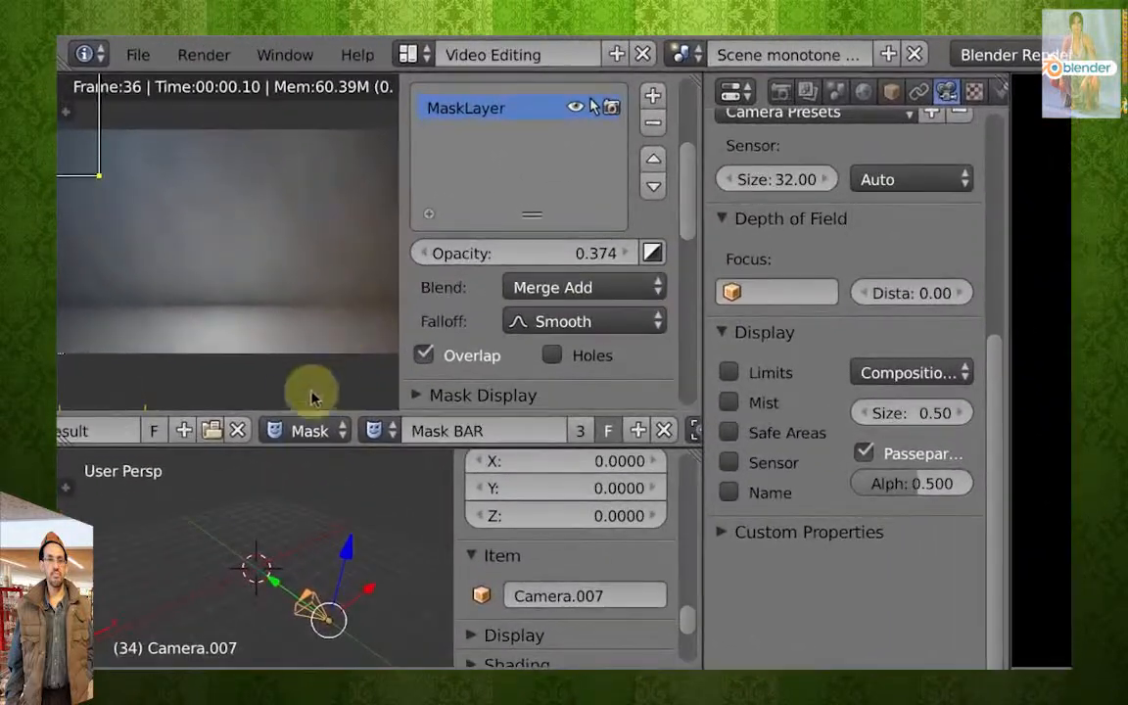
# Show Mask.003 in the image editor and review the opacity of each of its three mask layers.
pyautogui.click(374, 429)
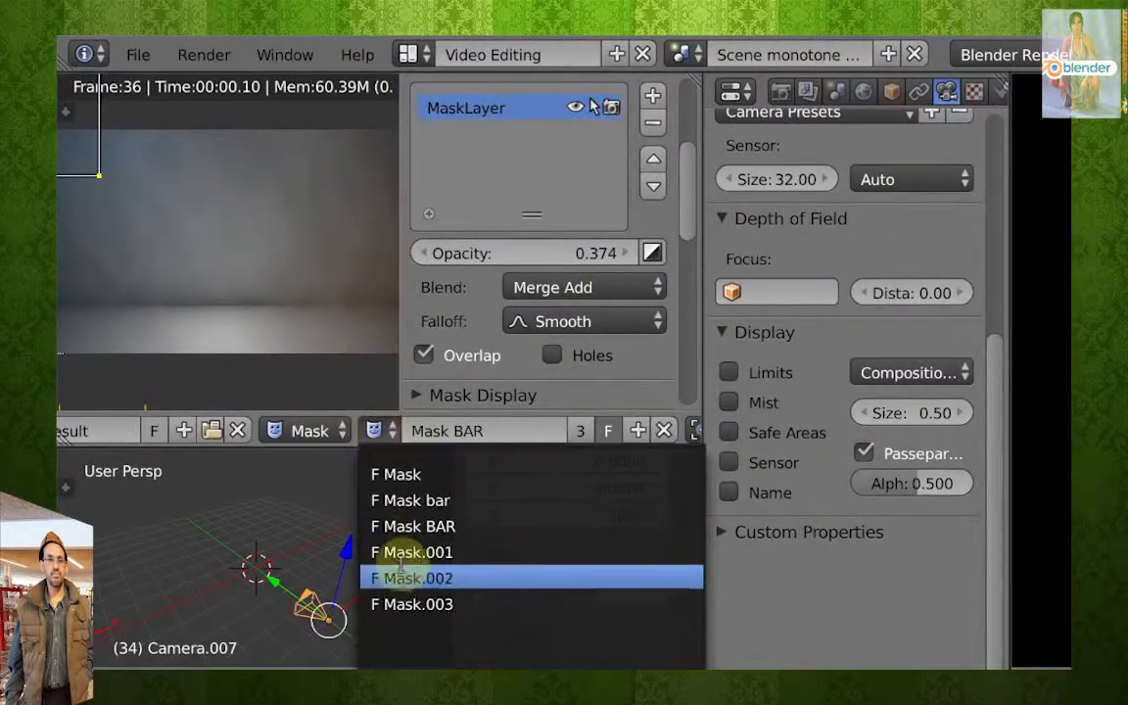
pyautogui.click(427, 604)
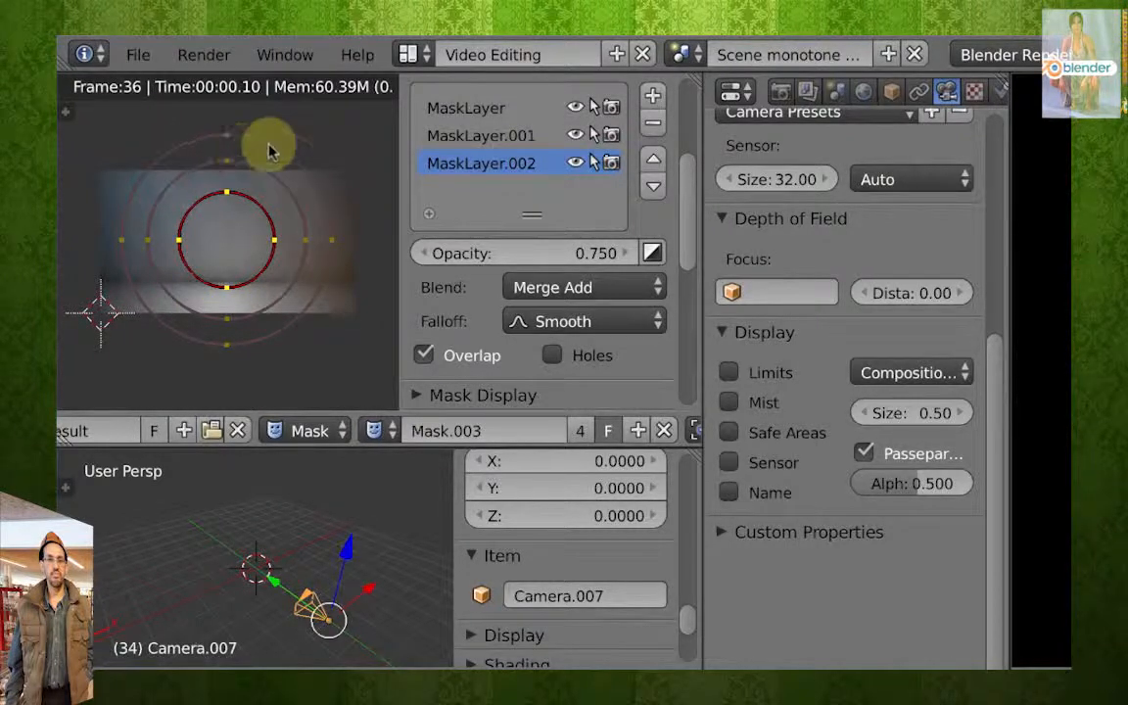
pyautogui.click(466, 107)
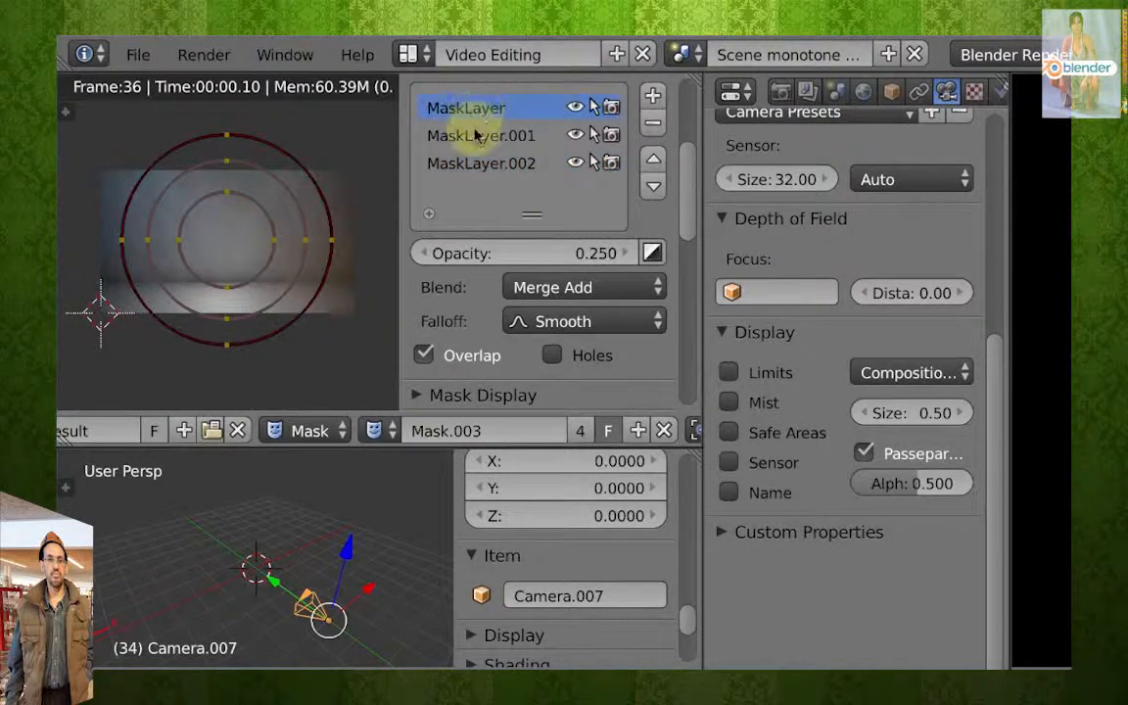
pyautogui.click(490, 137)
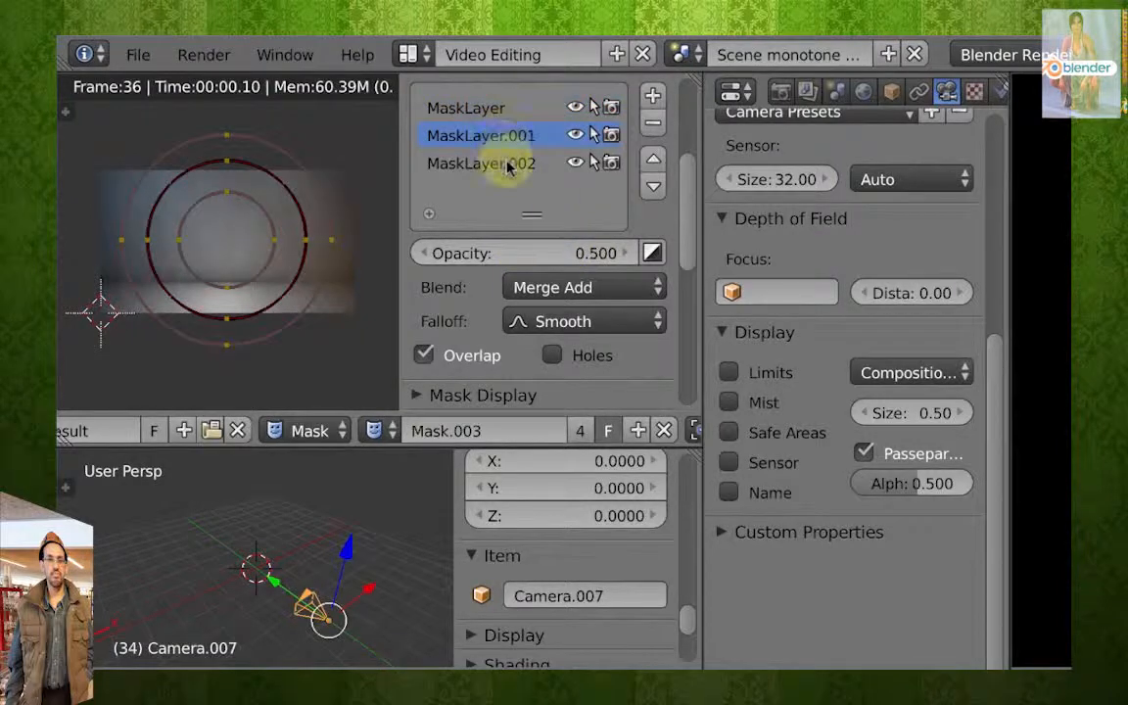
pyautogui.click(509, 167)
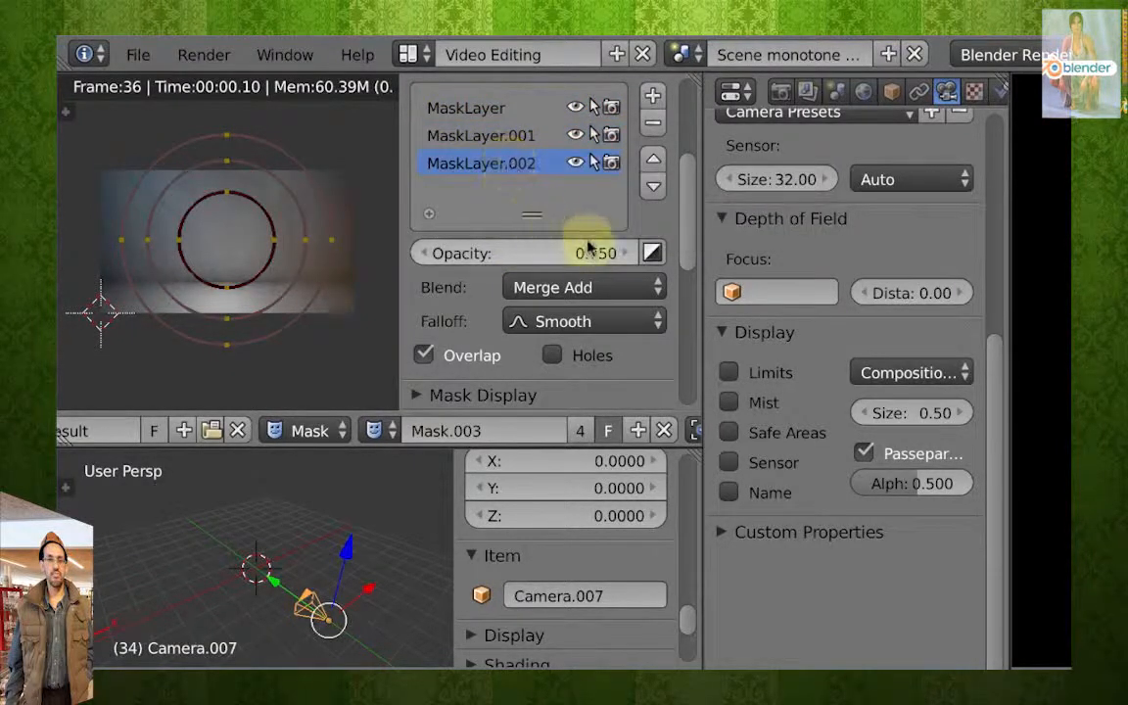
# Compare the three mask layers again and view the available blend modes for MaskLayer.002, leaving Merge Add in place.
pyautogui.click(468, 107)
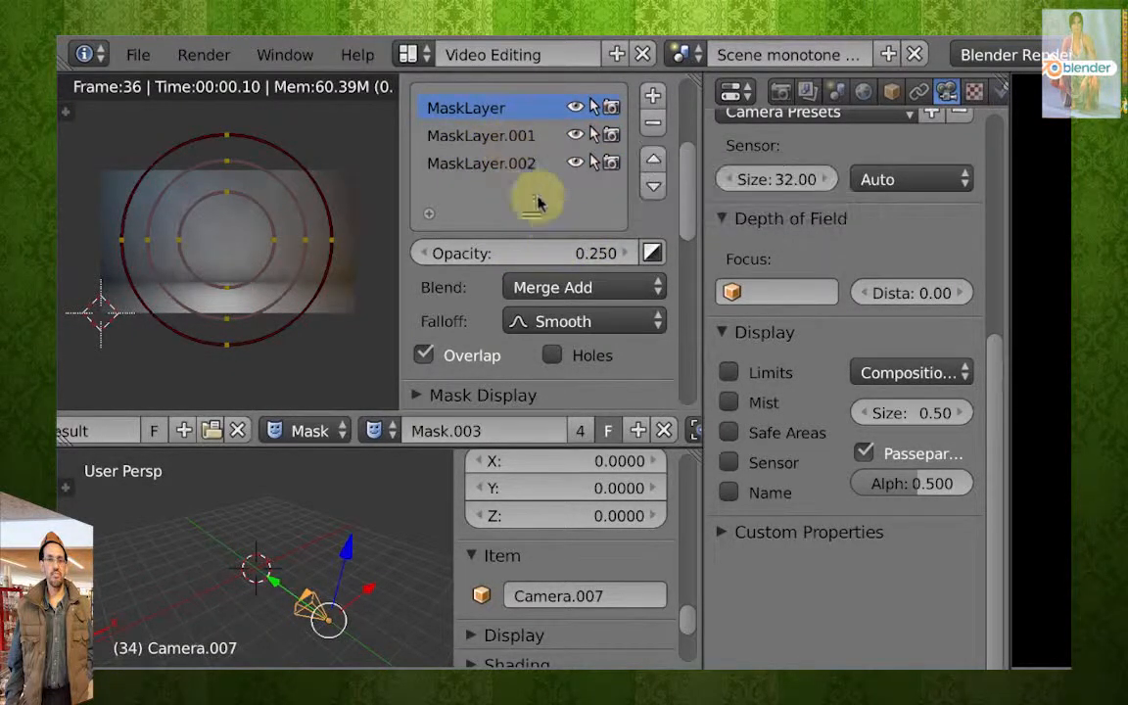
pyautogui.click(486, 135)
pyautogui.click(509, 163)
pyautogui.click(577, 287)
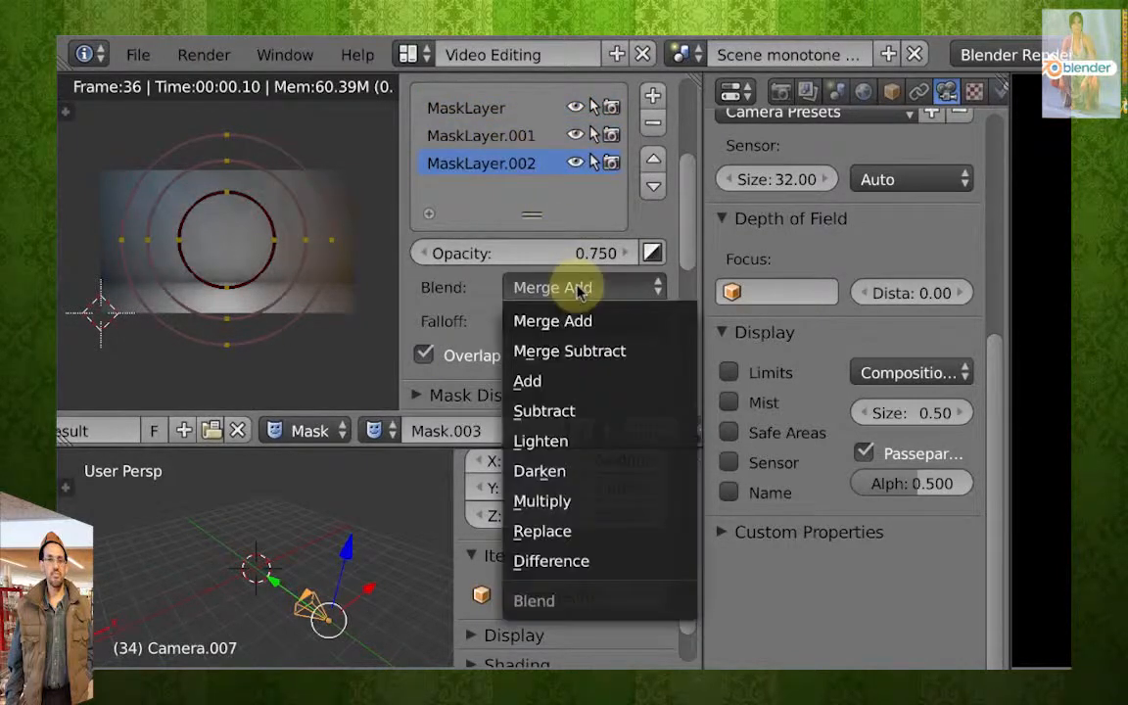
pyautogui.click(541, 287)
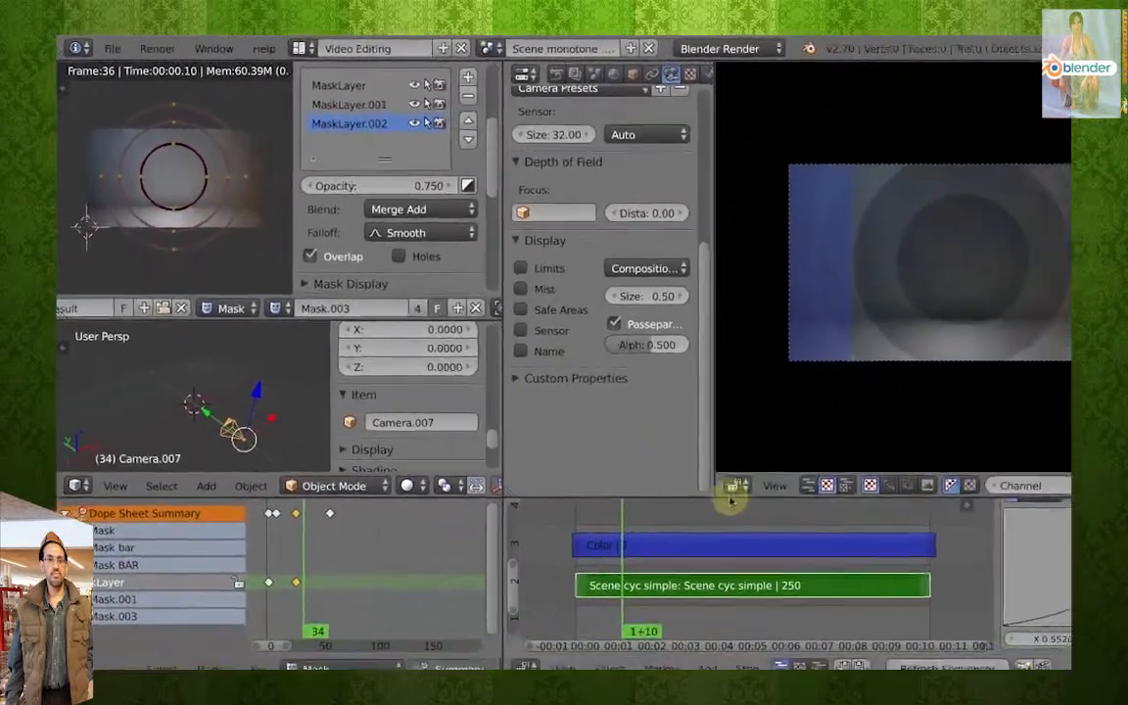
# Scrub the sequencer to frame 36 and play the animation to review the wipe mask.
pyautogui.moveTo(729, 501); pyautogui.dragTo(775, 535)
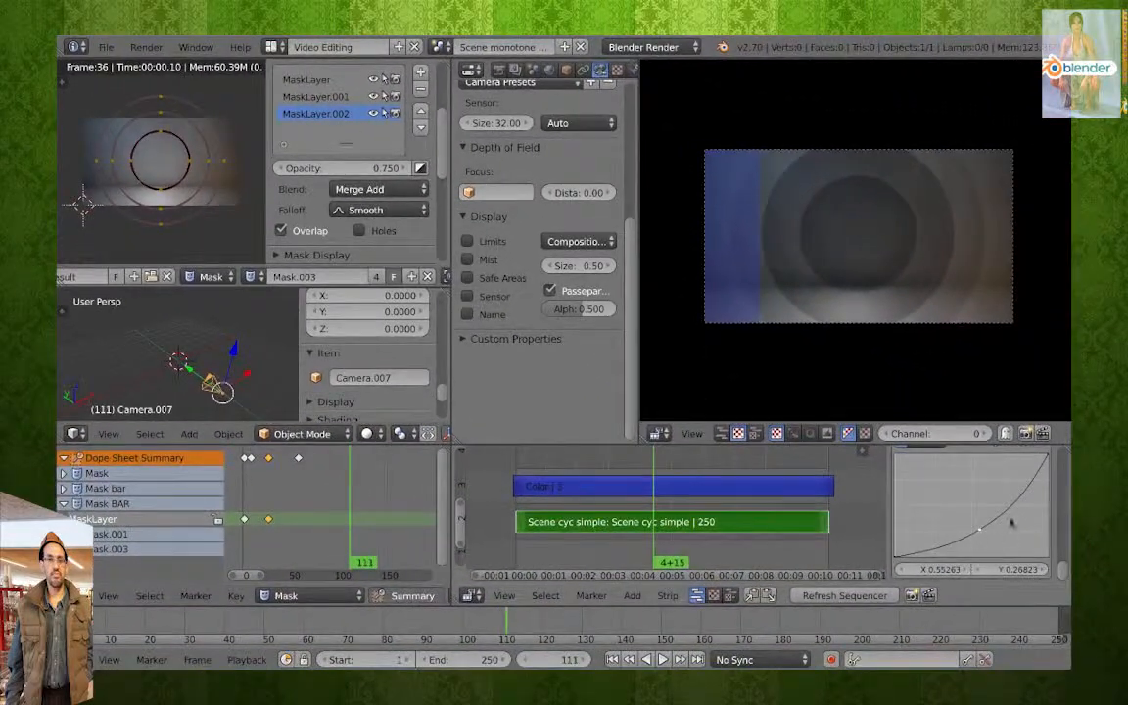
pyautogui.click(568, 538)
pyautogui.moveTo(556, 471); pyautogui.dragTo(560, 472)
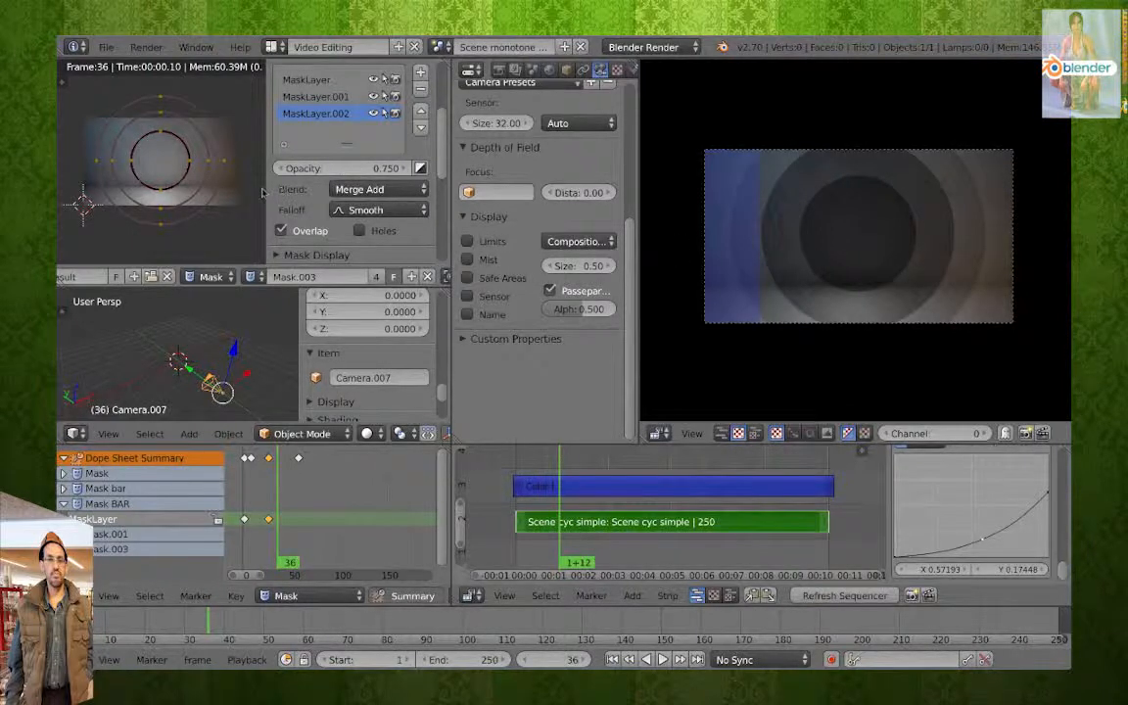
pyautogui.hotkey('alt', 'a')
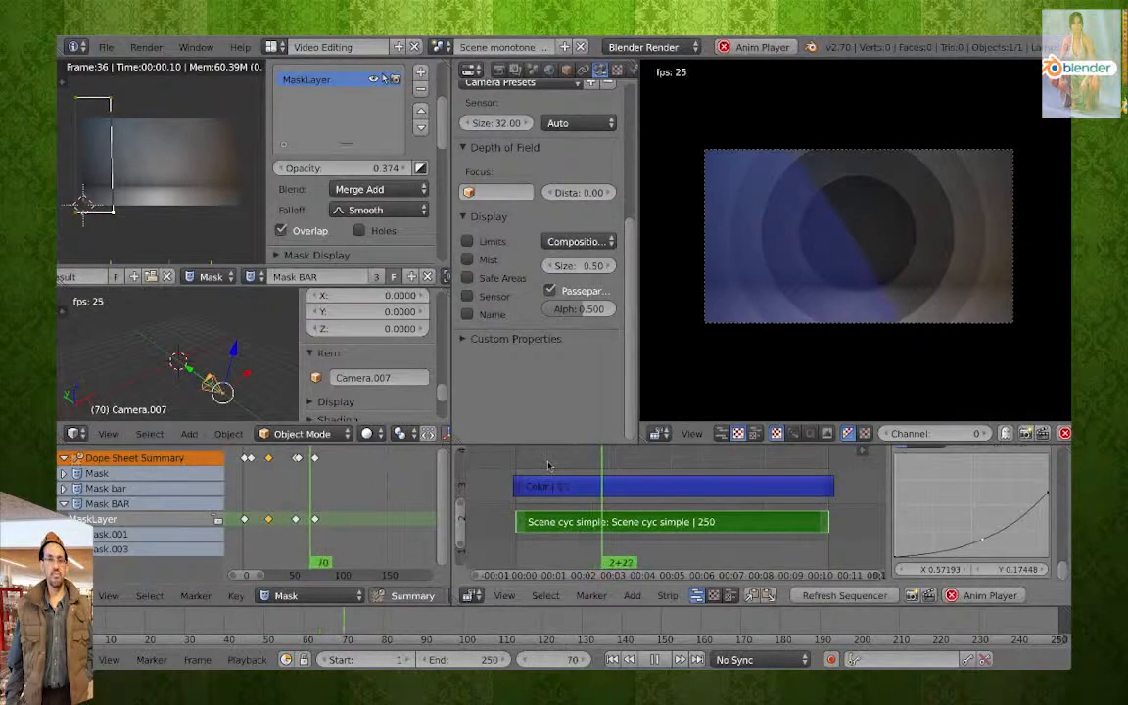
pyautogui.hotkey('alt', 'a')
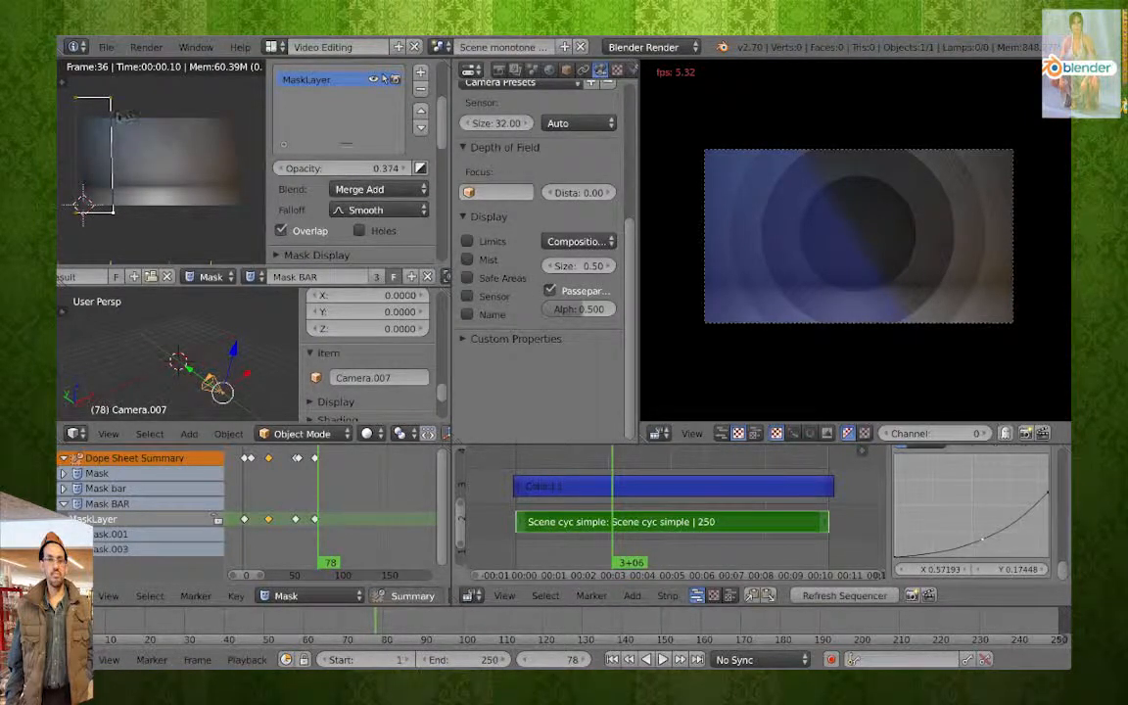
# Move to a later frame, add a second layer to Mask BAR, and disable selection and rendering of the original layer.
pyautogui.click(361, 190)
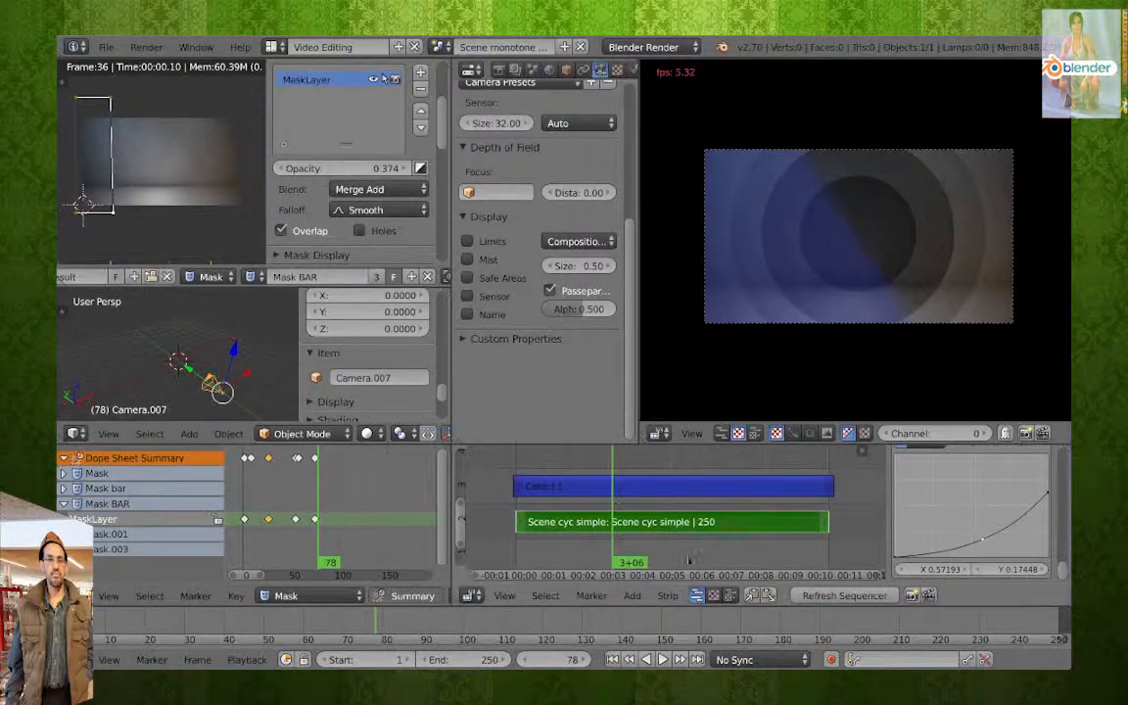
pyautogui.moveTo(375, 623); pyautogui.dragTo(462, 623)
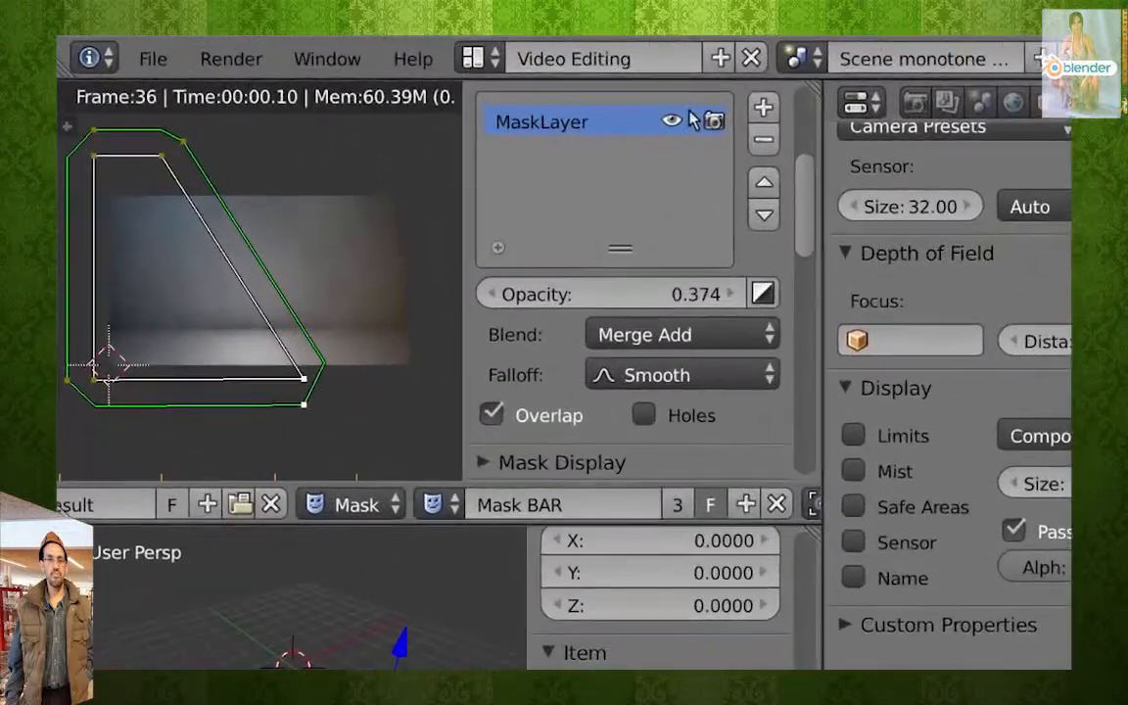
pyautogui.click(762, 109)
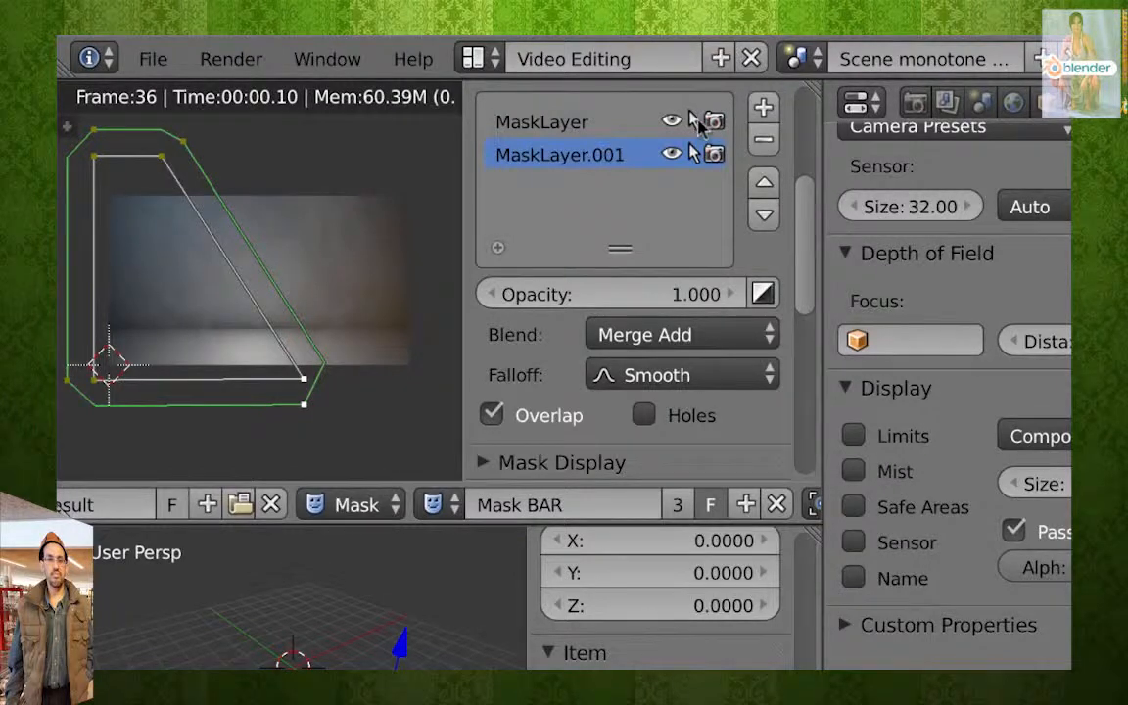
pyautogui.click(694, 121)
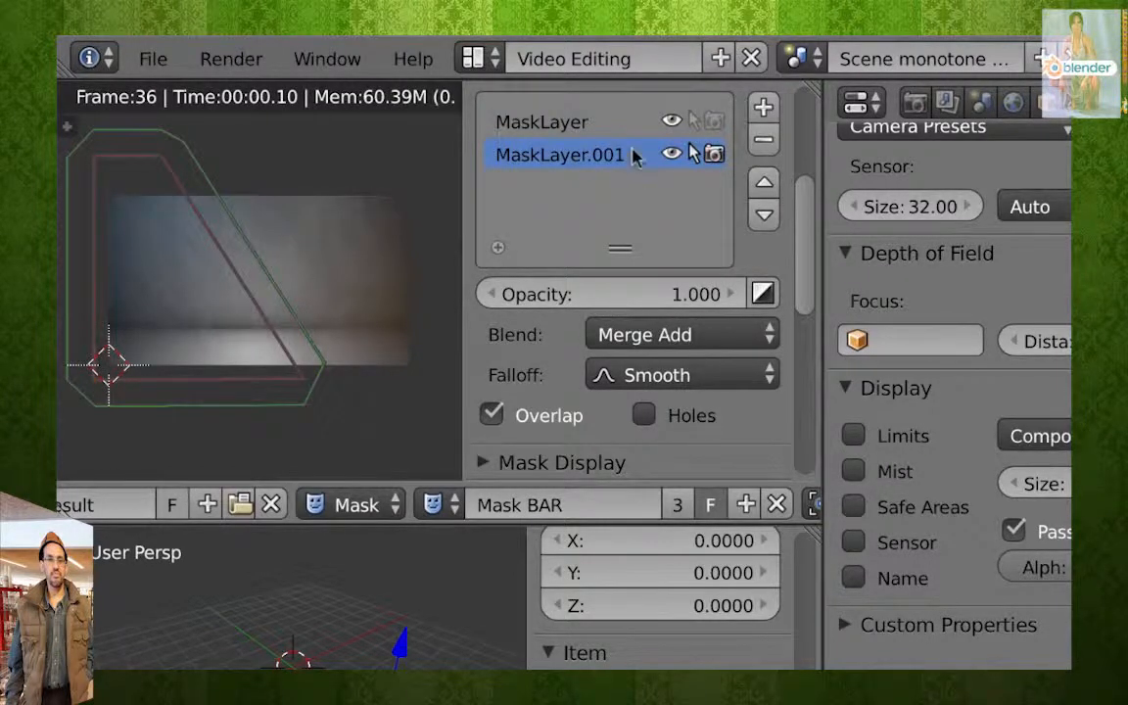
# Add a circle to MaskLayer.001 and move it over the upper part of the background image.
pyautogui.hotkey('shift', 'a')
pyautogui.click(216, 277)
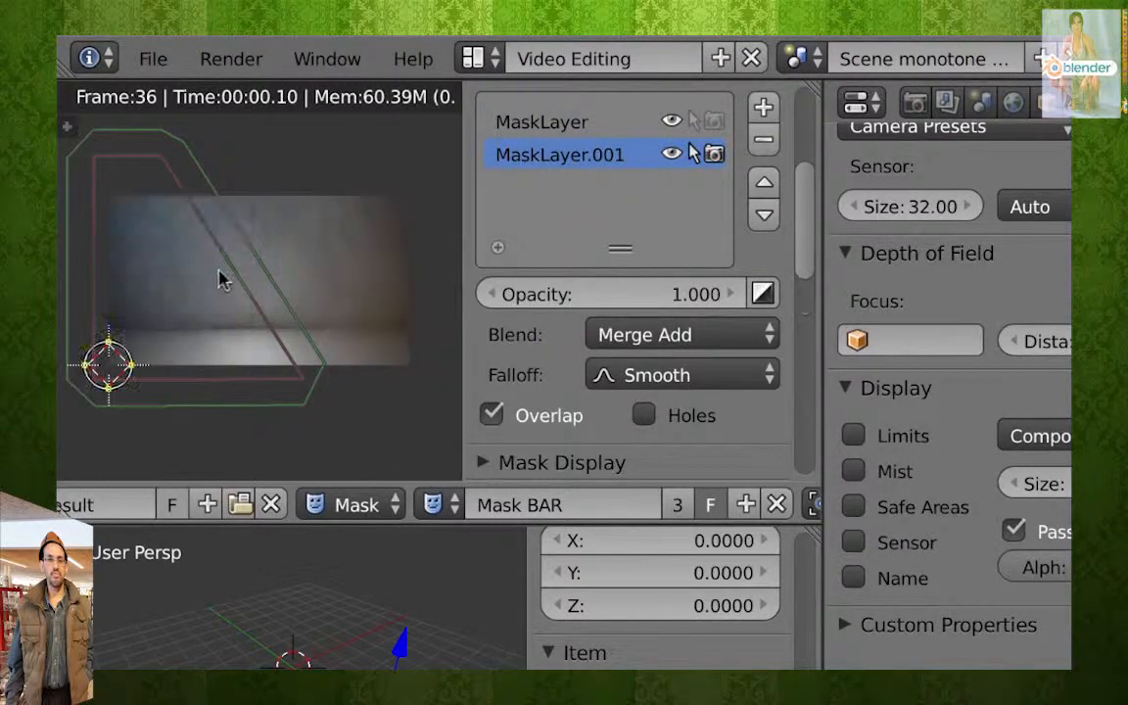
pyautogui.press('g')
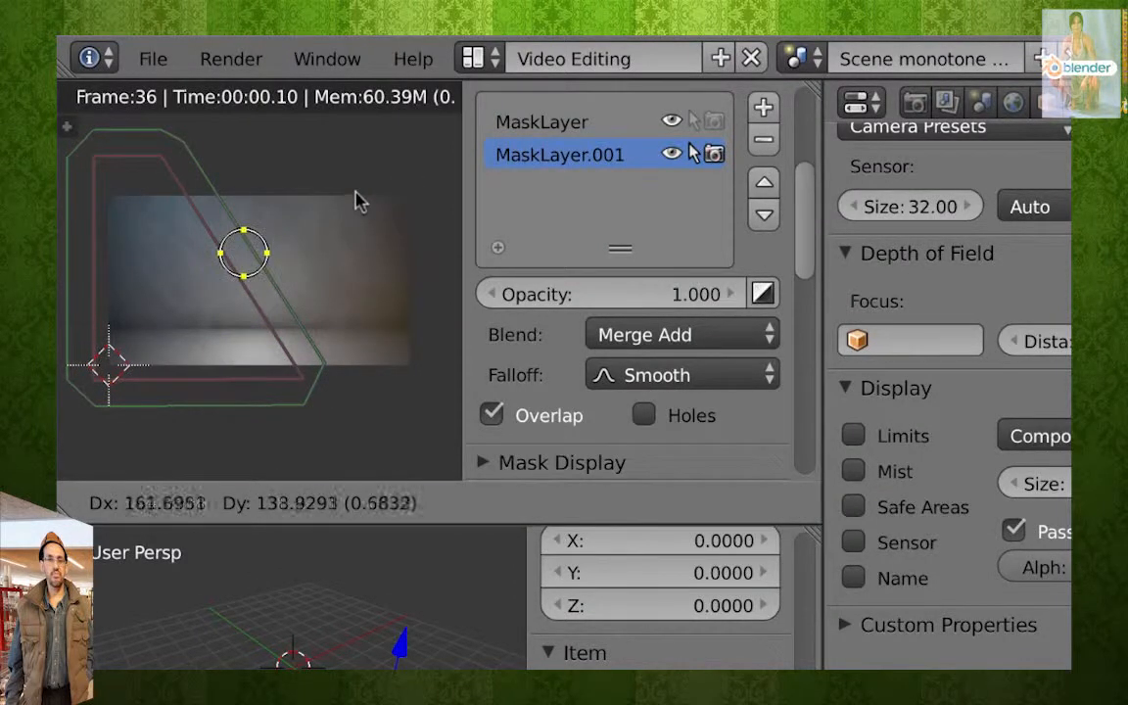
pyautogui.click(361, 202)
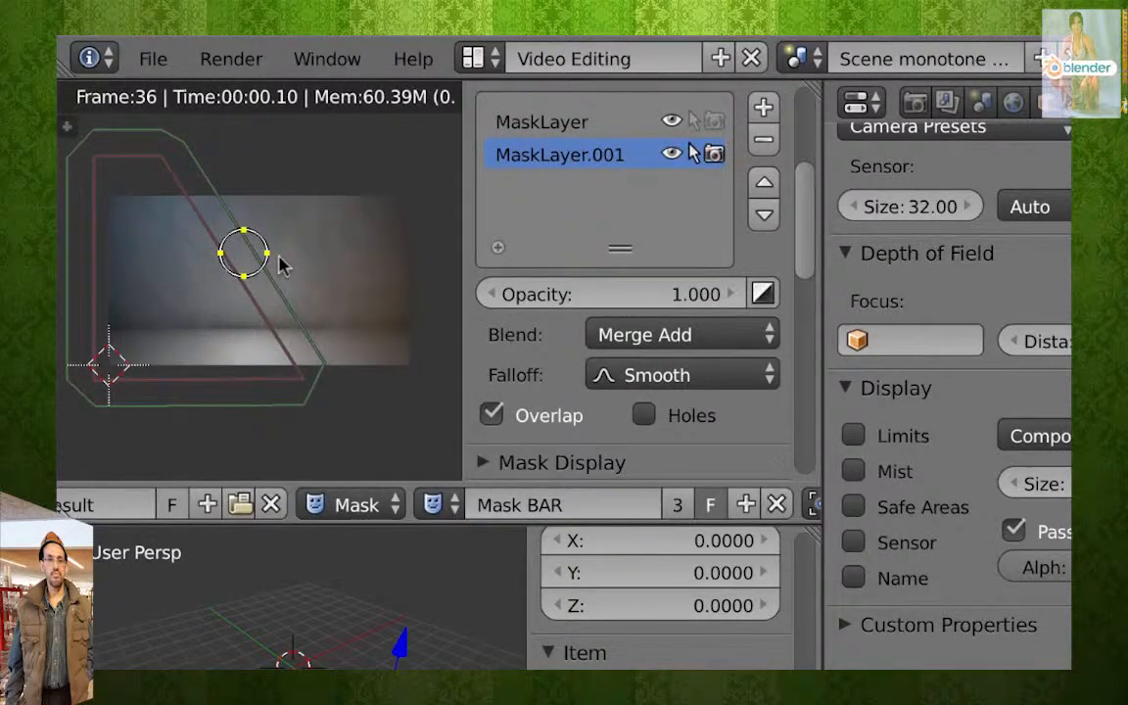
pyautogui.press('g')
pyautogui.click(348, 242)
# Give the circle a wide outer feather and move it toward the image's upper-right area.
pyautogui.hotkey('alt', 's')
pyautogui.click(390, 267)
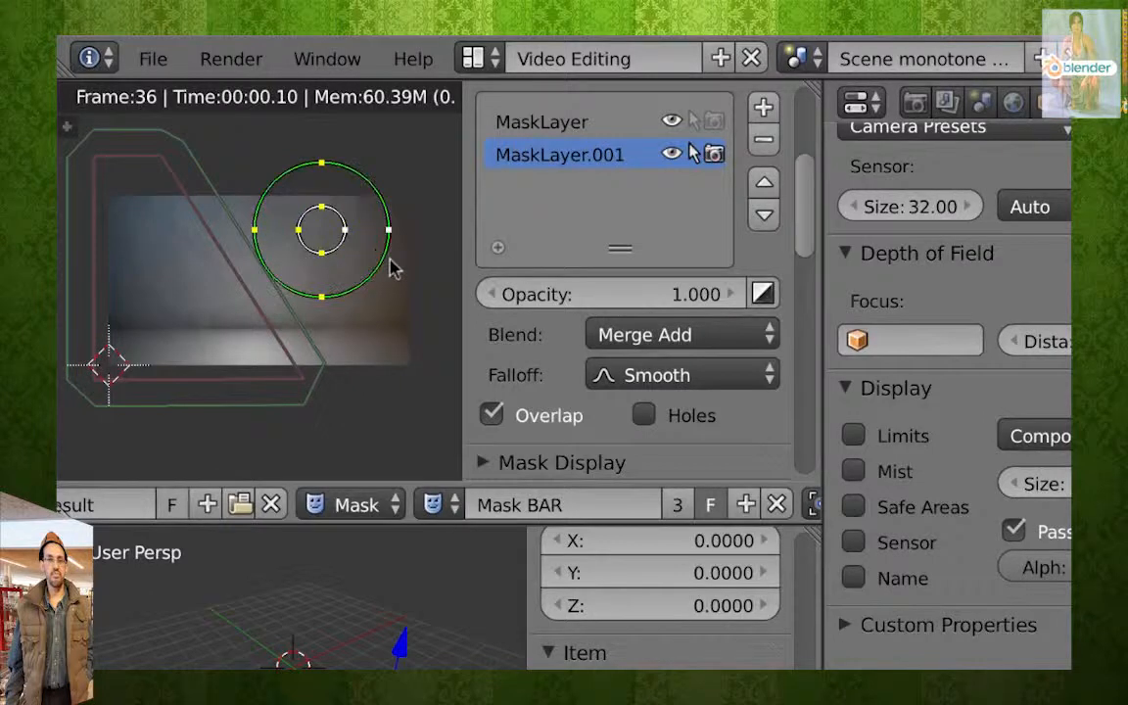
pyautogui.press('g')
pyautogui.click(358, 228)
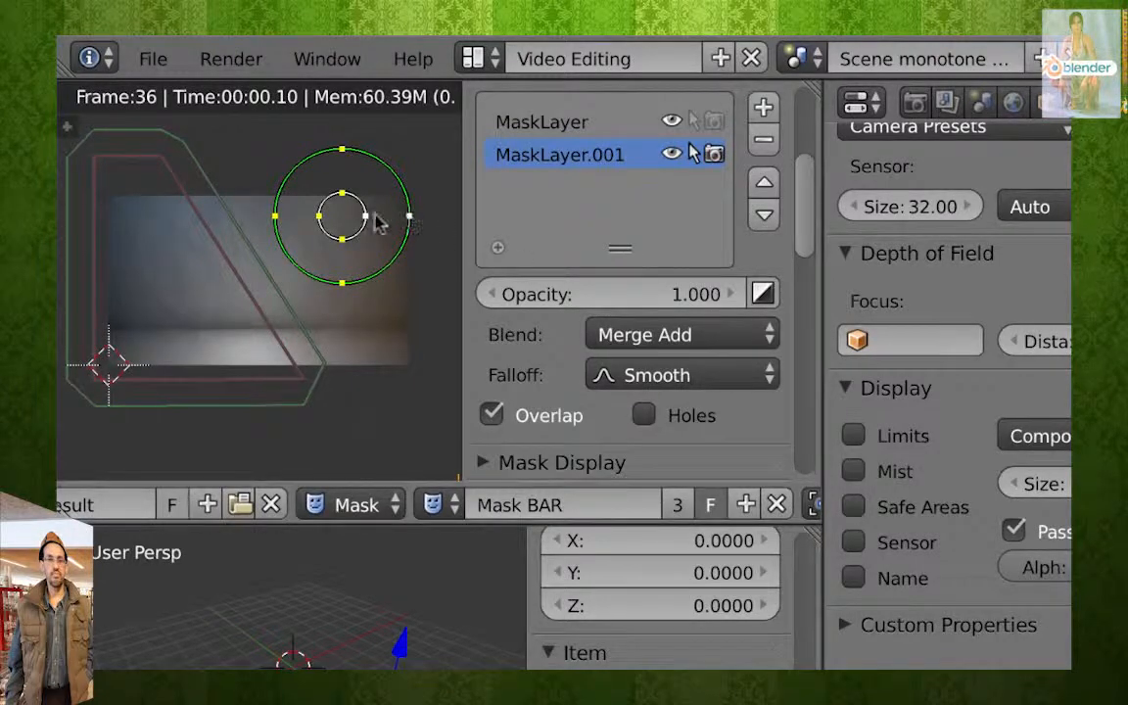
# Move the feathered circle near the image's centre, enlarge it, and set MaskLayer.001's blend mode to Merge Subtract.
pyautogui.press('g')
pyautogui.click(291, 265)
pyautogui.press('s')
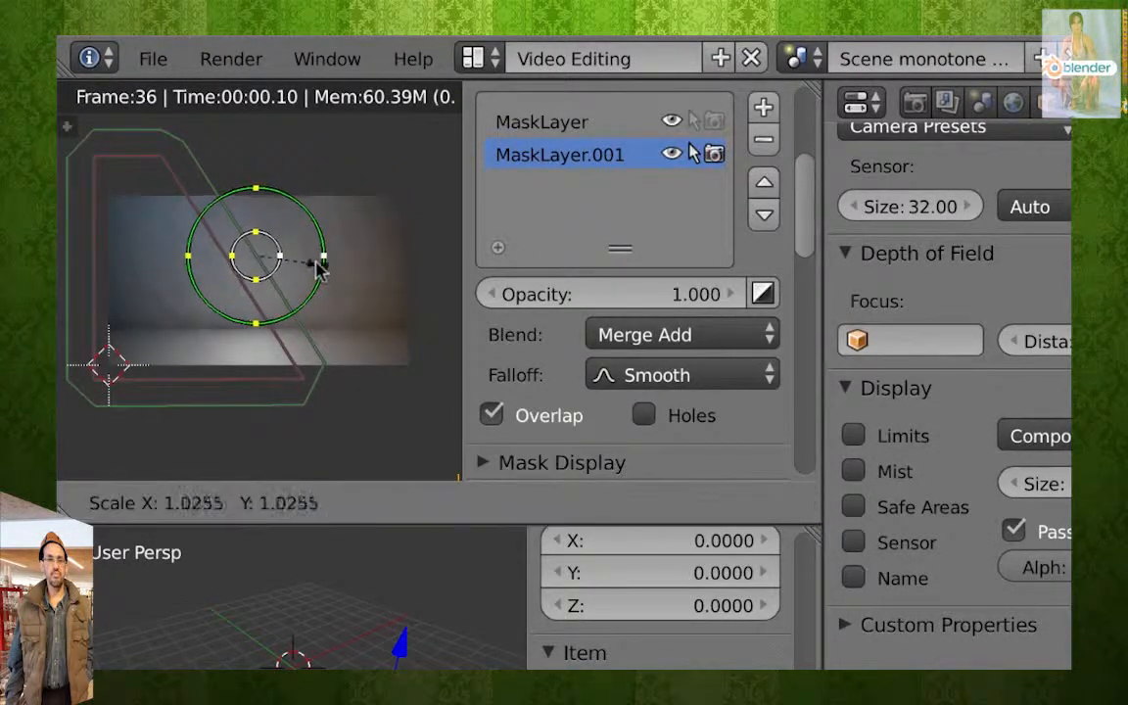
pyautogui.click(413, 333)
pyautogui.press('g')
pyautogui.click(416, 323)
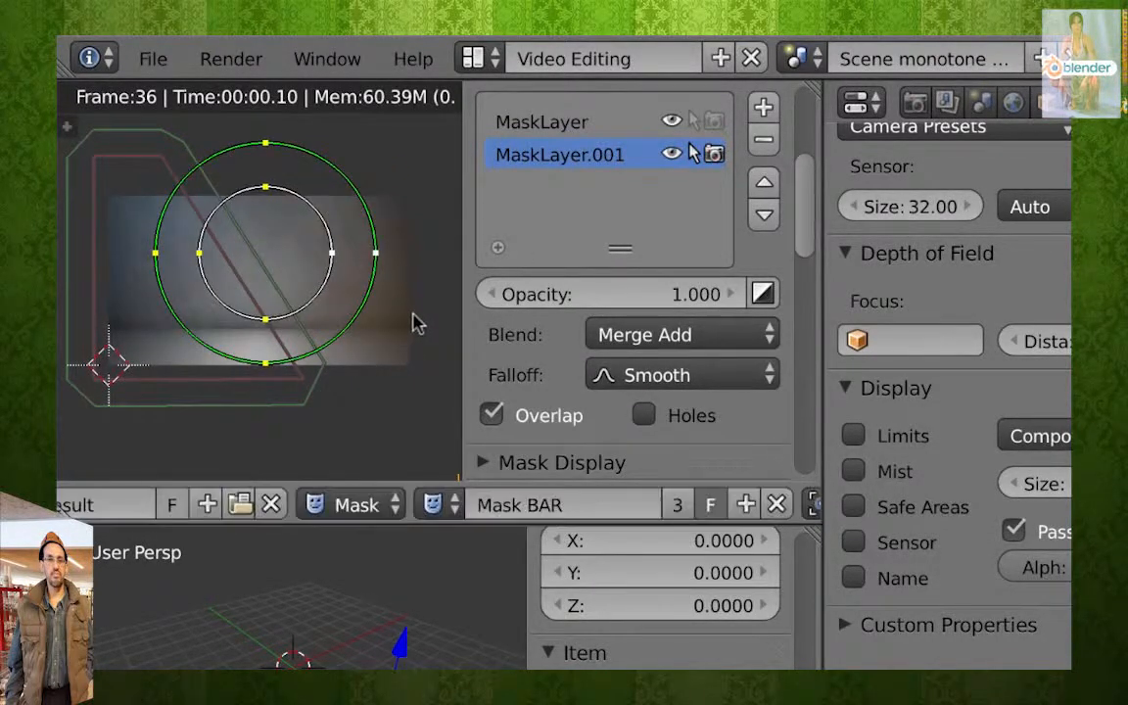
pyautogui.click(710, 334)
pyautogui.click(667, 411)
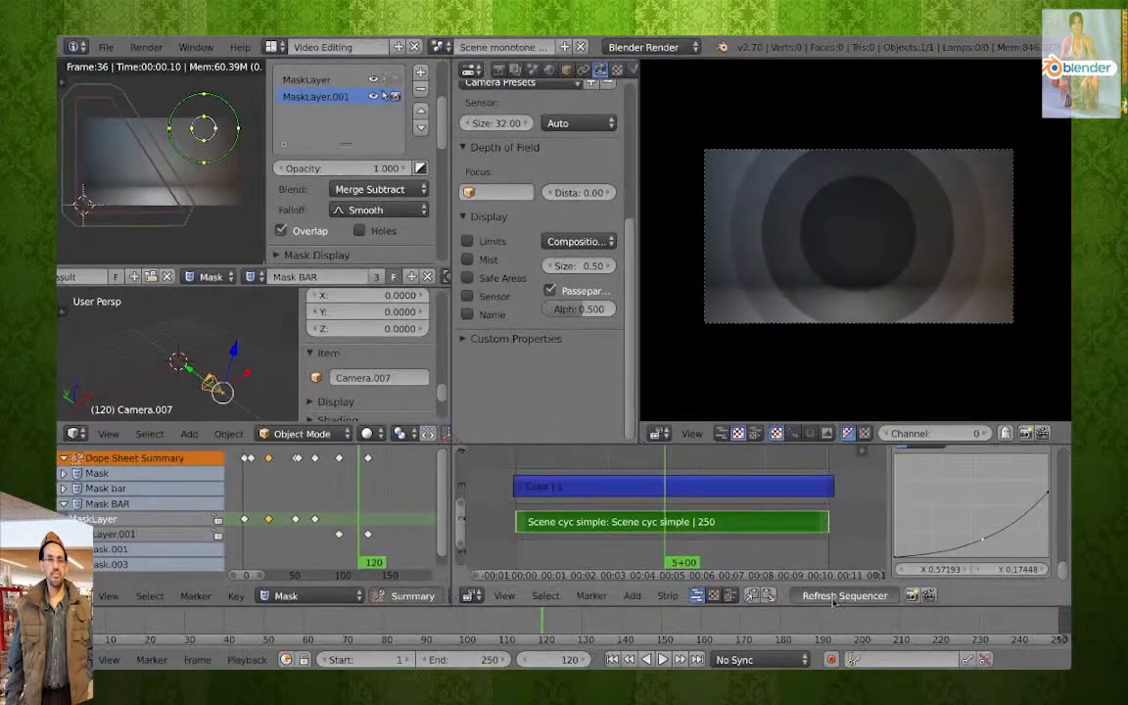
# Scrub the sequence, refresh the sequencer, and play the animation to check the combined masks.
pyautogui.moveTo(650, 468); pyautogui.dragTo(683, 472)
pyautogui.moveTo(609, 464); pyautogui.dragTo(580, 468)
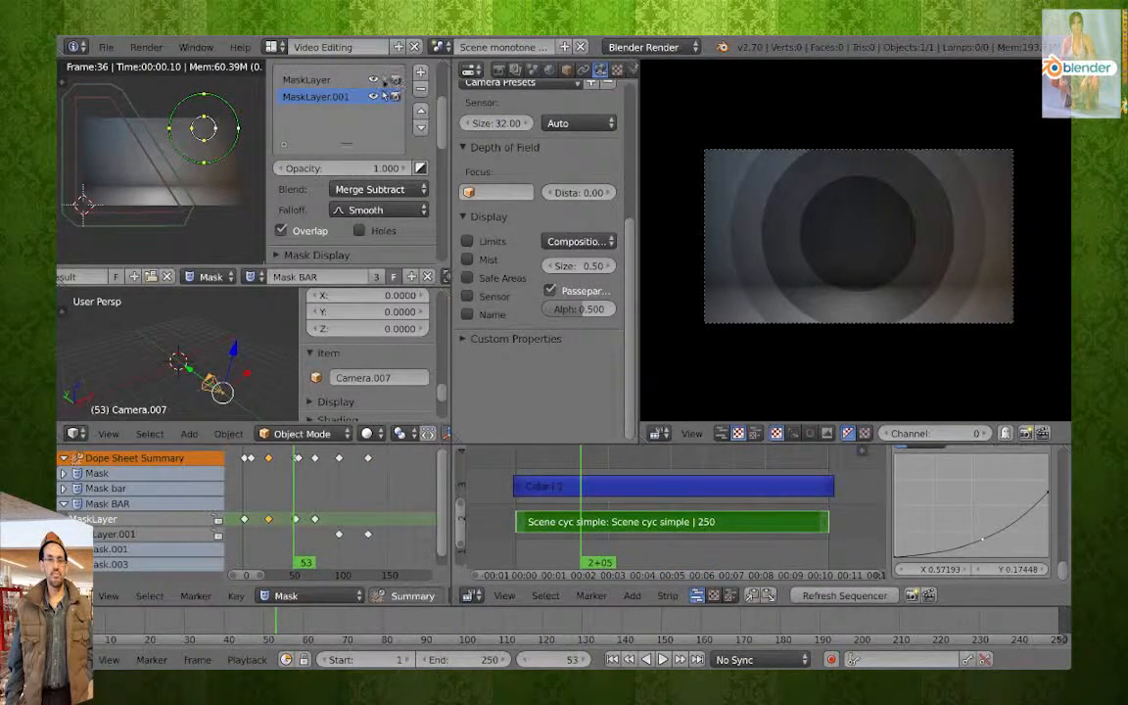
pyautogui.click(813, 594)
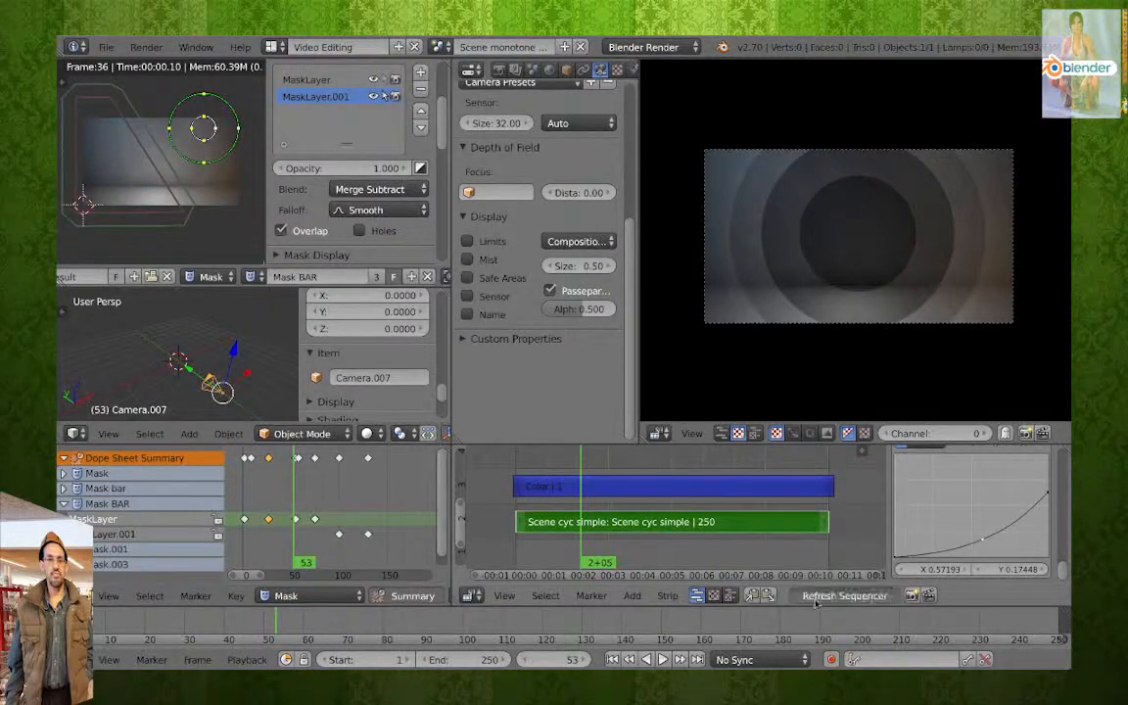
pyautogui.click(568, 468)
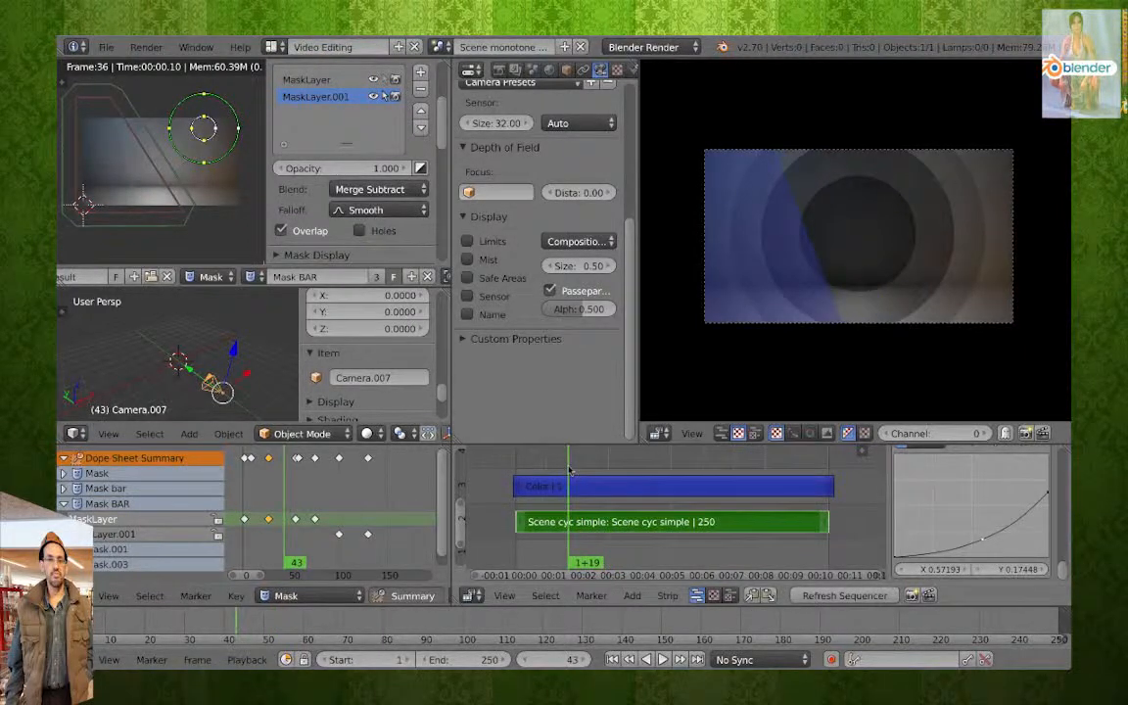
pyautogui.hotkey('alt', 'a')
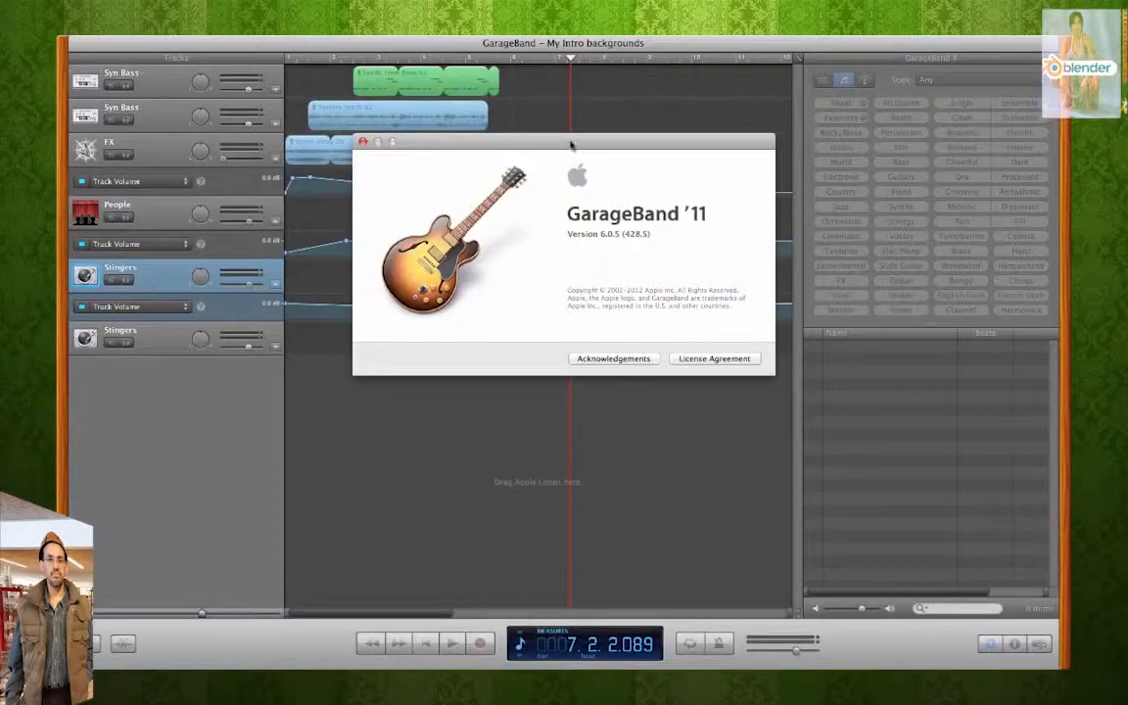
# Switch to GarageBand, play the My Intro backgrounds project with the timeline magnified, and stop playback.
pyautogui.moveTo(573, 145); pyautogui.dragTo(589, 165)
pyautogui.press('space')
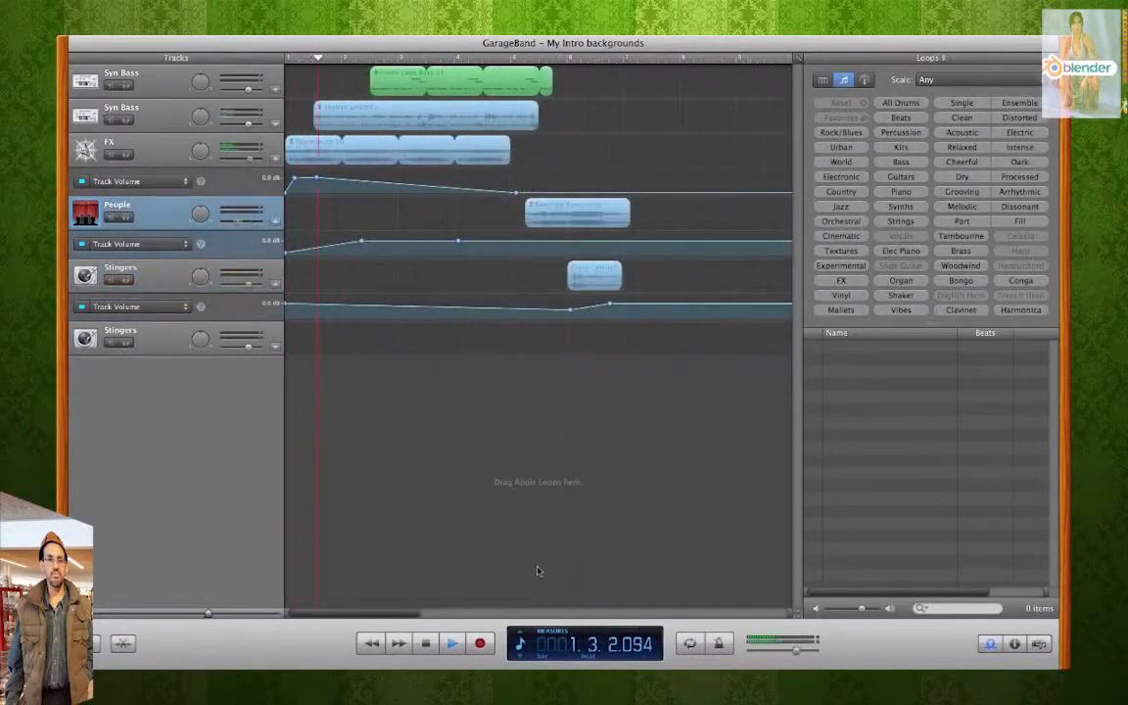
pyautogui.moveTo(207, 613)
pyautogui.mouseDown()
pyautogui.moveTo(196, 613)
pyautogui.moveTo(252, 613)
pyautogui.moveTo(219, 615)
pyautogui.mouseUp()
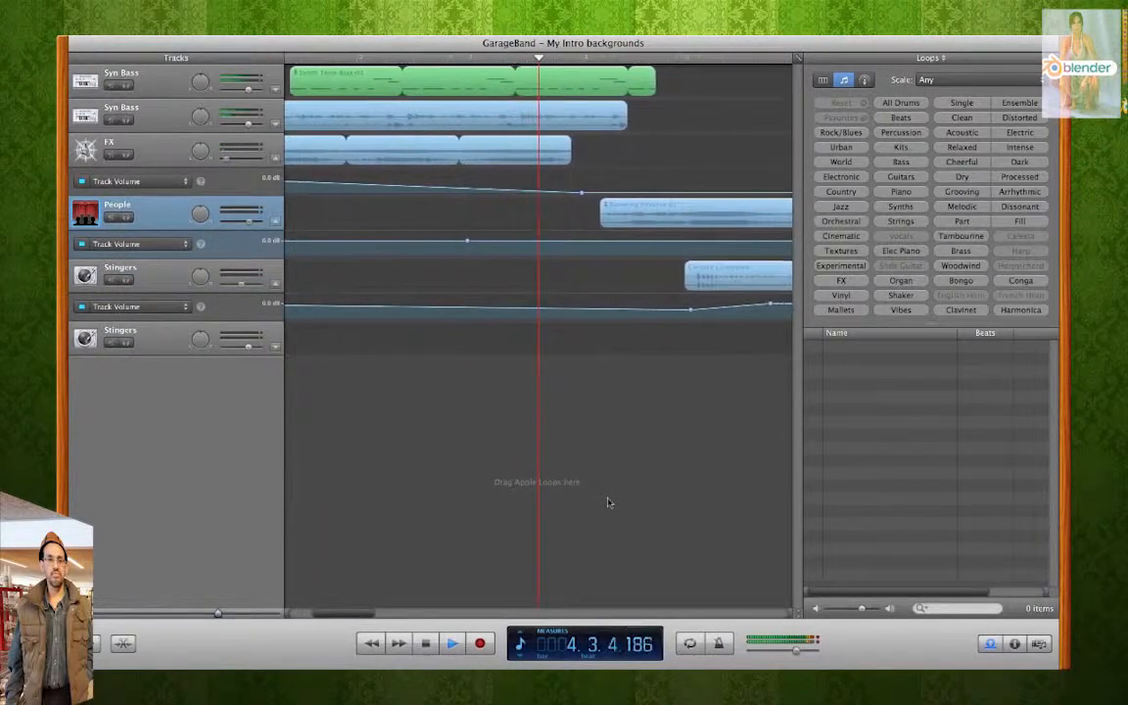
pyautogui.click(425, 645)
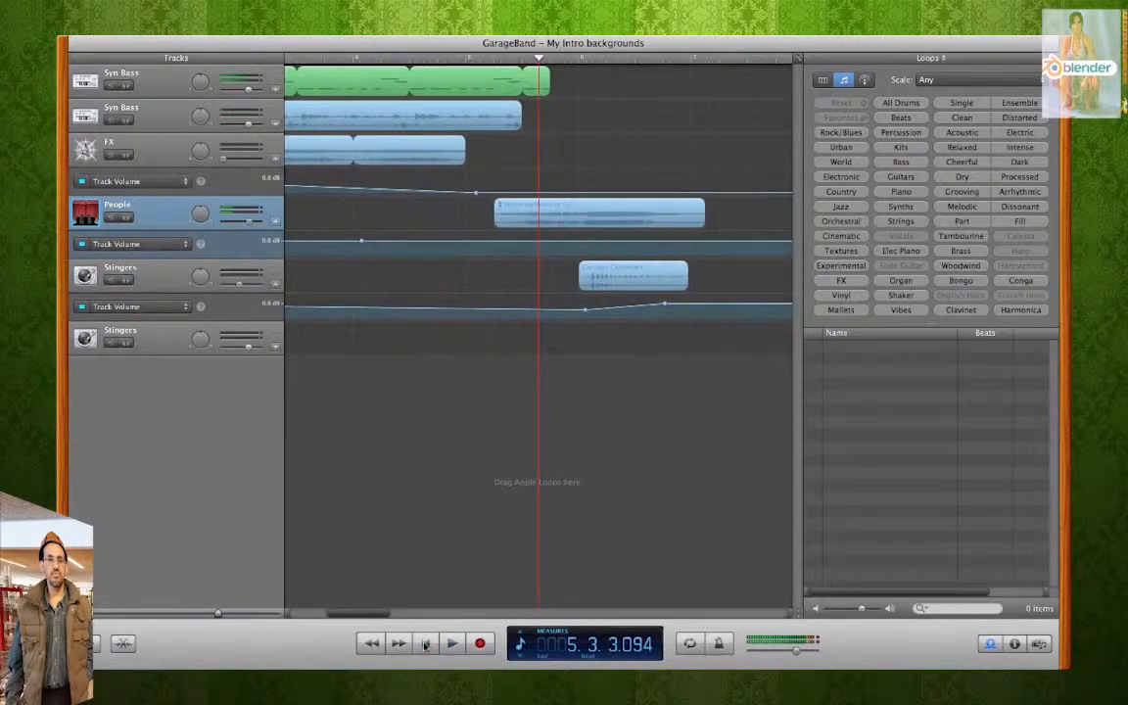
pyautogui.click(481, 62)
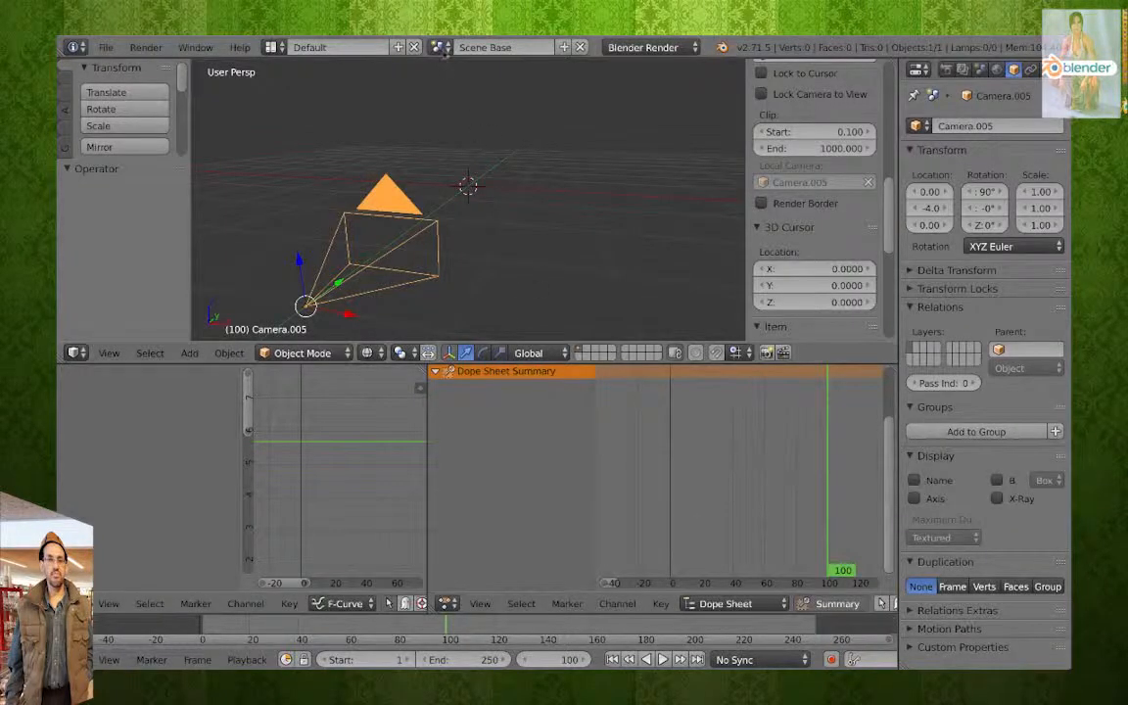
# Switch to Blender, open Scene Cyc Curtain, and display the viewport in Solid shading.
pyautogui.click(442, 48)
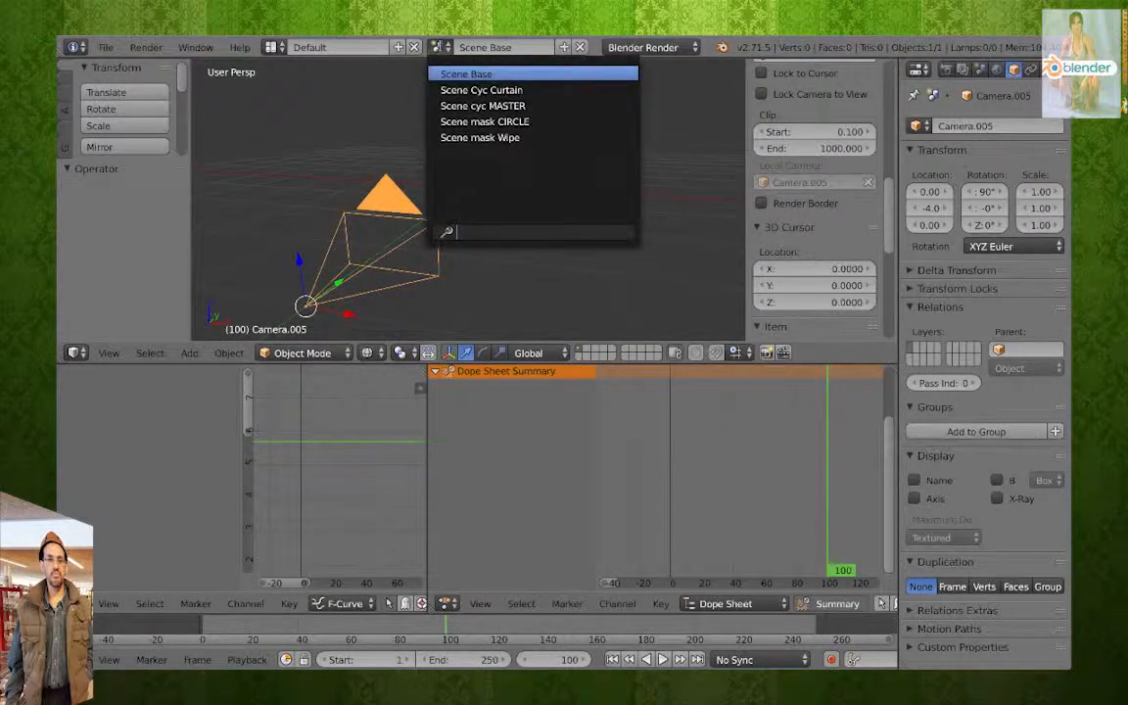
pyautogui.click(446, 90)
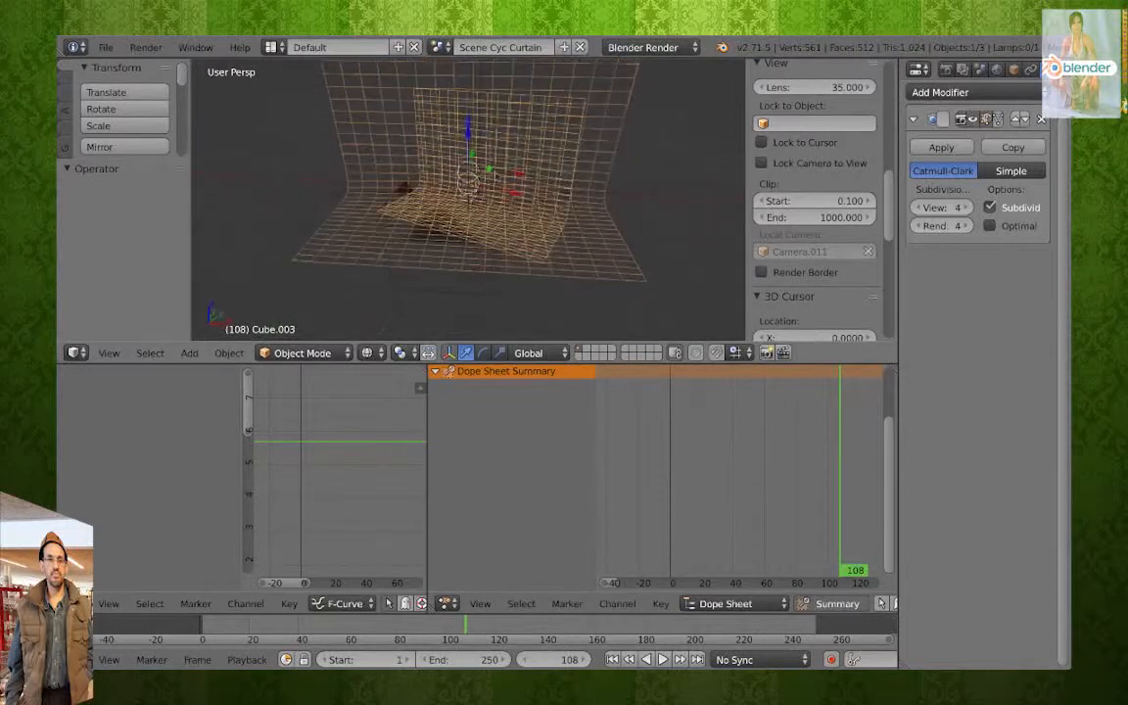
pyautogui.click(367, 353)
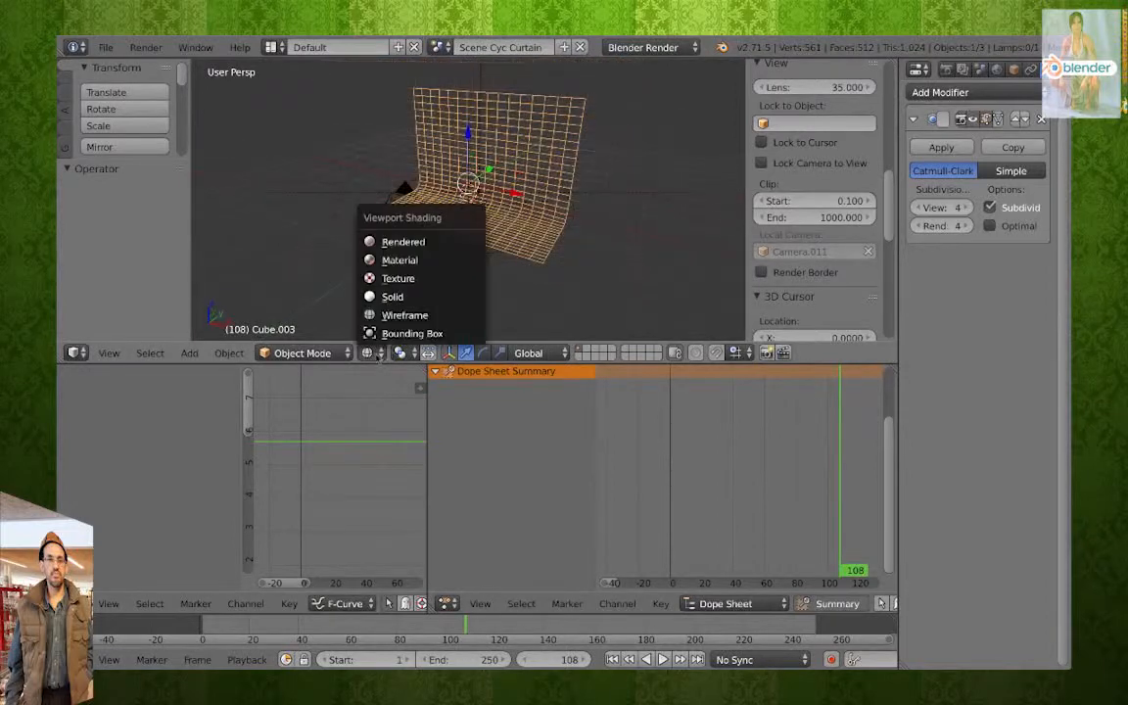
pyautogui.click(386, 297)
pyautogui.scroll(6, 434, 224)
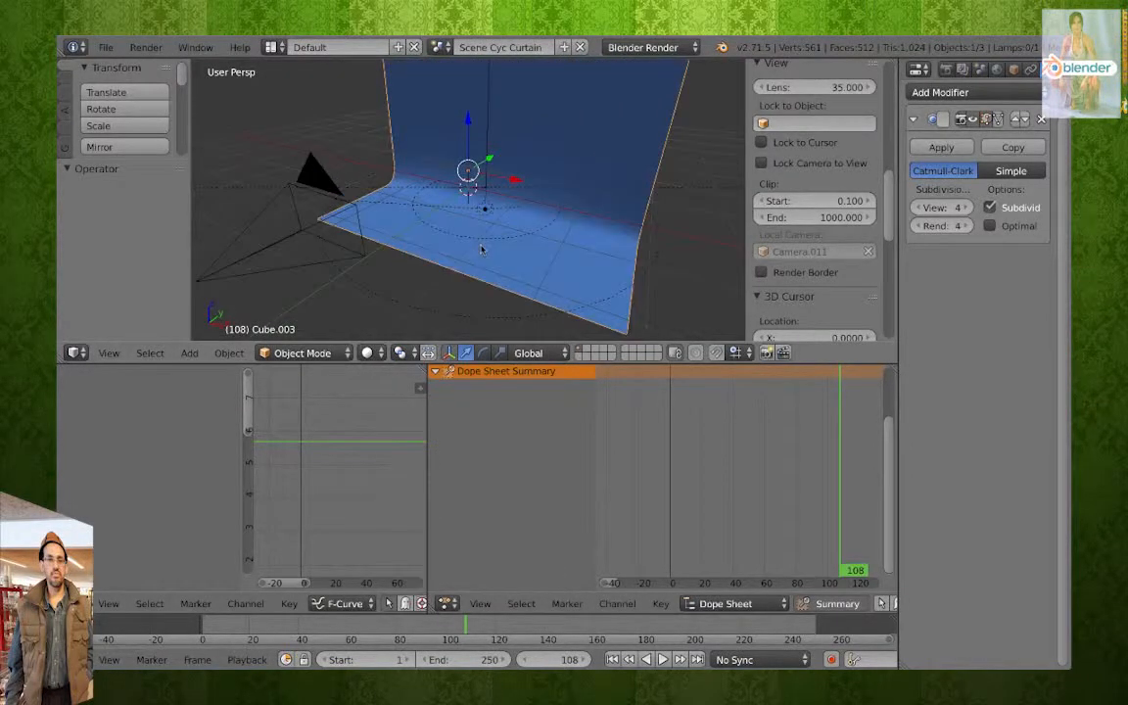
# Select the point lamp above the curtain's floor and split the 3D viewport into a quad view.
pyautogui.rightClick(492, 213)
pyautogui.moveTo(496, 216); pyautogui.dragTo(588, 226, button='middle')
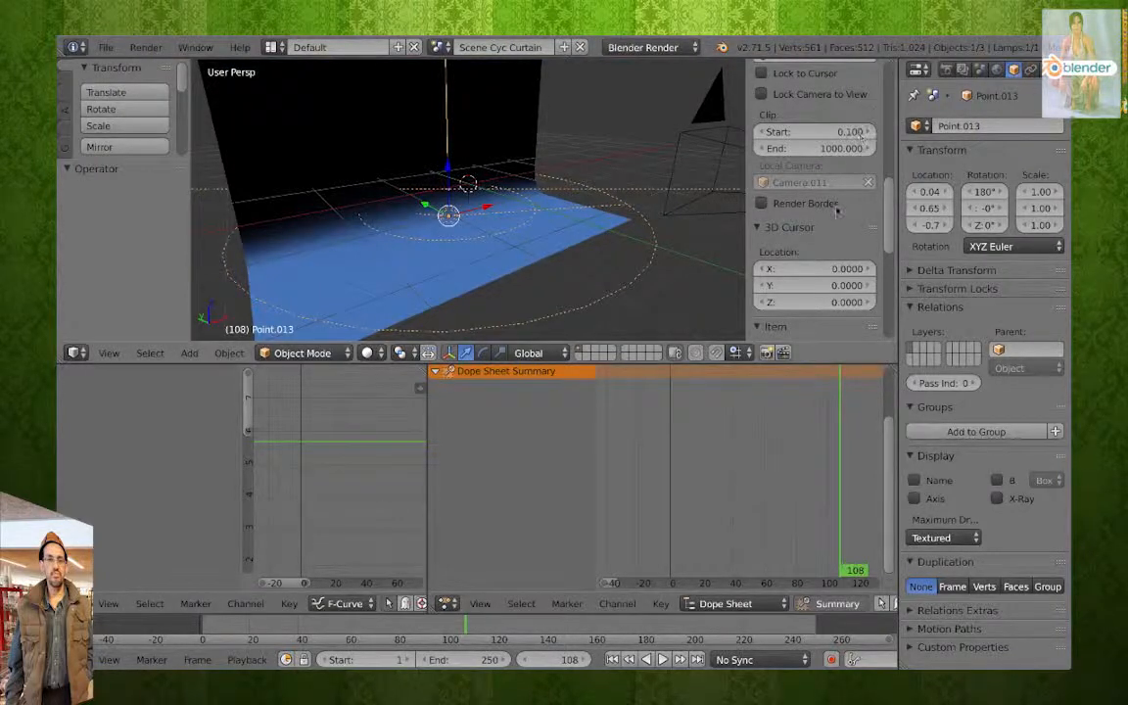
pyautogui.scroll(-6, 823, 235)
pyautogui.scroll(-3, 830, 235)
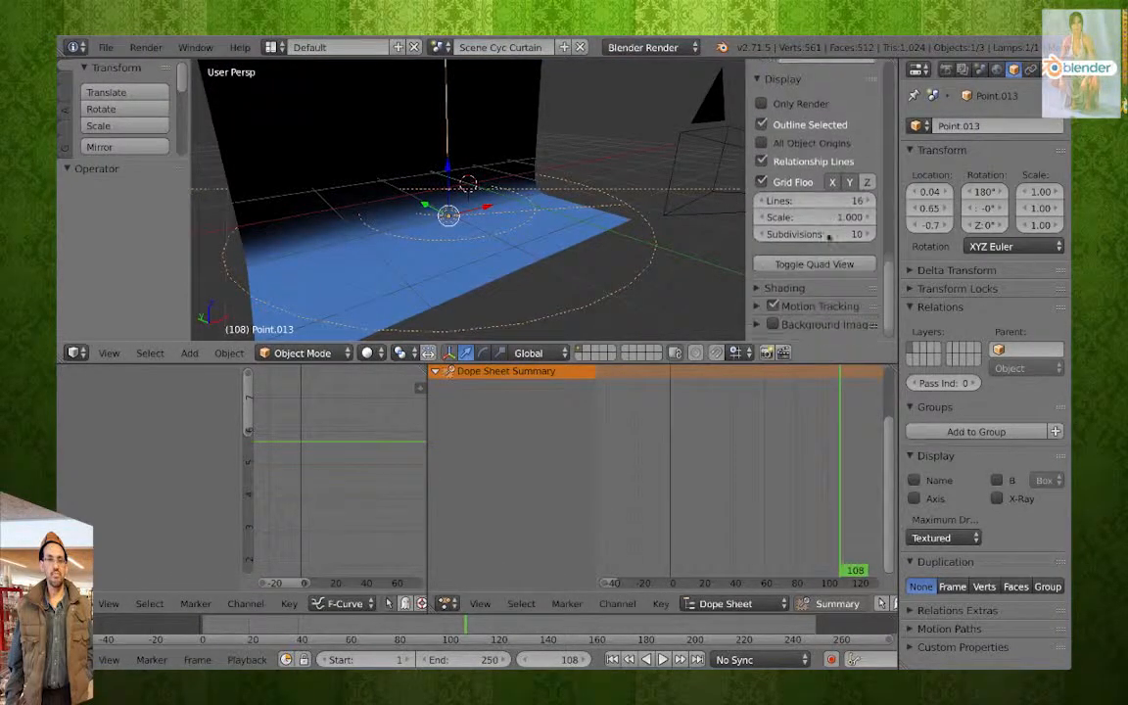
pyautogui.click(806, 254)
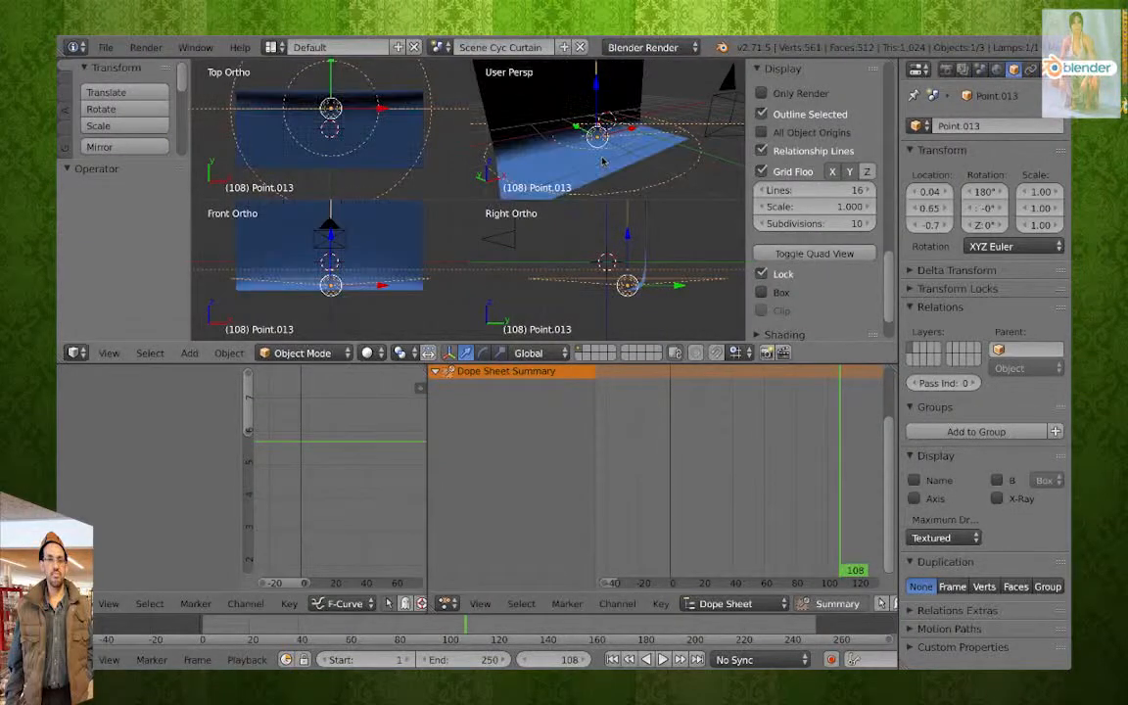
# Set the viewport shading to Rendered and change the user perspective quadrant to the camera view.
pyautogui.click(369, 352)
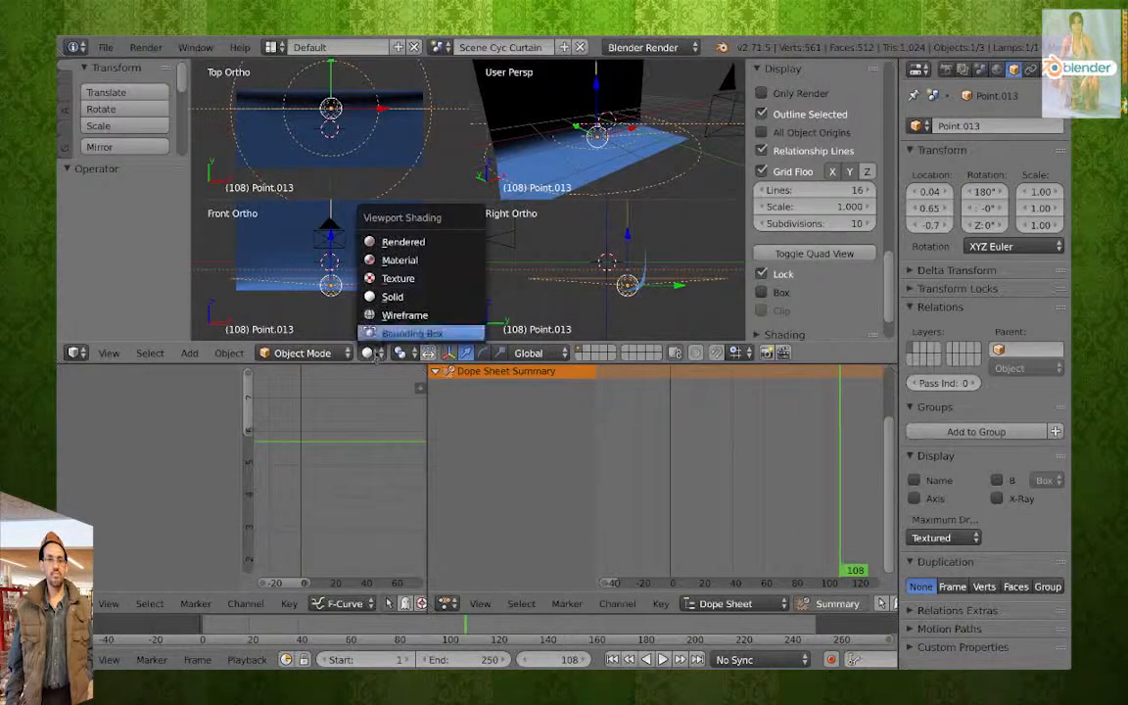
pyautogui.click(465, 243)
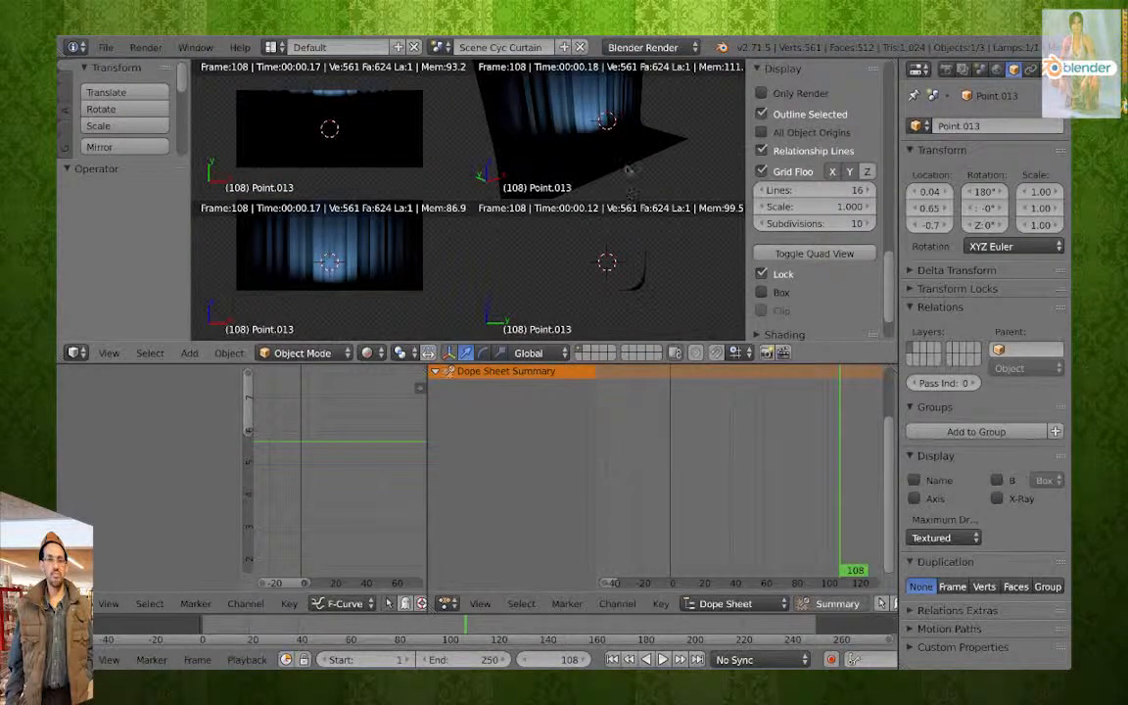
pyautogui.press('KP_0')
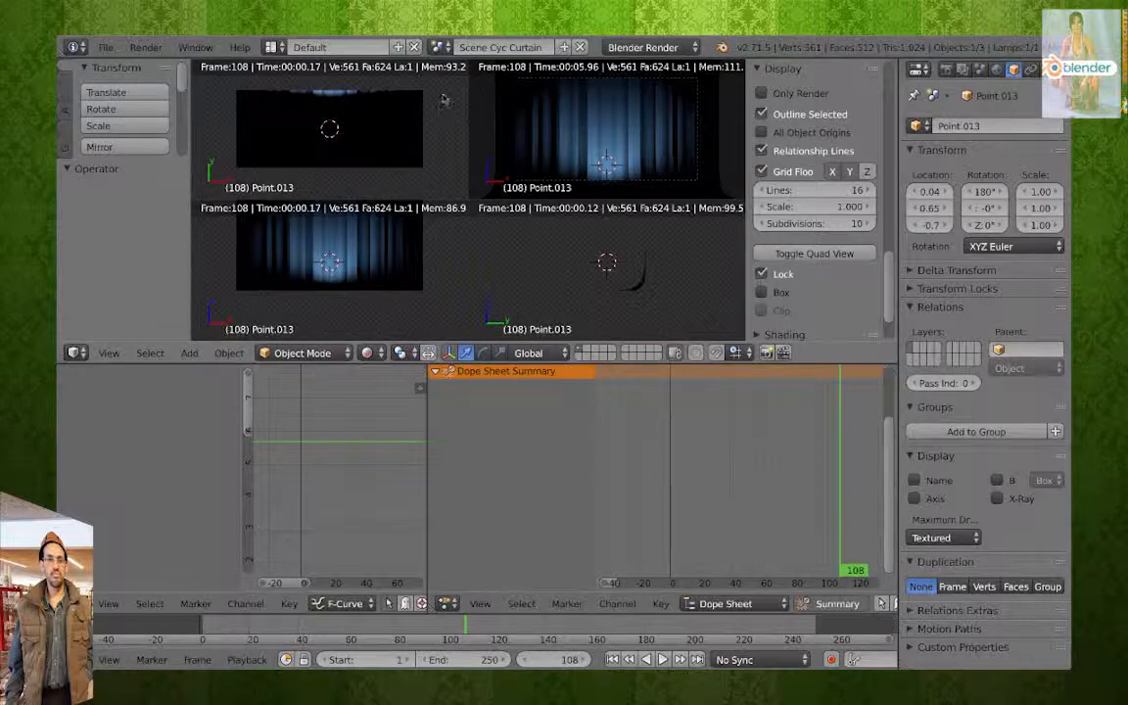
# Draw a small render border in an empty corner of the top view and maximize the quad-view 3D viewport.
pyautogui.hotkey('ctrl', 'b')
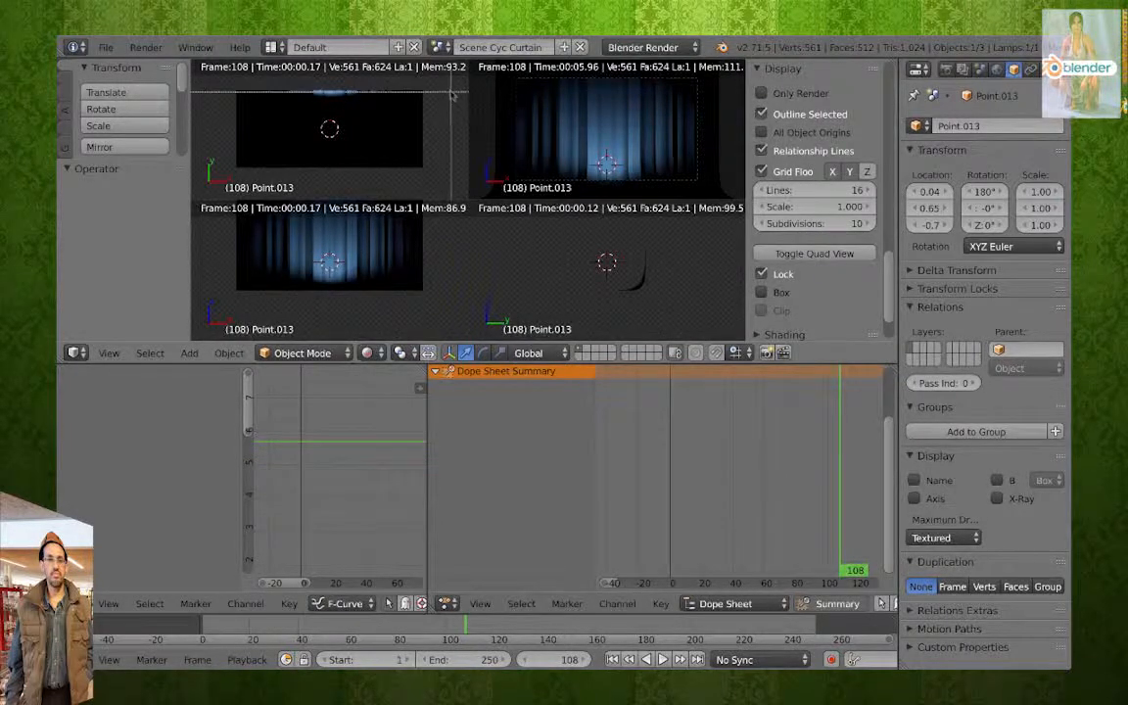
pyautogui.moveTo(453, 94); pyautogui.dragTo(440, 82)
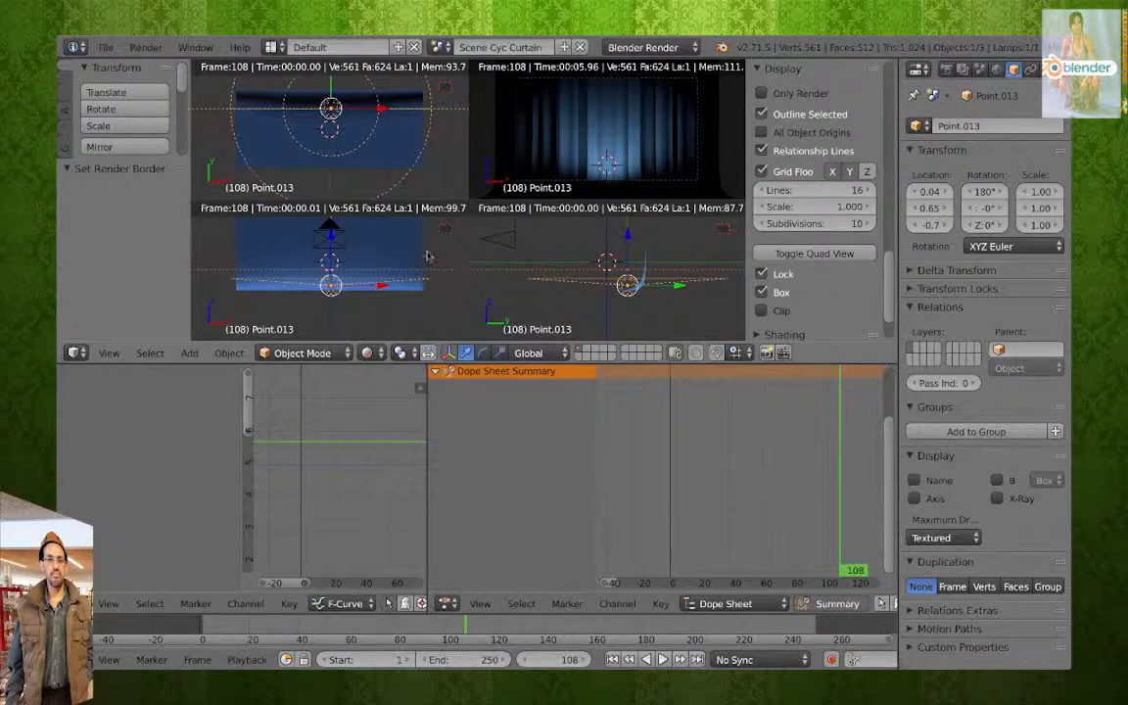
pyautogui.keyDown('shift'); pyautogui.moveTo(429, 245); pyautogui.dragTo(442, 289, button='middle'); pyautogui.keyUp('shift')
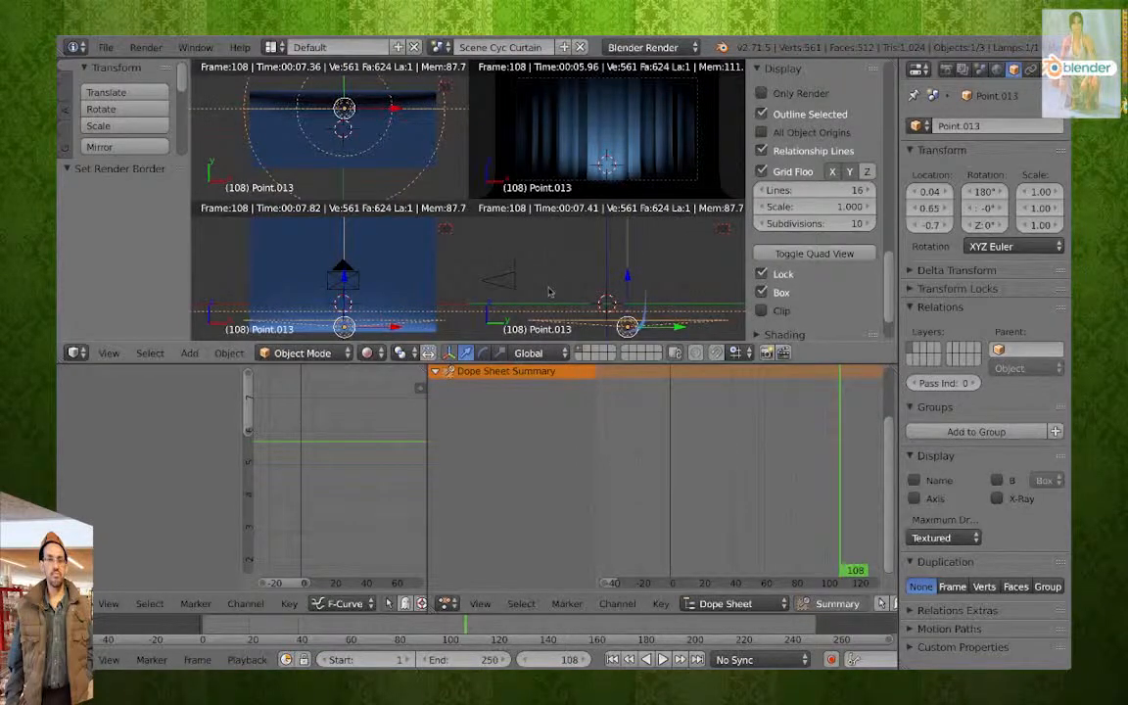
pyautogui.hotkey('ctrl', 'Up')
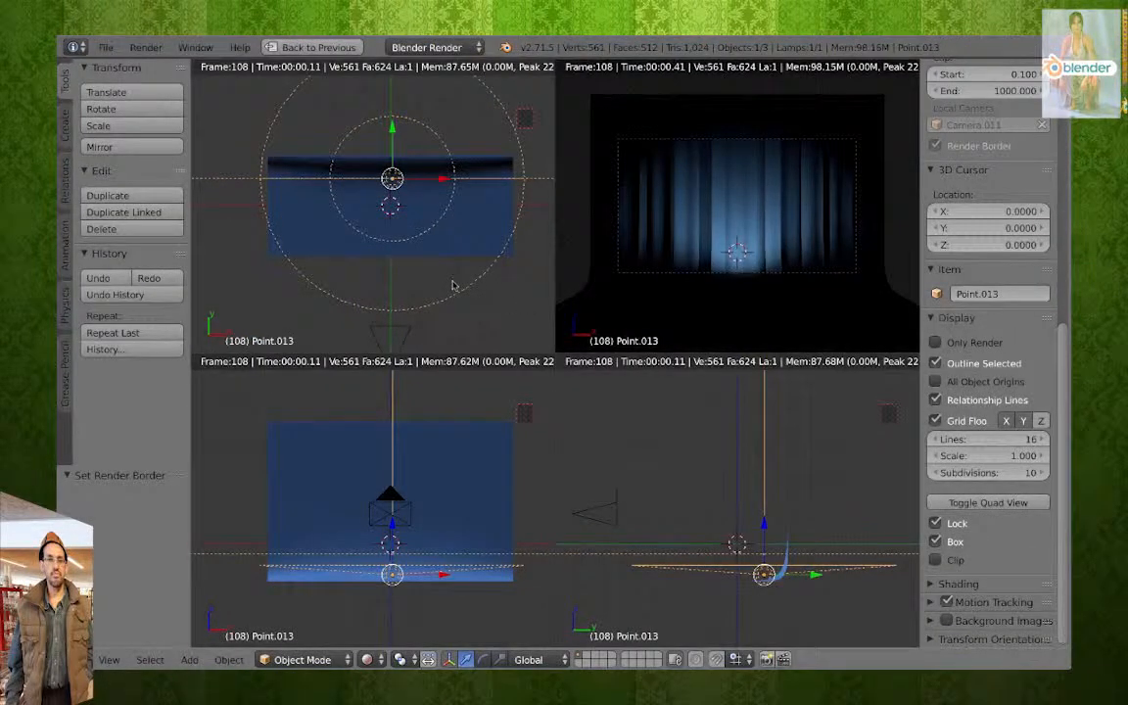
pyautogui.scroll(1, 692, 313)
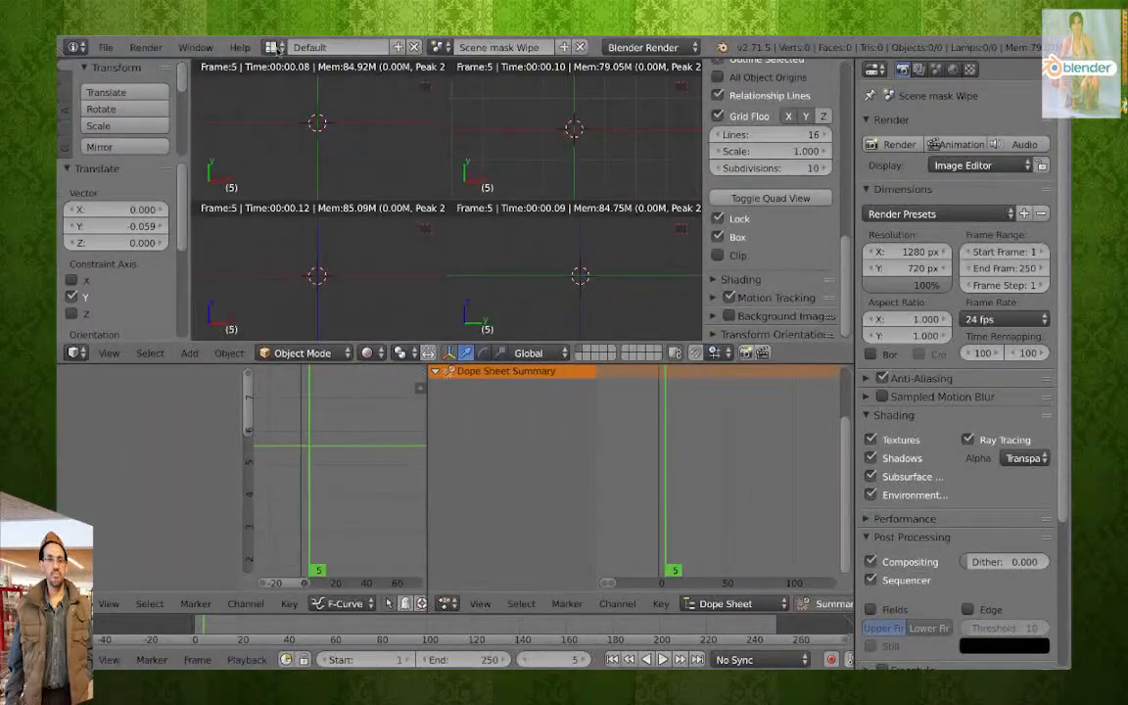
# In the UV Editing layout, split the node editor into two stacked areas and turn the lower one into a Dope Sheet.
pyautogui.click(271, 47)
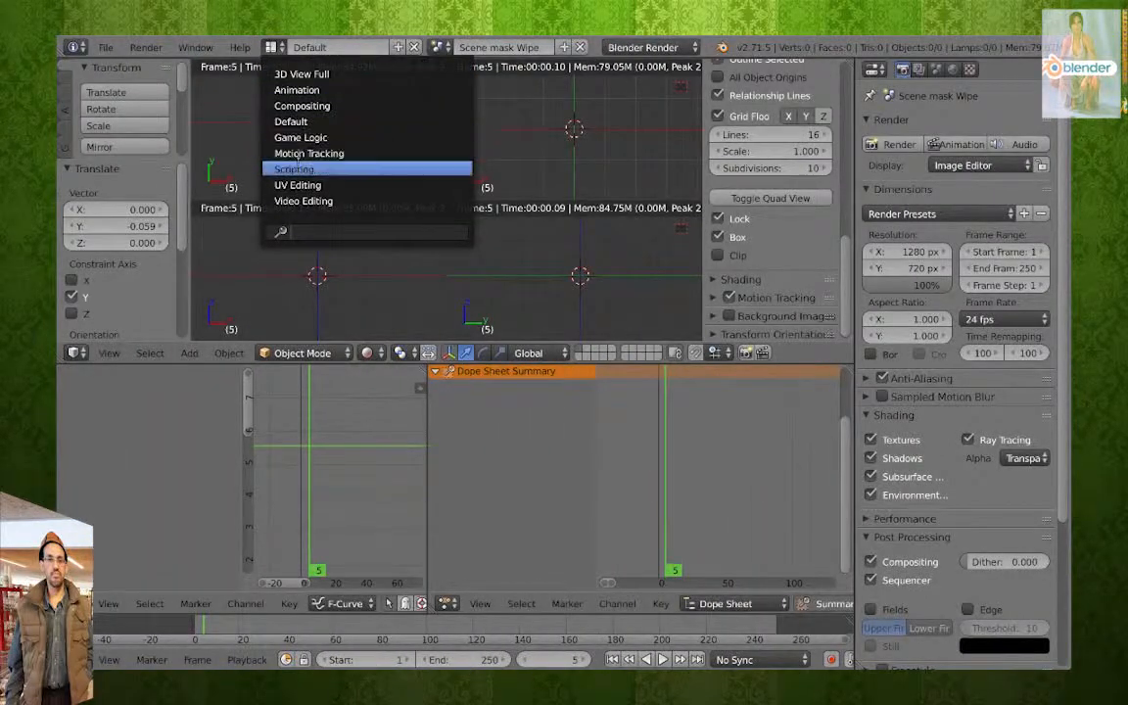
pyautogui.click(297, 185)
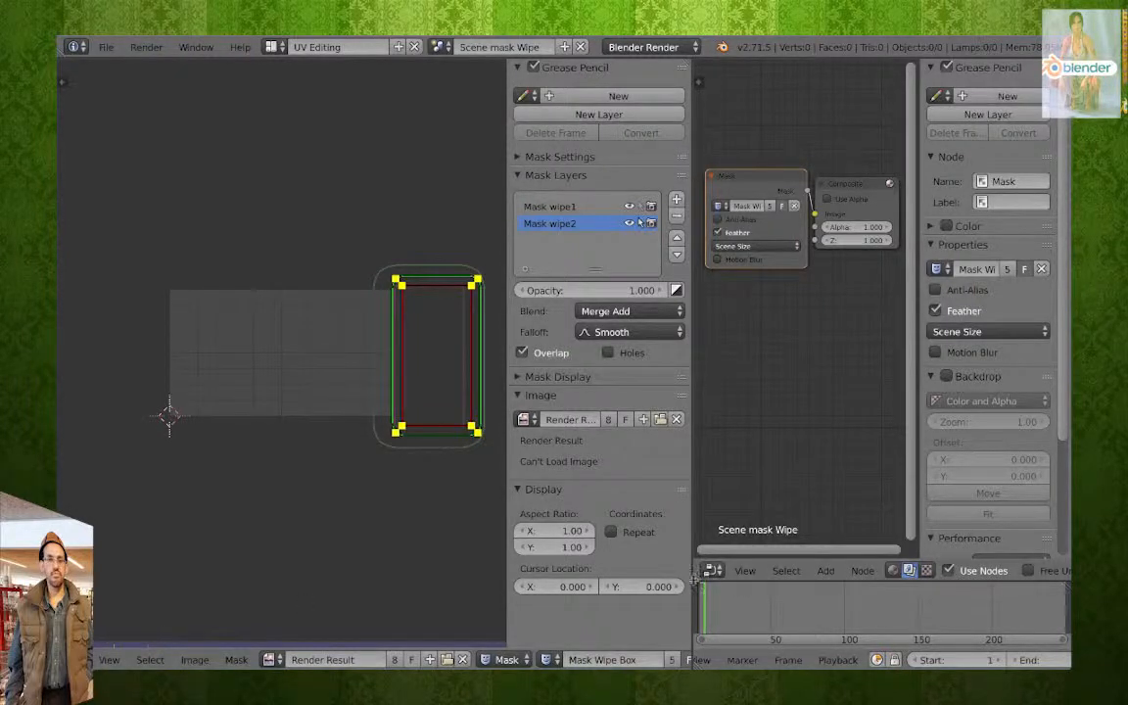
pyautogui.moveTo(698, 561); pyautogui.dragTo(698, 322)
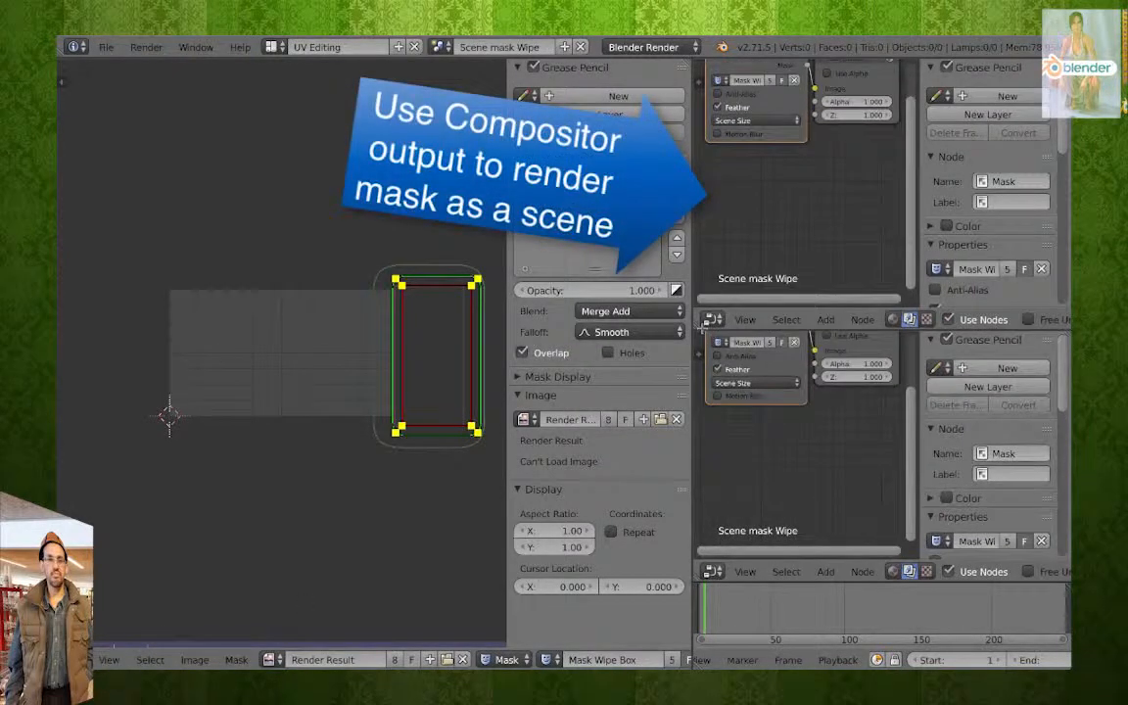
pyautogui.moveTo(776, 157); pyautogui.dragTo(771, 245, button='middle')
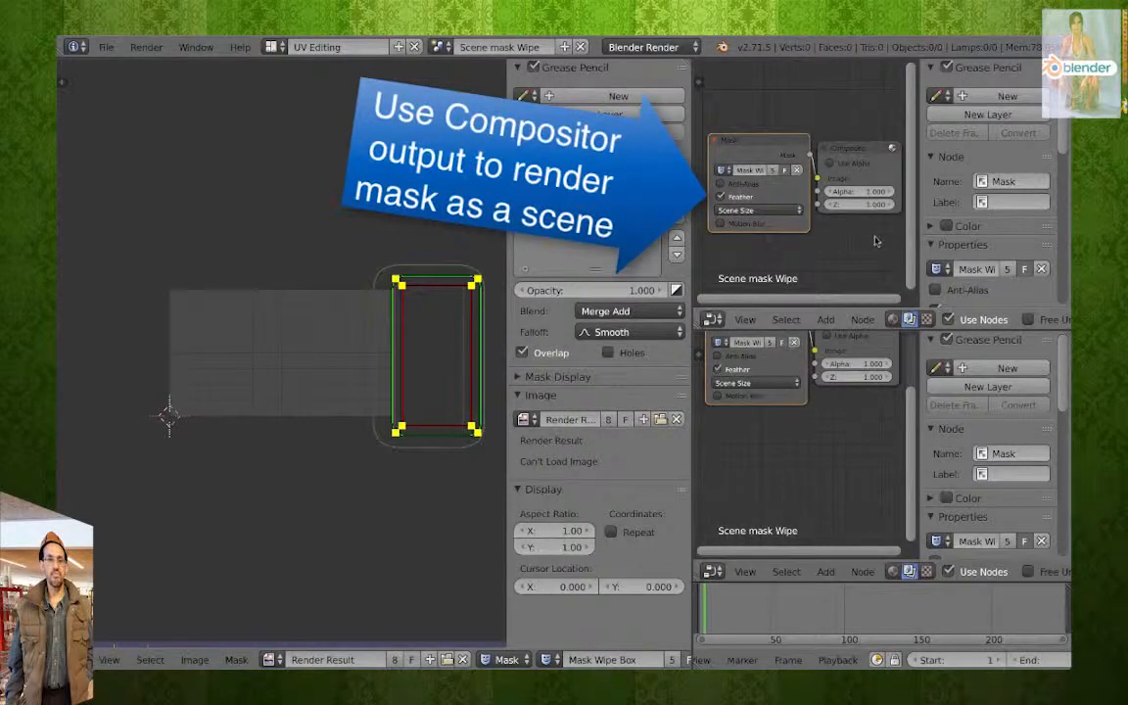
pyautogui.keyDown('ctrl'); pyautogui.hscroll(-3, 878, 250); pyautogui.keyUp('ctrl')
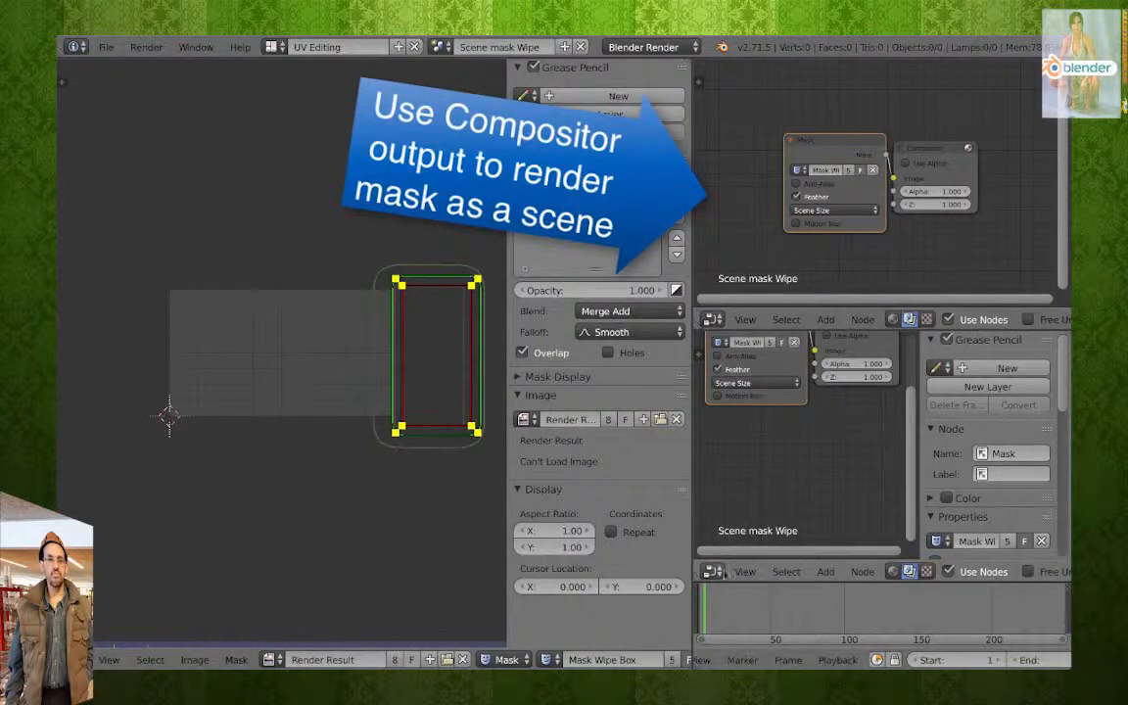
pyautogui.click(712, 571)
pyautogui.click(740, 488)
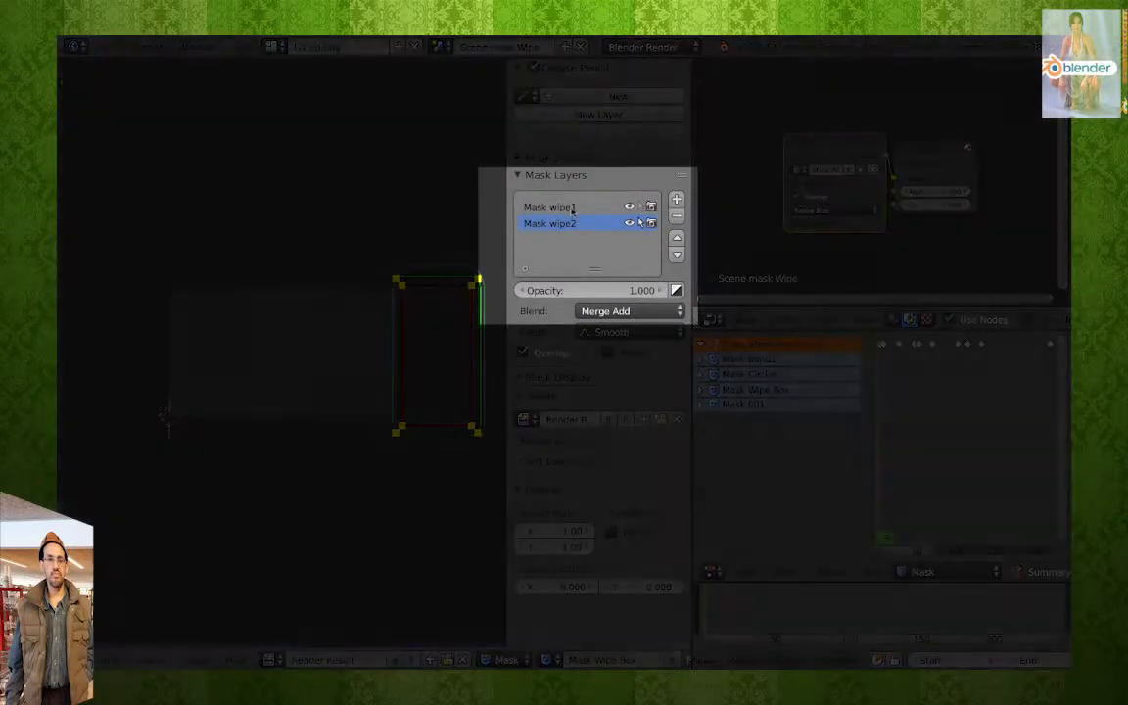
# Compare the Mask wipe1 and Mask wipe2 layers by selecting each one and scrubbing the timeline to frame 22.
pyautogui.click(573, 207)
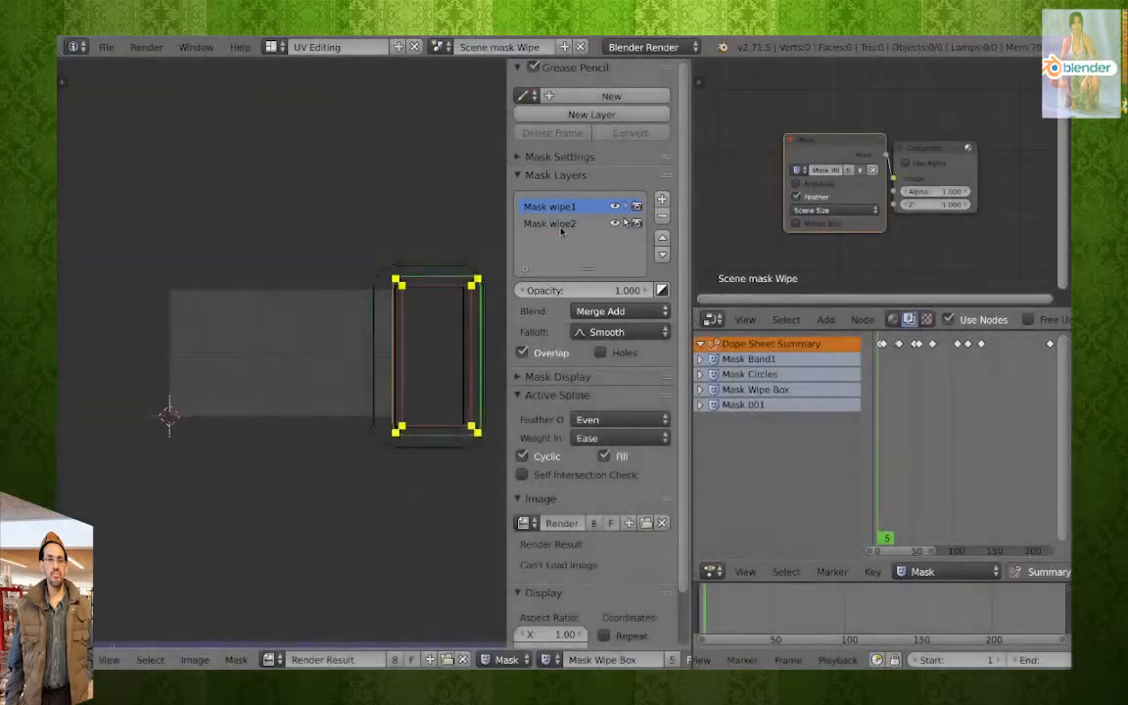
pyautogui.click(563, 220)
pyautogui.click(561, 209)
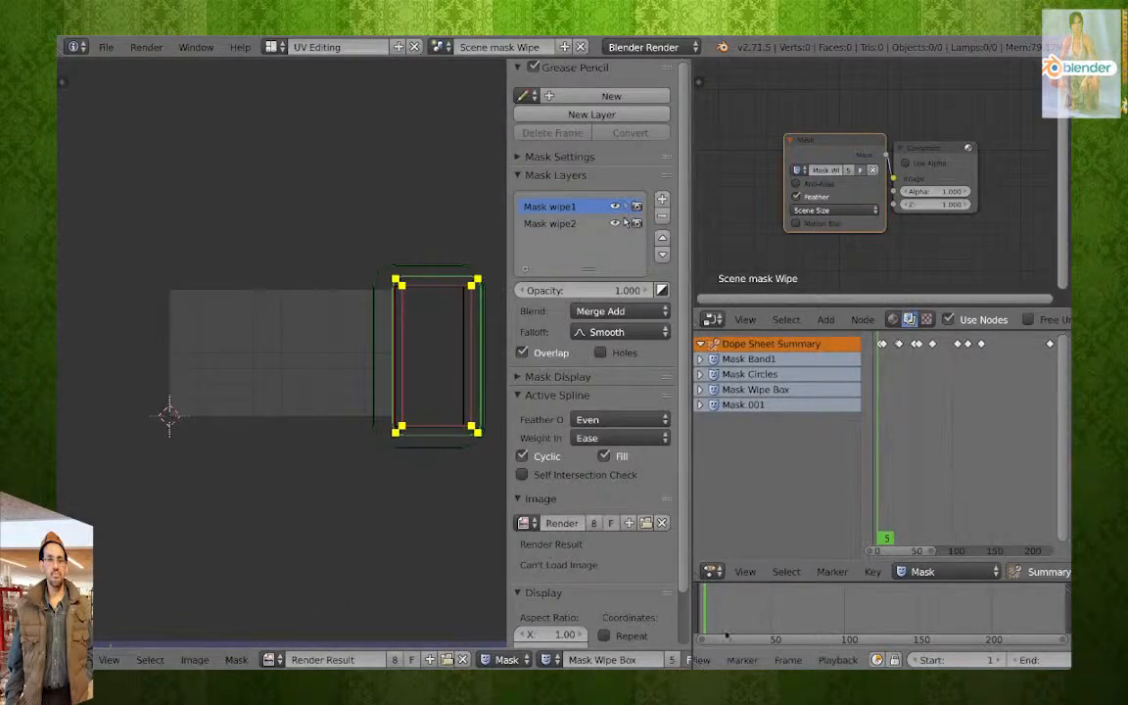
pyautogui.moveTo(713, 613)
pyautogui.mouseDown()
pyautogui.moveTo(749, 613)
pyautogui.moveTo(730, 613)
pyautogui.mouseUp()
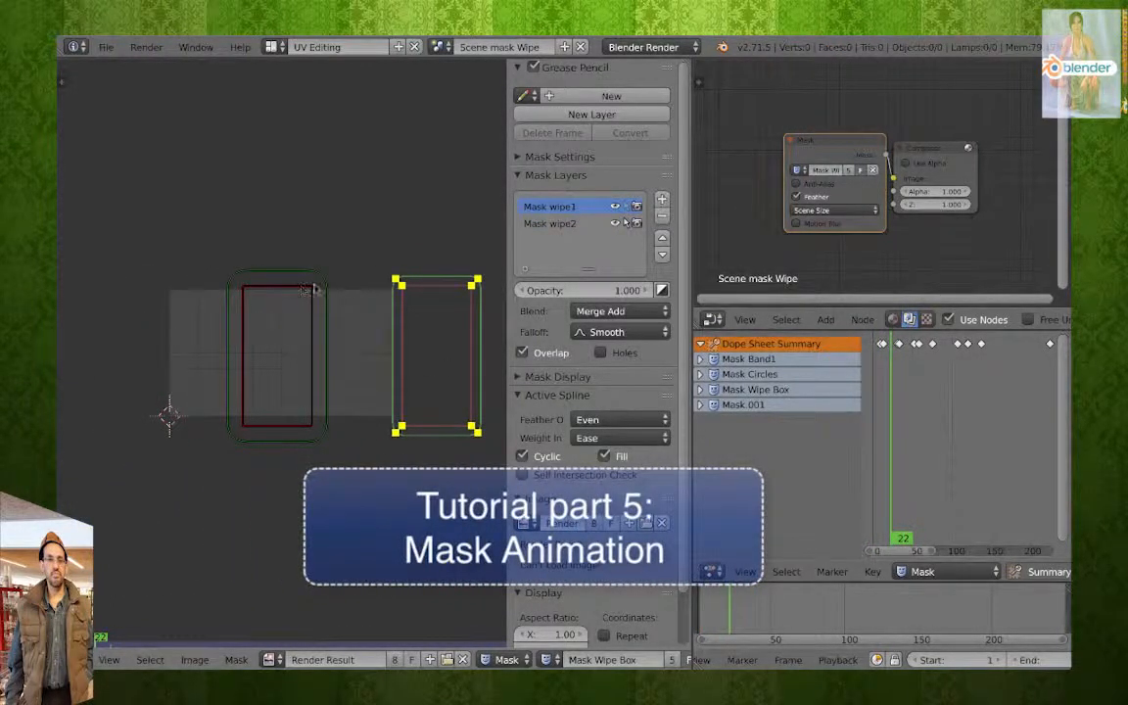
pyautogui.click(562, 224)
pyautogui.click(558, 208)
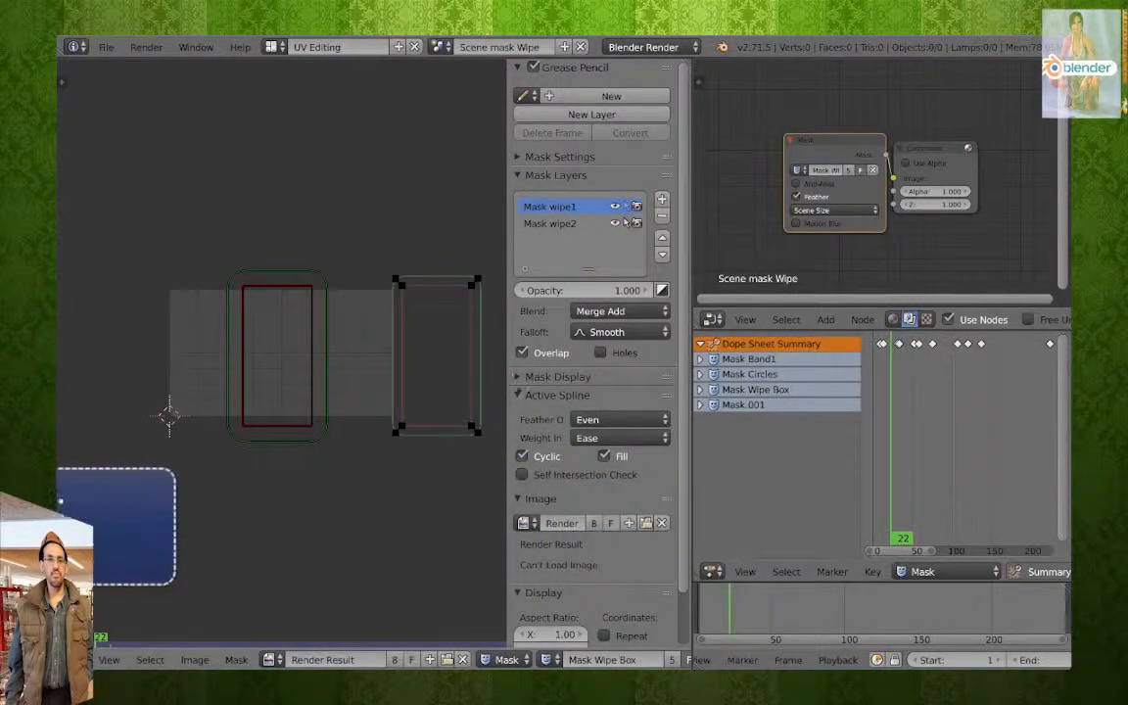
# Expand the Mask Wipe Box channels in the Dope Sheet and select Mask wipe1.
pyautogui.click(549, 660)
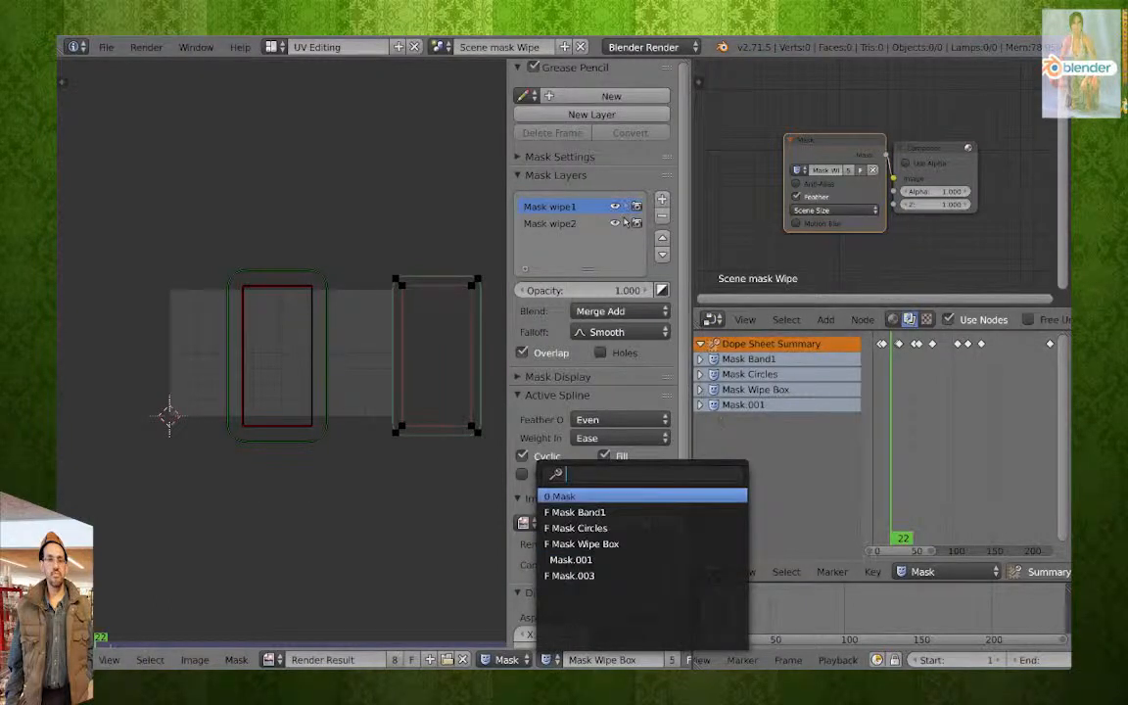
pyautogui.click(701, 389)
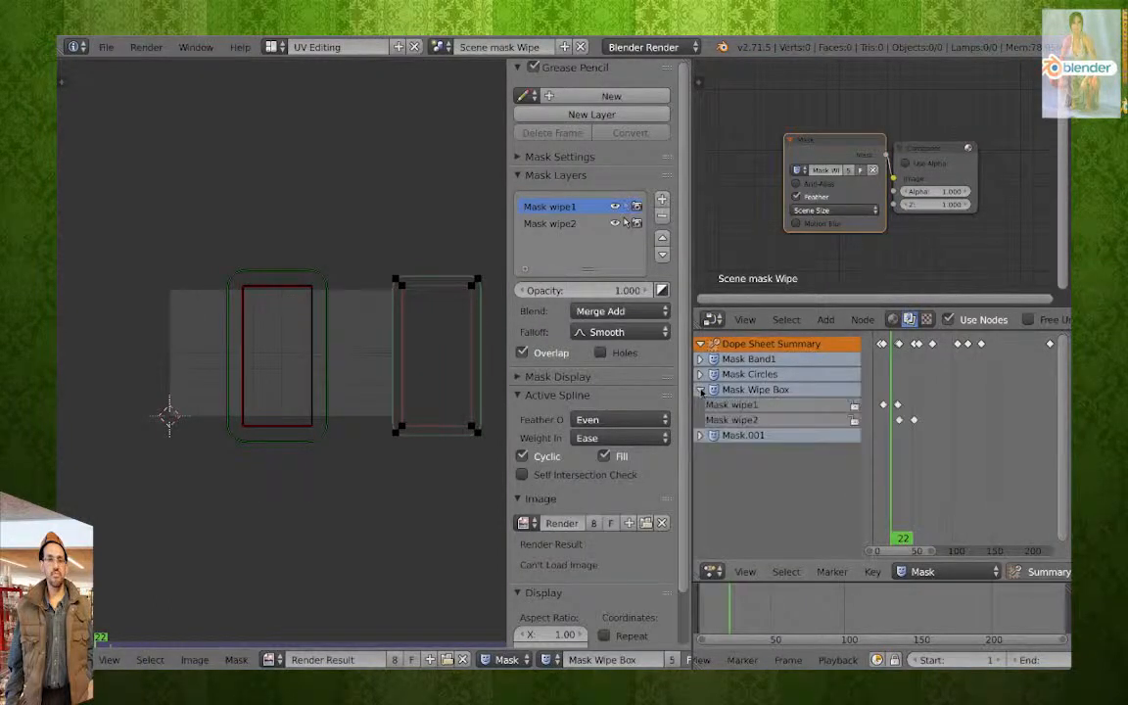
pyautogui.click(755, 405)
# Scrub through the Mask wipe1 animation from frame 10 to its second keyframe at frame 31.
pyautogui.click(881, 344)
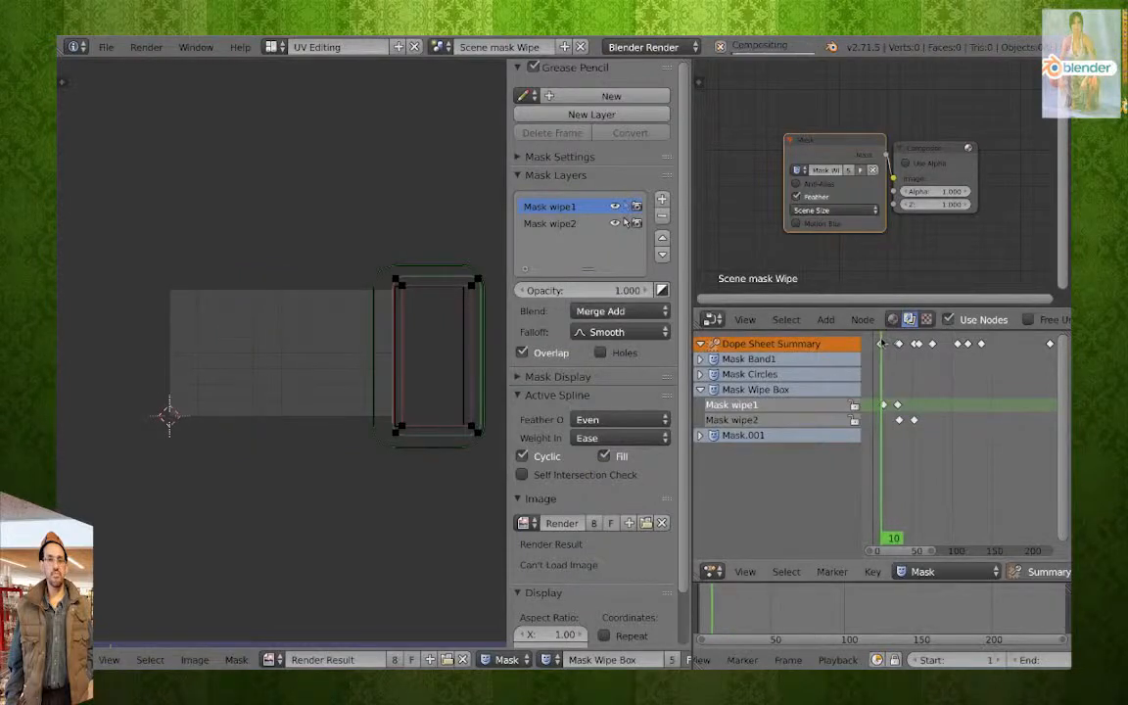
pyautogui.moveTo(881, 343); pyautogui.dragTo(897, 344)
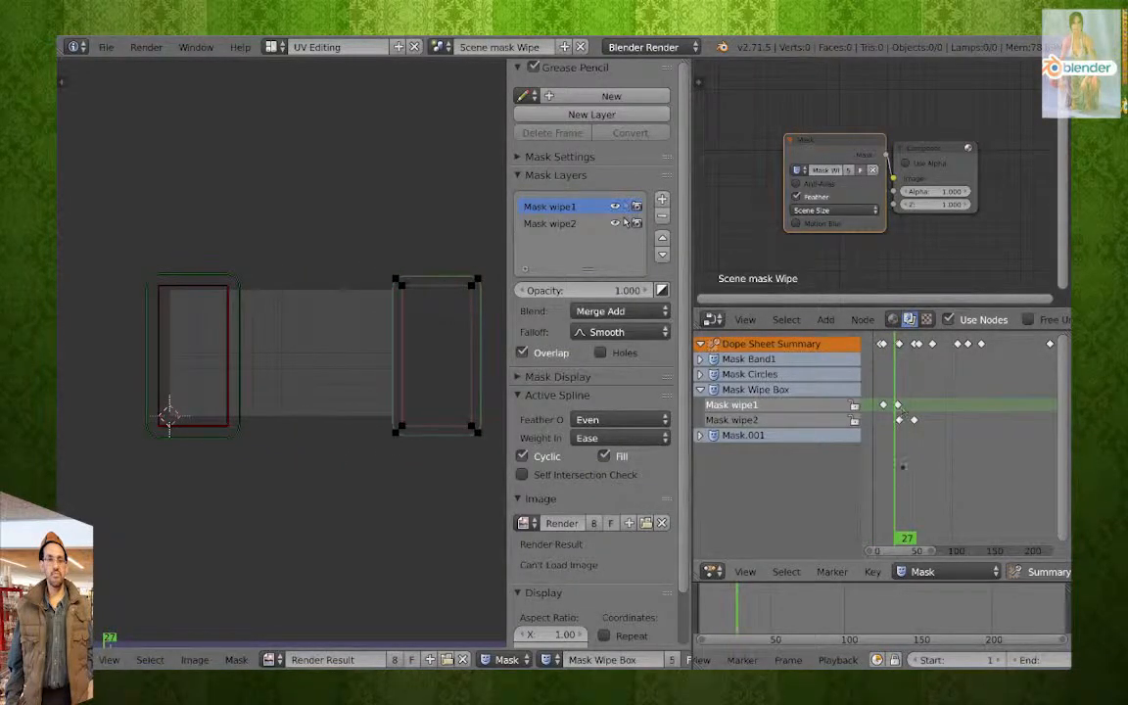
pyautogui.scroll(-1, 901, 437)
pyautogui.scroll(9, 902, 439)
pyautogui.moveTo(895, 445); pyautogui.dragTo(998, 439, button='middle')
pyautogui.scroll(7, 997, 437)
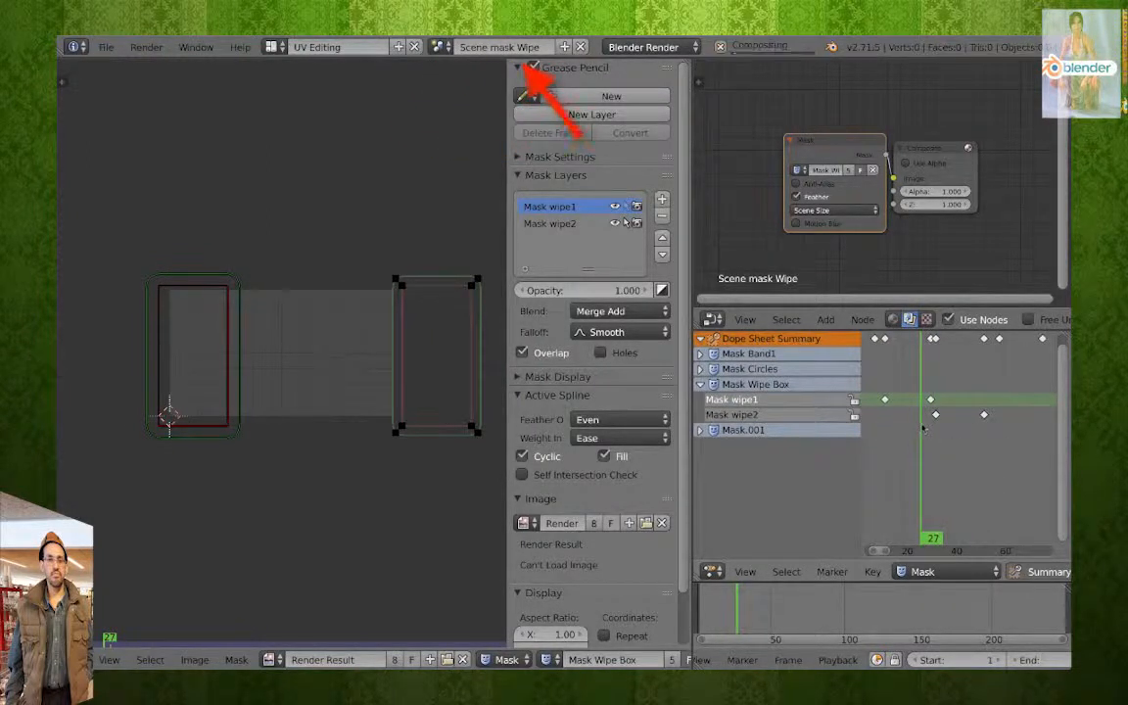
pyautogui.moveTo(922, 428); pyautogui.dragTo(931, 428)
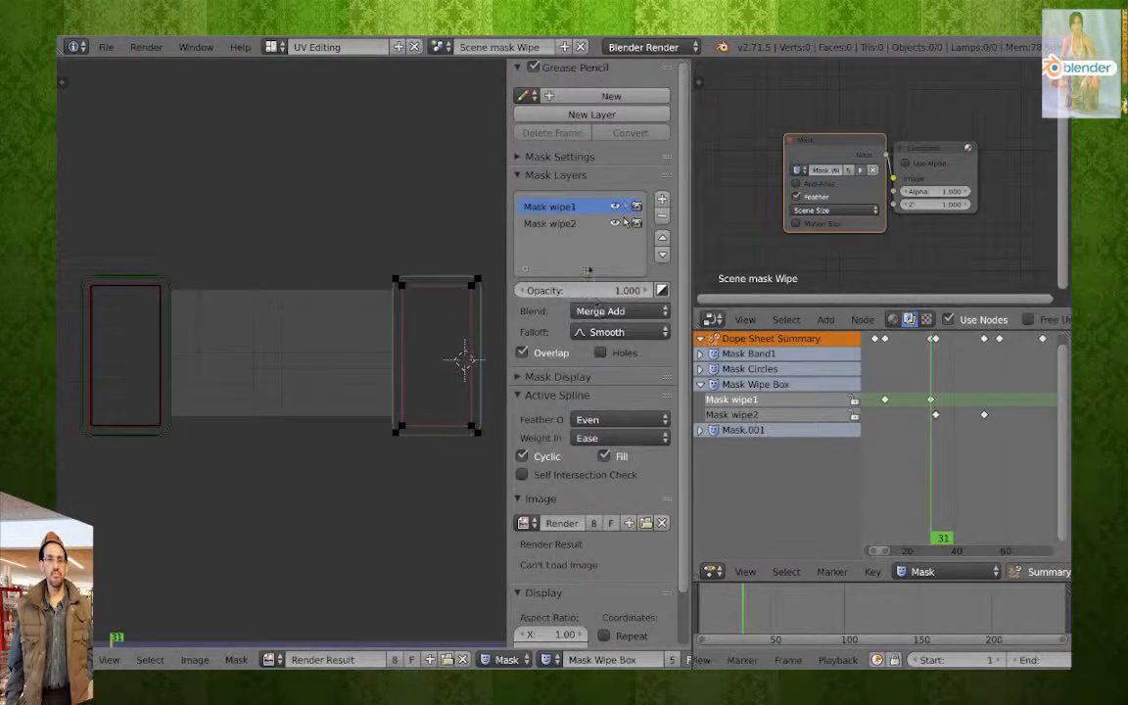
# Select all points of the Mask wipe2 layer and scrub through its animation to frame 53.
pyautogui.click(564, 225)
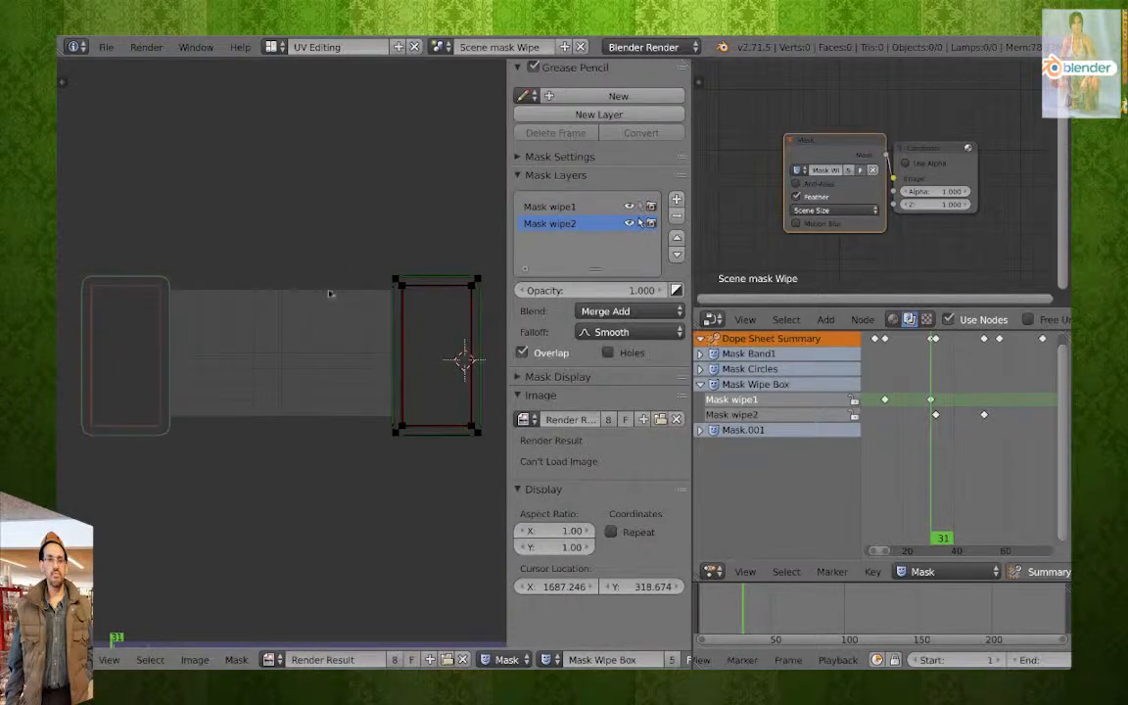
pyautogui.press('a')
pyautogui.moveTo(931, 452); pyautogui.dragTo(987, 449)
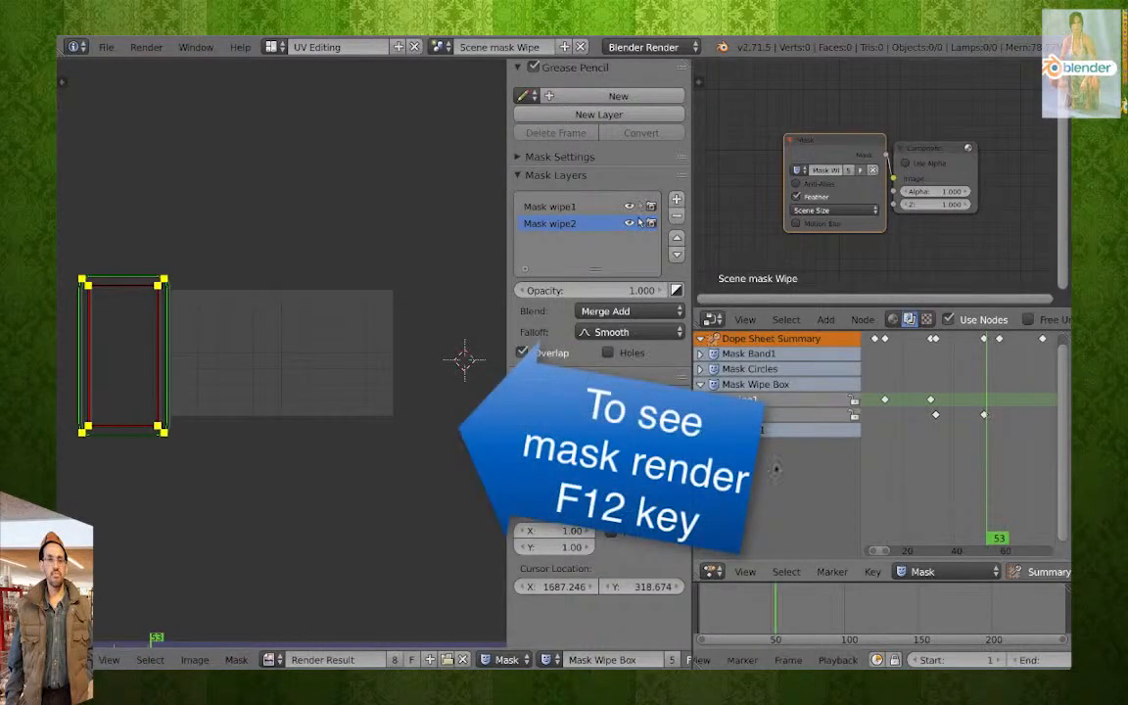
# Render the wipe mask and scrub the timeline back to frame 11 to preview its movement.
pyautogui.click(731, 601)
pyautogui.press('F12')
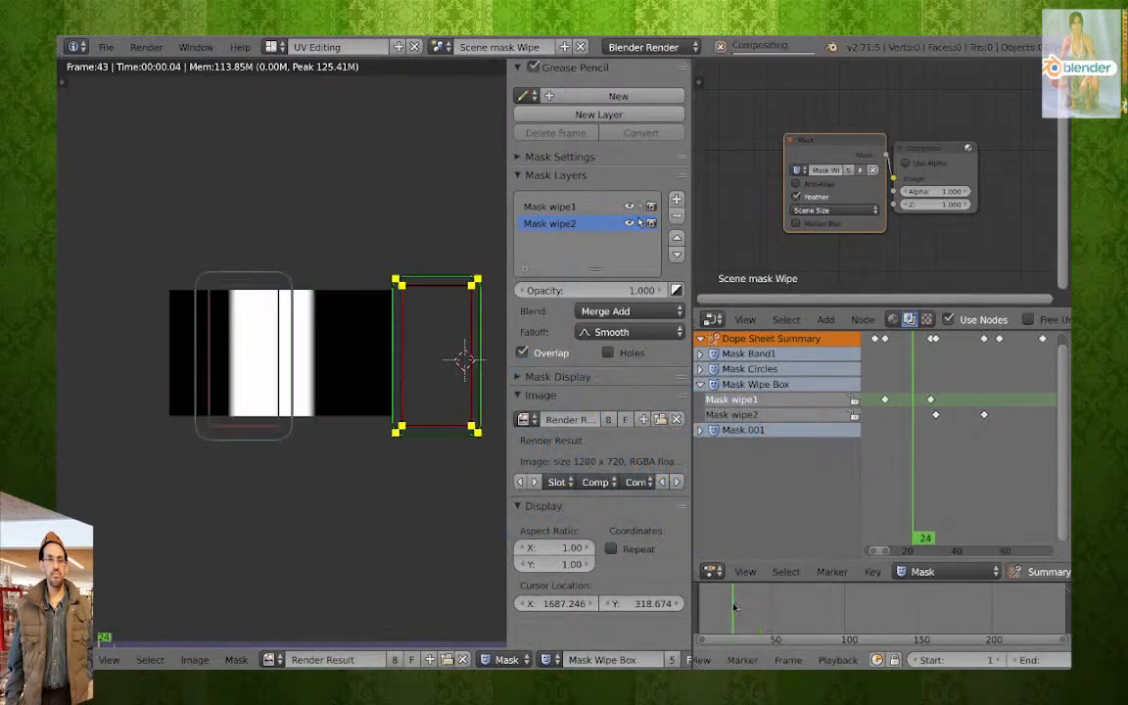
pyautogui.moveTo(734, 608)
pyautogui.mouseDown()
pyautogui.moveTo(703, 608)
pyautogui.moveTo(718, 607)
pyautogui.mouseUp()
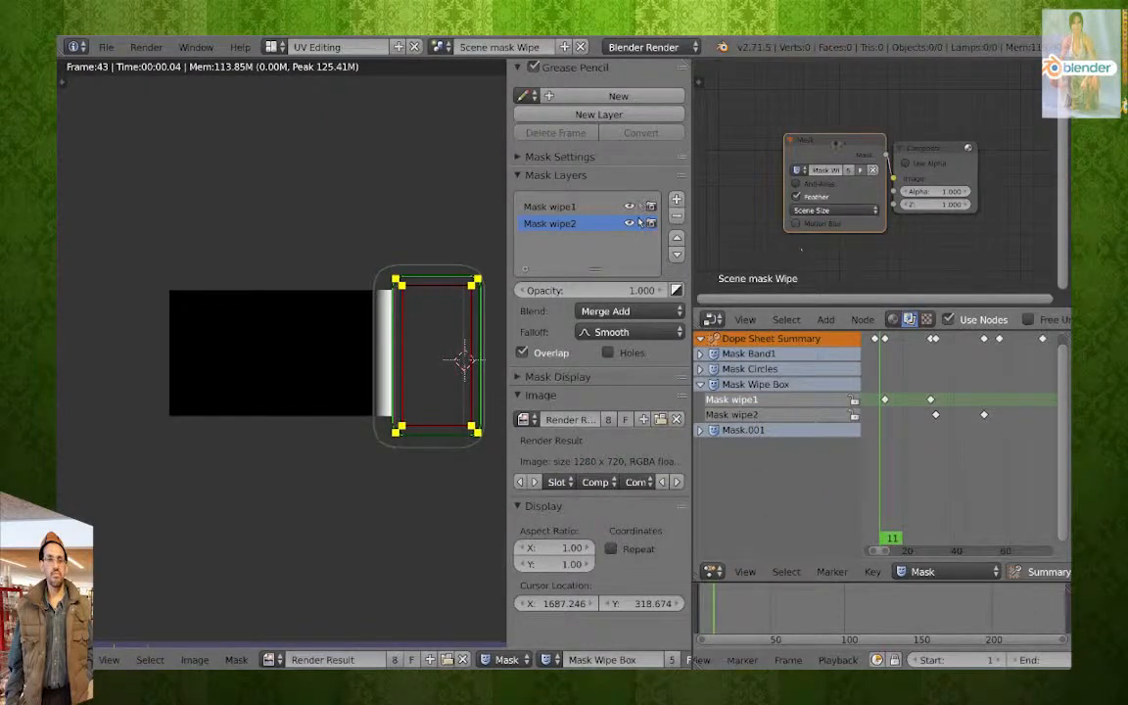
# Reposition the Mask and Composite nodes slightly higher and farther apart in the compositor.
pyautogui.moveTo(837, 144); pyautogui.dragTo(800, 134)
pyautogui.moveTo(931, 151); pyautogui.dragTo(921, 128)
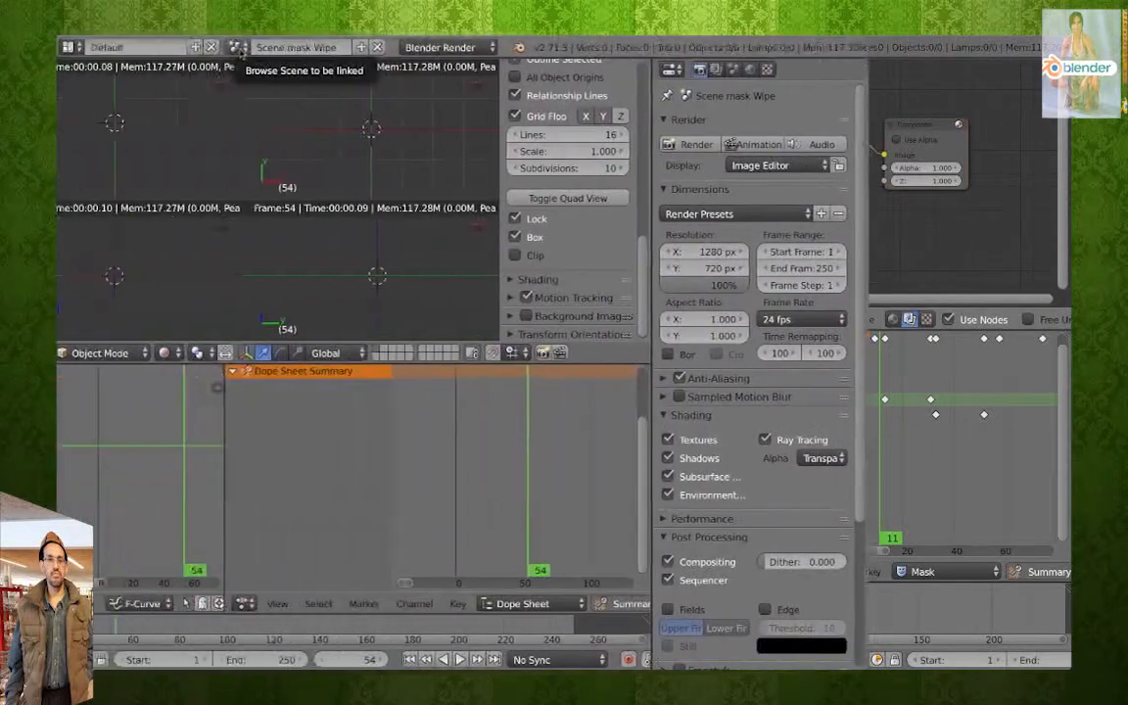
# Open Scene cyc MASTER, then enlarge the 3D viewport and hide its tool shelf.
pyautogui.click(443, 47)
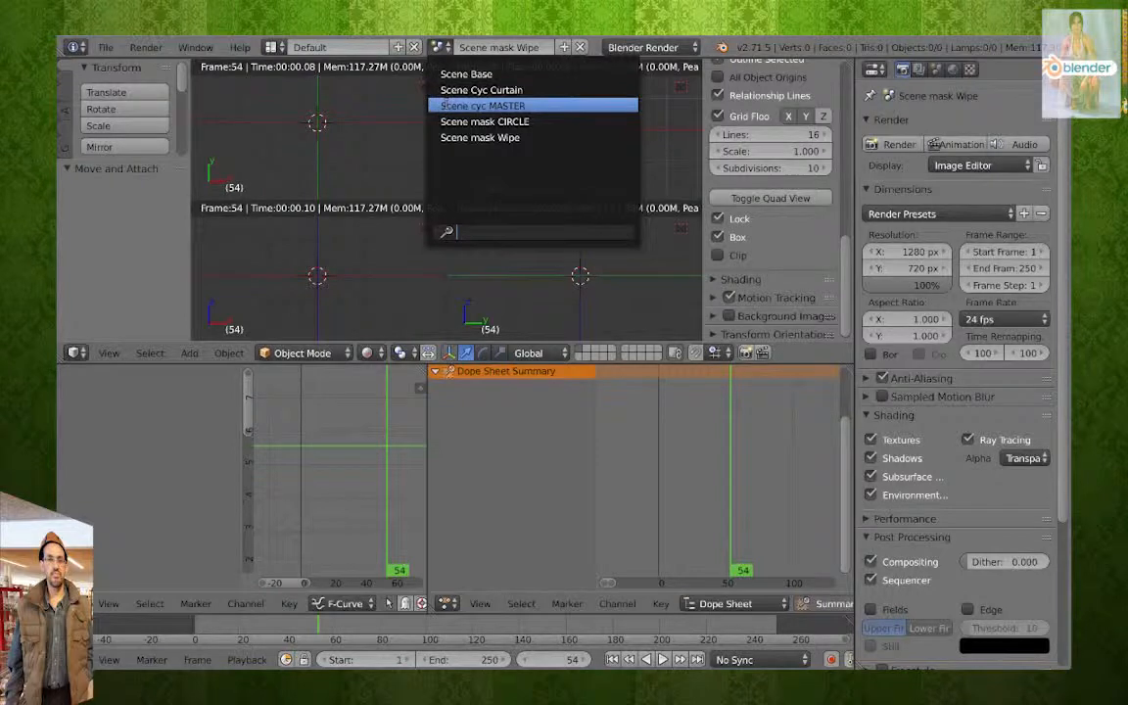
pyautogui.click(480, 105)
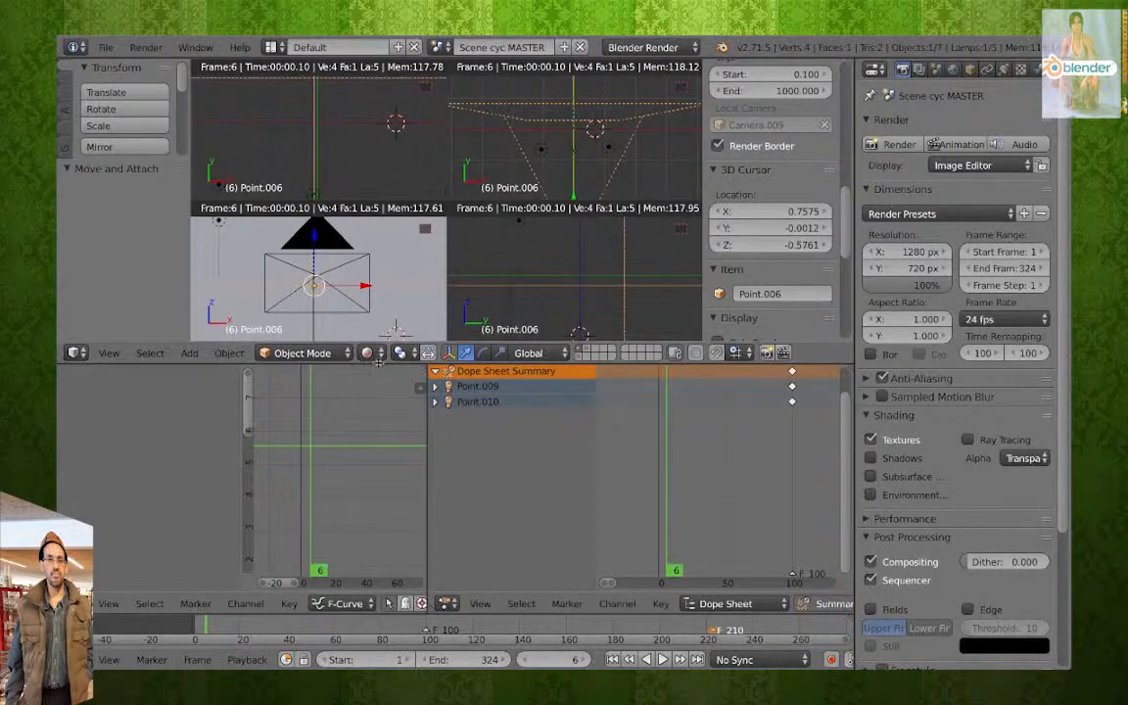
pyautogui.moveTo(342, 363); pyautogui.dragTo(331, 488)
pyautogui.press('t')
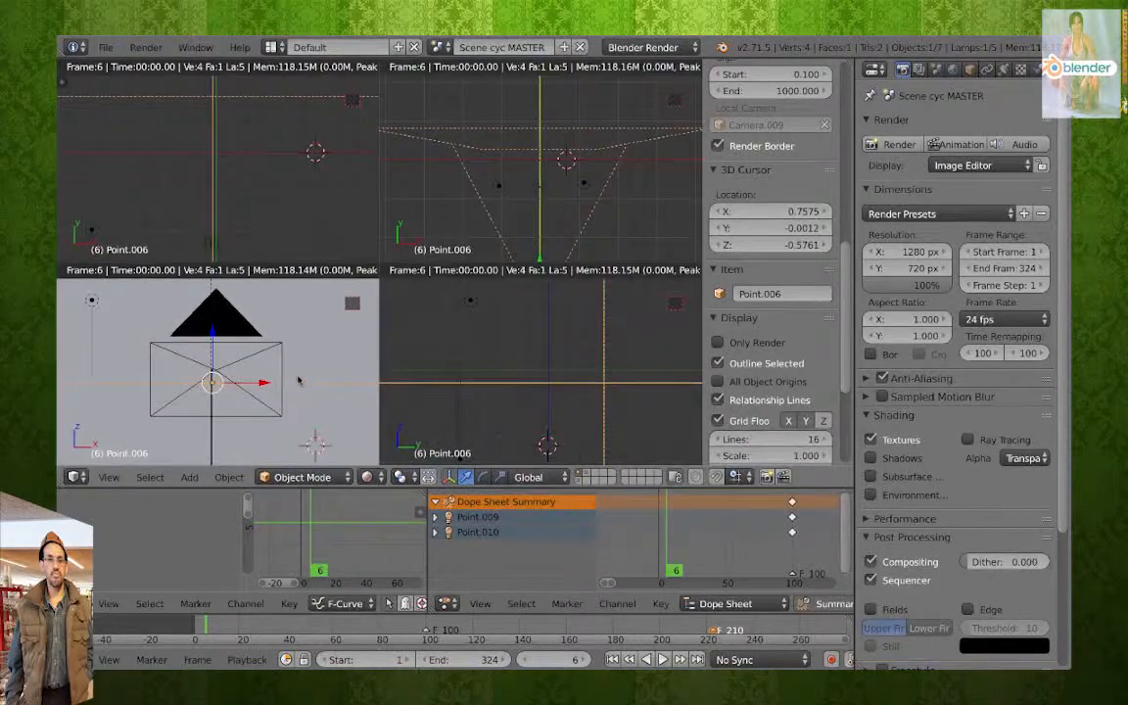
# Display the camera quadrant in Rendered shading and fit all objects in the other quad views.
pyautogui.hotkey('shift', 'z')
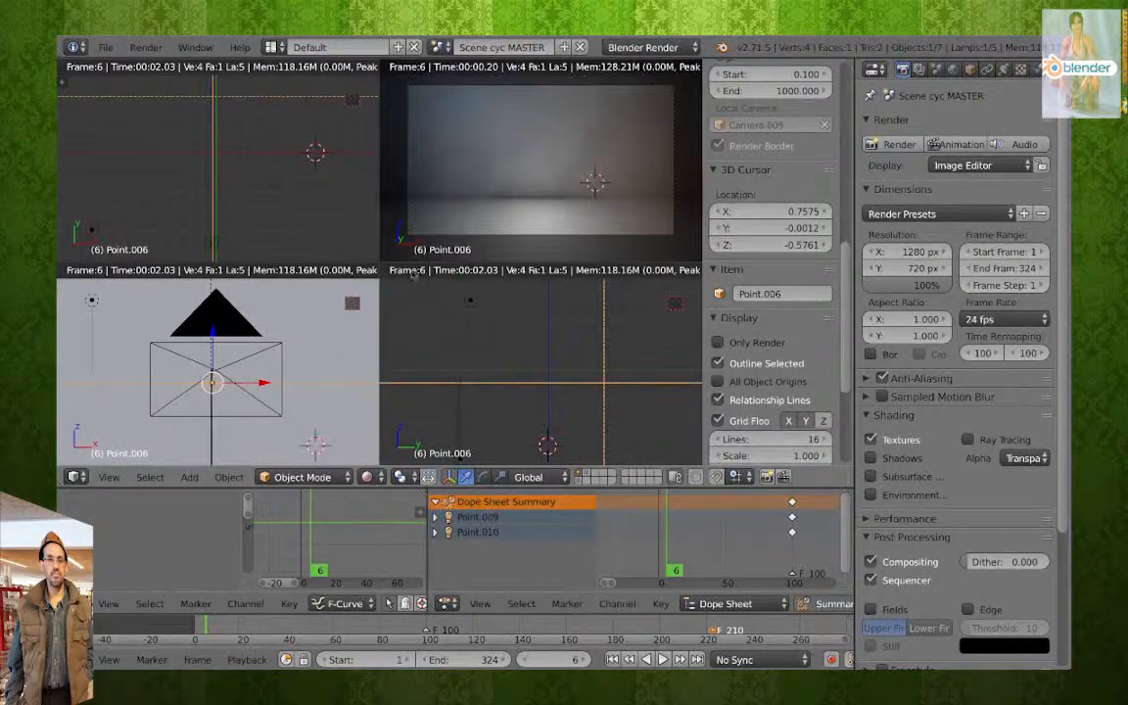
pyautogui.press('Home')
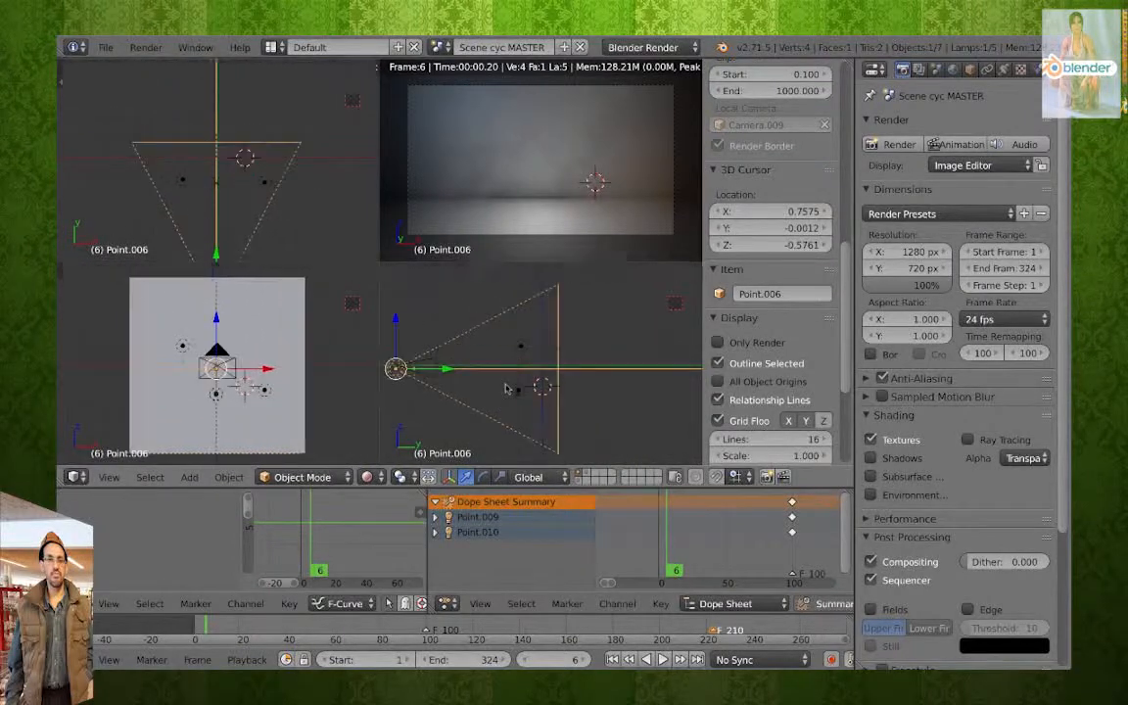
# Inspect the backdrop plane, select the spot lamp behind the camera, and open that lamp's settings.
pyautogui.rightClick(544, 366)
pyautogui.scroll(1, 468, 376)
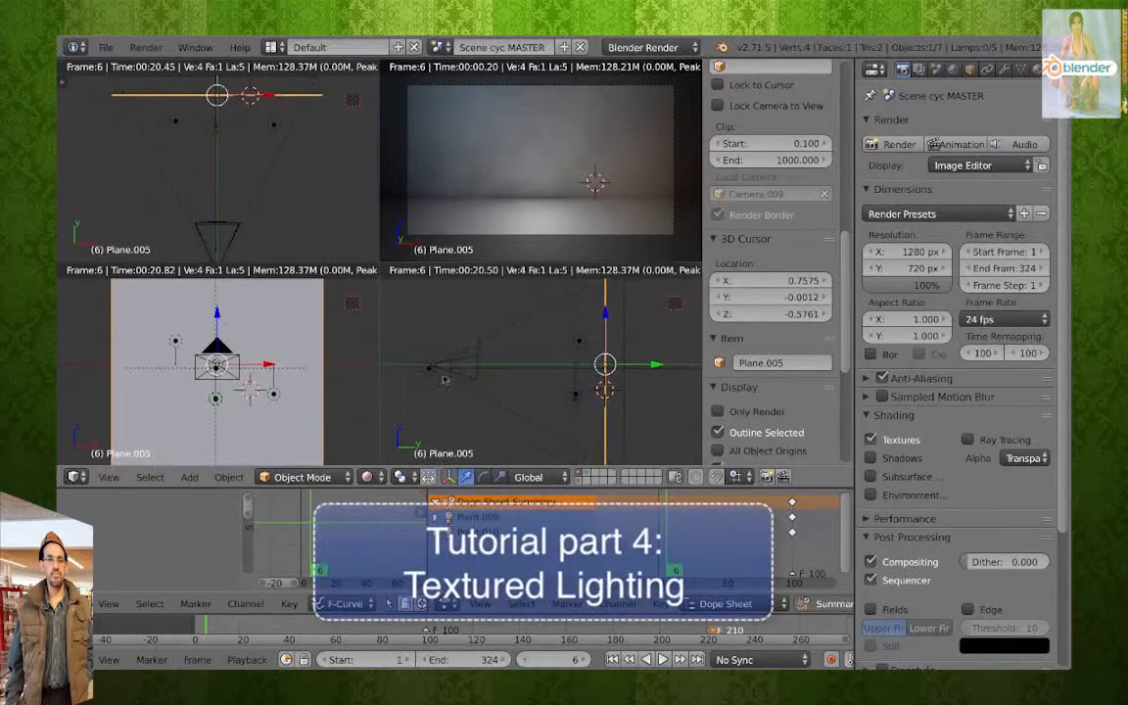
pyautogui.rightClick(429, 376)
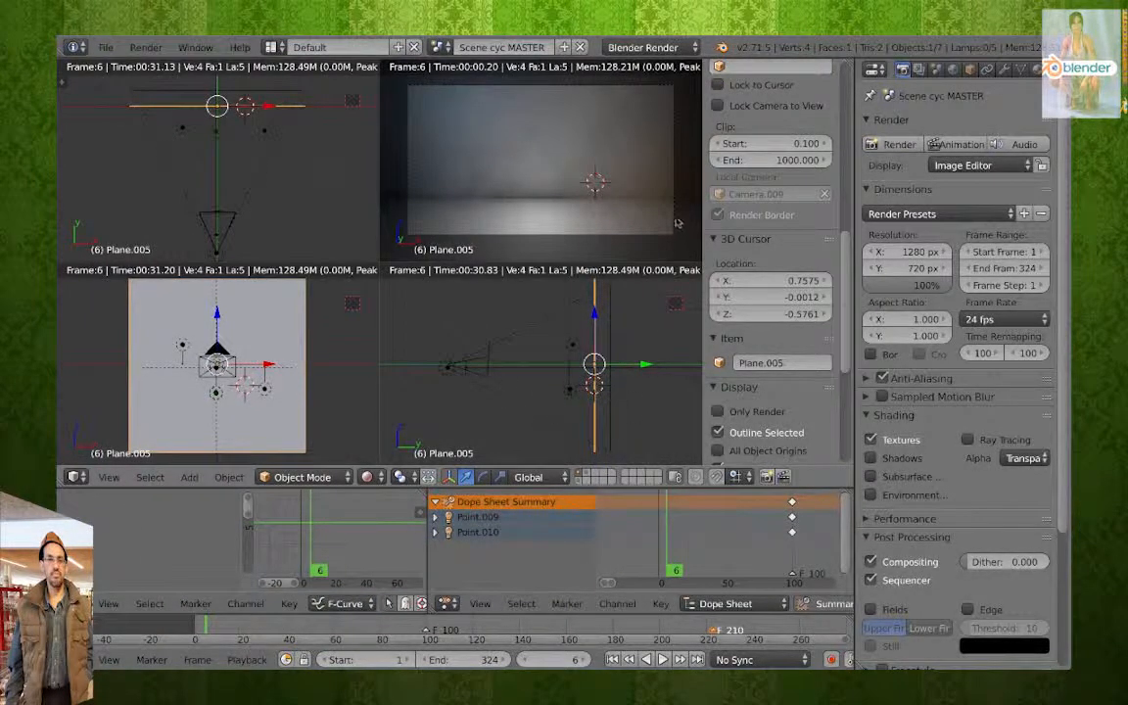
pyautogui.rightClick(448, 367)
pyautogui.scroll(-2, 819, 397)
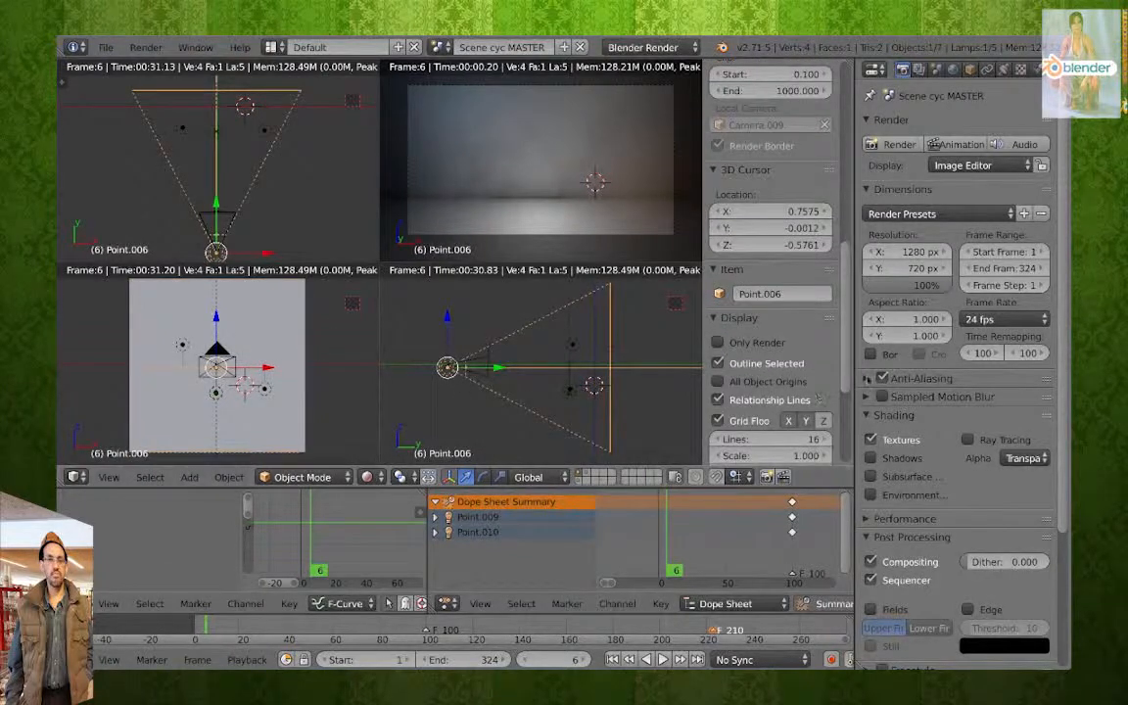
pyautogui.click(1004, 70)
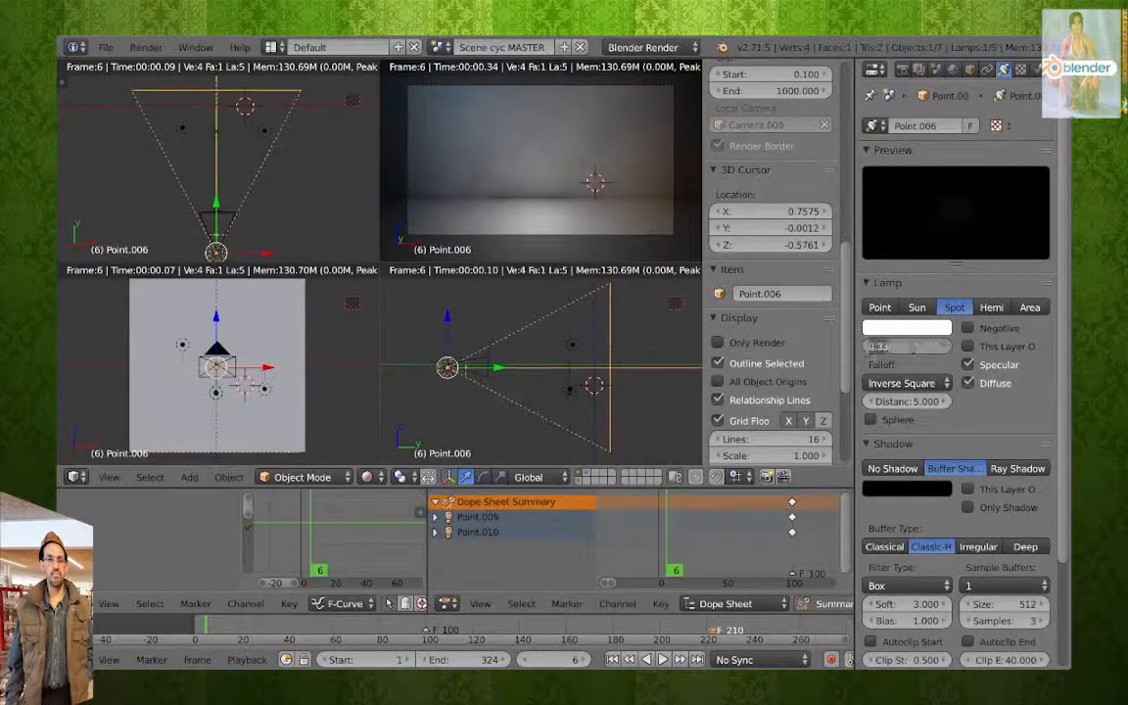
# Set the energy of the spot lamp behind the camera to 0.
pyautogui.click(912, 347)
pyautogui.write('0')
pyautogui.press('Return')
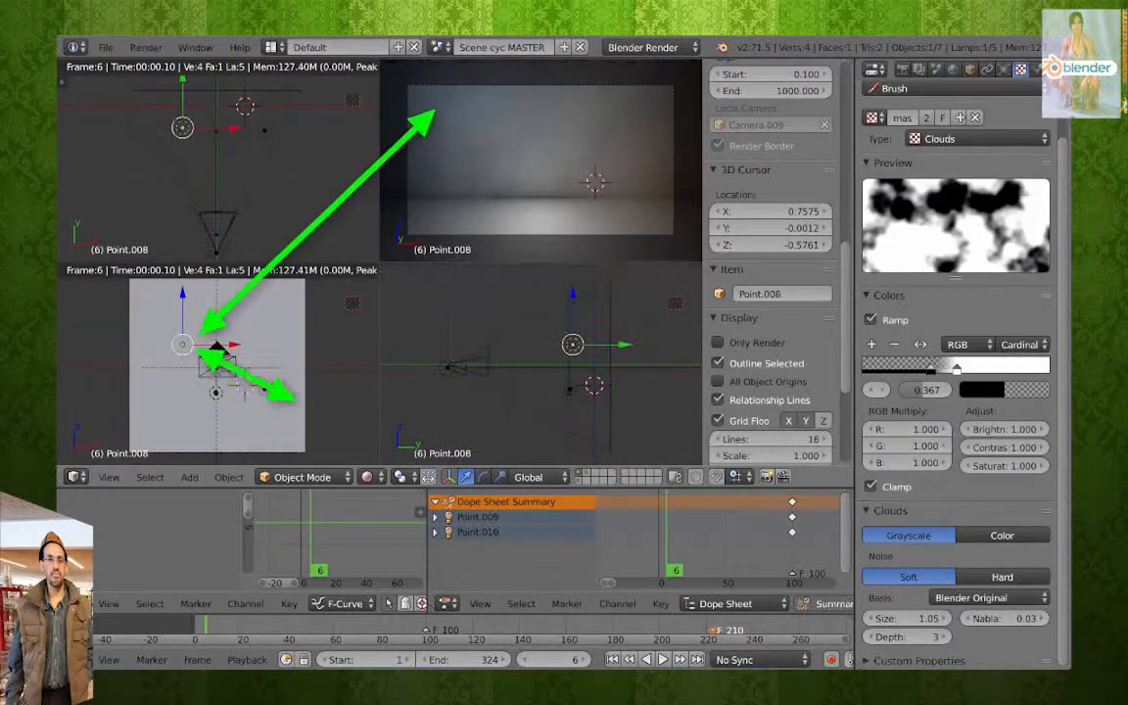
# Check the texture and lamp settings of point lamp Point.008, then select point lamp Point.007 on the opposite side of the backdrop.
pyautogui.scroll(3, 912, 119)
pyautogui.click(870, 126)
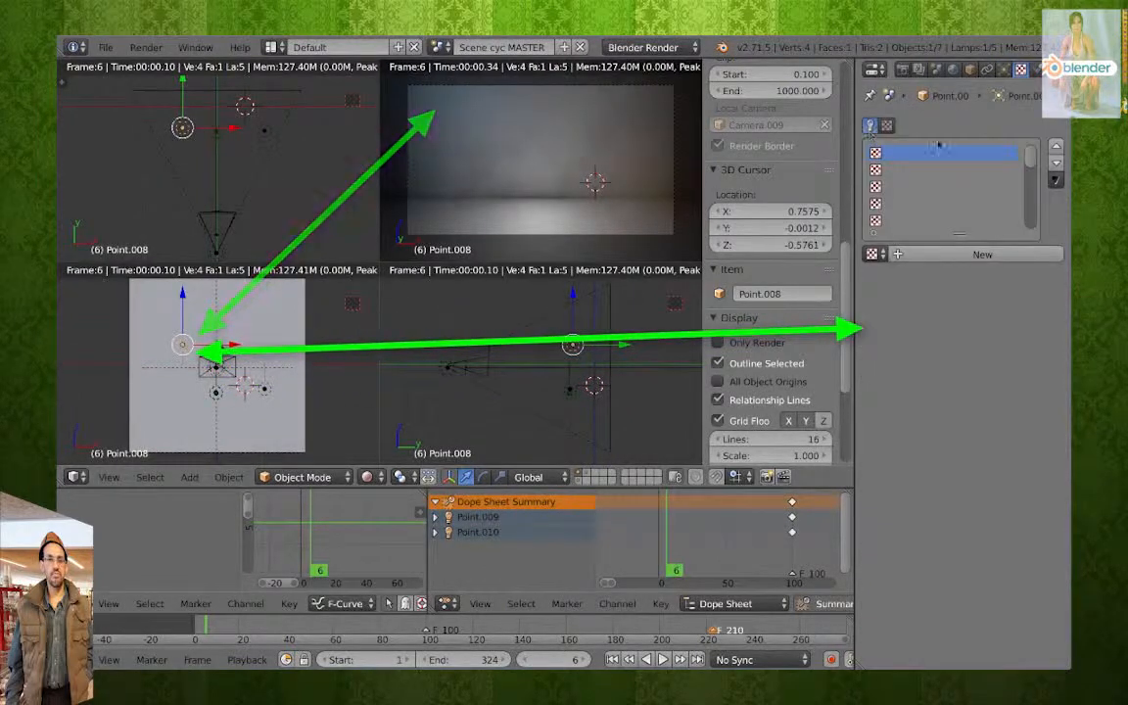
pyautogui.click(1004, 71)
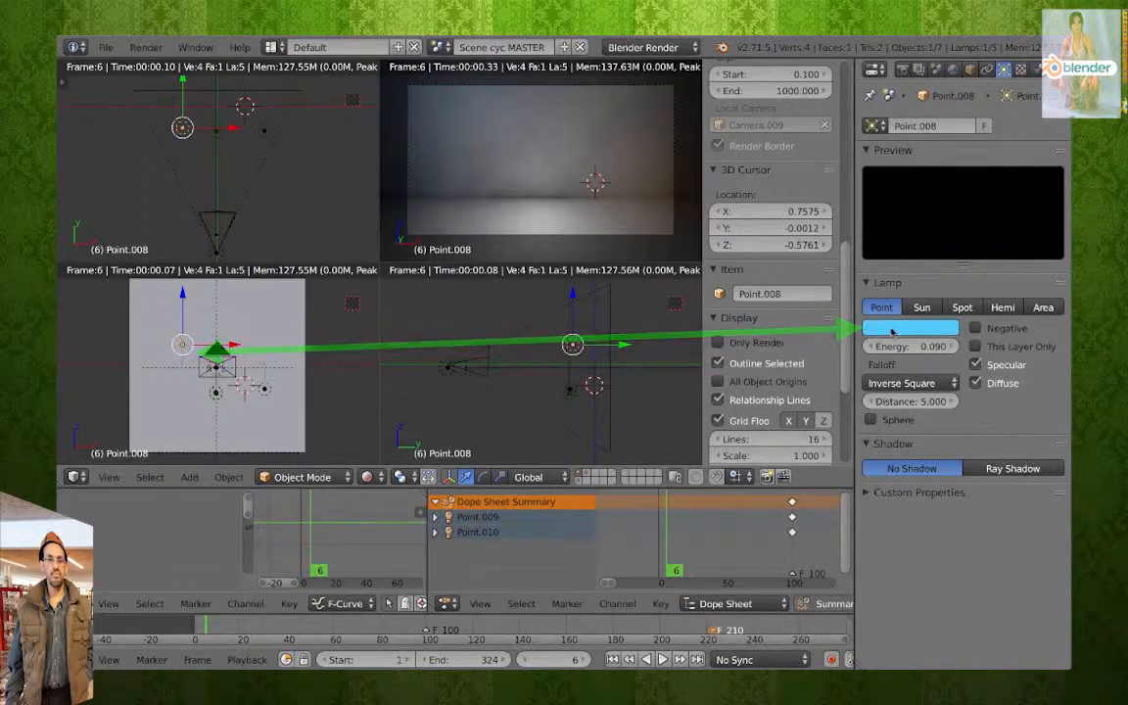
pyautogui.rightClick(265, 389)
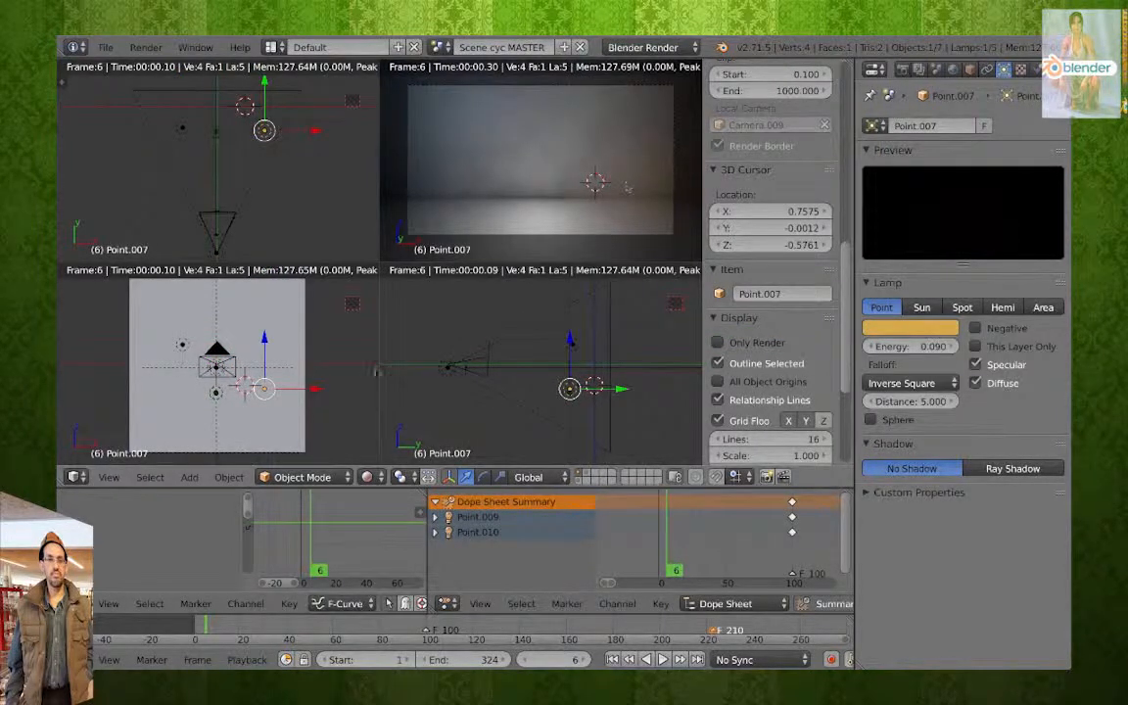
# Select the area lamp Point.010 below the camera and inspect its surroundings in the front and right views.
pyautogui.scroll(-4, 221, 403)
pyautogui.scroll(10, 220, 403)
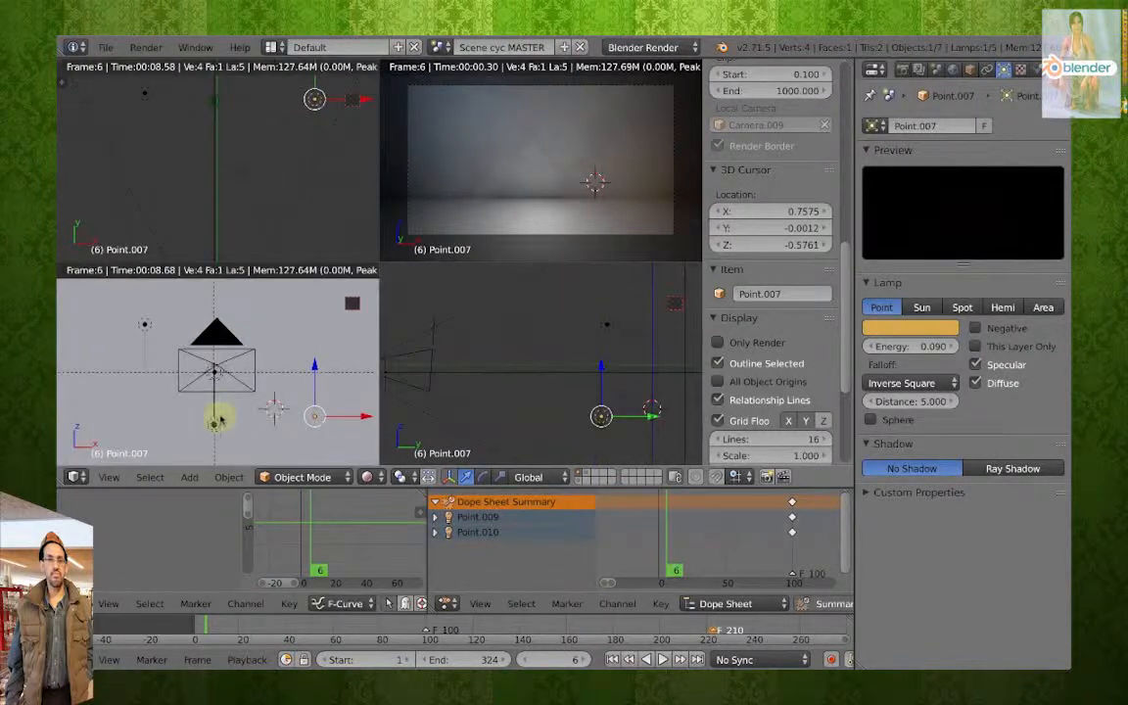
pyautogui.keyDown('shift'); pyautogui.moveTo(240, 425); pyautogui.dragTo(235, 369, button='middle'); pyautogui.keyUp('shift')
pyautogui.rightClick(207, 398)
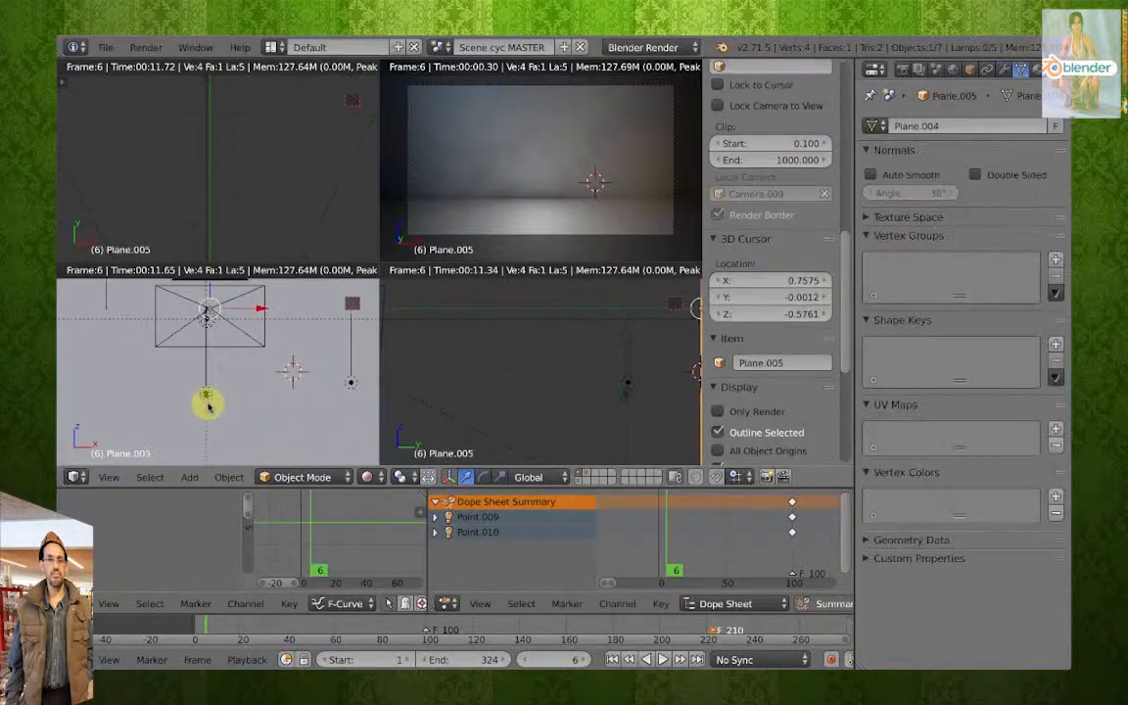
pyautogui.keyDown('shift'); pyautogui.moveTo(656, 408); pyautogui.dragTo(595, 391, button='middle'); pyautogui.keyUp('shift')
pyautogui.scroll(-4, 591, 391)
pyautogui.scroll(5, 592, 394)
pyautogui.scroll(-3, 591, 395)
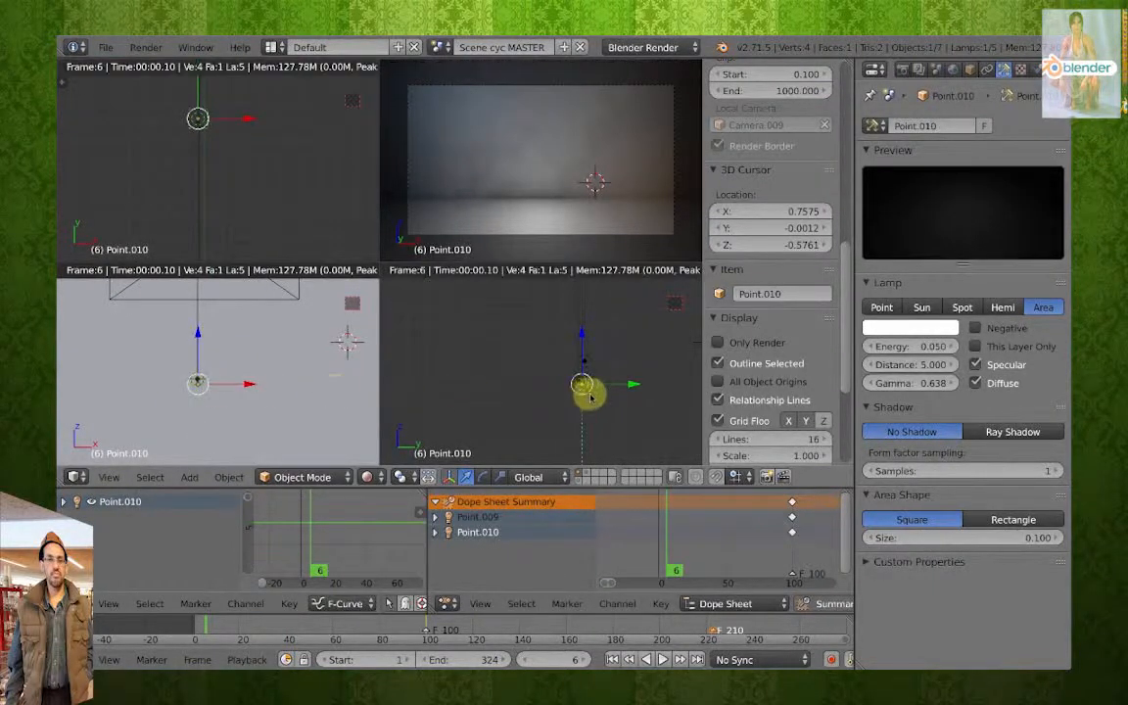
# Select the area lamp Point.009 in the right view and add the neighbouring Point.010 to the selection.
pyautogui.scroll(-2, 591, 396)
pyautogui.scroll(6, 592, 397)
pyautogui.keyDown('shift'); pyautogui.moveTo(626, 403); pyautogui.dragTo(599, 372, button='middle'); pyautogui.keyUp('shift')
pyautogui.scroll(5, 560, 368)
pyautogui.scroll(-2, 560, 369)
pyautogui.rightClick(603, 359)
pyautogui.rightClick(609, 373)
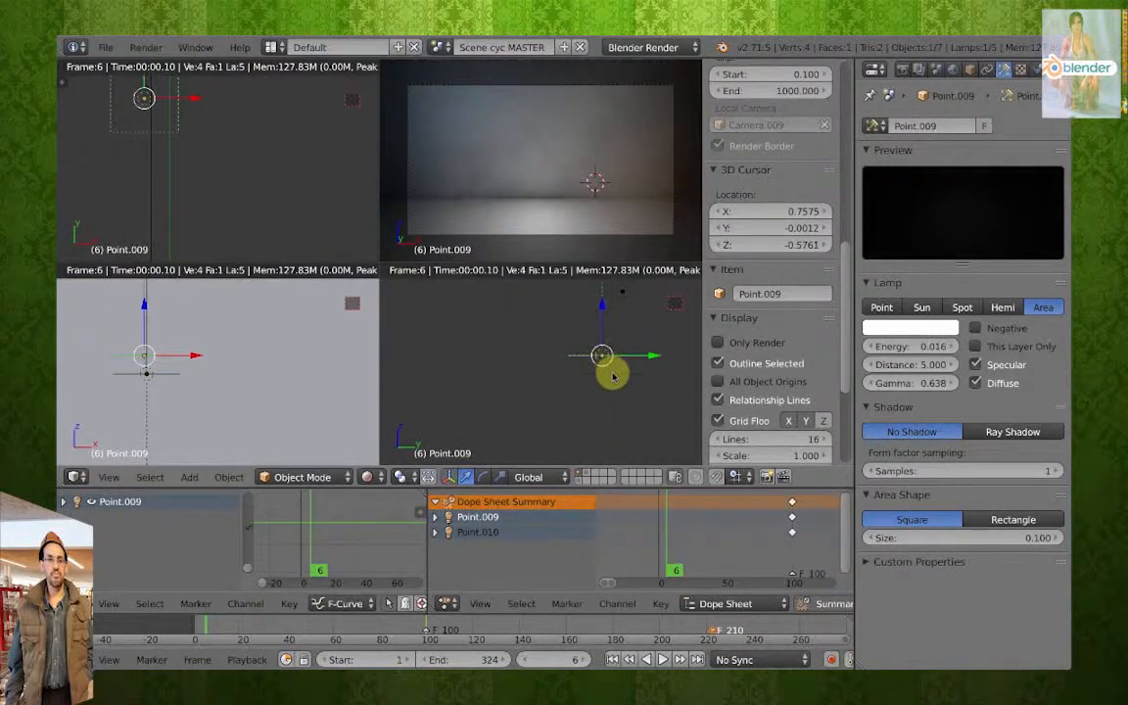
pyautogui.keyDown('shift'); pyautogui.rightClick(611, 377); pyautogui.keyUp('shift')
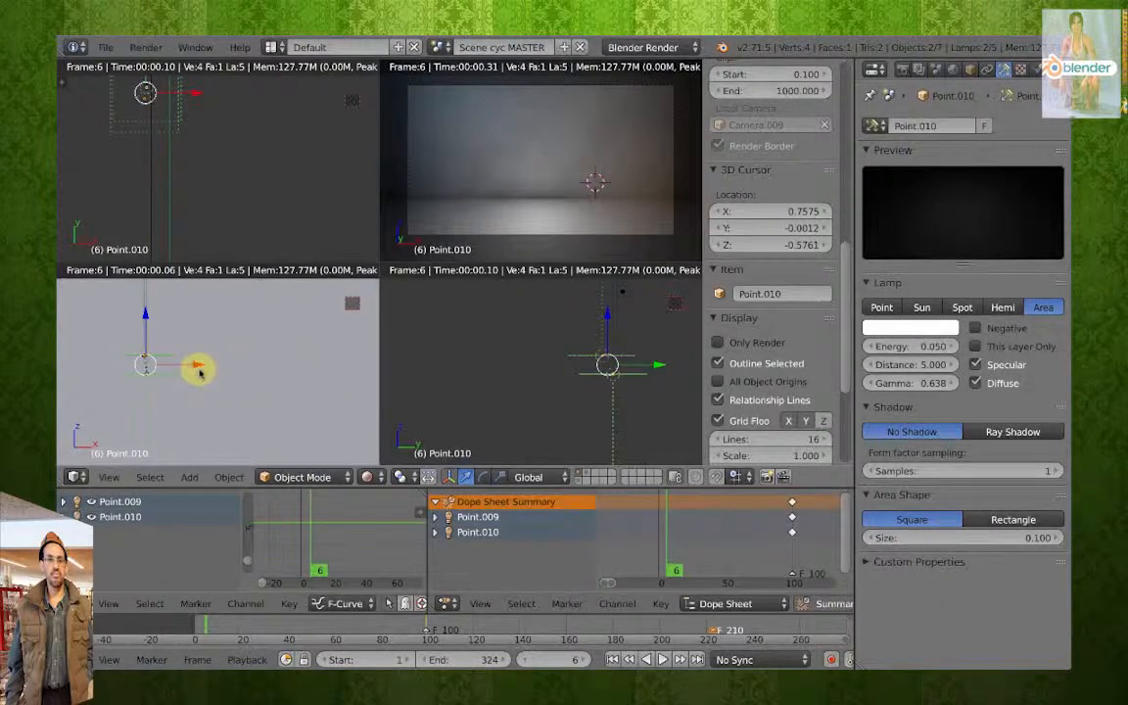
# Examine the two selected area lamps in Wireframe shading, then return the quad views to Rendered shading.
pyautogui.hotkey('shift', 'z')
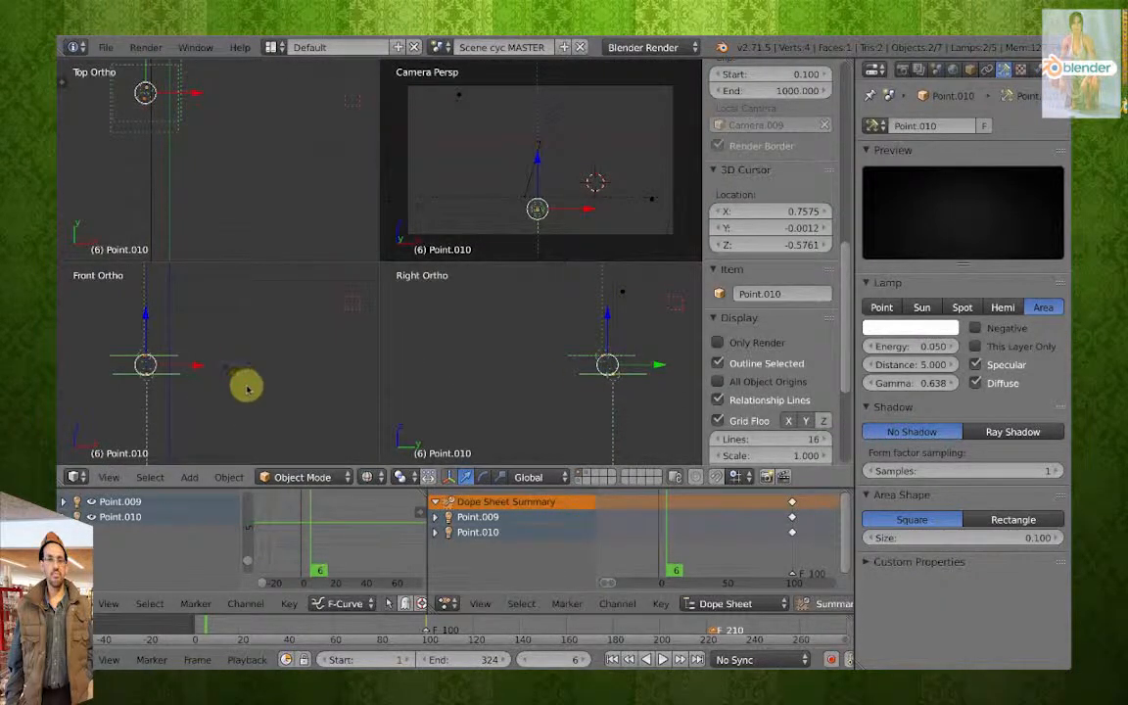
pyautogui.keyDown('shift'); pyautogui.moveTo(201, 360); pyautogui.dragTo(259, 378, button='middle'); pyautogui.keyUp('shift')
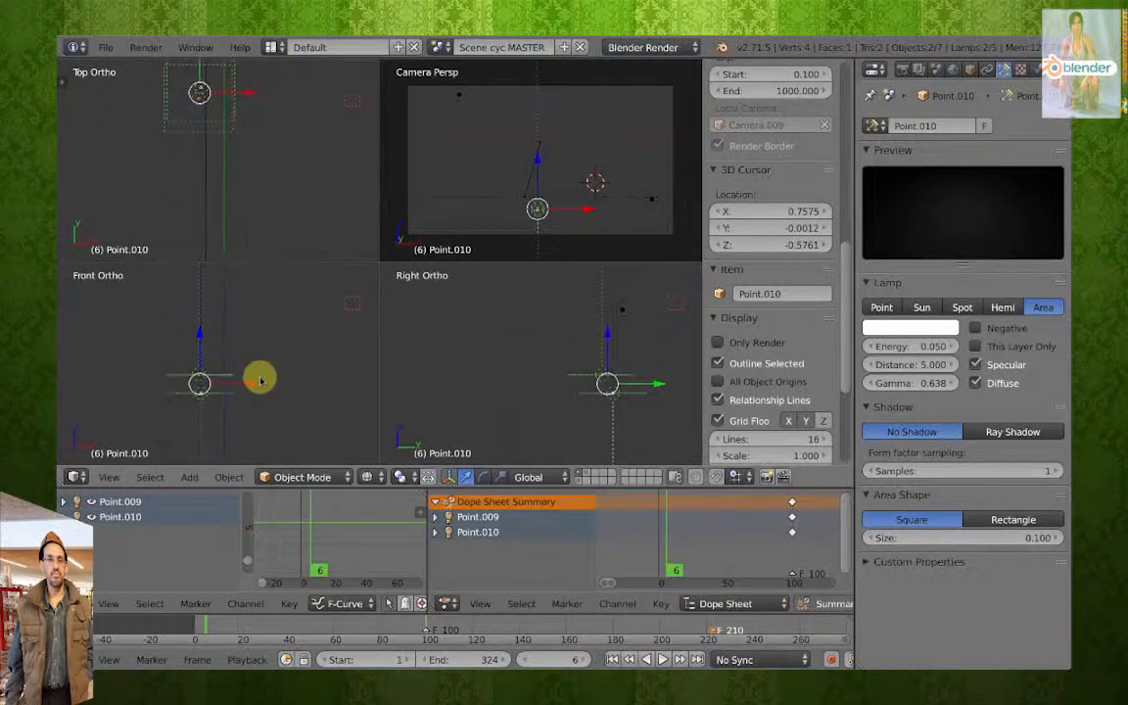
pyautogui.keyDown('shift'); pyautogui.moveTo(267, 159); pyautogui.dragTo(272, 202, button='middle'); pyautogui.keyUp('shift')
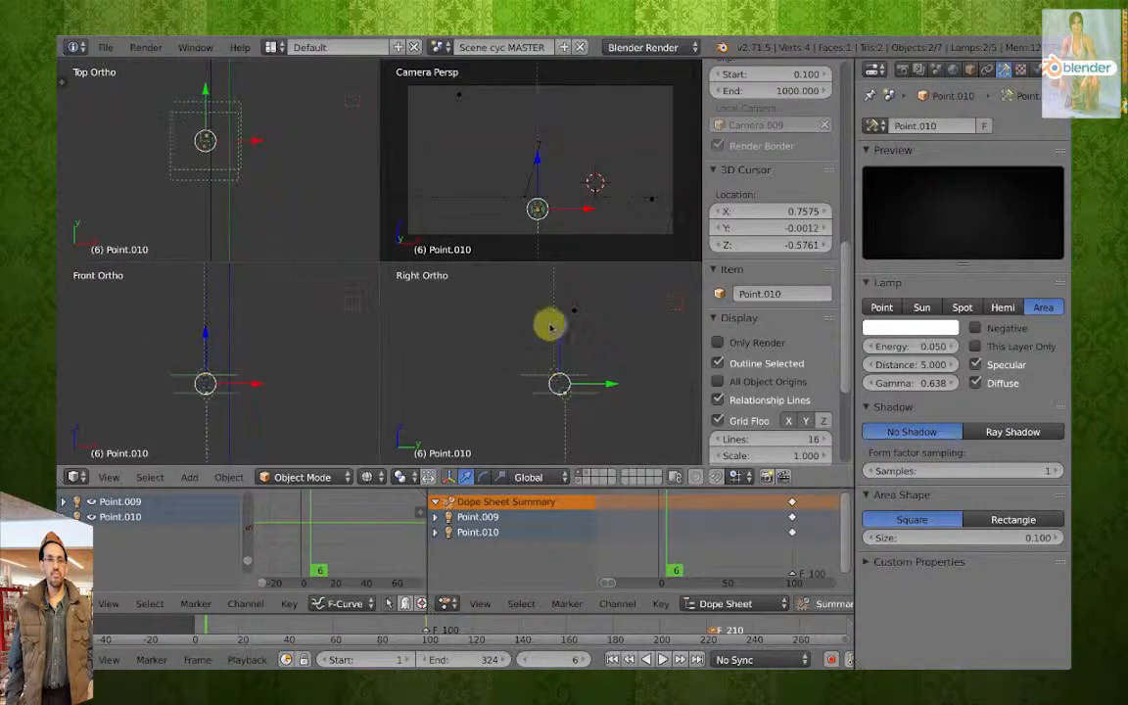
pyautogui.scroll(2, 566, 181)
pyautogui.scroll(-2, 546, 224)
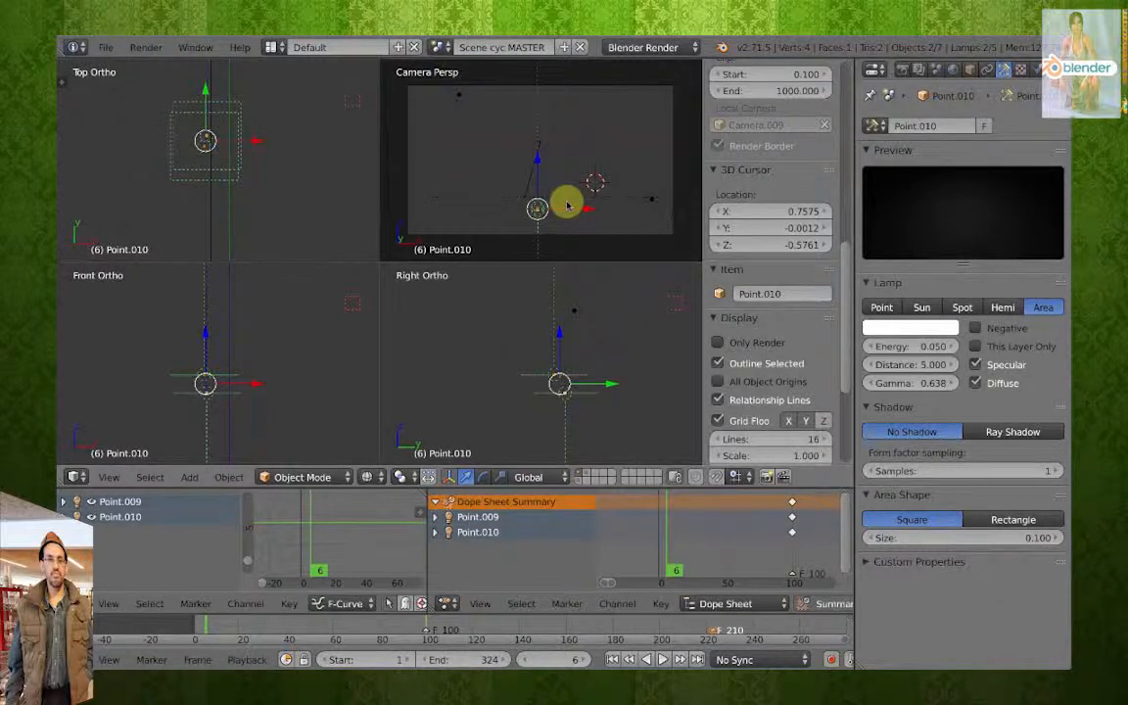
pyautogui.click(366, 477)
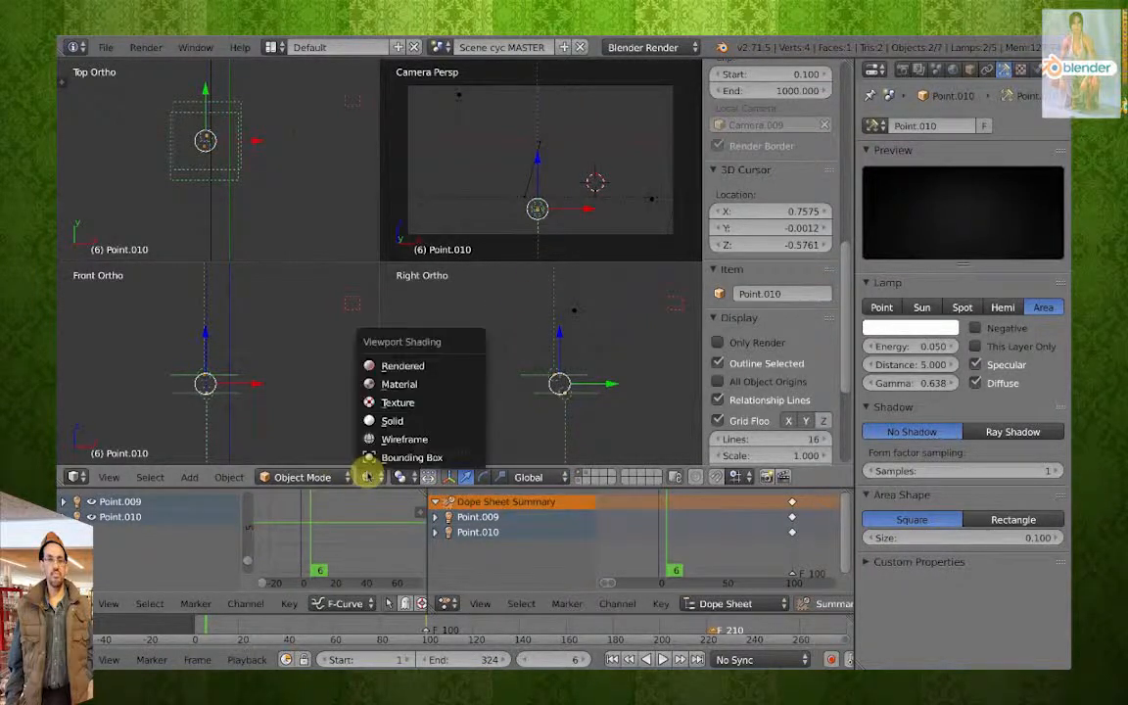
pyautogui.click(385, 365)
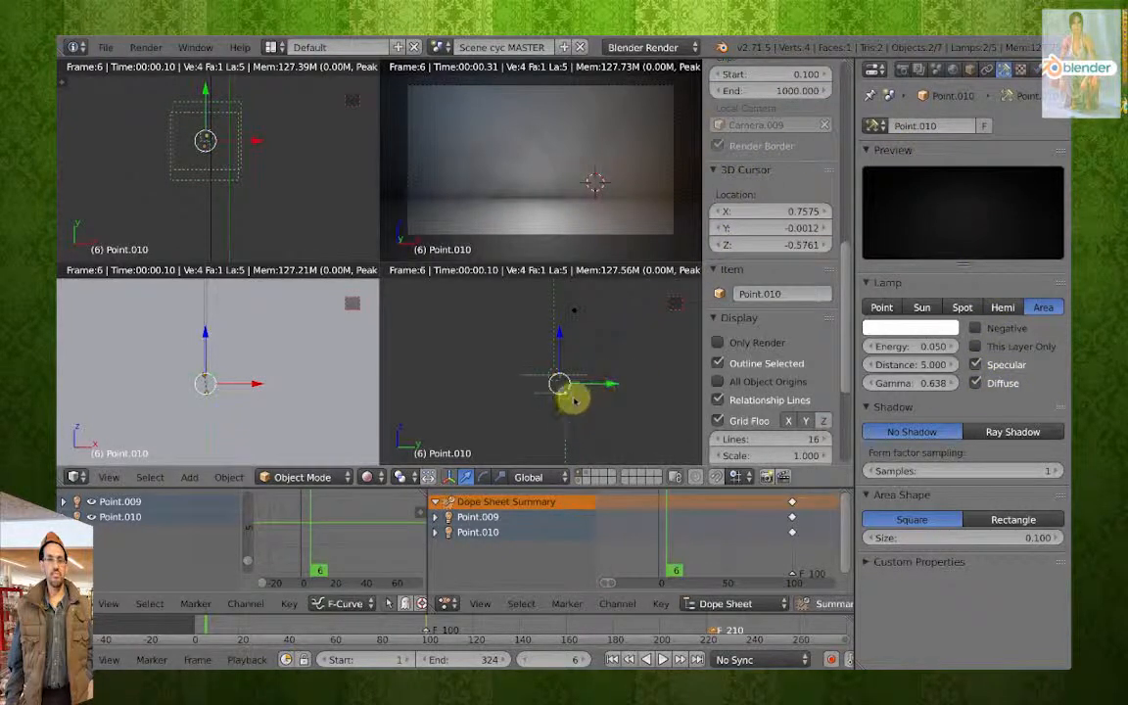
# Compare the object constraints of area lamps Point.009 and Point.010, widening the Properties editor for easier reading.
pyautogui.rightClick(551, 357)
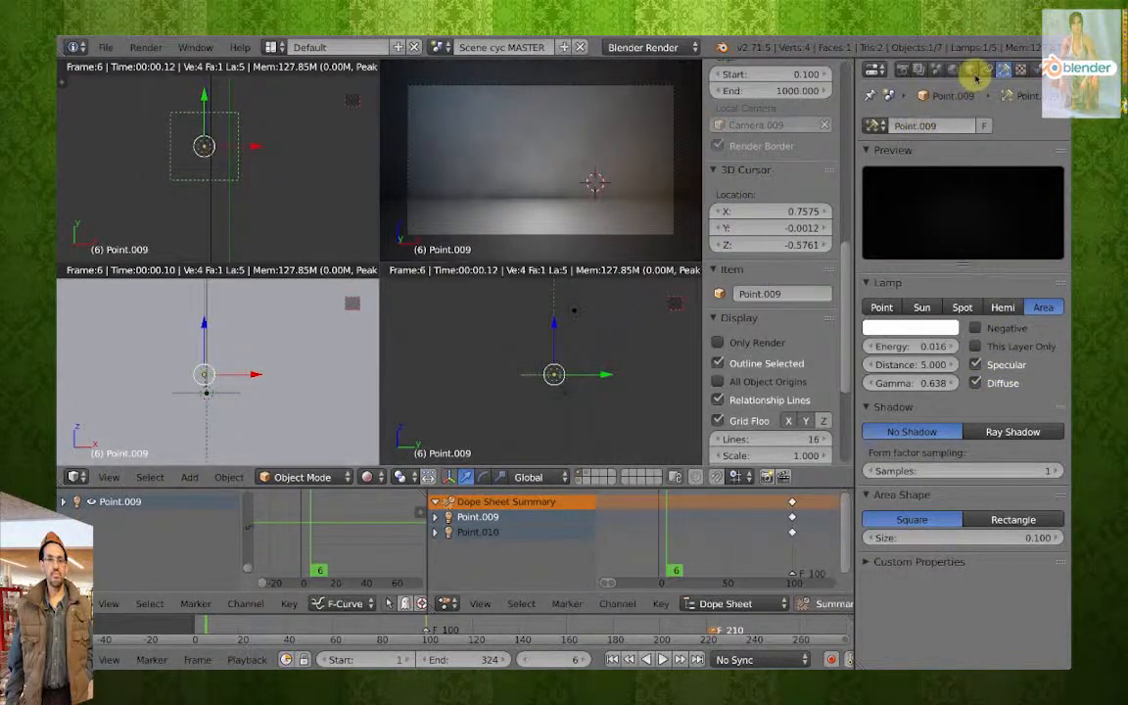
pyautogui.click(987, 69)
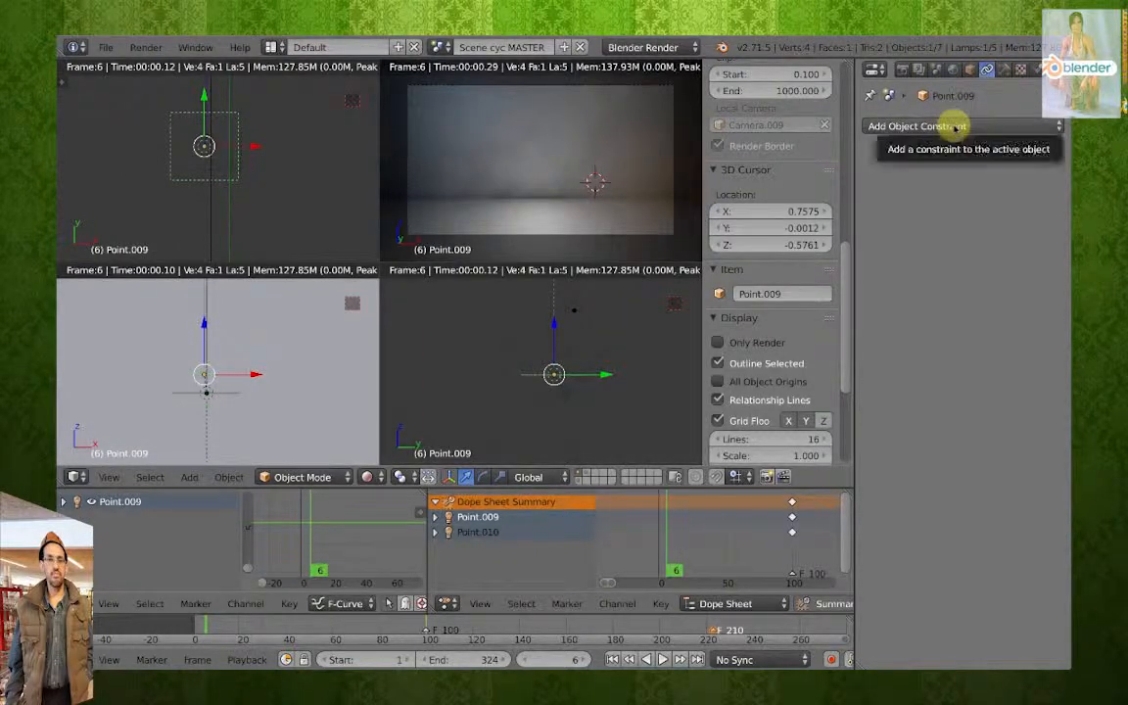
pyautogui.rightClick(586, 396)
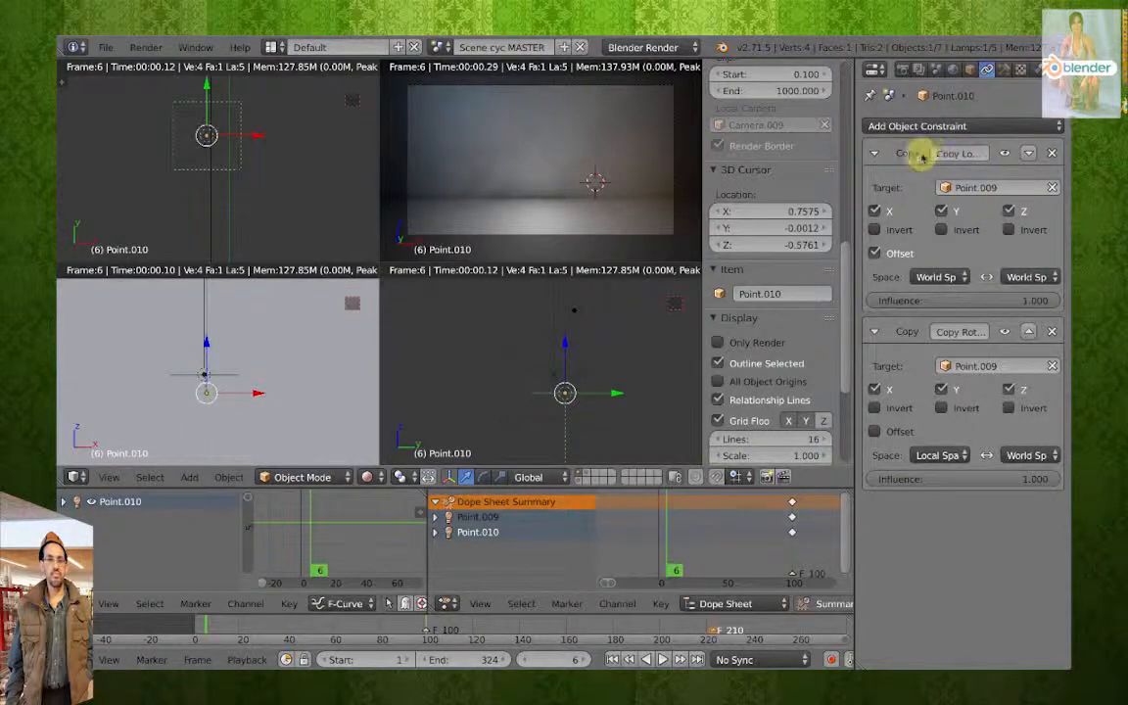
pyautogui.moveTo(853, 152); pyautogui.dragTo(771, 153)
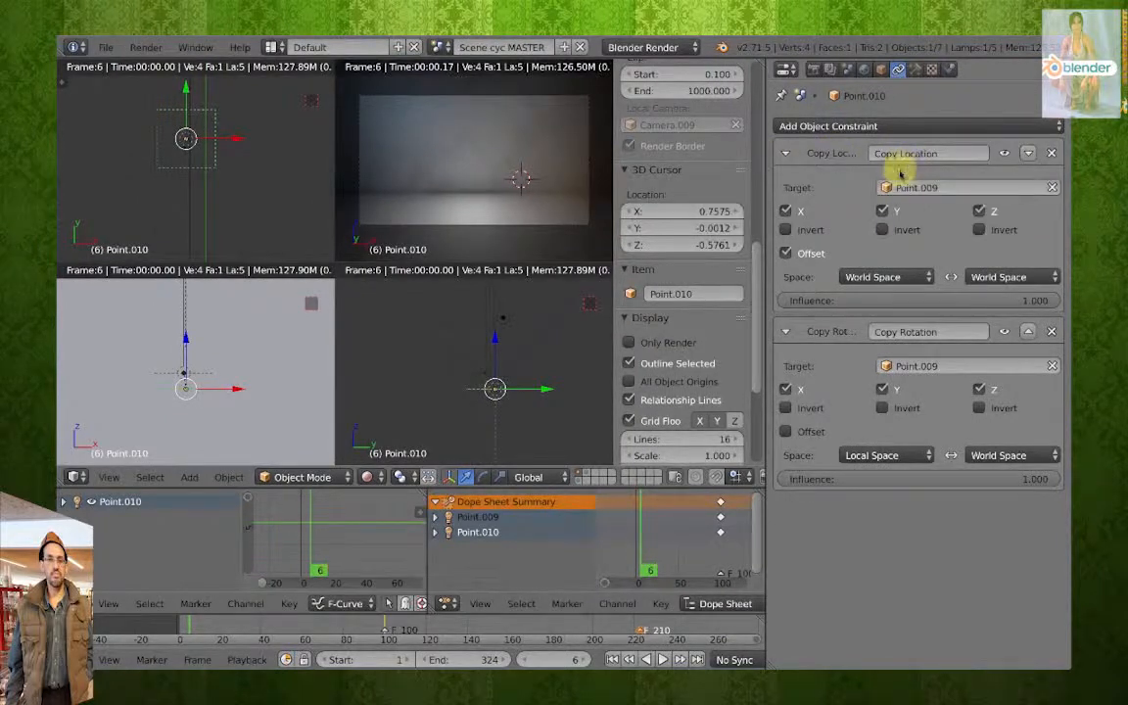
pyautogui.rightClick(487, 377)
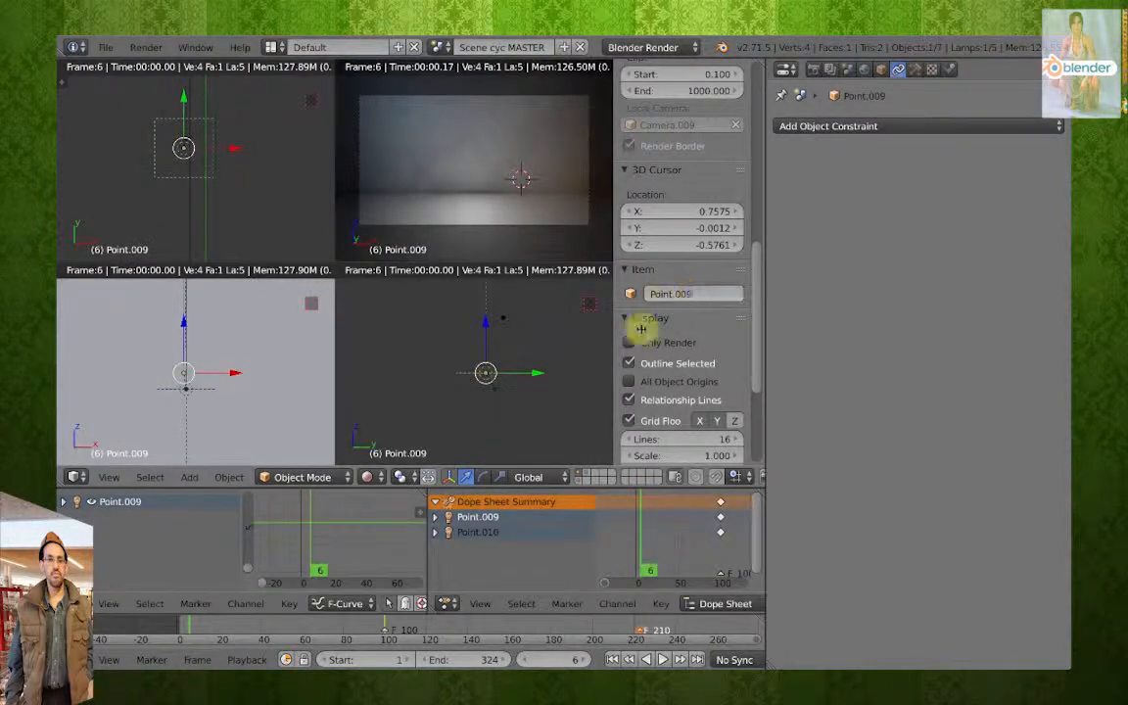
pyautogui.rightClick(504, 385)
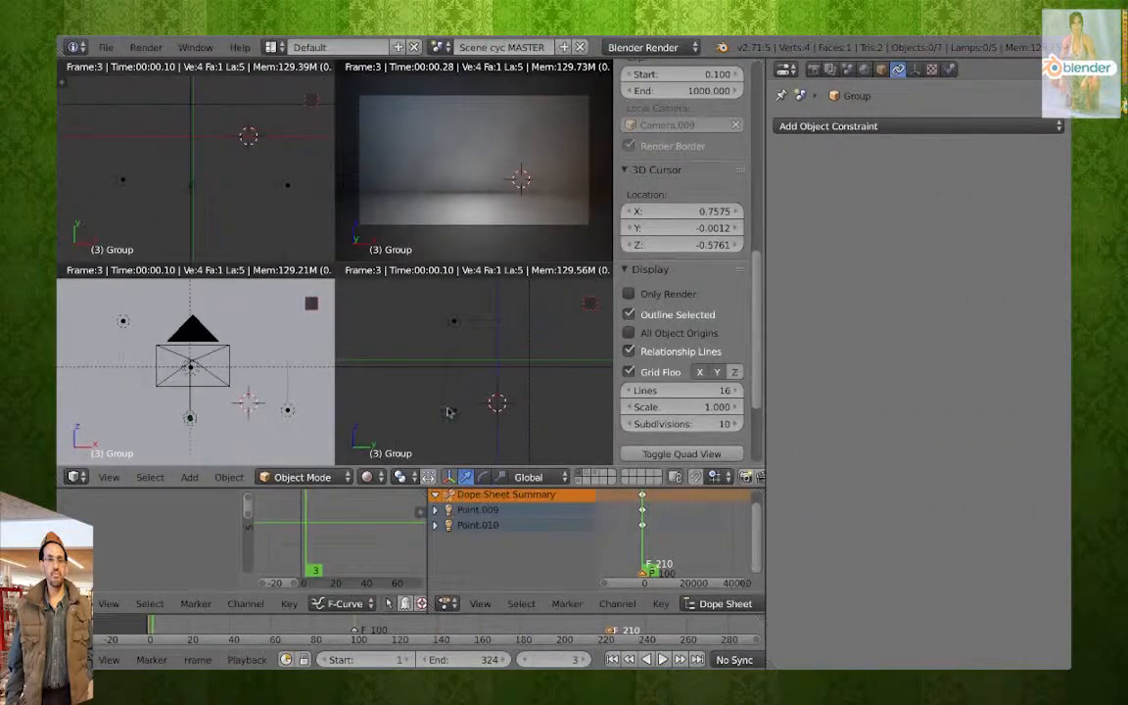
# Select the area lamp Point.010 below the camera and set the viewport to Wireframe shading.
pyautogui.rightClick(447, 418)
pyautogui.click(366, 477)
pyautogui.click(396, 433)
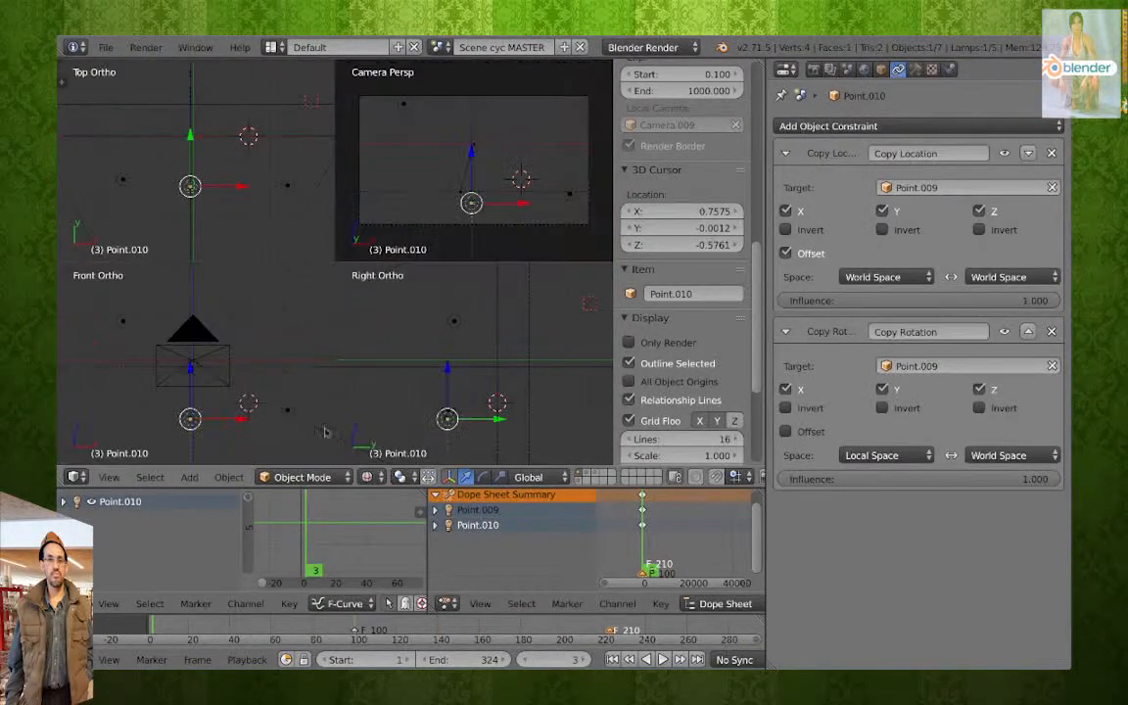
pyautogui.scroll(3, 235, 403)
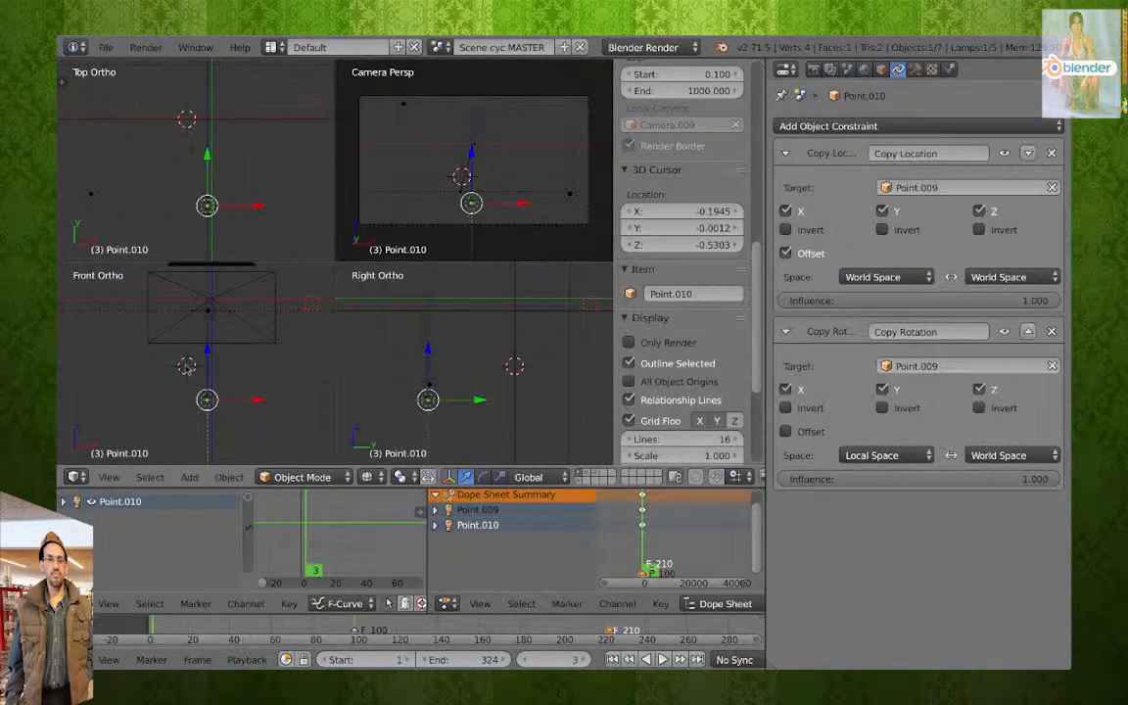
# Try to add a group instance of Group near the area lamps, then open the lamp's object properties.
pyautogui.hotkey('shift', 'a')
pyautogui.moveTo(187, 367)
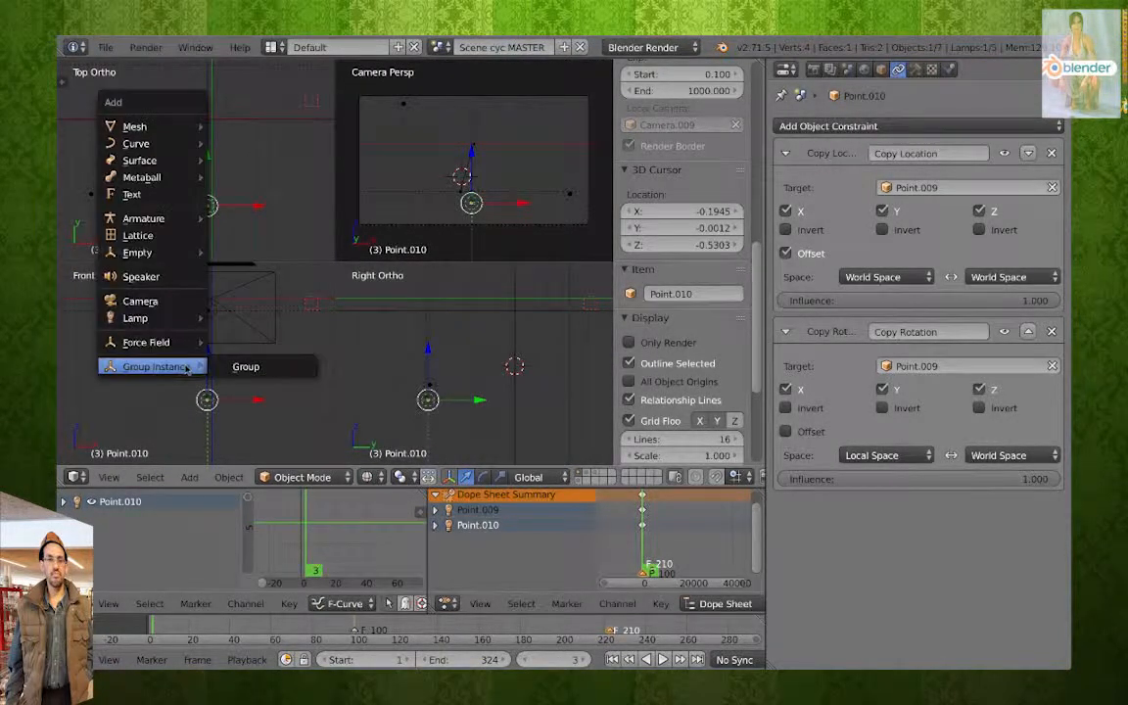
pyautogui.click(245, 370)
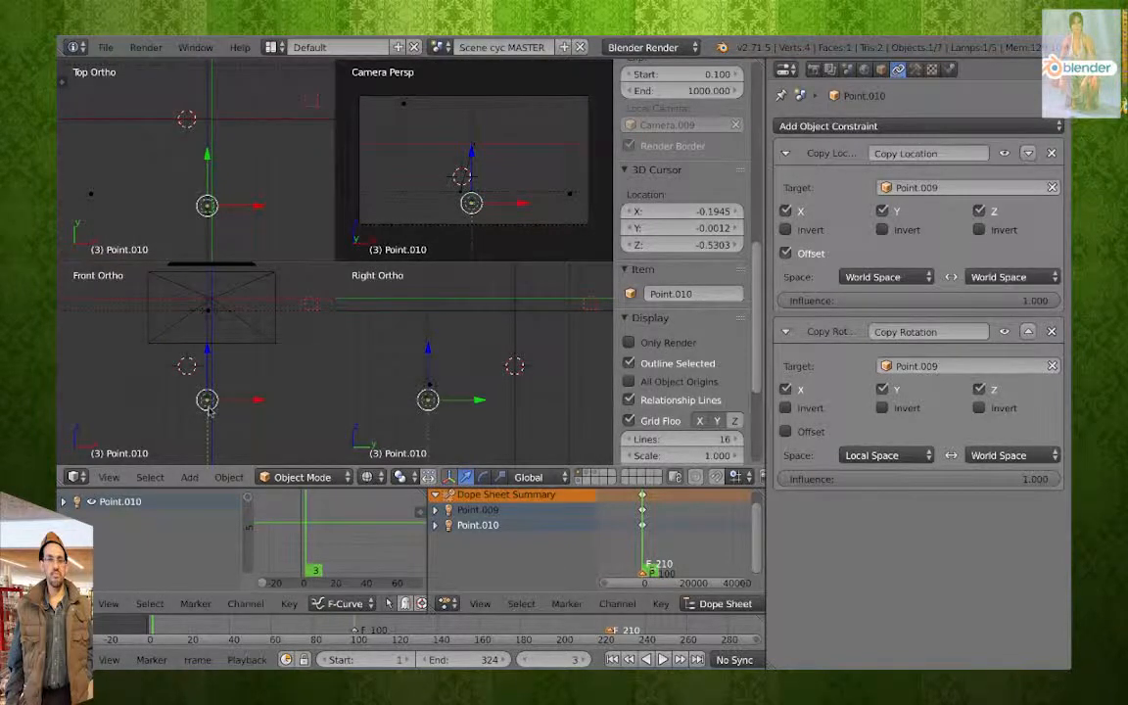
pyautogui.click(881, 69)
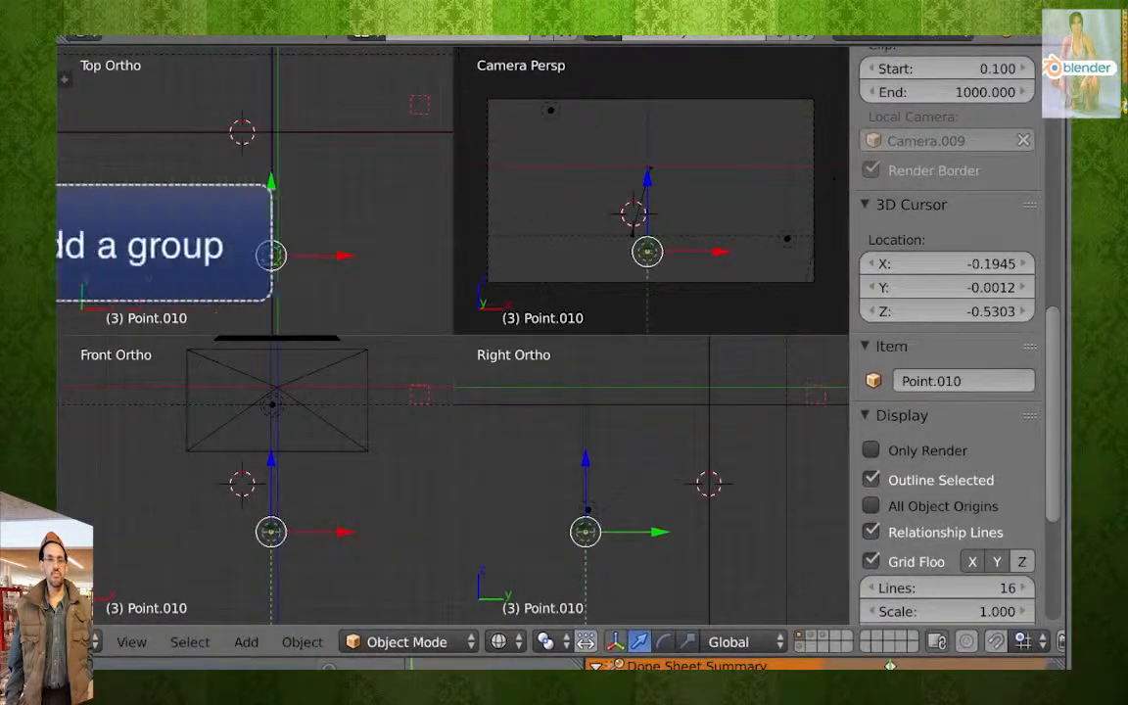
# Add a group instance of Group at the 3D cursor and move it about -0.30 in X and 0.56 in Z.
pyautogui.hotkey('shift', 'a')
pyautogui.moveTo(373, 506)
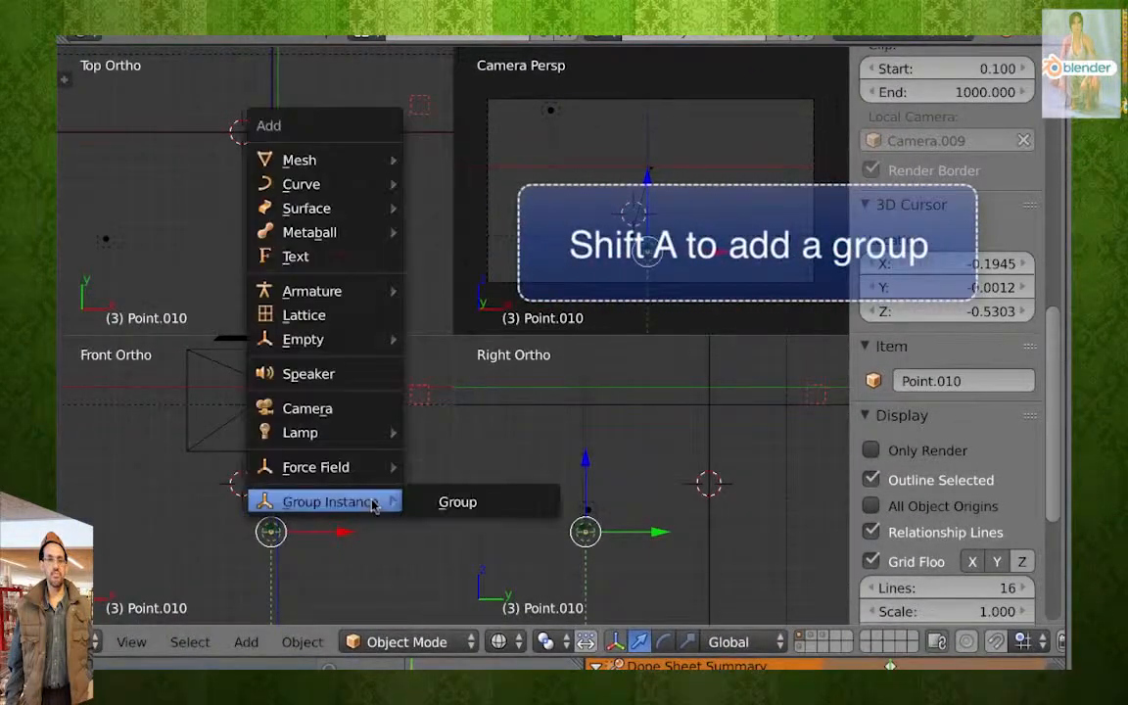
pyautogui.click(464, 505)
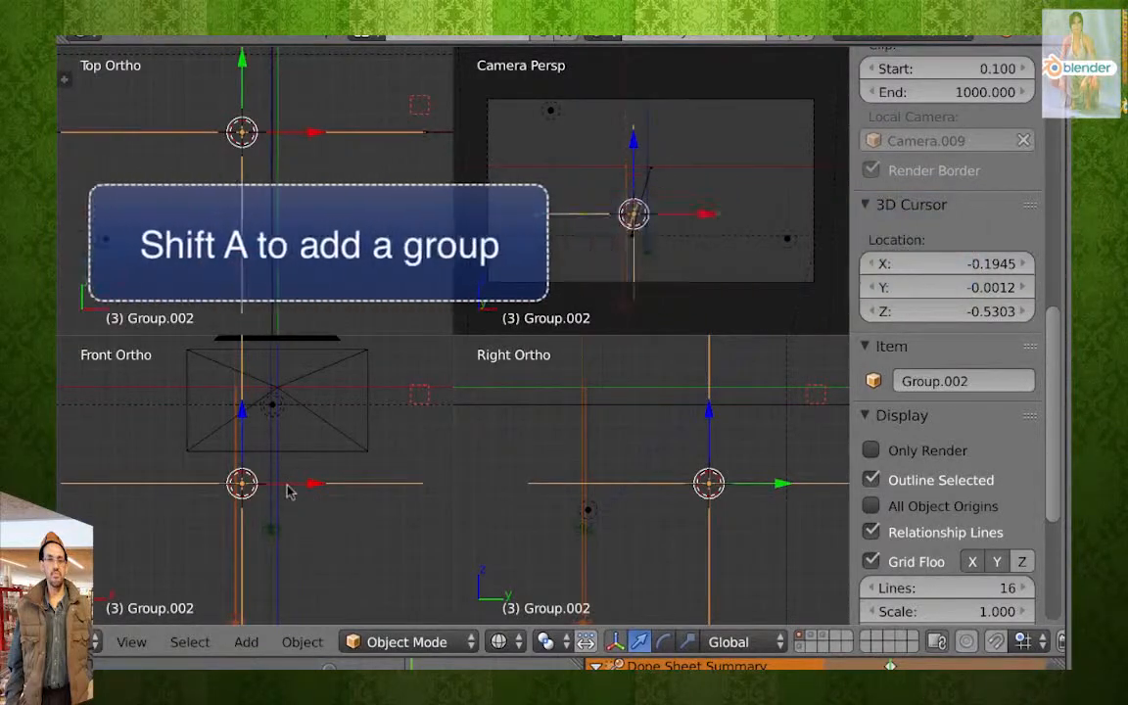
pyautogui.press('g')
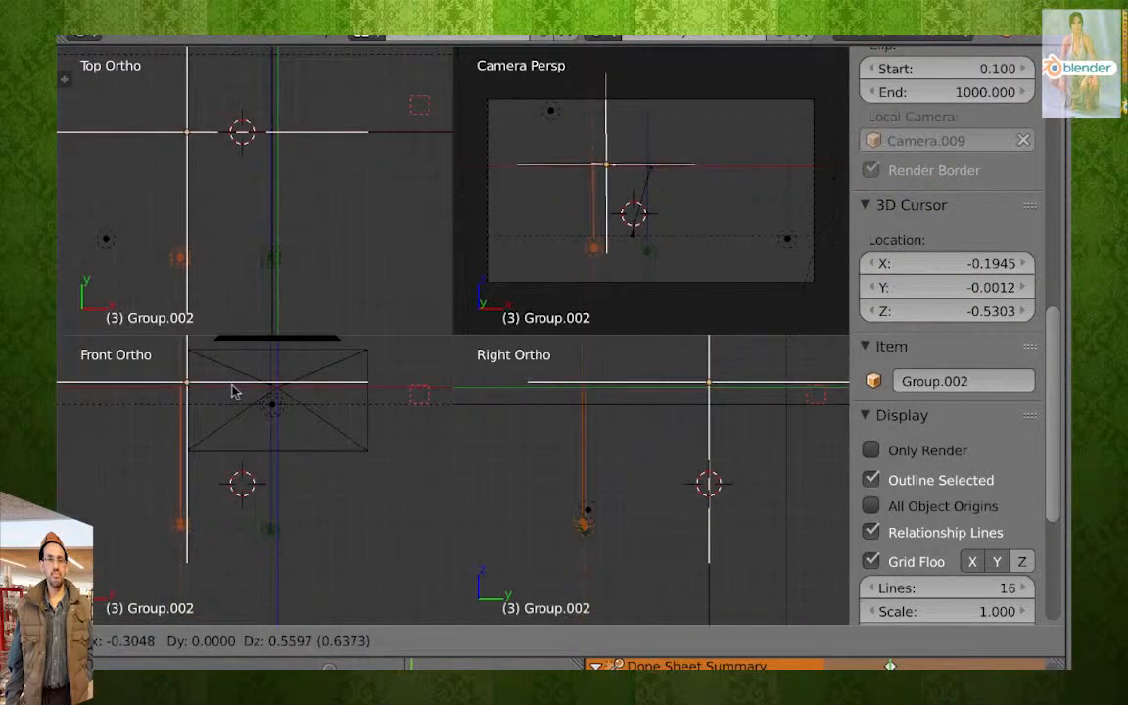
pyautogui.click(233, 391)
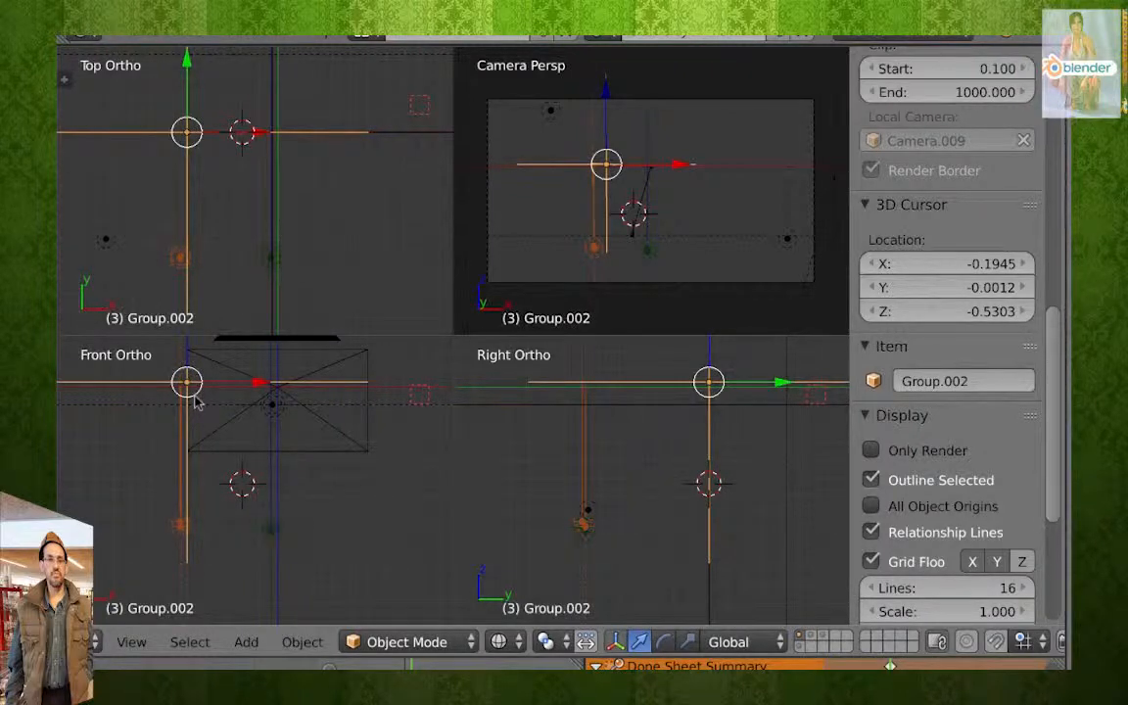
# Move the group instance slightly farther up and left in the front view, then rotate it counterclockwise.
pyautogui.press('g')
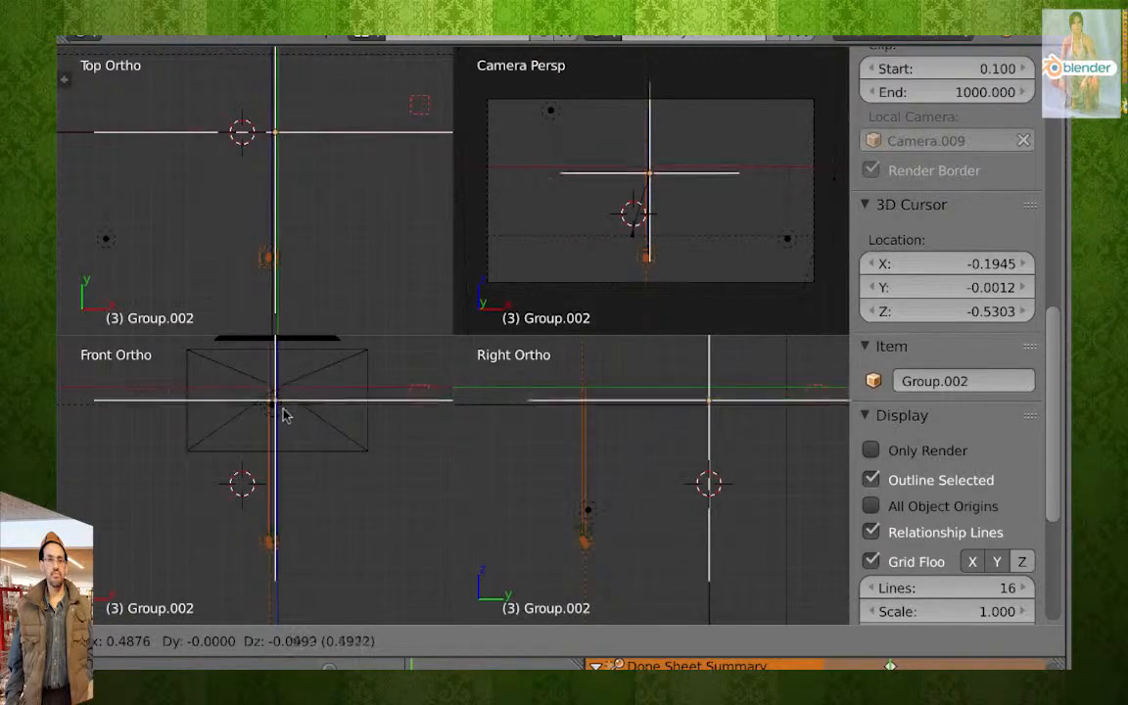
pyautogui.click(182, 390)
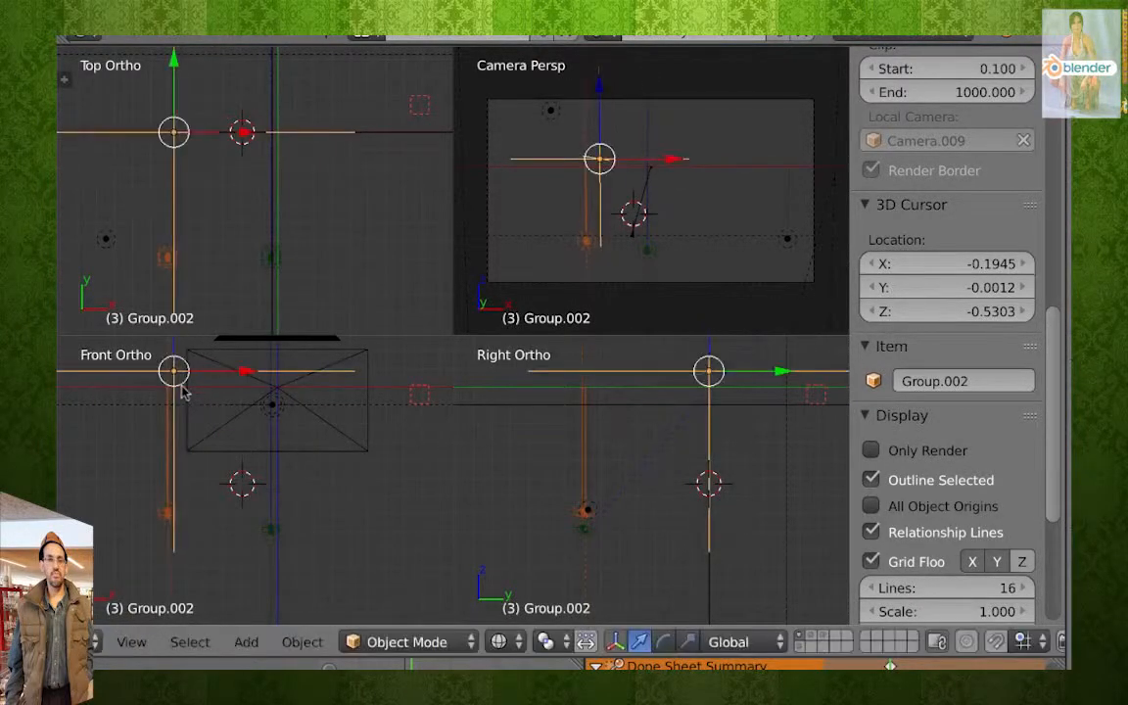
pyautogui.press('r')
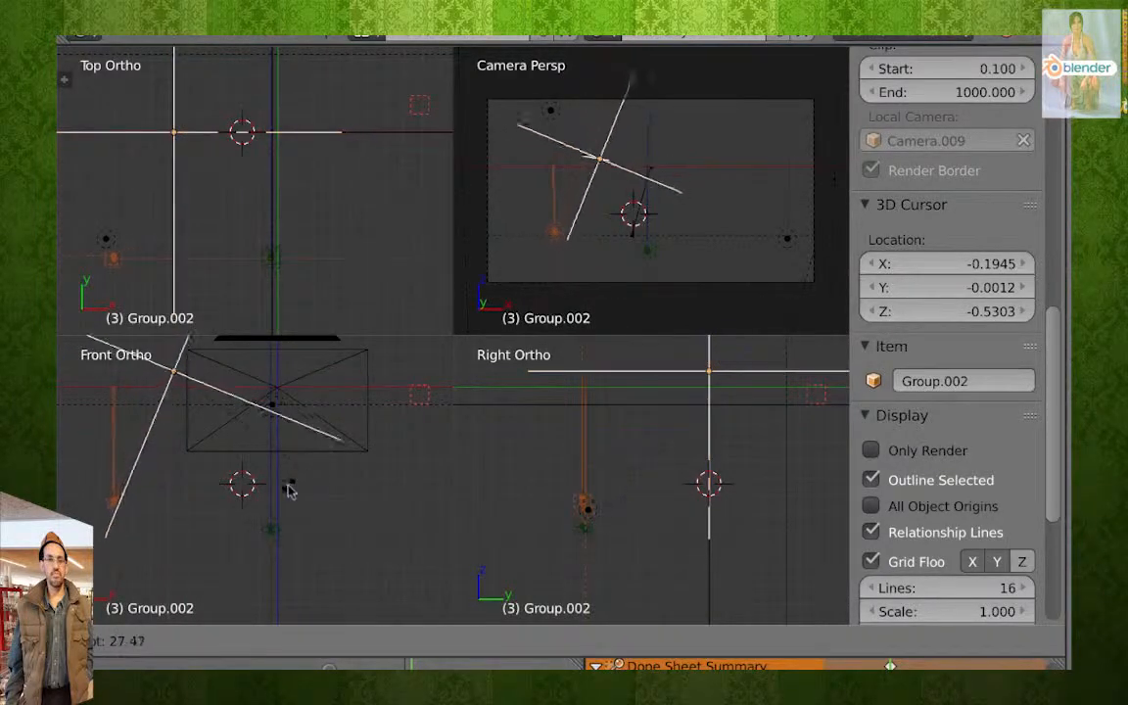
pyautogui.click(234, 366)
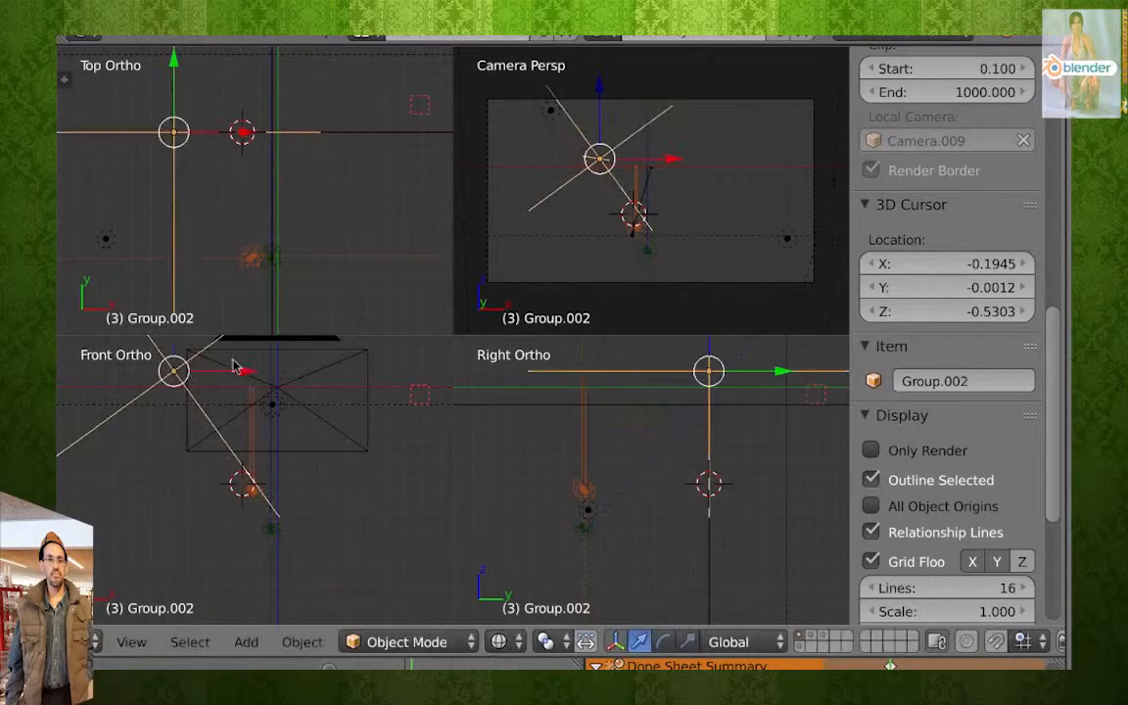
pyautogui.scroll(4, 259, 481)
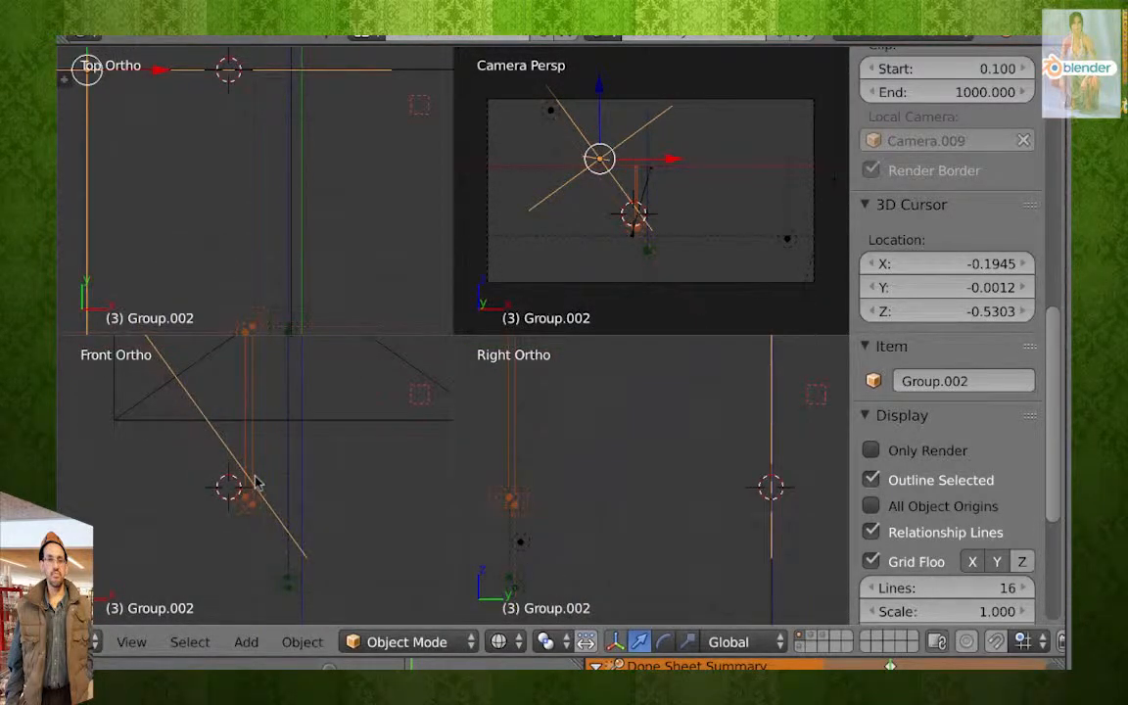
# Move the group instance Group.002 farther left in the camera view and rotate it to a new angle.
pyautogui.press('g')
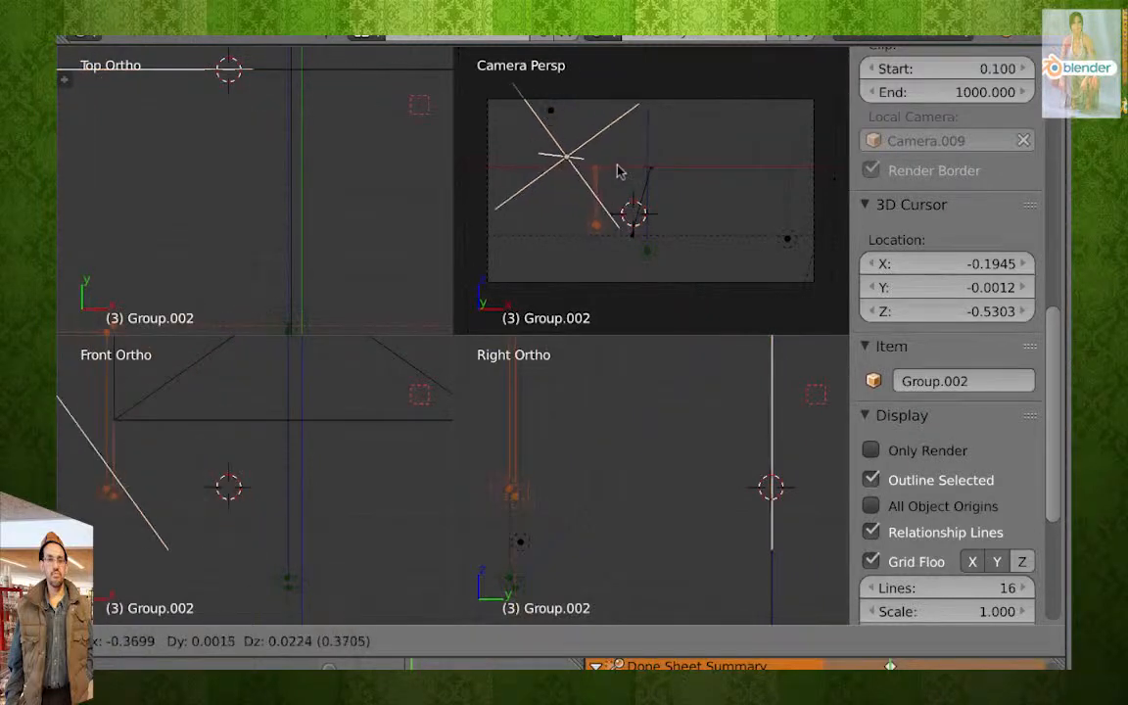
pyautogui.click(608, 166)
pyautogui.press('r')
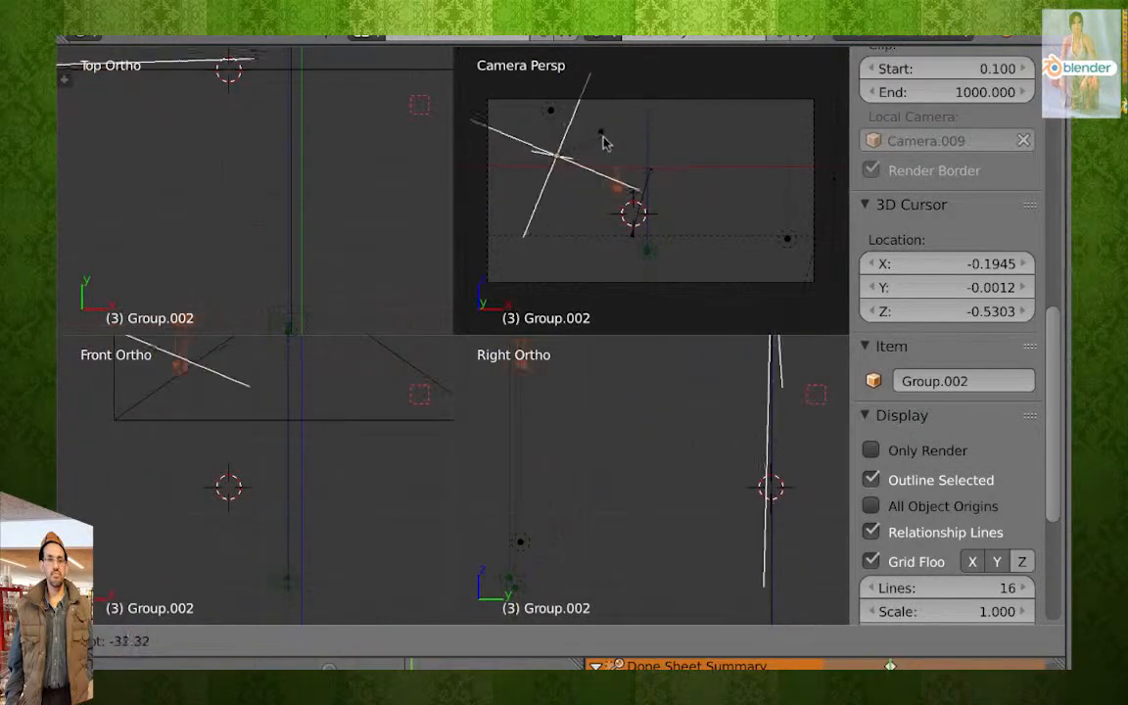
pyautogui.click(604, 142)
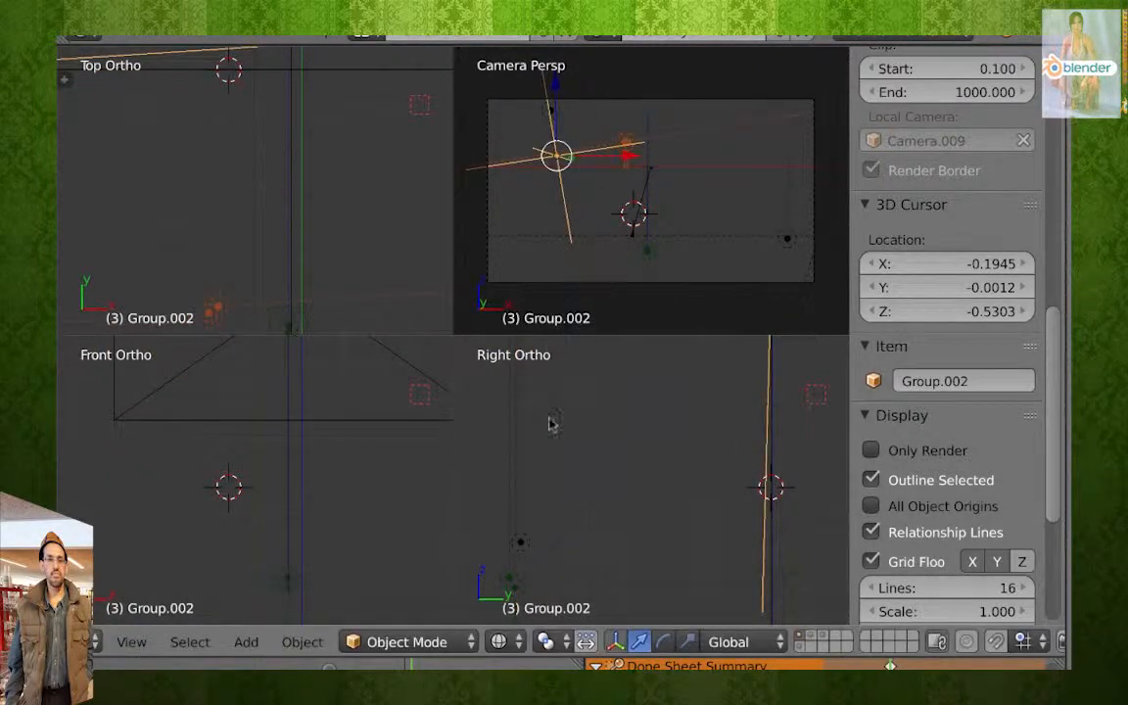
# Switch the viewport to Rendered shading to preview the light and shadow cast through the group instance.
pyautogui.click(509, 642)
pyautogui.click(544, 483)
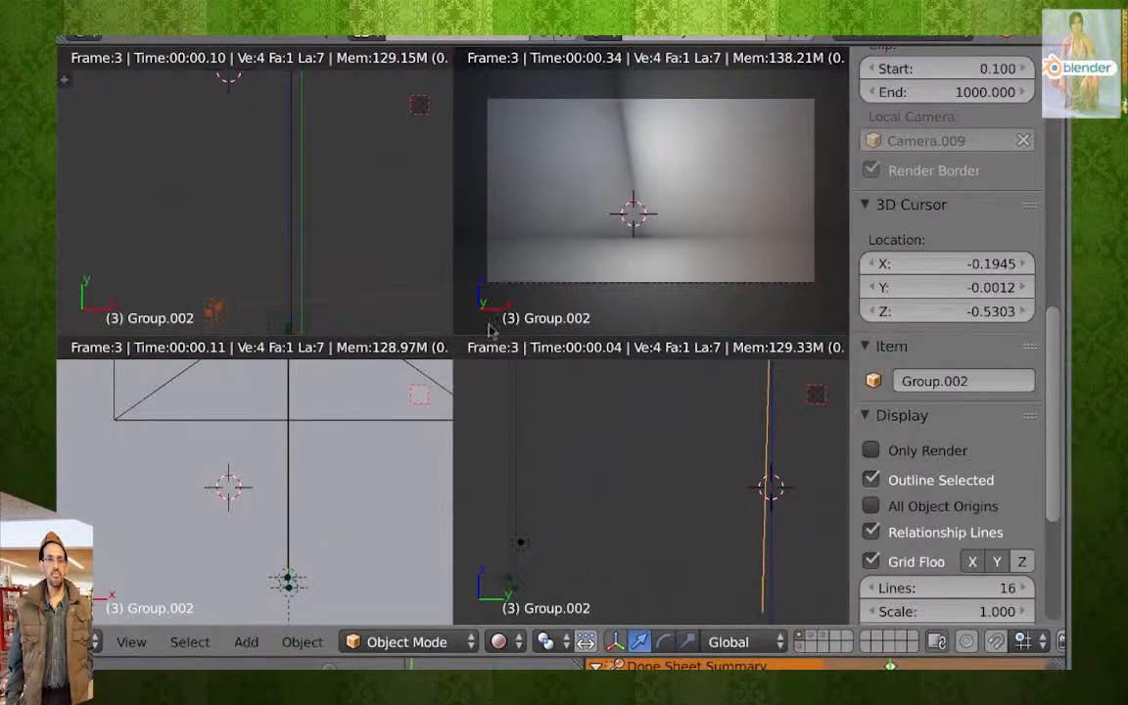
pyautogui.scroll(2, 260, 509)
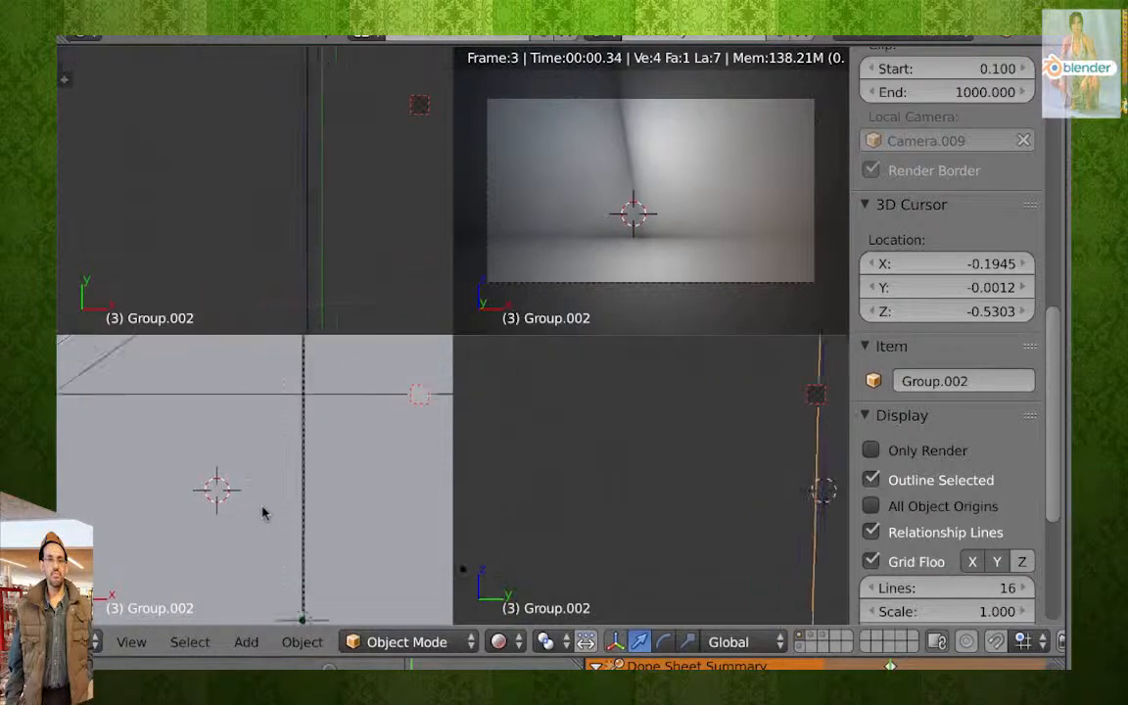
pyautogui.scroll(-6, 262, 508)
pyautogui.scroll(-2, 263, 509)
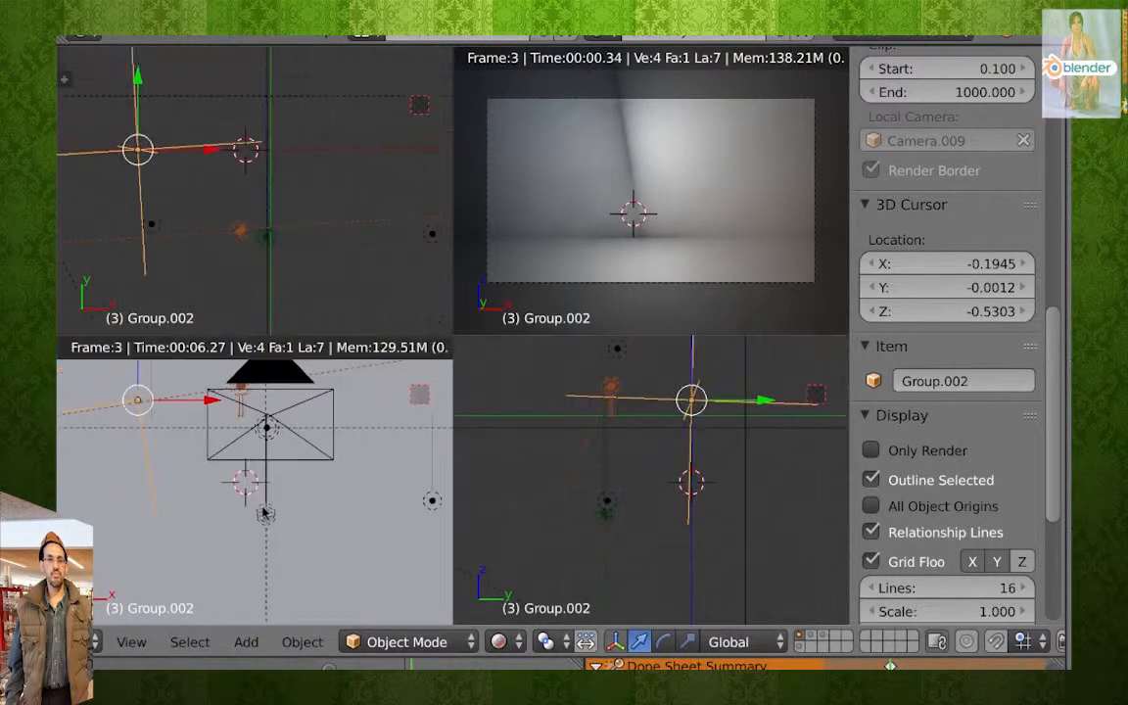
pyautogui.press('r')
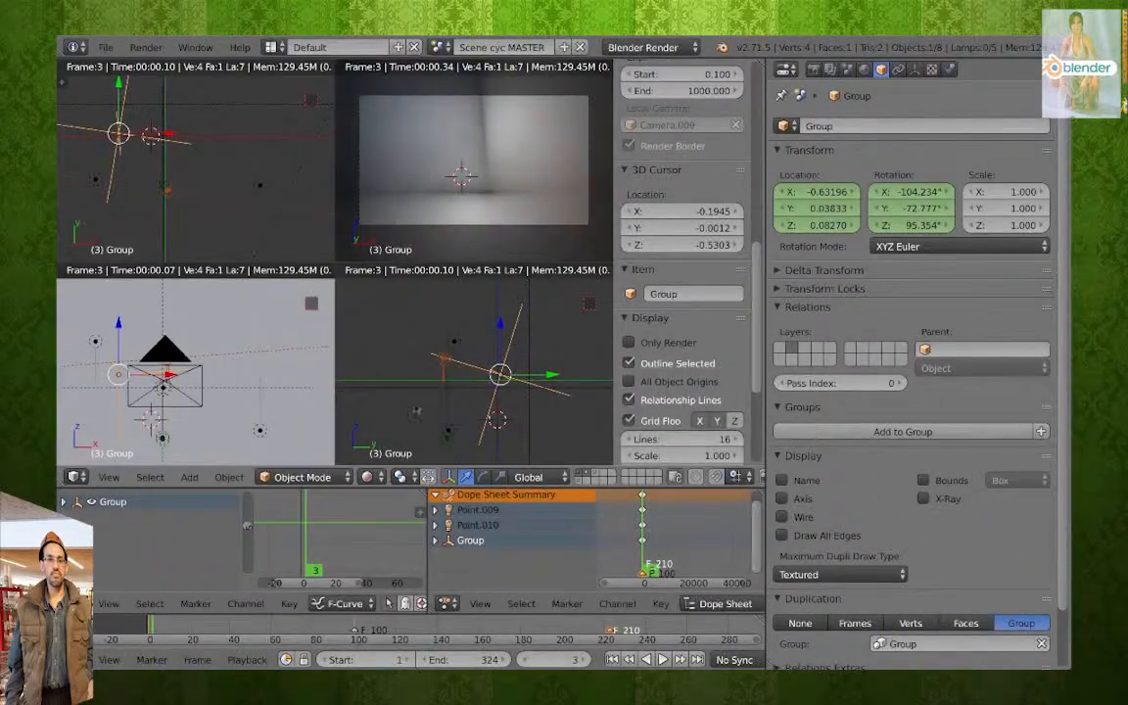
# Show layer 3 and move the group instance Group.001 to about X -1.619, Z -0.797.
pyautogui.keyDown('shift'); pyautogui.click(594, 475); pyautogui.keyUp('shift')
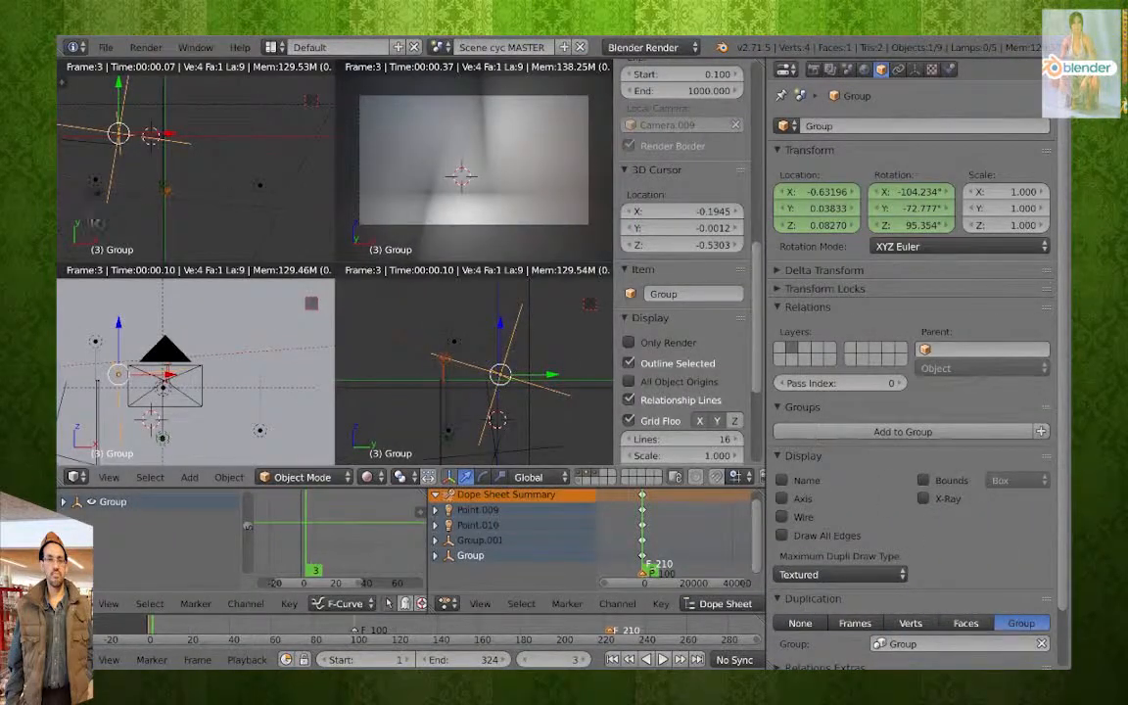
pyautogui.rightClick(495, 452)
pyautogui.moveTo(495, 452); pyautogui.dragTo(498, 389)
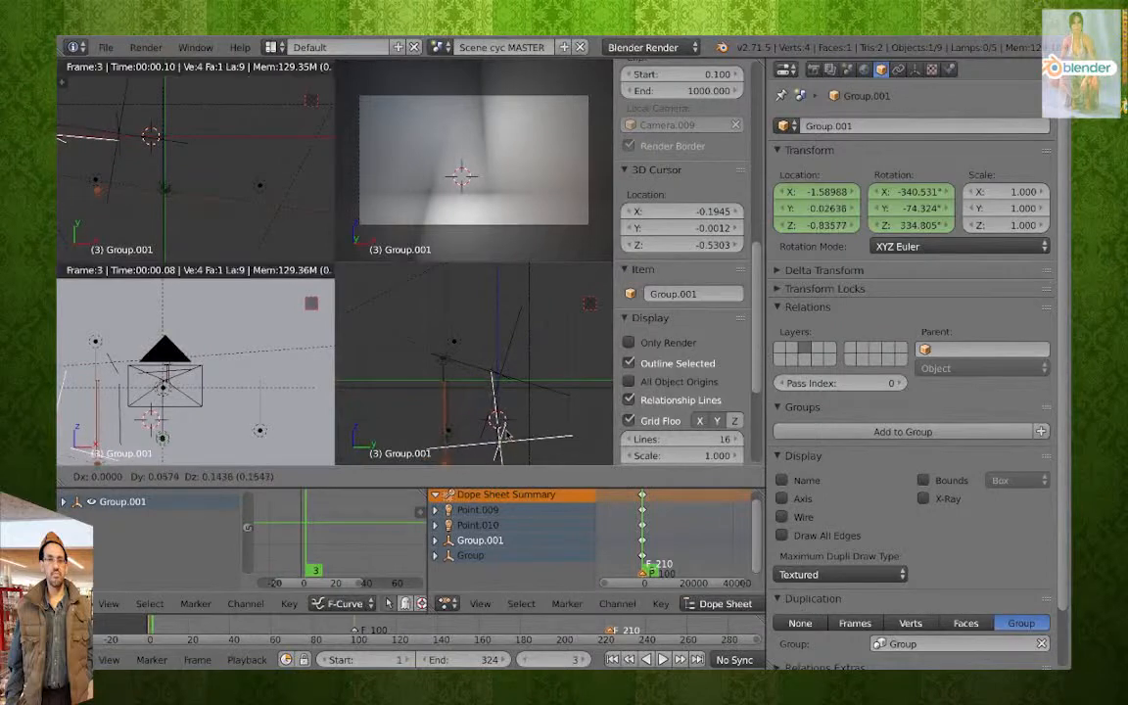
pyautogui.keyDown('shift'); pyautogui.moveTo(198, 417); pyautogui.dragTo(241, 418, button='middle'); pyautogui.keyUp('shift')
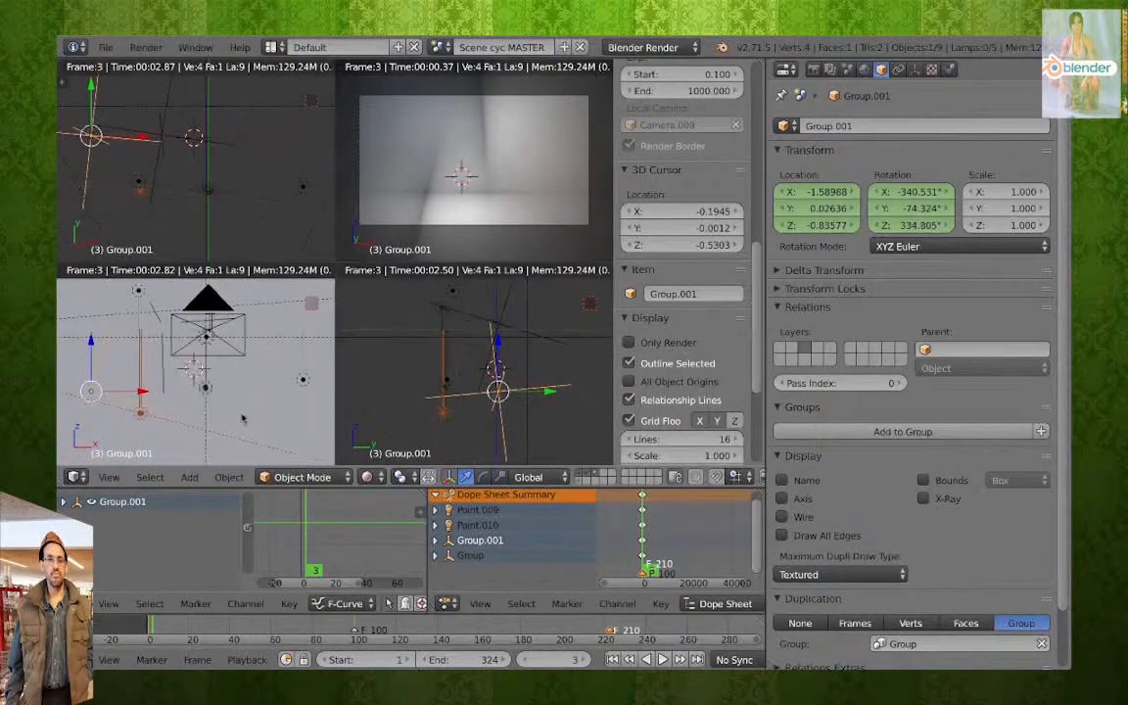
pyautogui.press('g')
pyautogui.click(240, 416)
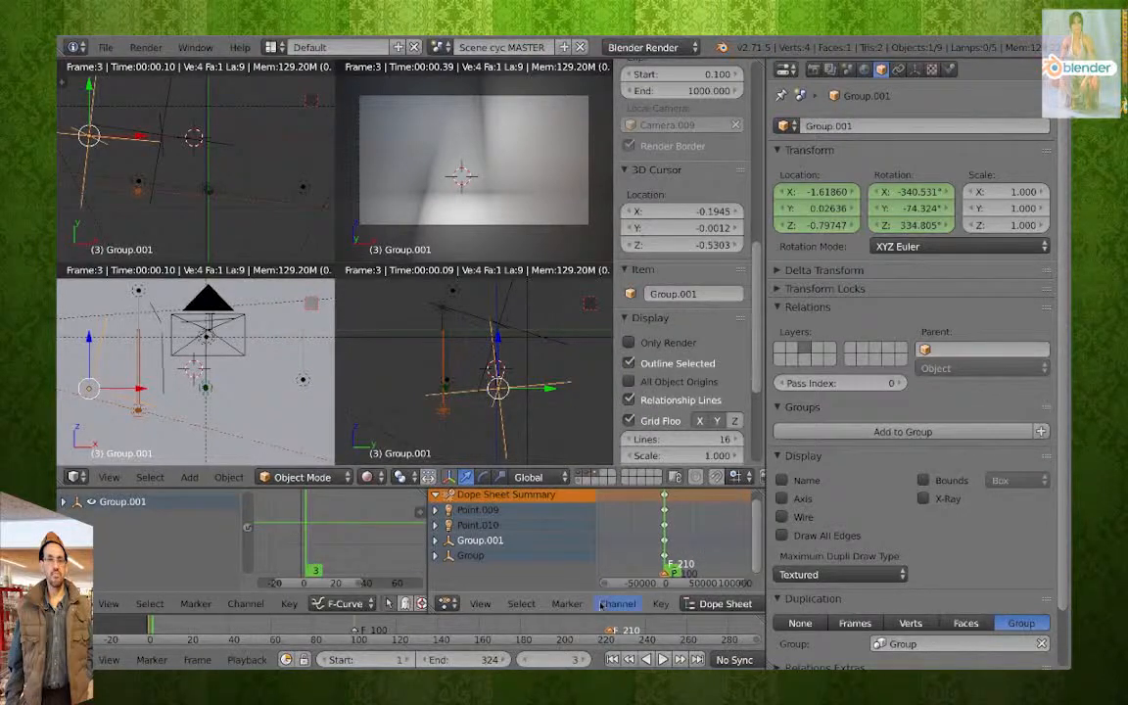
# Change the Dope Sheet area to a Graph Editor and fit Group.001's keyframes in it.
pyautogui.moveTo(683, 547); pyautogui.dragTo(644, 548, button='middle')
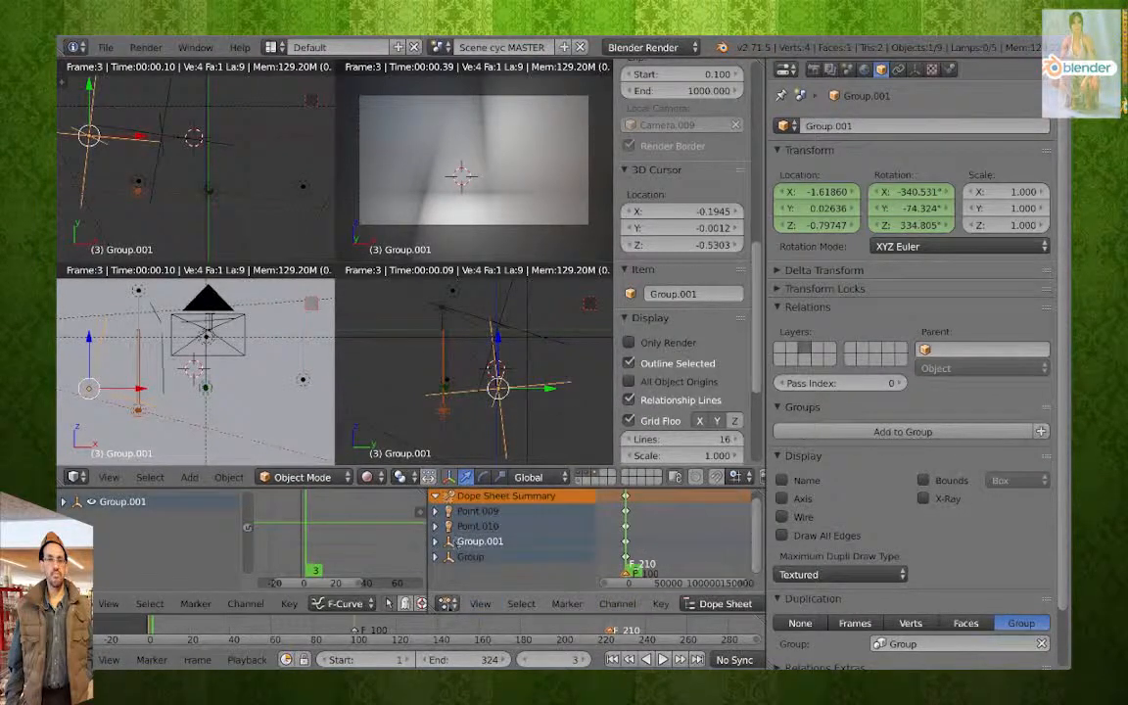
pyautogui.click(445, 603)
pyautogui.click(479, 604)
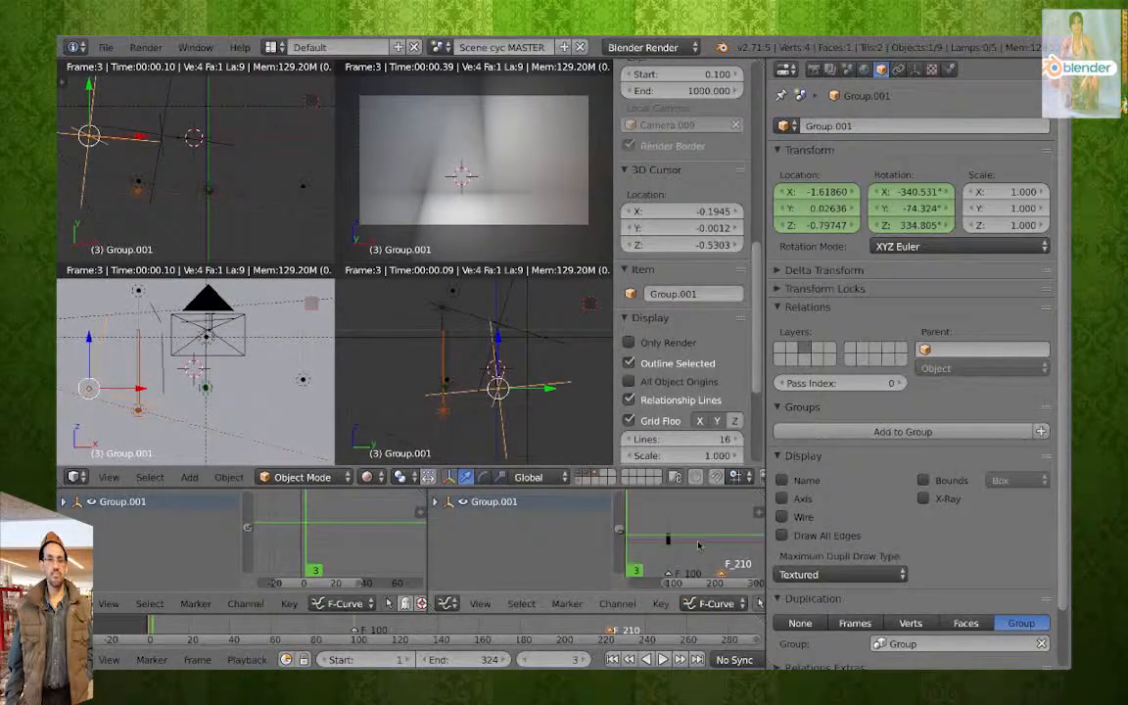
pyautogui.press('Home')
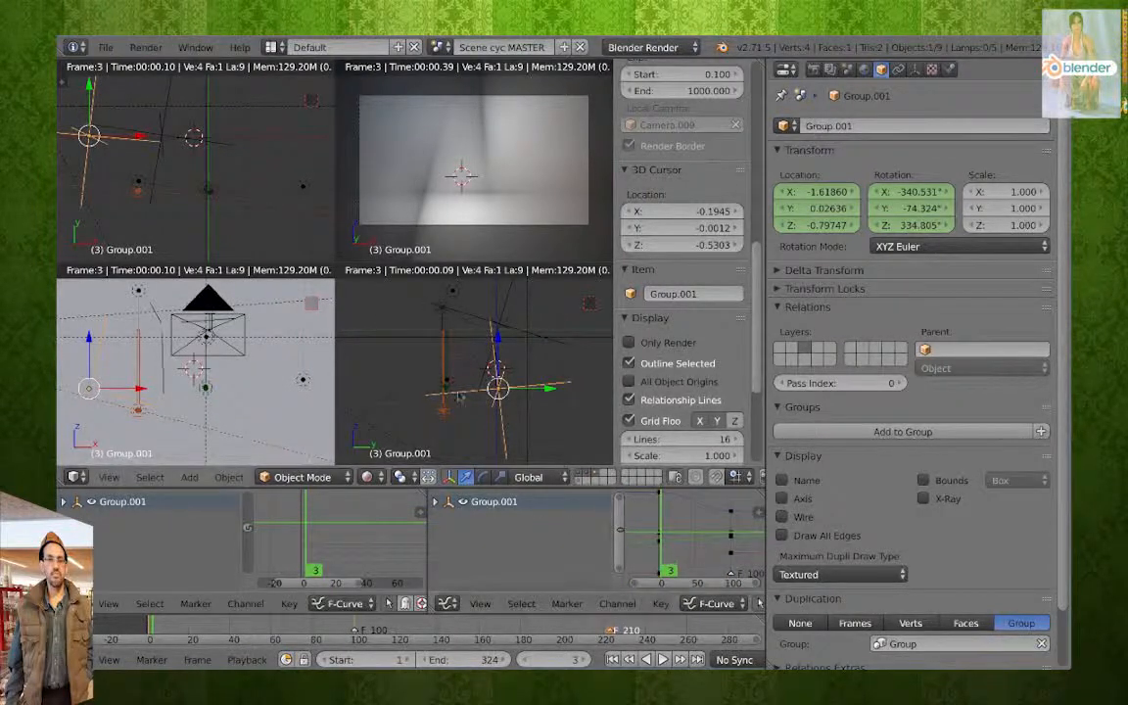
# Scrub through Group.001's animation, then select the instance named Group and scrub on to frame 107.
pyautogui.moveTo(675, 521)
pyautogui.mouseDown()
pyautogui.moveTo(707, 520)
pyautogui.moveTo(681, 523)
pyautogui.mouseUp()
pyautogui.moveTo(662, 580); pyautogui.dragTo(672, 505)
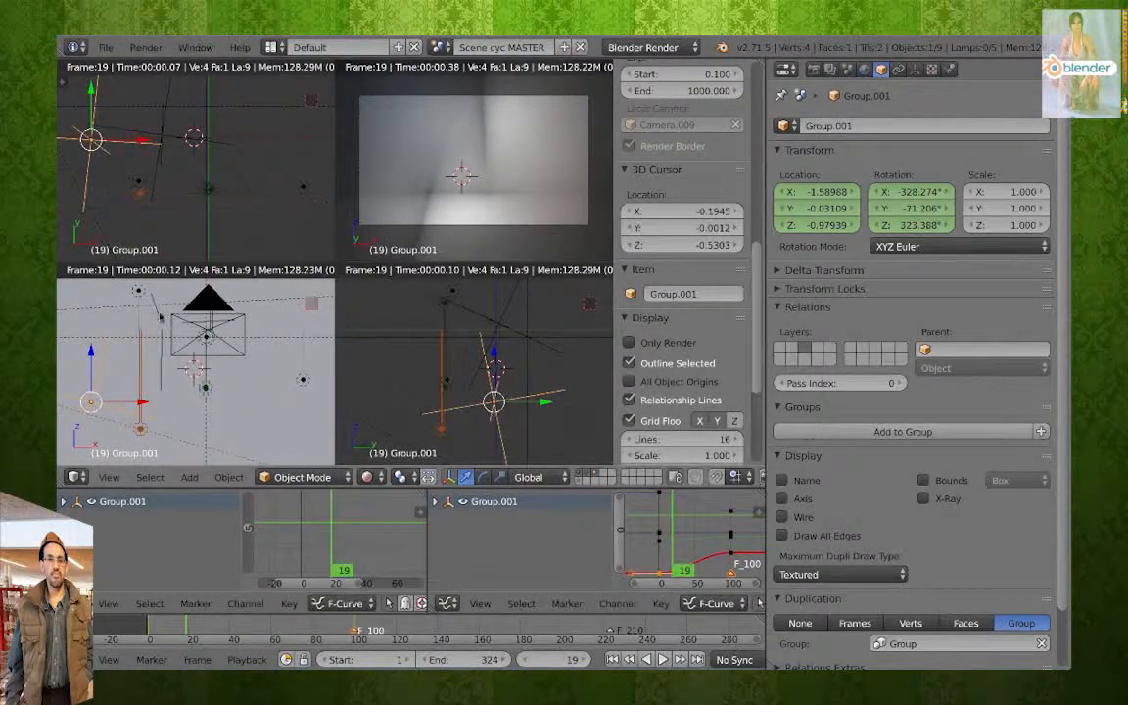
pyautogui.rightClick(161, 128)
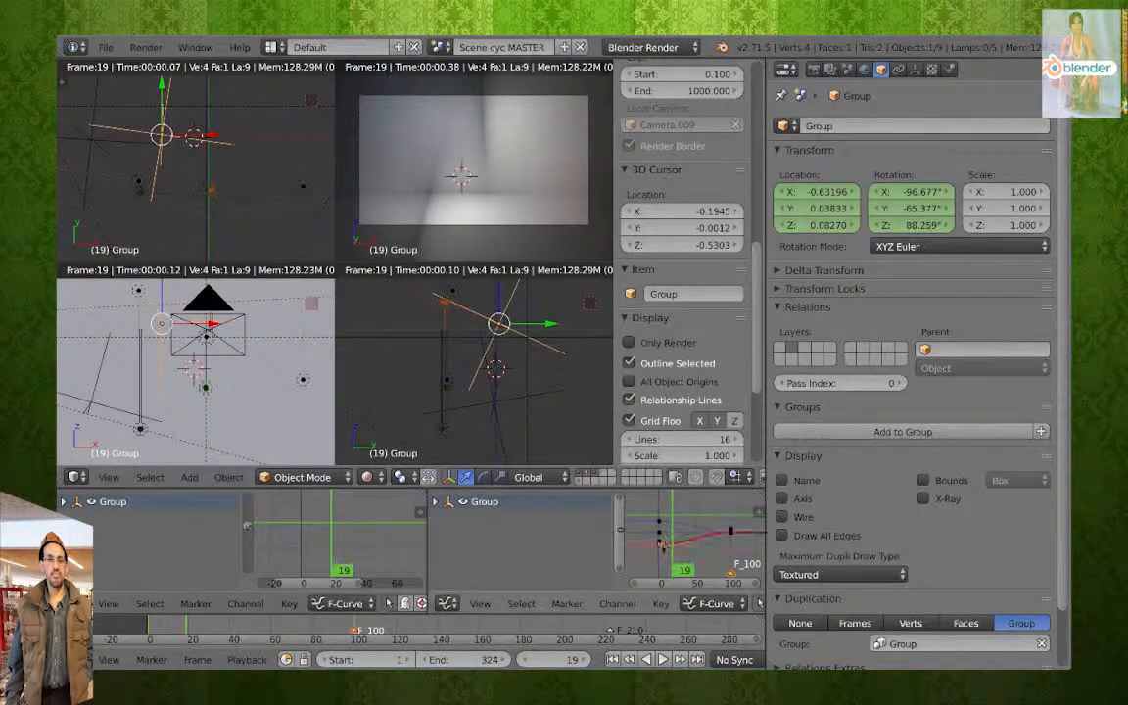
pyautogui.moveTo(661, 529); pyautogui.dragTo(737, 508)
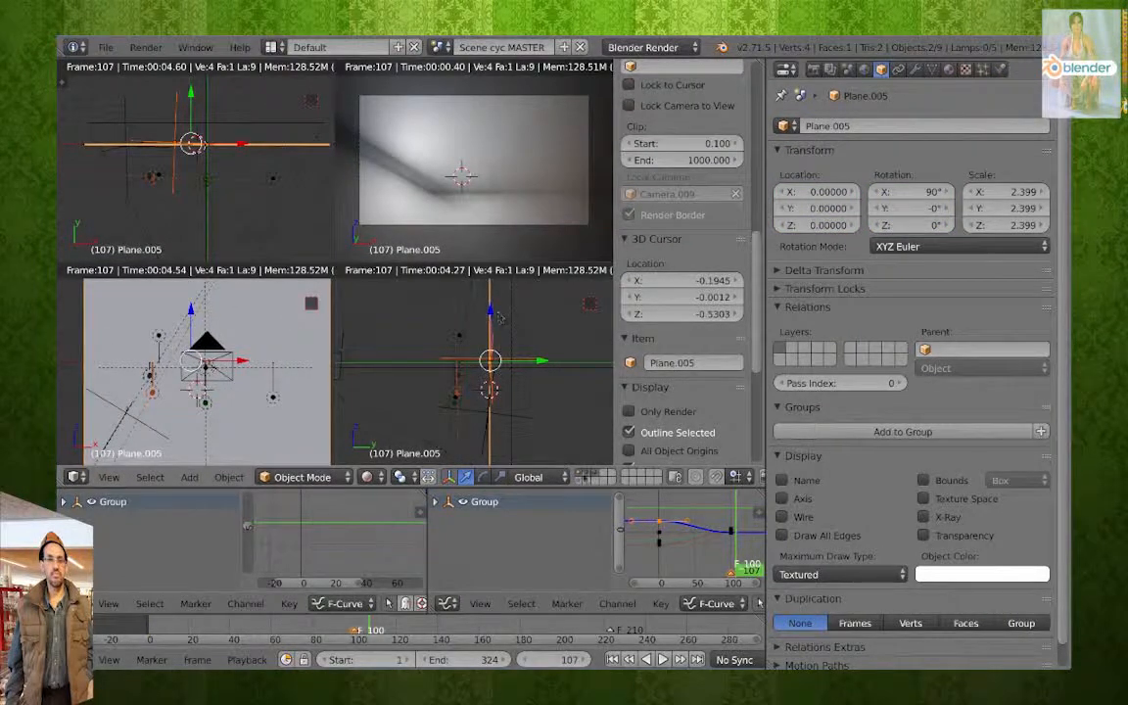
# Hide layers 3 and 2 to compare the base lighting, then show layer 2 again.
pyautogui.hotkey('shift', '3')
pyautogui.hotkey('shift', '2')
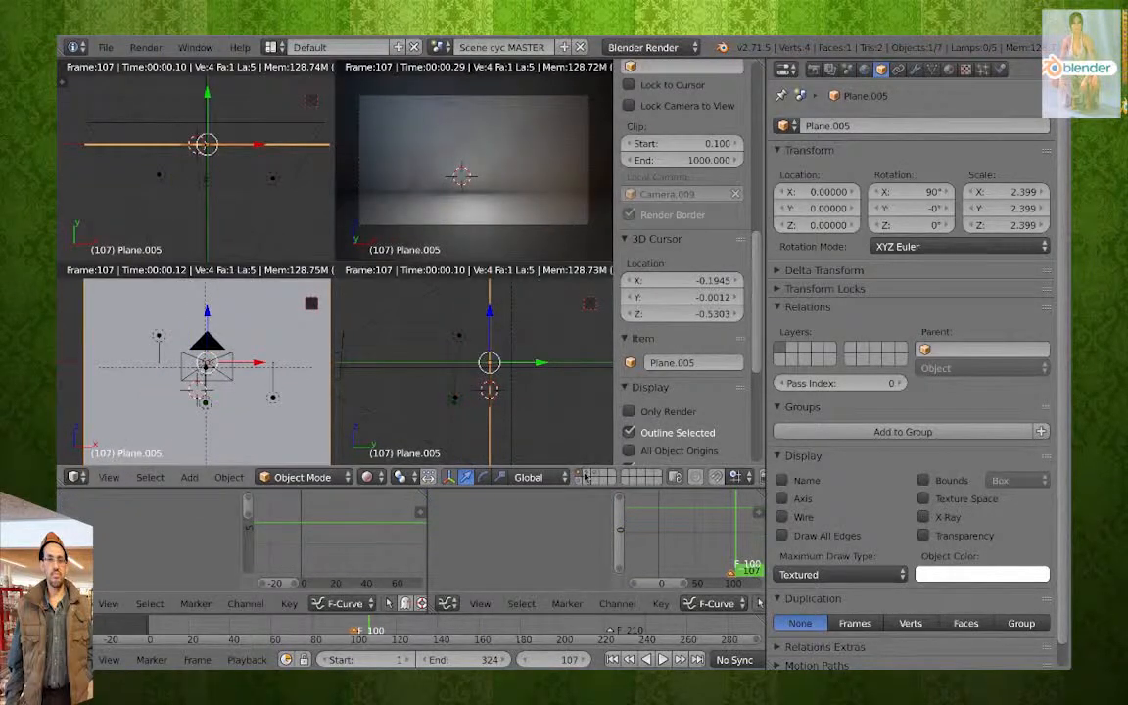
pyautogui.keyDown('shift'); pyautogui.click(586, 476); pyautogui.keyUp('shift')
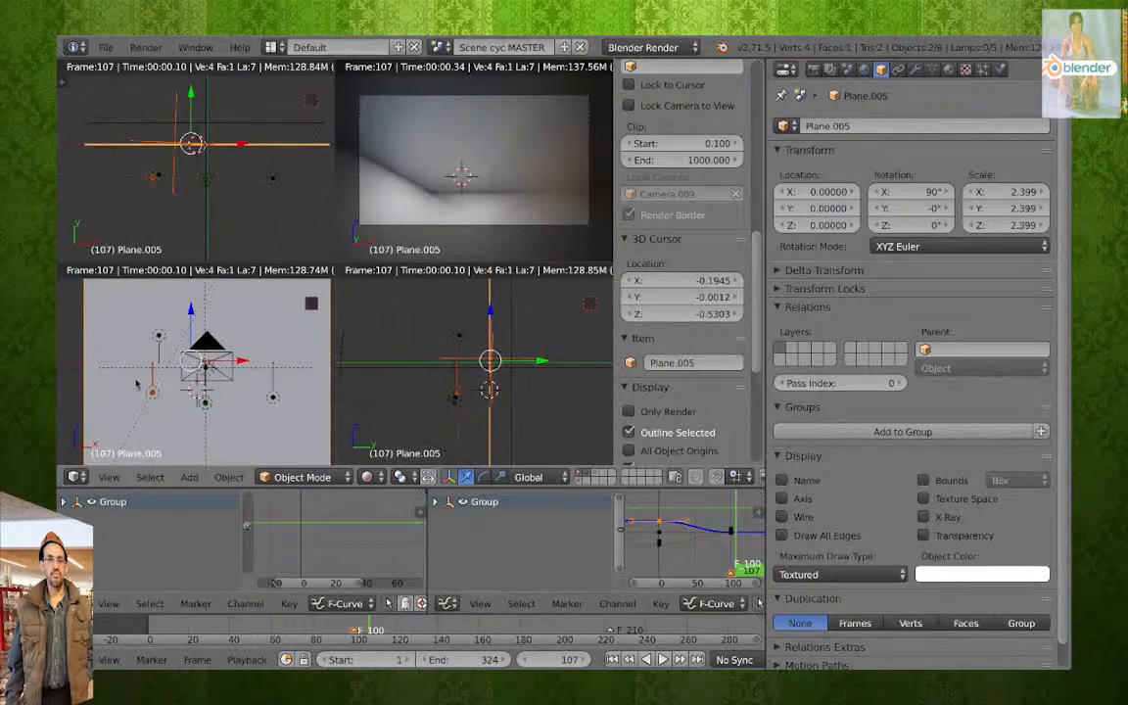
# Deselect Plane.005 and examine the instance's lamps up close in the front view.
pyautogui.keyDown('shift'); pyautogui.rightClick(159, 403); pyautogui.keyUp('shift')
pyautogui.scroll(7, 182, 378)
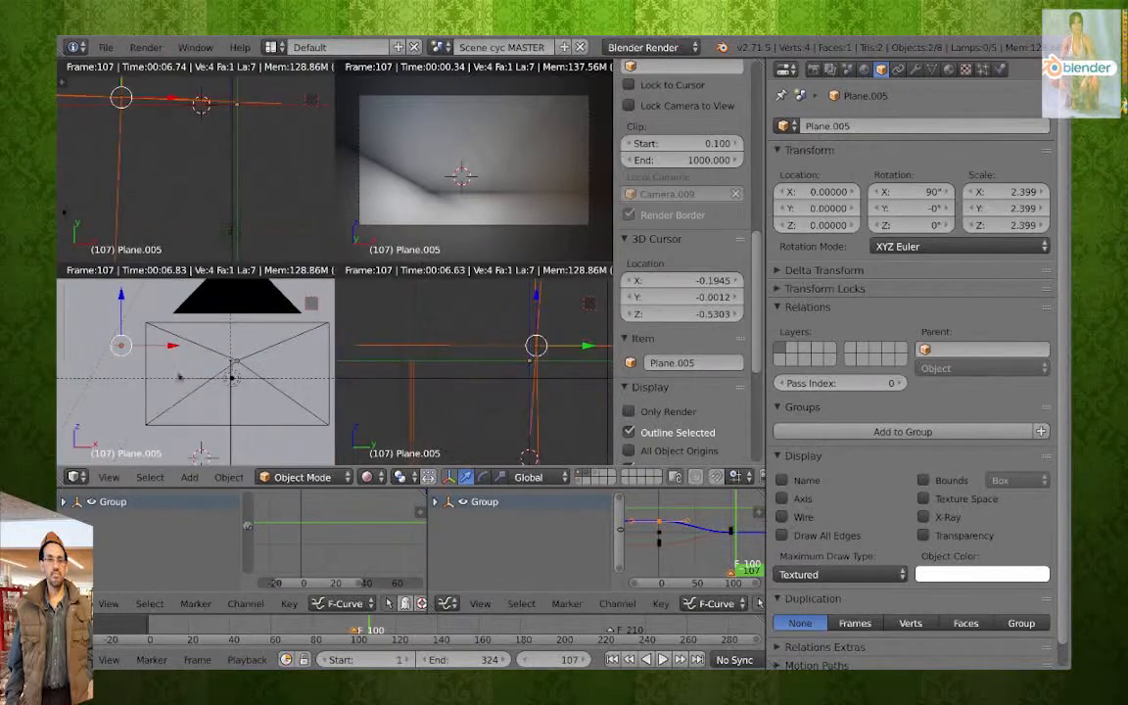
pyautogui.keyDown('shift'); pyautogui.moveTo(133, 407); pyautogui.dragTo(235, 319, button='middle'); pyautogui.keyUp('shift')
pyautogui.scroll(-6, 217, 348)
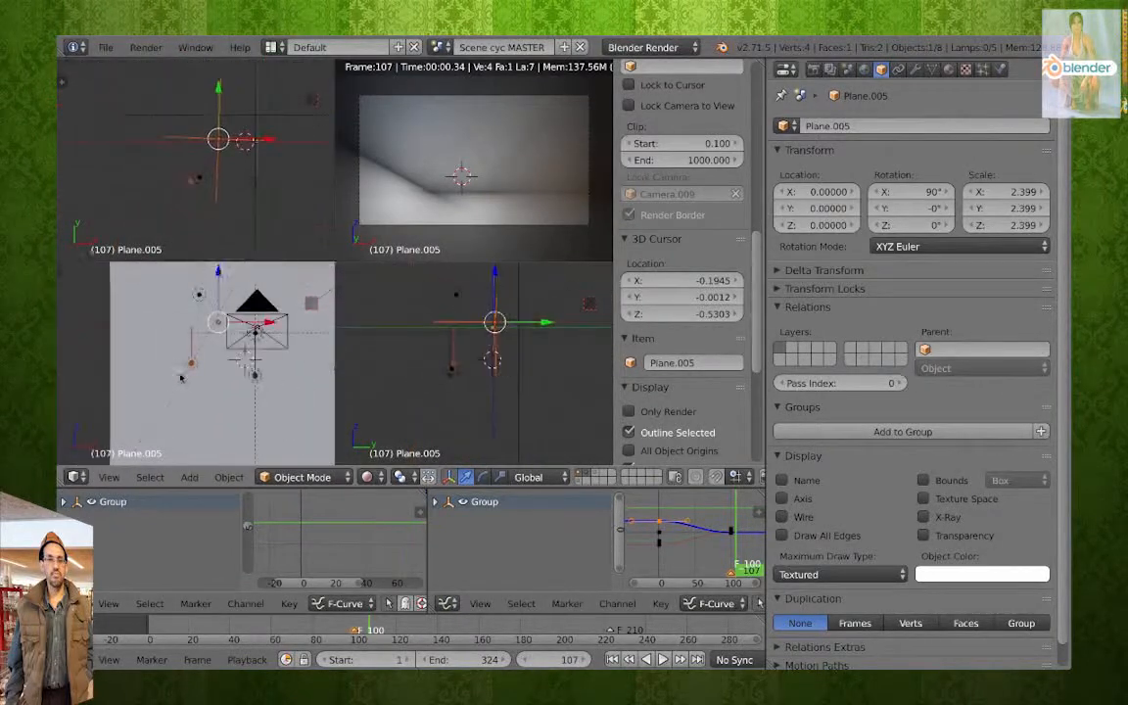
pyautogui.scroll(11, 186, 364)
pyautogui.keyDown('shift'); pyautogui.moveTo(145, 354); pyautogui.dragTo(170, 359, button='middle'); pyautogui.keyUp('shift')
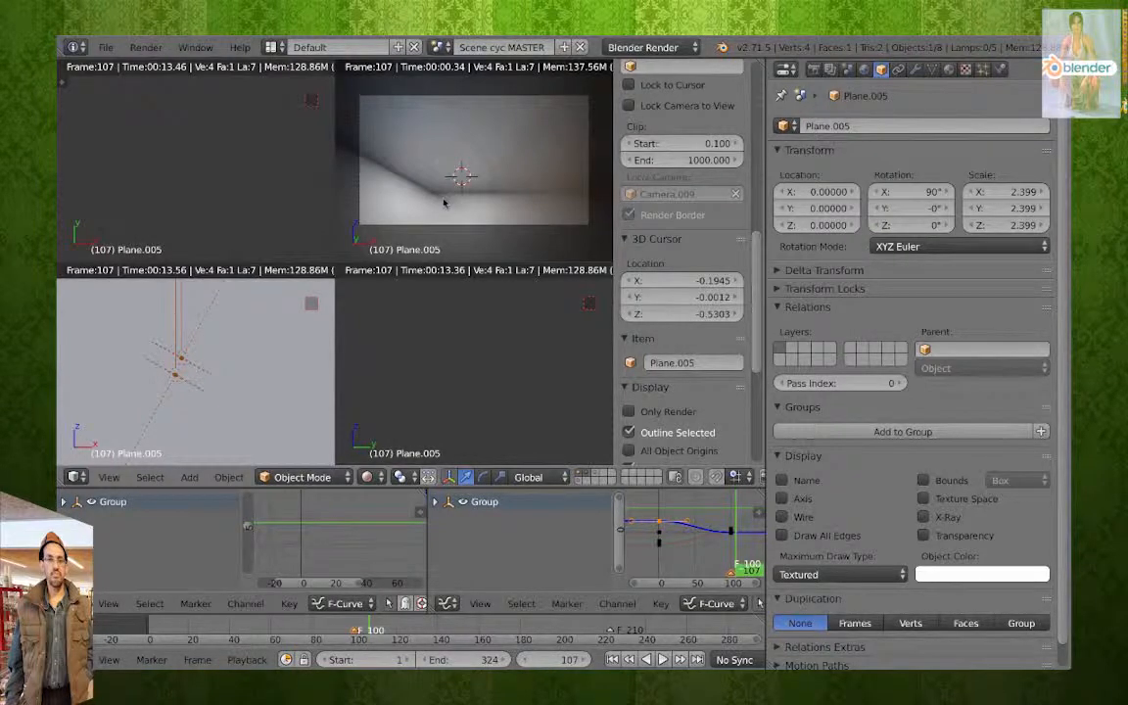
# Show layer 3 and examine the lamps of both group instances against the rendered camera view.
pyautogui.keyDown('shift'); pyautogui.click(589, 474); pyautogui.keyUp('shift')
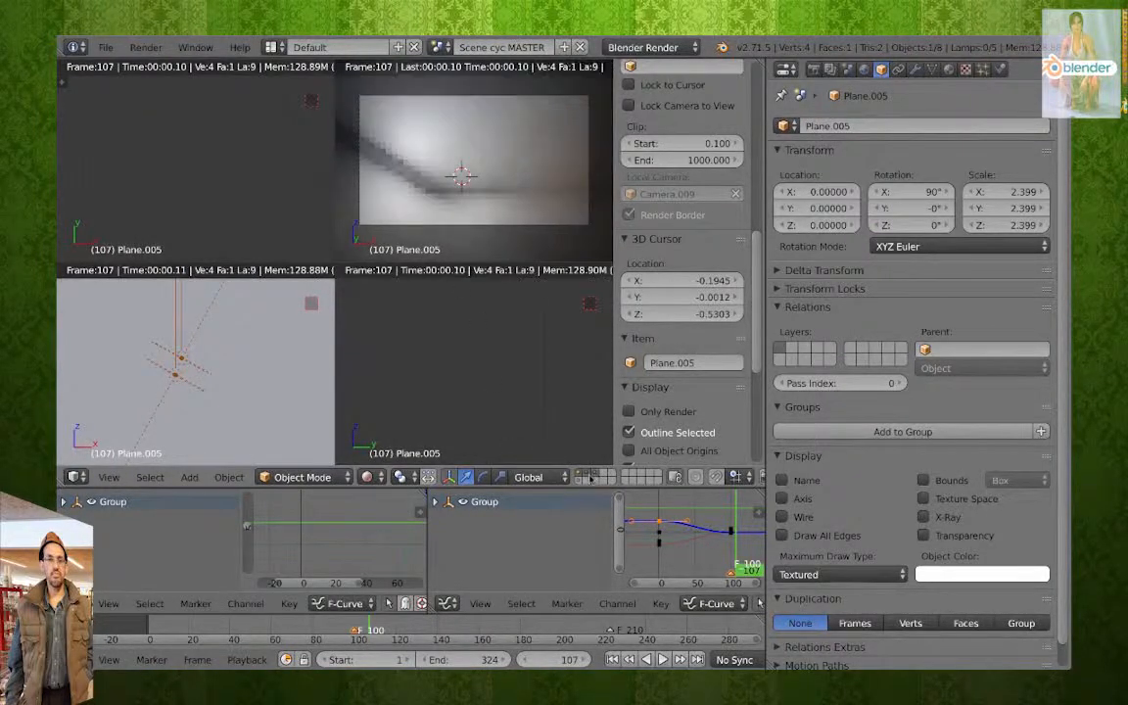
pyautogui.scroll(-5, 277, 396)
pyautogui.keyDown('shift'); pyautogui.moveTo(243, 331); pyautogui.dragTo(205, 401, button='middle'); pyautogui.keyUp('shift')
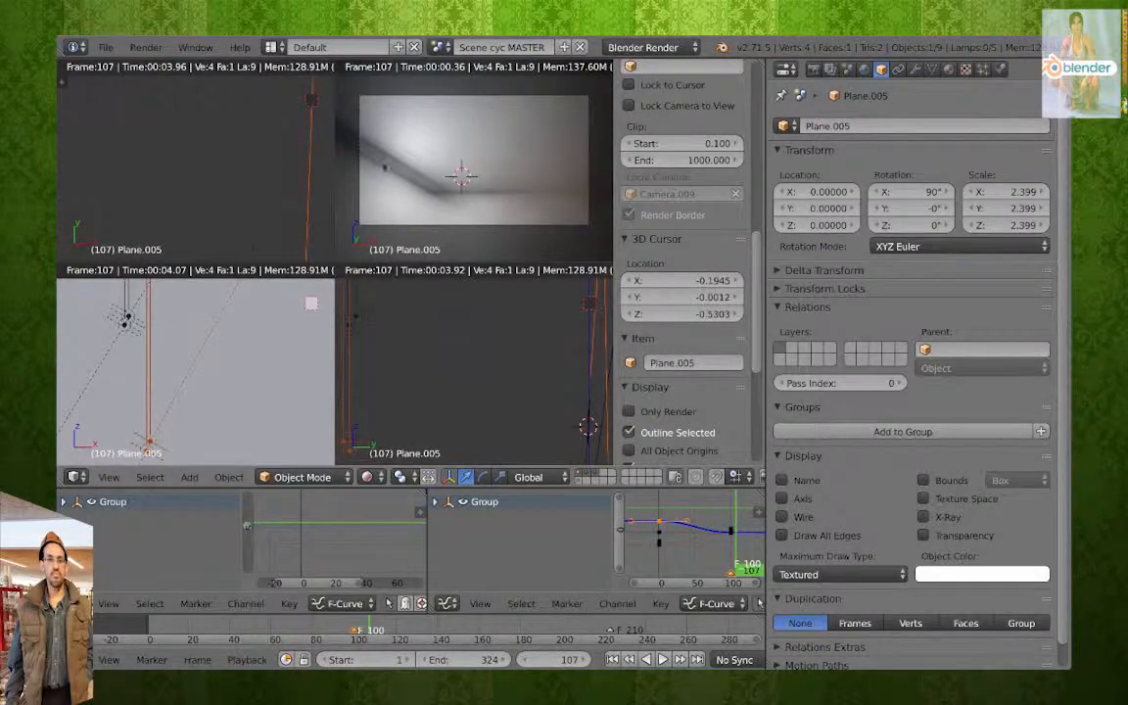
pyautogui.scroll(-5, 212, 328)
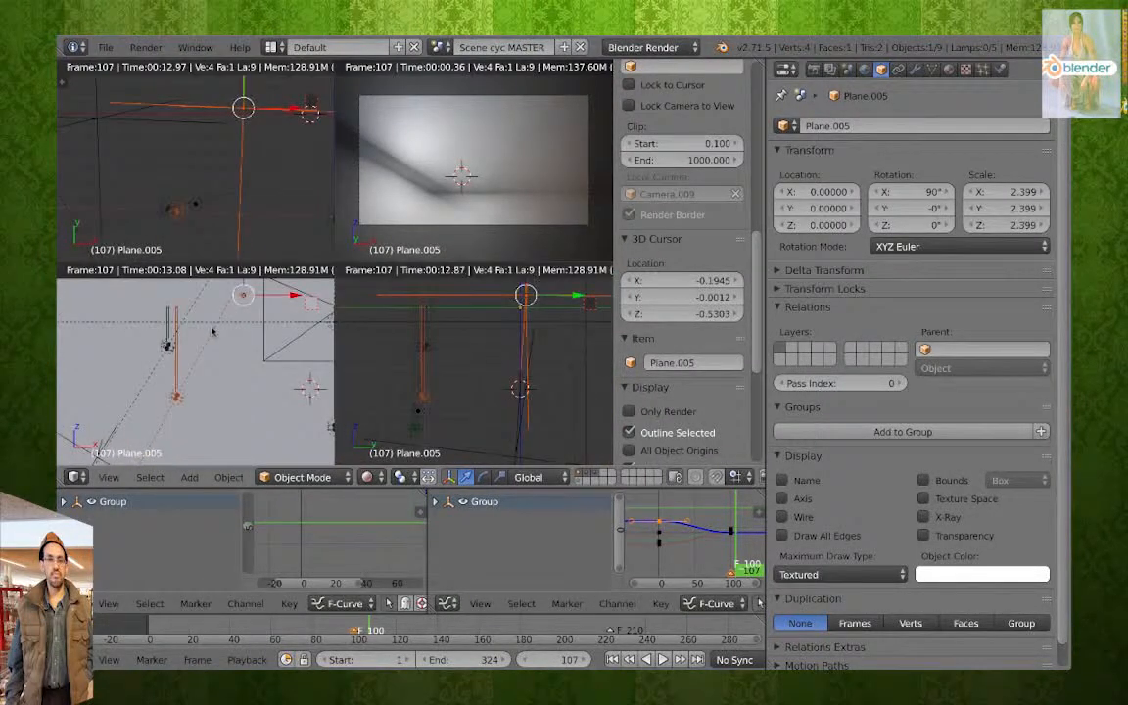
pyautogui.keyDown('shift'); pyautogui.moveTo(244, 354); pyautogui.dragTo(158, 407, button='middle'); pyautogui.keyUp('shift')
pyautogui.scroll(-3, 189, 382)
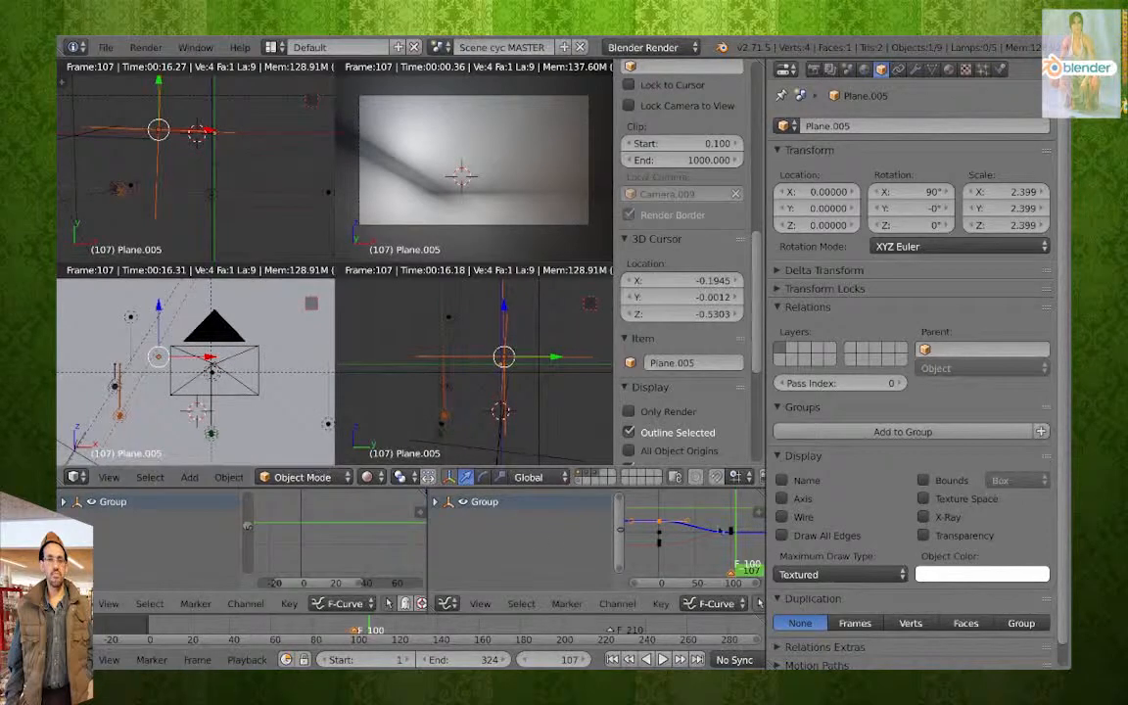
# Scrub back to frame 0 and hide layers 3 and 2 to leave only the base lighting.
pyautogui.moveTo(725, 531); pyautogui.dragTo(659, 516)
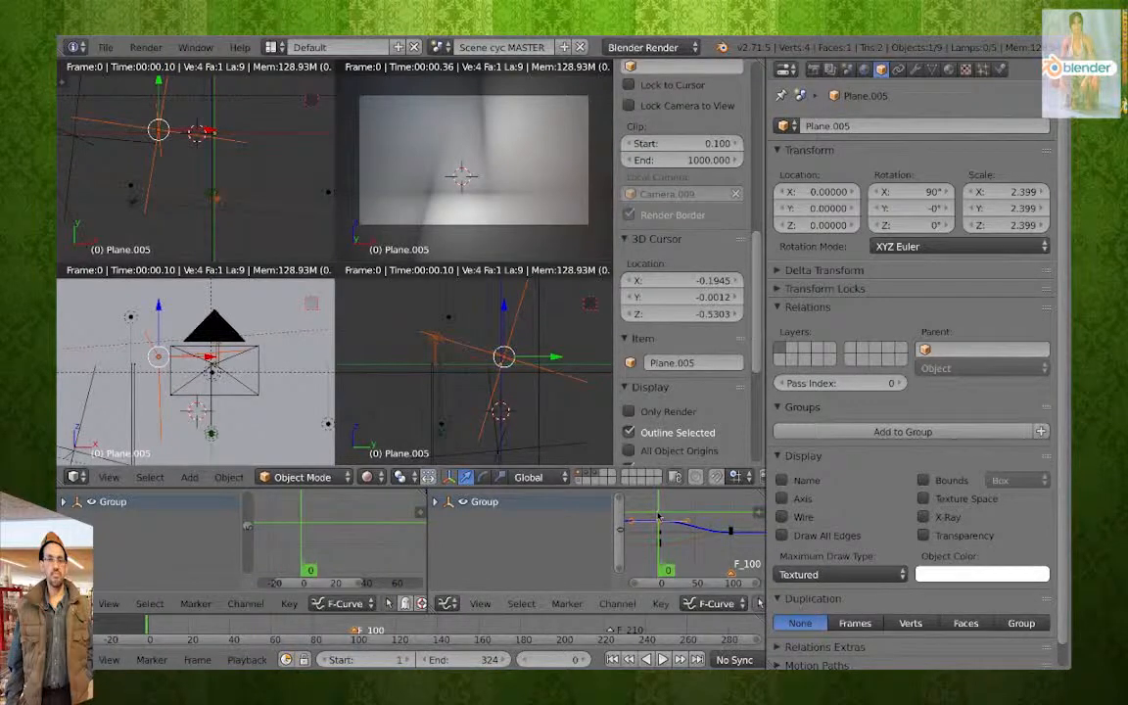
pyautogui.scroll(-2, 279, 406)
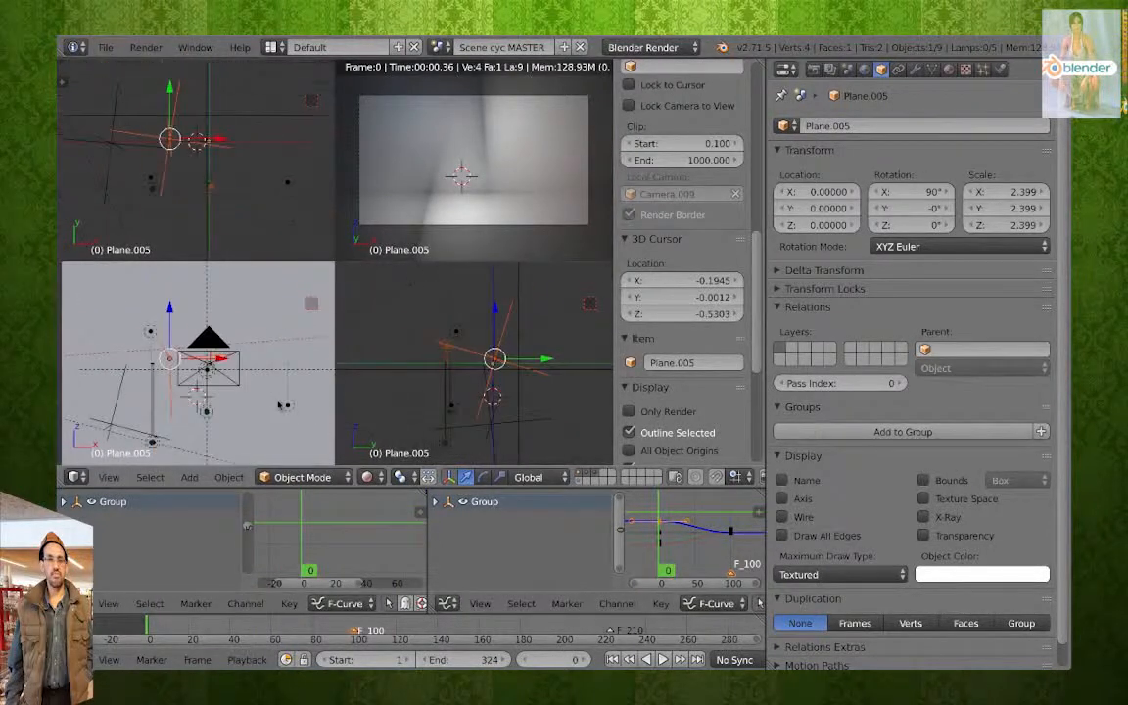
pyautogui.keyDown('shift'); pyautogui.click(595, 475); pyautogui.keyUp('shift')
pyautogui.keyDown('shift'); pyautogui.click(587, 474); pyautogui.keyUp('shift')
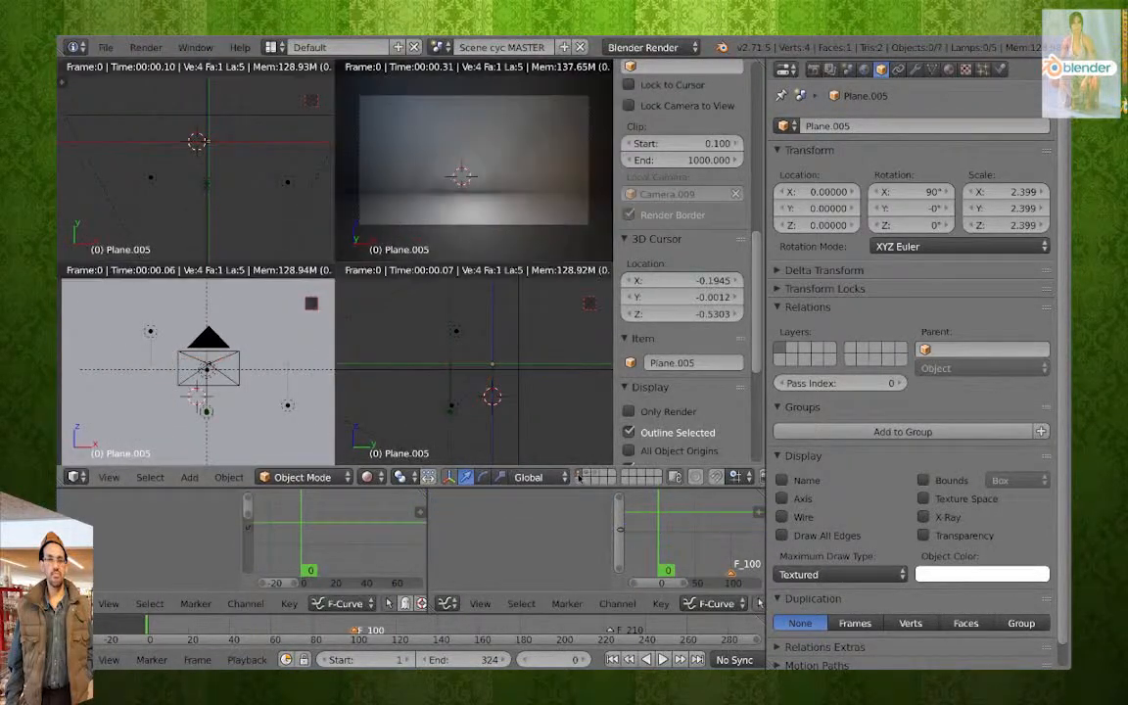
pyautogui.scroll(4, 256, 392)
pyautogui.scroll(-3, 256, 391)
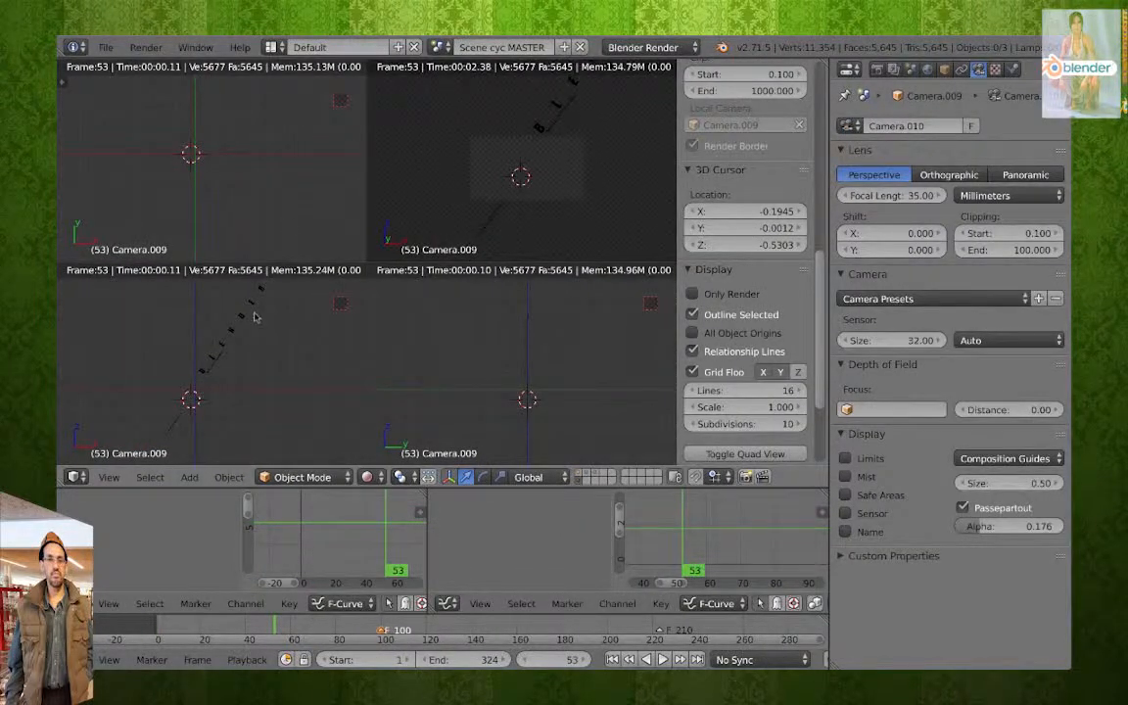
# Select the text object Text.001 and open its material settings.
pyautogui.rightClick(250, 309)
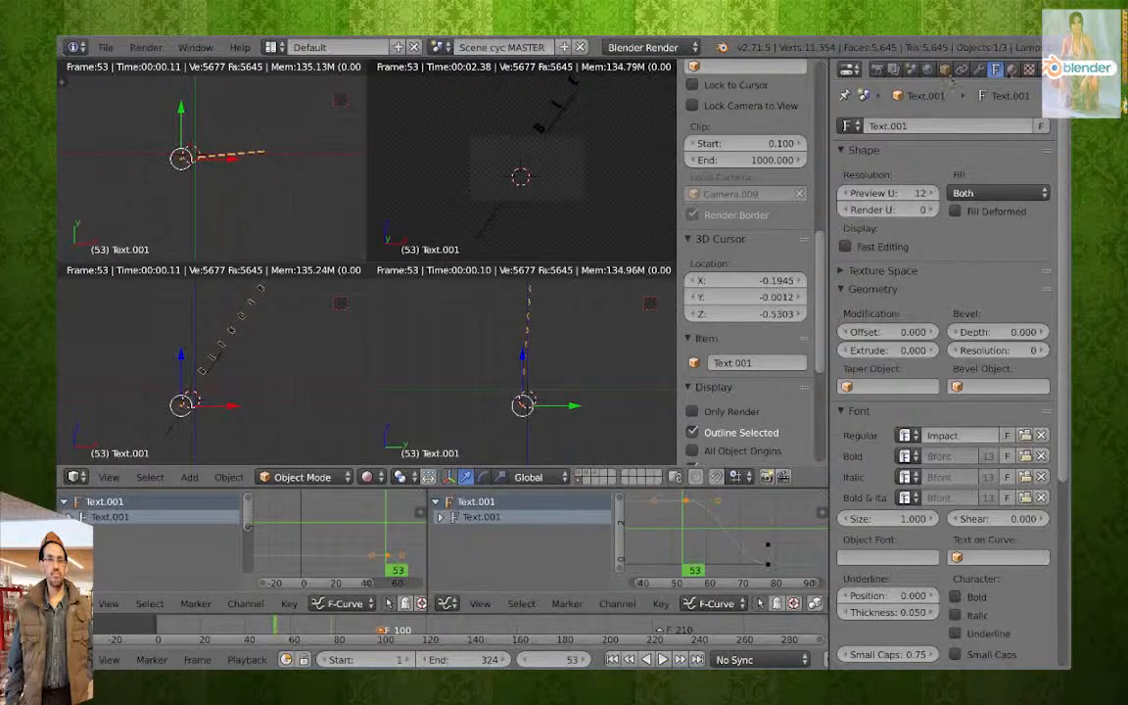
pyautogui.click(1013, 69)
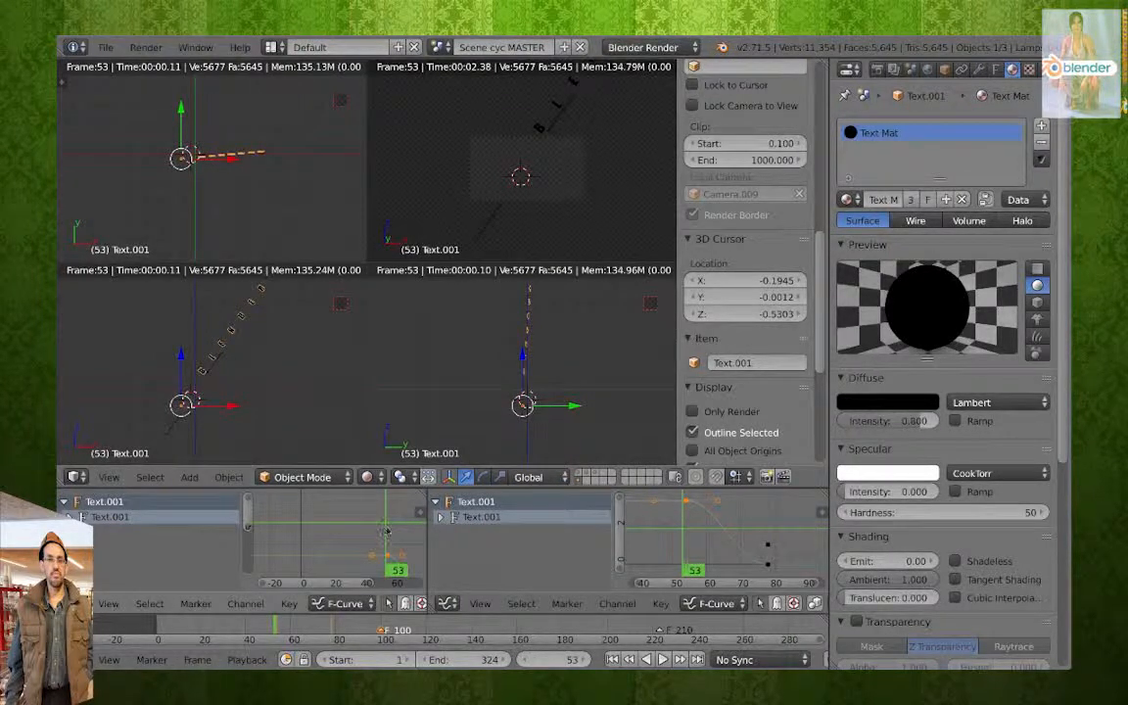
# Widen the 3D viewport by narrowing the Properties editor to show the text's first letters at a larger size.
pyautogui.scroll(-2, 229, 365)
pyautogui.scroll(5, 232, 375)
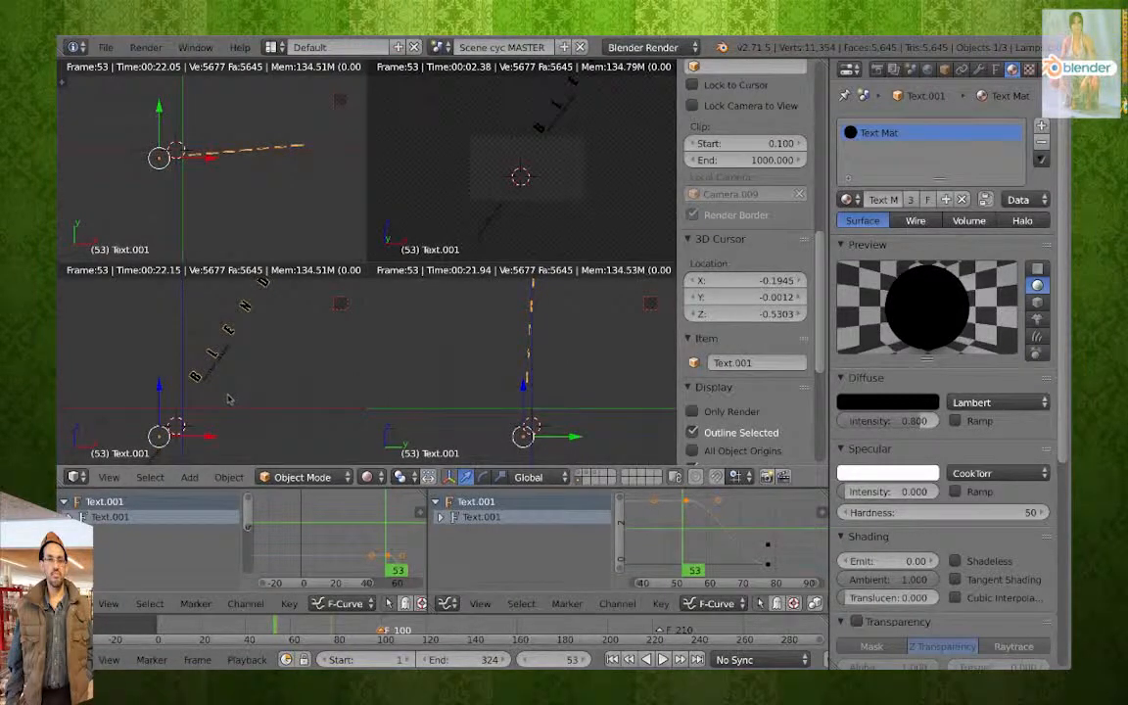
pyautogui.scroll(2, 230, 372)
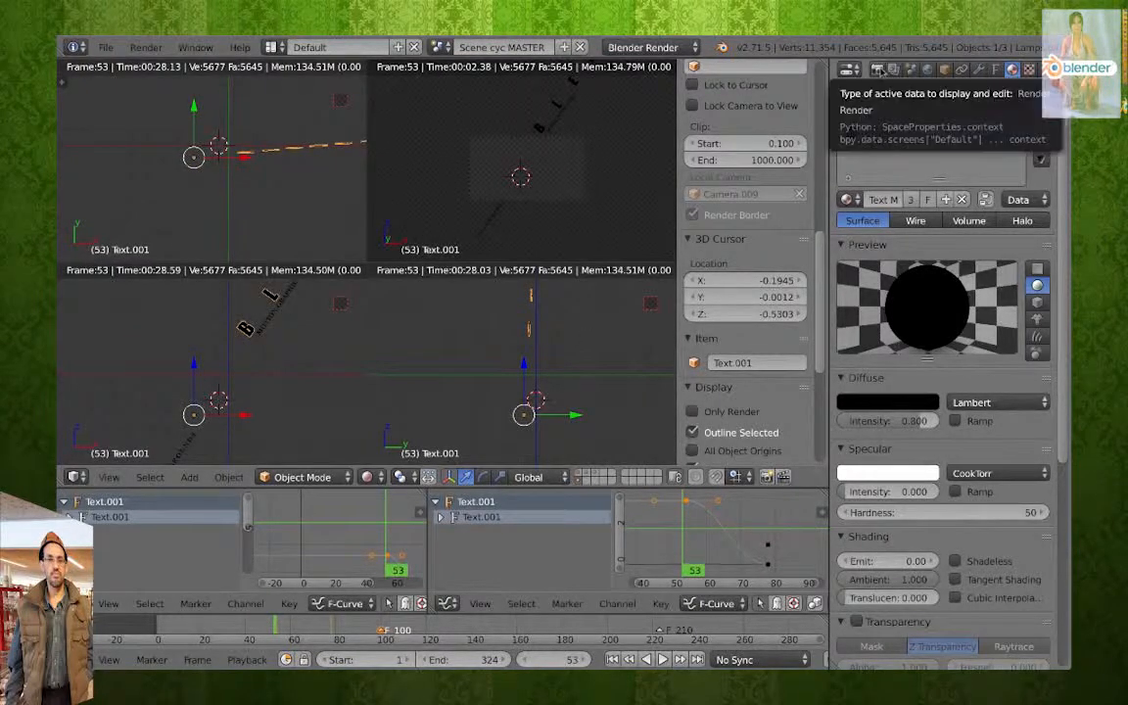
pyautogui.moveTo(827, 151); pyautogui.dragTo(994, 157)
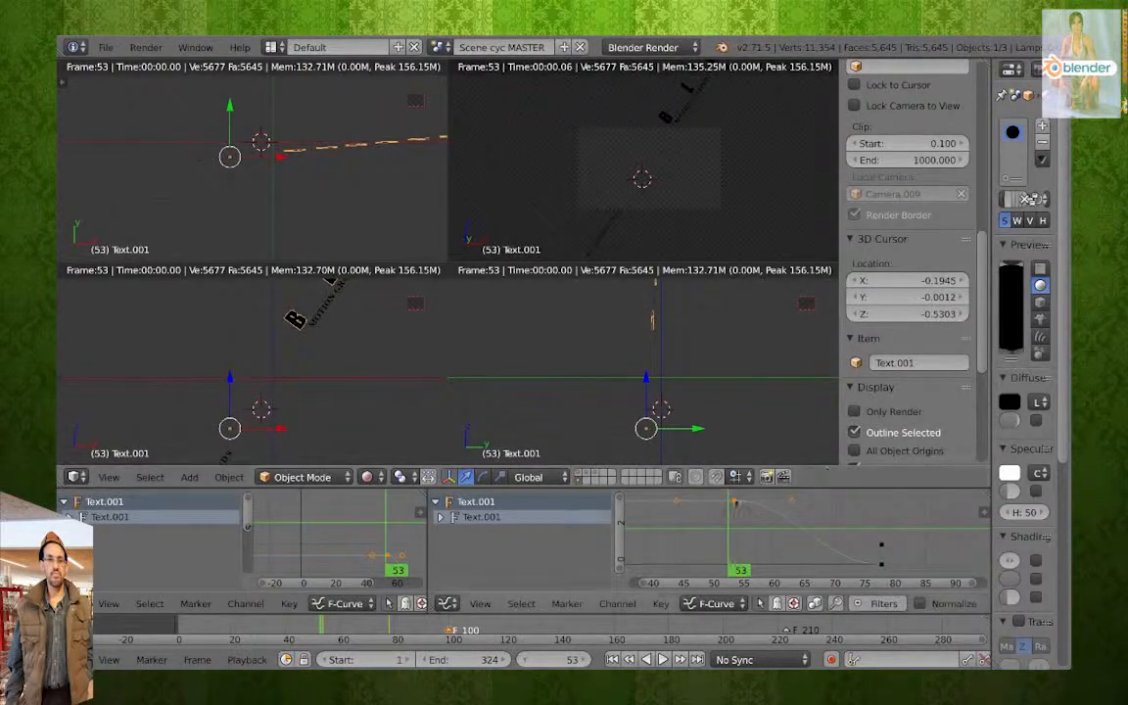
# Enlarge the camera view, scrub Text.001's animation back to frame 51 and play it from there.
pyautogui.moveTo(730, 519); pyautogui.dragTo(759, 504)
pyautogui.scroll(-1, 693, 208)
pyautogui.scroll(4, 695, 217)
pyautogui.scroll(-1, 696, 216)
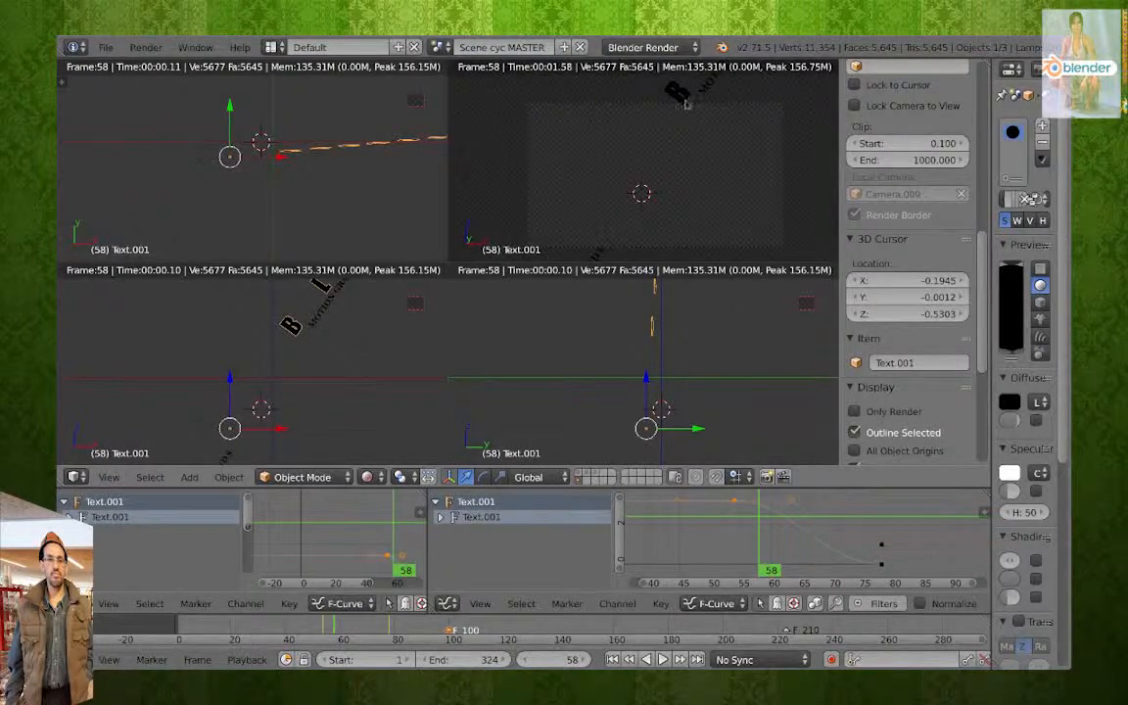
pyautogui.moveTo(773, 504); pyautogui.dragTo(715, 508)
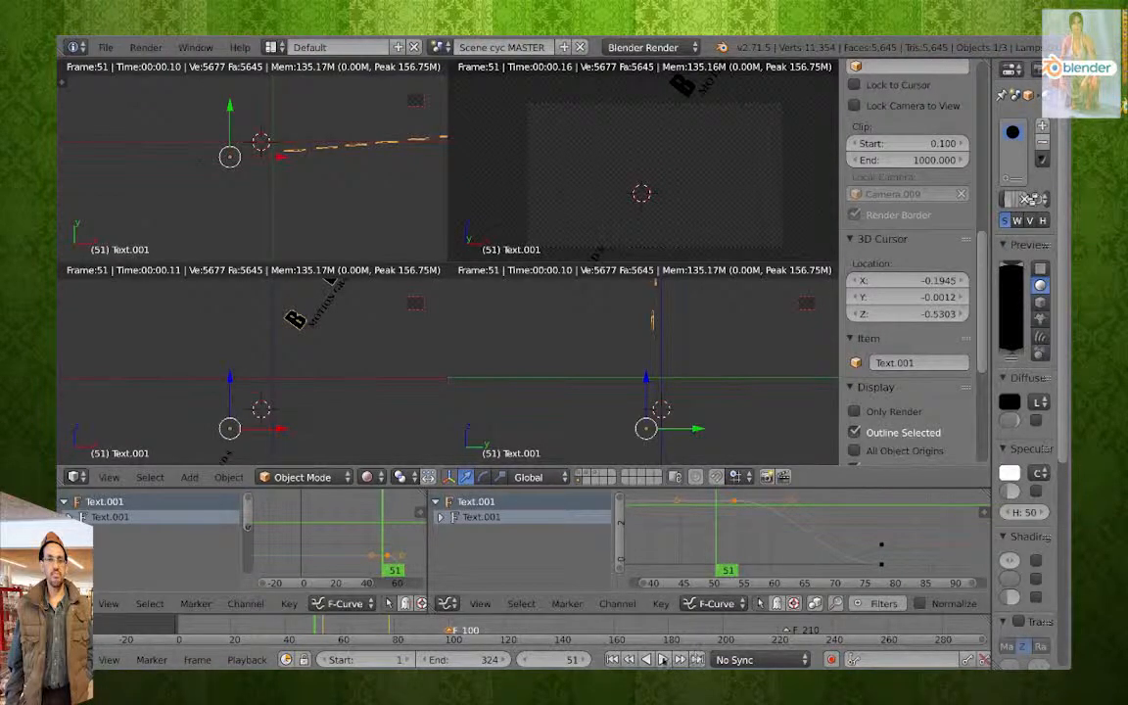
pyautogui.click(662, 659)
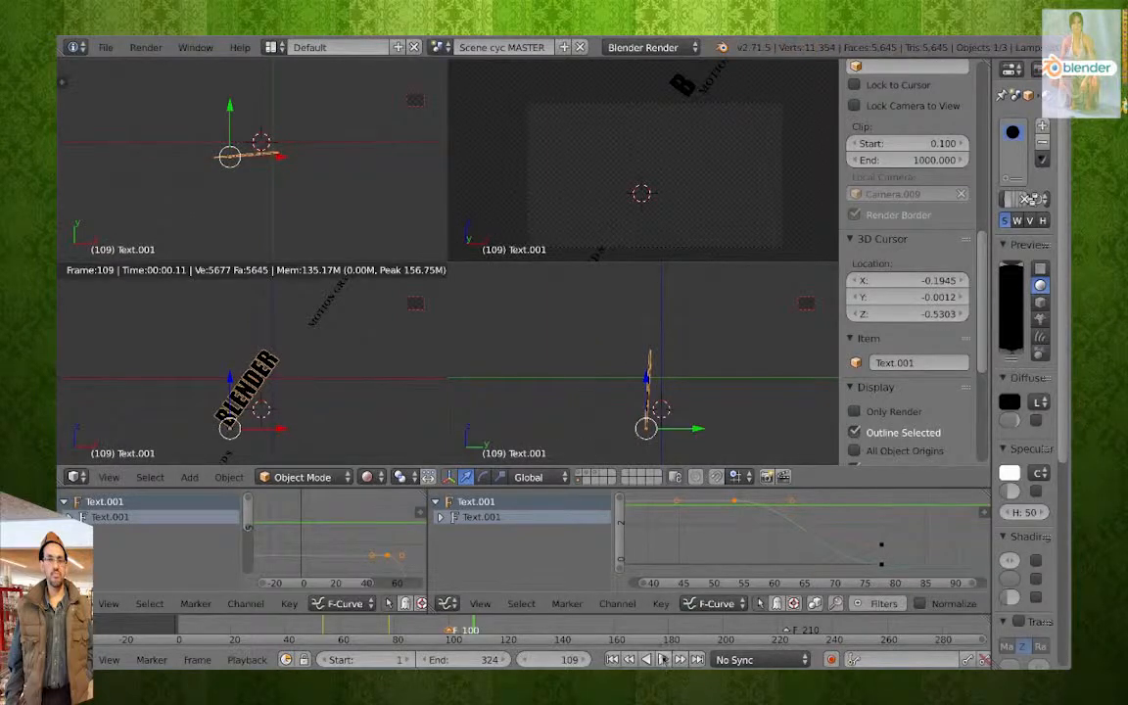
pyautogui.click(655, 659)
# Scrub to frames 78 and 83 to examine how the BLENDER text bends in the rendered views.
pyautogui.moveTo(798, 538)
pyautogui.mouseDown()
pyautogui.moveTo(661, 539)
pyautogui.moveTo(881, 534)
pyautogui.moveTo(1028, 512)
pyautogui.moveTo(882, 528)
pyautogui.mouseUp()
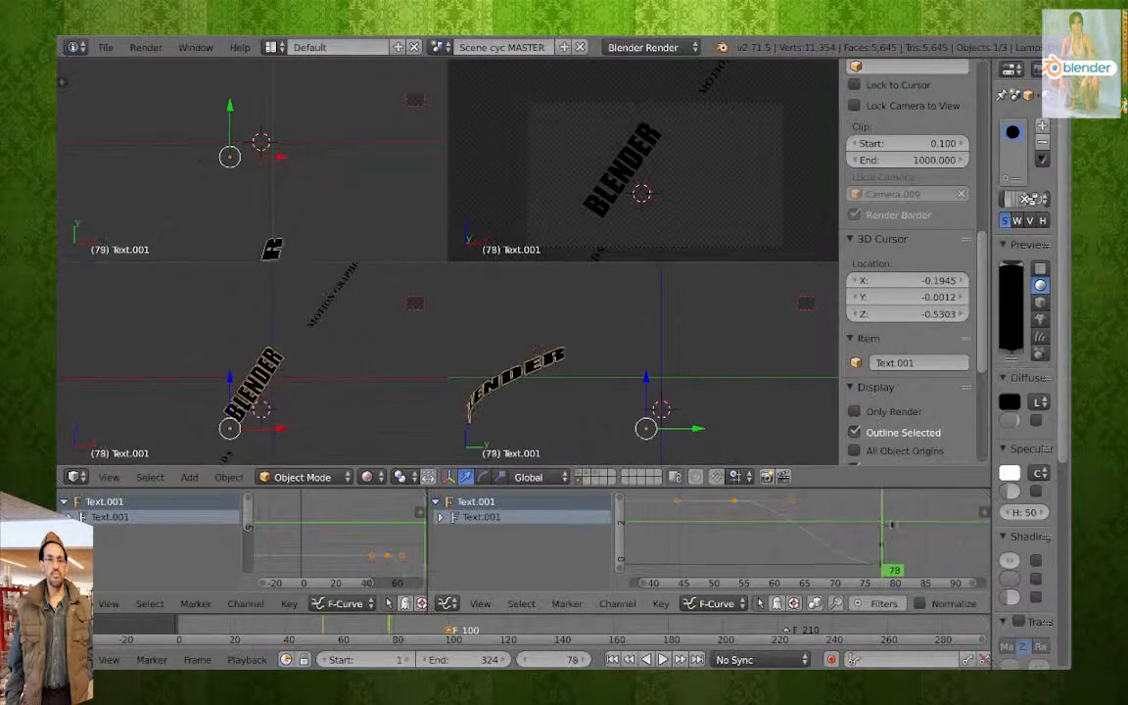
pyautogui.hotkey('shift', 'z')
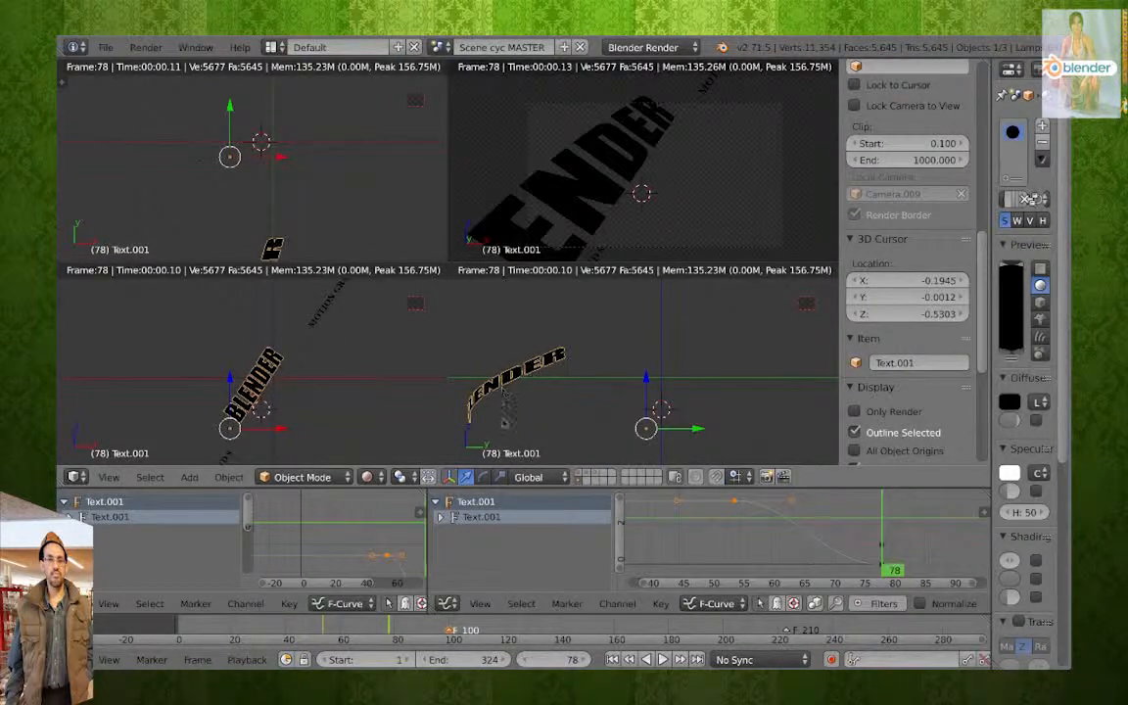
pyautogui.moveTo(927, 514); pyautogui.dragTo(911, 519)
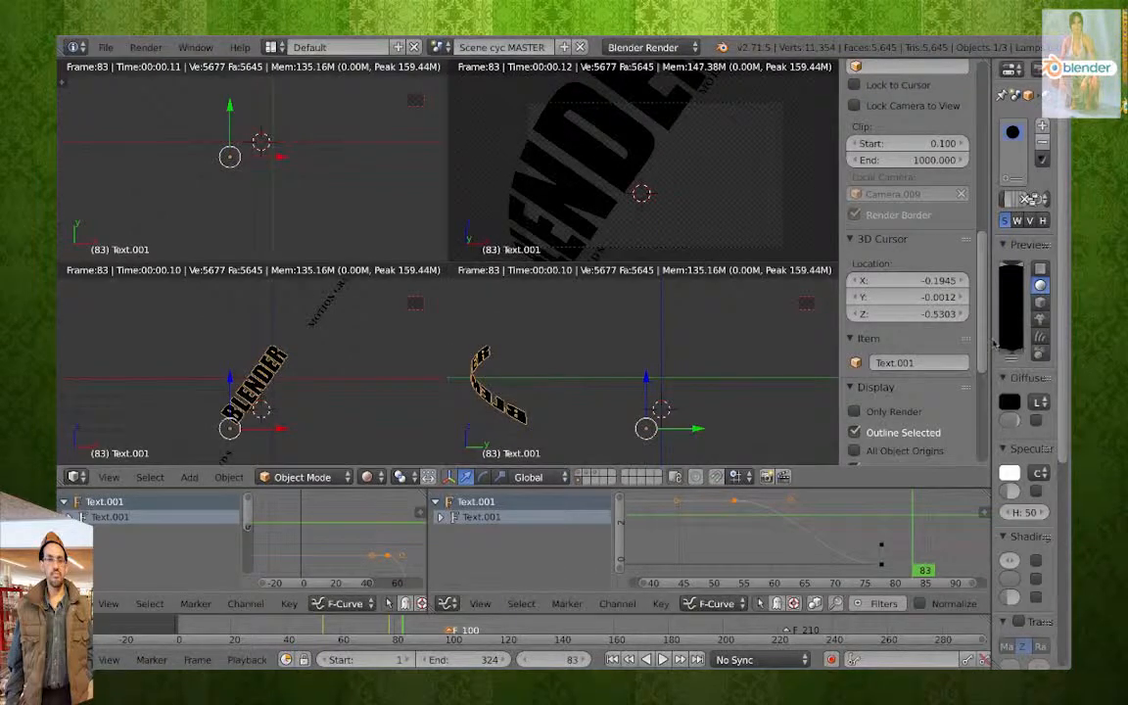
# Widen the Properties editor, scrub to frame 69 and show Text.001's paragraph spacing and offset settings.
pyautogui.moveTo(990, 341); pyautogui.dragTo(735, 341)
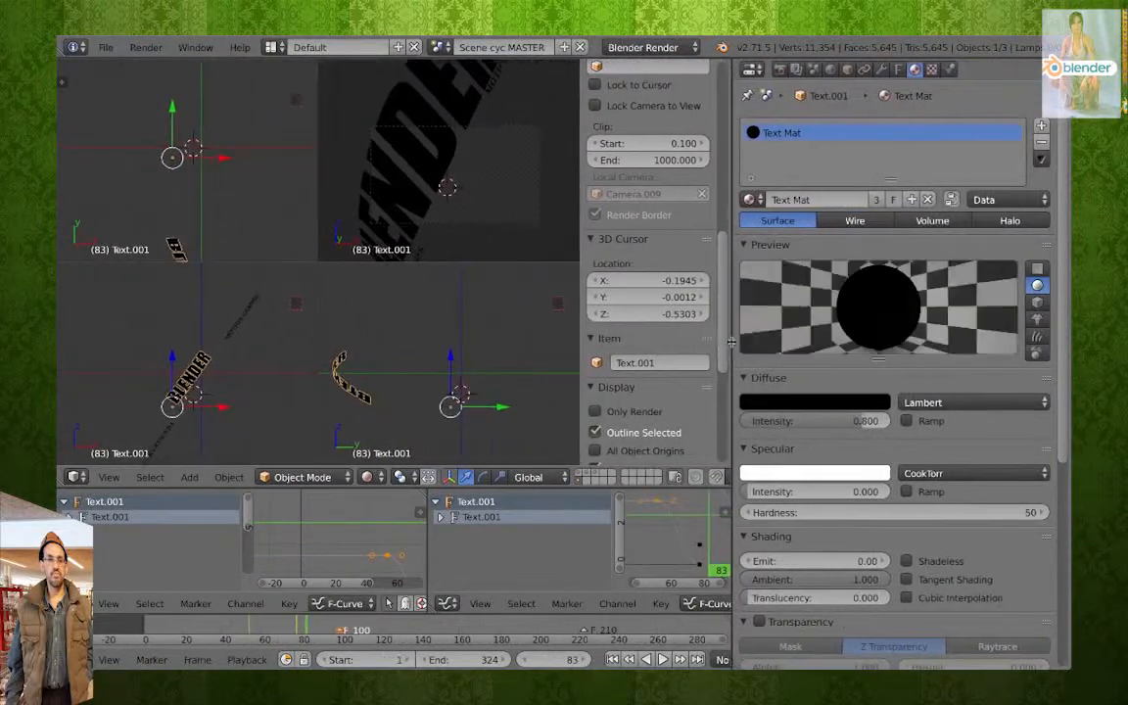
pyautogui.moveTo(608, 537); pyautogui.dragTo(514, 531)
pyautogui.click(898, 69)
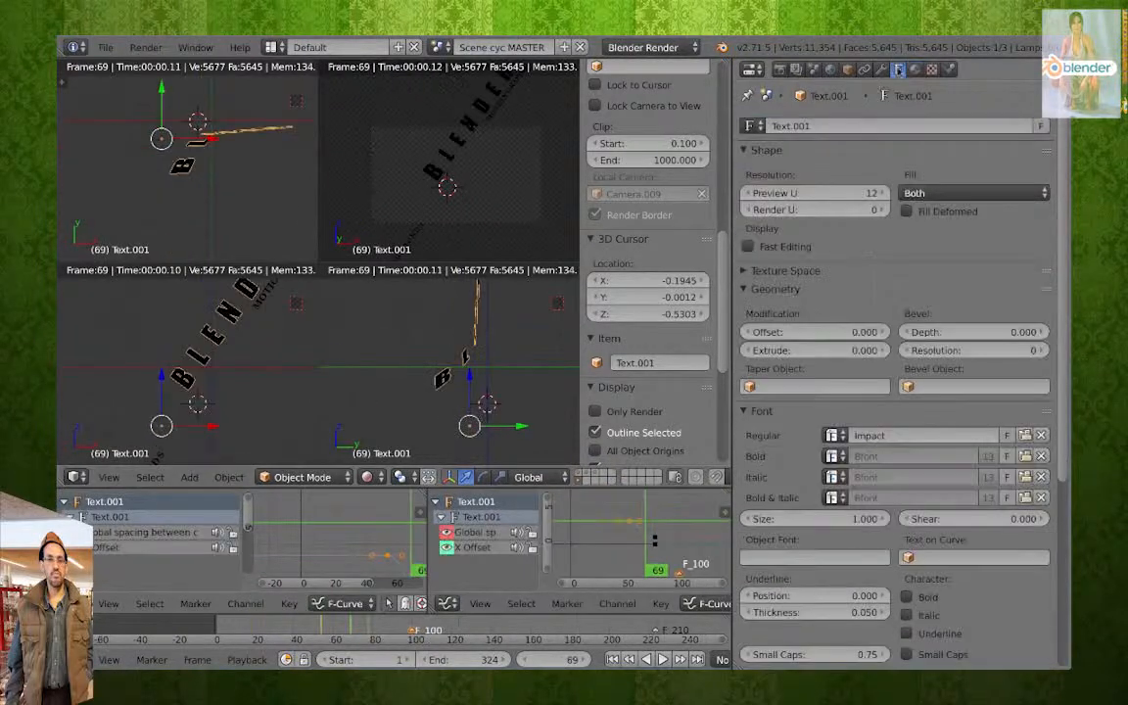
pyautogui.scroll(-6, 847, 498)
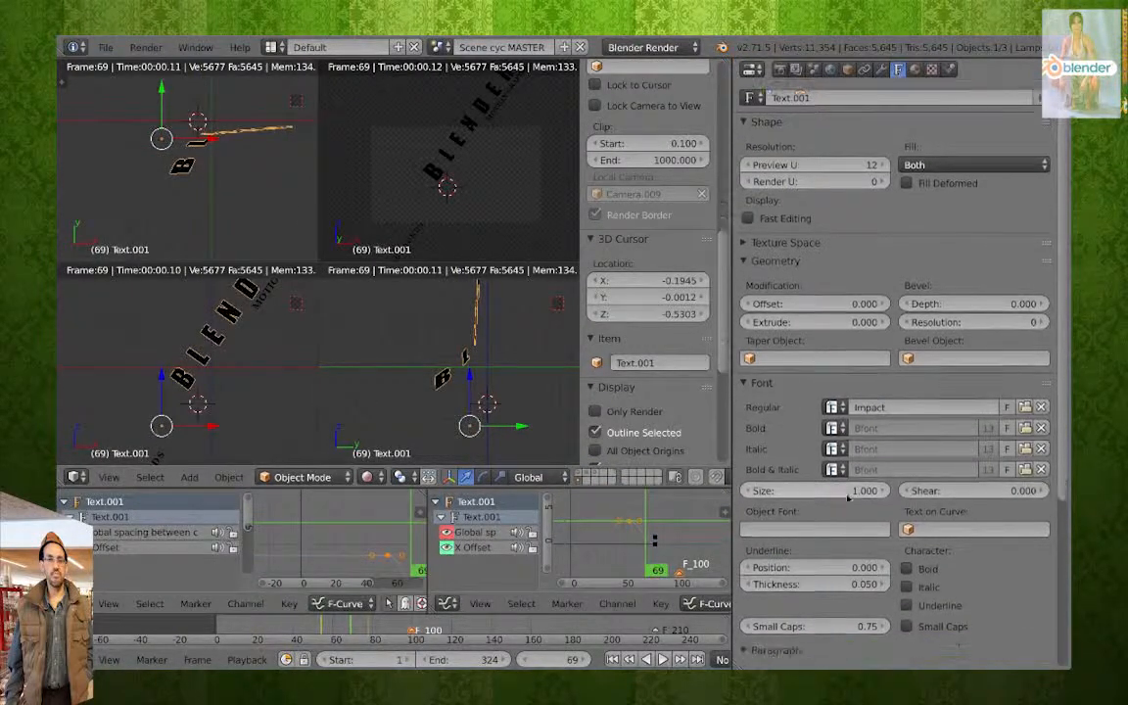
pyautogui.scroll(-1, 842, 470)
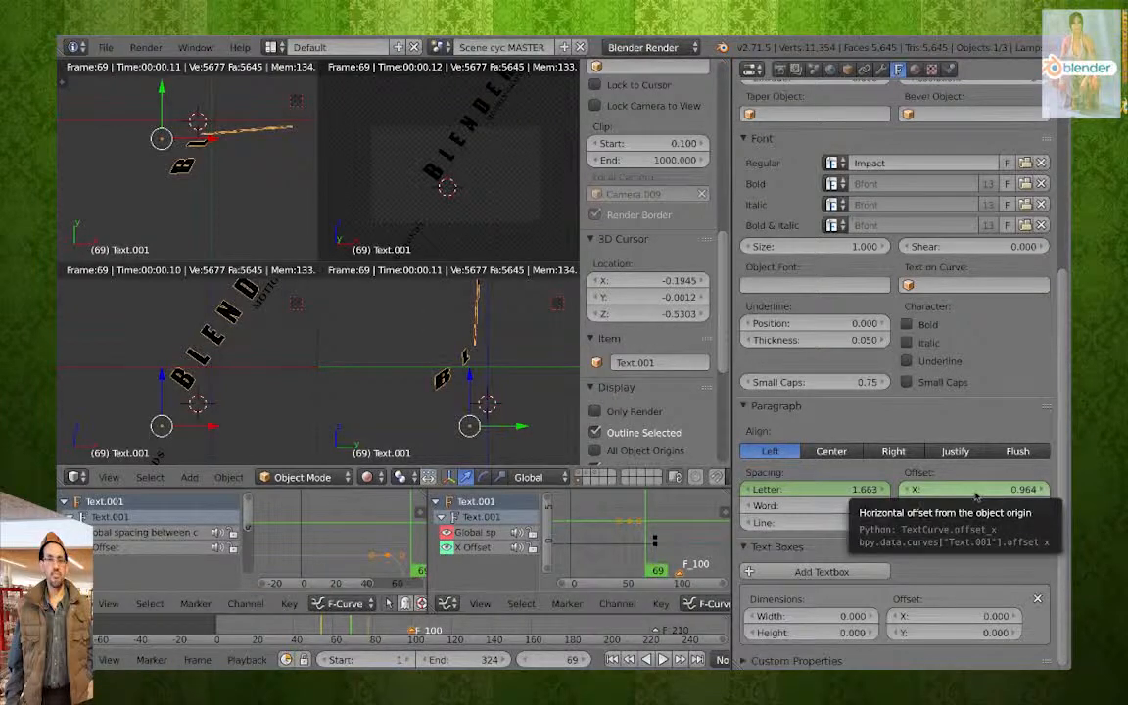
# Scrub to frame 53 and examine Text.001's letter spacing and X offset against their curves.
pyautogui.moveTo(359, 623); pyautogui.dragTo(319, 624)
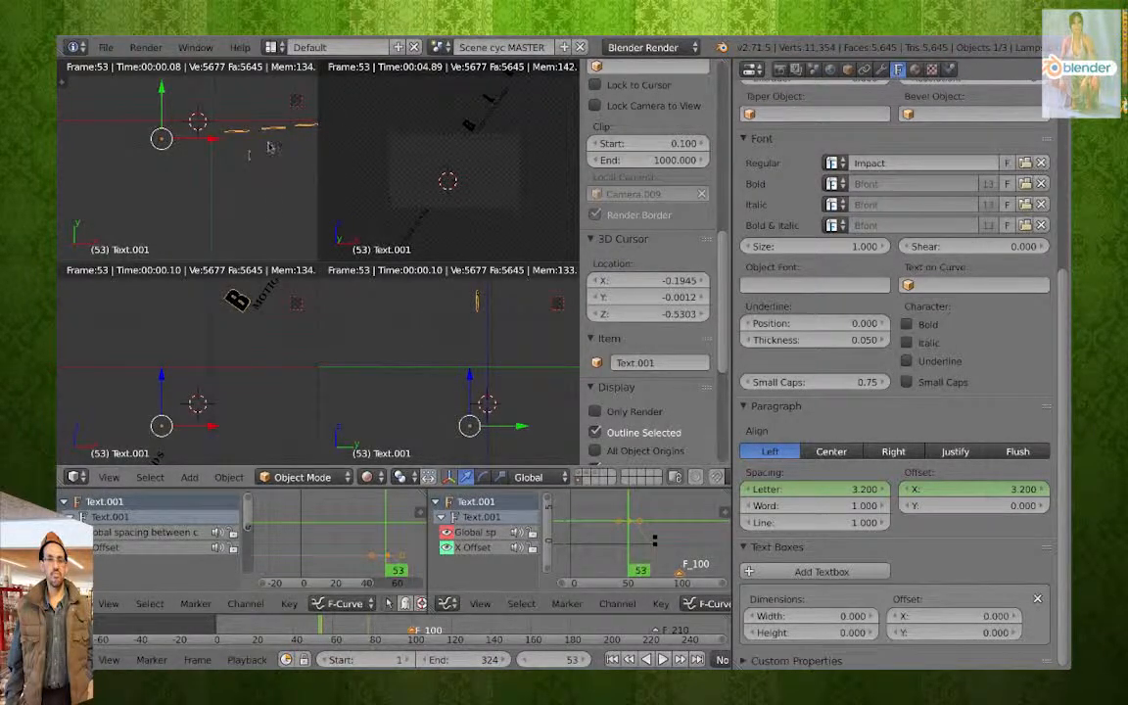
pyautogui.scroll(2, 483, 402)
pyautogui.scroll(-11, 483, 402)
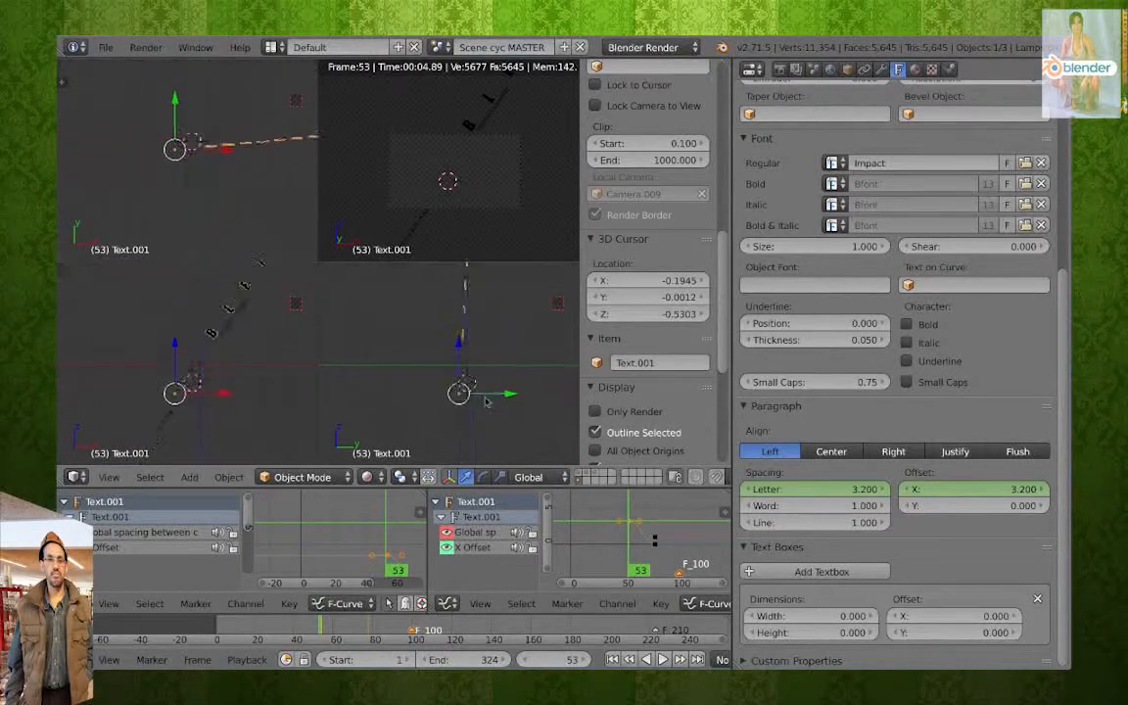
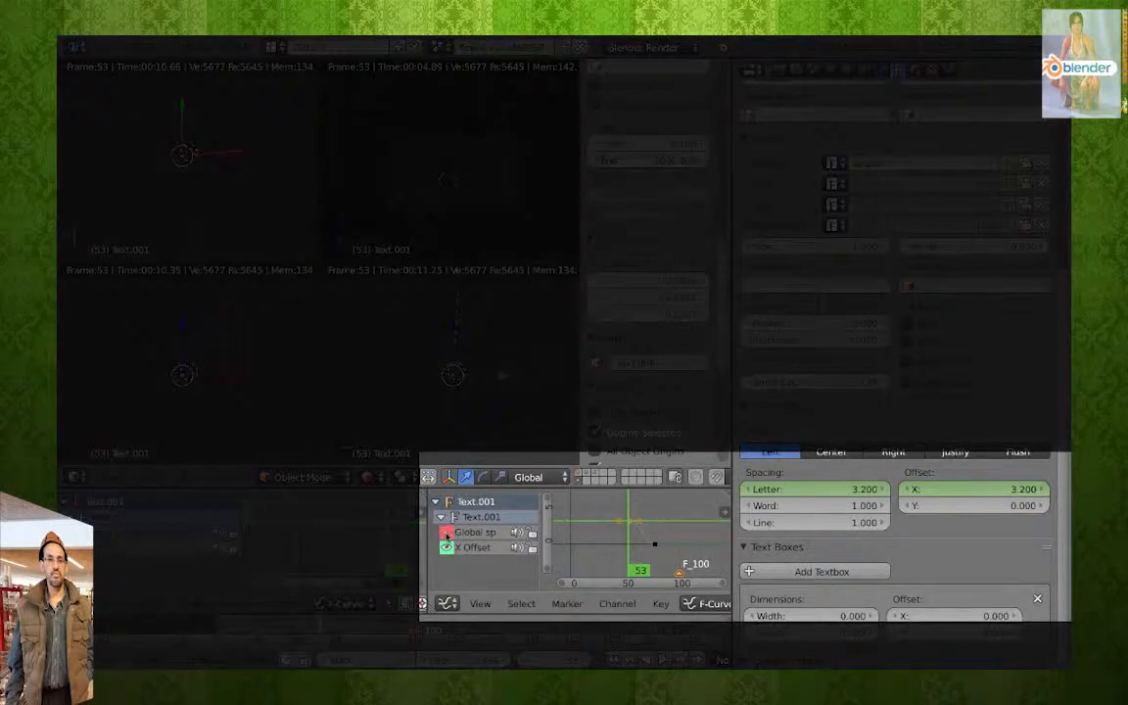
pyautogui.scroll(-2, 661, 552)
pyautogui.scroll(12, 660, 553)
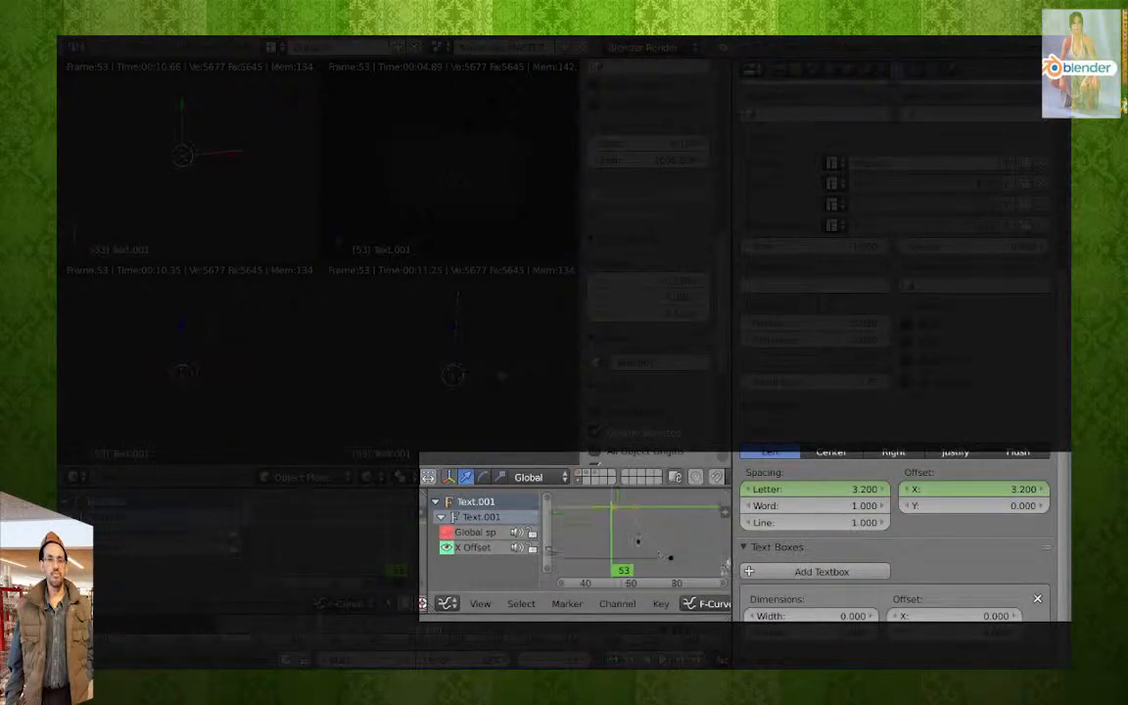
# Scrub from frame 54 to 75 and examine the letters closing up in enlarged viewports.
pyautogui.click(615, 525)
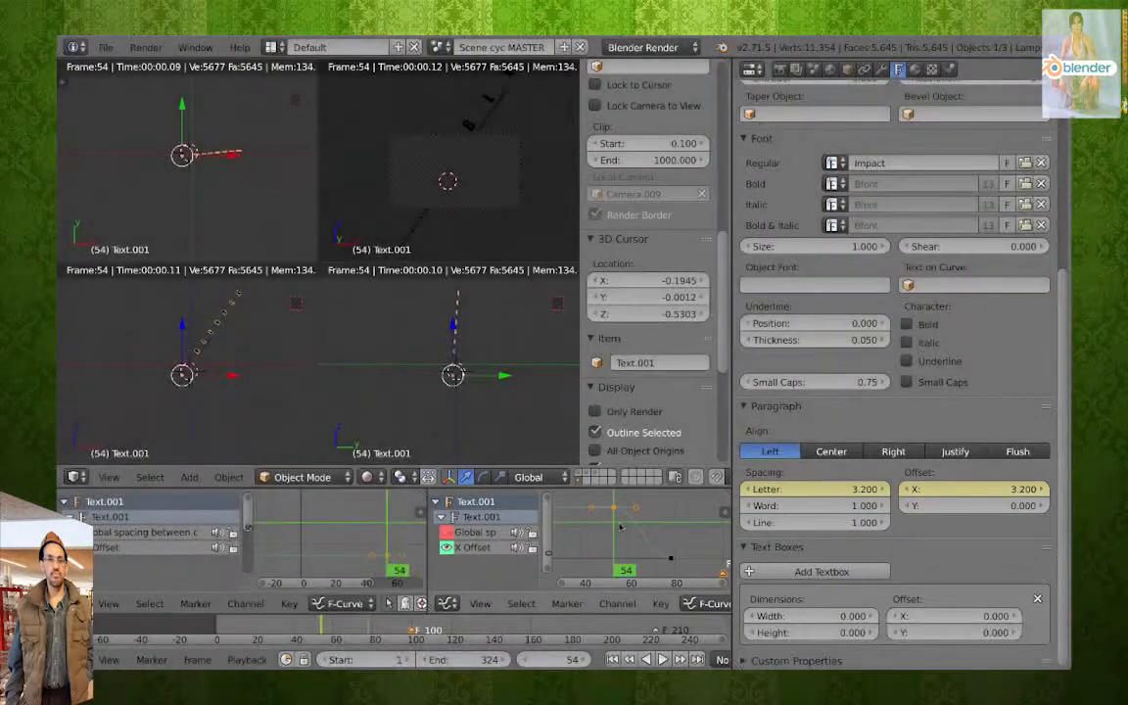
pyautogui.moveTo(614, 524); pyautogui.dragTo(634, 527)
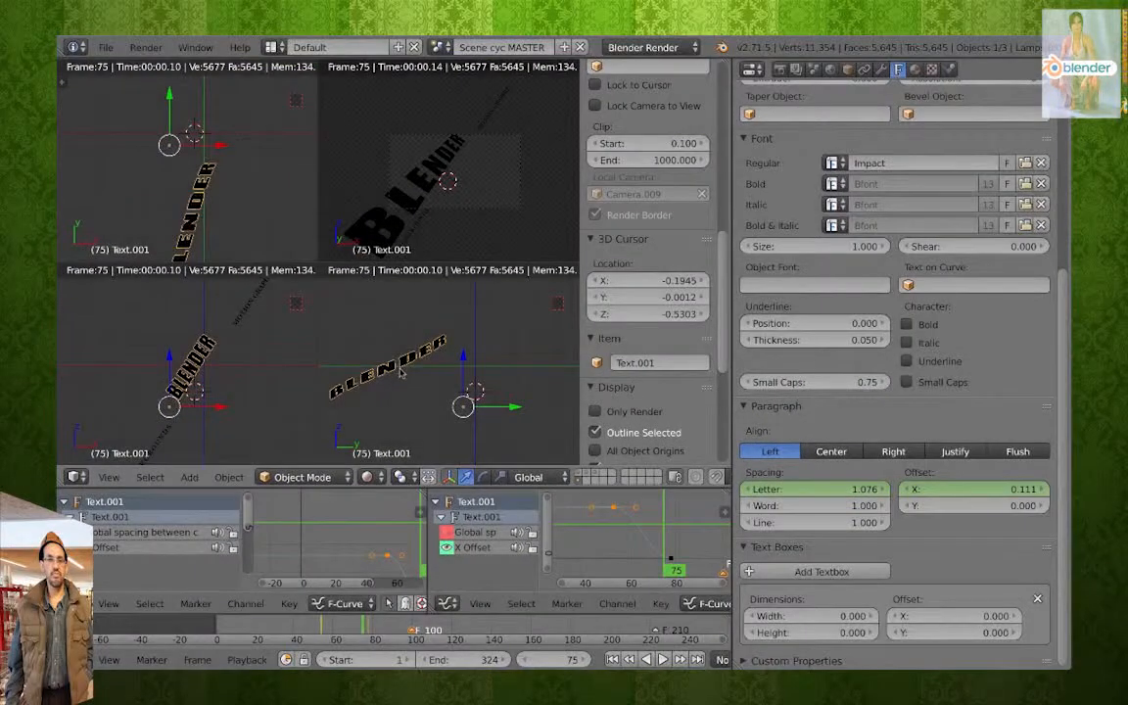
pyautogui.scroll(2, 400, 370)
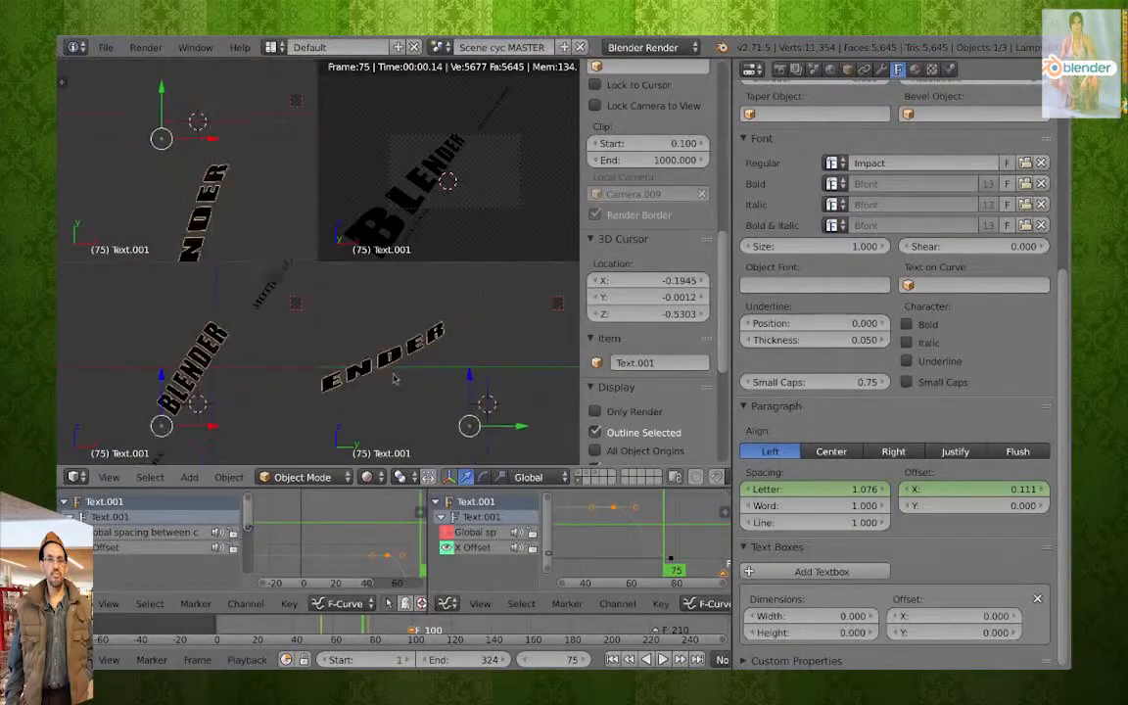
pyautogui.scroll(6, 194, 336)
pyautogui.scroll(-3, 200, 373)
pyautogui.scroll(3, 200, 373)
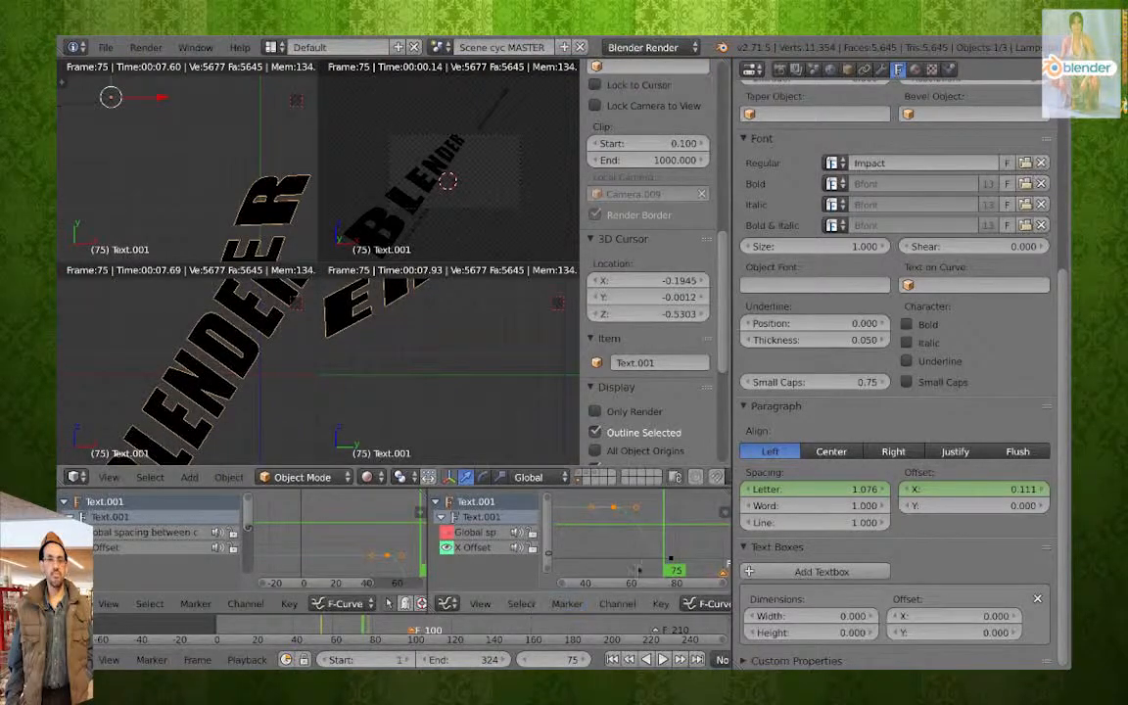
# Scrub between frames 69 and 72 to compare the letter spacing and X offset with the text's movement.
pyautogui.moveTo(662, 546); pyautogui.dragTo(649, 543)
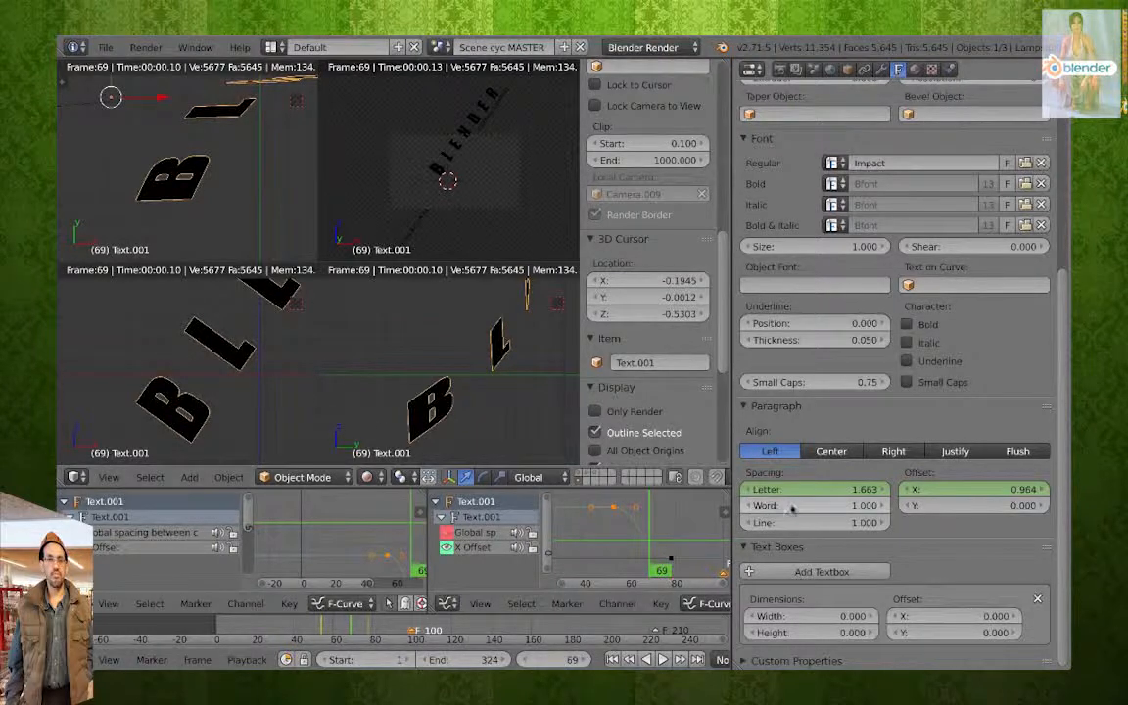
pyautogui.click(656, 523)
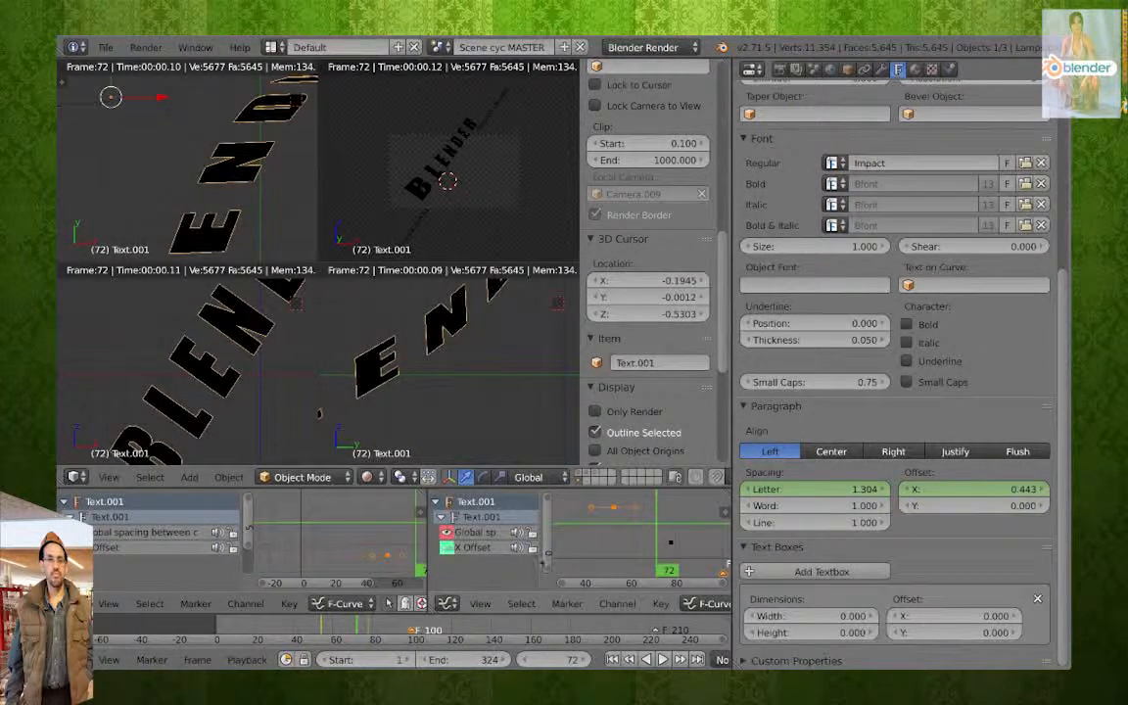
pyautogui.moveTo(661, 531); pyautogui.dragTo(620, 534)
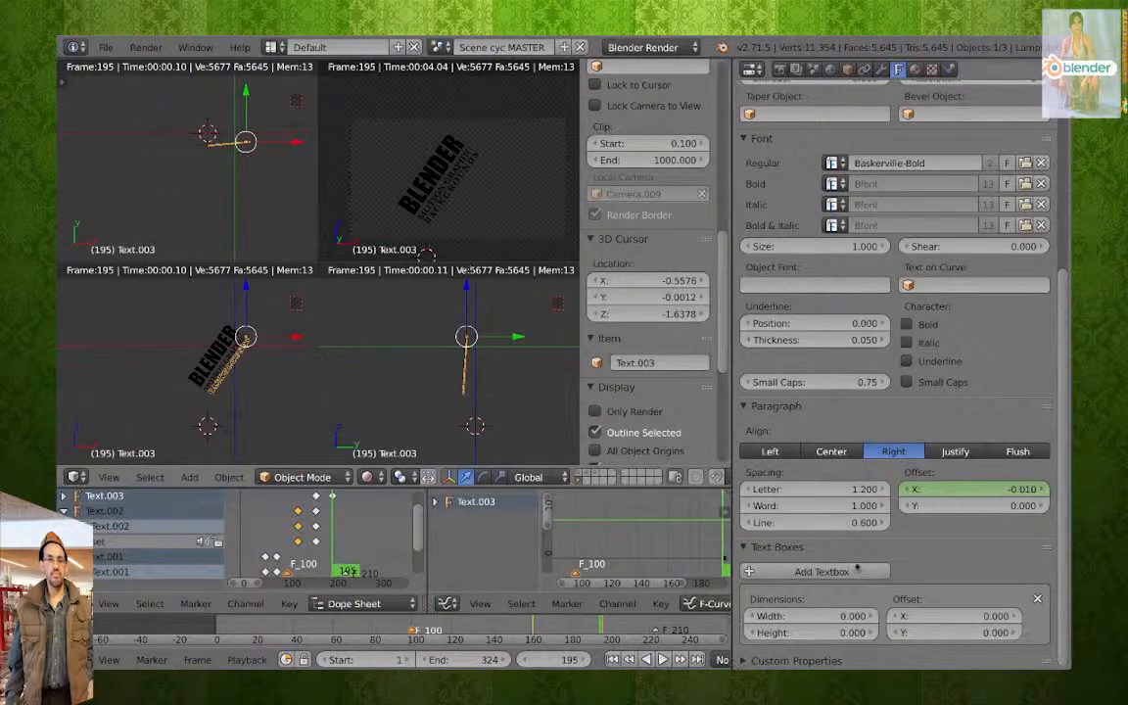
# Scrub to frame 135 and play the Text.003 offset animation.
pyautogui.moveTo(583, 623); pyautogui.dragTo(480, 622)
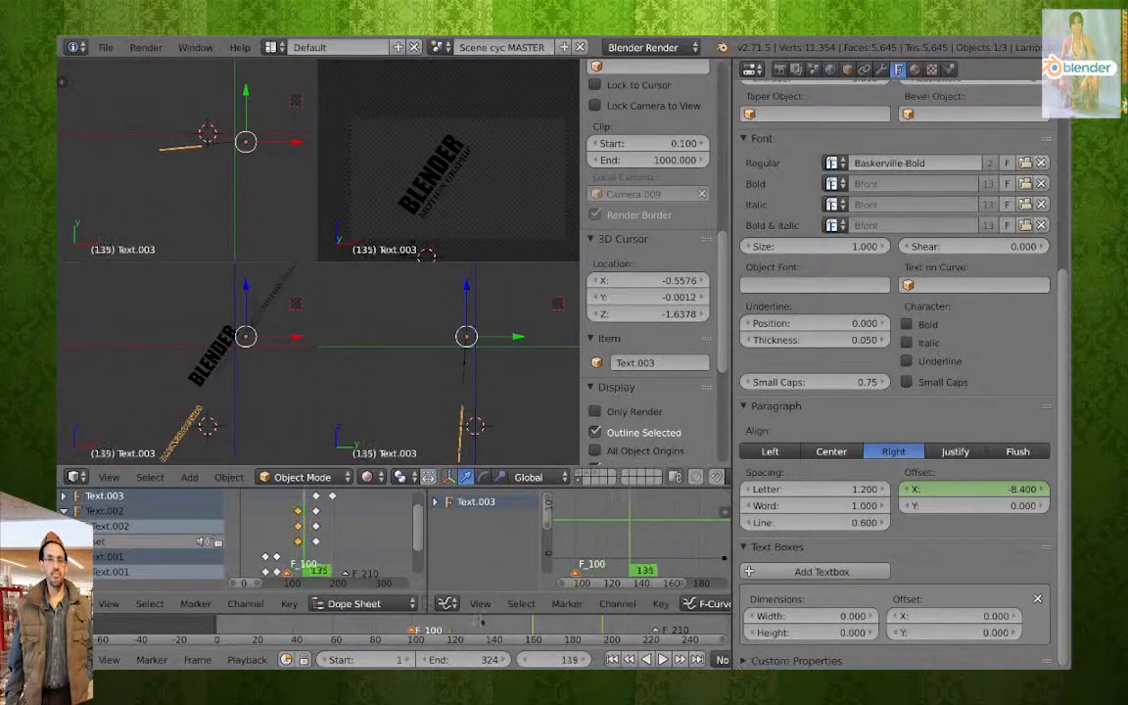
pyautogui.hotkey('alt', 'a')
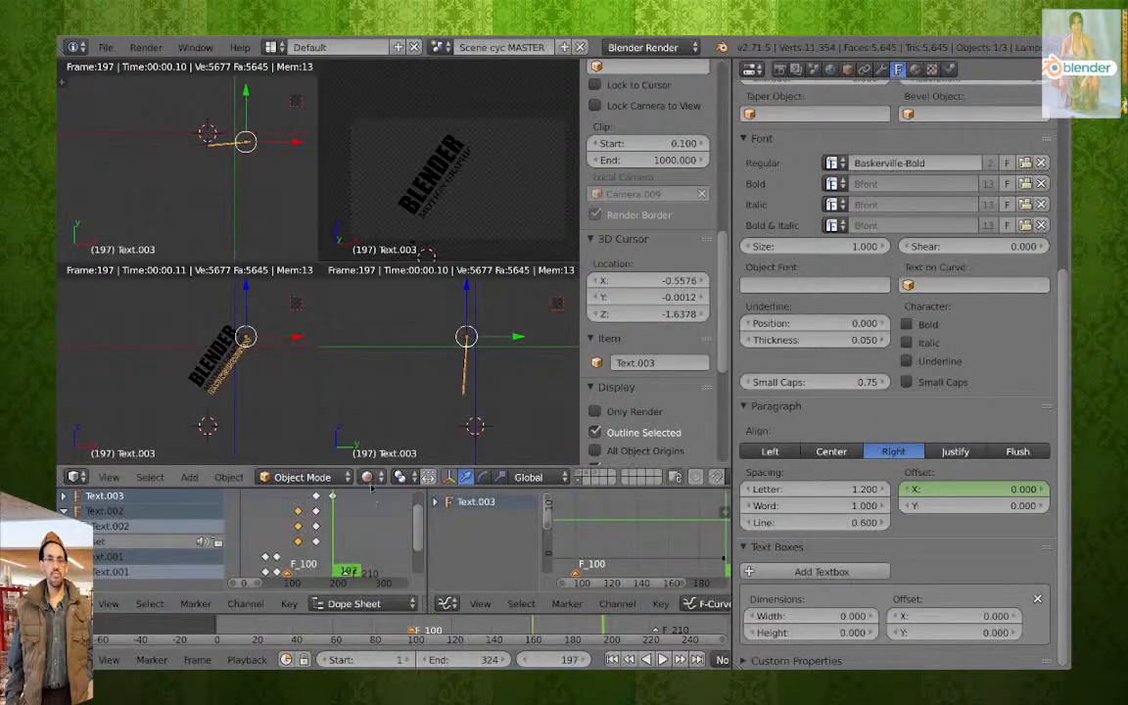
# Switch the viewports to Material shading and play the text animation from frame 49.
pyautogui.click(367, 477)
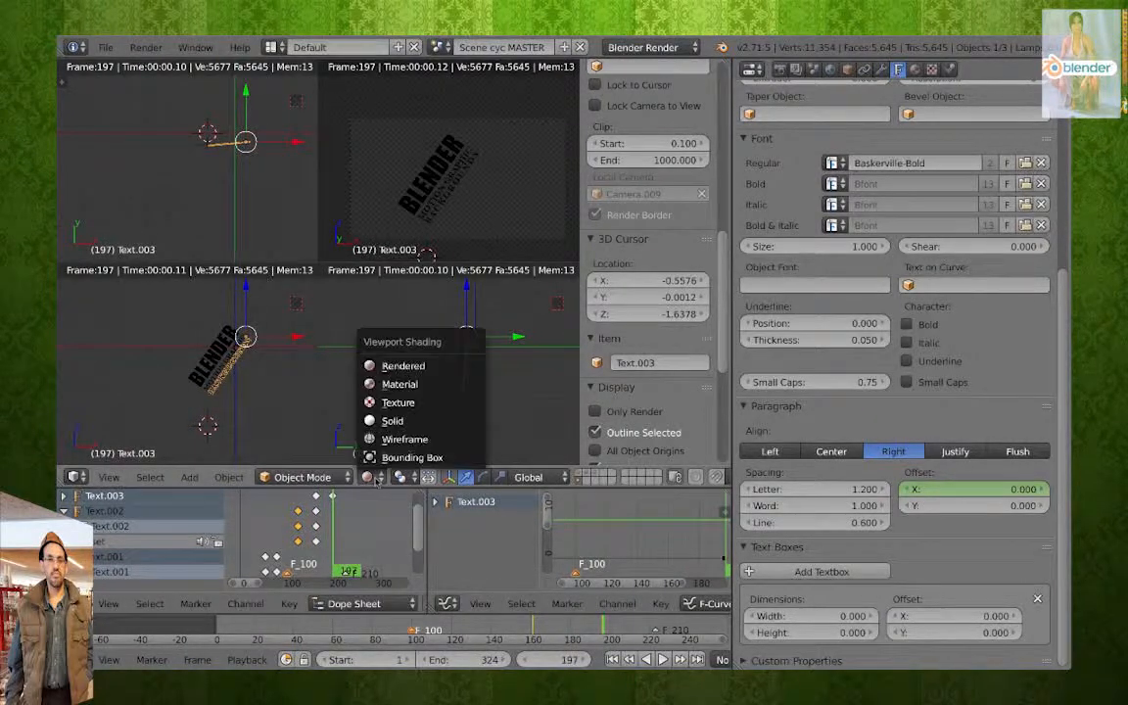
pyautogui.click(398, 385)
pyautogui.moveTo(588, 649); pyautogui.dragTo(313, 649)
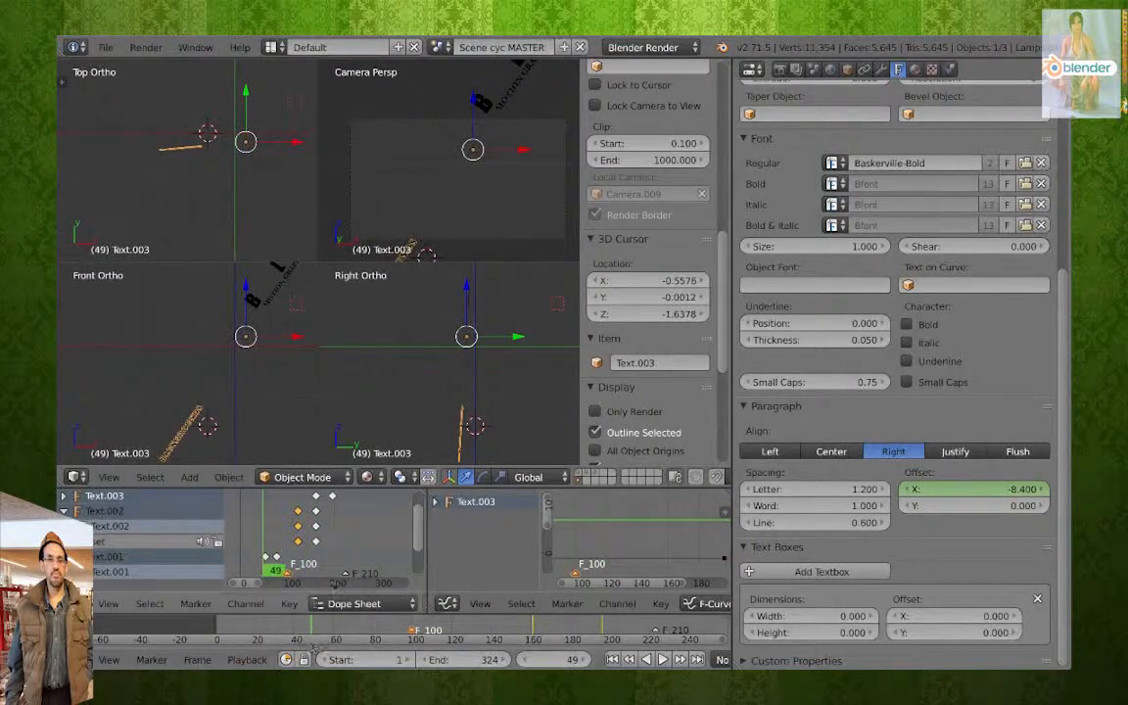
pyautogui.click(663, 659)
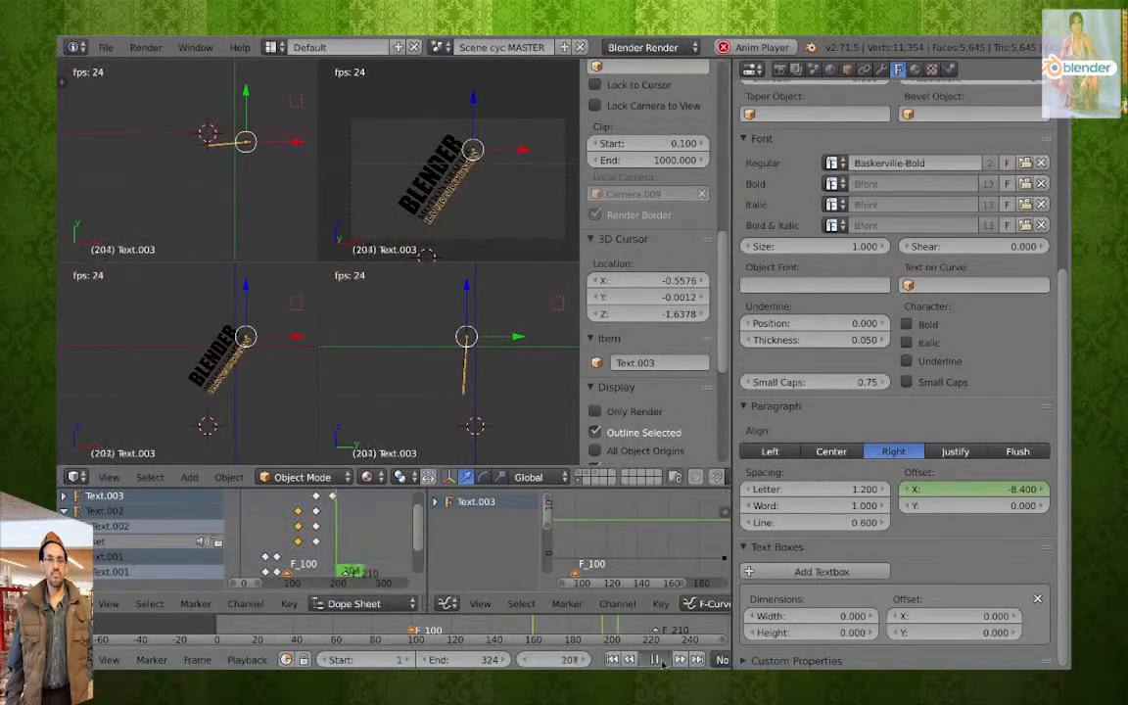
pyautogui.click(655, 659)
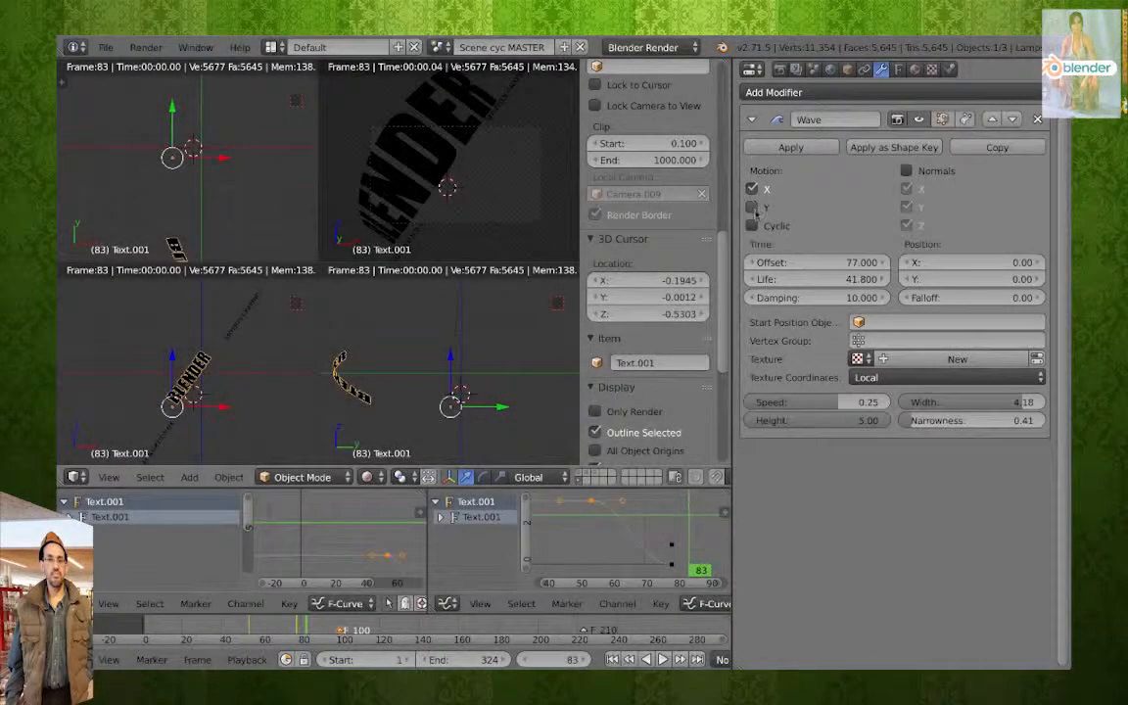
# Toggle the Y motion of Text.001's Wave modifier on and off to compare its effect at frame 83.
pyautogui.click(752, 206)
pyautogui.click(752, 207)
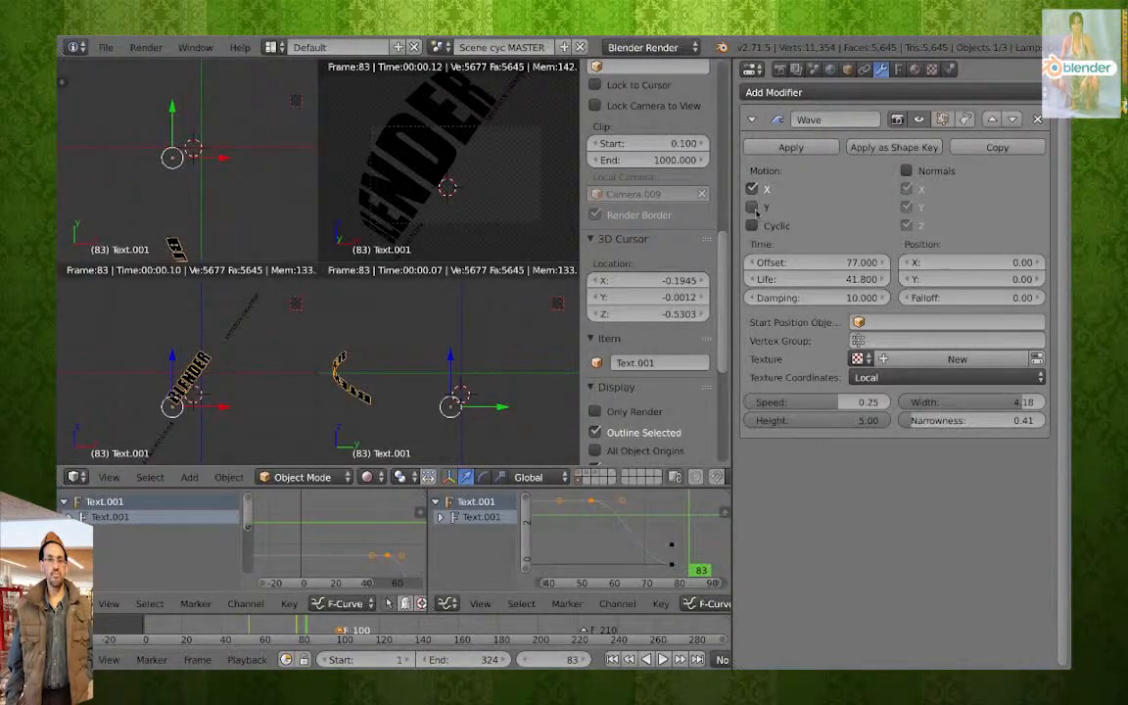
pyautogui.click(752, 206)
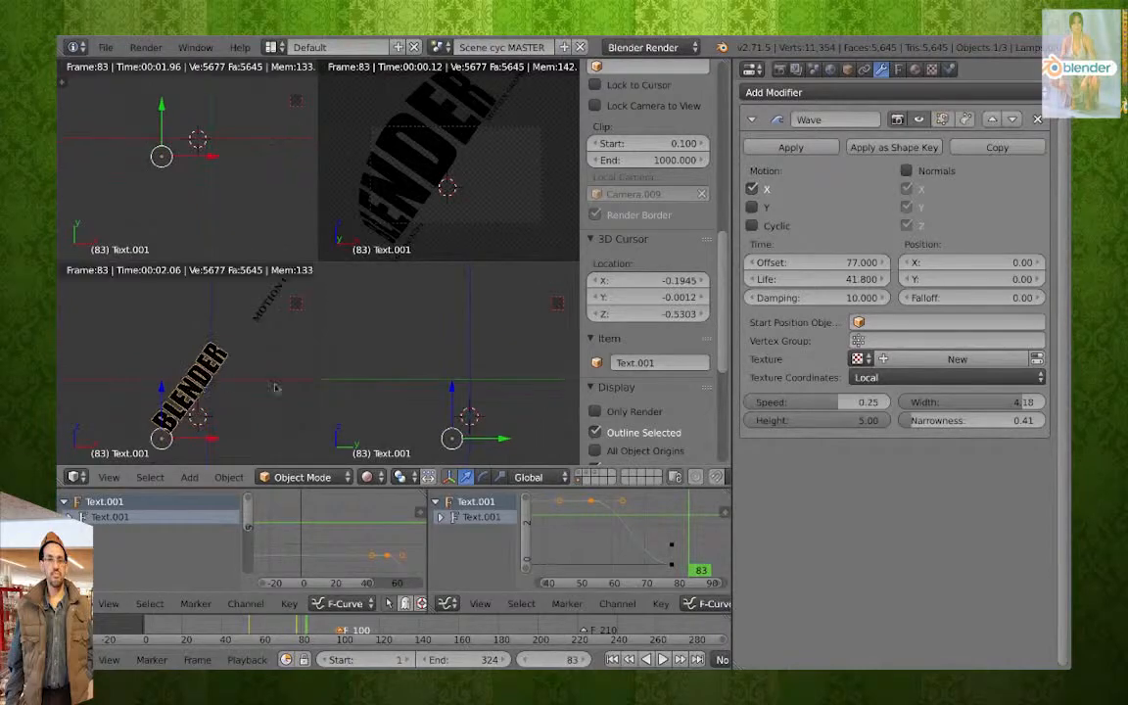
pyautogui.click(752, 206)
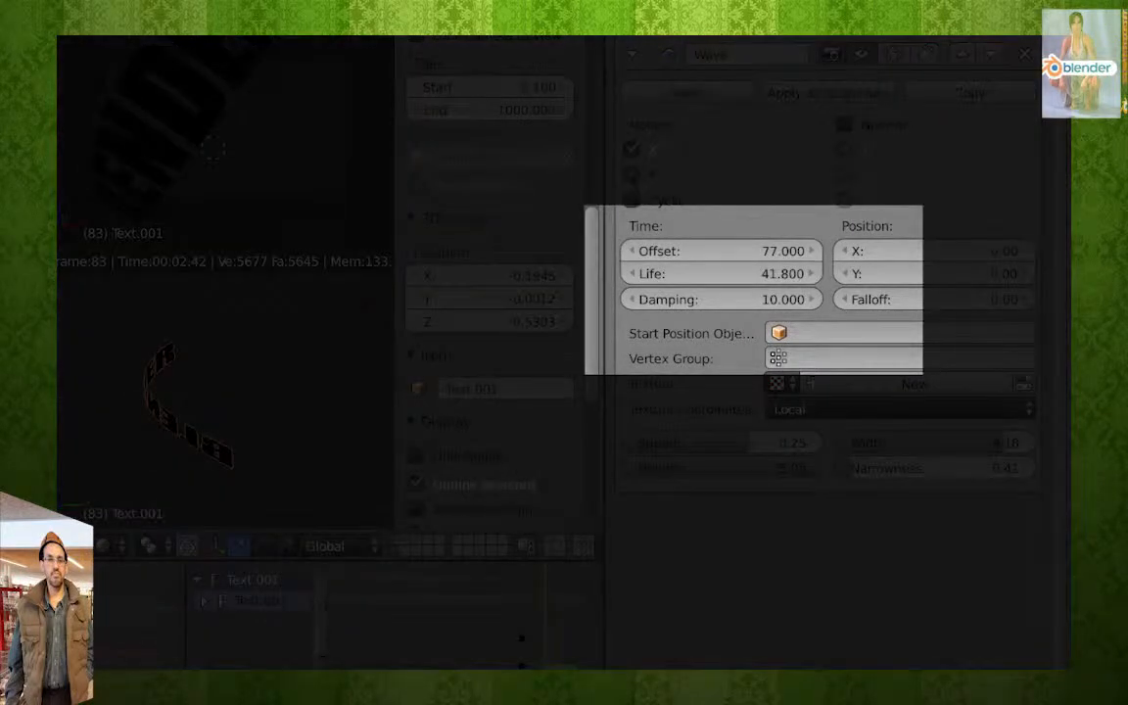
pyautogui.click(844, 126)
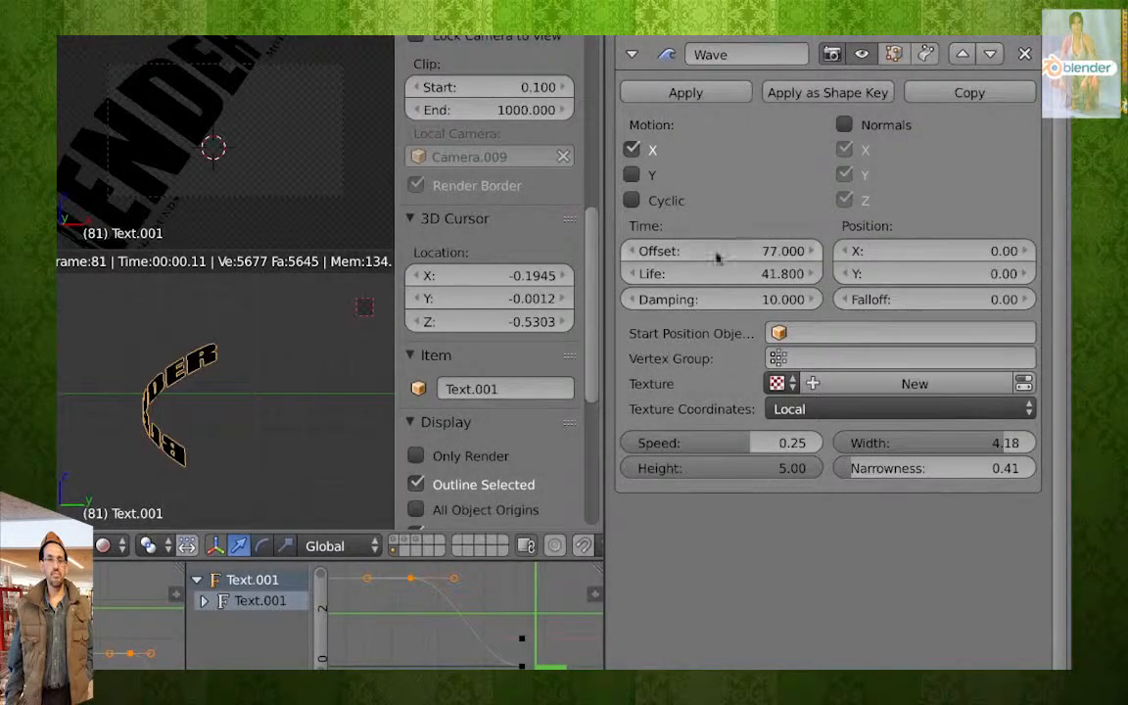
# Scrub to frame 79 and expand Text.001's animation channels in the Graph Editor beside the Wave settings.
pyautogui.moveTo(547, 590)
pyautogui.mouseDown()
pyautogui.moveTo(491, 591)
pyautogui.moveTo(555, 592)
pyautogui.moveTo(526, 593)
pyautogui.mouseUp()
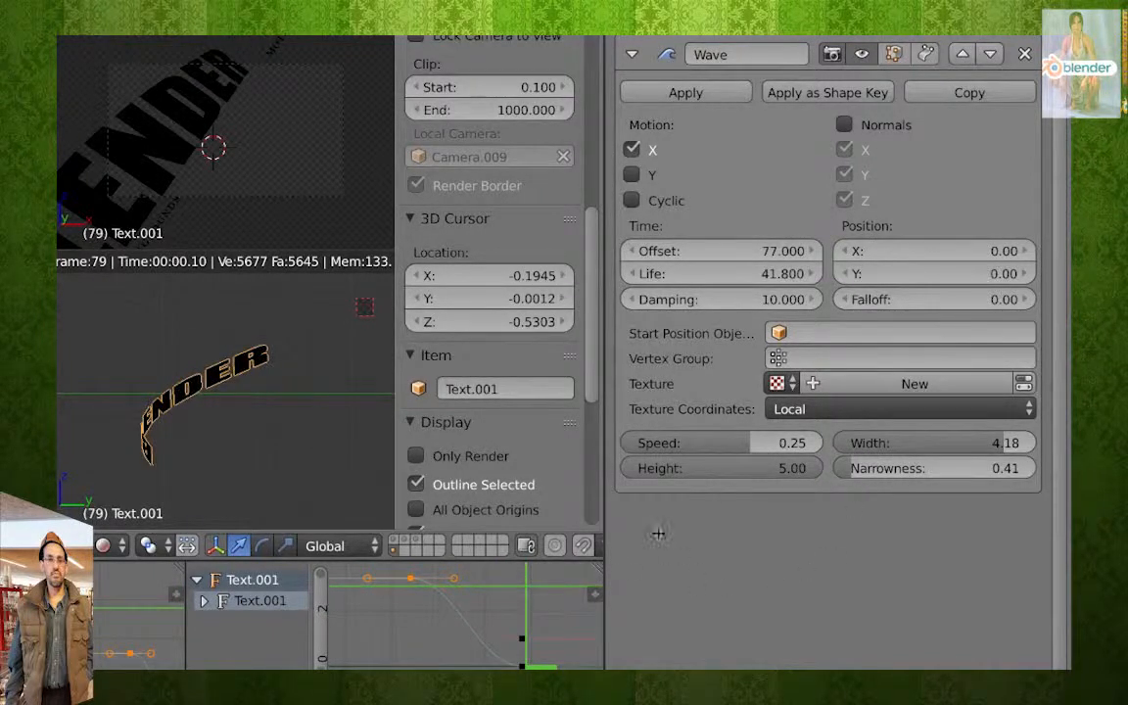
pyautogui.scroll(-12, 467, 617)
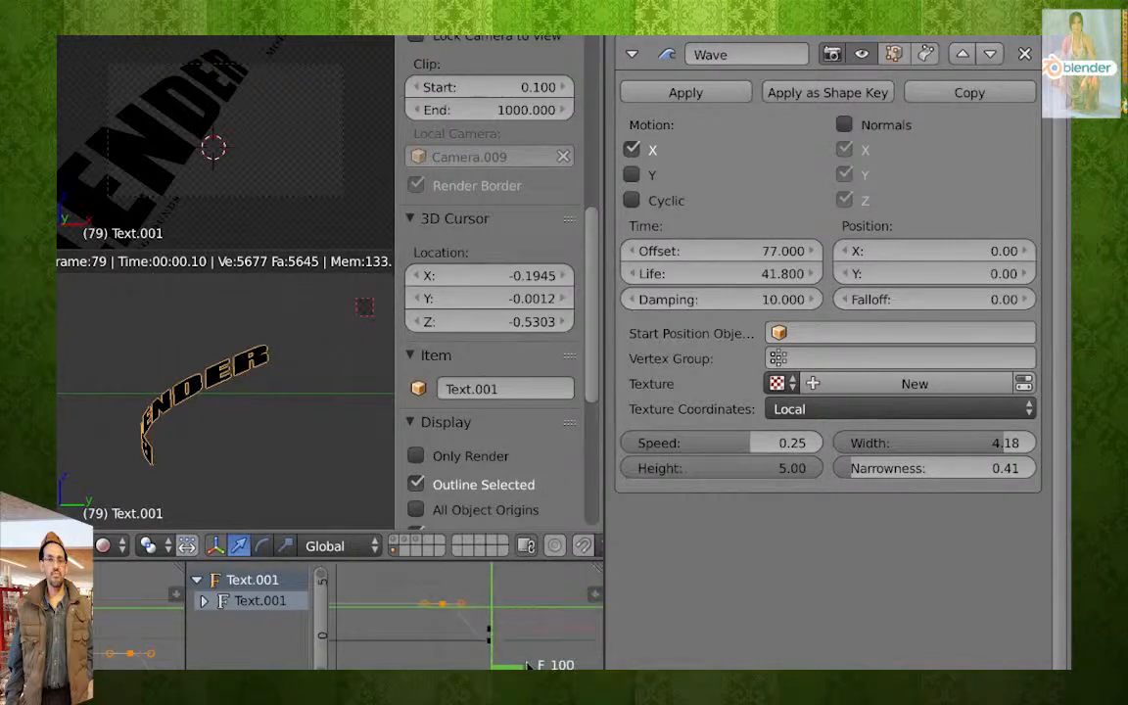
pyautogui.click(204, 602)
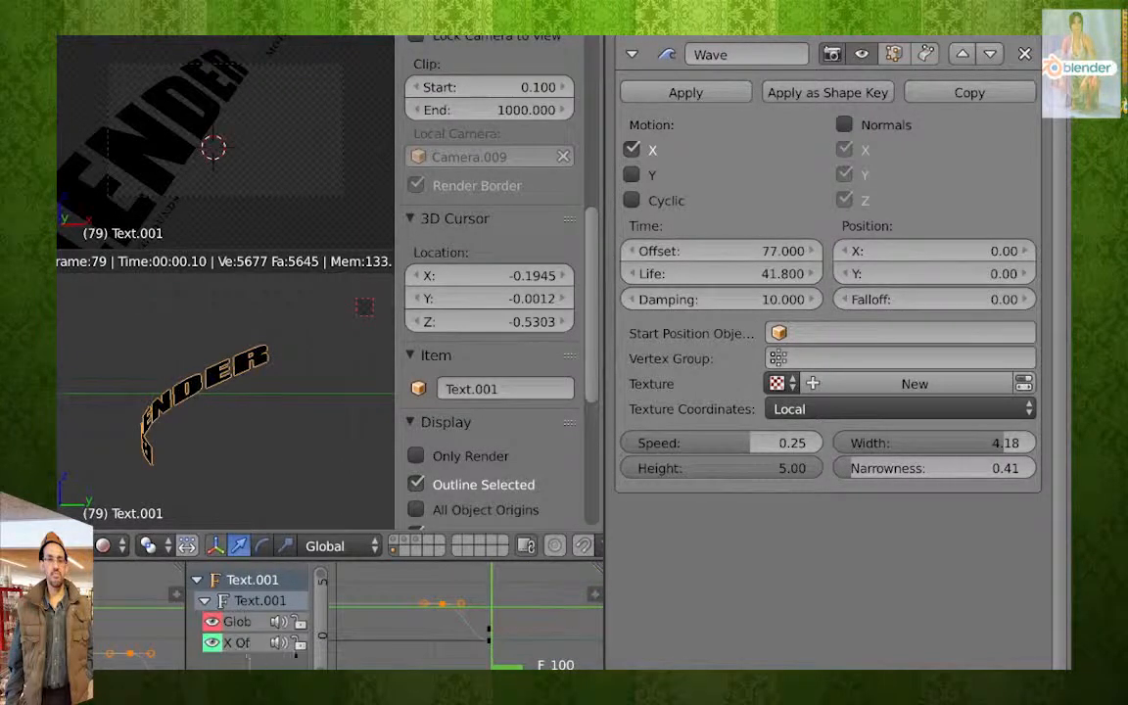
pyautogui.moveTo(307, 632); pyautogui.dragTo(330, 633)
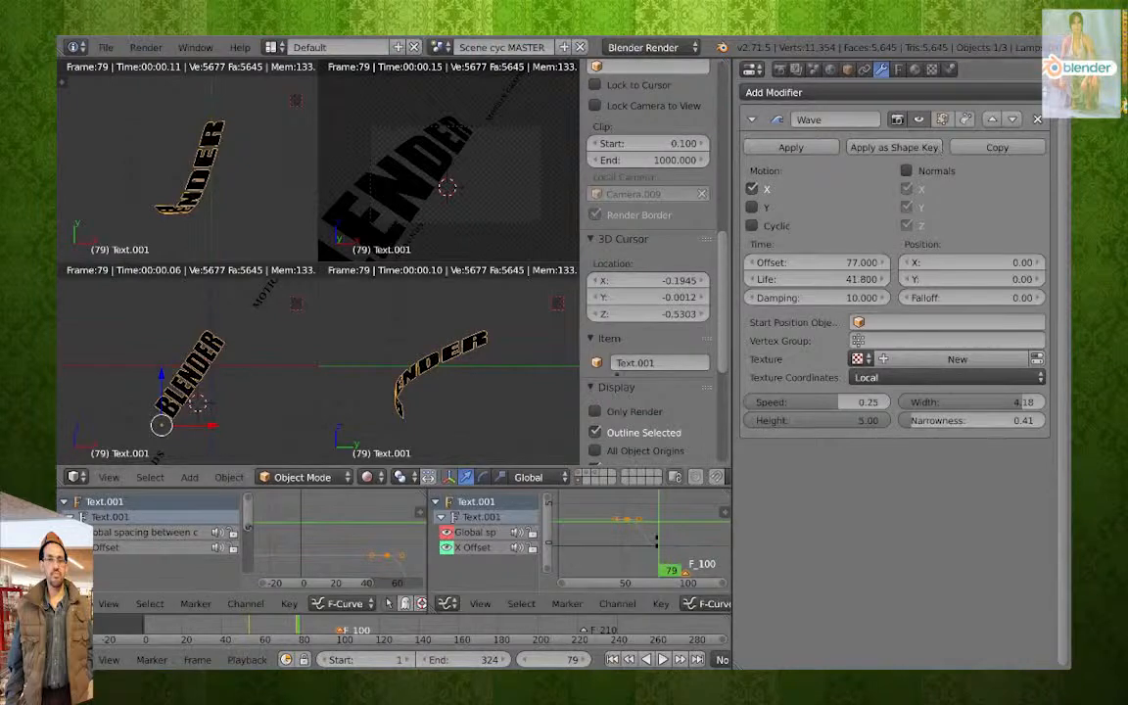
# Try a Width of 3.37 and a different Height on Text.001's Wave modifier at frame 90.
pyautogui.click(320, 630)
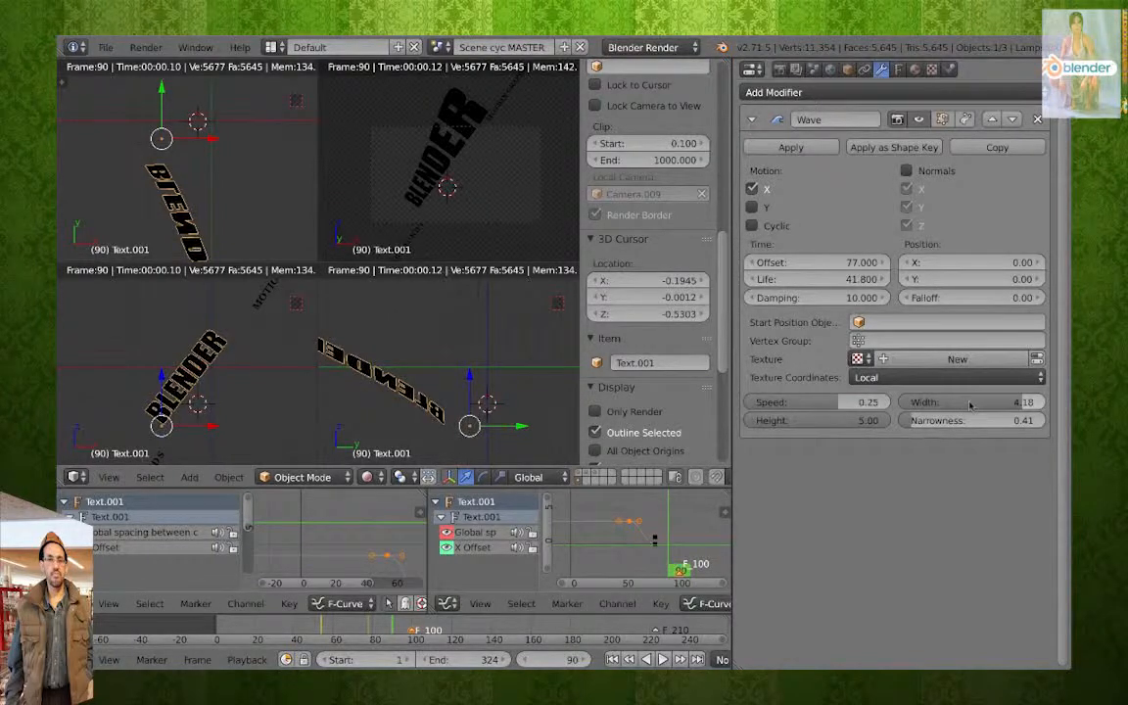
pyautogui.moveTo(970, 403)
pyautogui.mouseDown()
pyautogui.moveTo(906, 403)
pyautogui.moveTo(969, 406)
pyautogui.mouseUp()
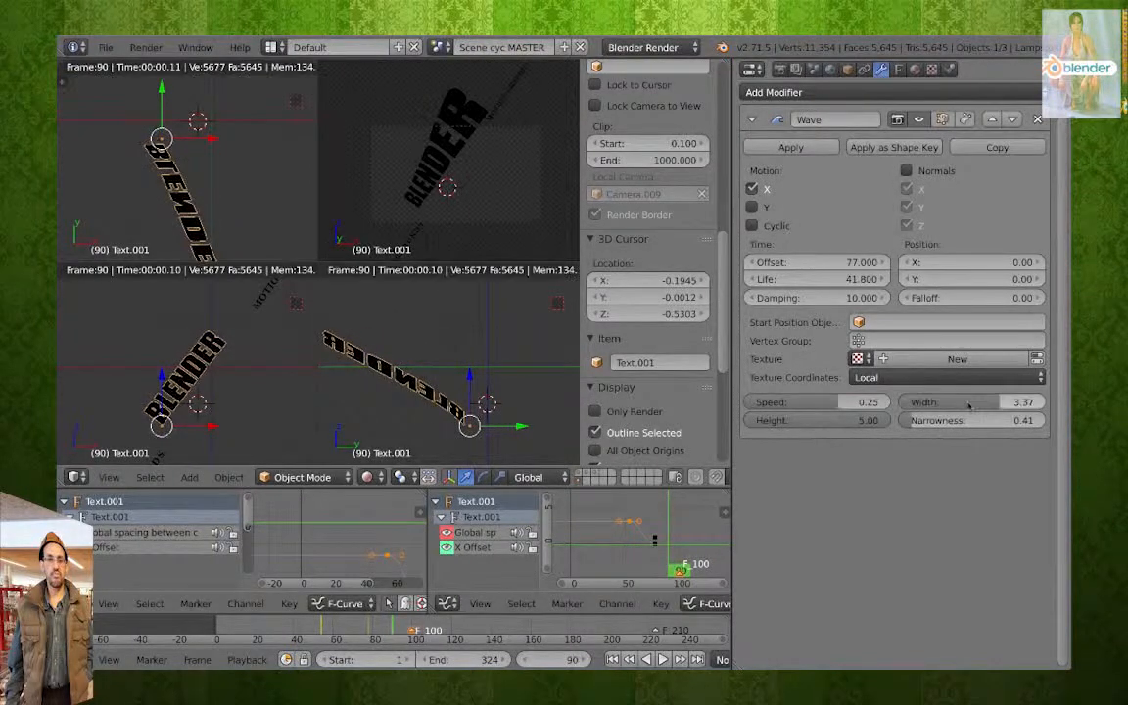
pyautogui.hotkey('ctrl', 'z')
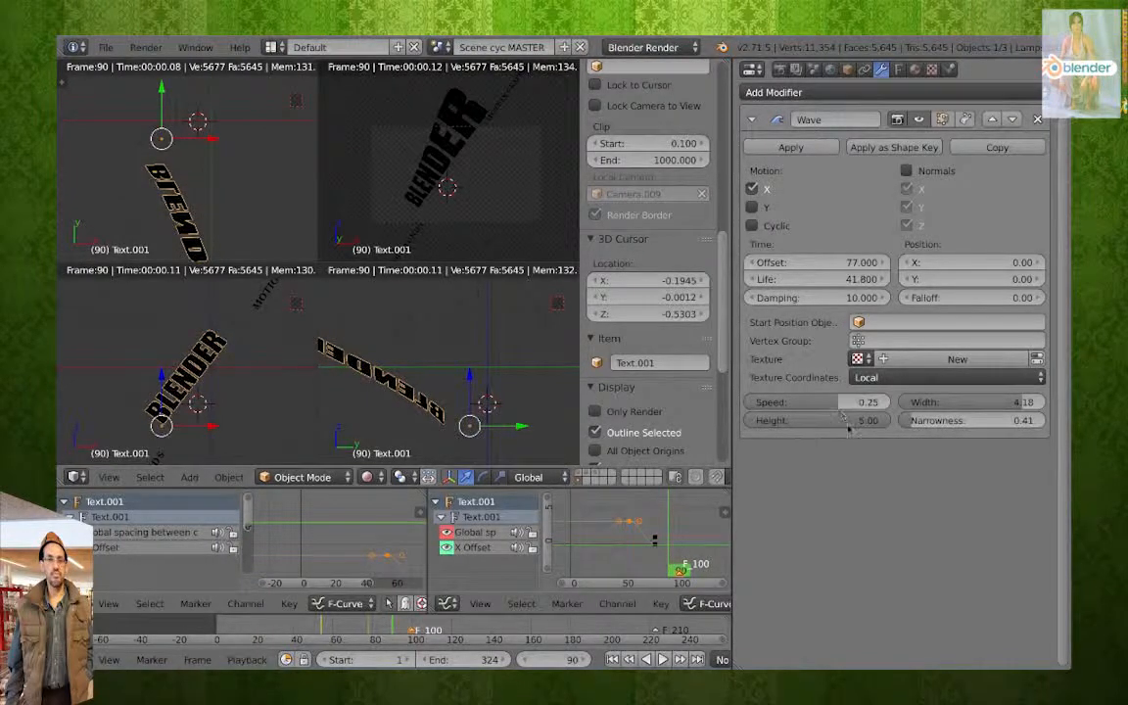
pyautogui.moveTo(848, 420); pyautogui.dragTo(788, 420)
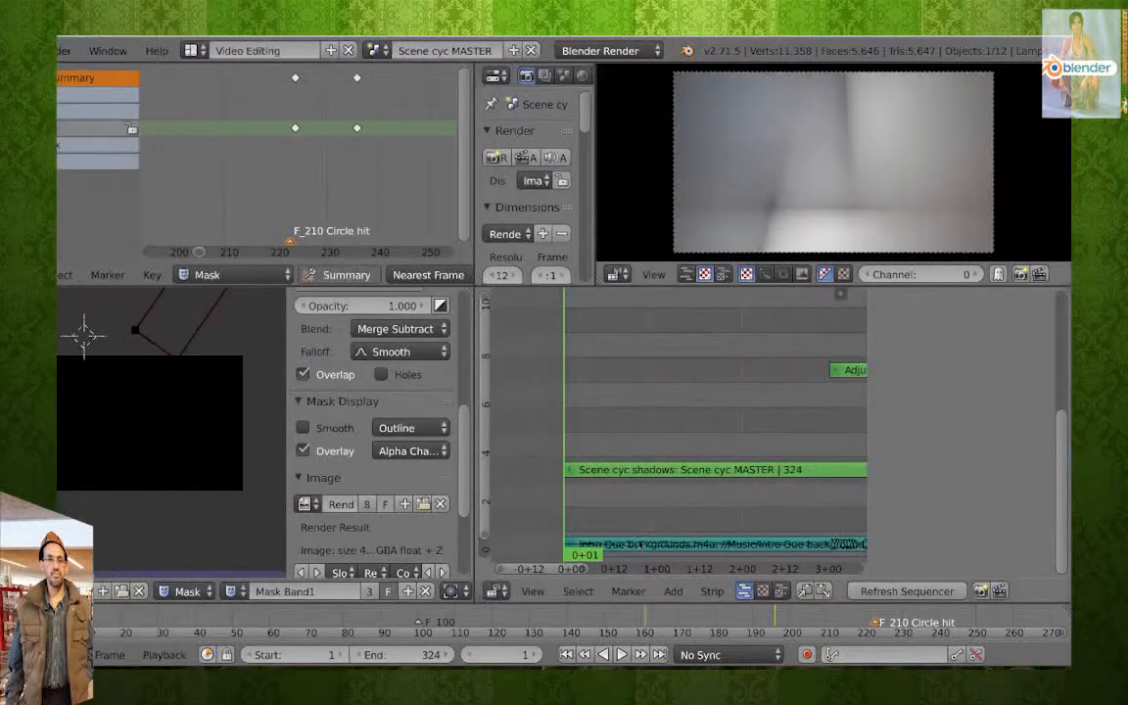
# Add the Scene mask Wipe scene as a strip at frame 1 and place it on channel 5 of the sequencer.
pyautogui.scroll(2, 579, 453)
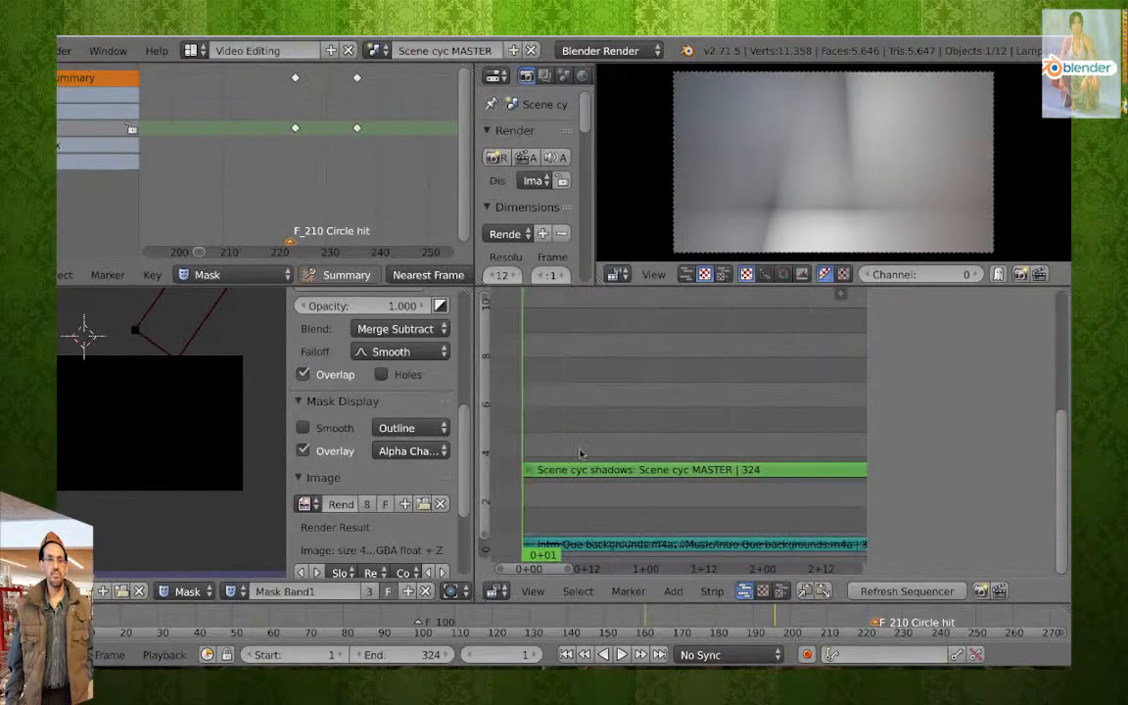
pyautogui.moveTo(483, 304); pyautogui.dragTo(486, 427)
pyautogui.rightClick(593, 380)
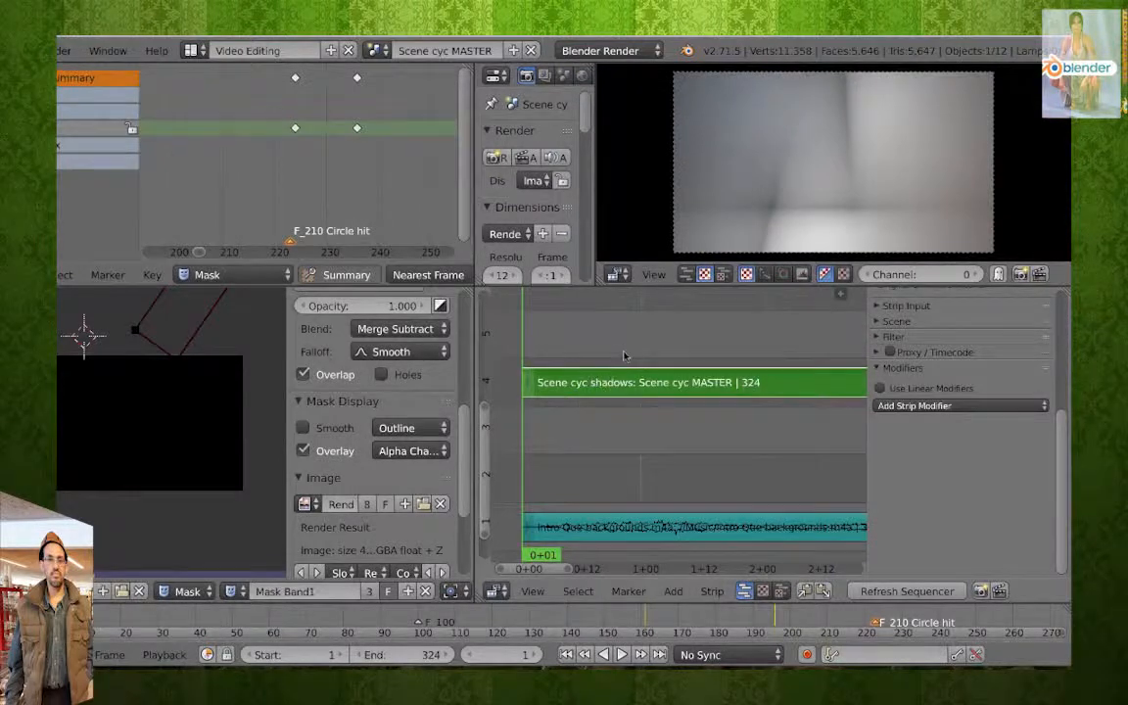
pyautogui.moveTo(624, 355); pyautogui.dragTo(524, 349)
pyautogui.hotkey('shift', 'a')
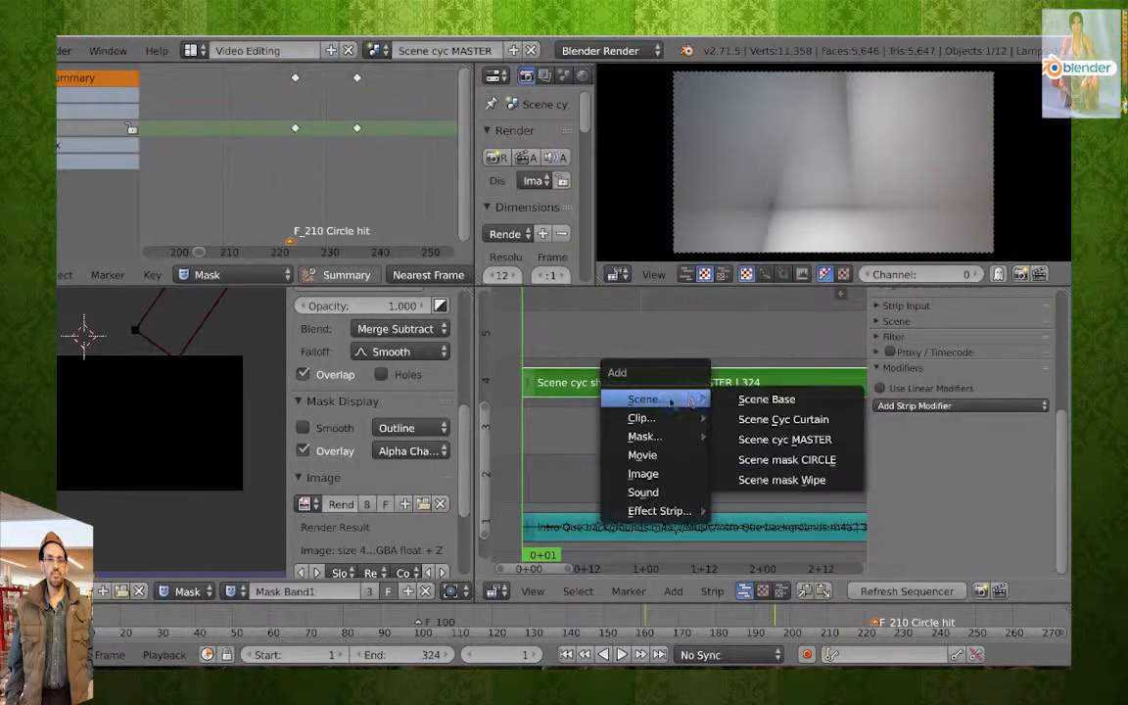
pyautogui.click(672, 591)
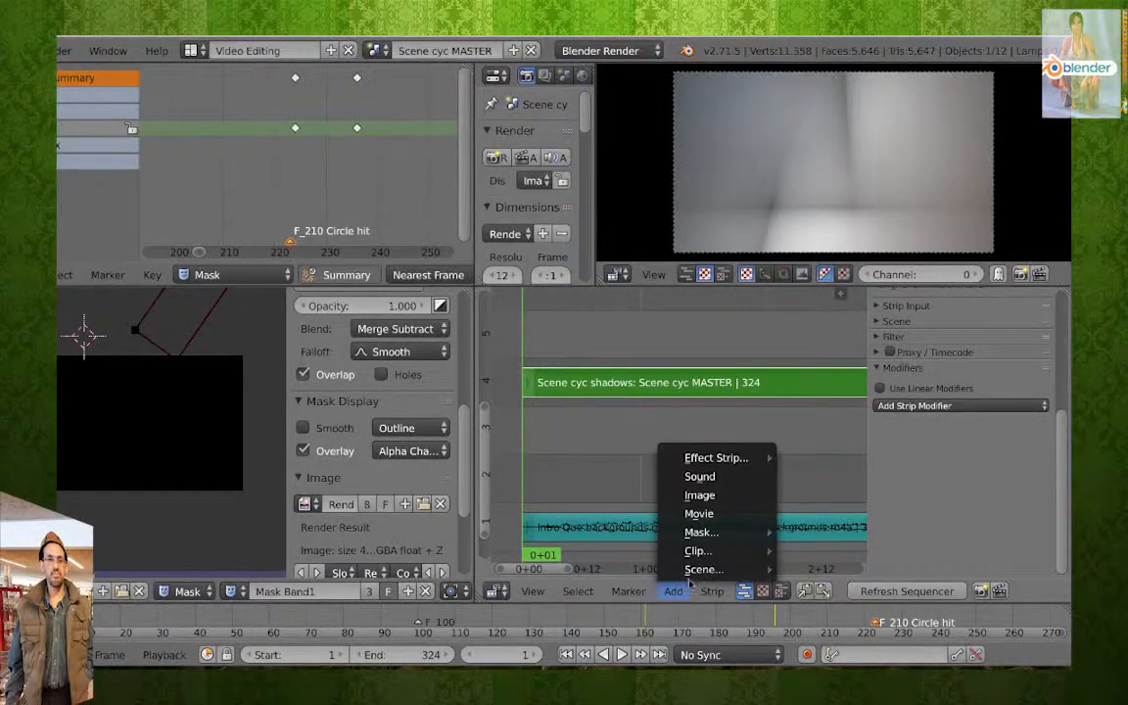
pyautogui.moveTo(700, 569)
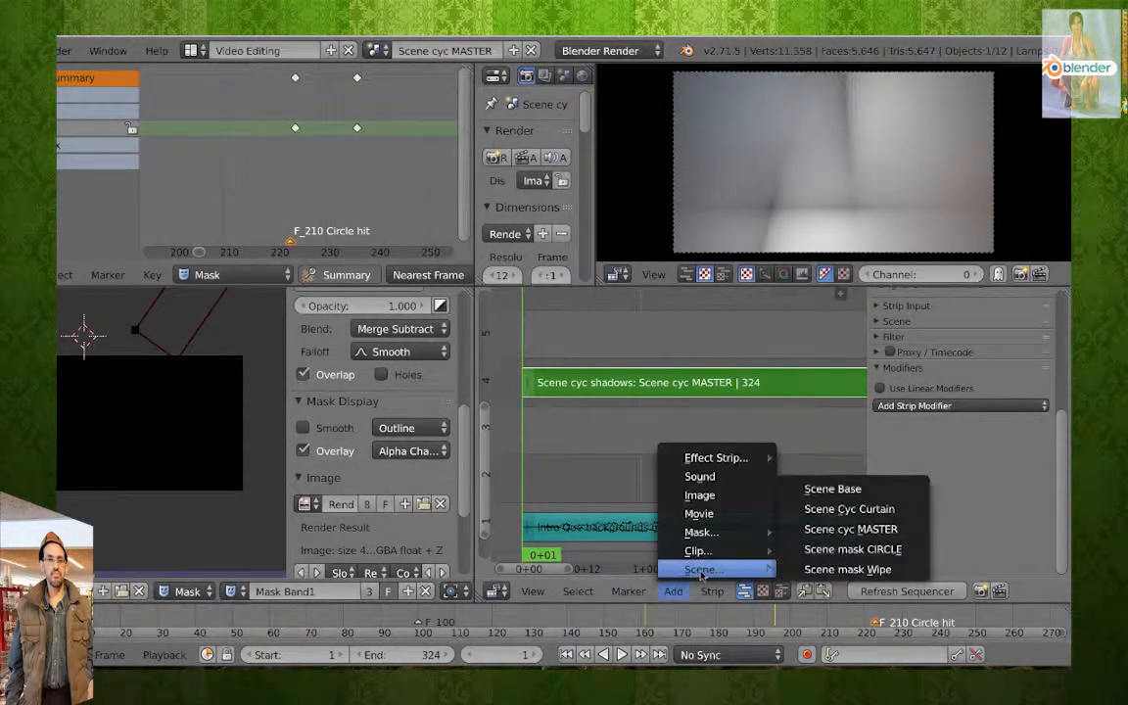
pyautogui.click(839, 570)
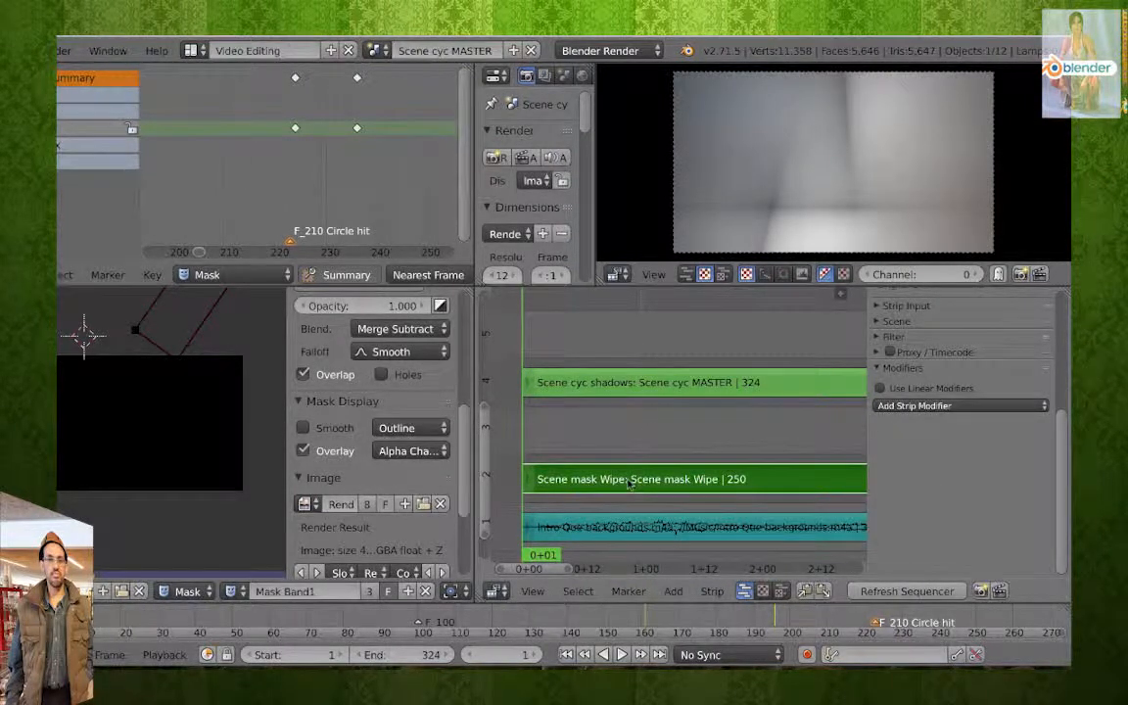
pyautogui.press('g')
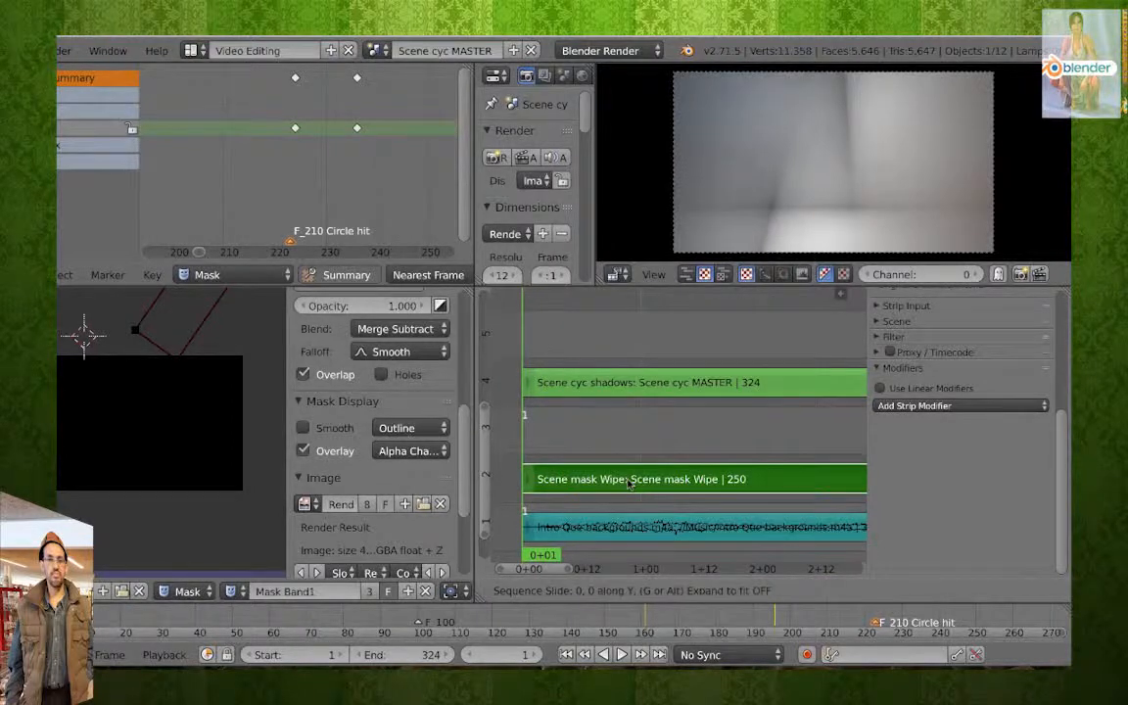
pyautogui.click(625, 336)
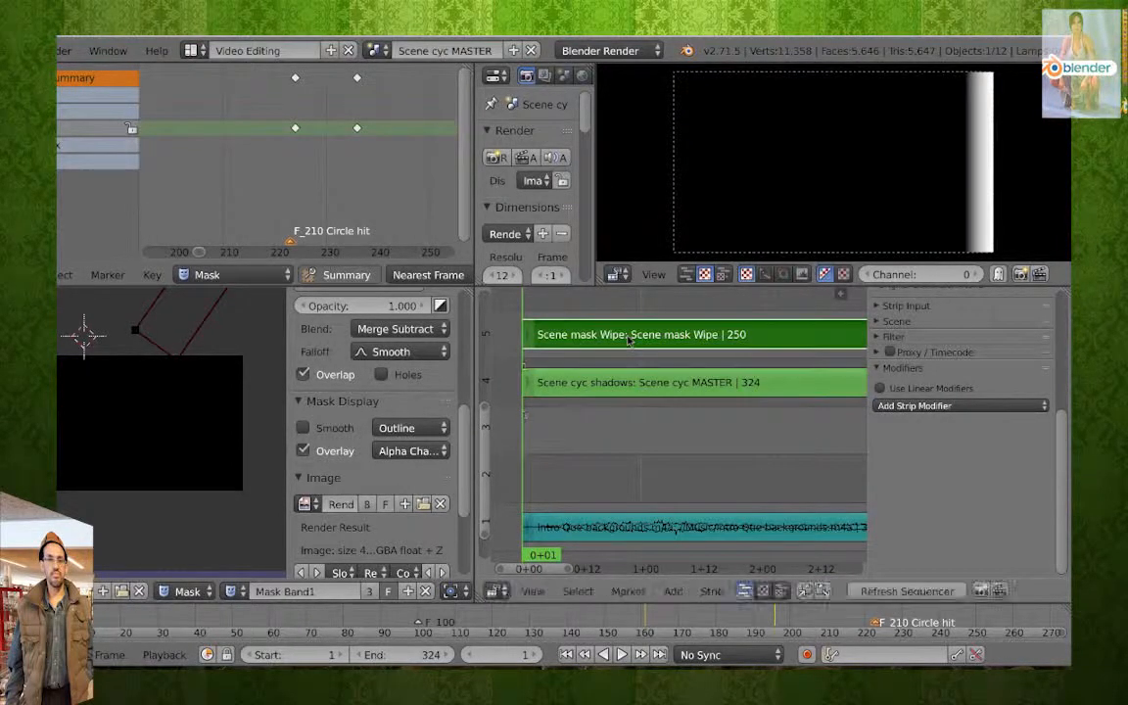
# Soft-cut the Scene mask Wipe strip at frame 57 and delete the part after the cut.
pyautogui.moveTo(602, 314); pyautogui.dragTo(672, 309)
pyautogui.scroll(-5, 685, 316)
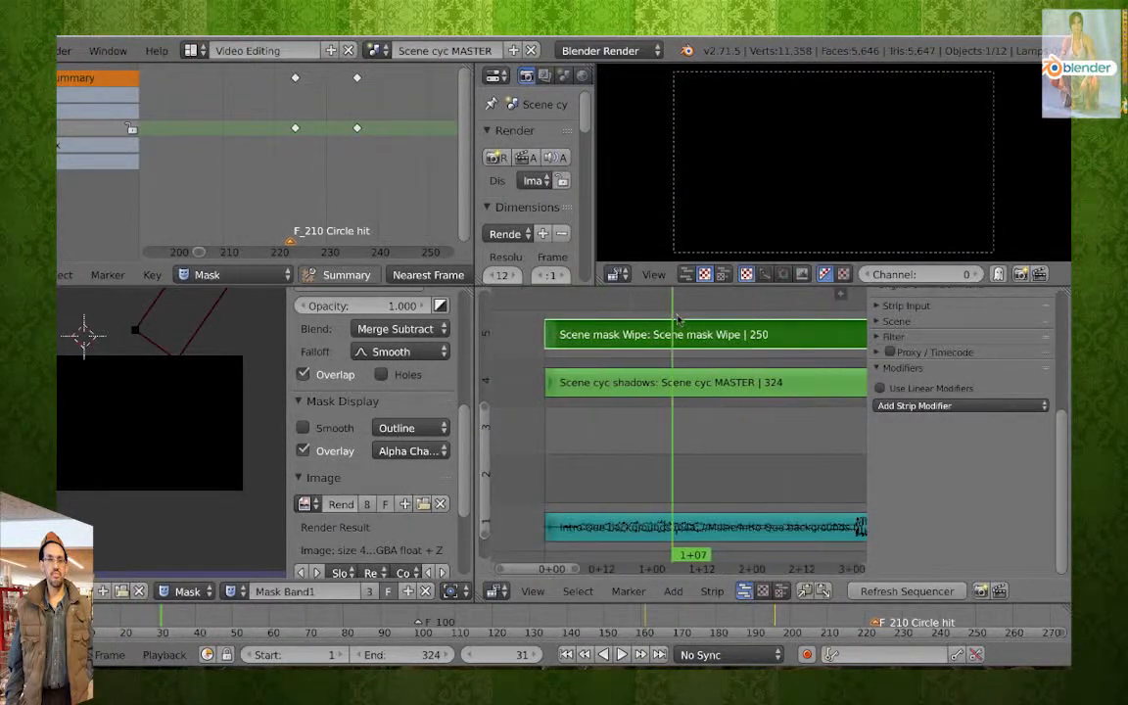
pyautogui.scroll(-1, 724, 323)
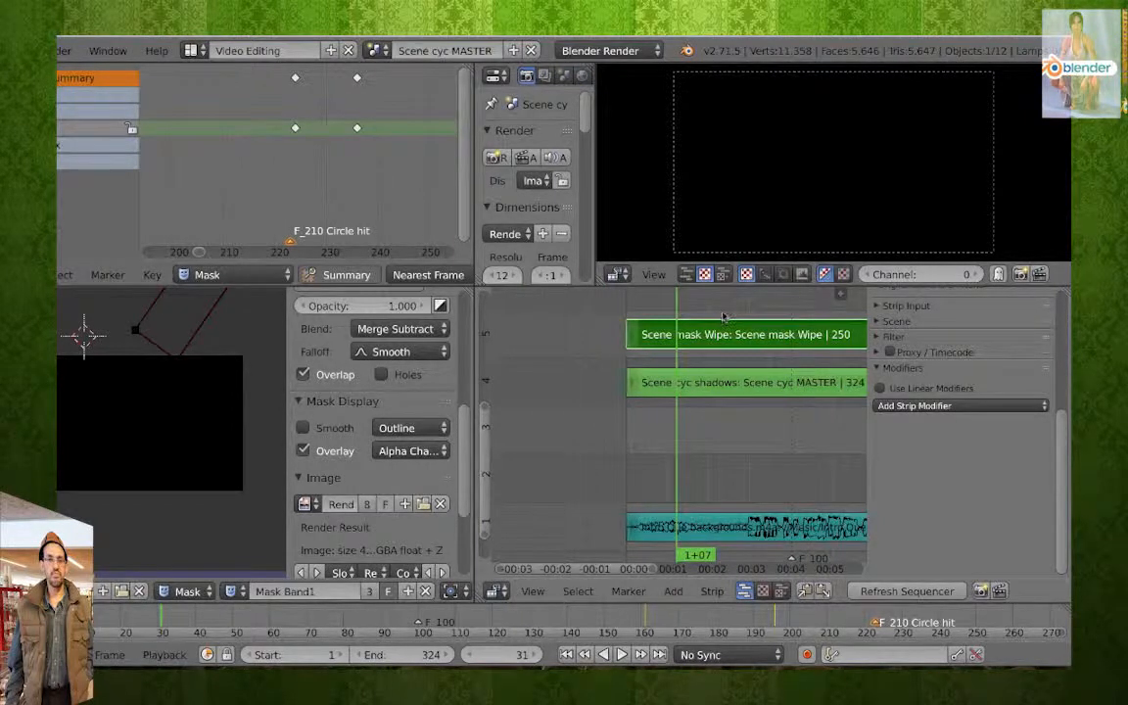
pyautogui.moveTo(683, 298); pyautogui.dragTo(722, 308)
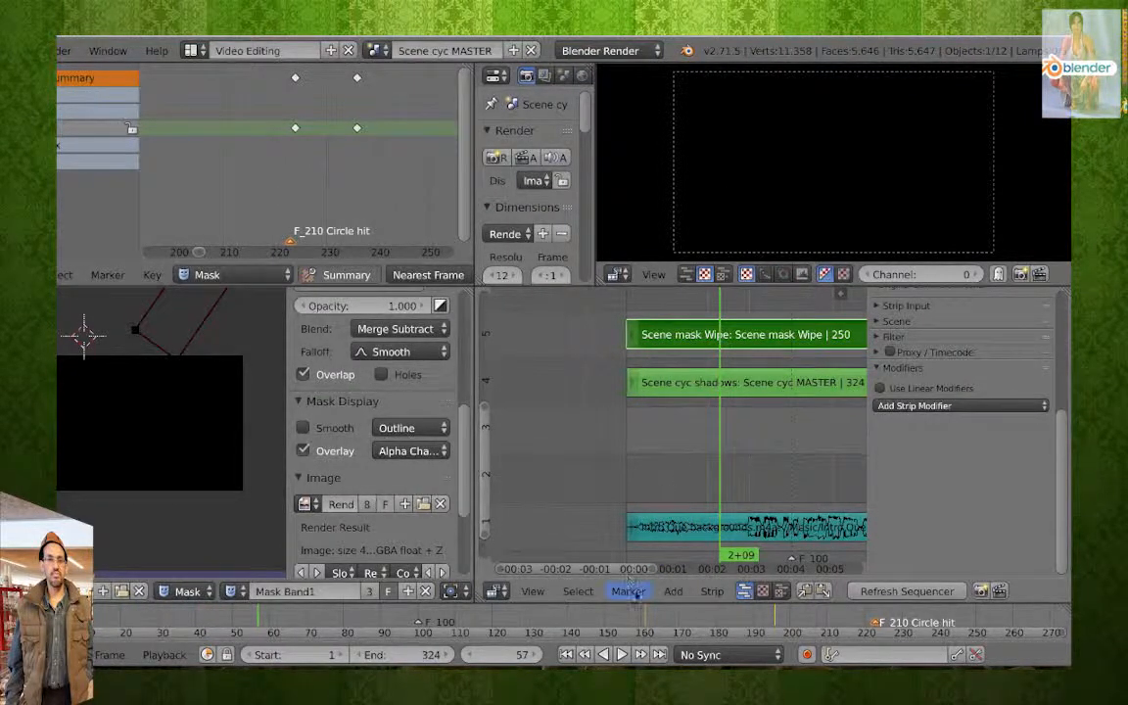
pyautogui.click(709, 592)
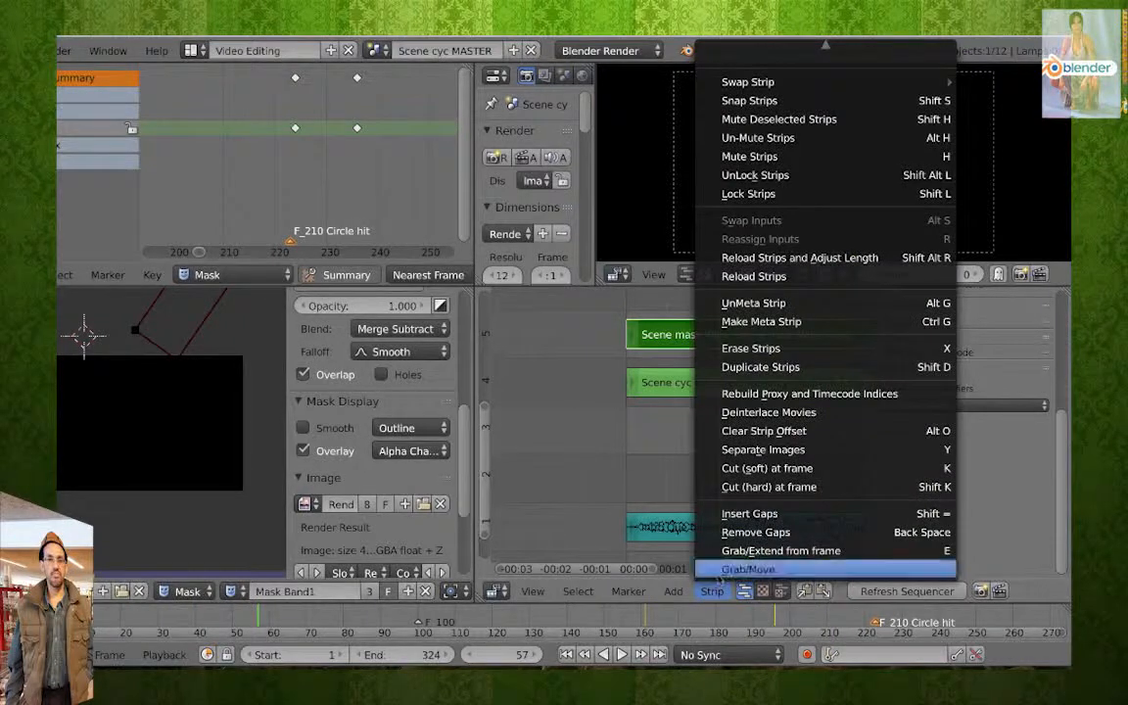
pyautogui.click(763, 467)
pyautogui.rightClick(798, 333)
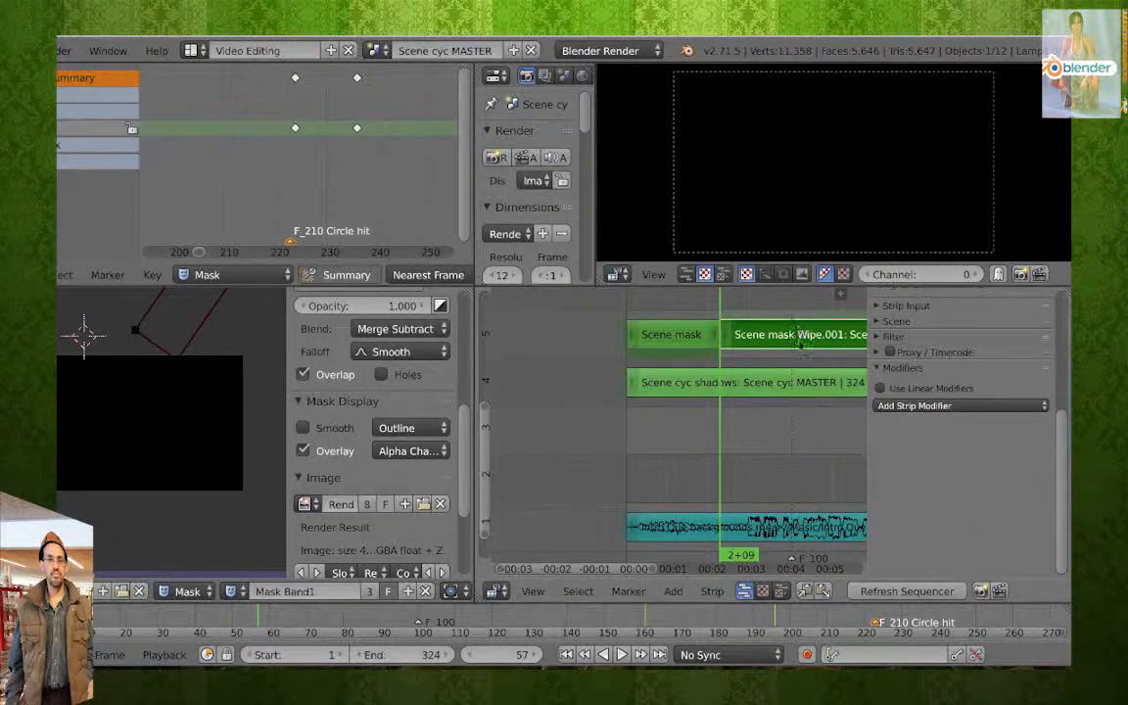
pyautogui.click(798, 337)
pyautogui.press('x')
pyautogui.click(799, 339)
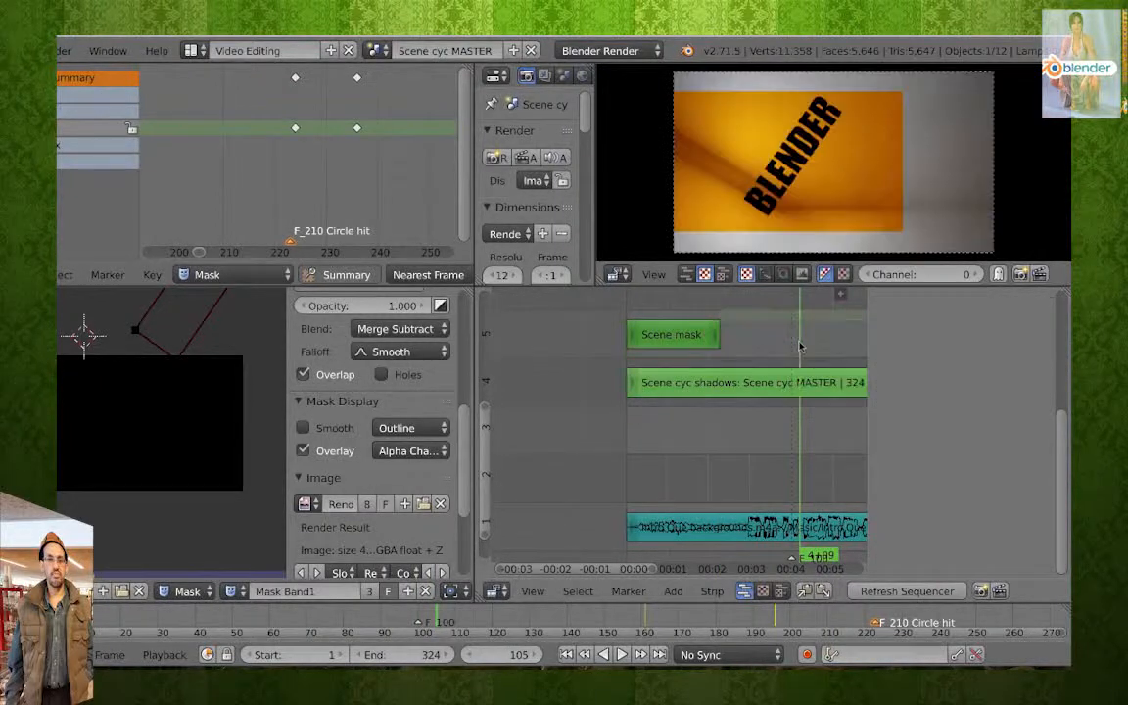
# Scrub through the trimmed wipe mask strip and move it to channel 3, below the Scene cyc shadows strip.
pyautogui.moveTo(707, 313); pyautogui.dragTo(671, 309)
pyautogui.moveTo(673, 333)
pyautogui.mouseDown(button='right')
pyautogui.moveTo(688, 335)
pyautogui.moveTo(671, 335)
pyautogui.mouseUp(button='right')
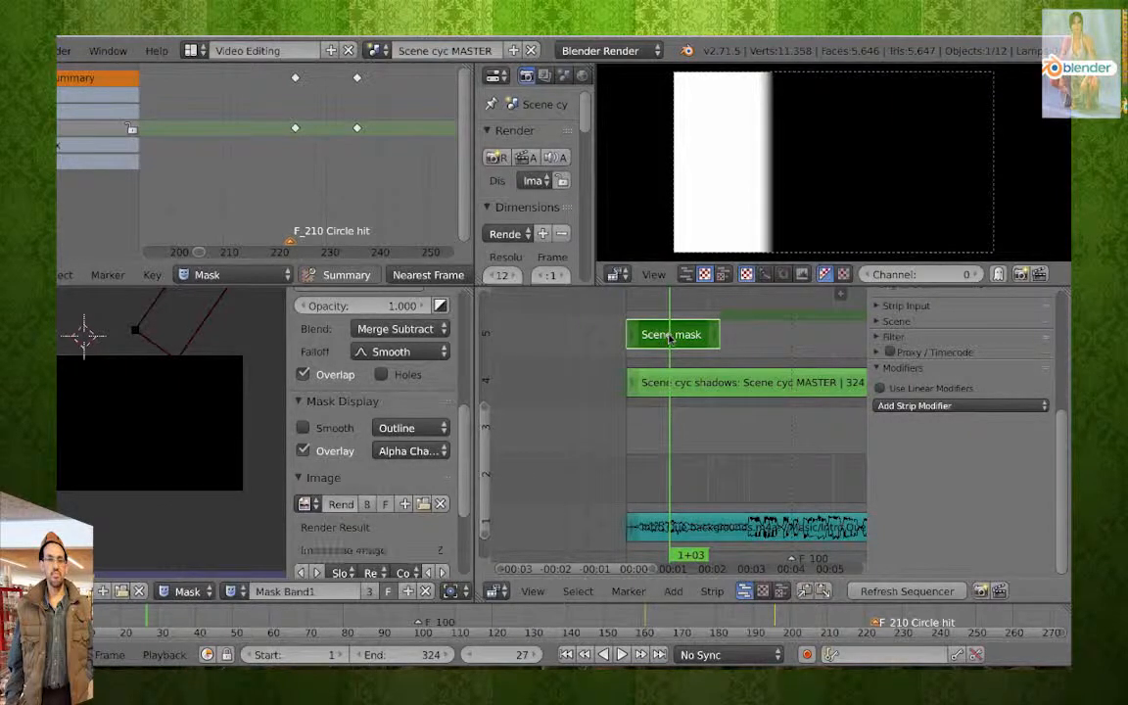
pyautogui.moveTo(683, 302); pyautogui.dragTo(658, 318)
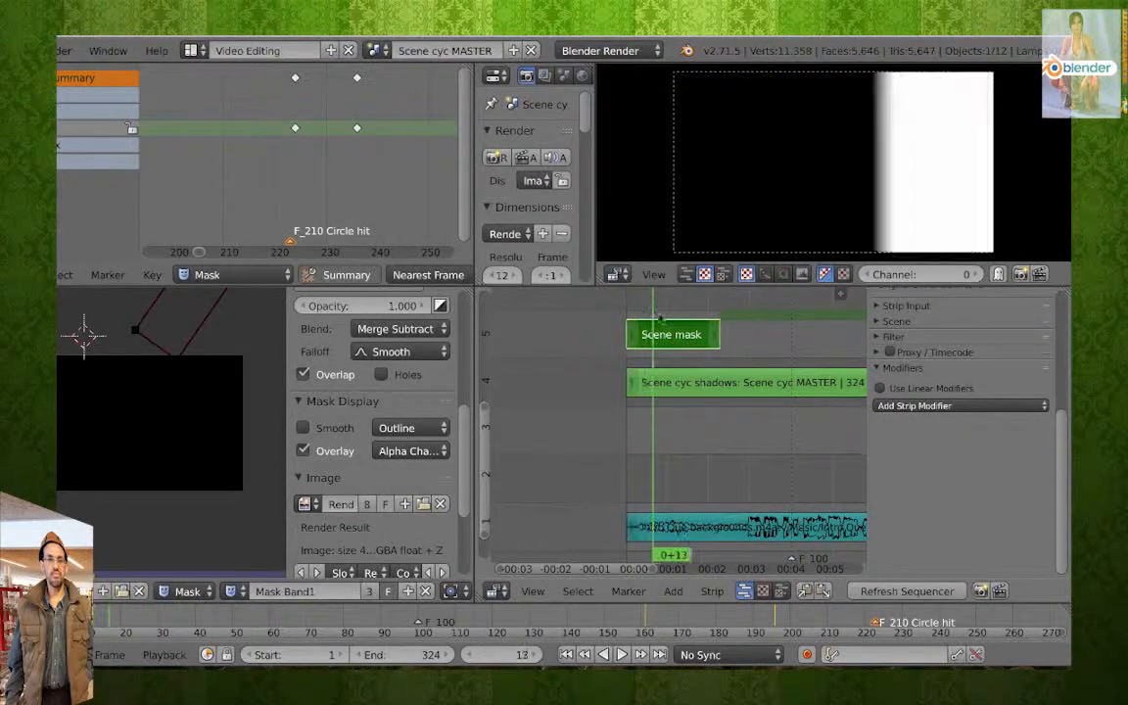
pyautogui.press('g')
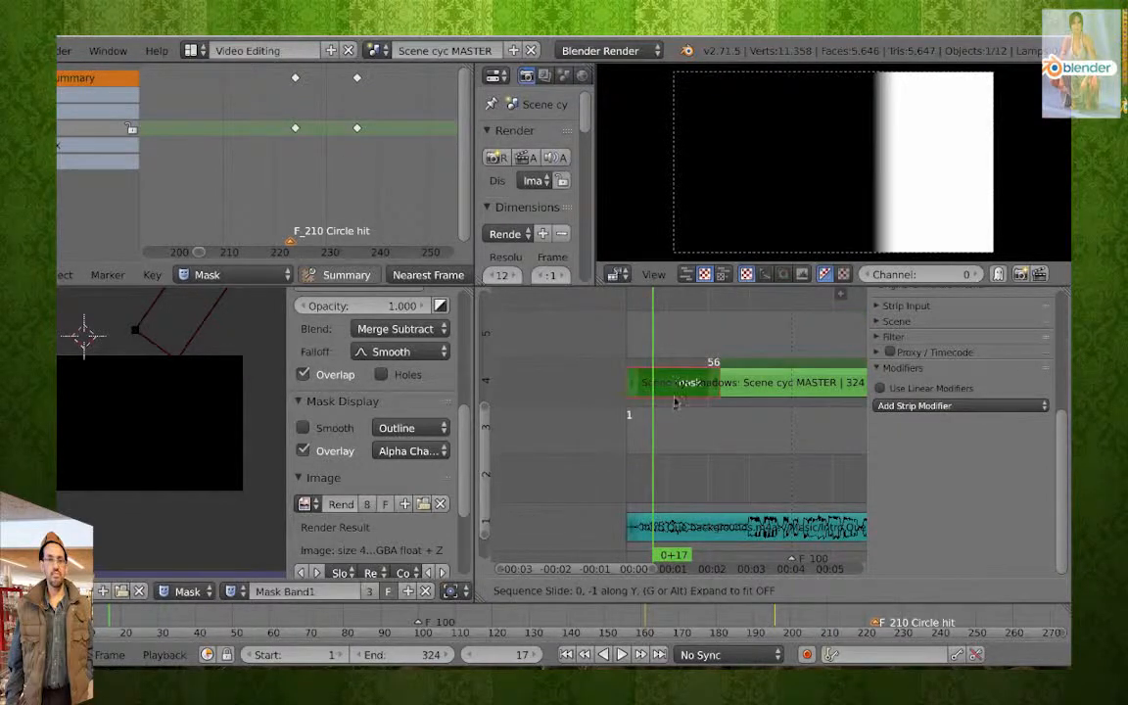
pyautogui.click(671, 431)
# Add the Scene Cyc Curtain scene as a strip at frame 2 and place it on channel 5.
pyautogui.moveTo(660, 325); pyautogui.dragTo(629, 346)
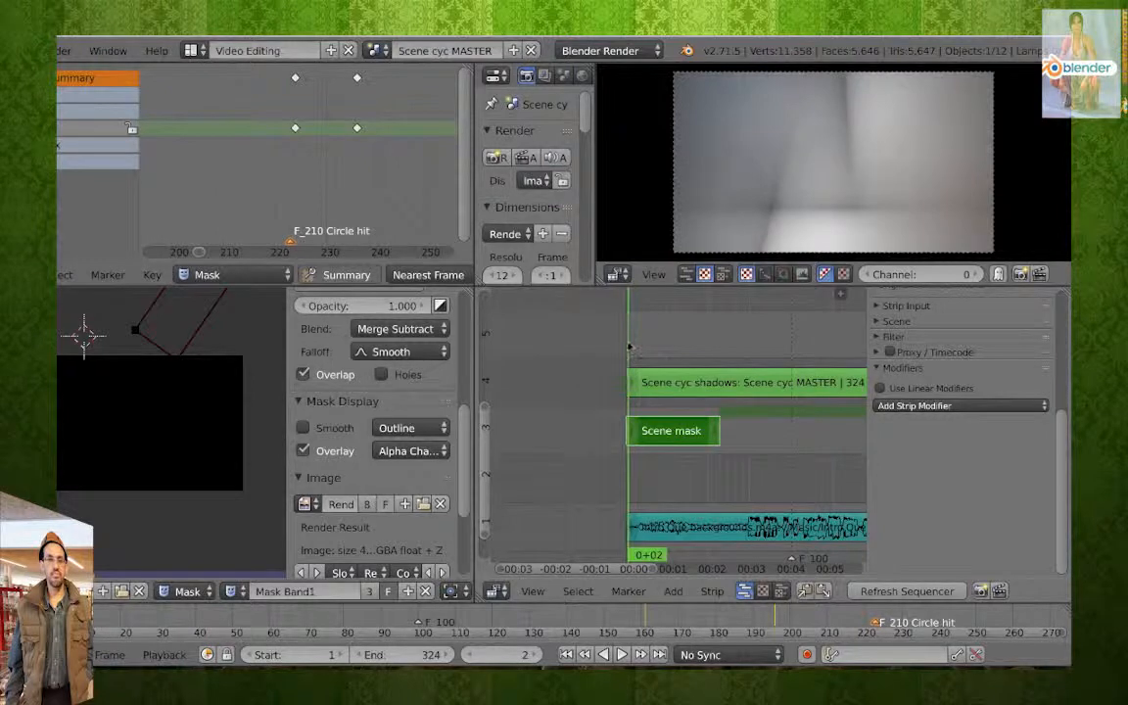
pyautogui.hotkey('shift', 'a')
pyautogui.moveTo(656, 349)
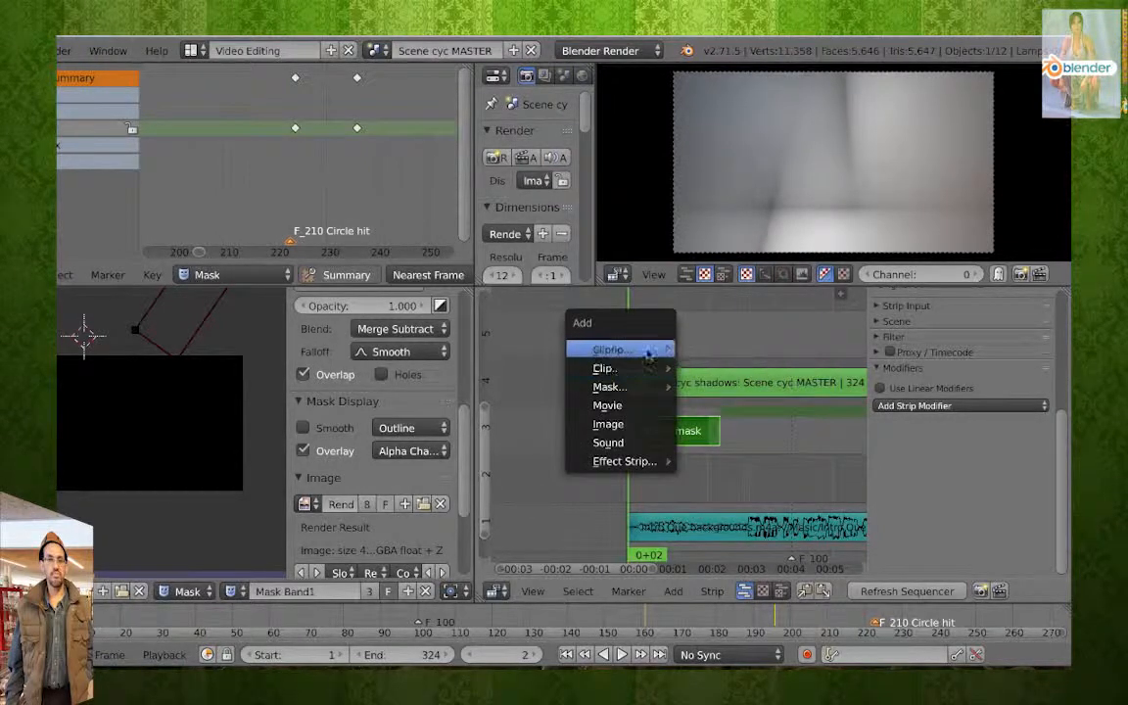
pyautogui.click(719, 370)
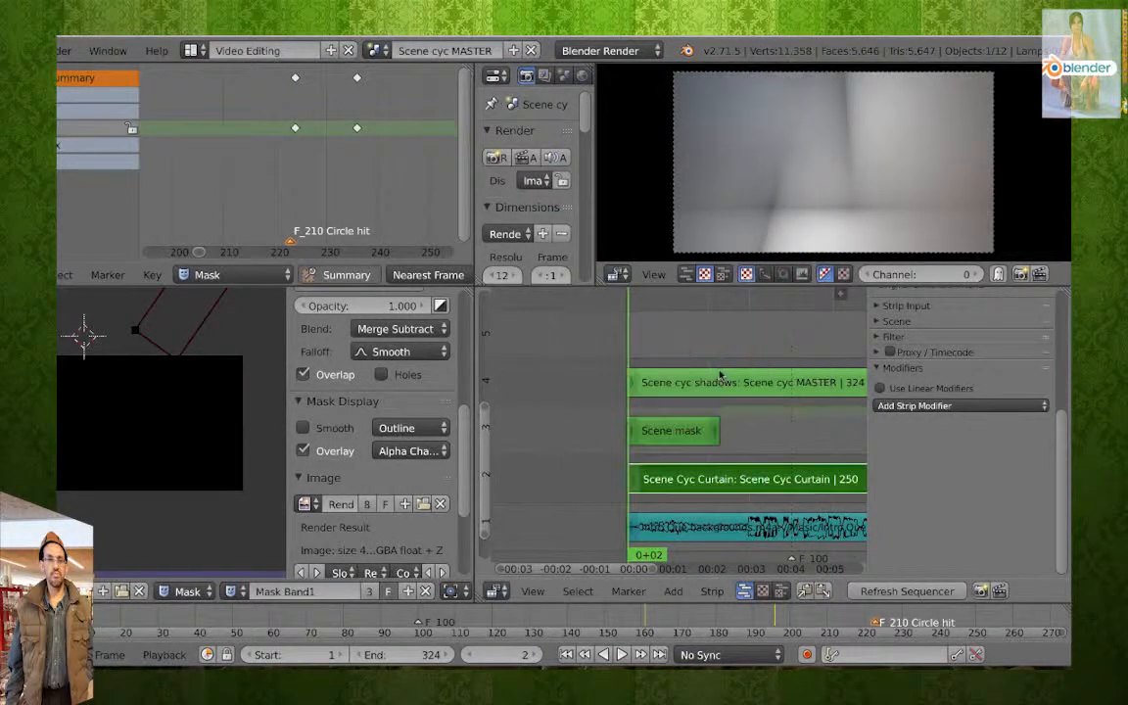
pyautogui.press('g')
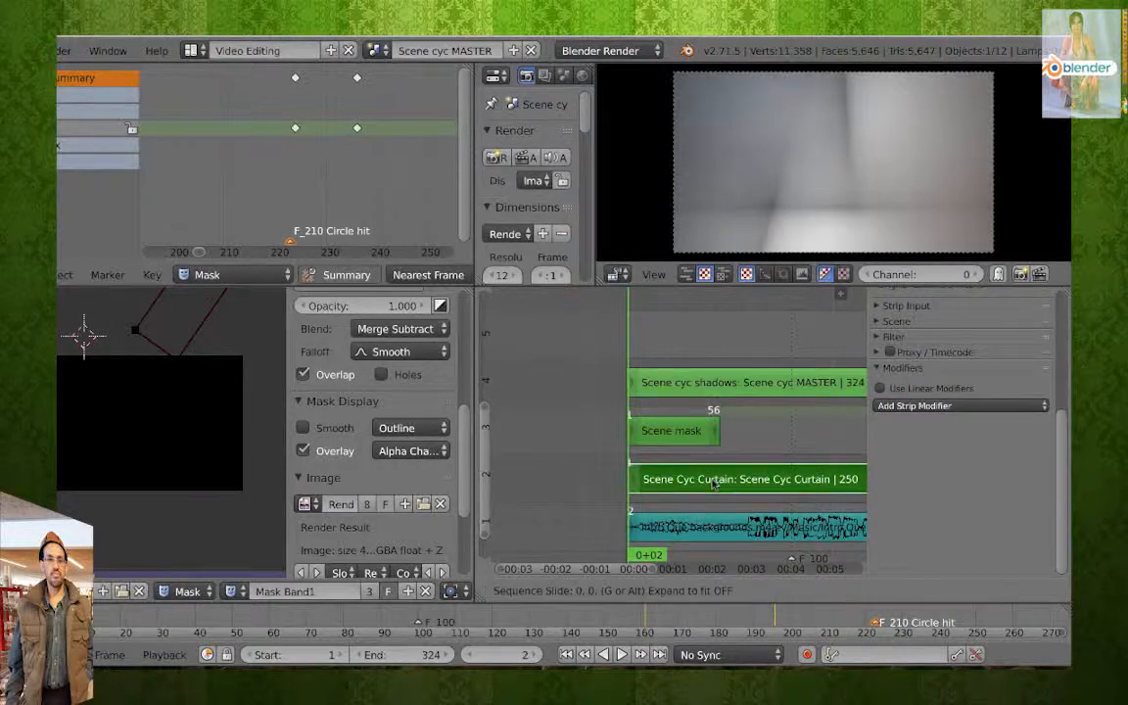
pyautogui.click(713, 337)
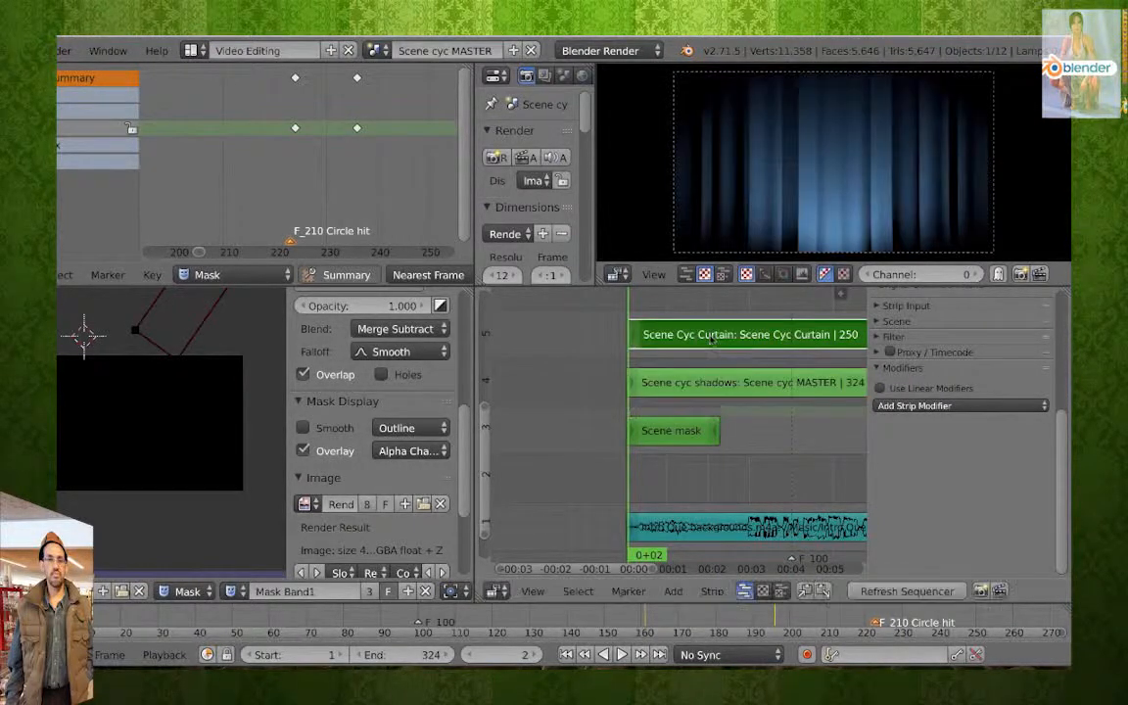
# Soft-cut the Scene Cyc Curtain strip at frame 57 and delete the part after the cut.
pyautogui.moveTo(713, 338); pyautogui.dragTo(719, 309)
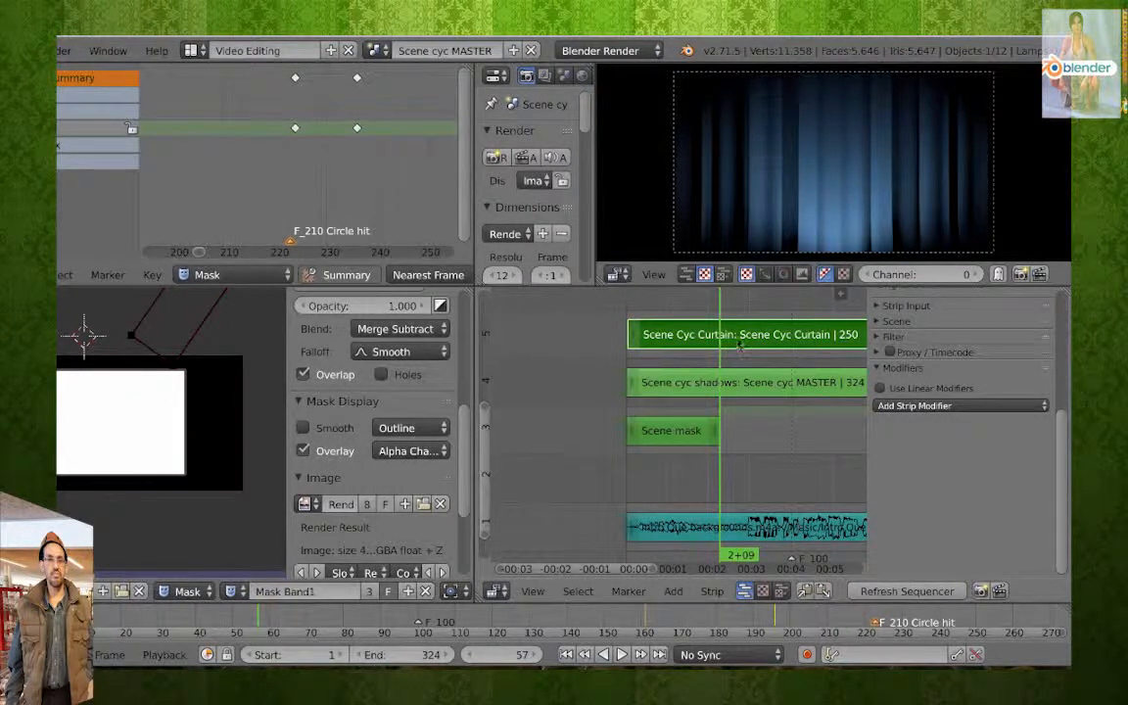
pyautogui.press('k')
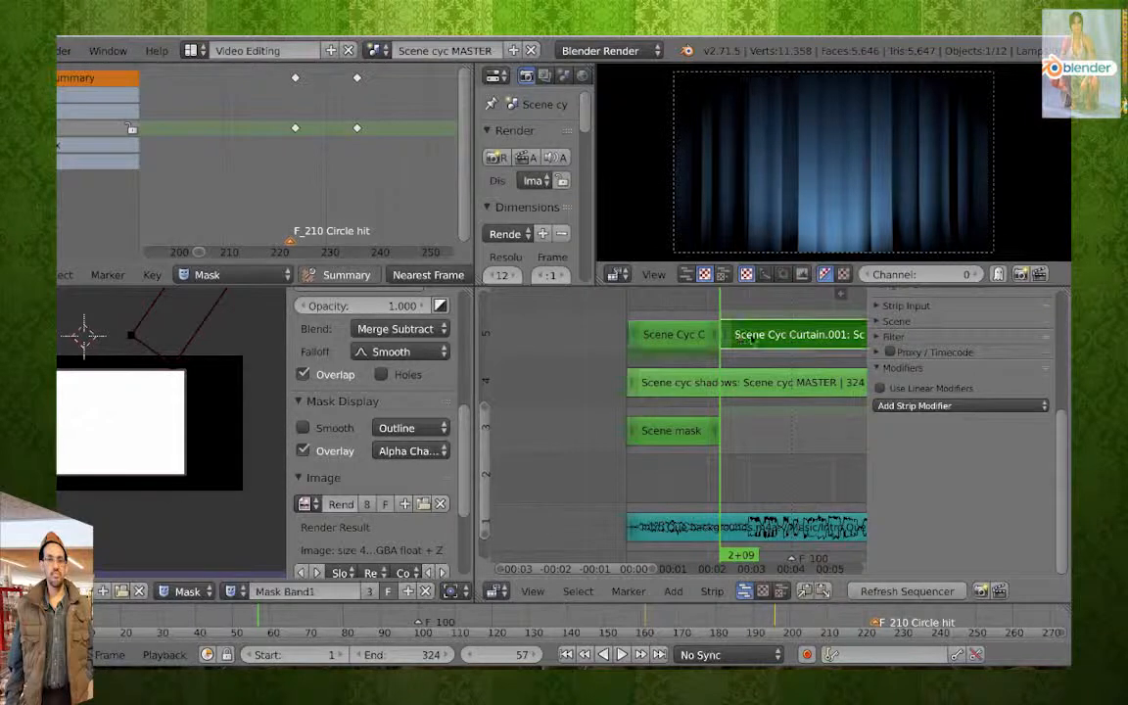
pyautogui.press('x')
pyautogui.click(744, 338)
# Scrub to frame 27 and add a Mask strip modifier to the trimmed Scene Cyc Curtain strip.
pyautogui.moveTo(680, 314); pyautogui.dragTo(669, 333)
pyautogui.rightClick(670, 334)
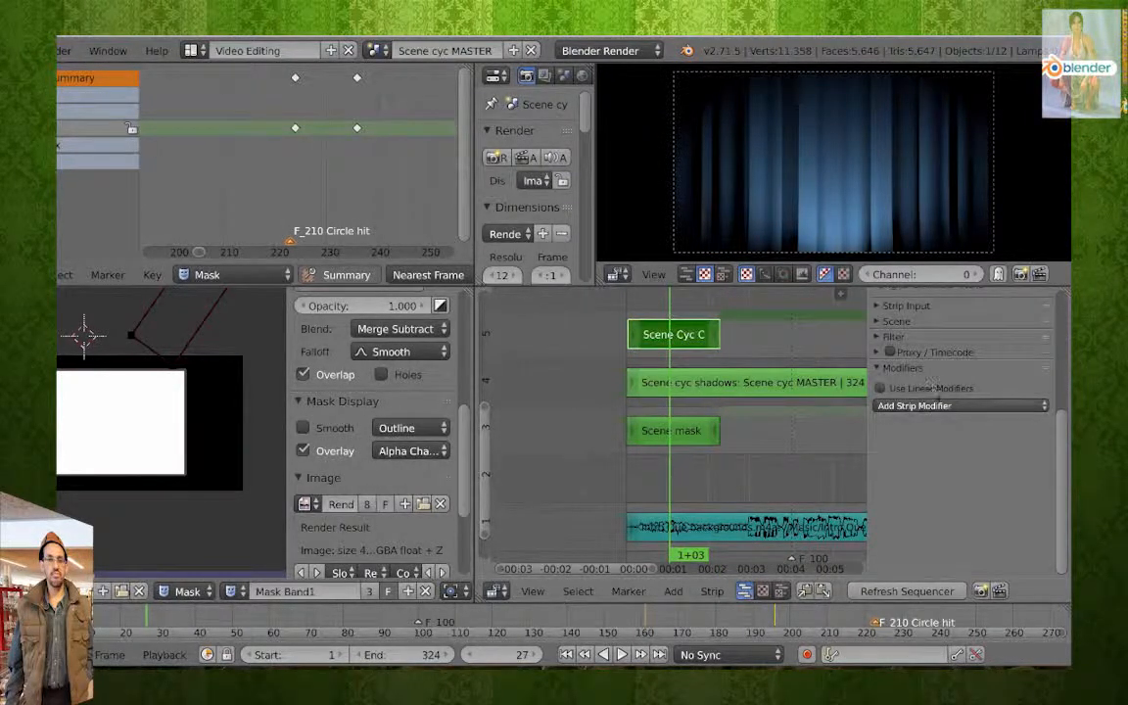
pyautogui.click(946, 406)
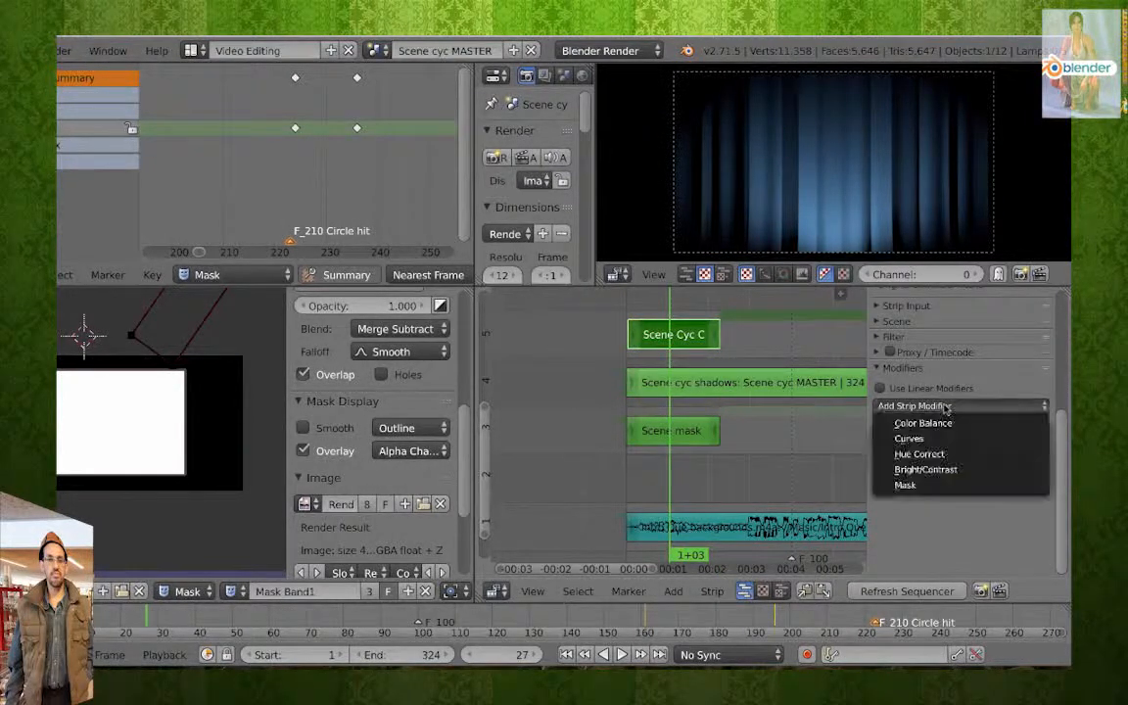
pyautogui.click(945, 485)
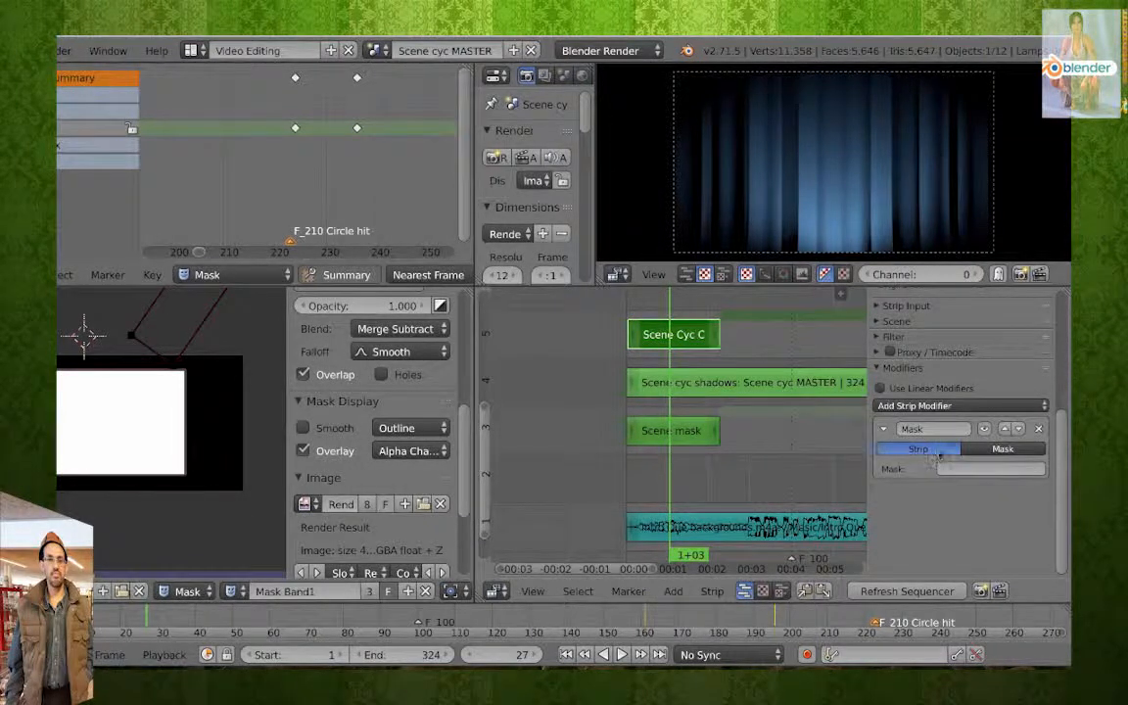
# Check the Mask modifier's available mask datablocks, then use the Strip input type with Scene mask Wipe as the mask.
pyautogui.click(997, 450)
pyautogui.click(945, 469)
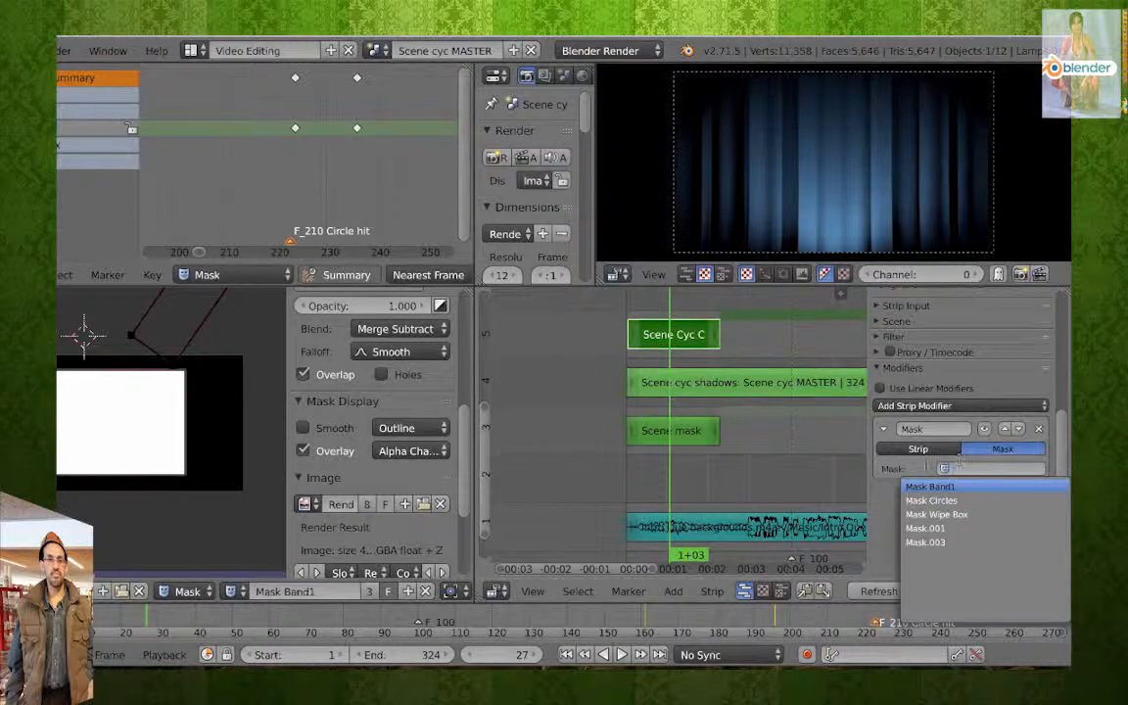
pyautogui.click(933, 471)
pyautogui.click(938, 453)
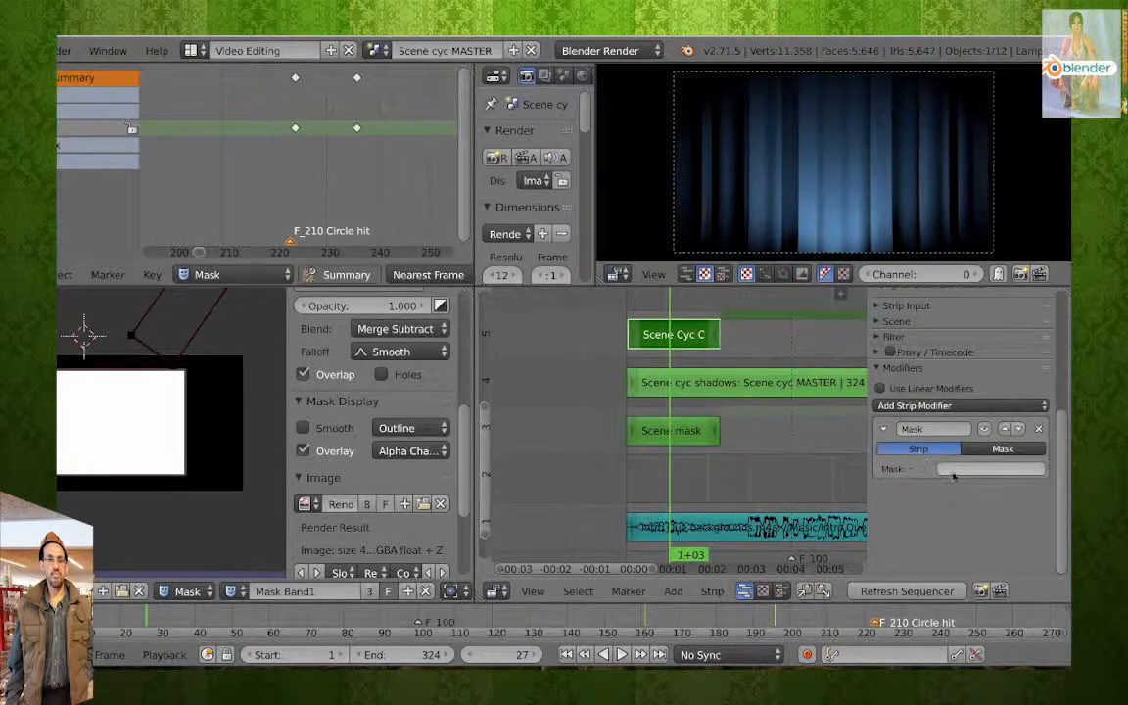
pyautogui.click(951, 471)
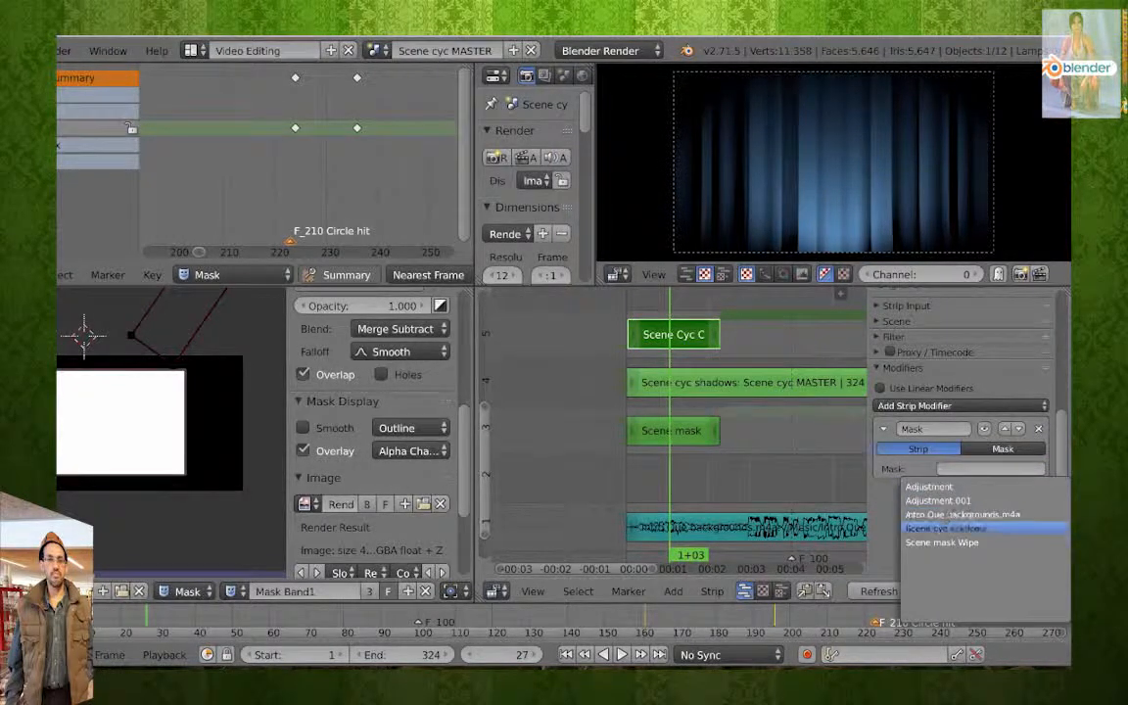
pyautogui.click(946, 543)
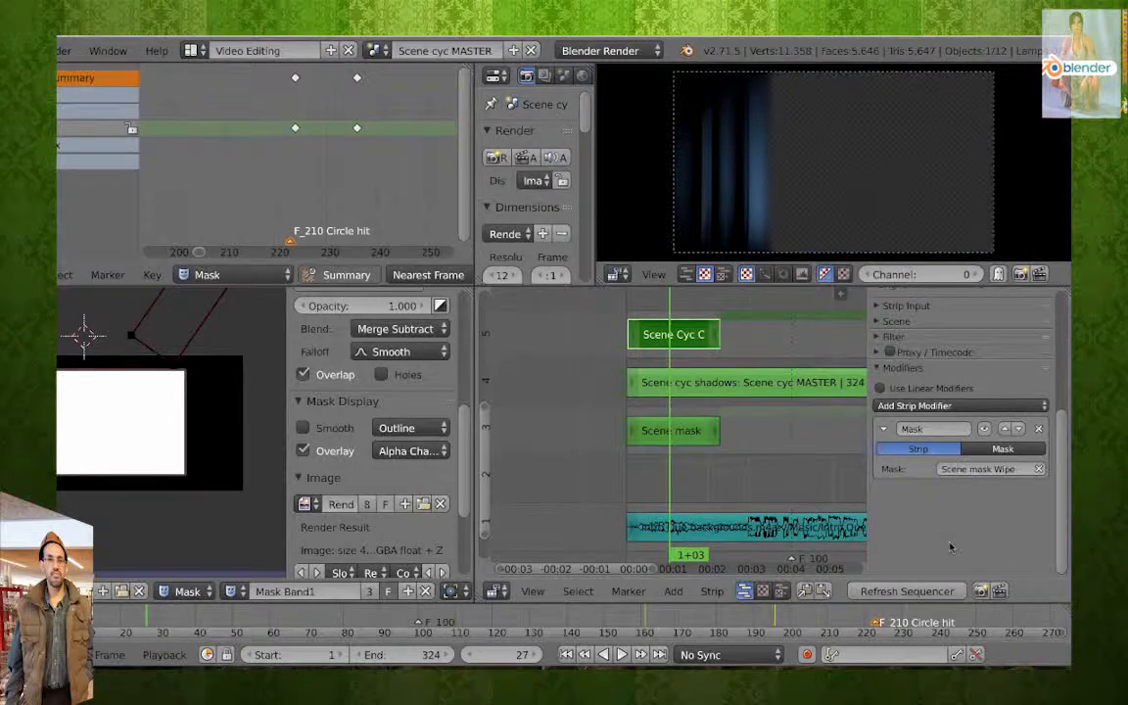
# Set the masked Scene Cyc Curtain strip's blend mode to Alpha Over and scrub to frame 44 to check the wipe.
pyautogui.rightClick(681, 442)
pyautogui.rightClick(676, 338)
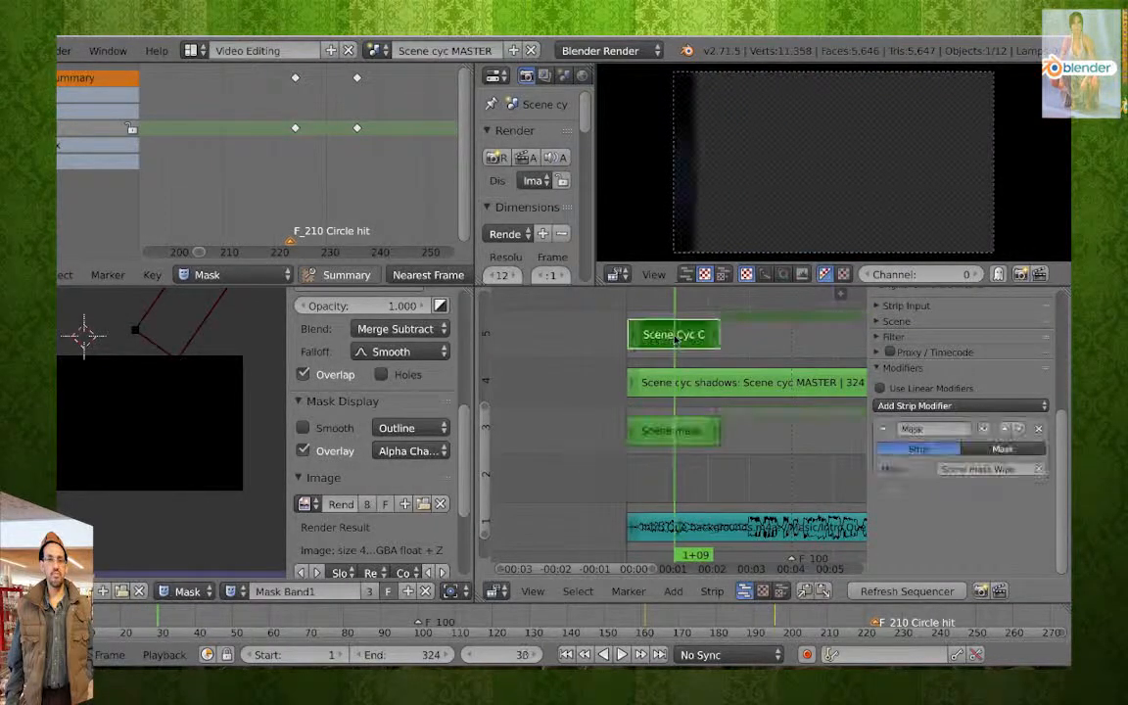
pyautogui.moveTo(607, 309); pyautogui.dragTo(659, 311)
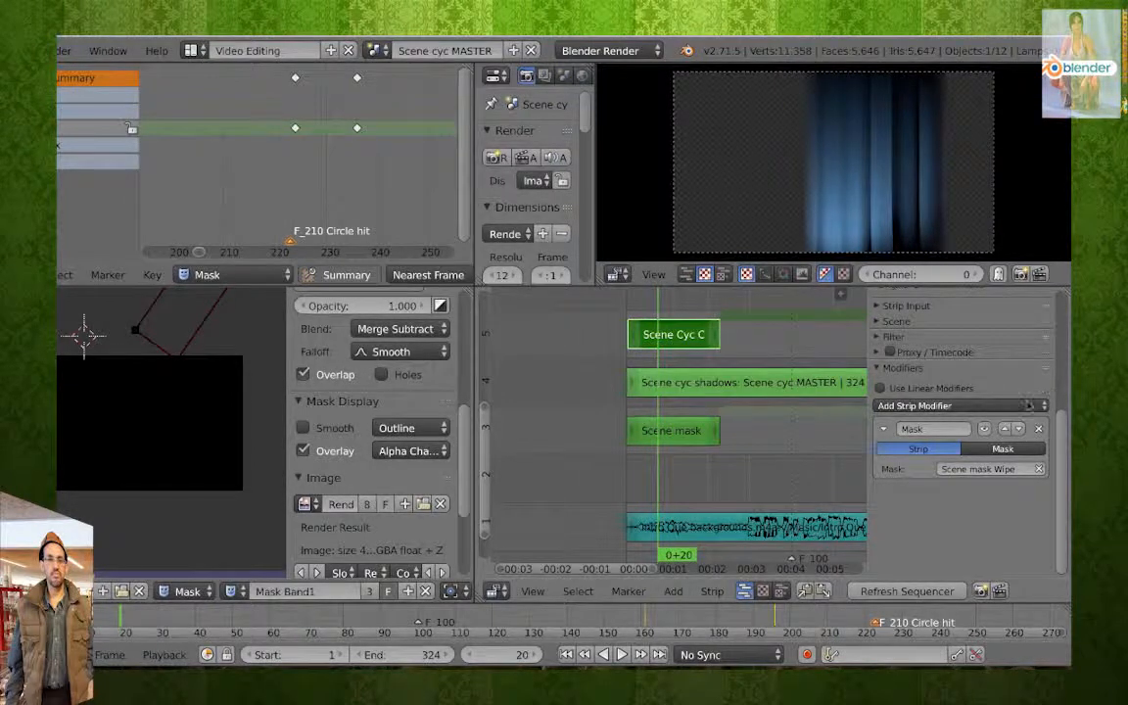
pyautogui.moveTo(1061, 431); pyautogui.dragTo(1062, 302)
pyautogui.click(1013, 348)
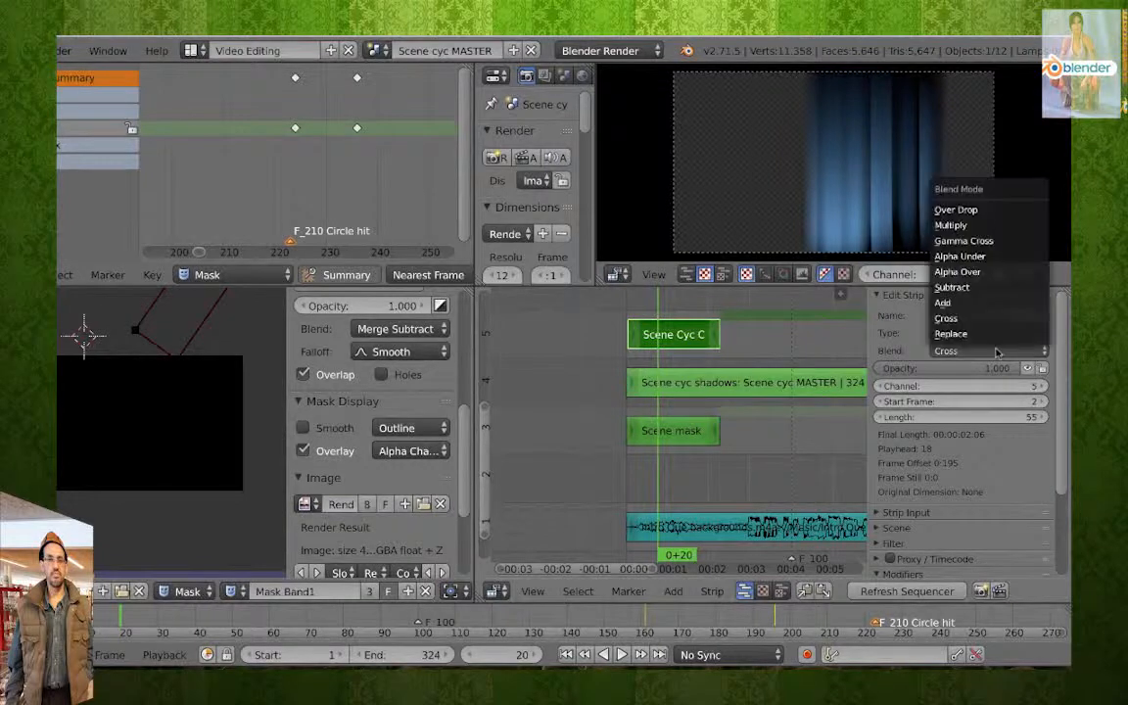
pyautogui.click(997, 273)
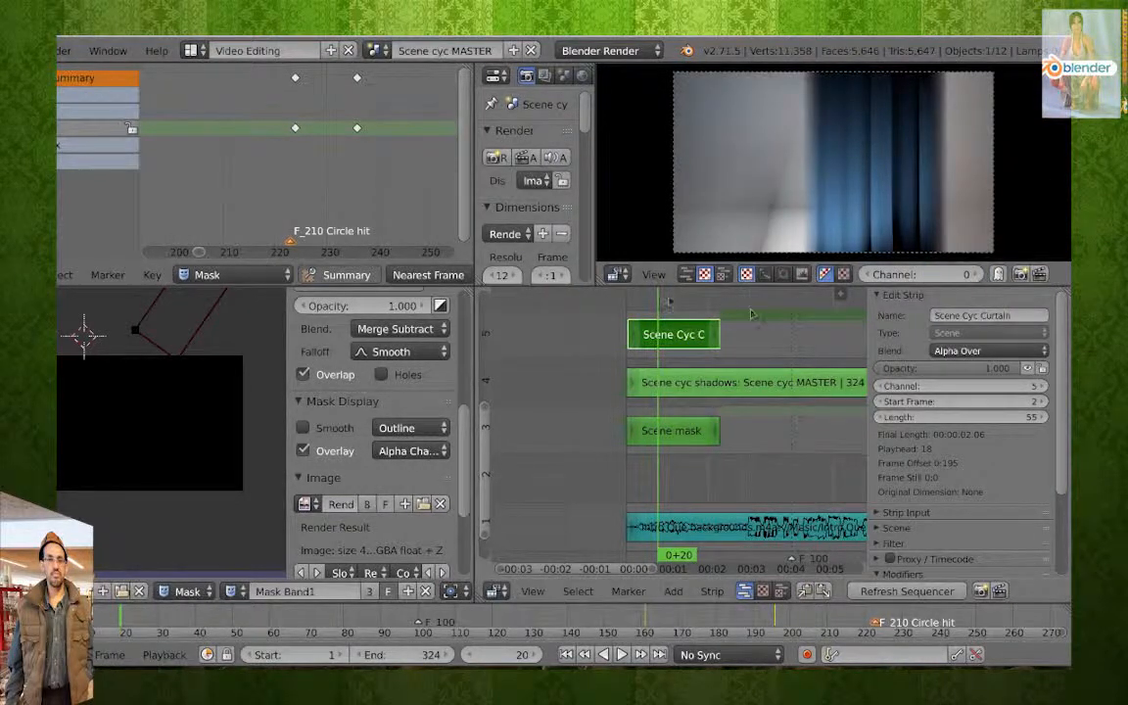
pyautogui.moveTo(662, 305); pyautogui.dragTo(700, 315)
pyautogui.scroll(-2, 699, 317)
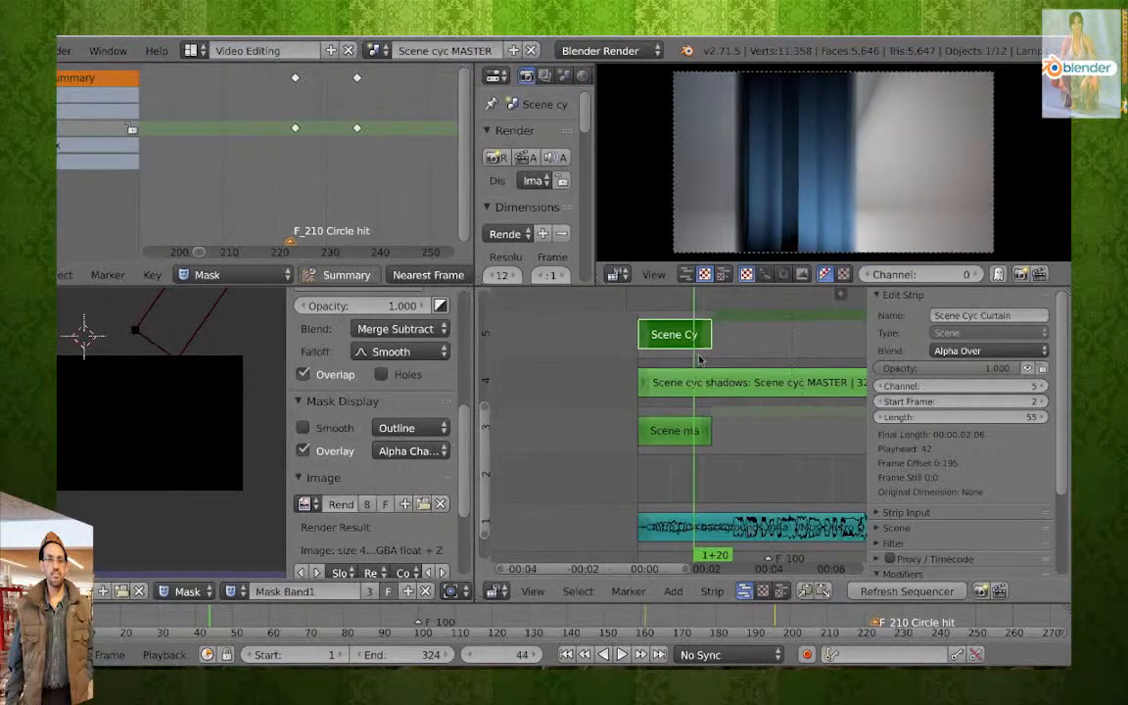
# Duplicate the masked Scene Cyc Curtain strip onto channel 6, keeping its start at frame 2.
pyautogui.moveTo(487, 413); pyautogui.dragTo(505, 383)
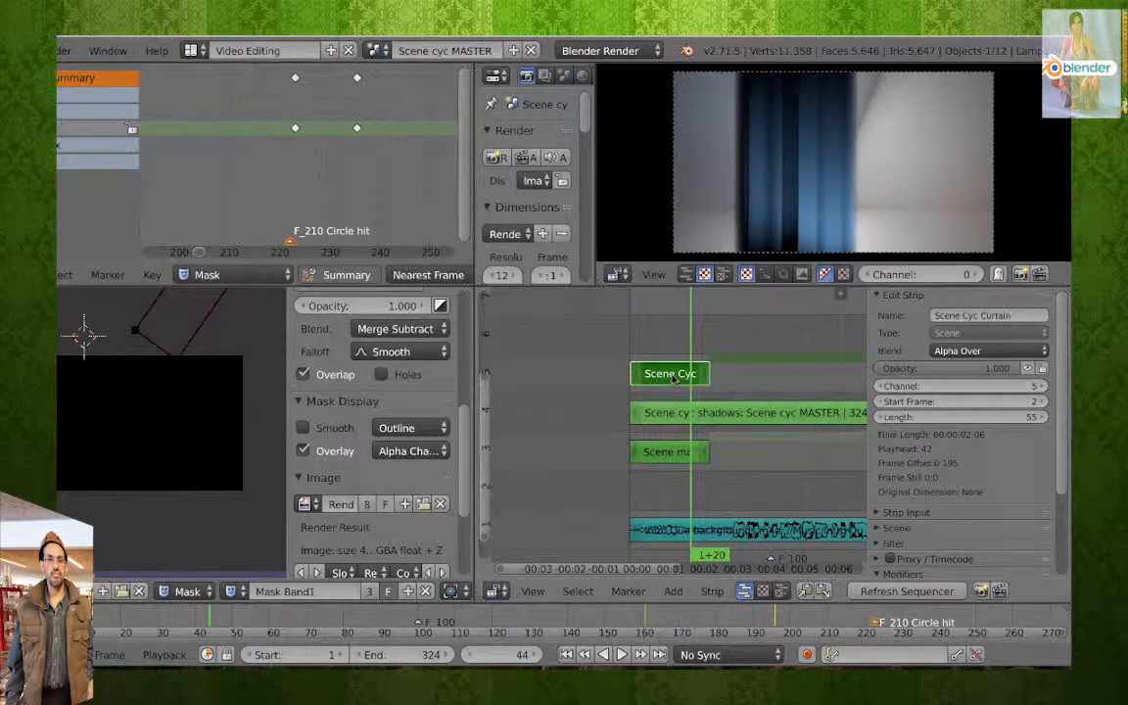
pyautogui.hotkey('shift', 'd')
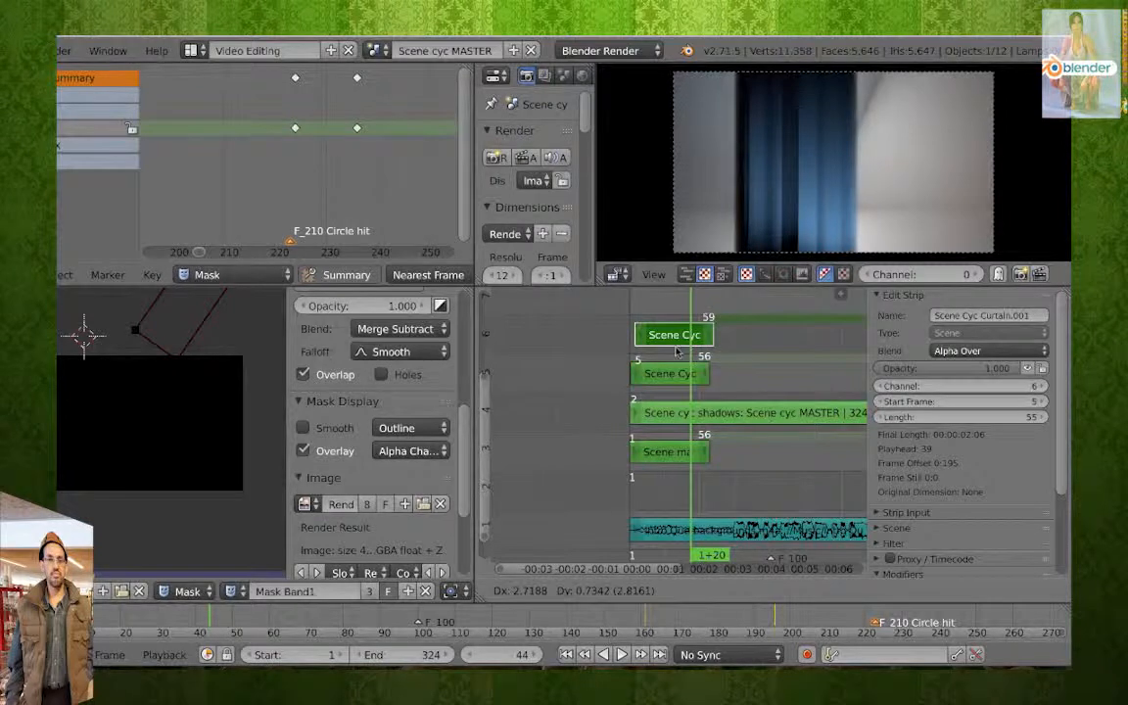
pyautogui.press('y')
pyautogui.click(696, 349)
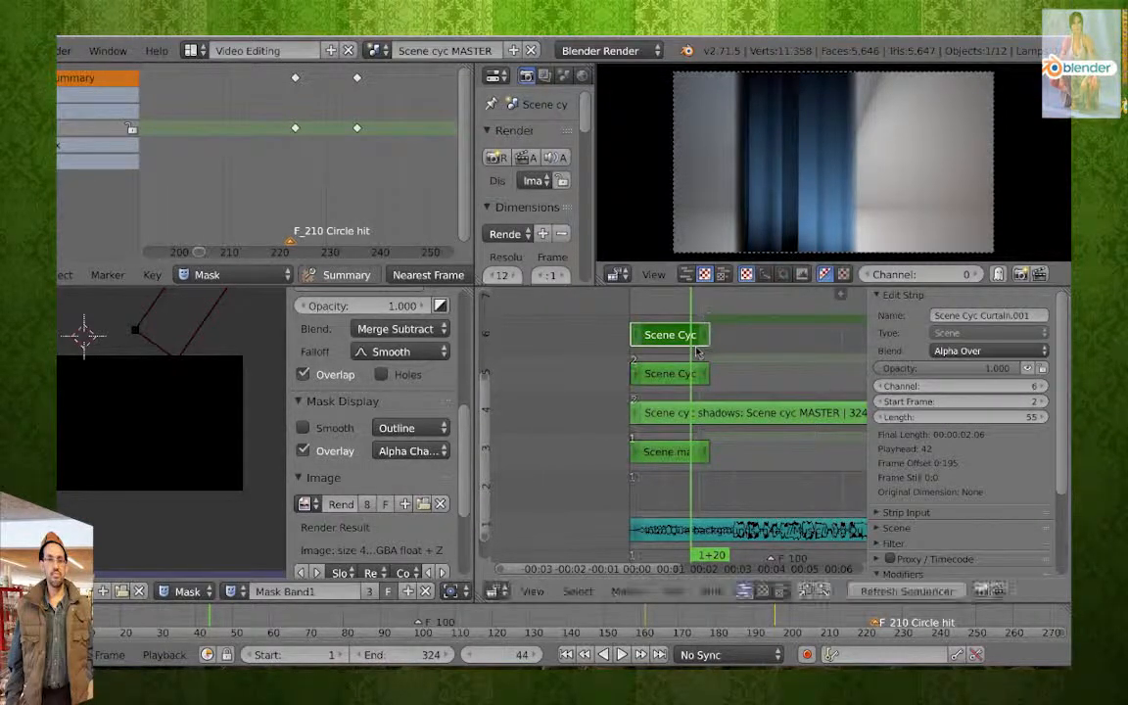
pyautogui.press('g')
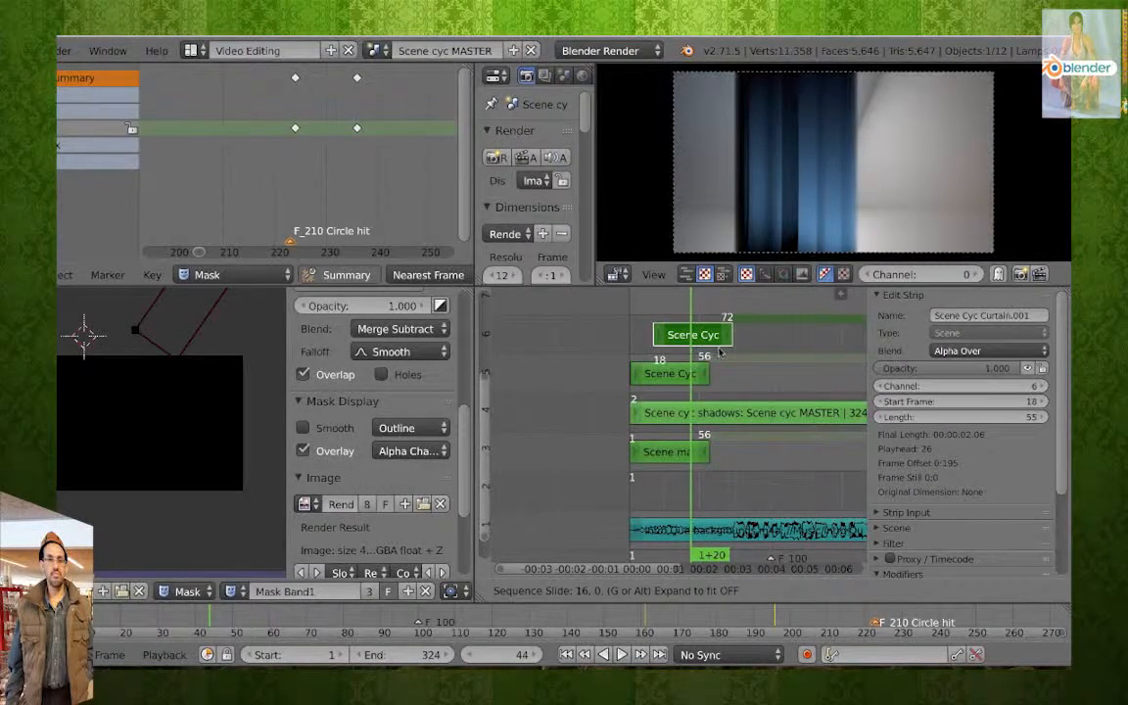
pyautogui.click(721, 352)
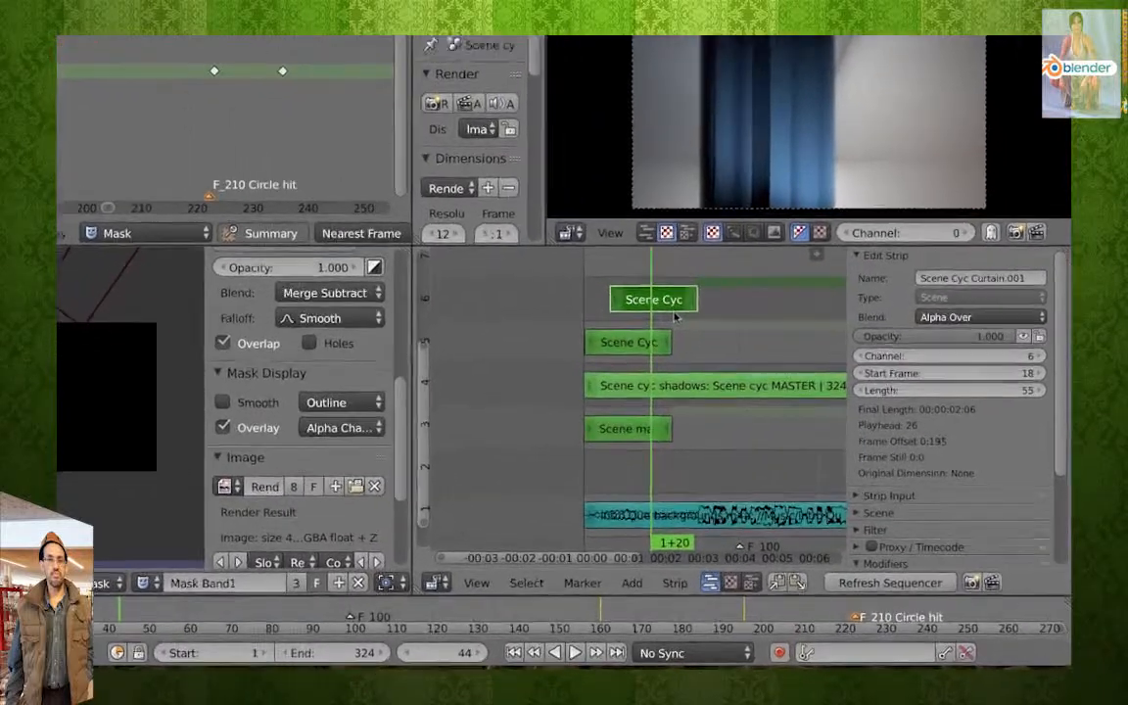
pyautogui.hotkey('ctrl', 'z')
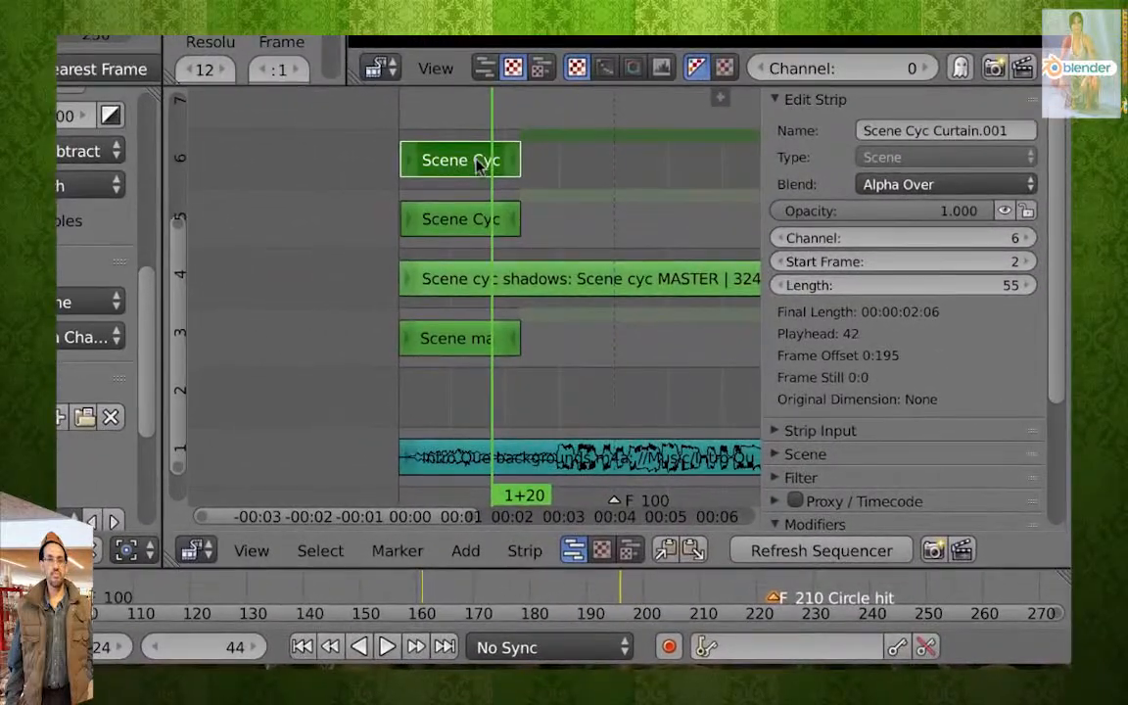
# Scrub to frame 31 and add a Transform effect strip to the duplicated curtain strip.
pyautogui.click(501, 185)
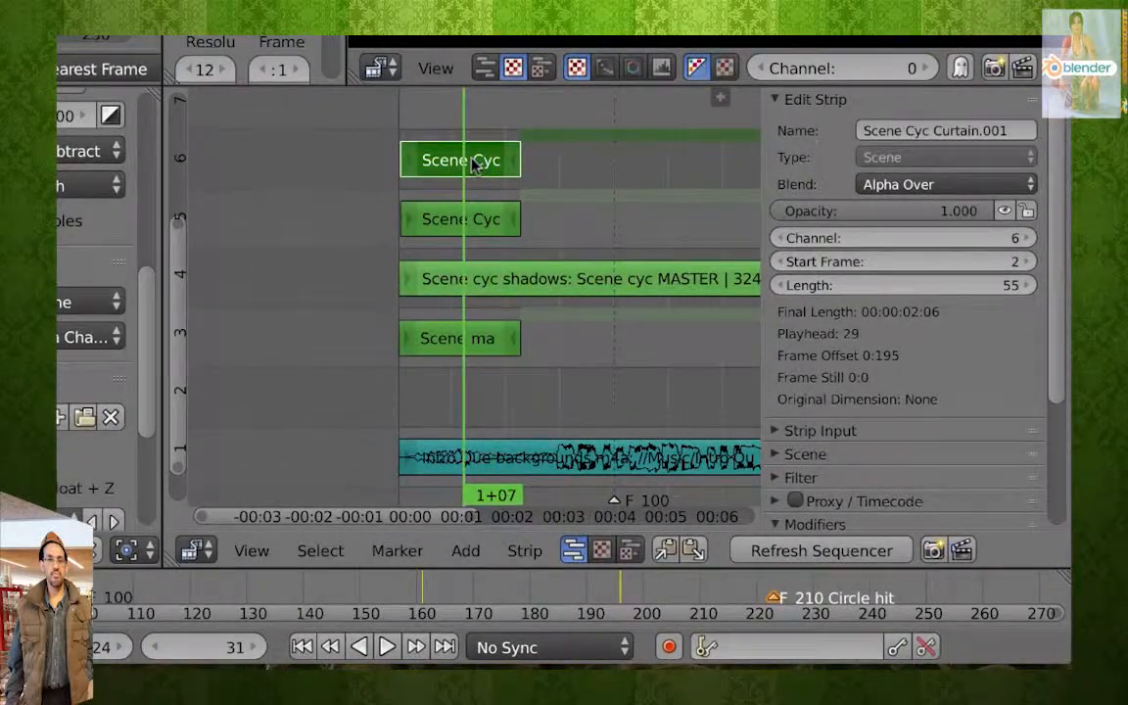
pyautogui.hotkey('shift', 'a')
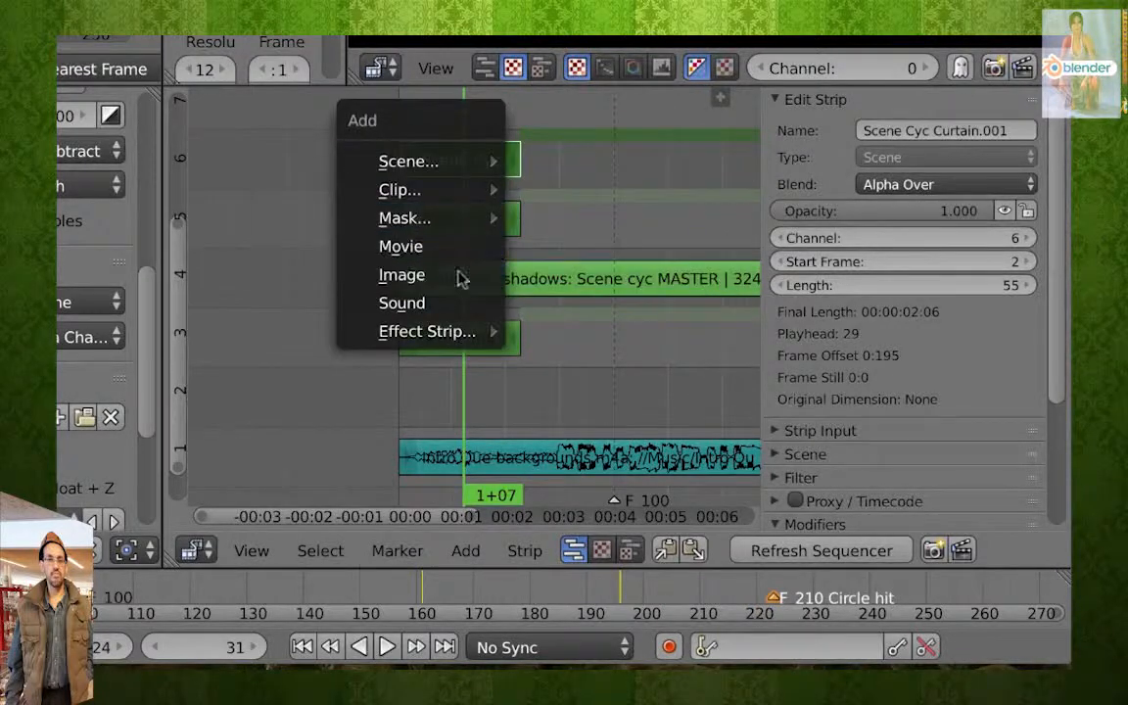
pyautogui.moveTo(464, 334)
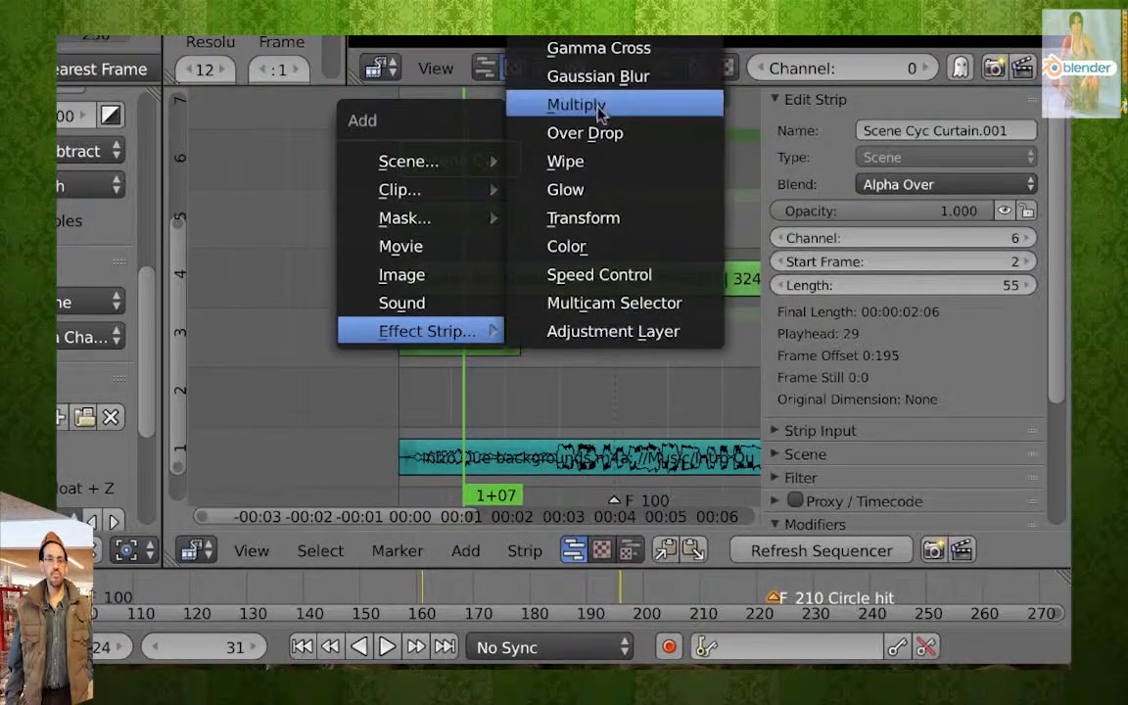
pyautogui.click(608, 208)
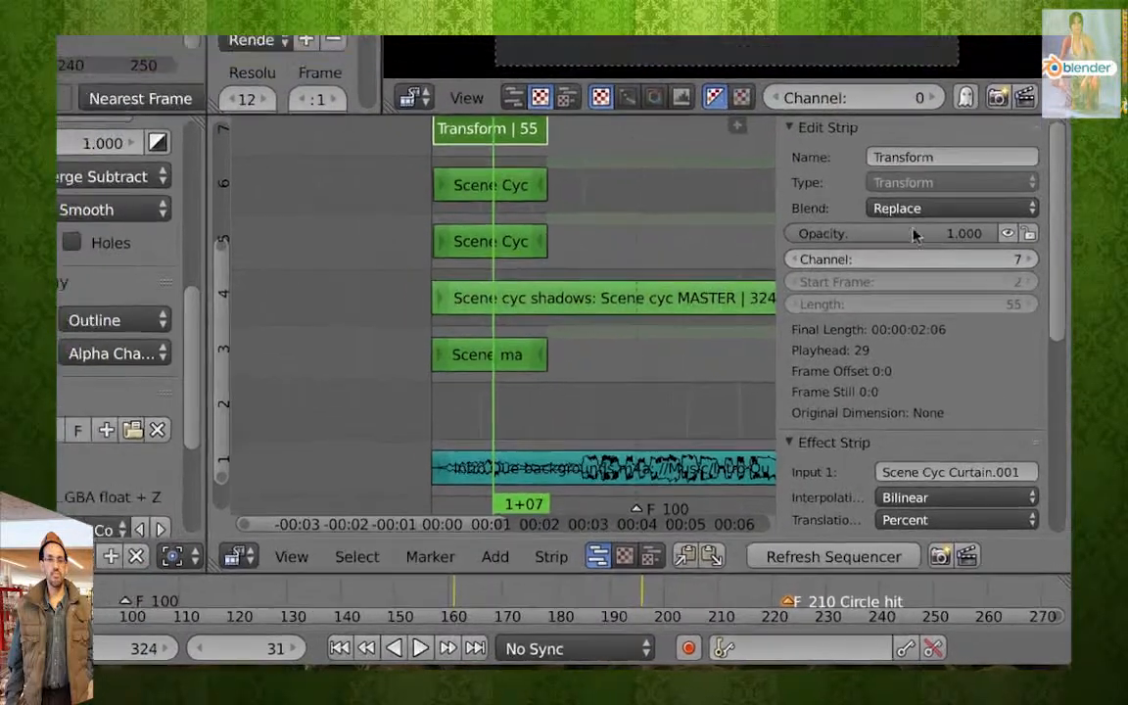
pyautogui.click(947, 185)
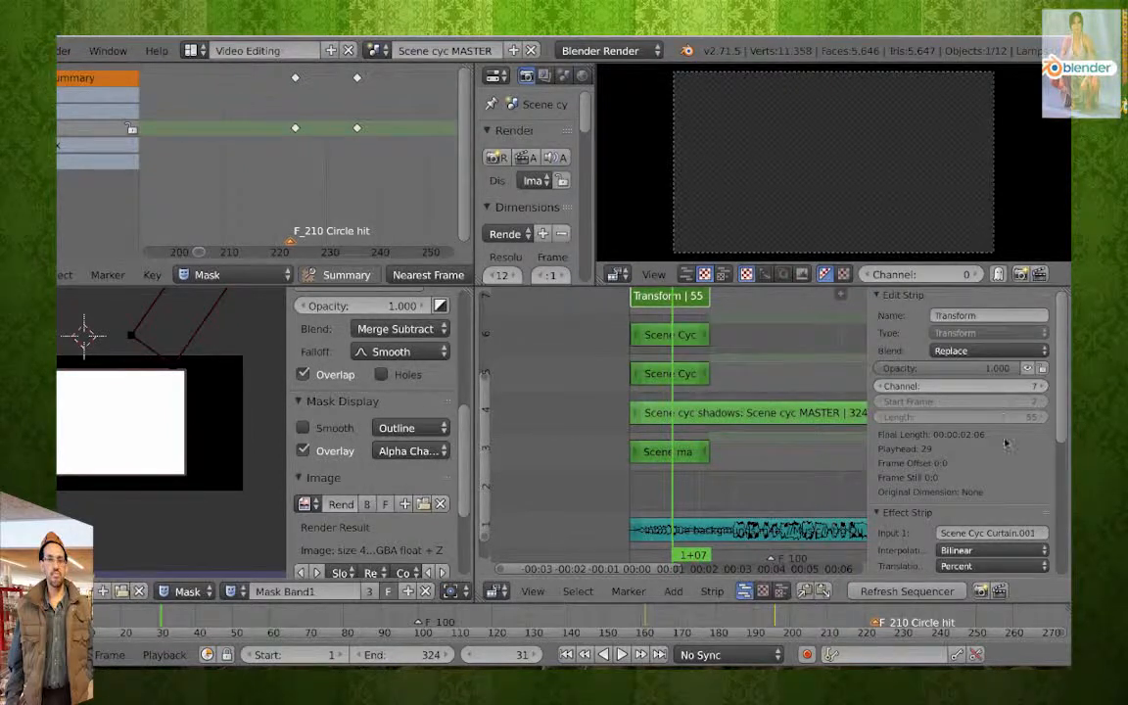
# Set the Transform strip's rotation to -90 and its Y scale to 2, then scrub to frame 23.
pyautogui.moveTo(670, 316); pyautogui.dragTo(663, 314)
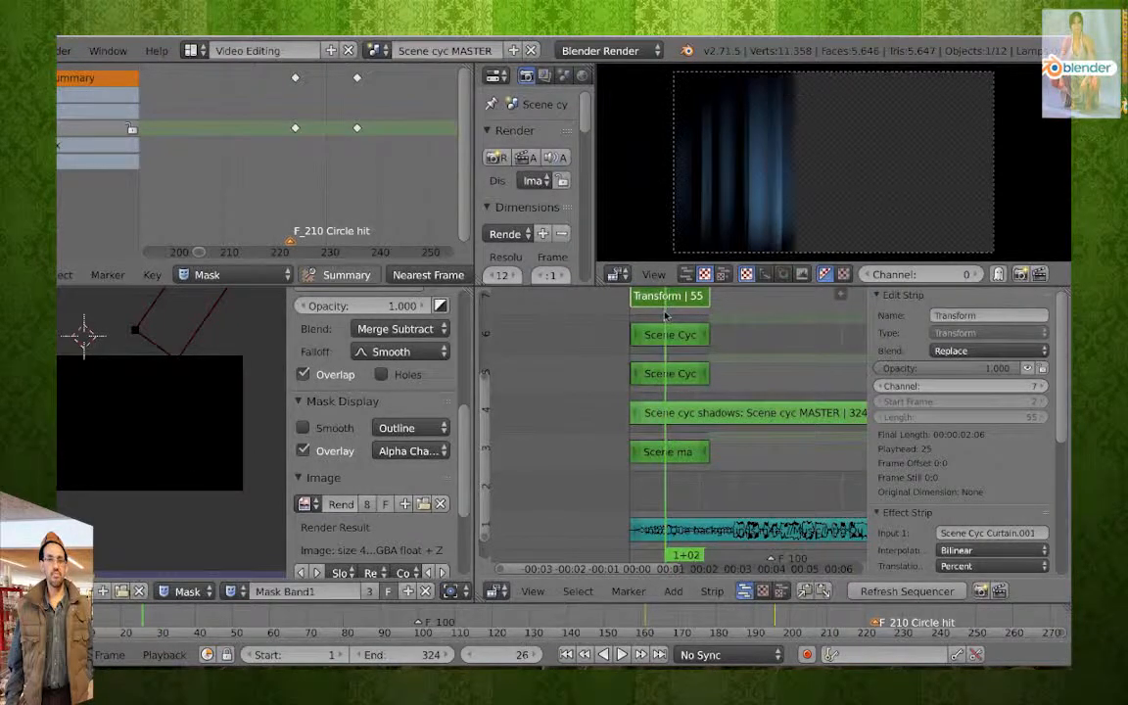
pyautogui.scroll(-5, 987, 513)
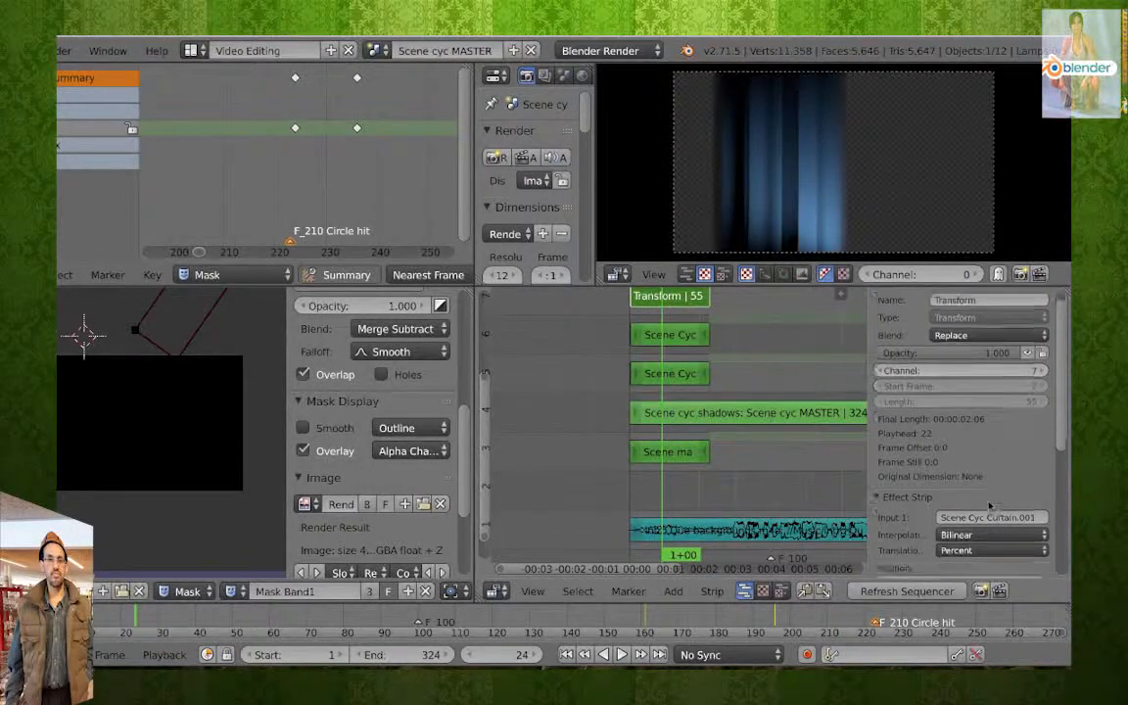
pyautogui.scroll(-3, 989, 511)
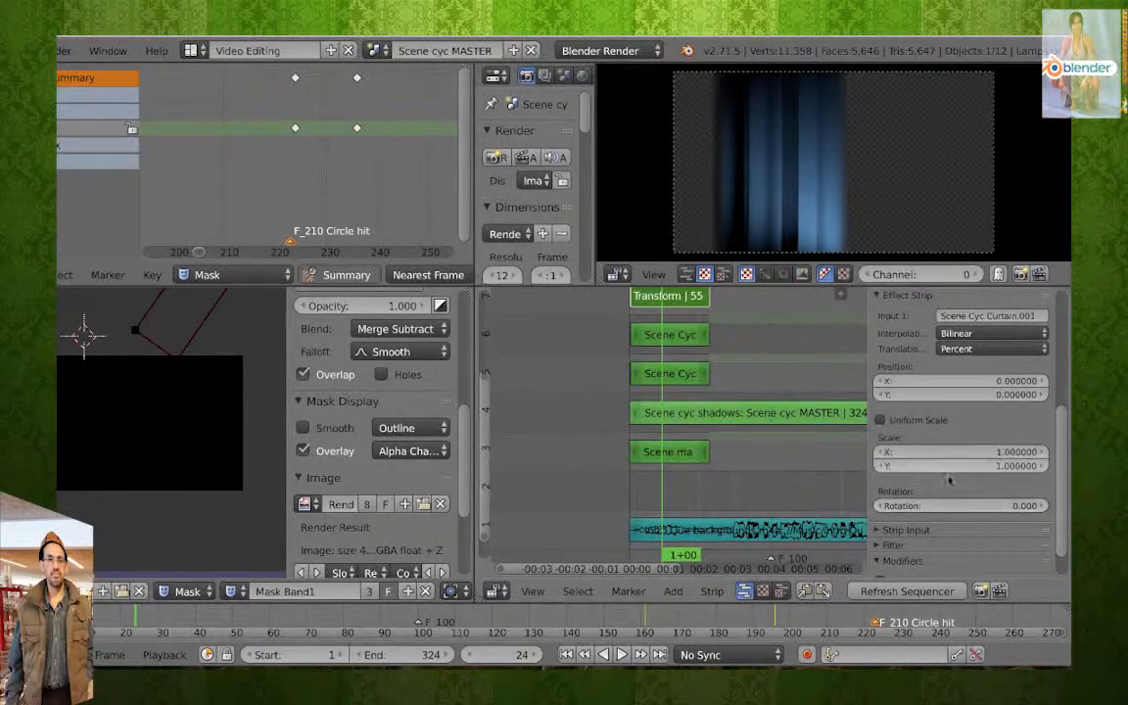
pyautogui.click(997, 506)
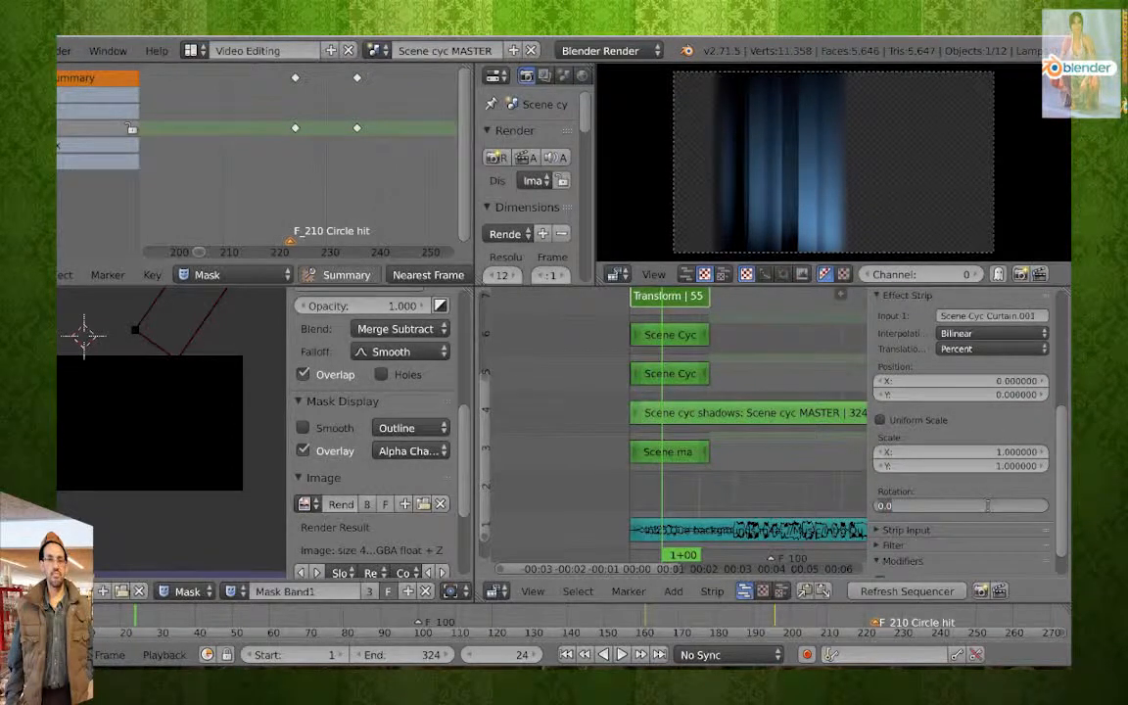
pyautogui.press('Return')
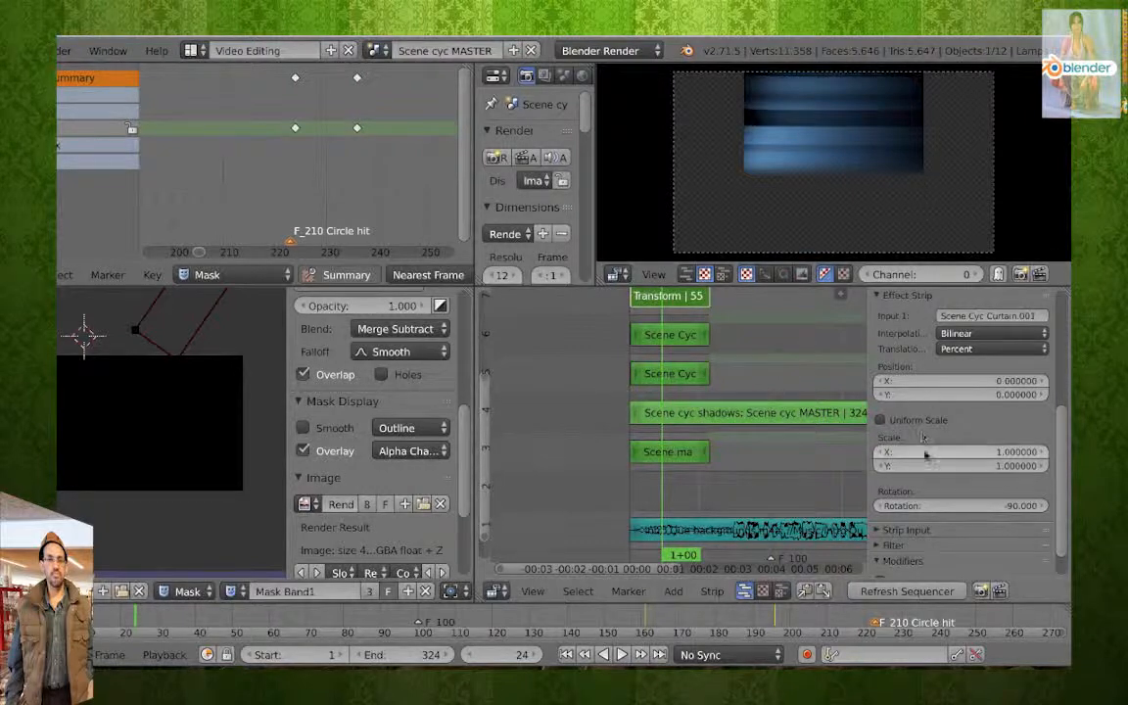
pyautogui.click(962, 466)
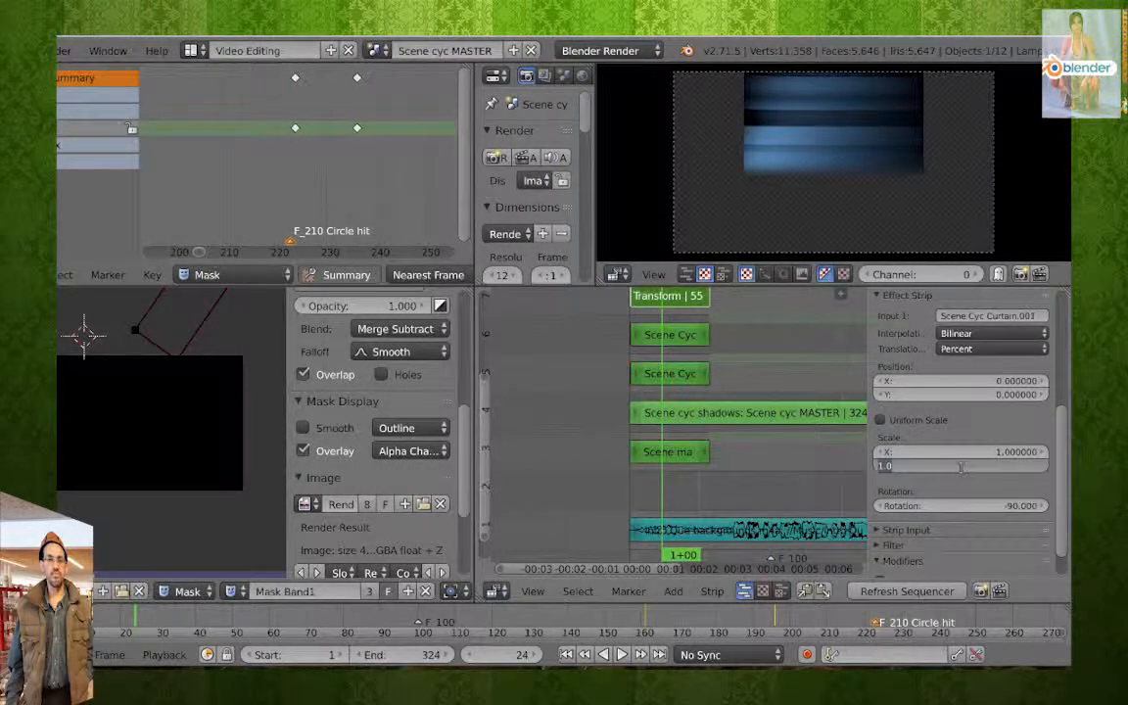
pyautogui.press('Return')
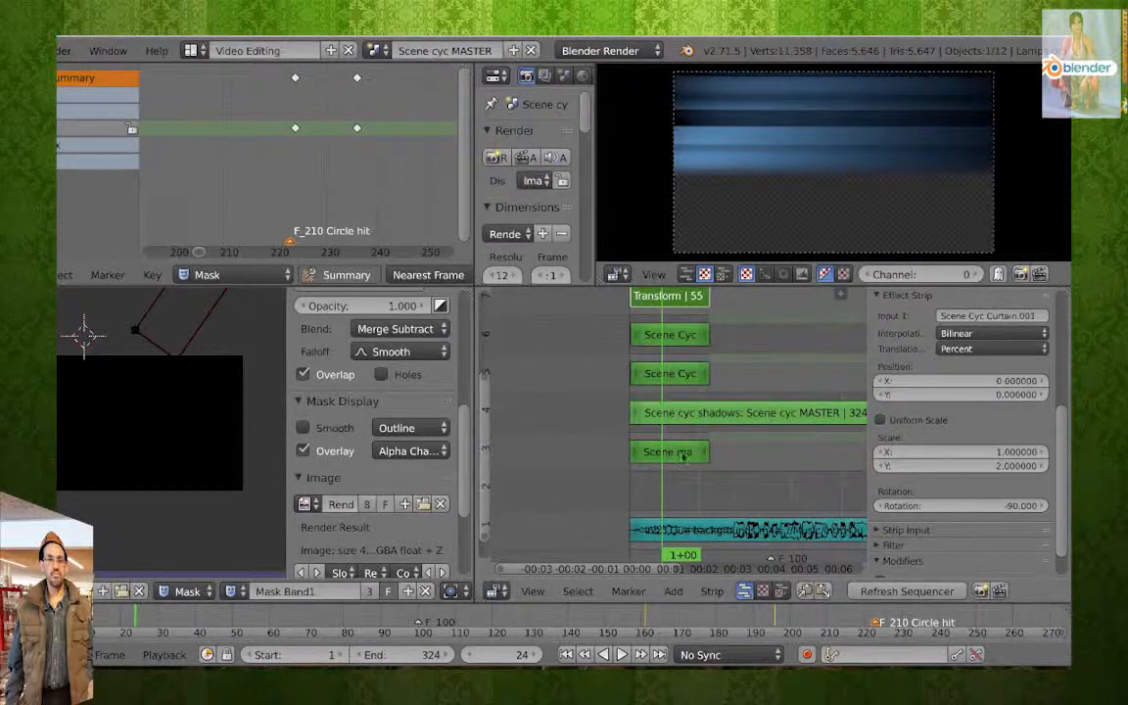
pyautogui.moveTo(666, 425)
pyautogui.mouseDown()
pyautogui.moveTo(679, 425)
pyautogui.moveTo(661, 425)
pyautogui.mouseUp()
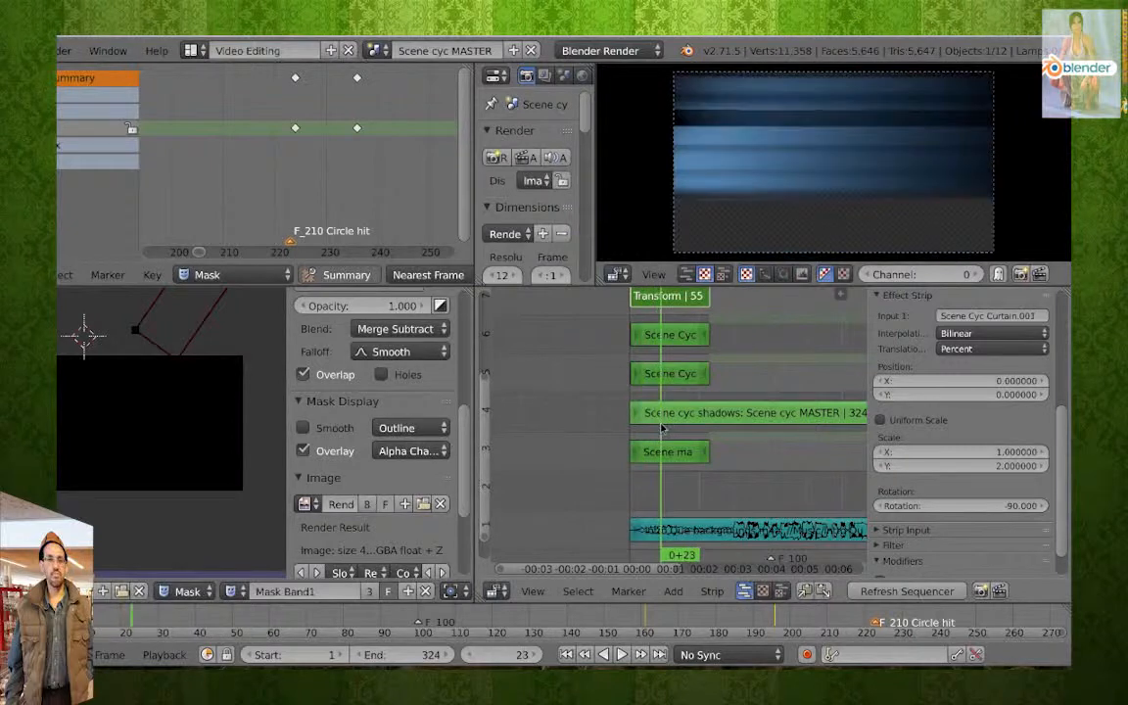
# Try Alpha Over blending on the Transform strip, settle on Add, and scrub to frame 39 to check the overlap.
pyautogui.scroll(6, 930, 365)
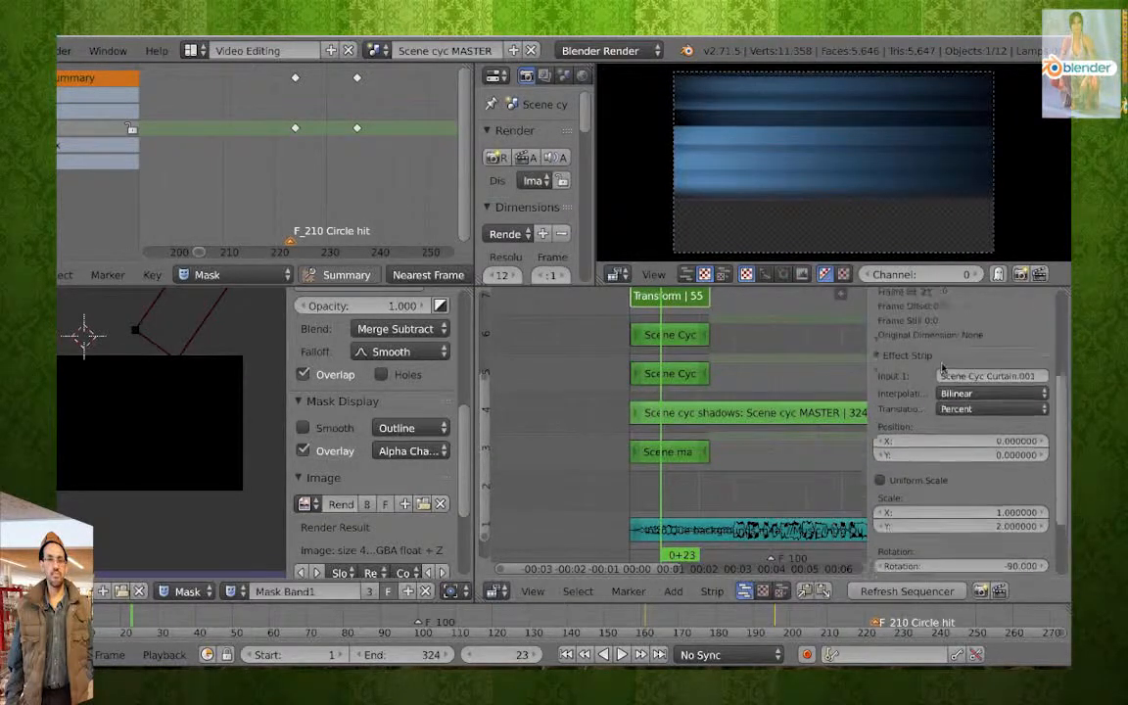
pyautogui.click(944, 351)
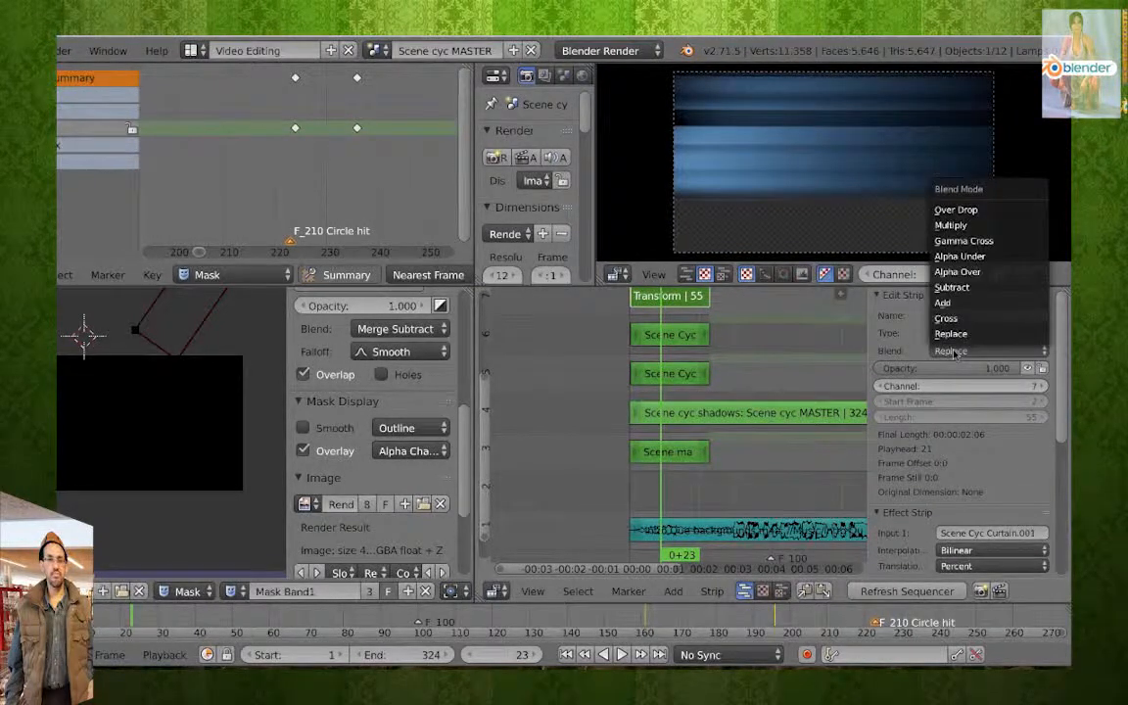
pyautogui.click(957, 271)
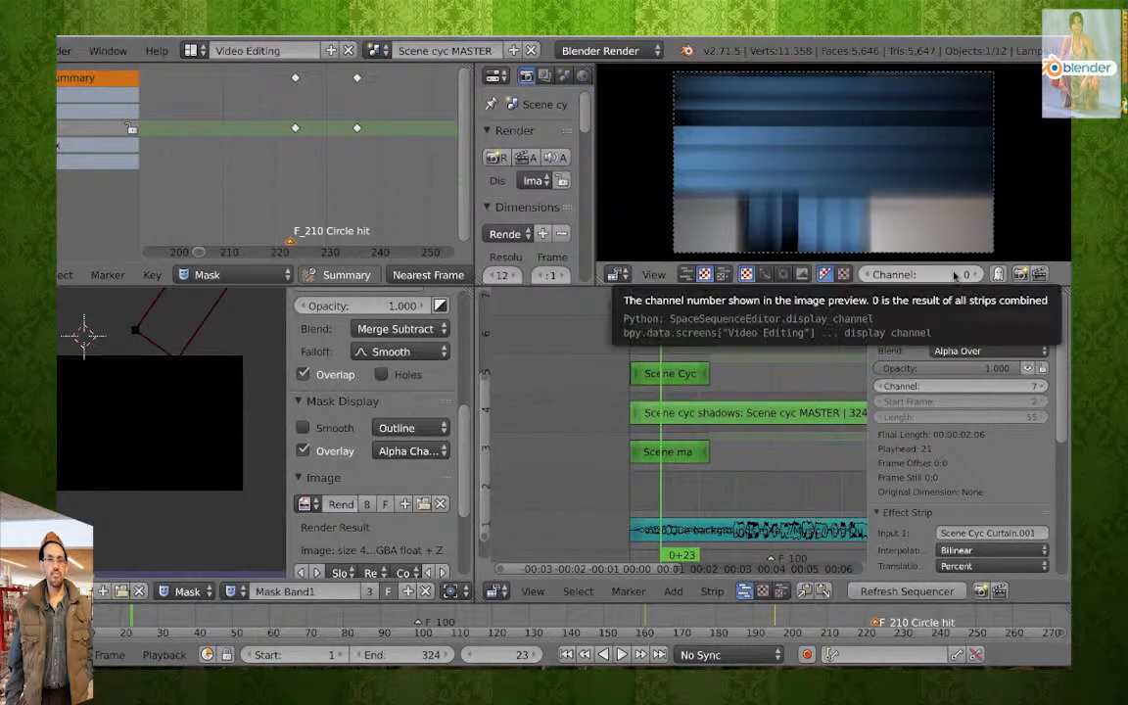
pyautogui.click(955, 351)
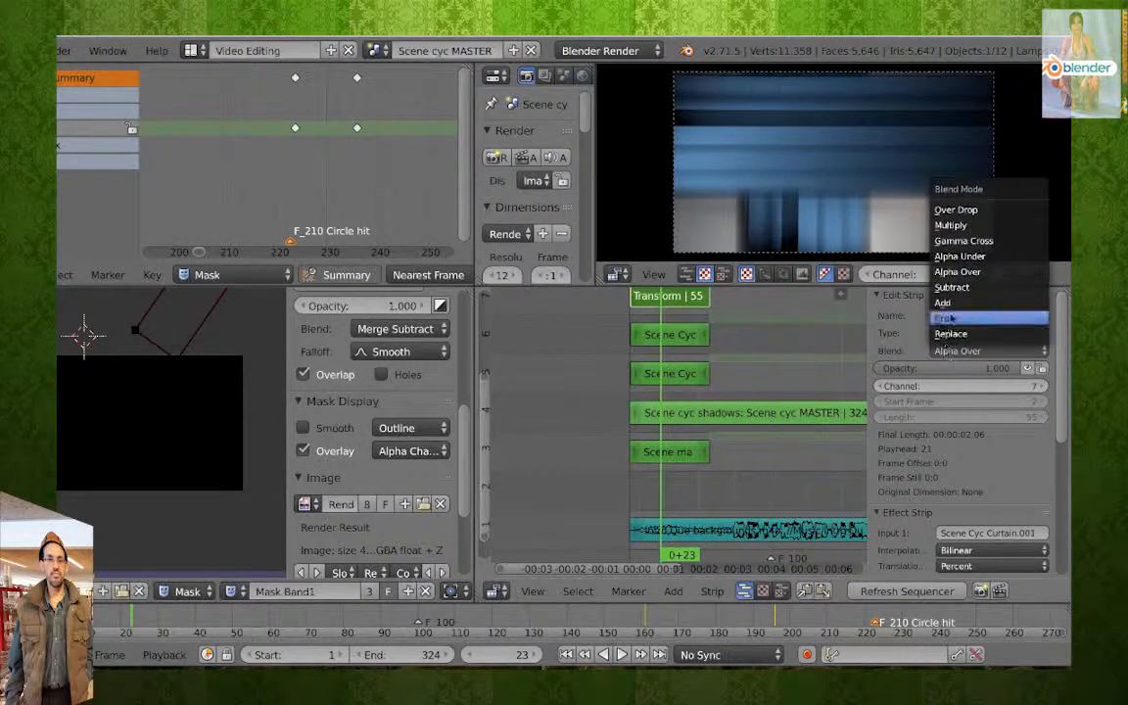
pyautogui.click(953, 306)
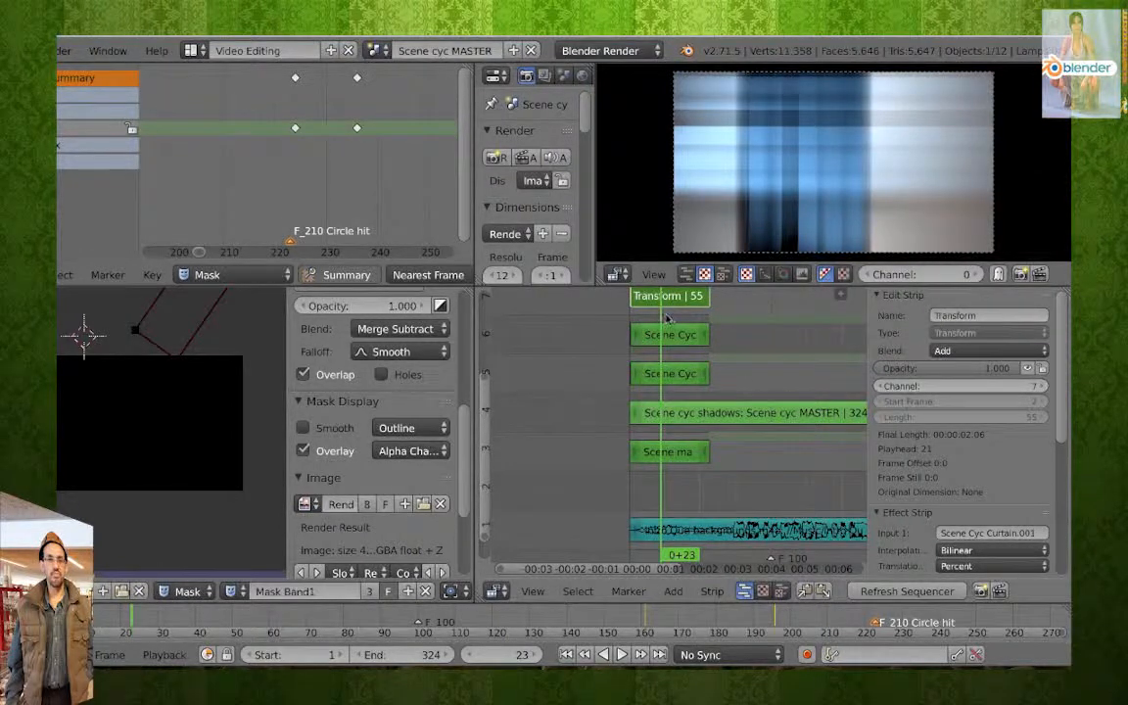
pyautogui.moveTo(666, 315)
pyautogui.mouseDown()
pyautogui.moveTo(704, 320)
pyautogui.moveTo(675, 321)
pyautogui.moveTo(685, 327)
pyautogui.mouseUp()
# Change the Transform strip's rotation to 90 and scrub through the frames to check the horizontal wipe.
pyautogui.scroll(-1, 946, 530)
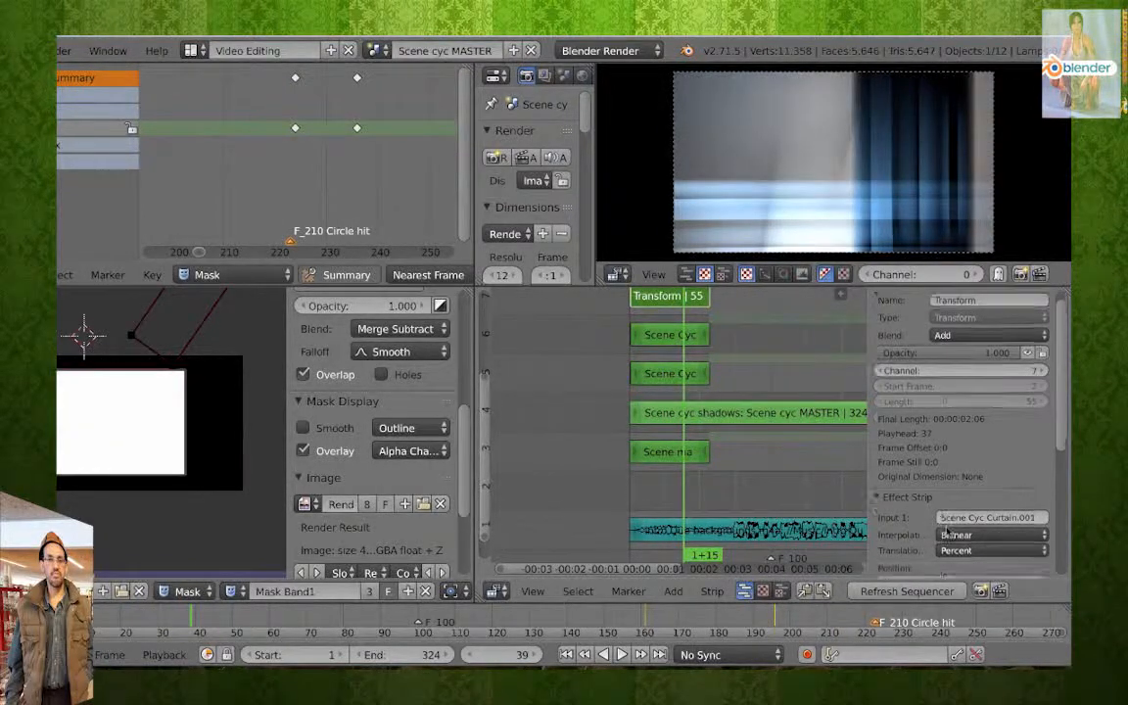
pyautogui.scroll(-5, 946, 530)
pyautogui.click(984, 551)
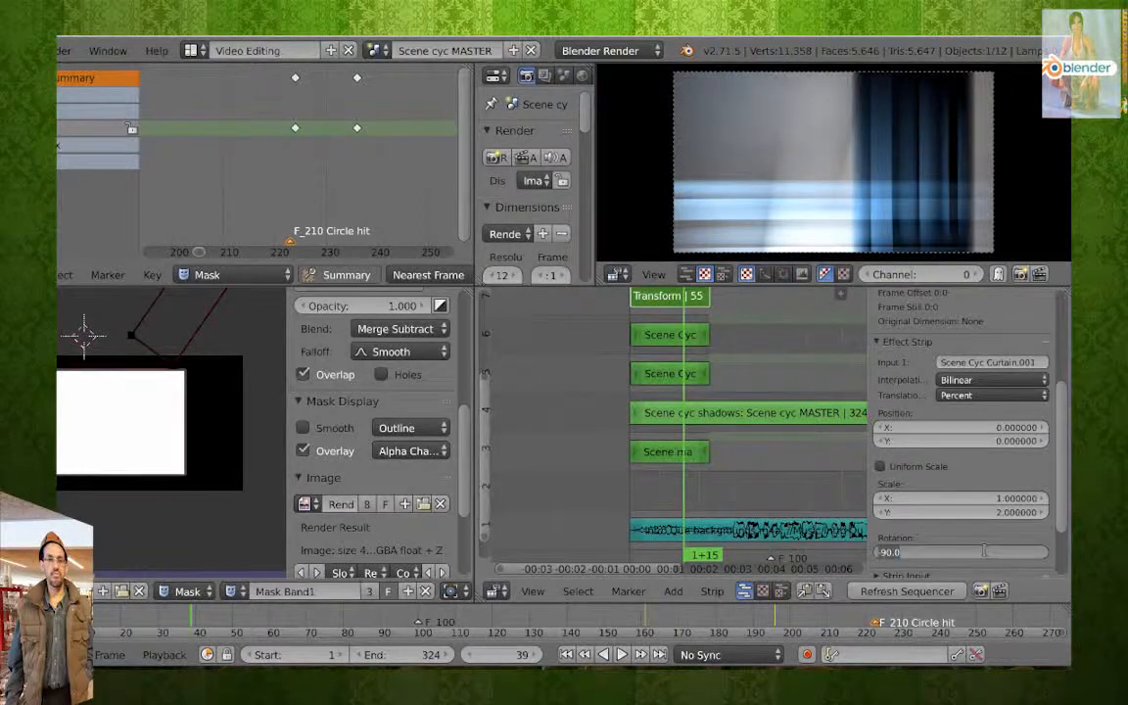
pyautogui.write('90')
pyautogui.press('Return')
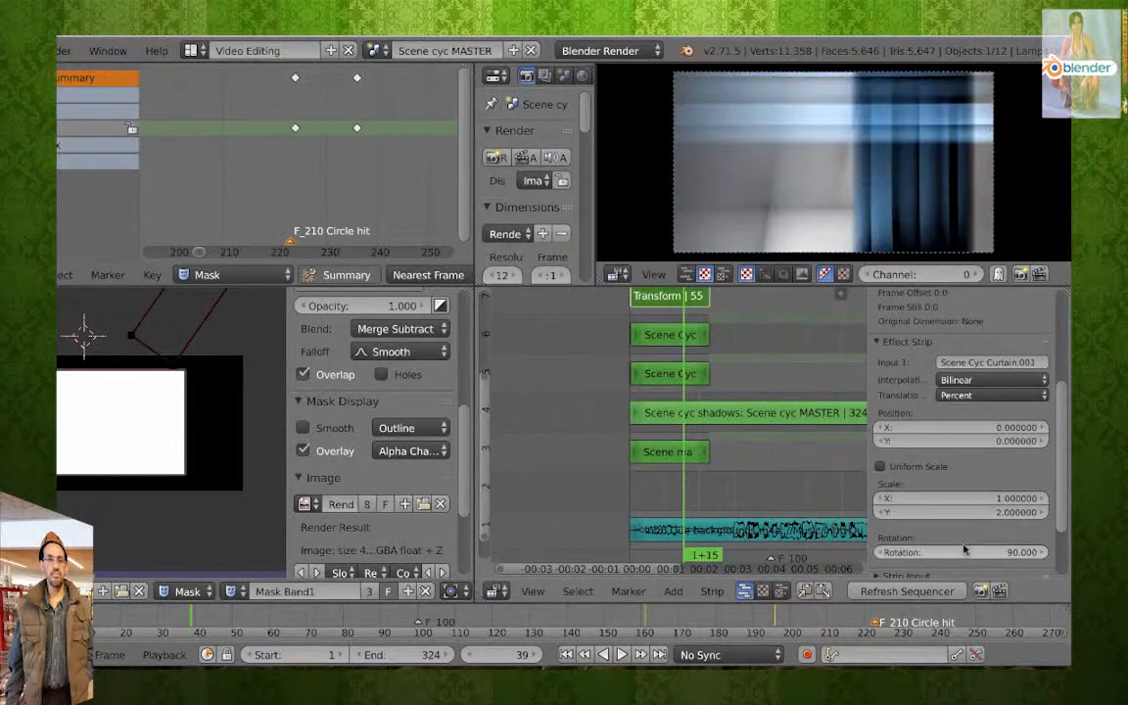
pyautogui.keyDown('alt'); pyautogui.scroll(-10, 658, 323); pyautogui.keyUp('alt')
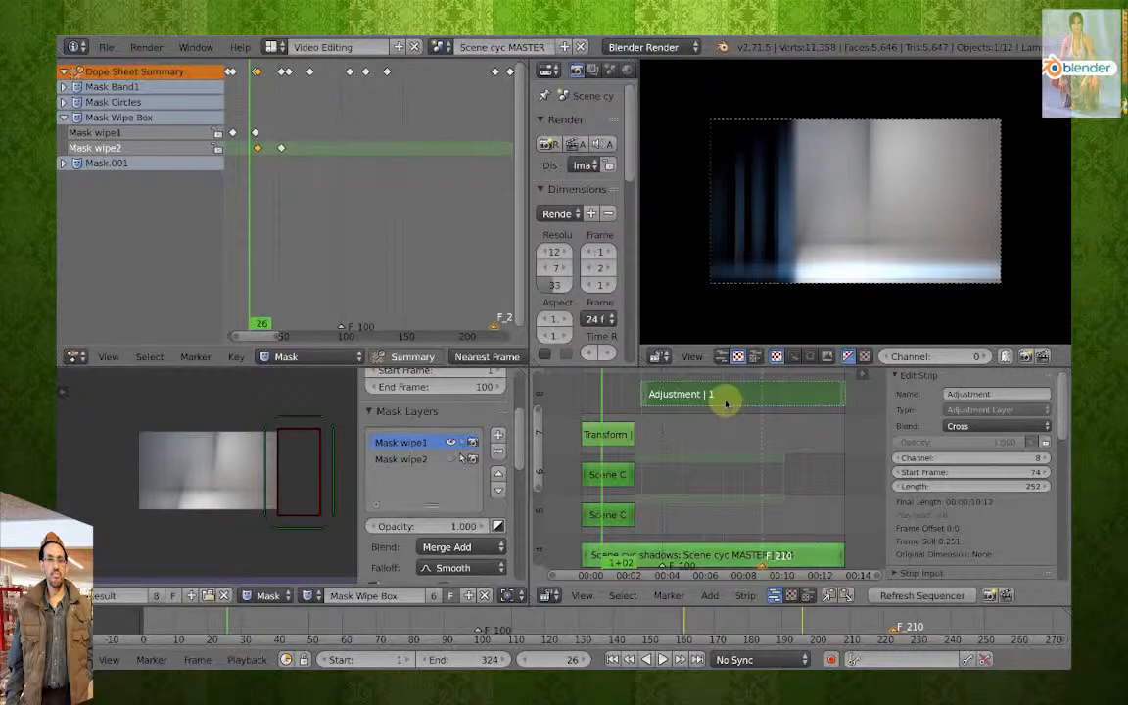
# Select the Adjustment strip, locate its Color Balance modifier's mask, and load Mask Band1 in the mask editor.
pyautogui.rightClick(726, 397)
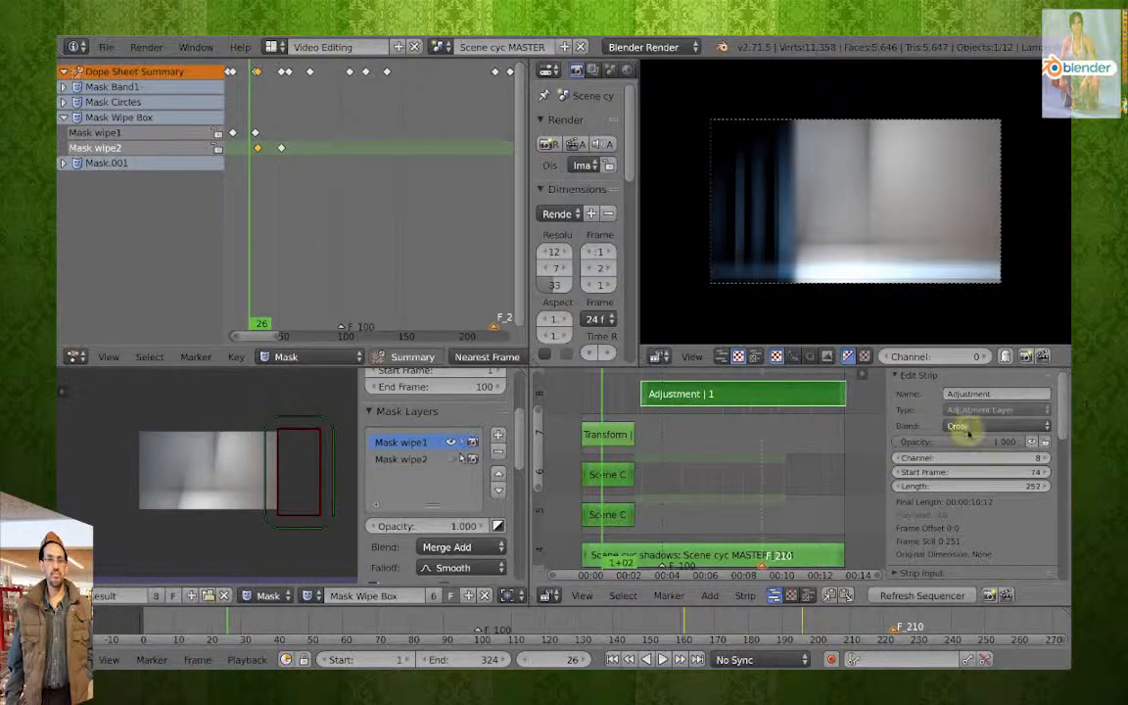
pyautogui.scroll(-6, 970, 524)
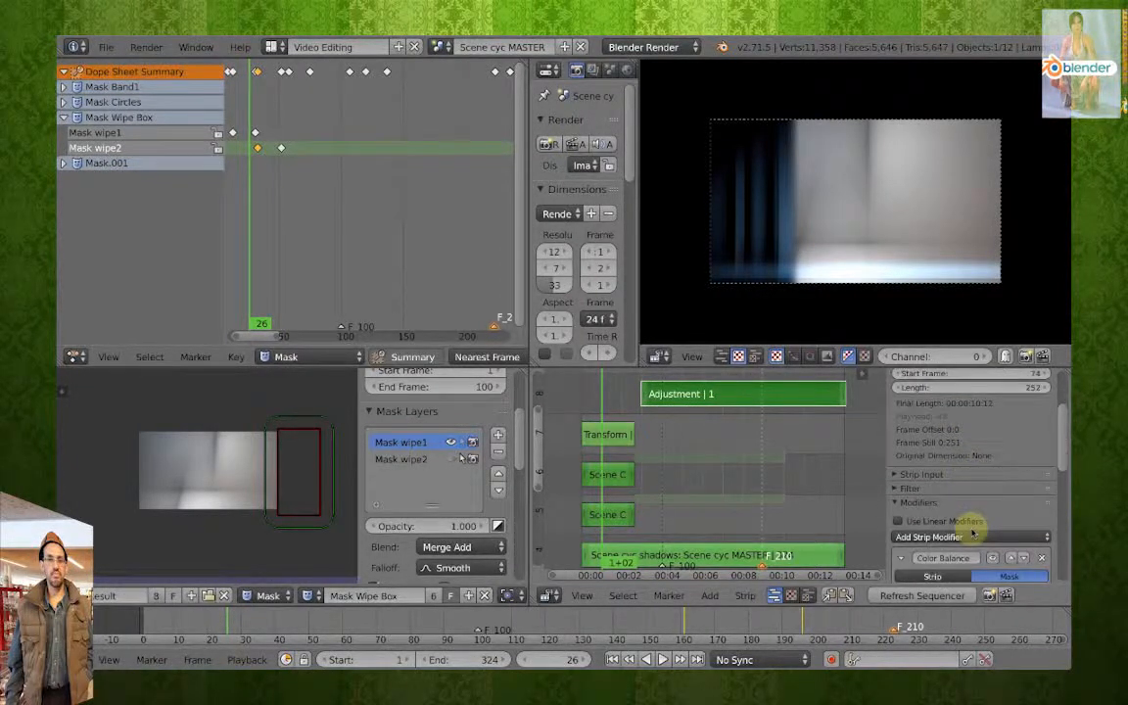
pyautogui.scroll(-3, 972, 530)
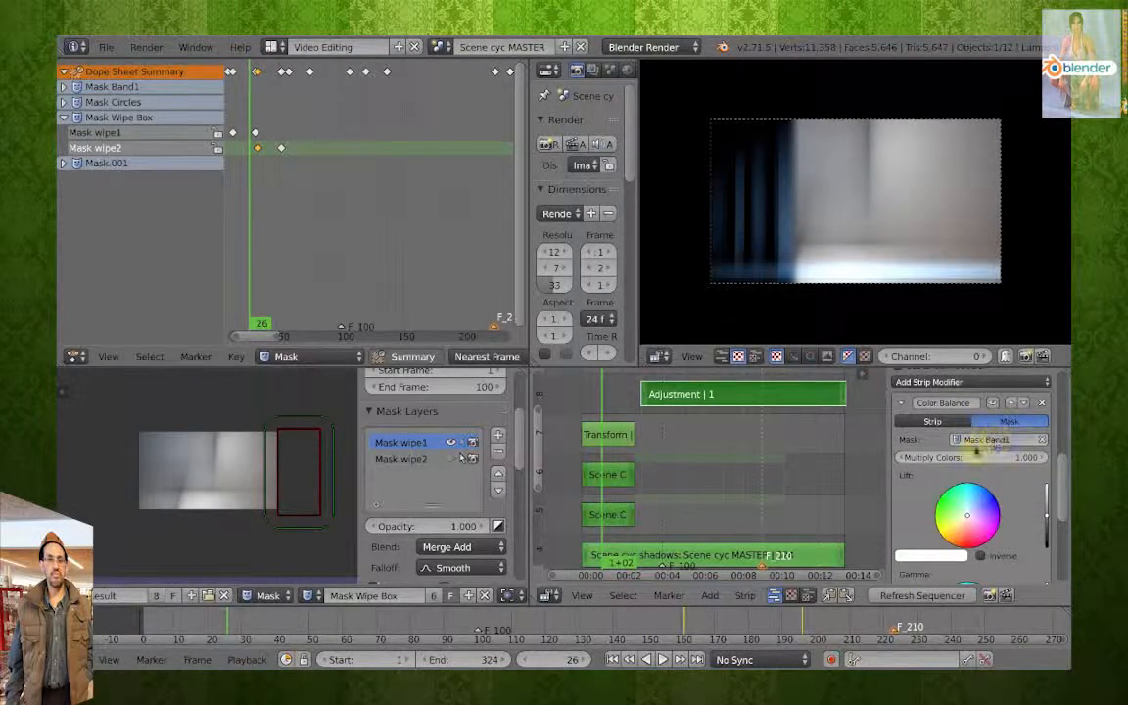
pyautogui.click(308, 595)
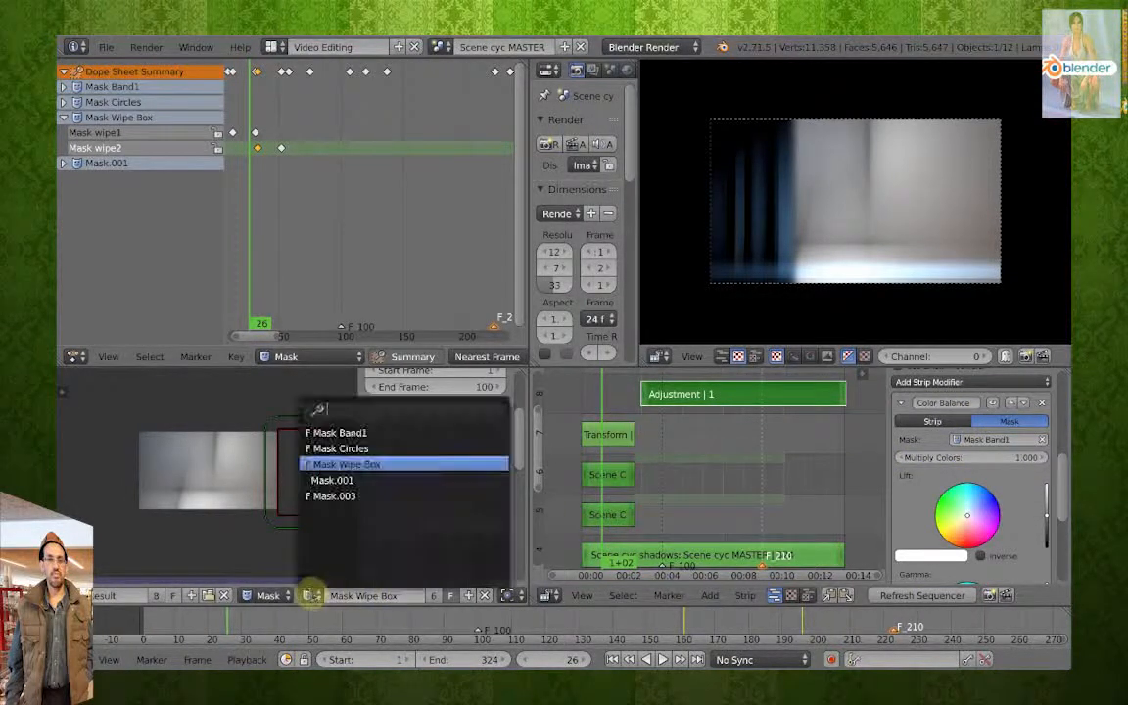
pyautogui.click(336, 432)
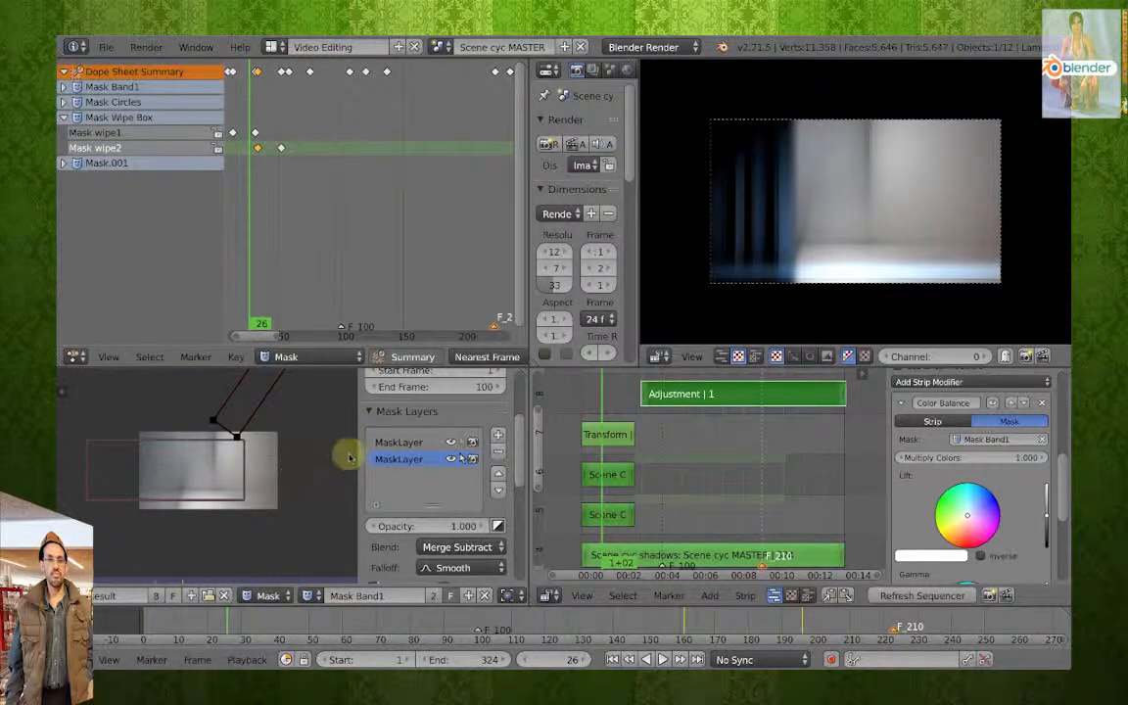
# Inspect both layers of Mask Band1, hide the second layer, and make the first layer active.
pyautogui.click(391, 443)
pyautogui.click(229, 462)
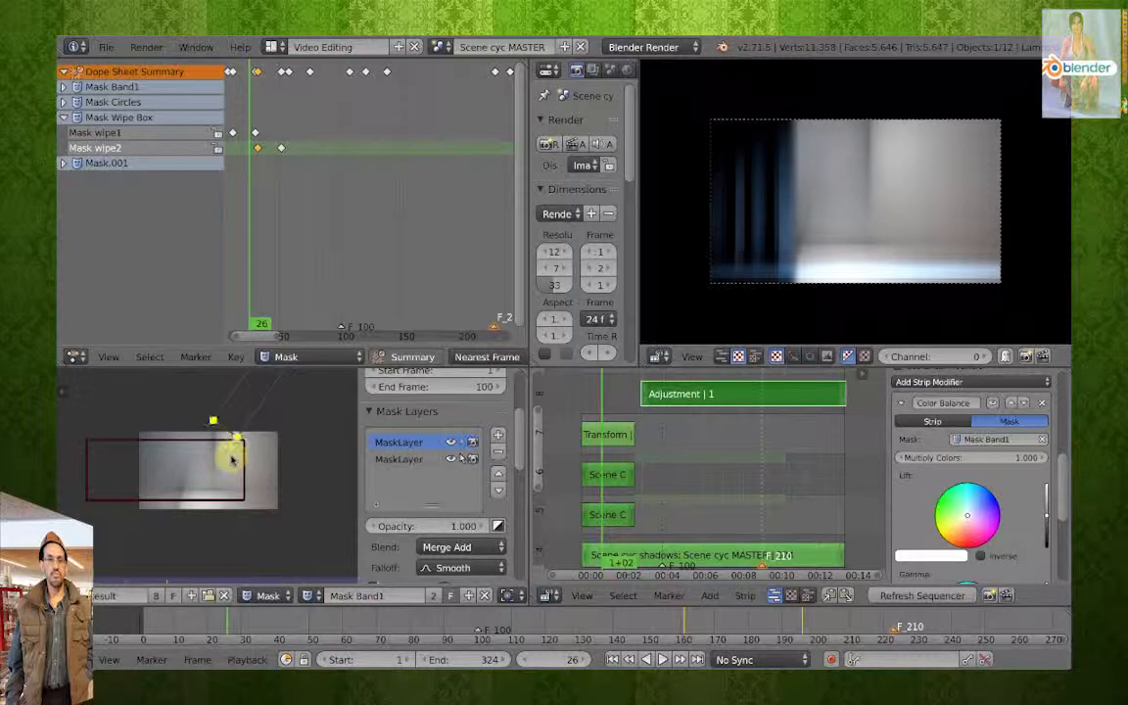
pyautogui.click(401, 460)
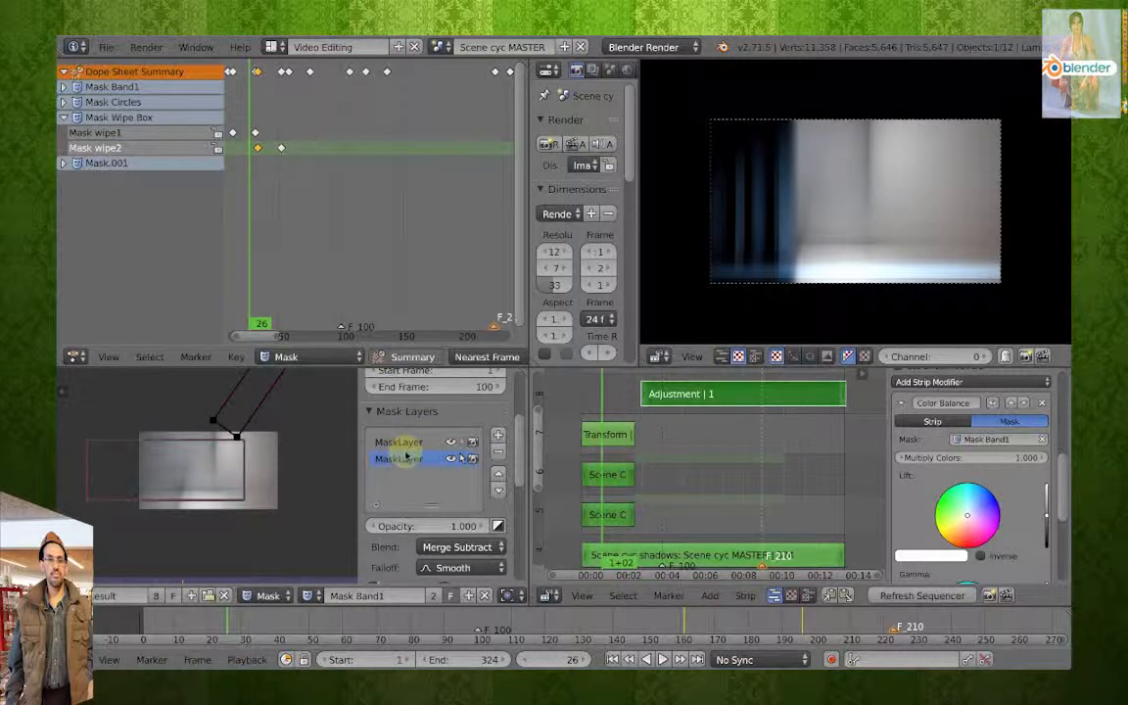
pyautogui.click(399, 442)
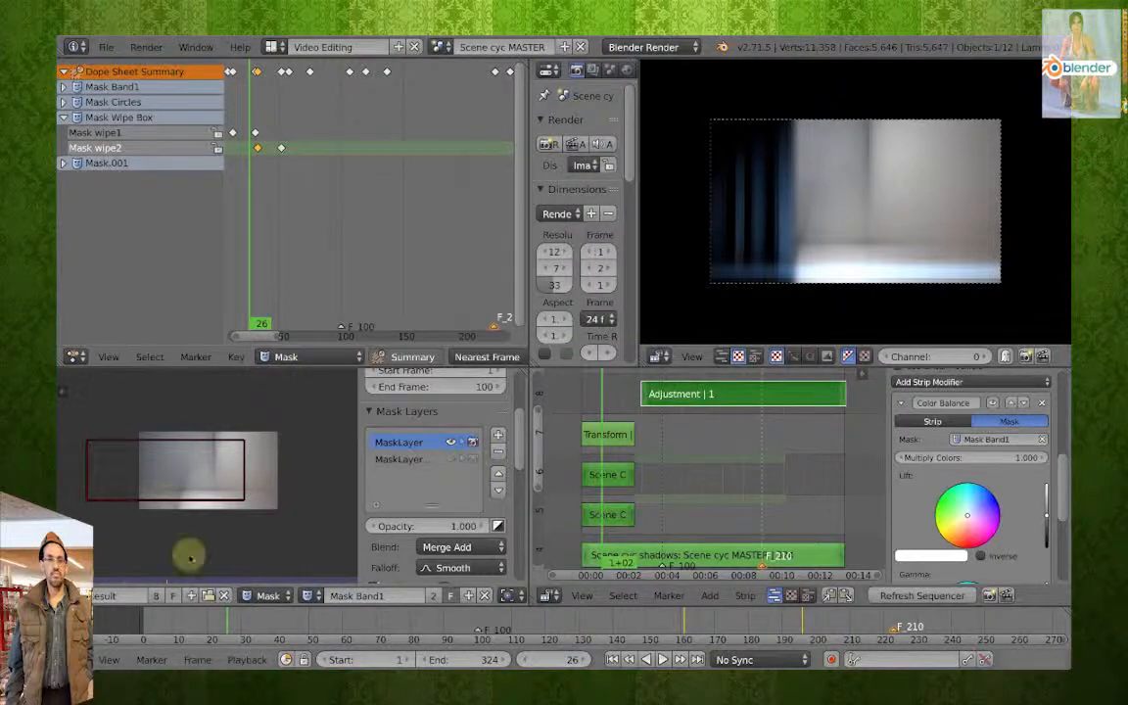
# Scrub to frame 146 and review the lift, gamma and gain colours of the adjustment strip's Color Balance modifier.
pyautogui.moveTo(215, 623); pyautogui.dragTo(278, 625)
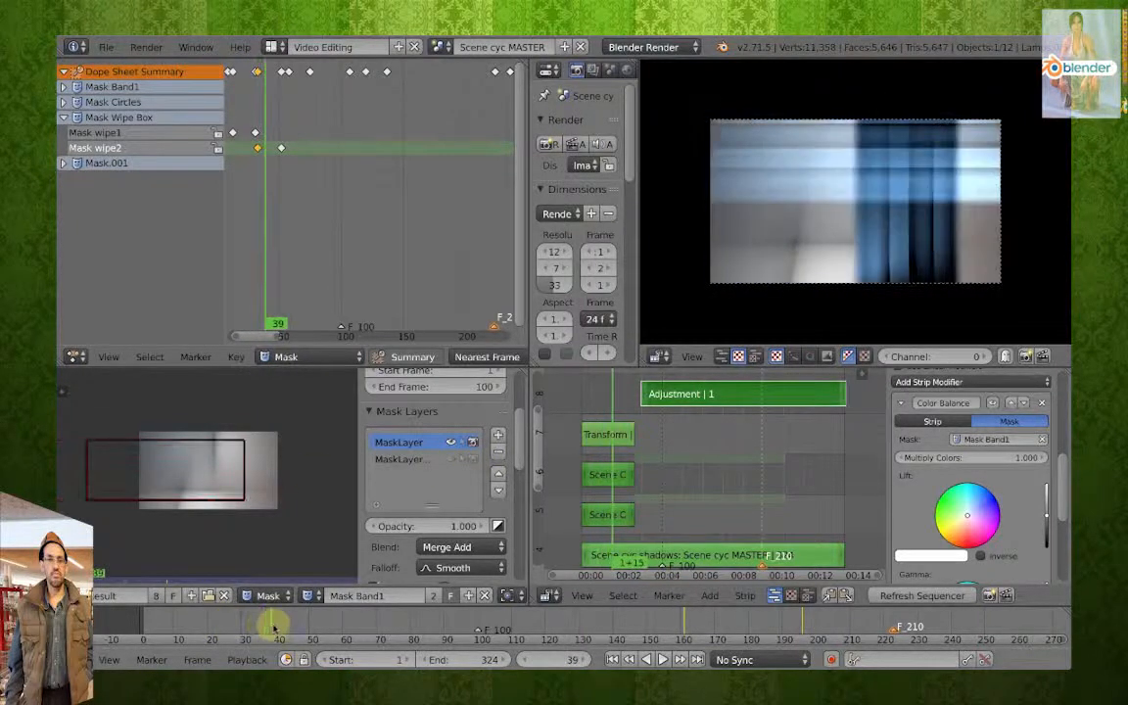
pyautogui.click(649, 413)
pyautogui.moveTo(651, 422); pyautogui.dragTo(703, 423)
pyautogui.scroll(2, 979, 490)
pyautogui.scroll(-5, 987, 498)
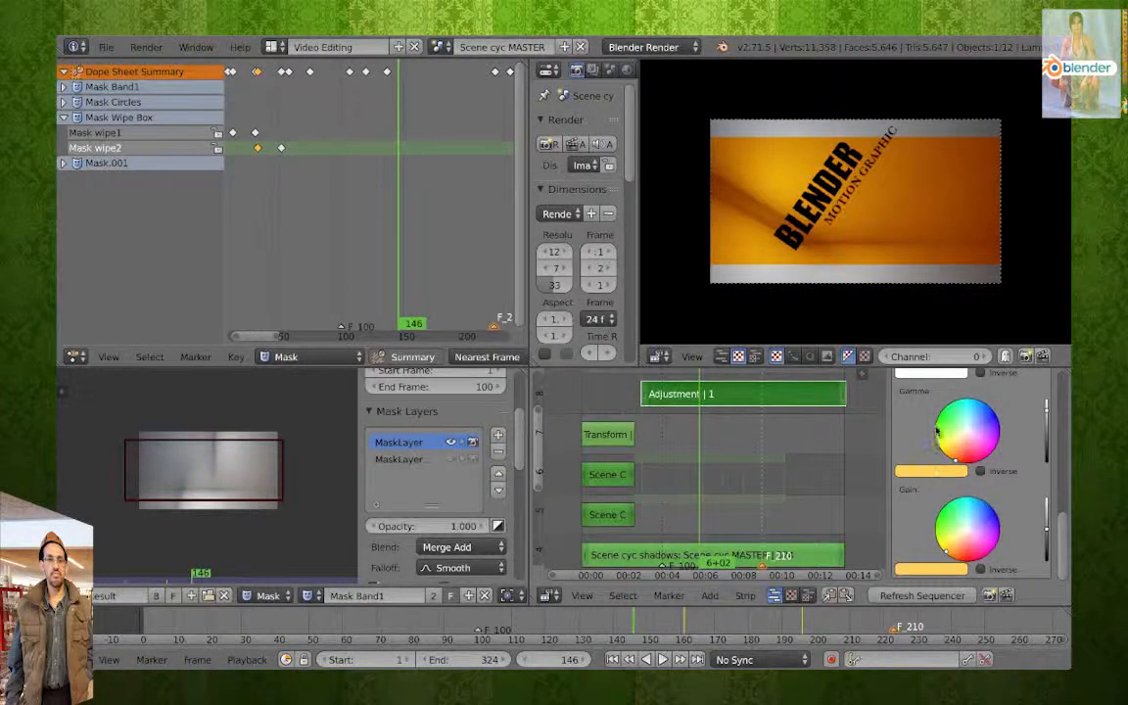
pyautogui.scroll(3, 935, 431)
pyautogui.scroll(2, 935, 436)
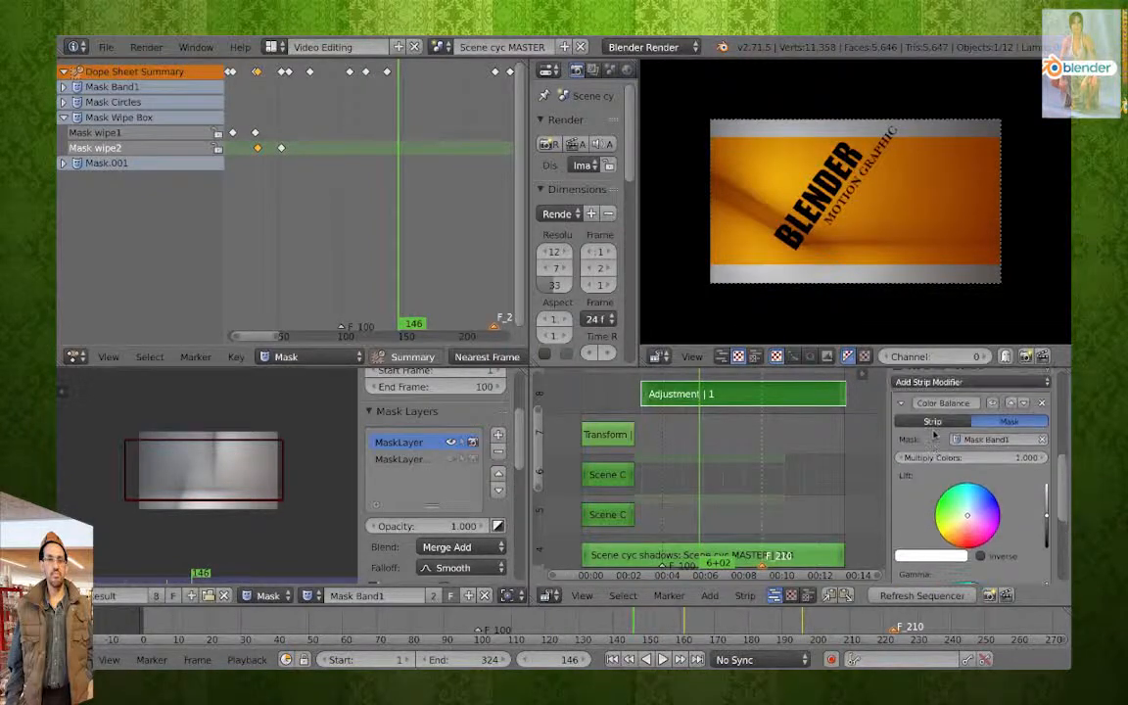
# Toggle the Color Balance modifier off and on, clear its mask, and reassign Mask Band1.
pyautogui.click(985, 440)
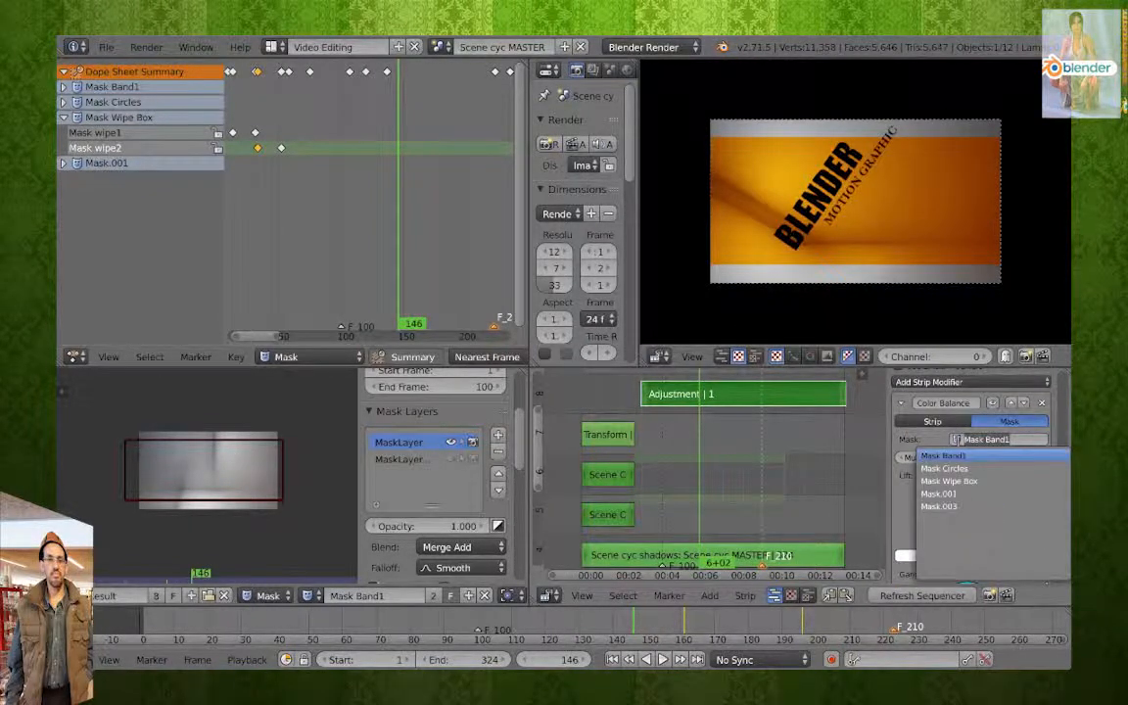
pyautogui.click(919, 445)
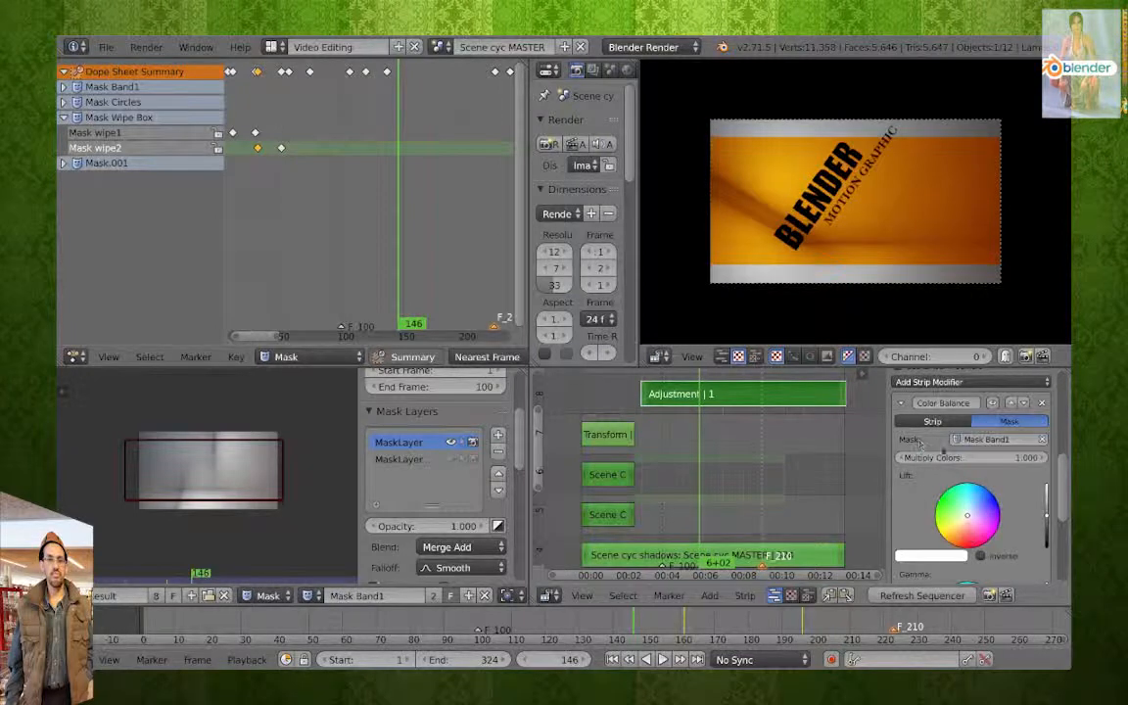
pyautogui.click(995, 403)
pyautogui.click(995, 402)
pyautogui.click(1043, 440)
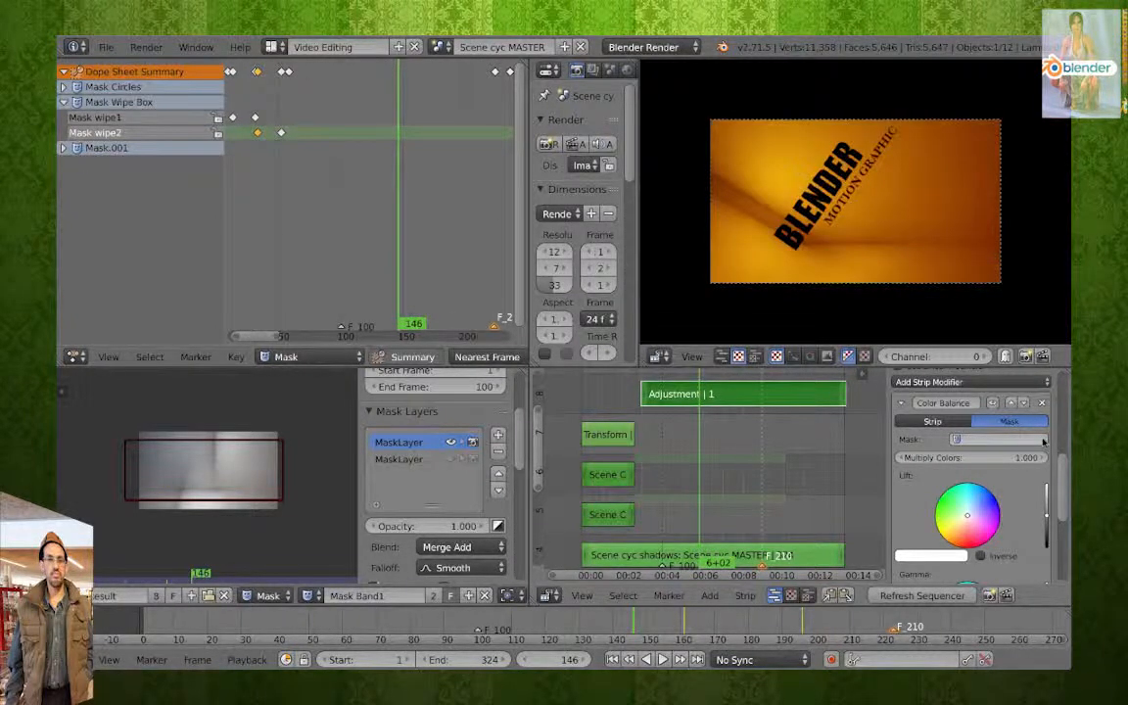
pyautogui.click(970, 440)
pyautogui.click(958, 456)
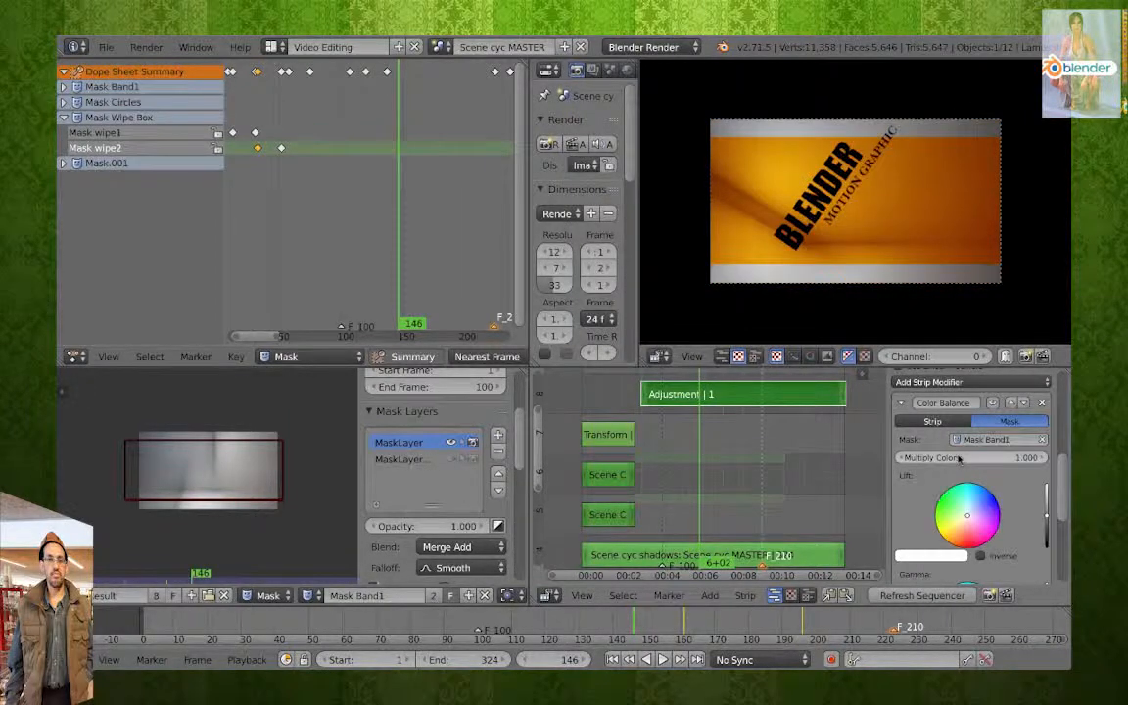
# Scrub back through the band's wipe to frame 99 and make the second mask layer visible.
pyautogui.moveTo(684, 444); pyautogui.dragTo(651, 437)
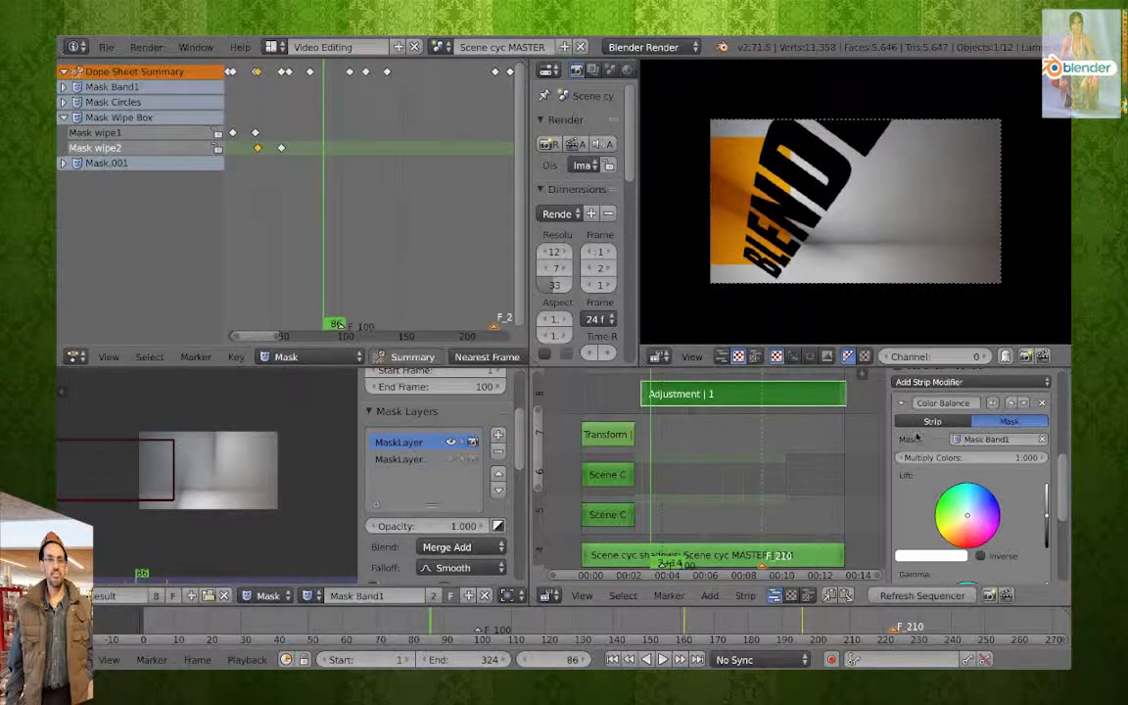
pyautogui.moveTo(663, 419); pyautogui.dragTo(661, 418)
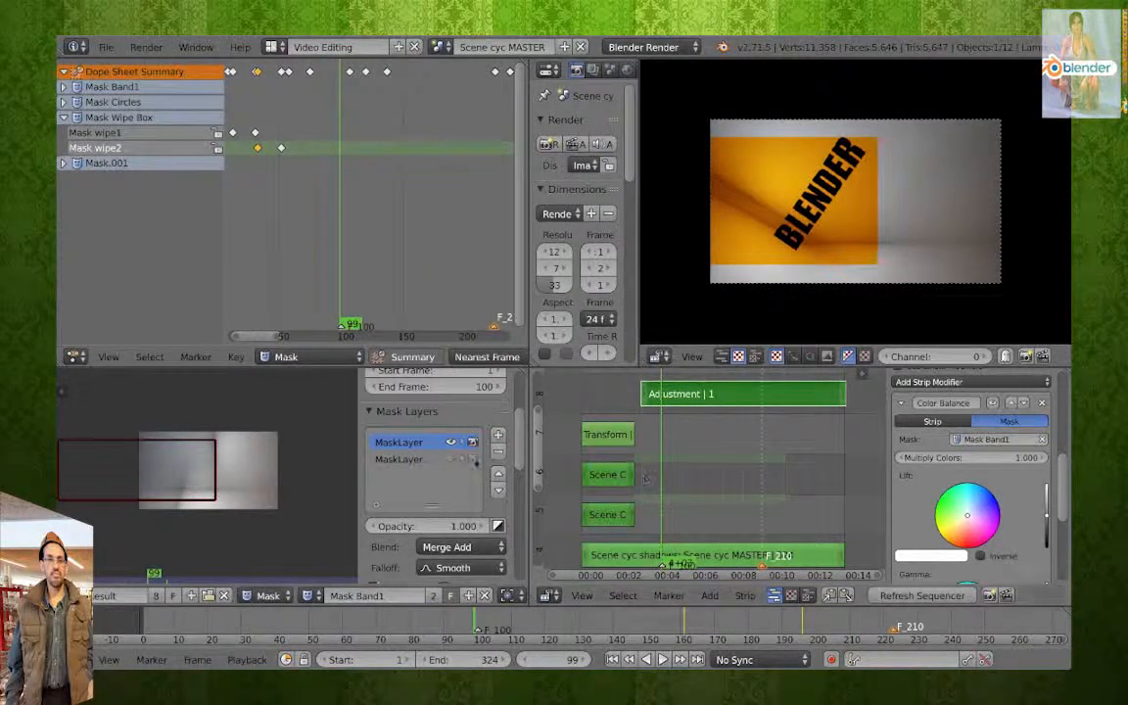
pyautogui.click(411, 460)
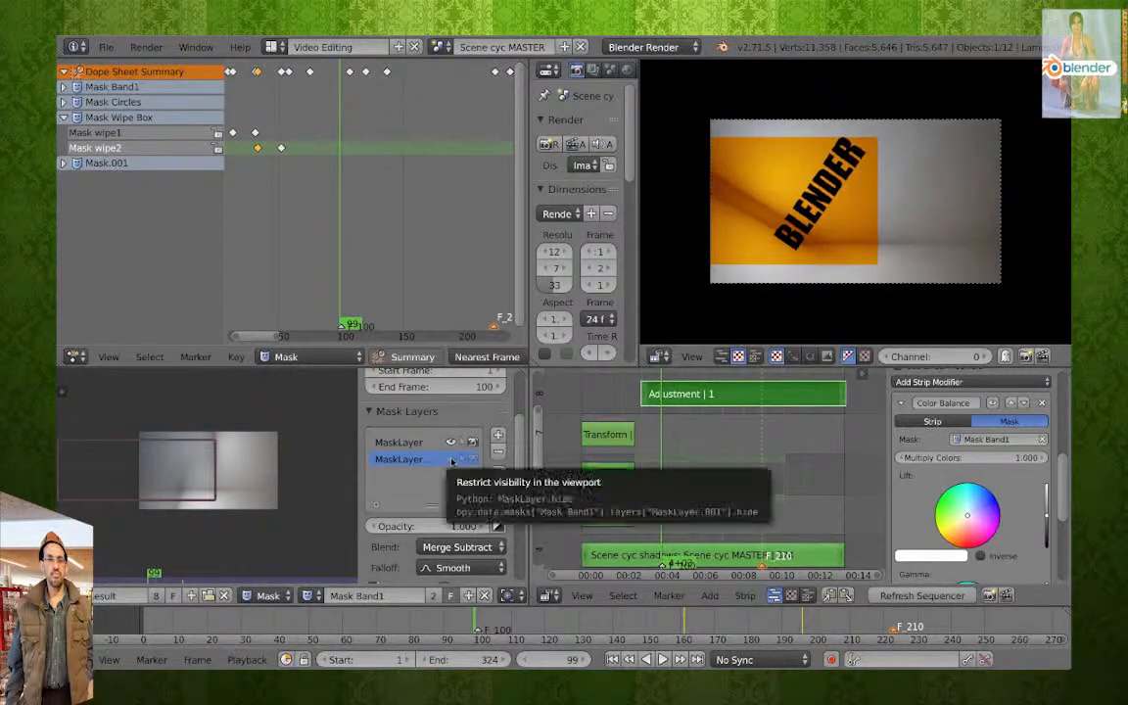
pyautogui.click(451, 461)
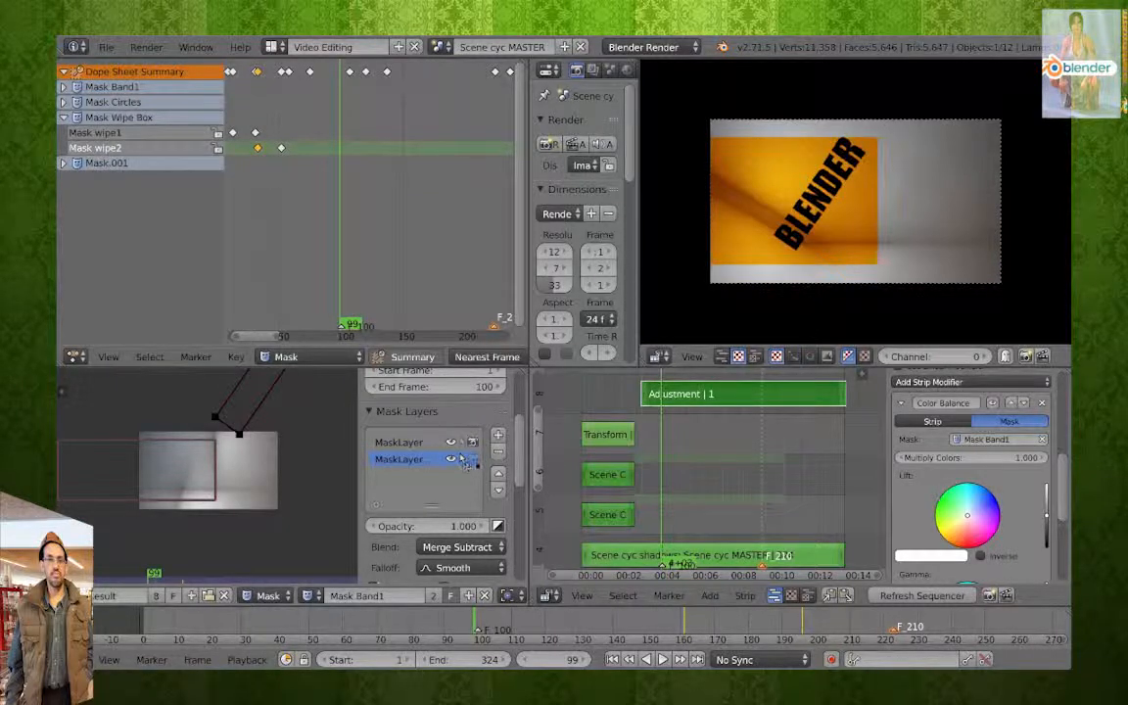
# Choose Merge Add blending for the first mask layer and Merge Subtract for the second.
pyautogui.click(406, 443)
pyautogui.click(453, 547)
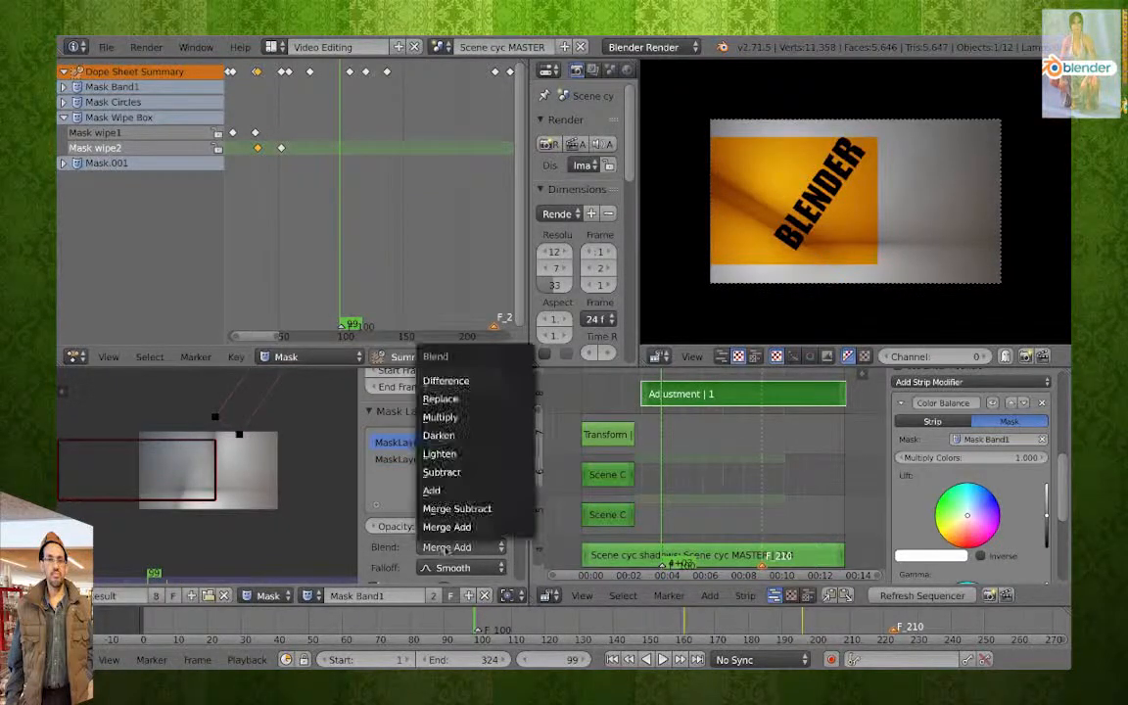
pyautogui.click(446, 527)
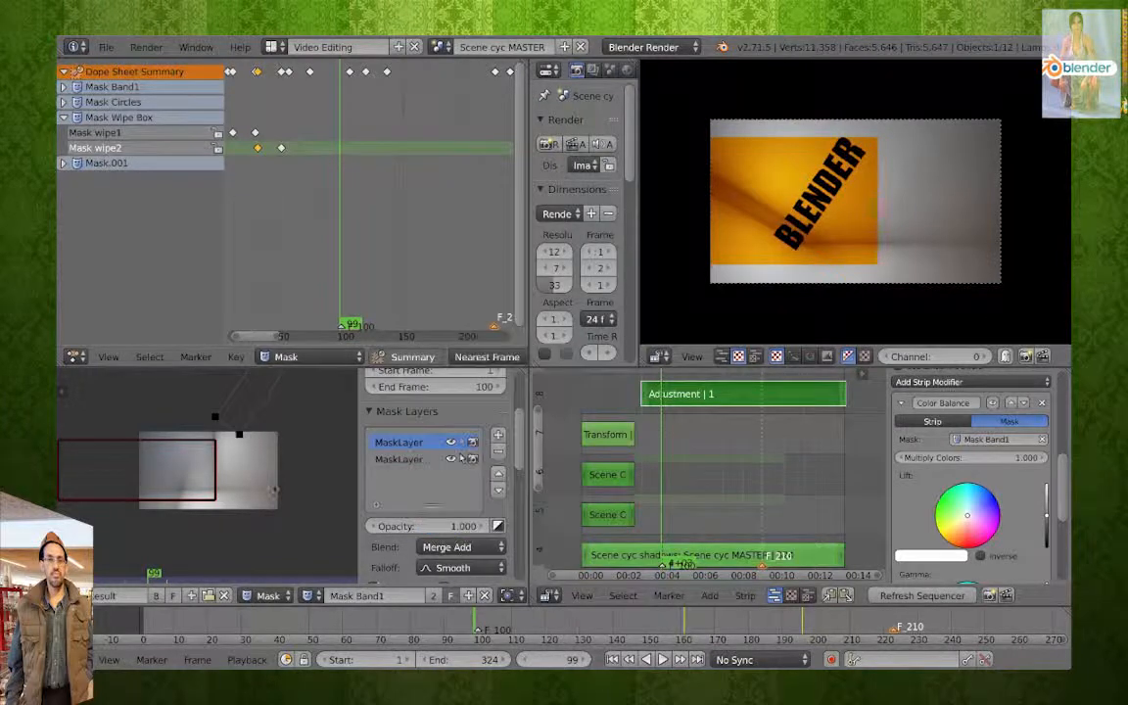
pyautogui.click(412, 460)
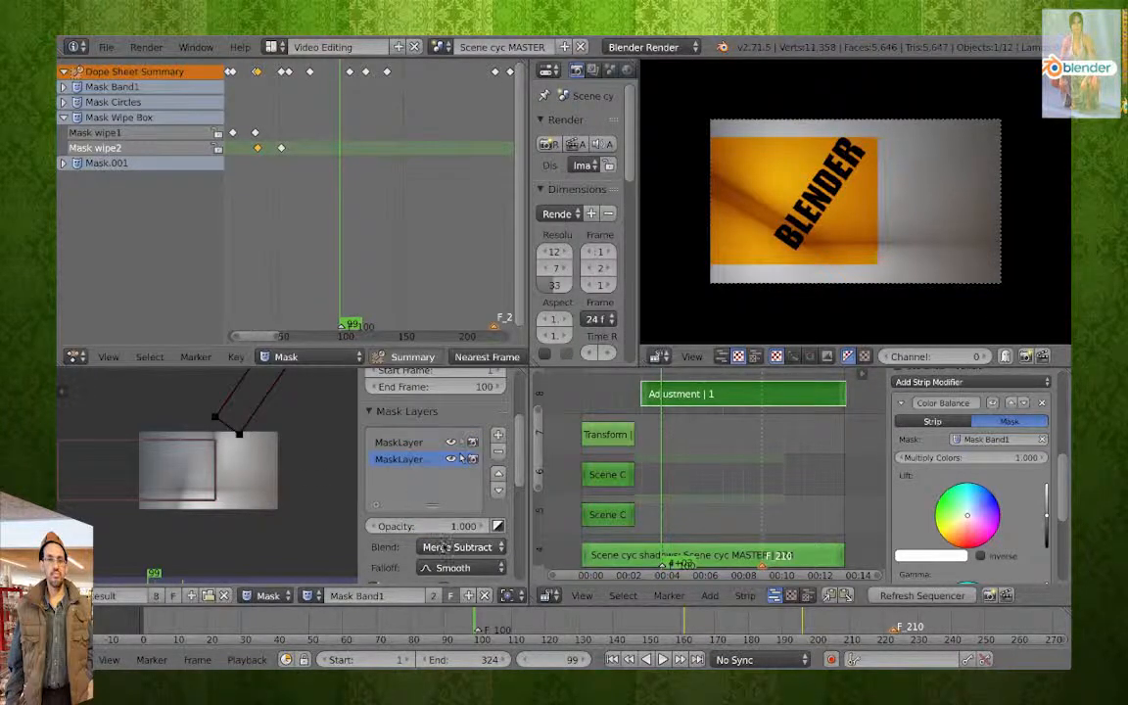
pyautogui.click(457, 546)
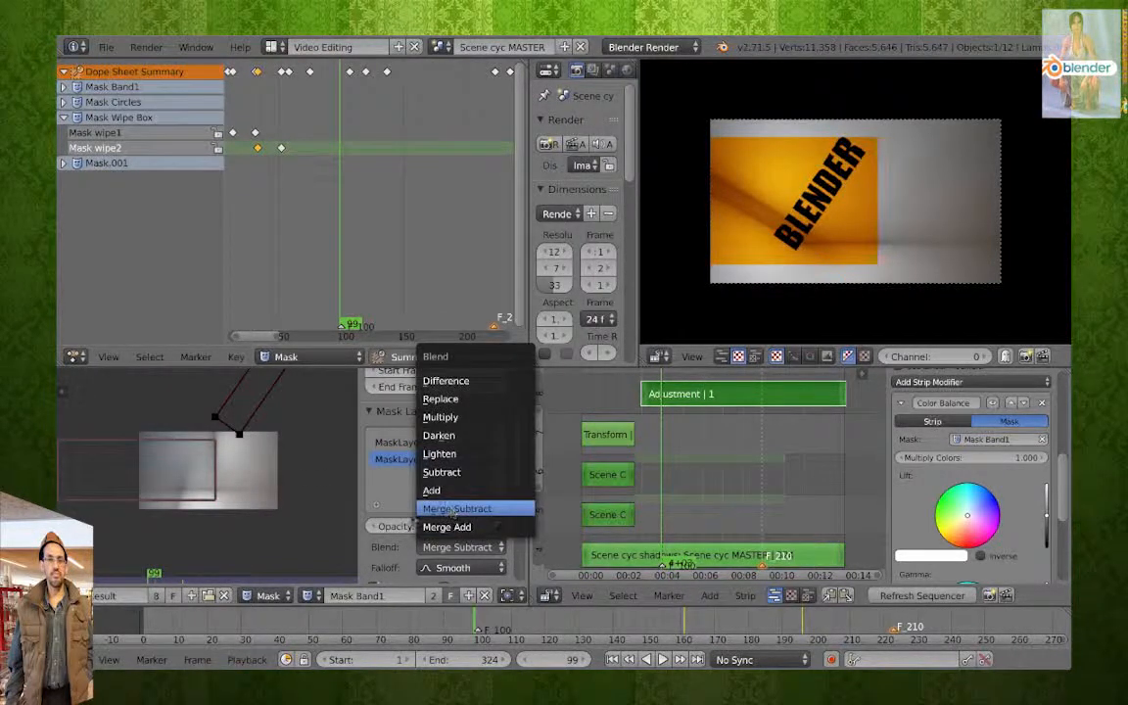
pyautogui.click(455, 509)
# Enable the Alpha Channel overlay in the mask display and scrub through frame 112 to frame 138.
pyautogui.scroll(-2, 435, 557)
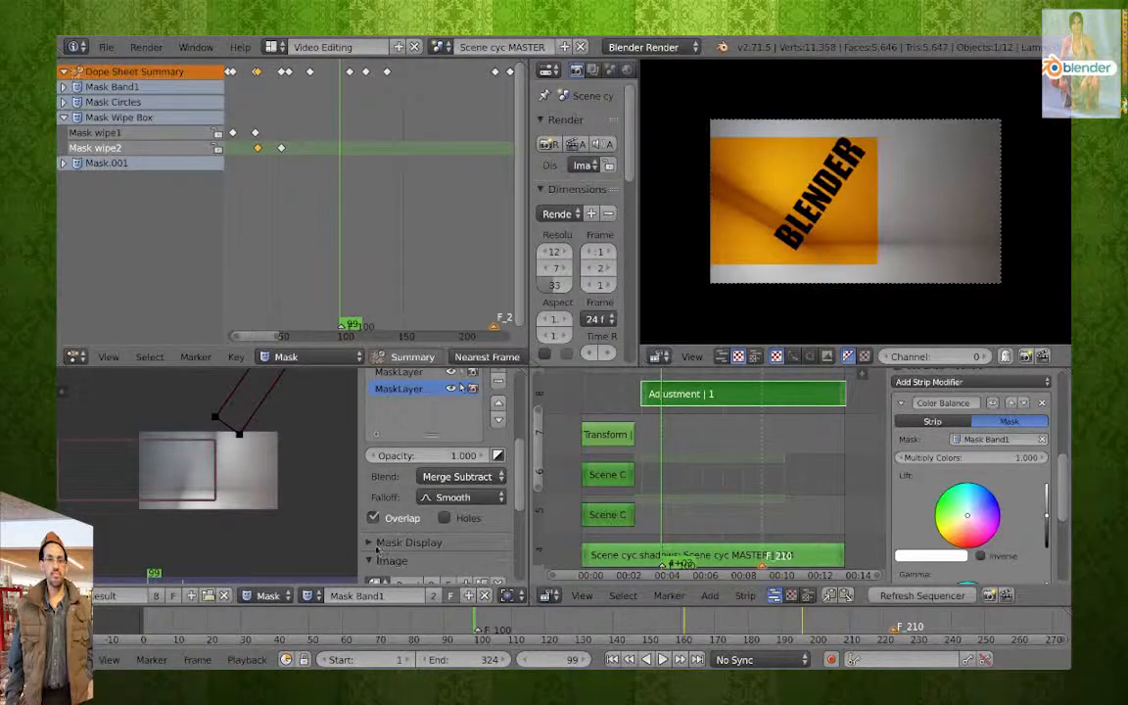
pyautogui.click(377, 545)
pyautogui.scroll(-2, 391, 551)
pyautogui.click(373, 517)
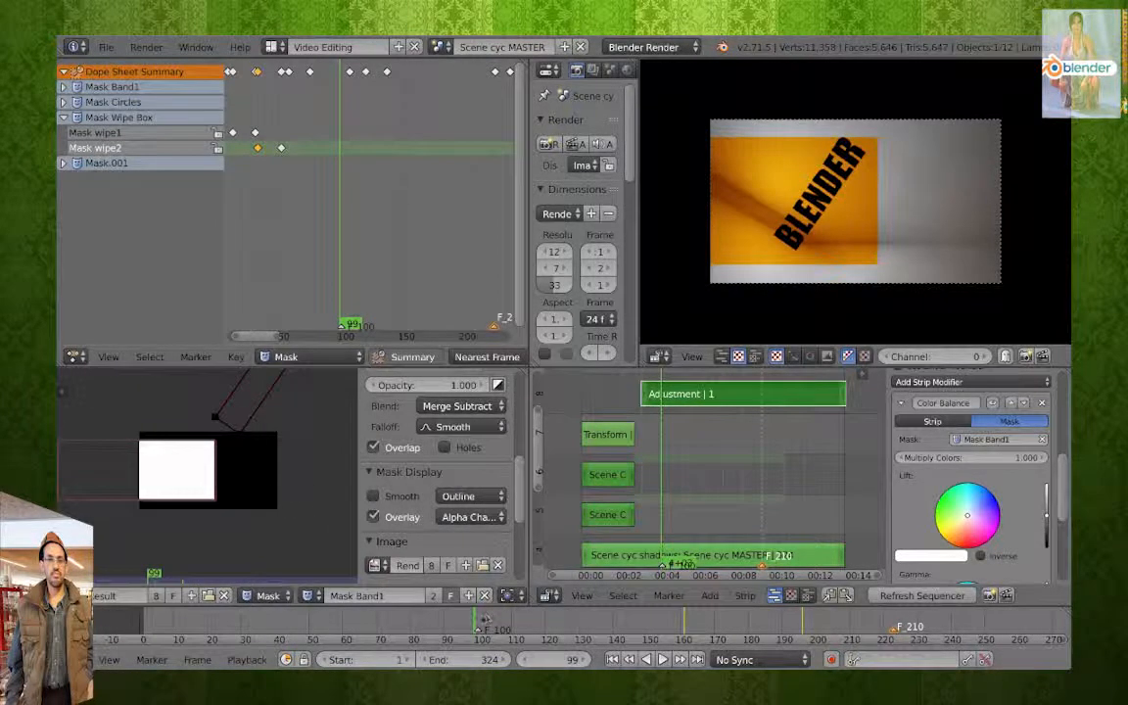
pyautogui.moveTo(477, 621); pyautogui.dragTo(522, 618)
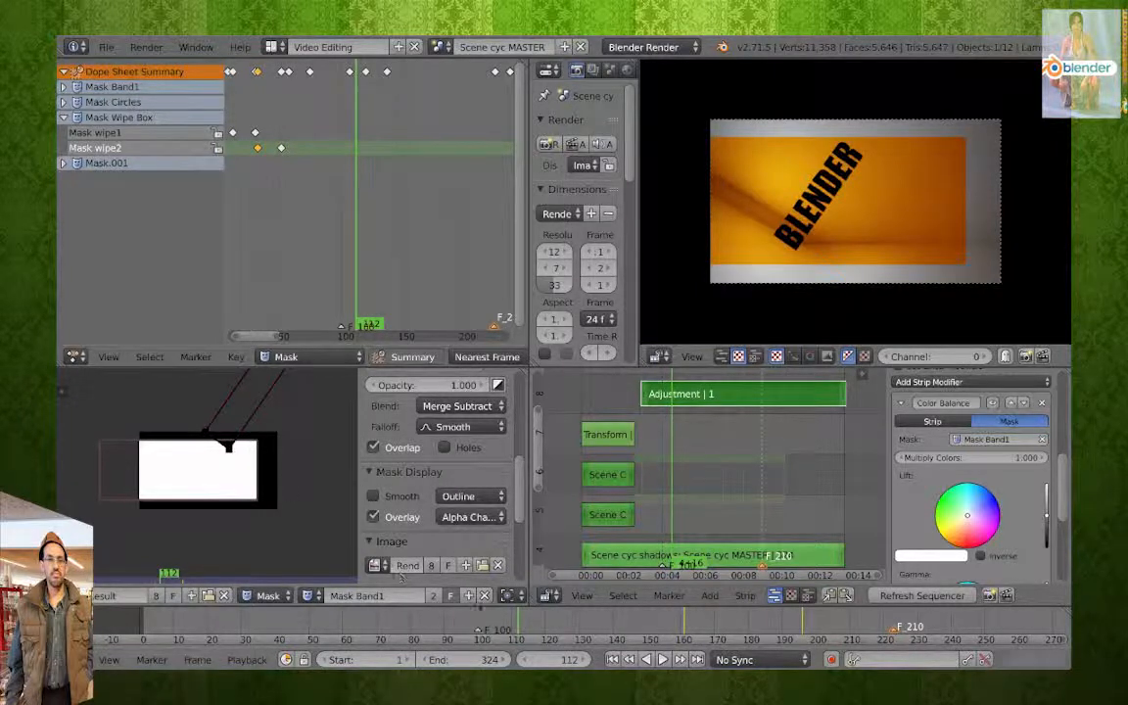
pyautogui.moveTo(523, 623); pyautogui.dragTo(607, 621)
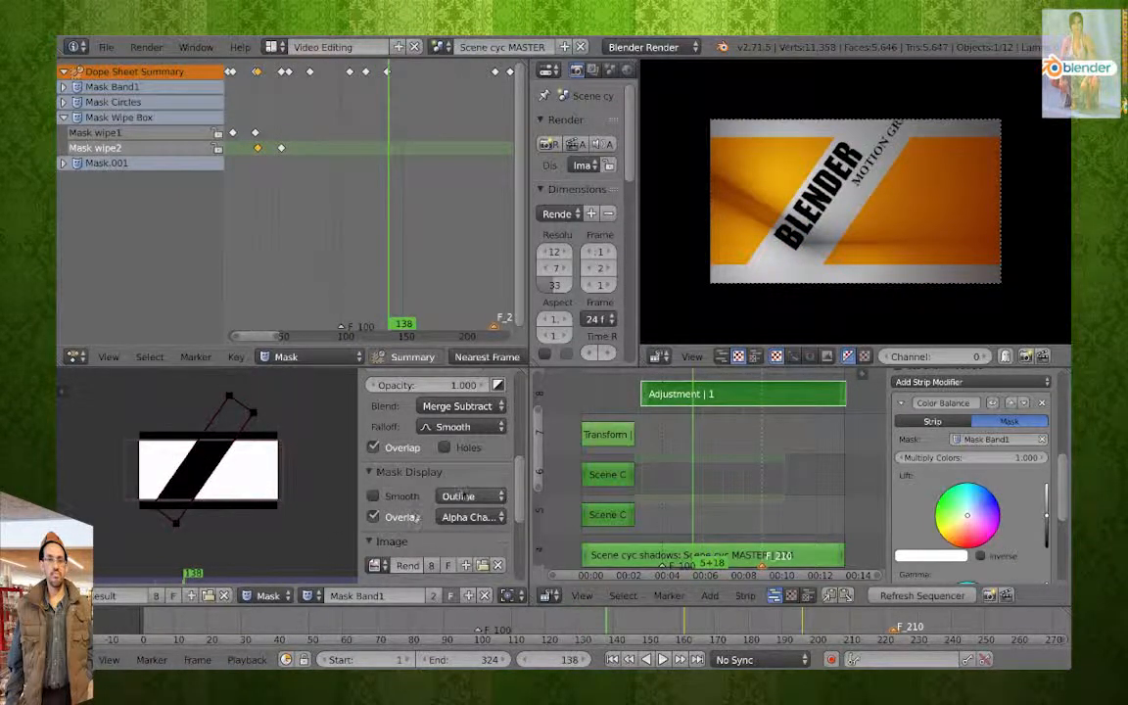
# Try Merge Add and Subtract blending on the second mask layer, refreshing the sequencer, and return it to Merge Subtract.
pyautogui.click(465, 406)
pyautogui.click(466, 382)
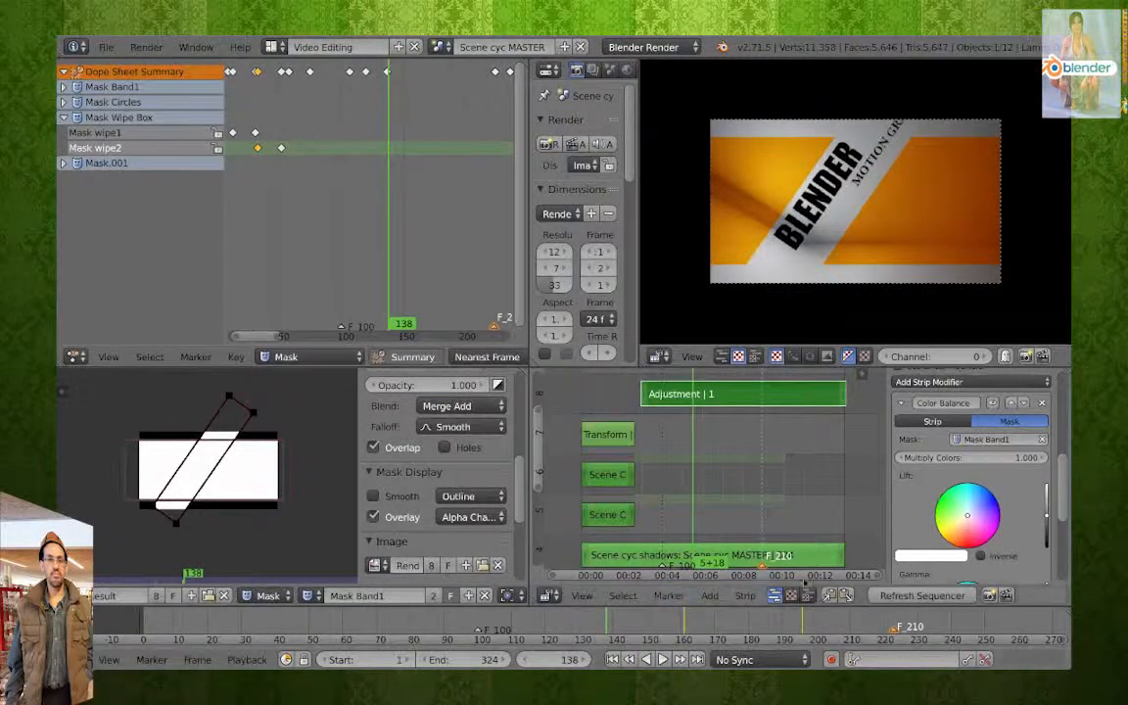
pyautogui.click(902, 596)
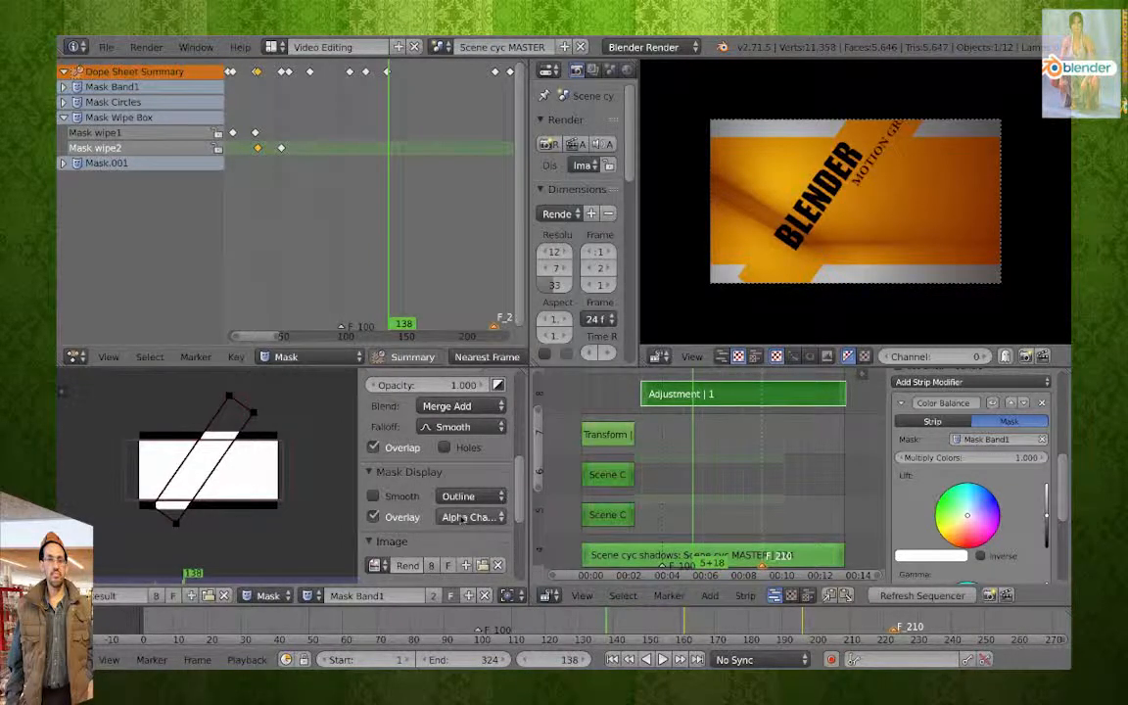
pyautogui.click(456, 405)
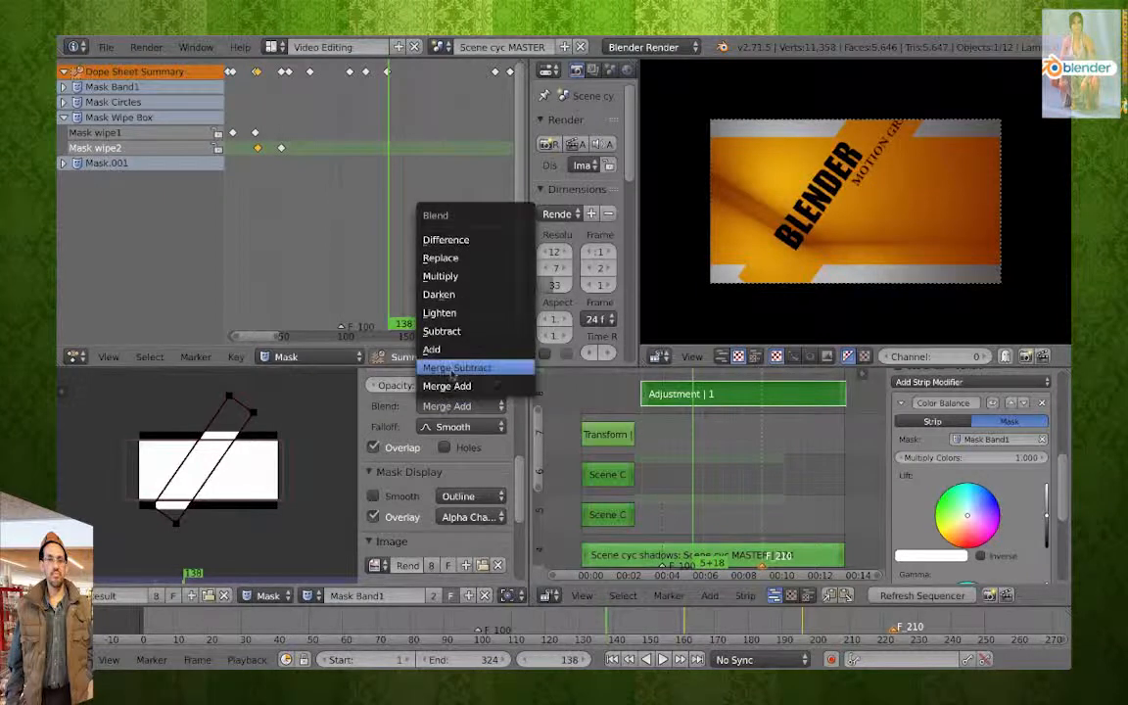
pyautogui.click(456, 332)
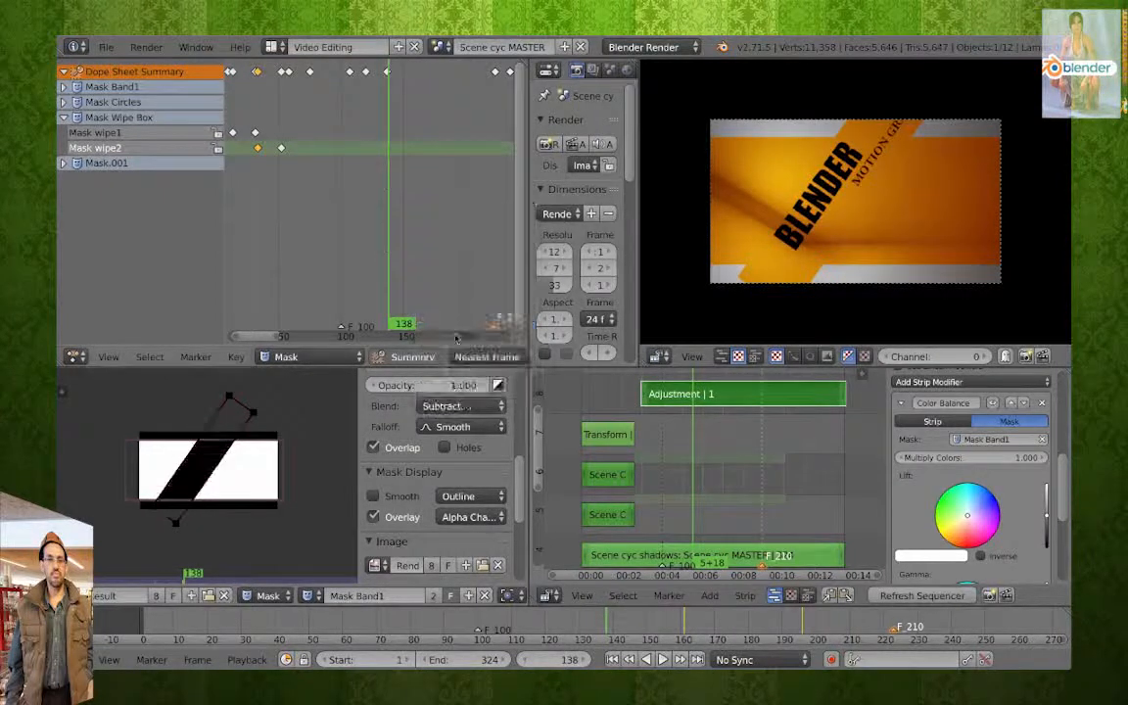
pyautogui.click(460, 405)
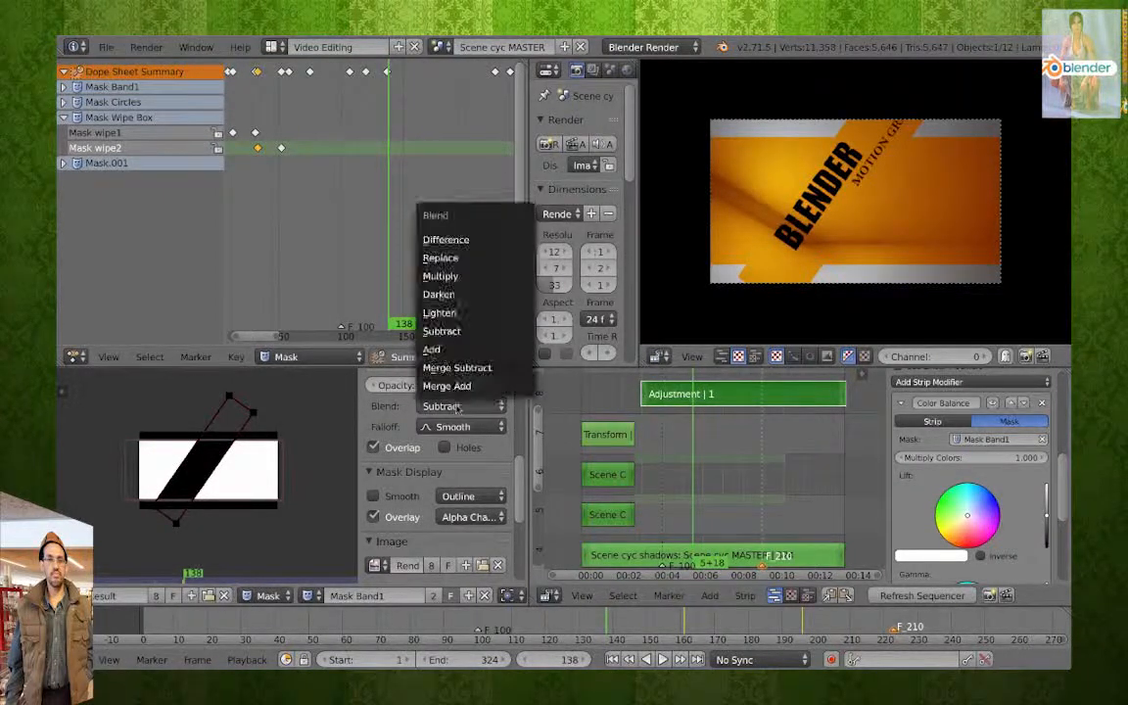
pyautogui.click(460, 366)
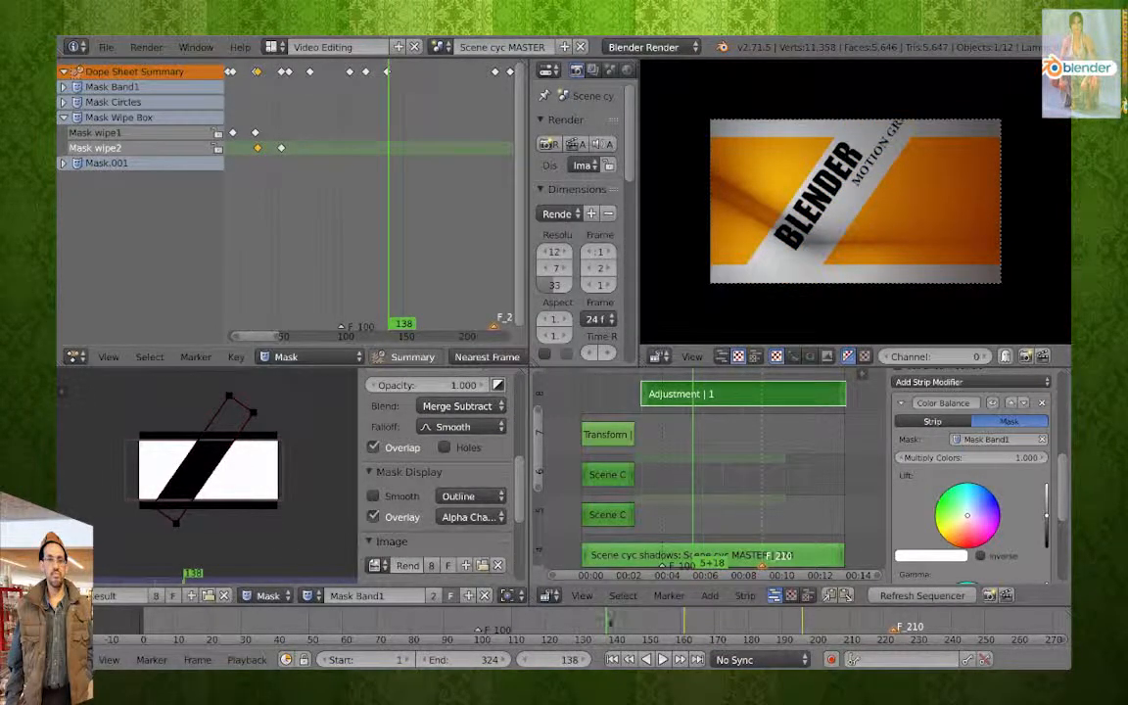
# Scrub to frame 151 and expand the Mask Band1 channels in the dope sheet to examine their keyframes.
pyautogui.moveTo(608, 621); pyautogui.dragTo(651, 614)
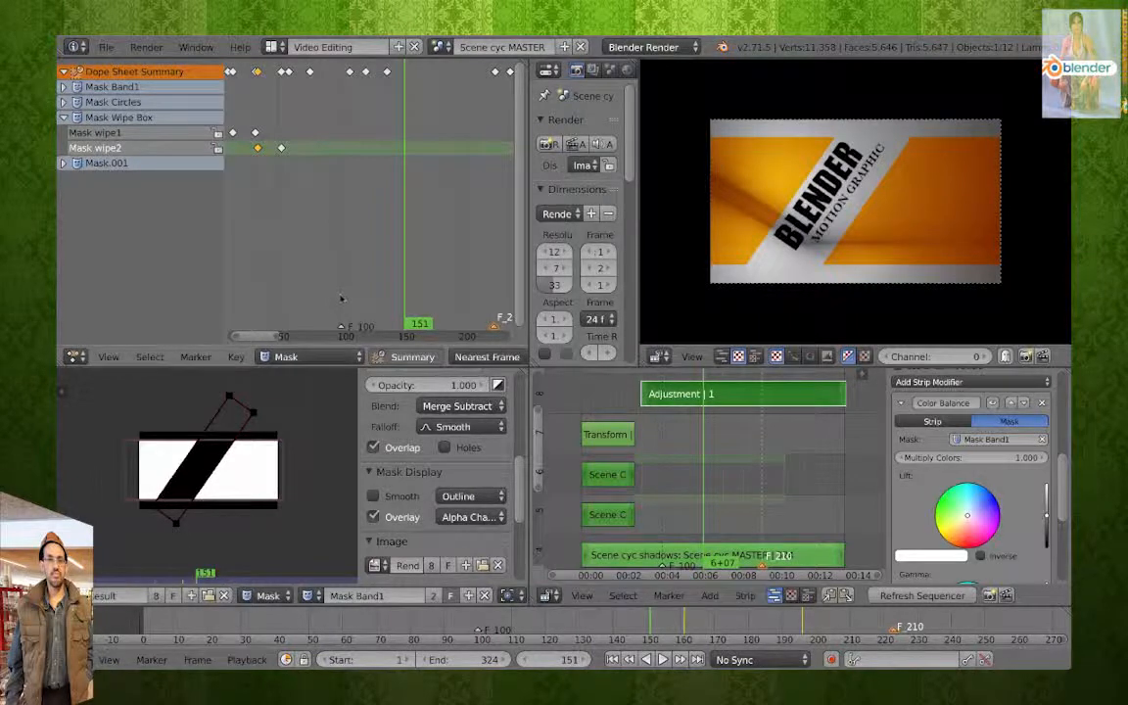
pyautogui.click(62, 86)
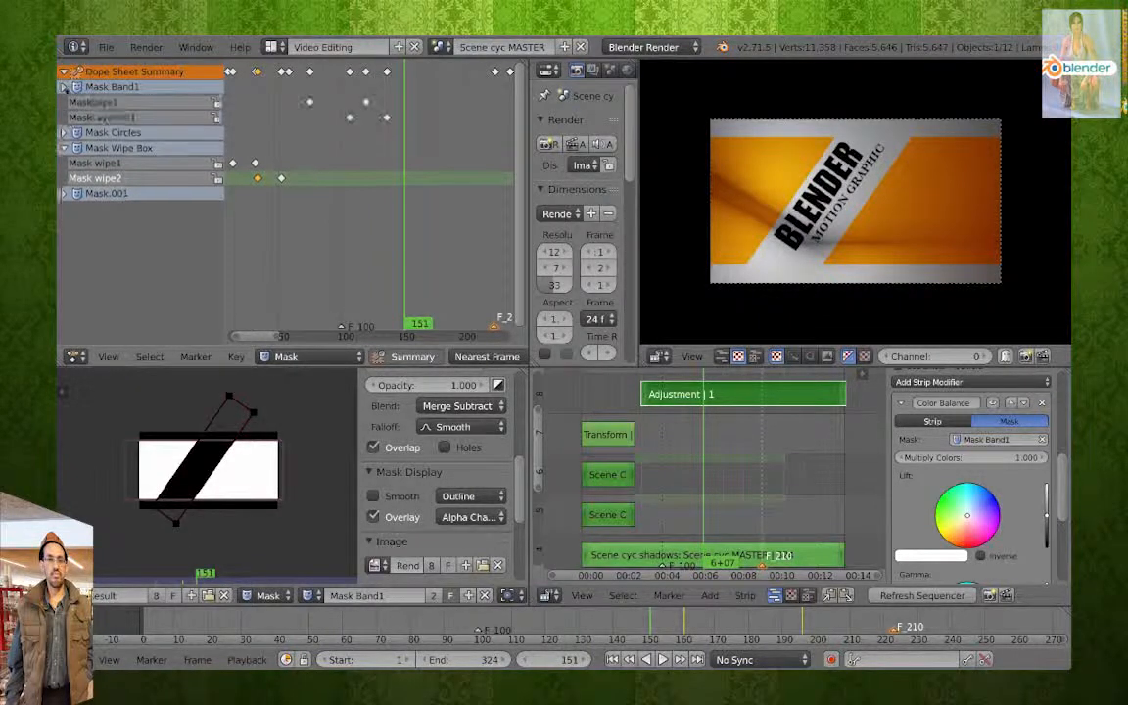
# Select the second Mask Band1 layer's channel and scrub through frame 108 and the Adjustment strip to examine its mask animation.
pyautogui.click(102, 118)
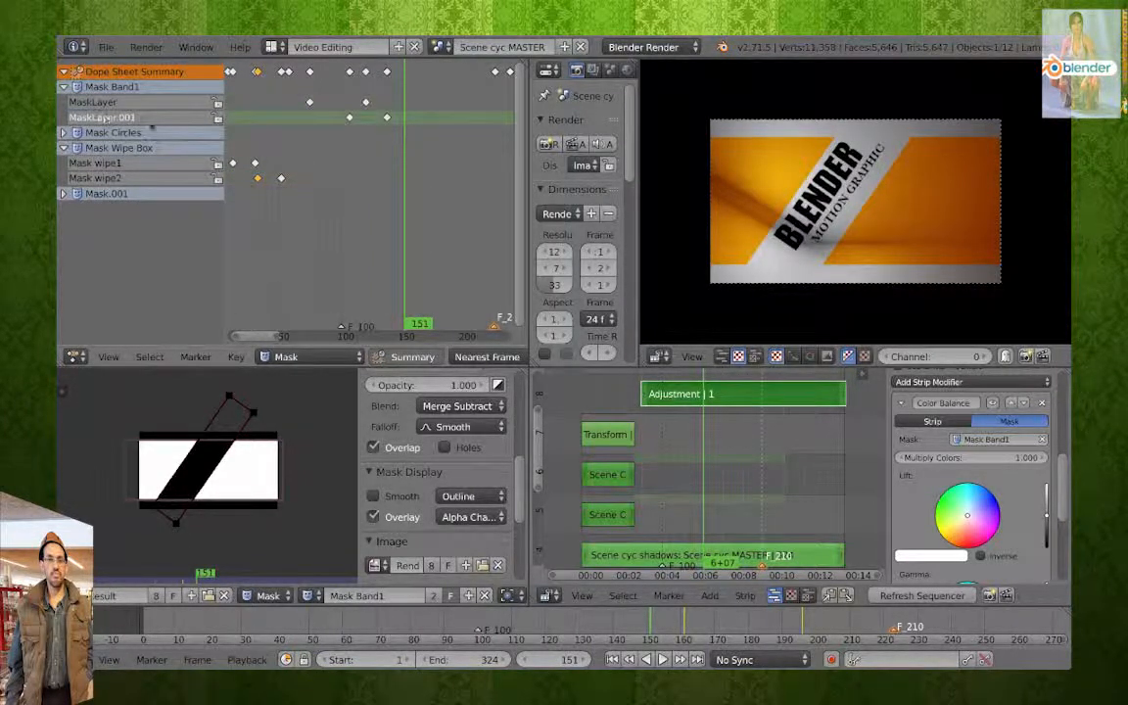
pyautogui.moveTo(277, 122); pyautogui.dragTo(350, 117)
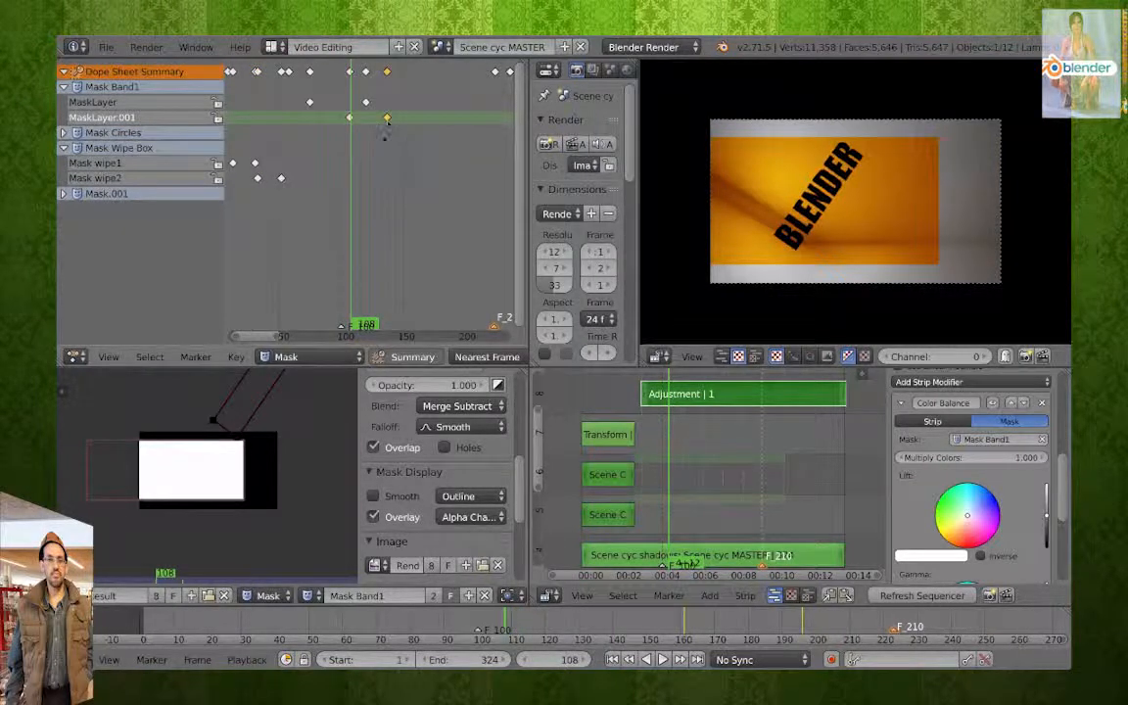
pyautogui.moveTo(644, 414); pyautogui.dragTo(801, 419)
# Select the Adjustment.001 strip, try Add and Cross blending on it, and set its blend mode to Replace.
pyautogui.moveTo(780, 410); pyautogui.dragTo(792, 512, button='middle')
pyautogui.rightClick(791, 466)
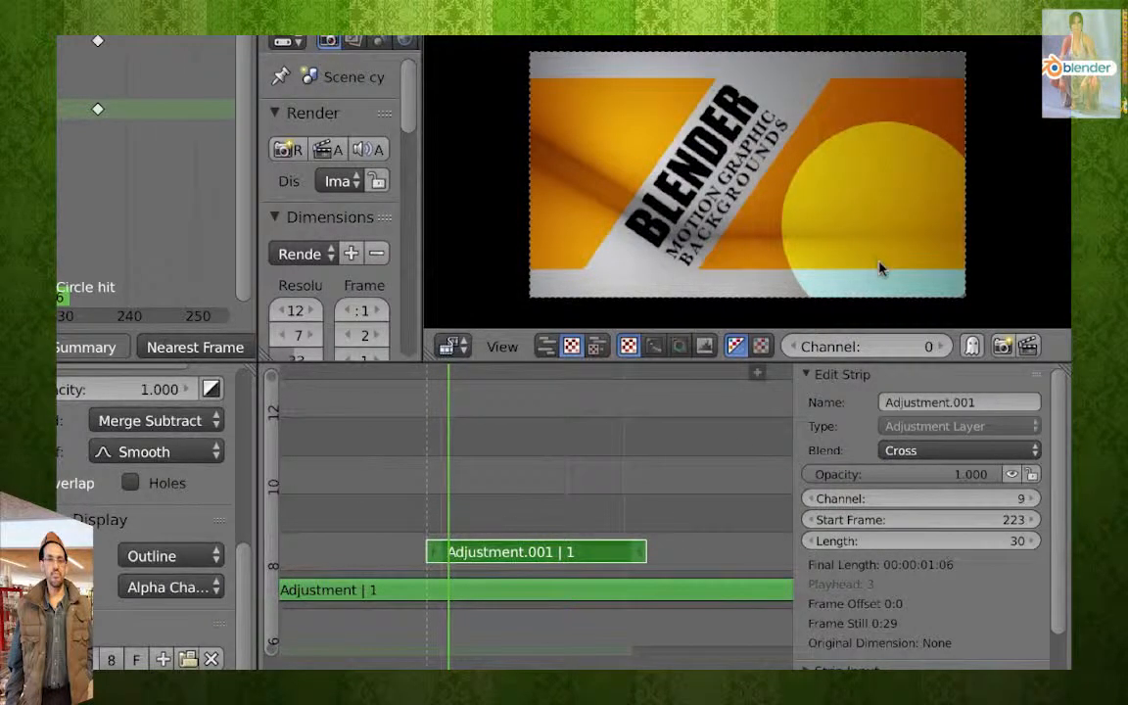
pyautogui.click(930, 450)
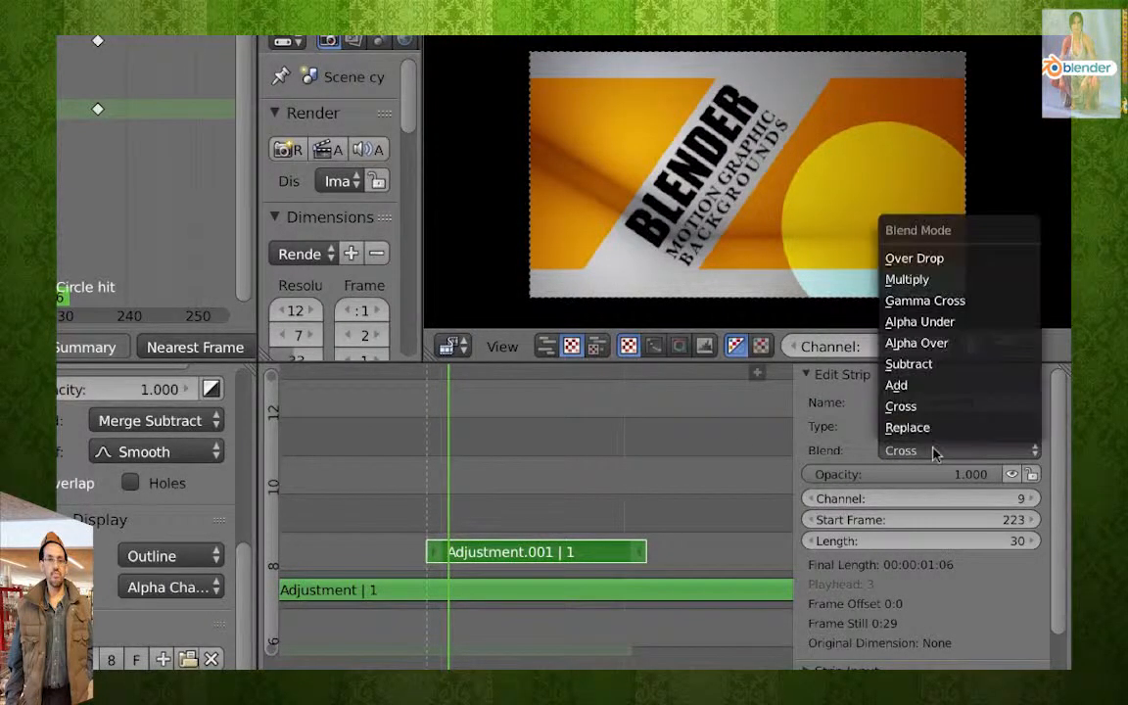
pyautogui.click(911, 385)
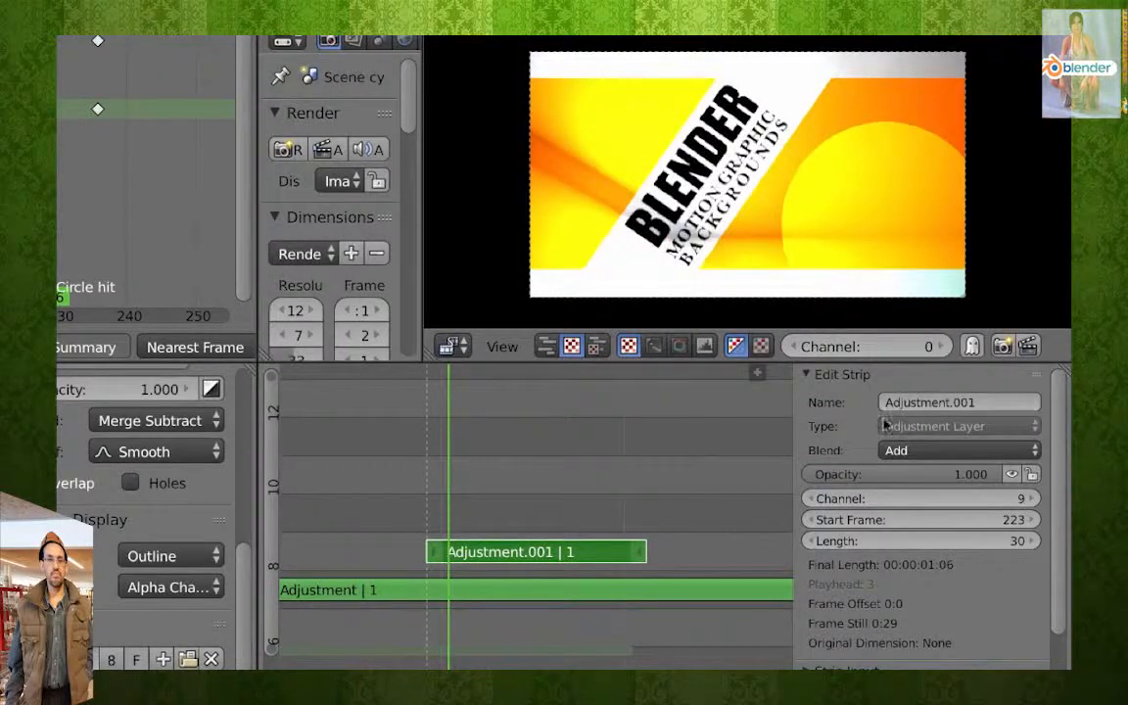
pyautogui.click(905, 450)
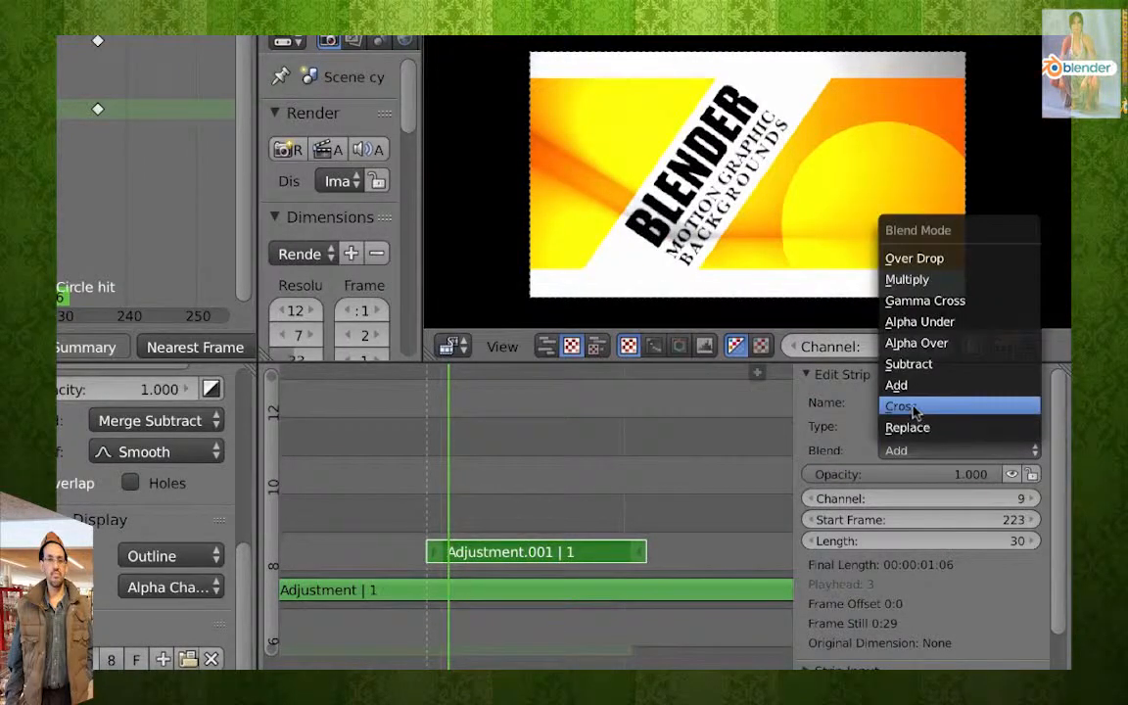
pyautogui.click(913, 409)
pyautogui.click(911, 451)
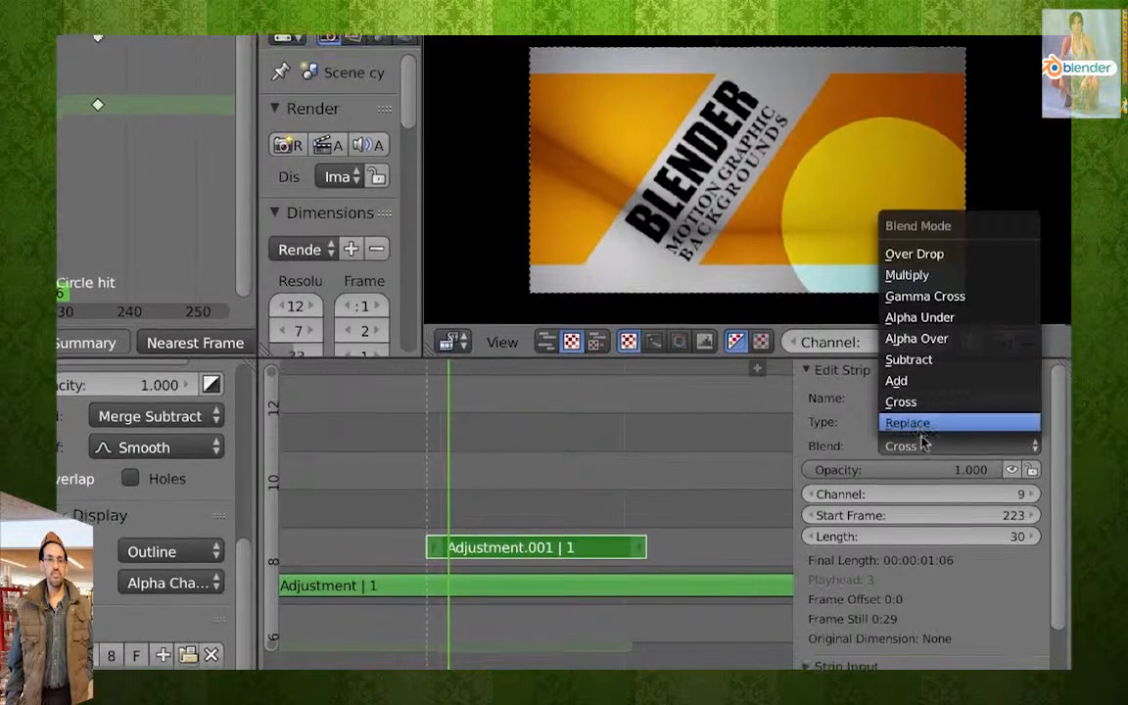
pyautogui.click(917, 431)
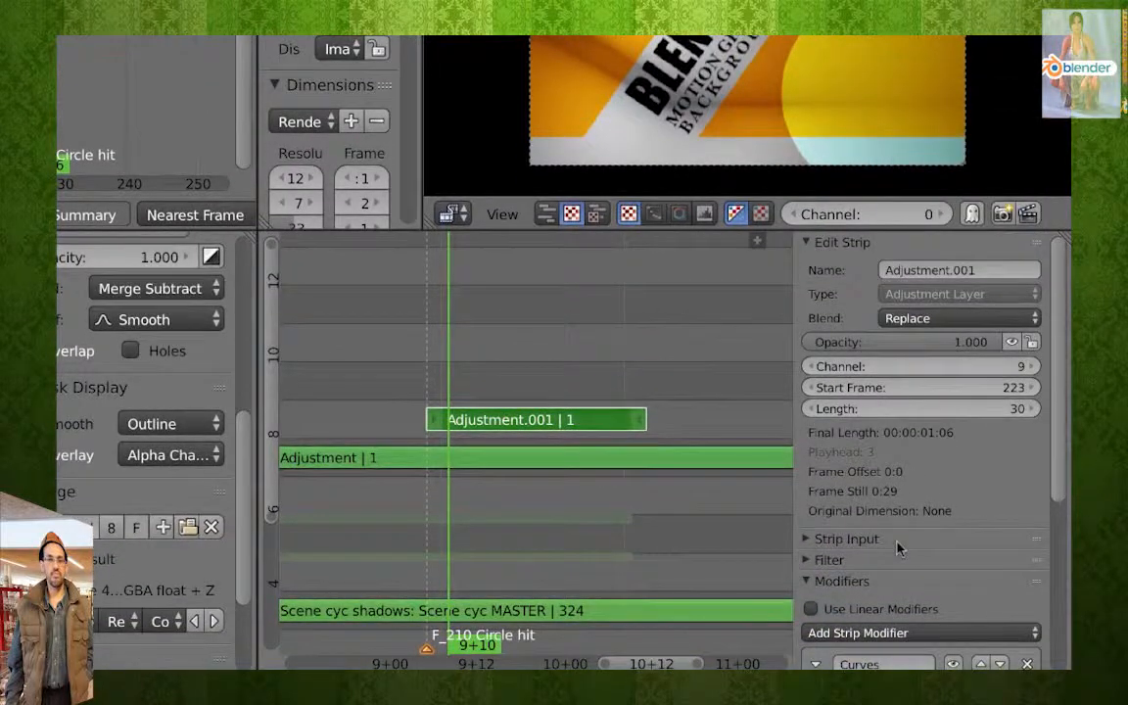
# Compare the preview with the Adjustment.001 strip's masked Curves modifier muted and unmuted.
pyautogui.scroll(-7, 1044, 465)
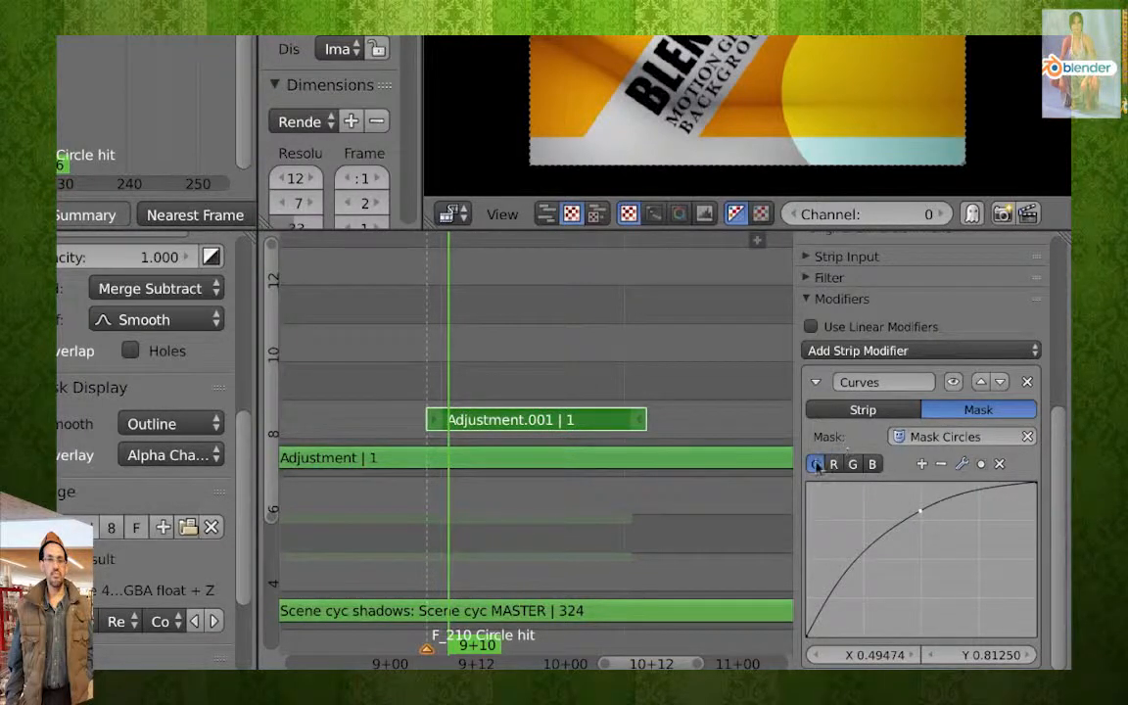
pyautogui.click(953, 382)
pyautogui.click(953, 382)
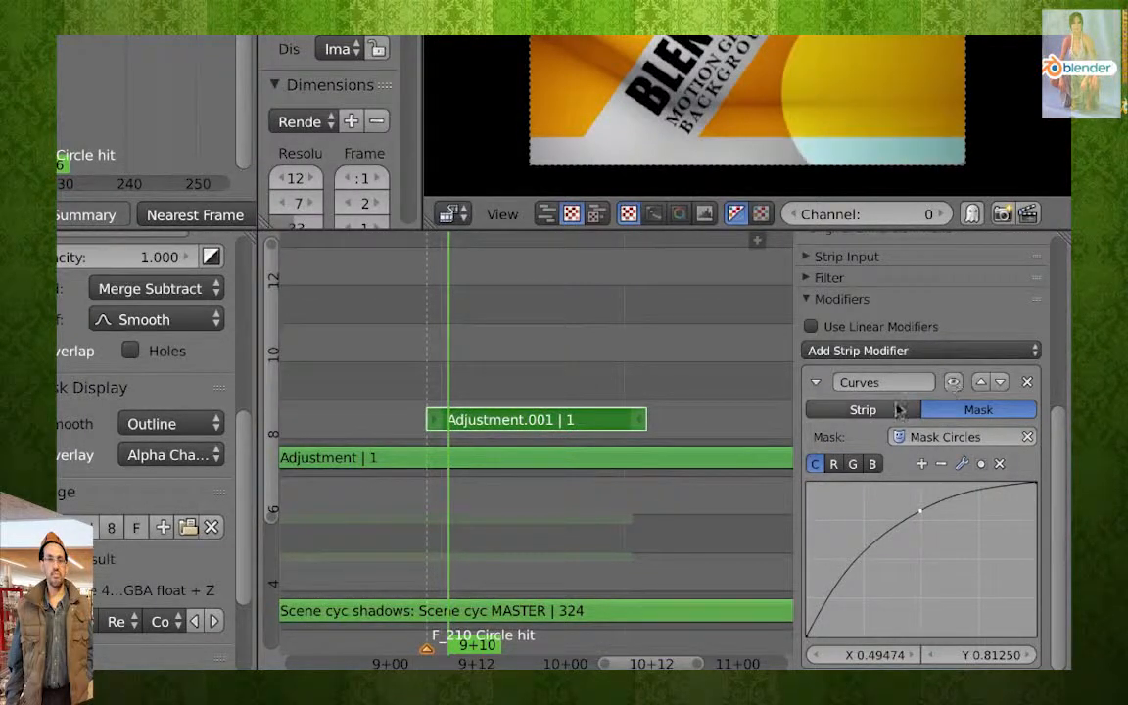
# Adjust the Curves modifier's red curve point and raise the combined curve's midpoint to about X 0.50, Y 0.87.
pyautogui.click(833, 465)
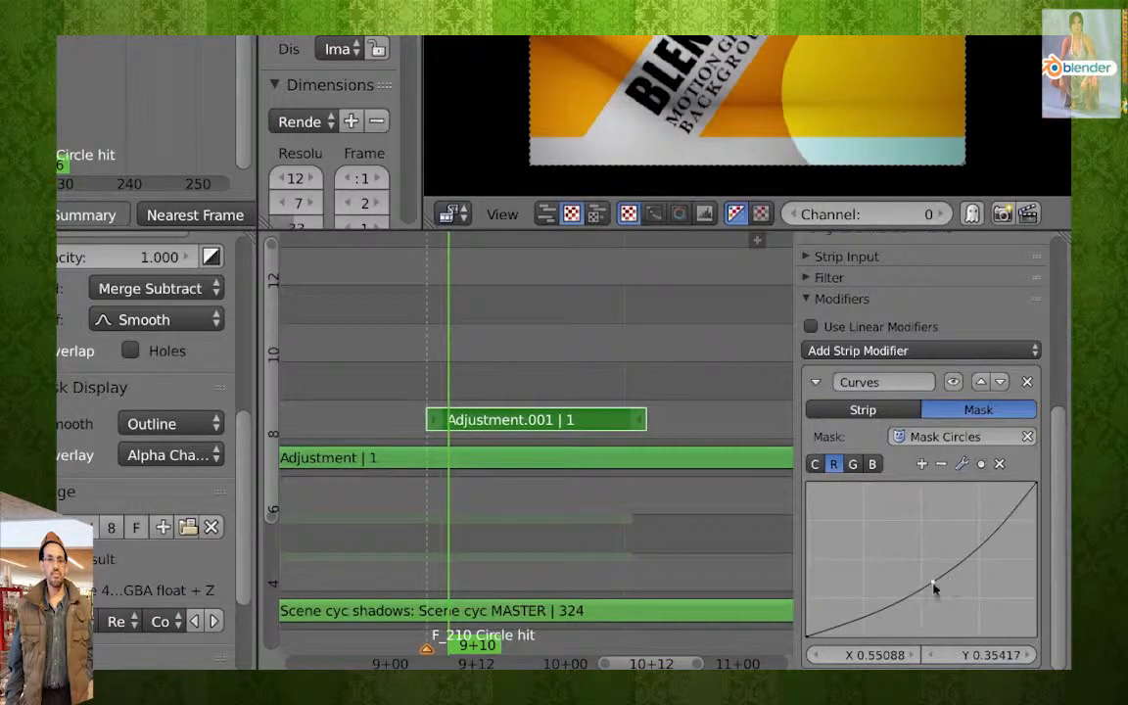
pyautogui.moveTo(933, 587)
pyautogui.mouseDown()
pyautogui.moveTo(917, 552)
pyautogui.moveTo(933, 569)
pyautogui.mouseUp()
pyautogui.click(818, 465)
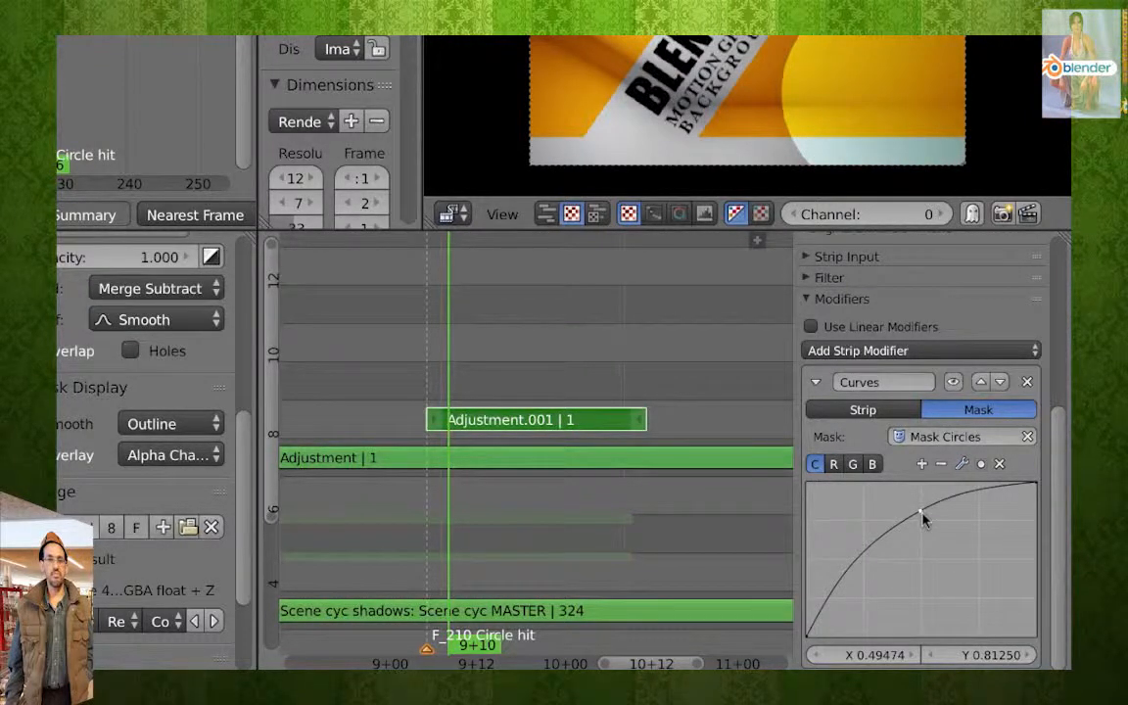
pyautogui.moveTo(923, 520)
pyautogui.mouseDown()
pyautogui.moveTo(928, 563)
pyautogui.moveTo(918, 526)
pyautogui.moveTo(932, 498)
pyautogui.moveTo(909, 504)
pyautogui.moveTo(934, 504)
pyautogui.mouseUp()
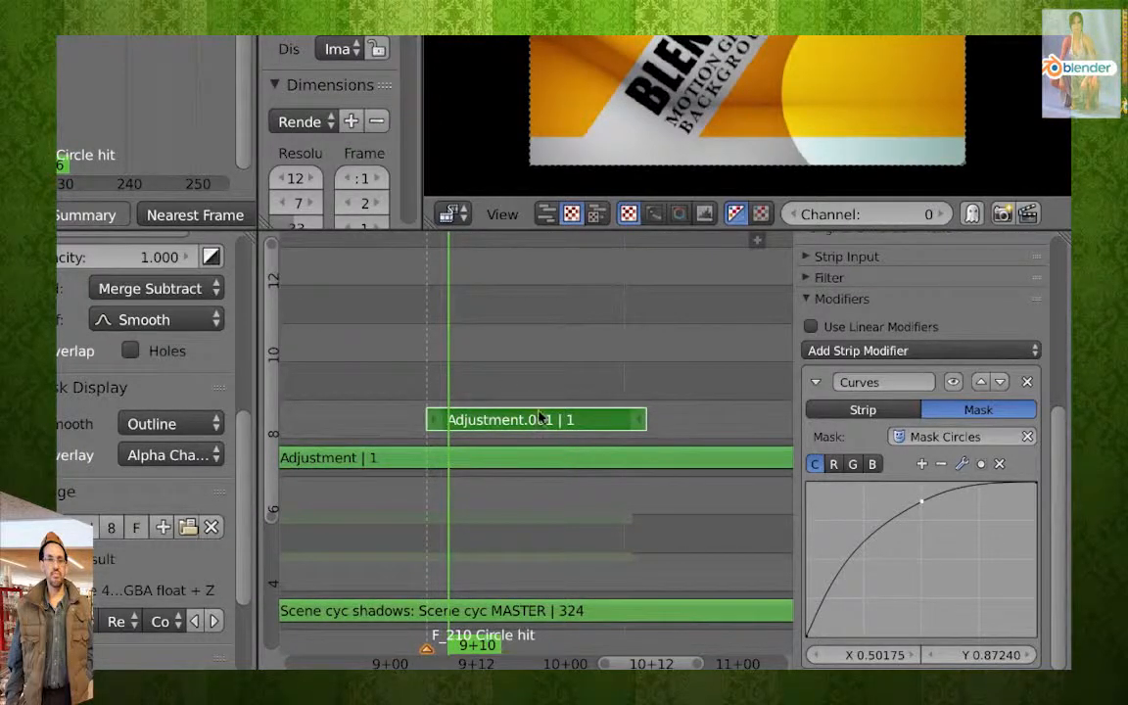
# Scrub to frame 227 and display Mask Circles in the mask editor.
pyautogui.moveTo(455, 370)
pyautogui.mouseDown()
pyautogui.moveTo(521, 370)
pyautogui.moveTo(469, 371)
pyautogui.moveTo(460, 382)
pyautogui.moveTo(556, 378)
pyautogui.moveTo(472, 370)
pyautogui.mouseUp()
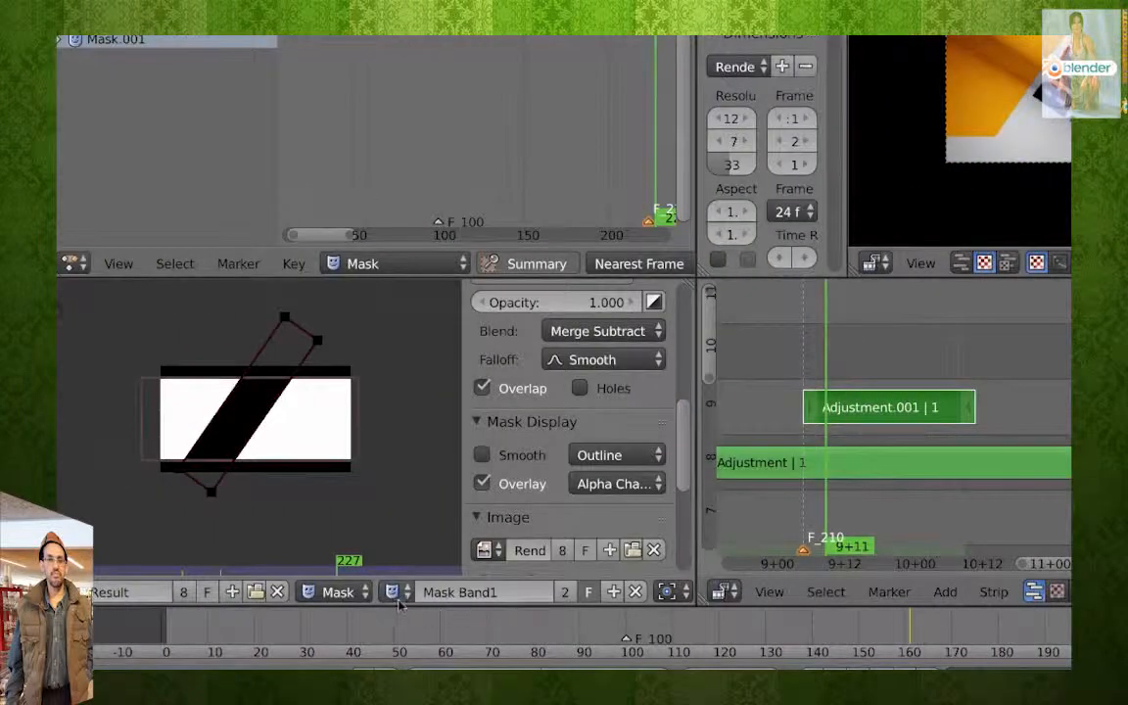
pyautogui.click(394, 594)
pyautogui.click(436, 388)
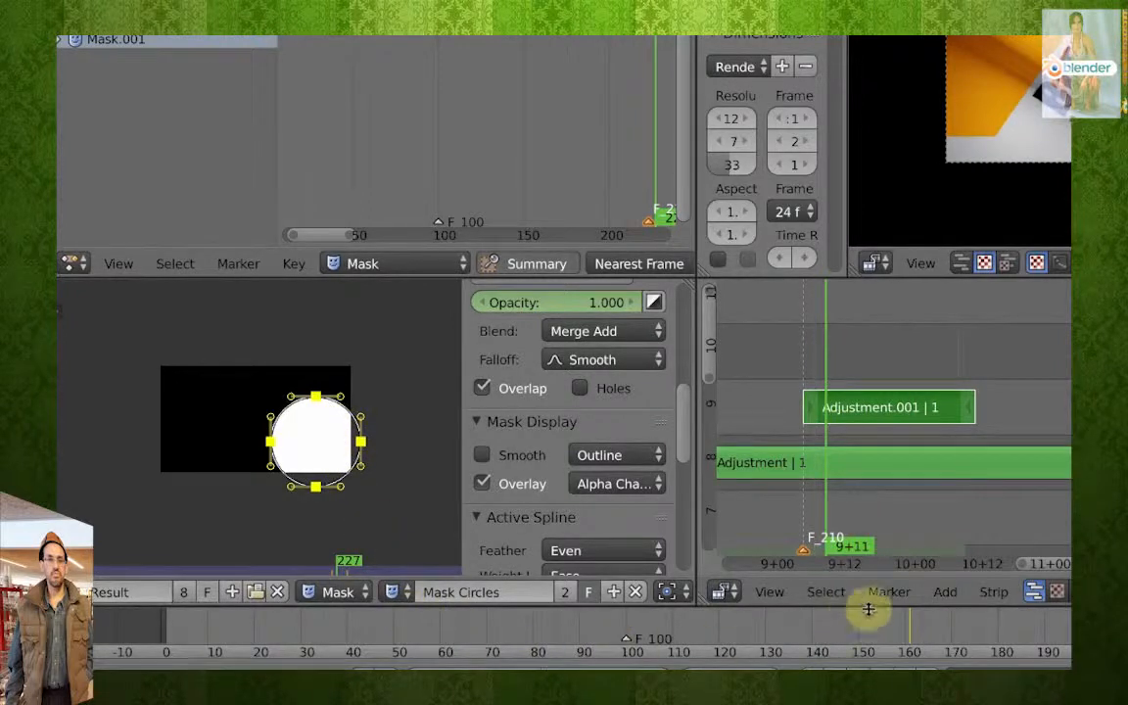
# Step back to frame 223 and forward to frame 225 to examine how the circle mask grows.
pyautogui.press('Left')
pyautogui.press('Left')
pyautogui.press('Left')
pyautogui.press('Left')
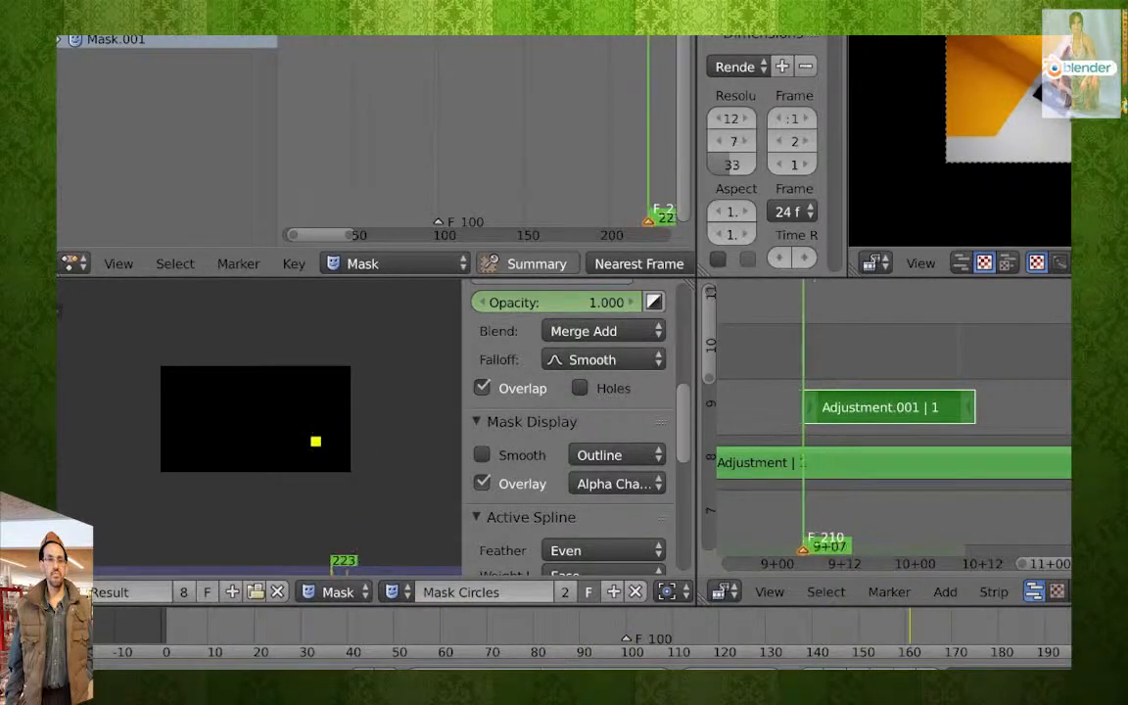
pyautogui.press('Right')
pyautogui.press('Right')
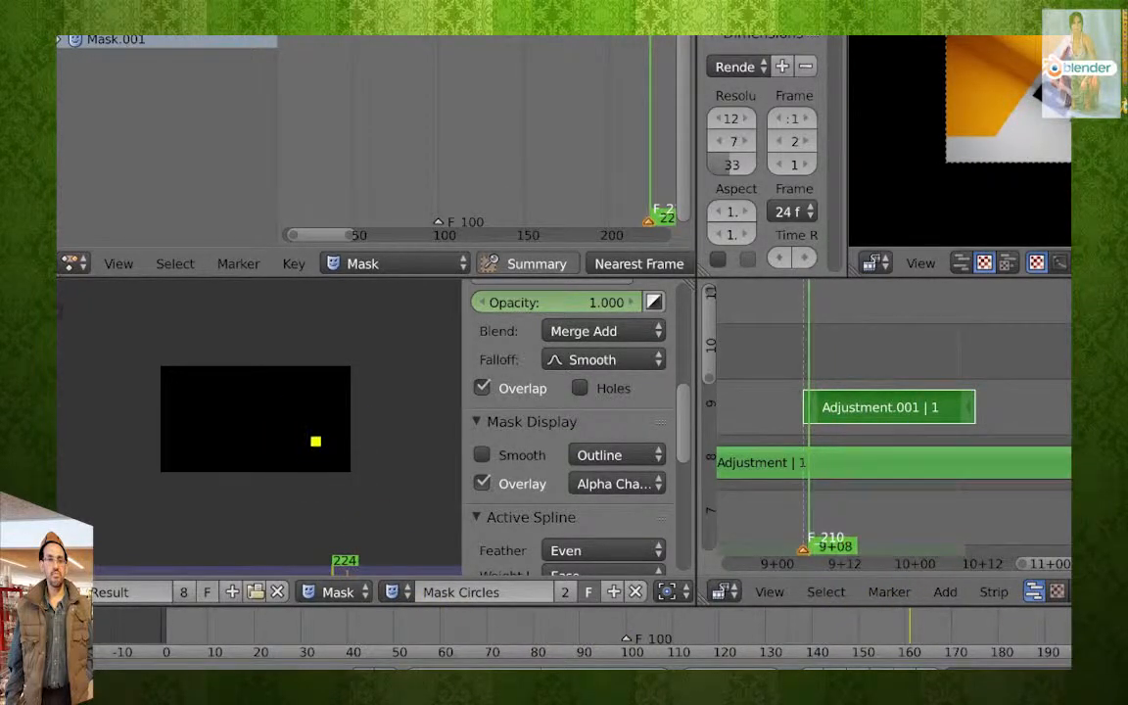
pyautogui.scroll(-5, 298, 453)
pyautogui.scroll(5, 300, 455)
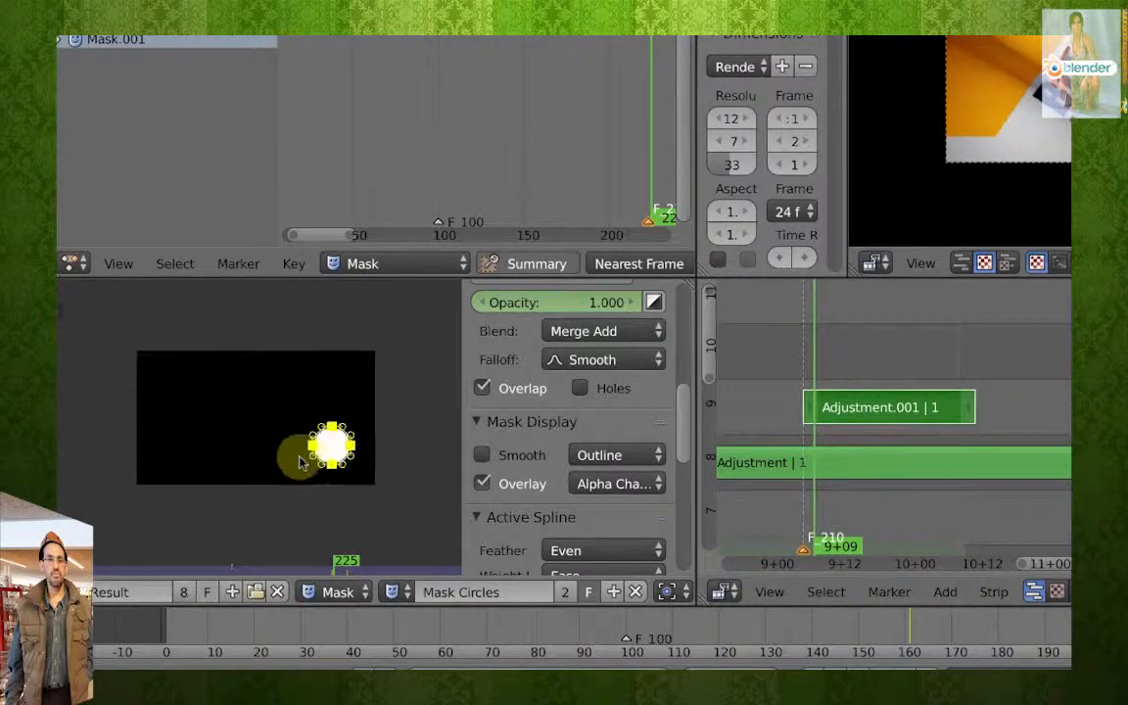
pyautogui.scroll(-3, 309, 464)
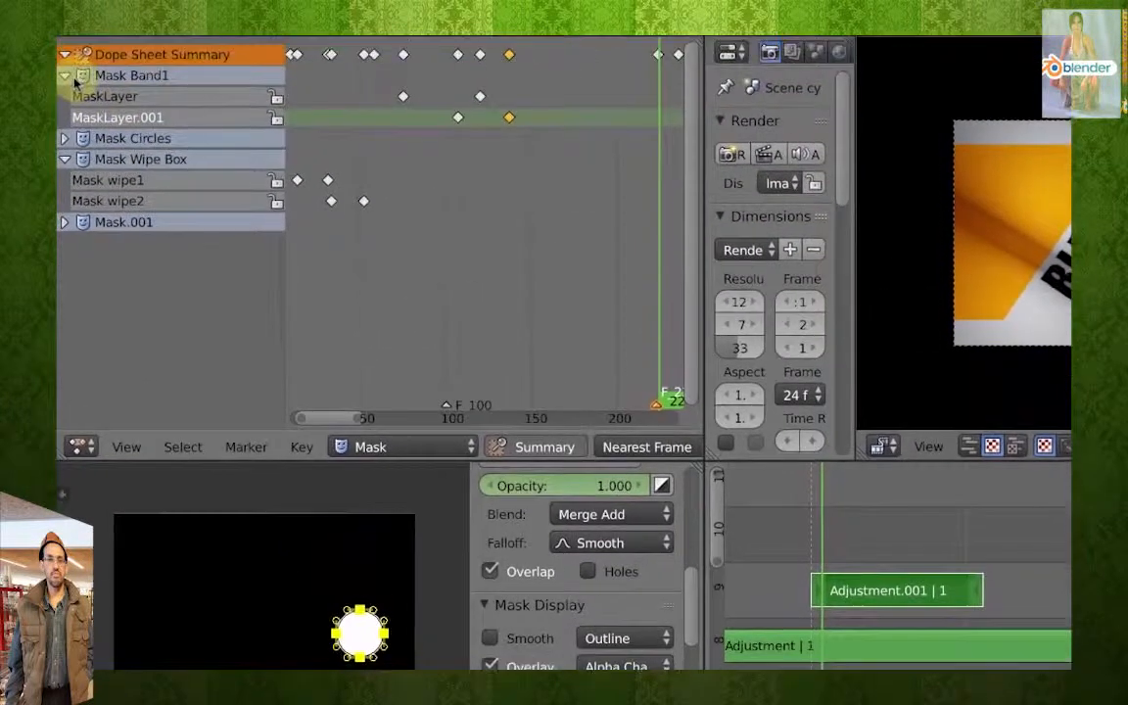
# Collapse the Mask Band1 and Mask Wipe Box channels, expand Mask Circles, and scrub to frame 229 between its keyframes.
pyautogui.click(66, 107)
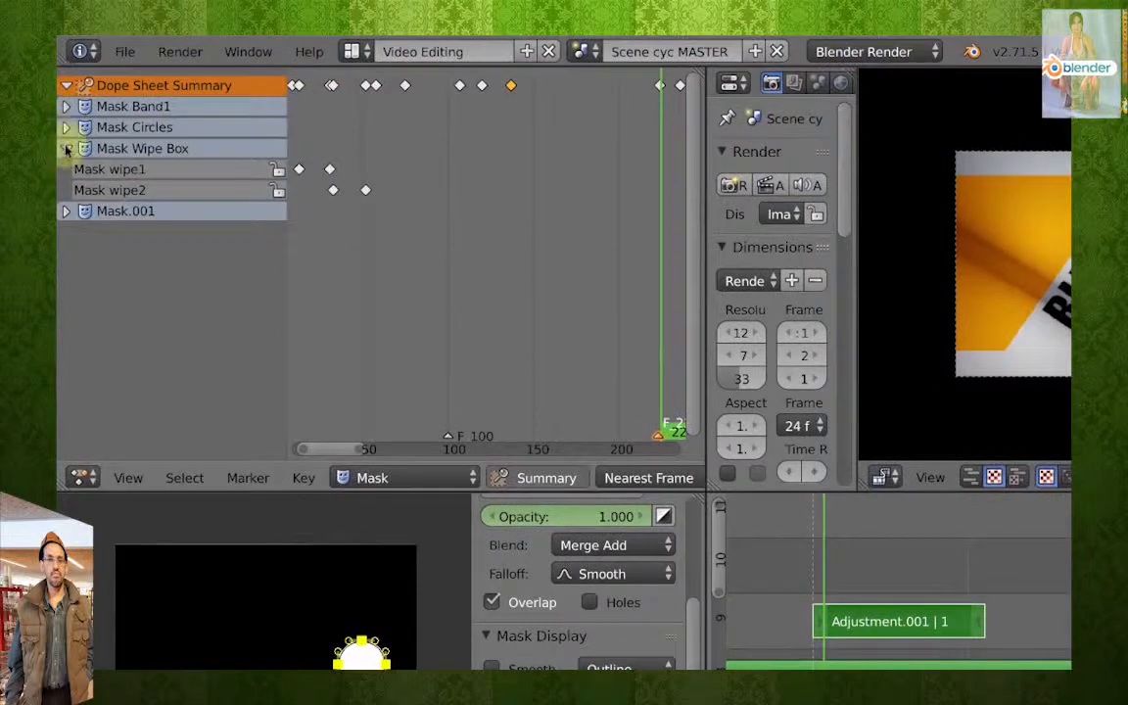
pyautogui.click(66, 147)
pyautogui.click(66, 127)
pyautogui.click(86, 151)
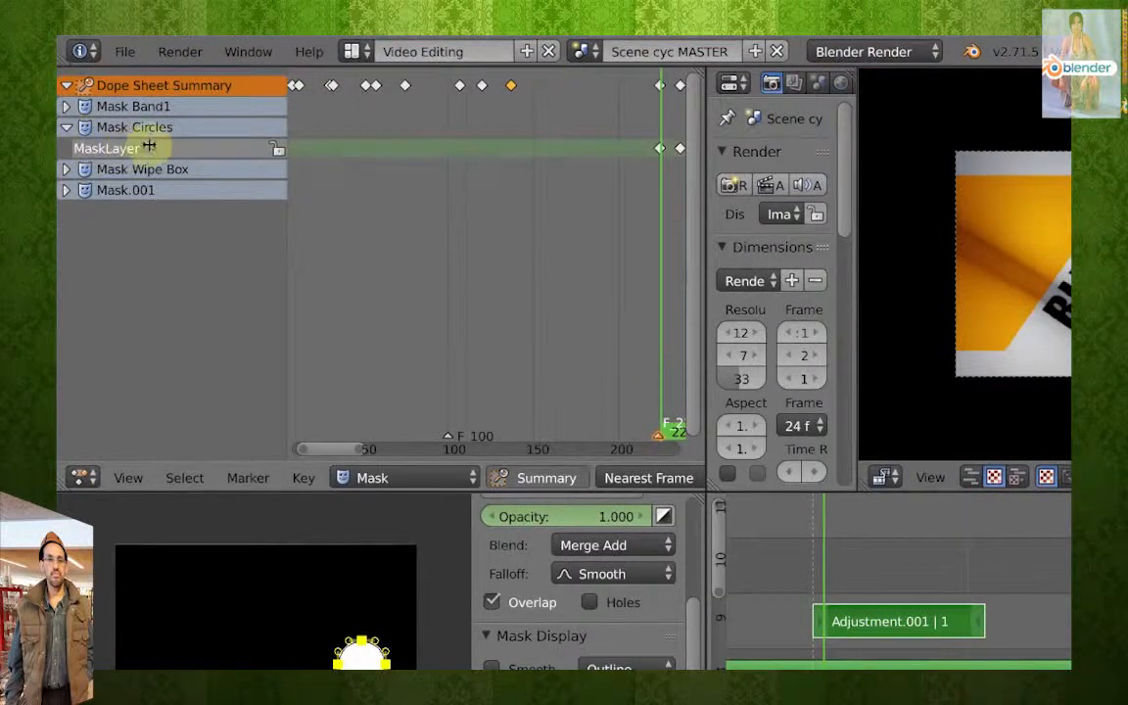
pyautogui.moveTo(665, 162); pyautogui.dragTo(493, 165, button='middle')
pyautogui.moveTo(487, 159); pyautogui.dragTo(495, 166)
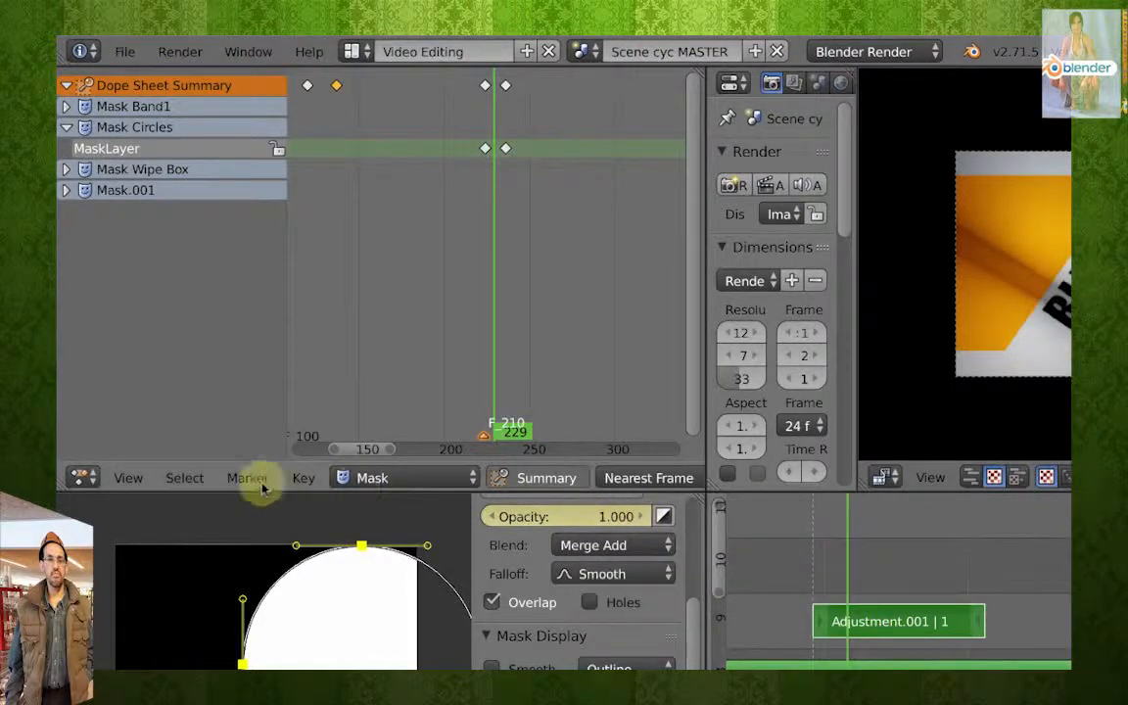
# Check the Graph Editor for mask curves, expanding and collapsing Text.003, and return to the Dope Sheet.
pyautogui.click(82, 478)
pyautogui.click(84, 388)
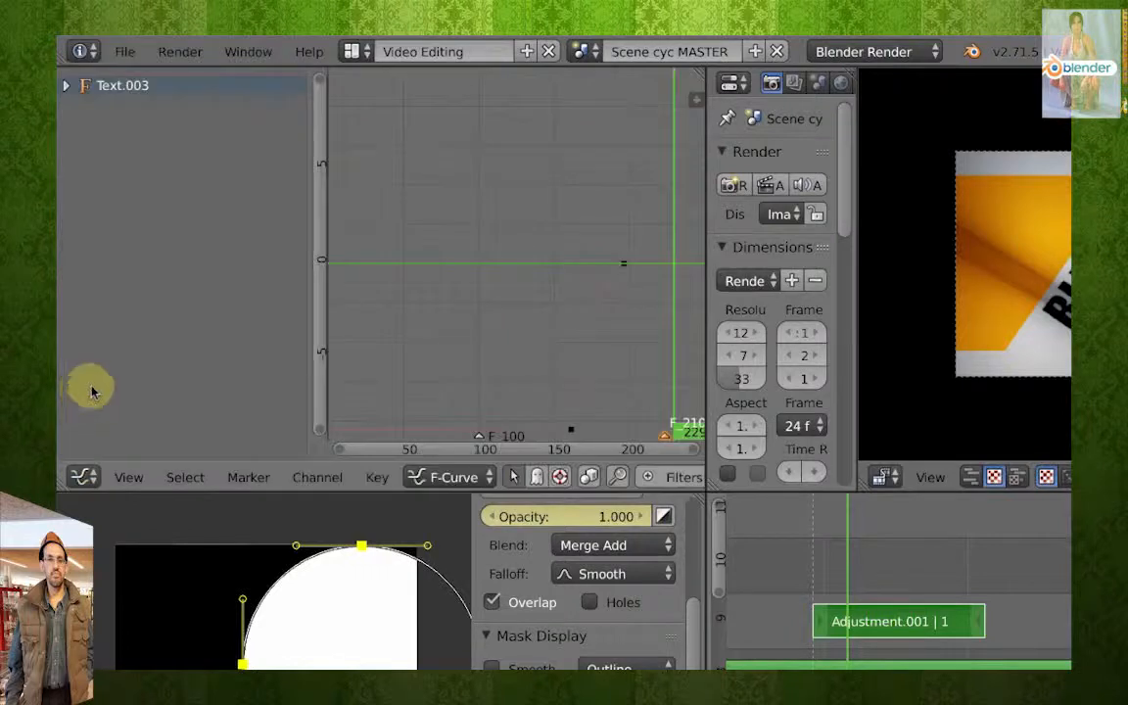
pyautogui.click(66, 86)
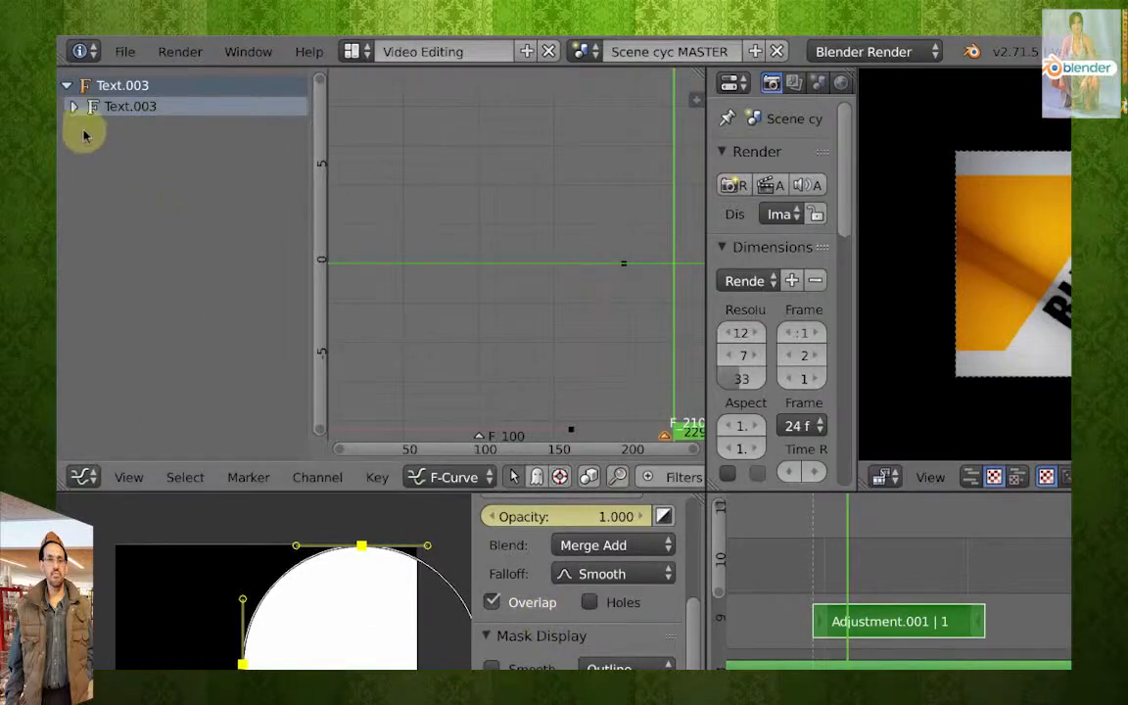
pyautogui.click(66, 86)
pyautogui.click(86, 478)
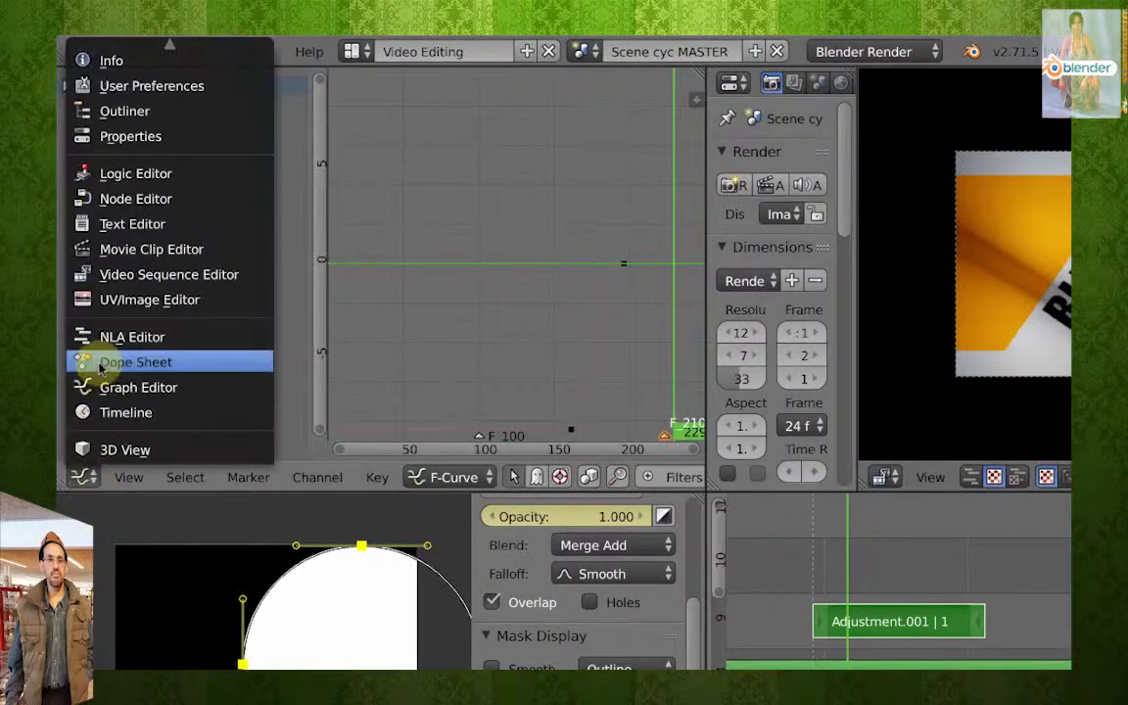
pyautogui.click(96, 361)
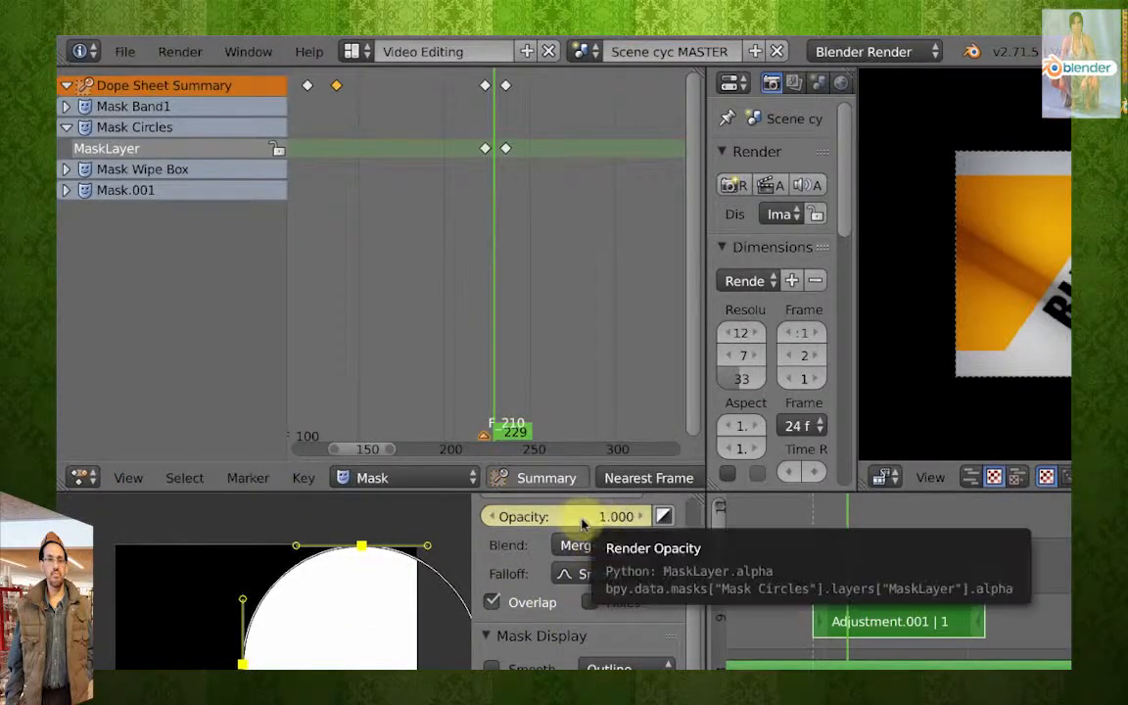
# Examine the keyframe options for the Mask Circles layer's opacity.
pyautogui.click(620, 519)
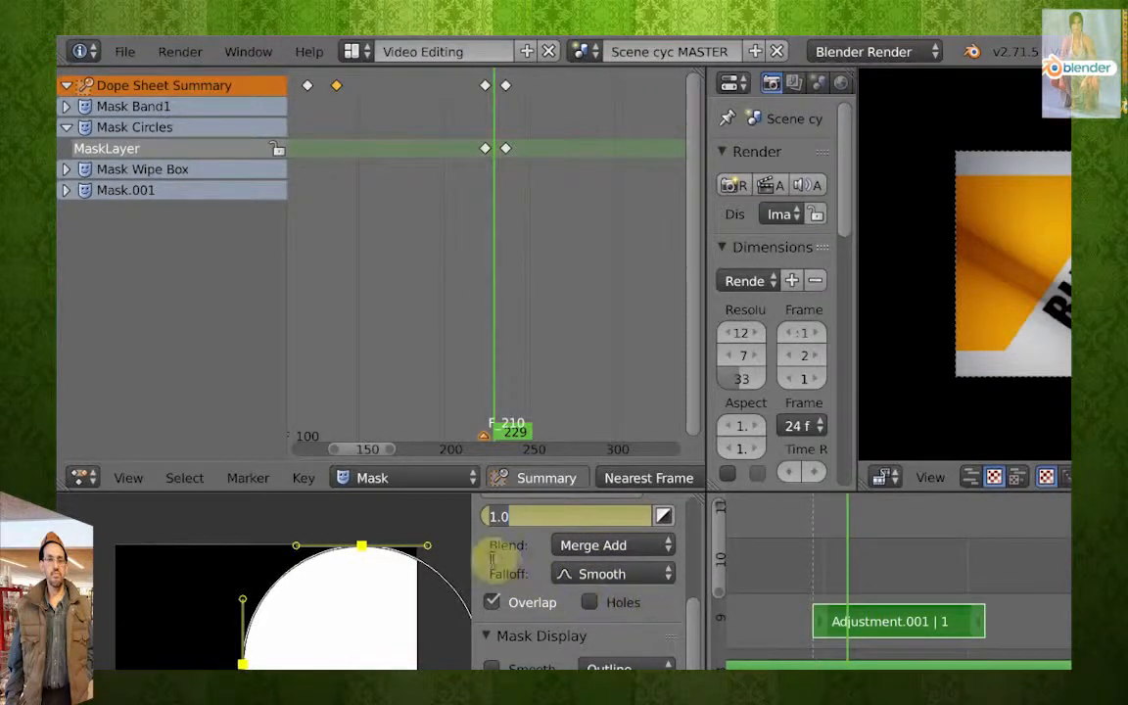
pyautogui.rightClick(521, 518)
pyautogui.rightClick(527, 519)
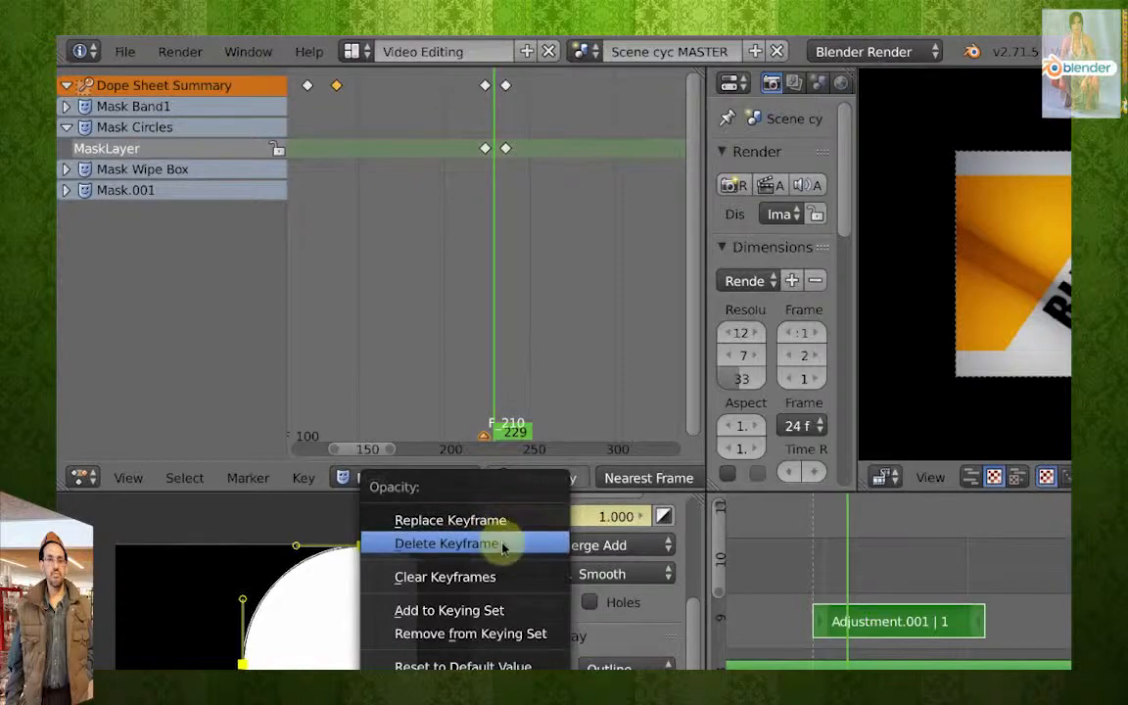
pyautogui.click(502, 546)
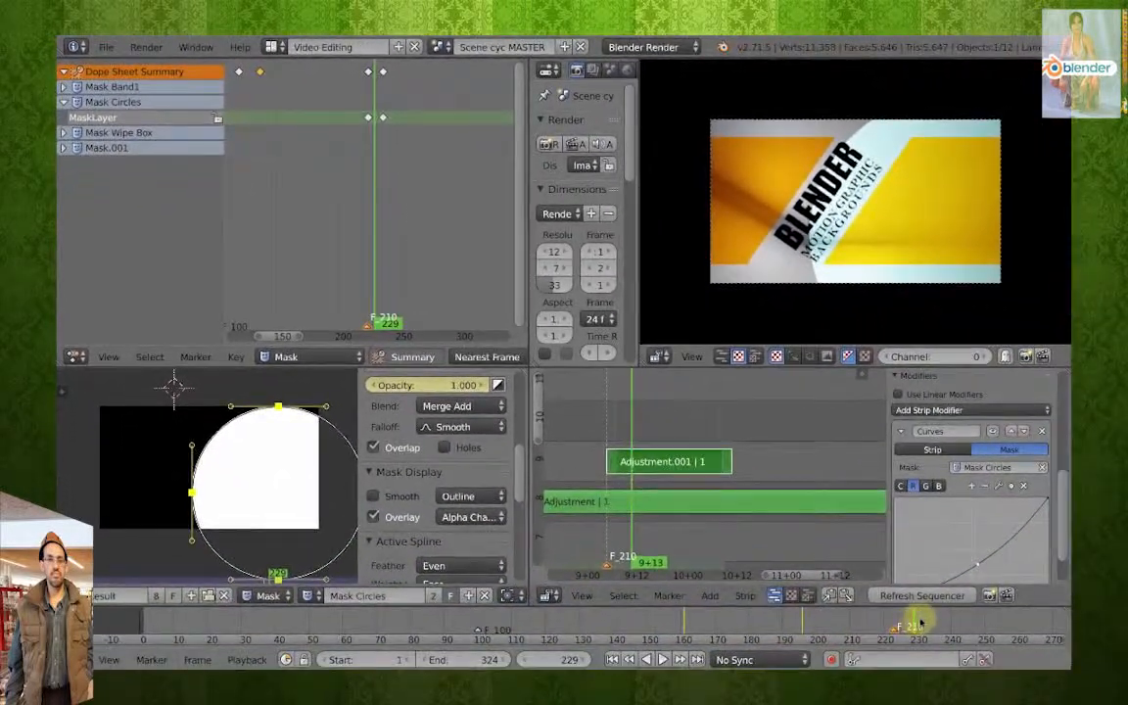
# Scrub from frame 229 through frame 235 to frame 238 to review the Mask Circles opacity fade and its keyframes.
pyautogui.click(920, 622)
pyautogui.moveTo(920, 622); pyautogui.dragTo(933, 623)
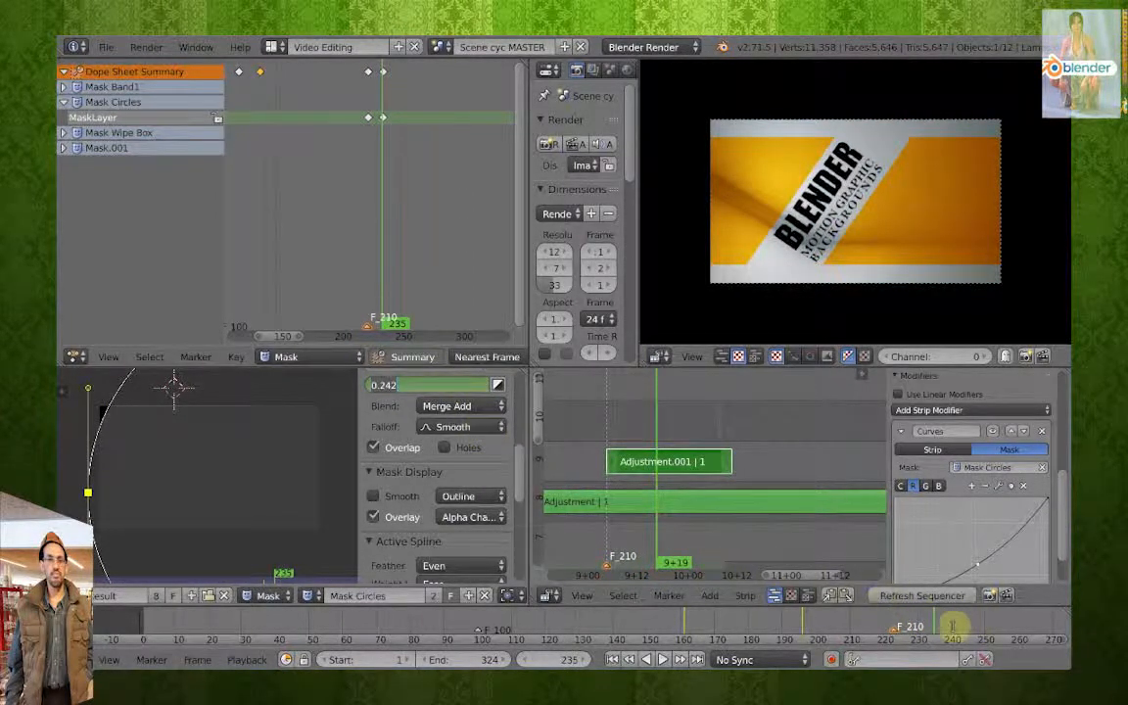
pyautogui.moveTo(952, 625); pyautogui.dragTo(942, 627)
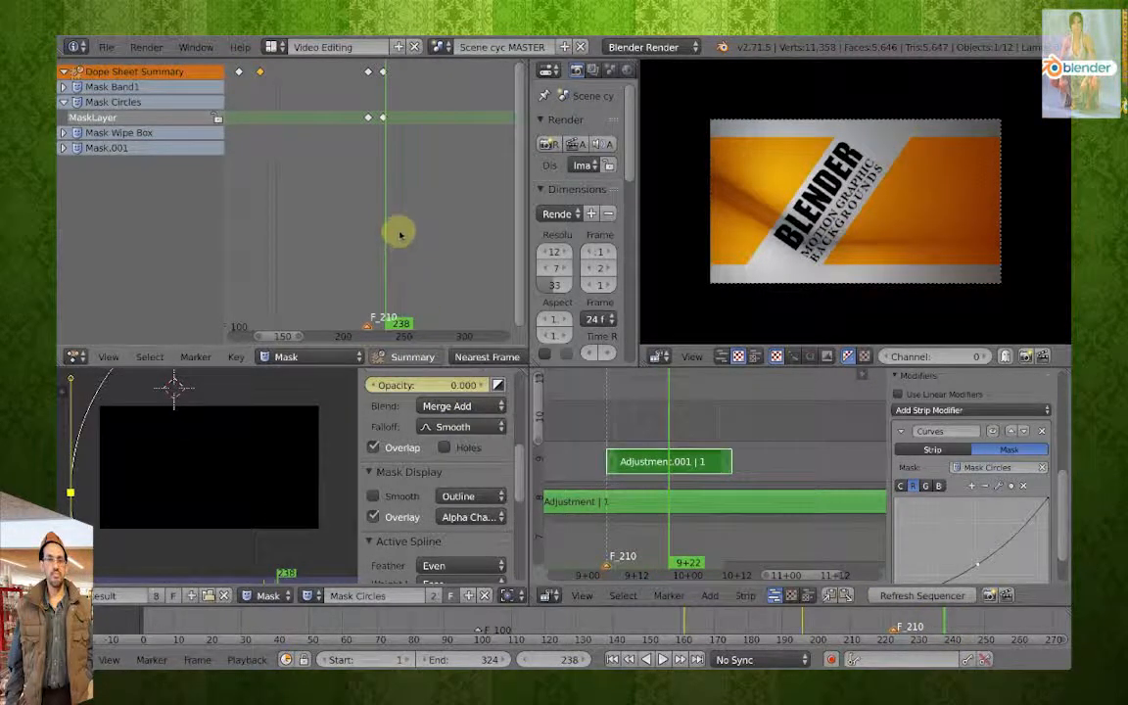
pyautogui.scroll(1, 388, 146)
pyautogui.scroll(2, 390, 152)
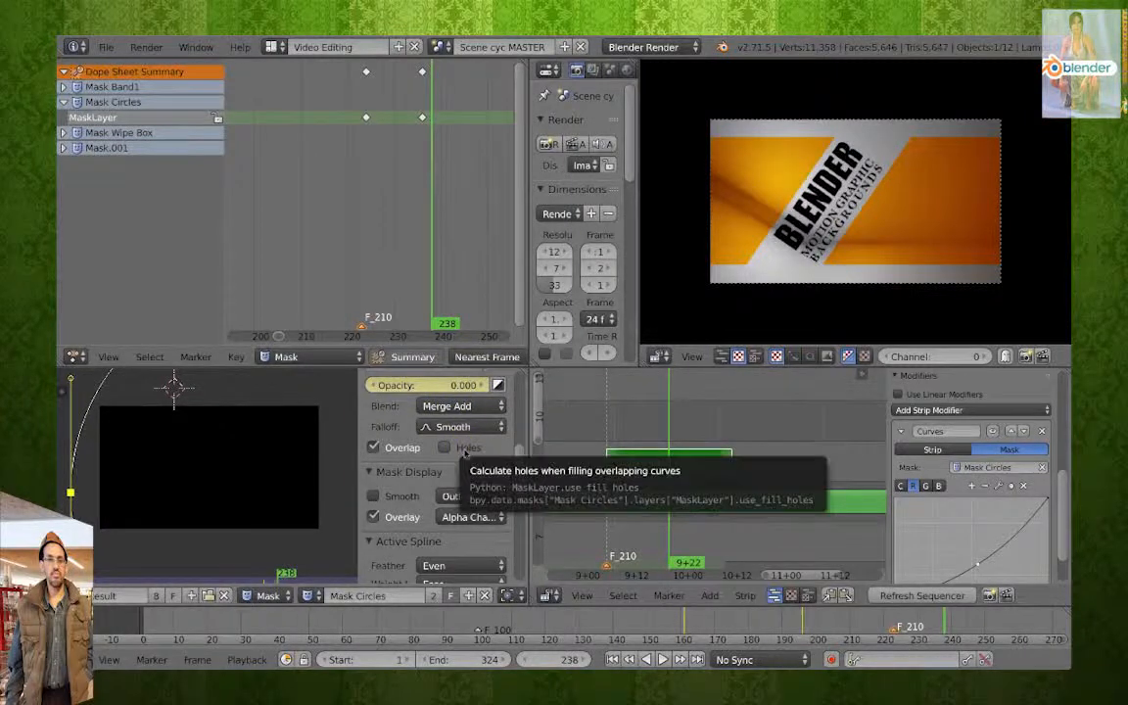
# Play the animation from frame 220, enlarge the mask and sequencer editors, and scrub back from frame 192.
pyautogui.moveTo(668, 432); pyautogui.dragTo(595, 431)
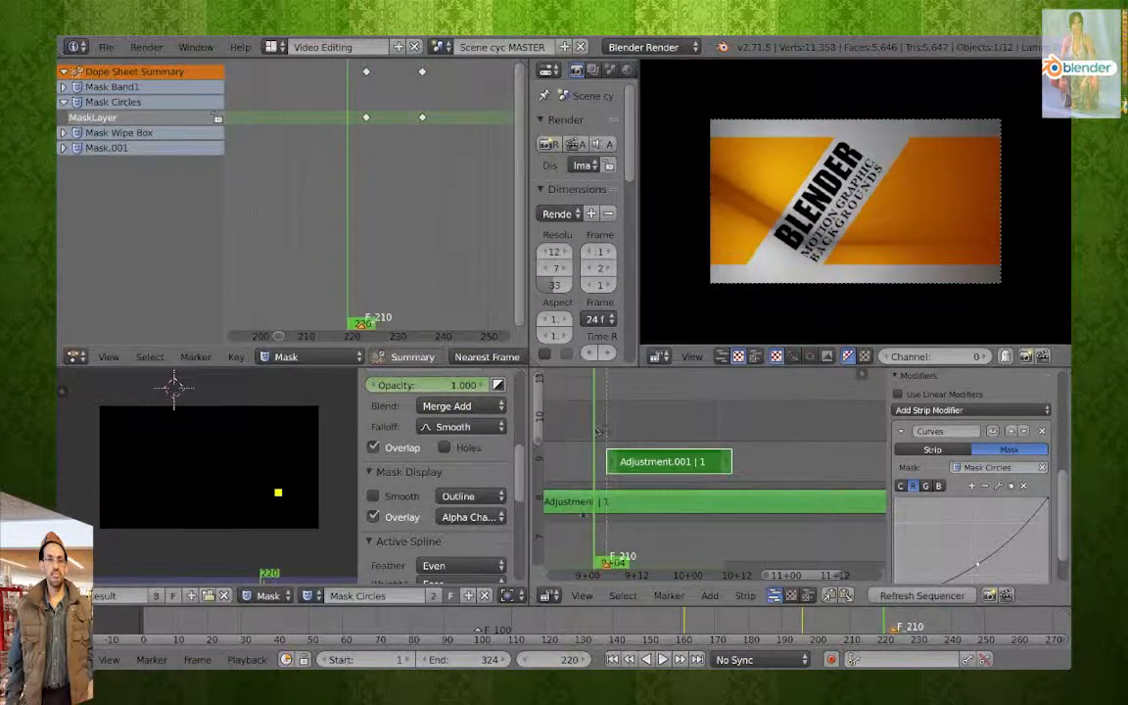
pyautogui.click(662, 659)
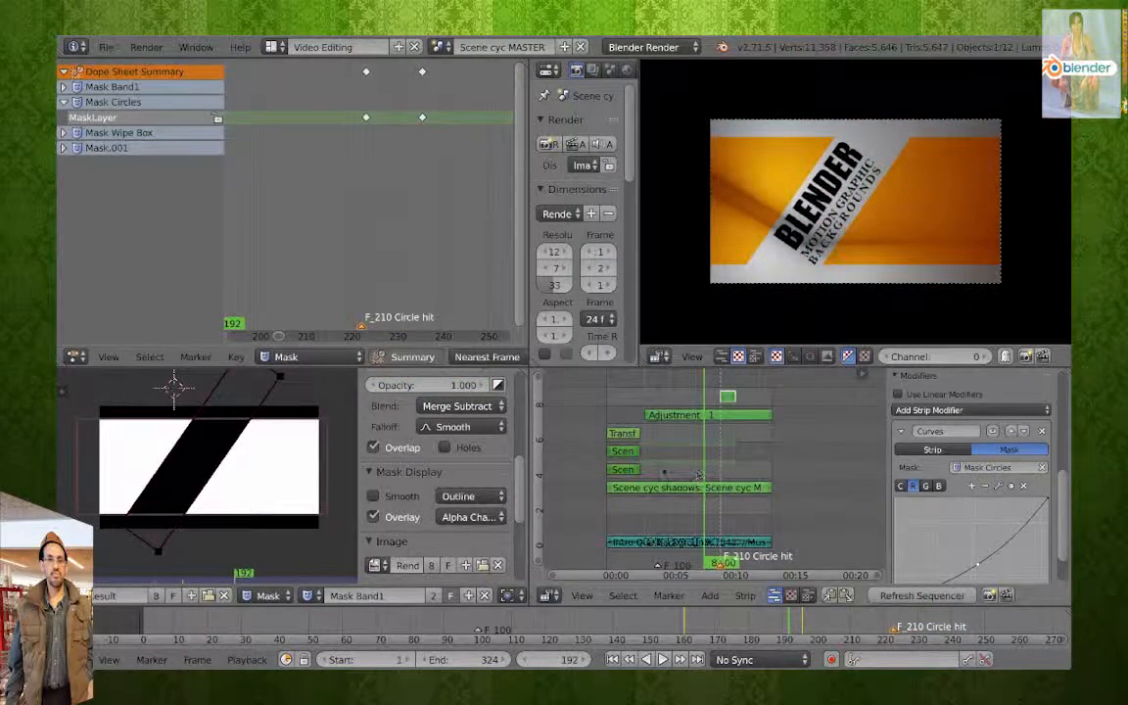
pyautogui.moveTo(446, 366); pyautogui.dragTo(448, 285)
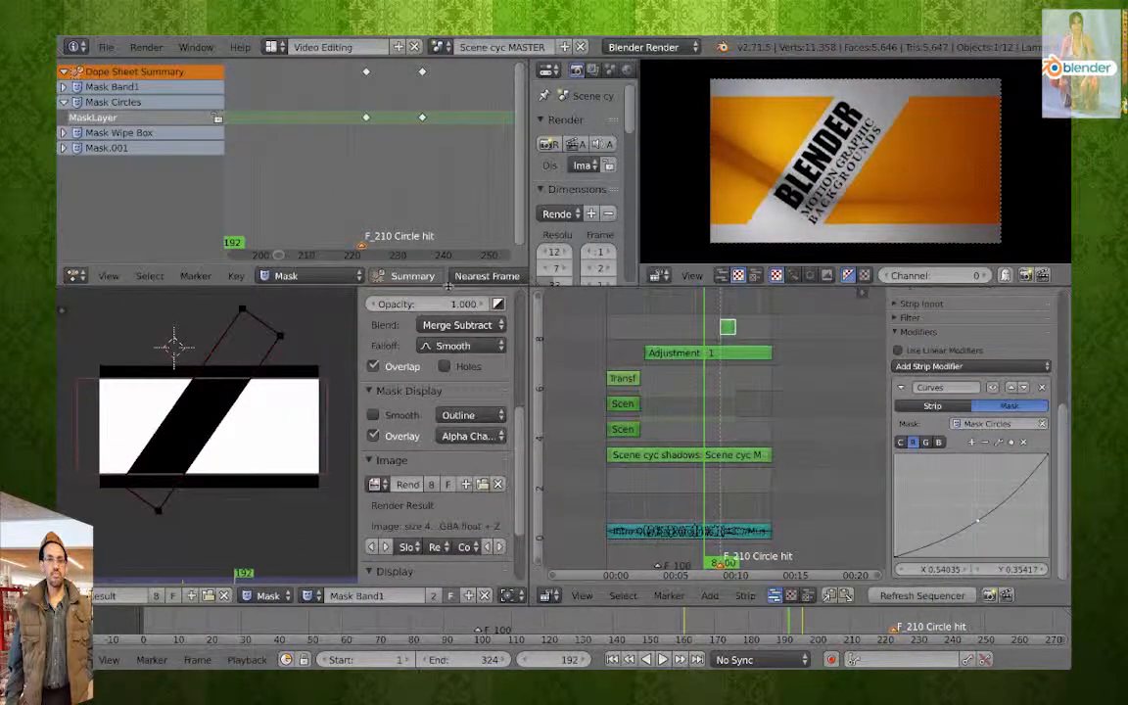
pyautogui.moveTo(666, 501); pyautogui.dragTo(622, 503)
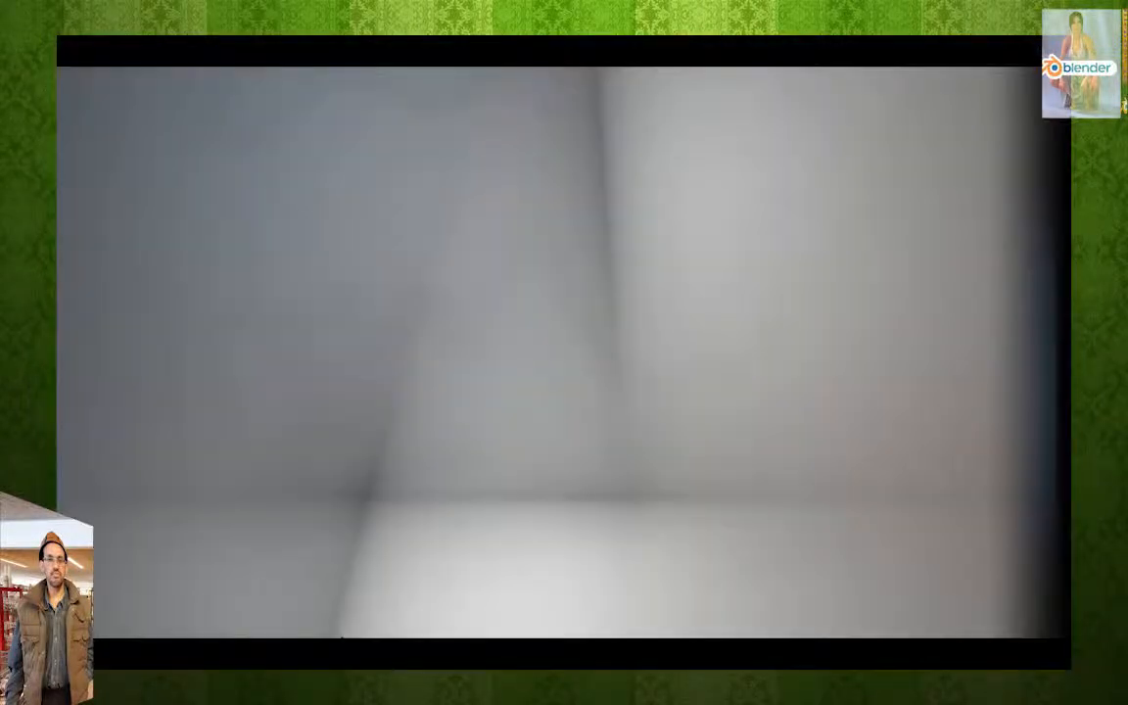